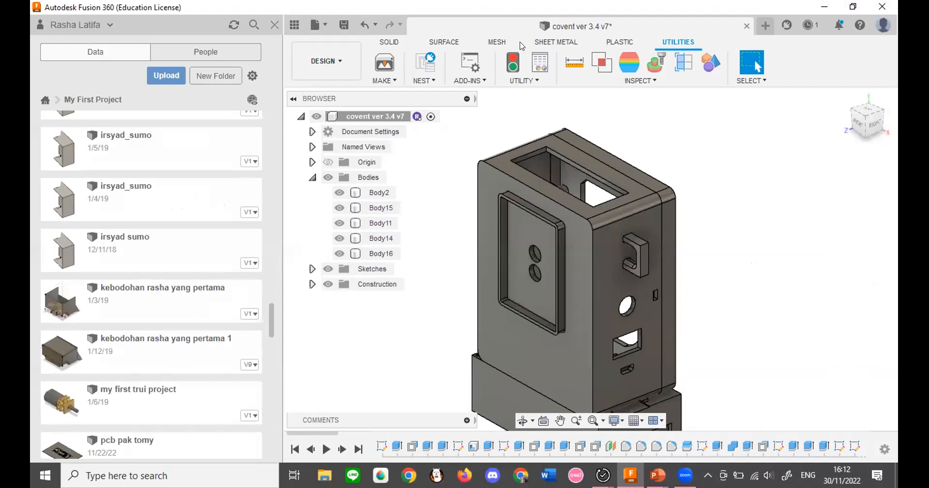
Review the tools offered in the Solid, Surface, Mesh, Sheet Metal, Plastic and Utilities toolsets.
left_click(383, 45)
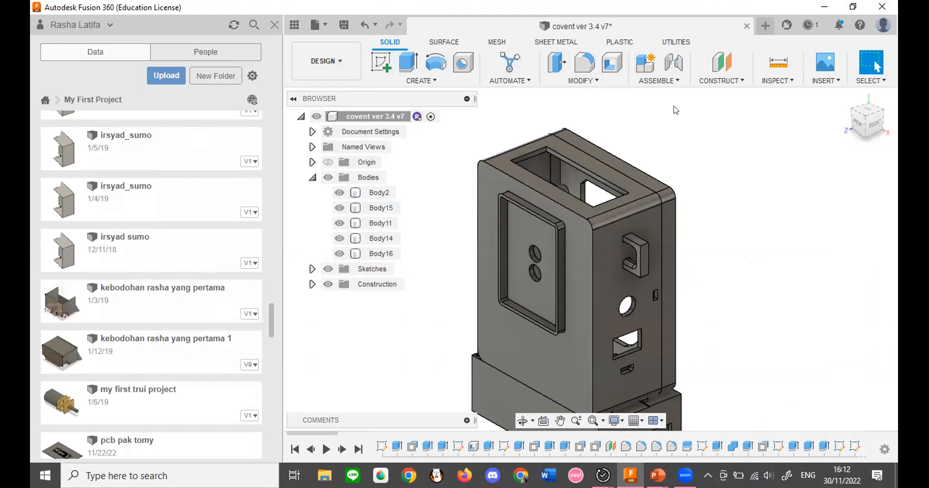
left_click(444, 43)
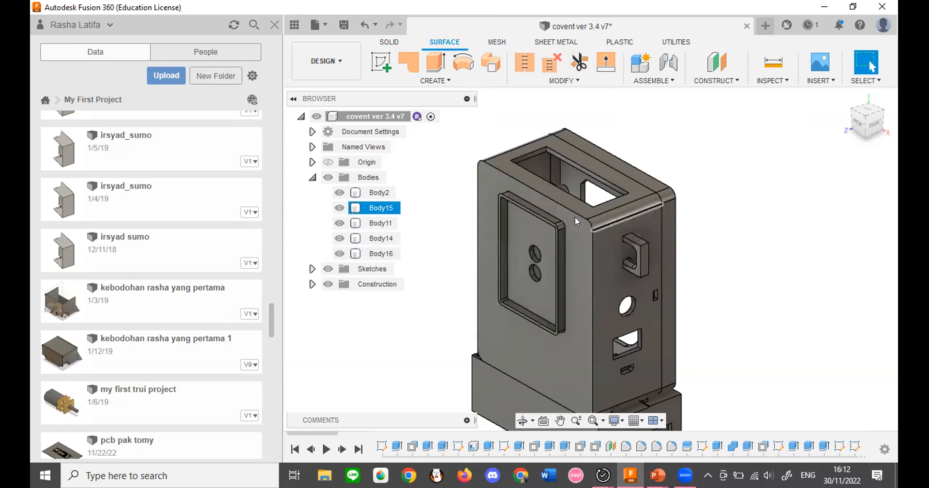
left_click(500, 42)
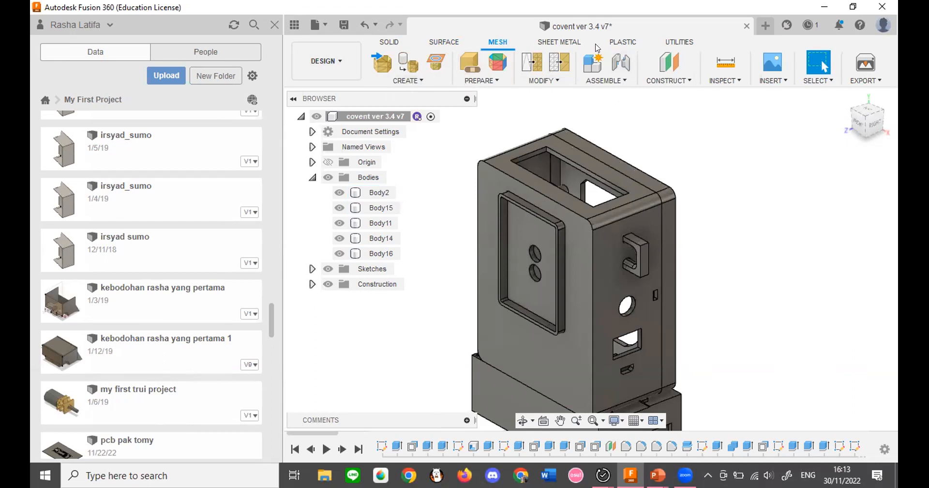
left_click(545, 42)
left_click(624, 42)
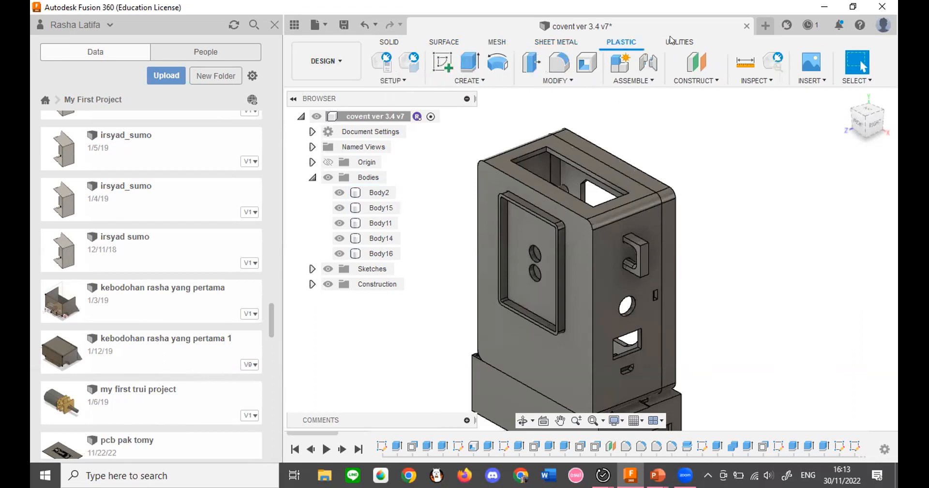
left_click(672, 40)
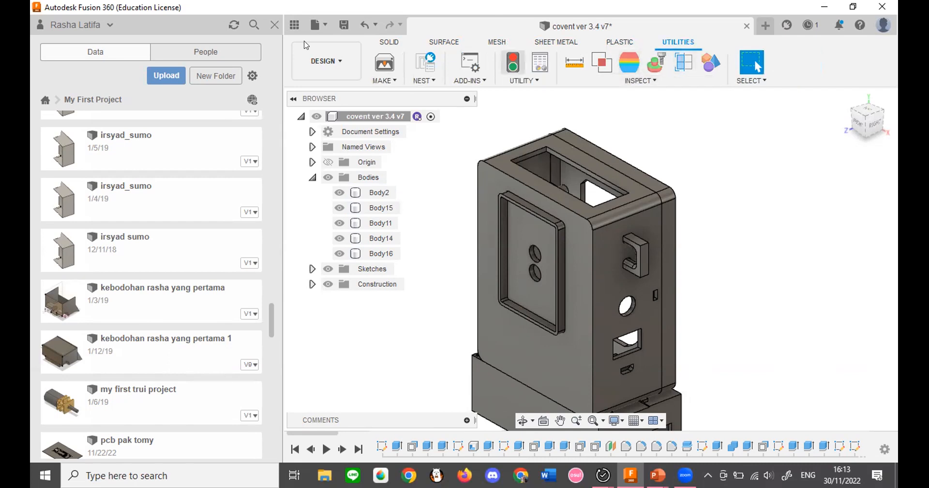
left_click(481, 80)
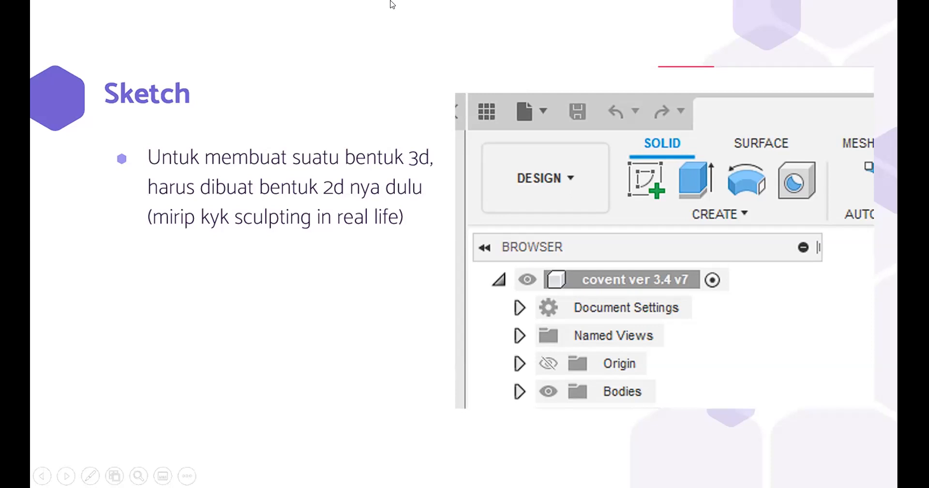
key("alt+Tab")
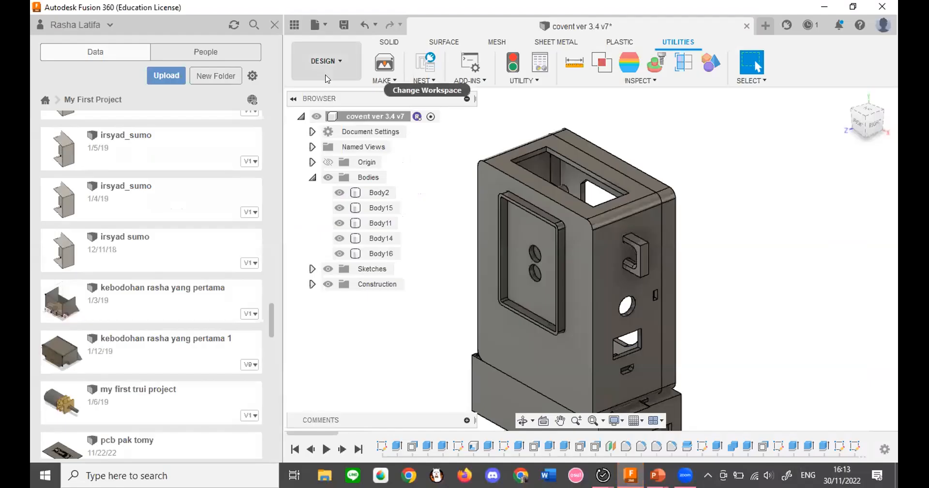
Create a new empty design and start a solid-modeling sketch so the origin planes are offered for selection.
left_click(400, 44)
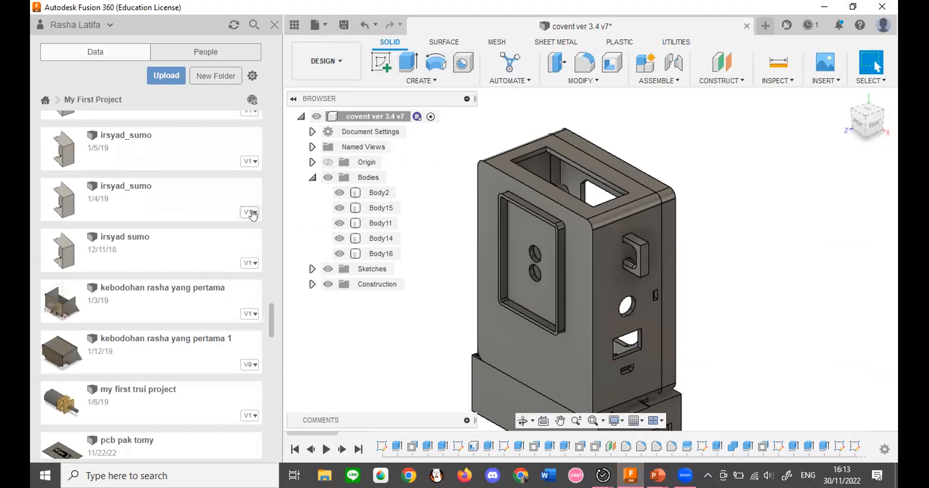
key("ctrl+n")
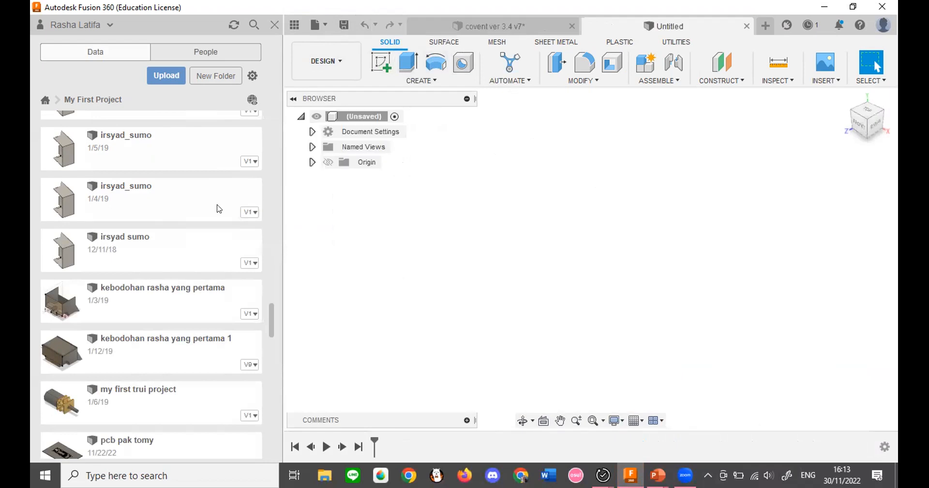
left_click(383, 60)
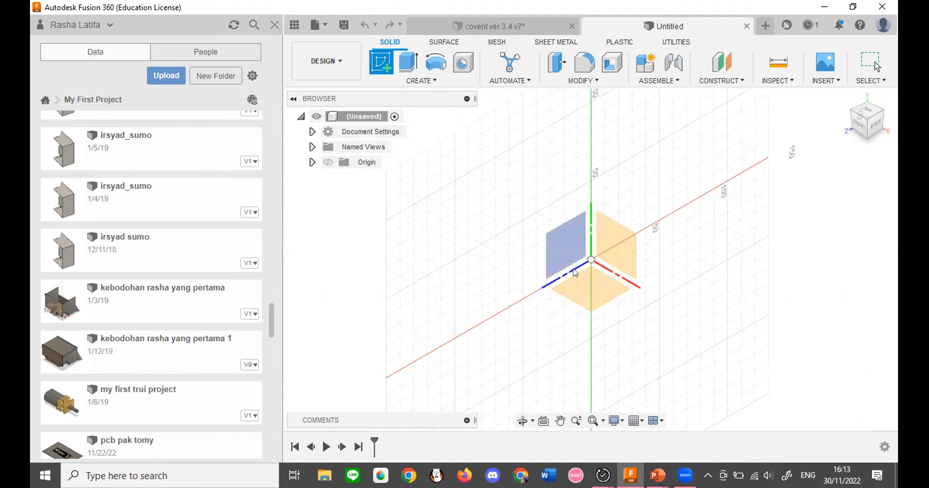
left_click(600, 239)
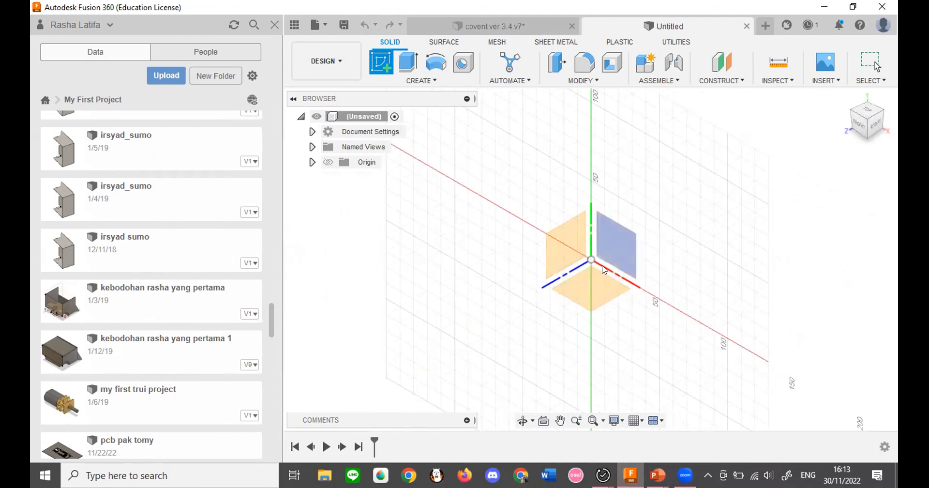
scroll(194, 232, "up", 4)
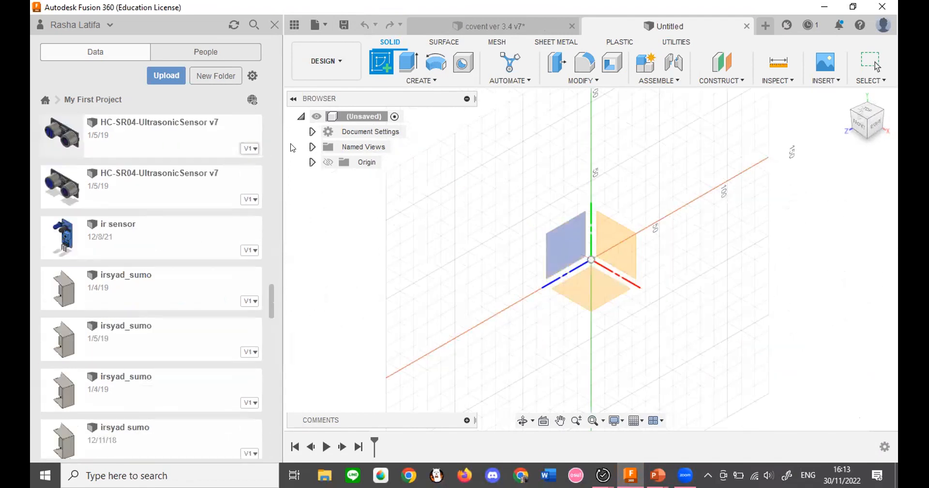
Show the origin geometry with its X and Y axes and place the sketch on the horizontal XZ plane.
left_click(310, 161)
left_click(328, 161)
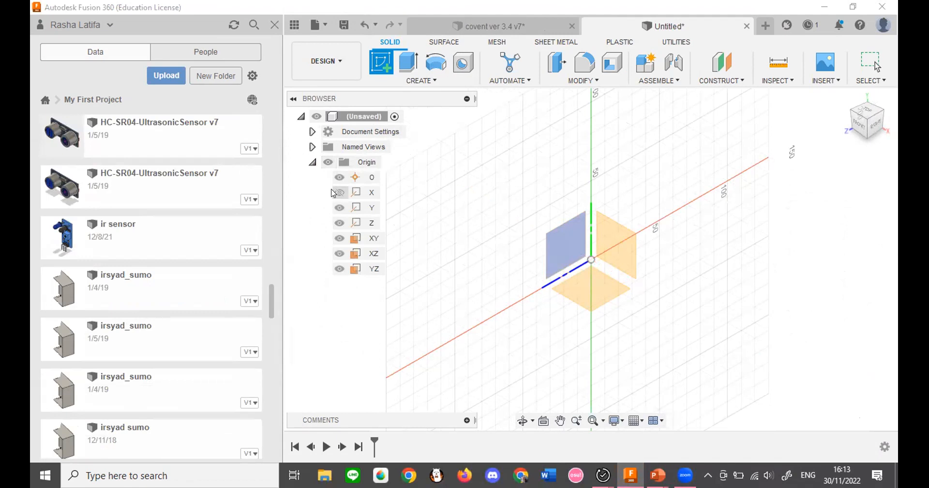
left_click(339, 192)
left_click(342, 208)
left_click(340, 207)
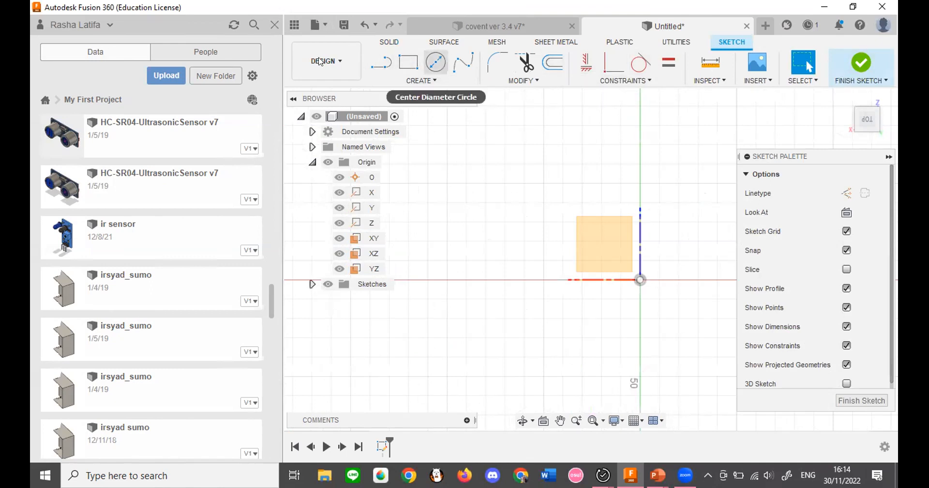
Sketch a horizontal line 10 mm long at 180 degrees, starting on the vertical sketch axis above the origin.
left_click(382, 64)
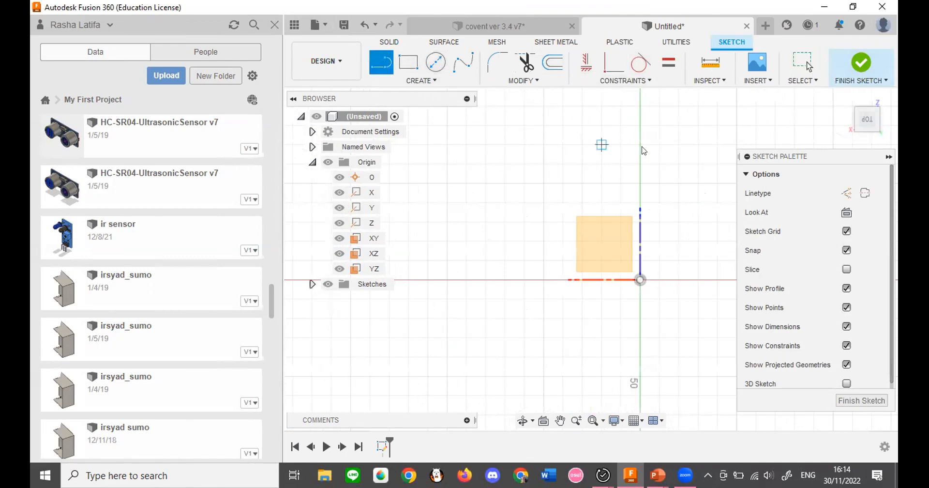
left_click_drag(639, 184, 726, 182)
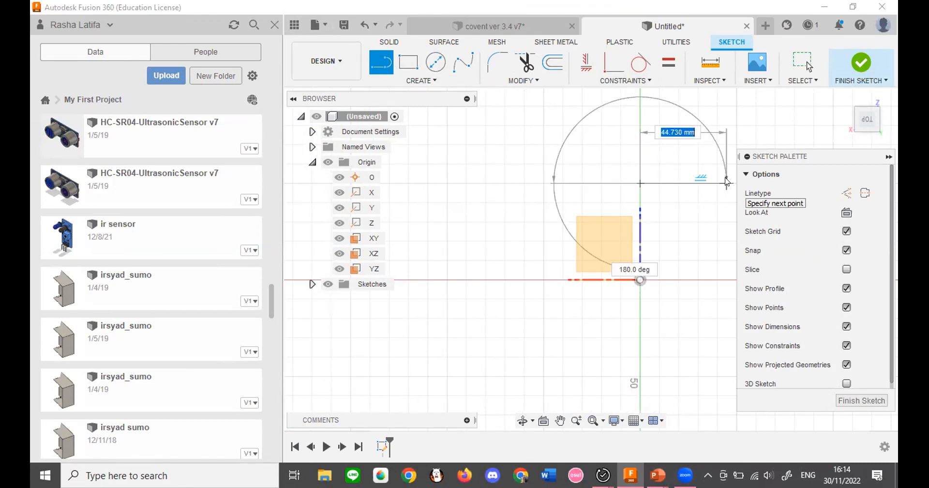
type("10")
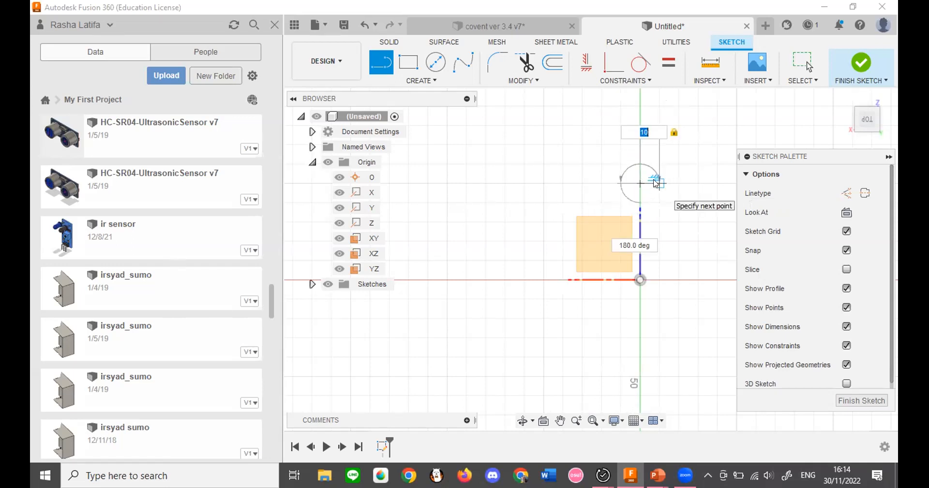
key("Tab")
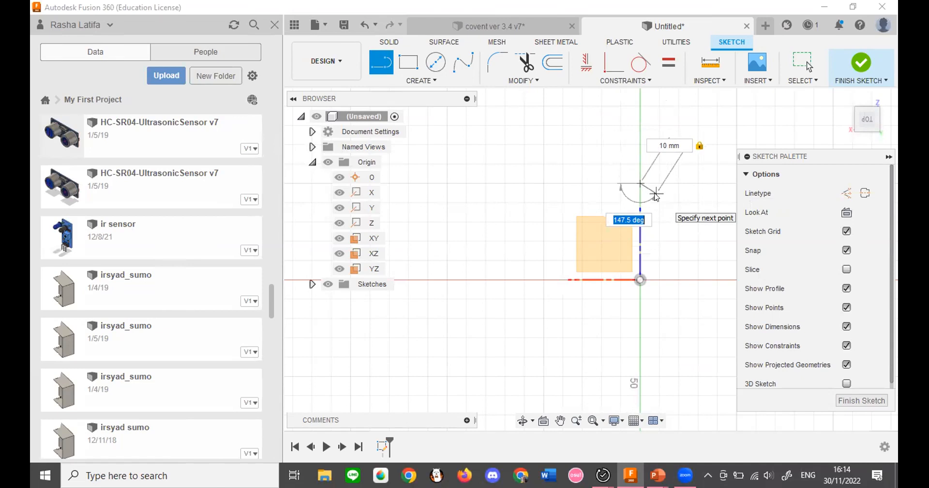
type("180")
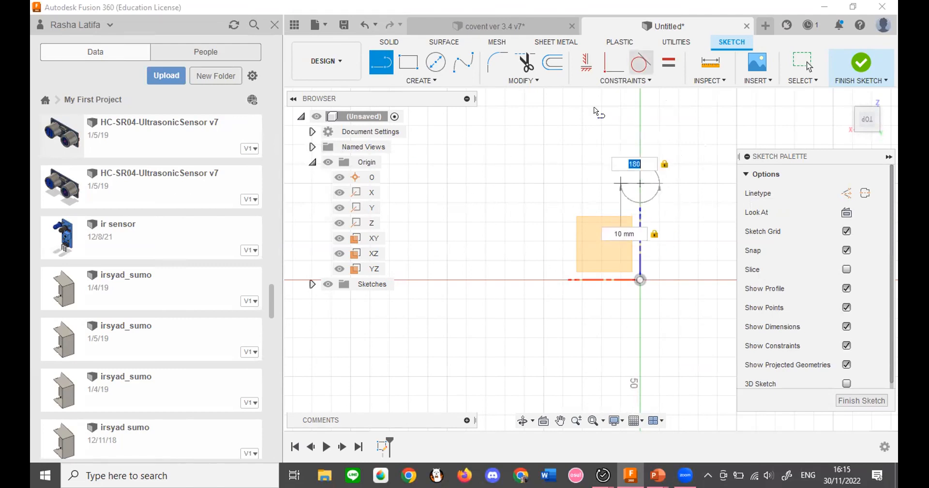
key("Return")
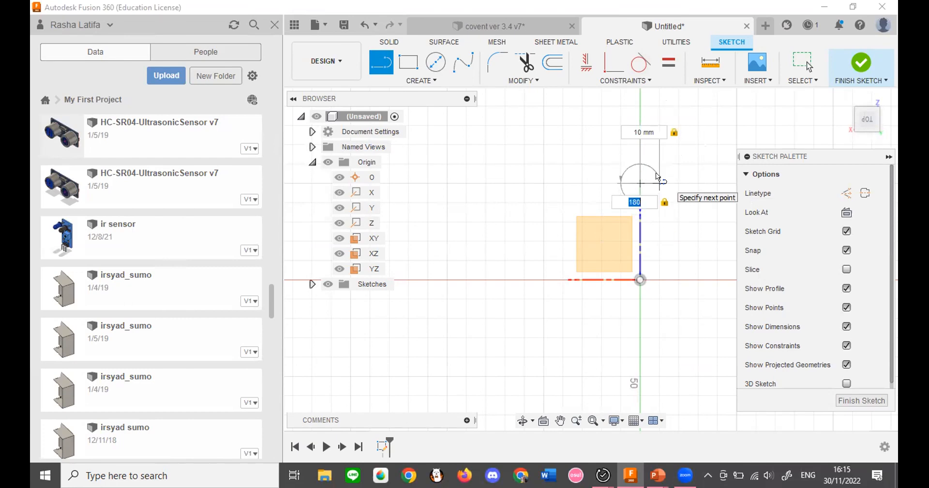
key("Escape")
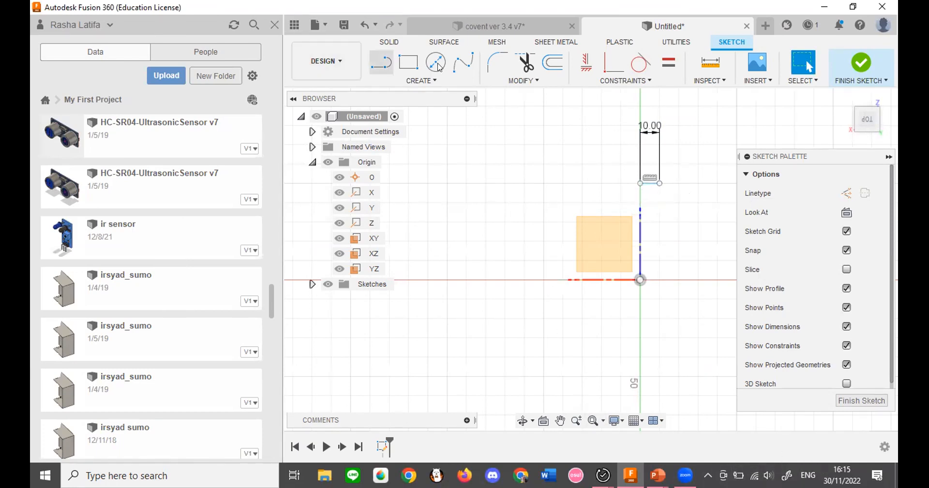
Sketch a two-point rectangle 20 mm wide and 50 mm high beside the short horizontal line.
left_click(408, 62)
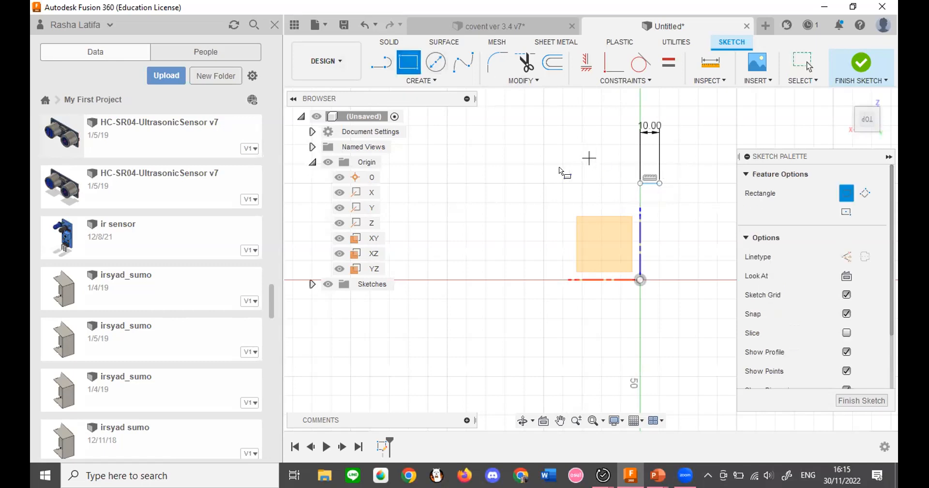
left_click(544, 165)
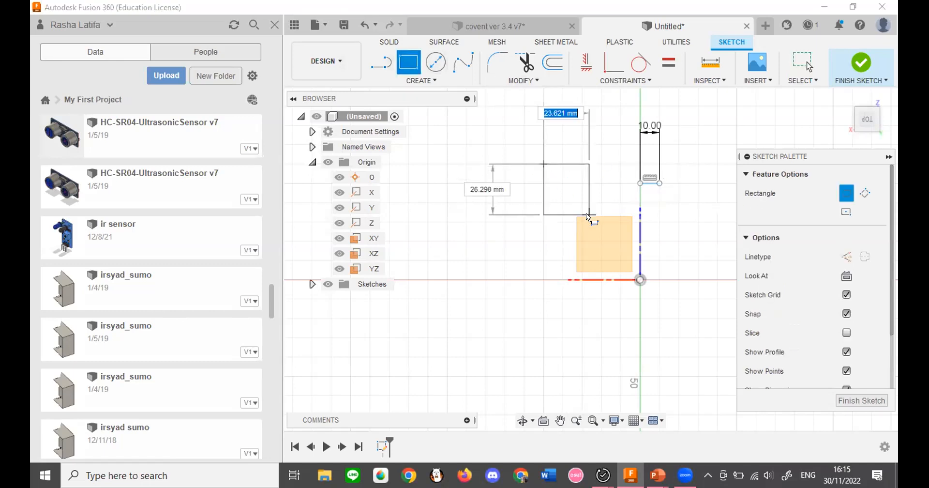
left_click(441, 78)
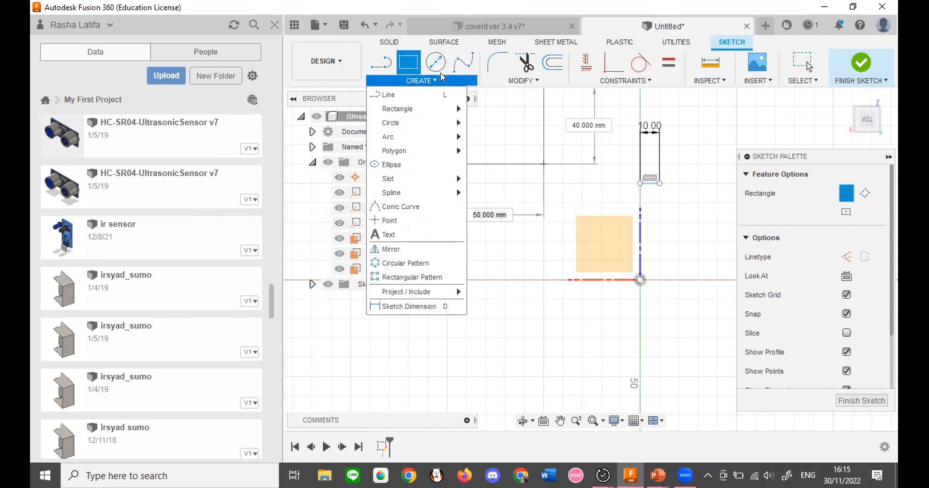
mouse_move(450, 107)
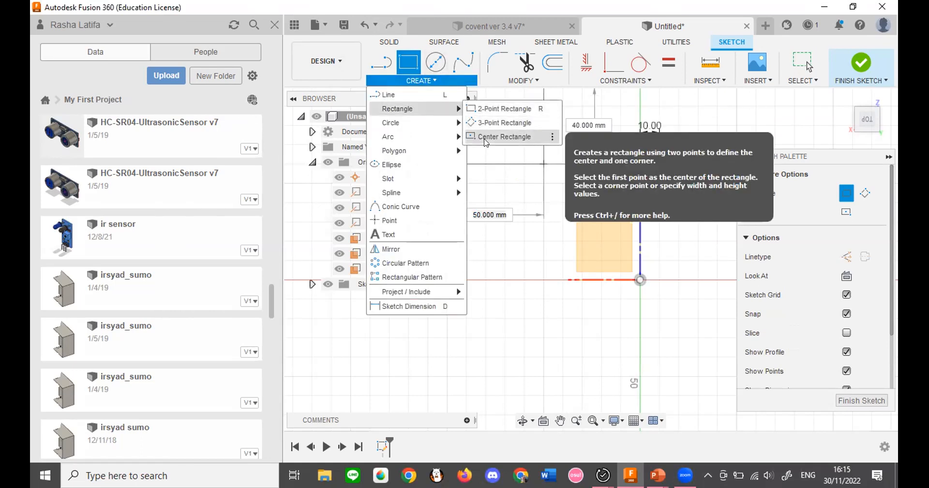
left_click(543, 164)
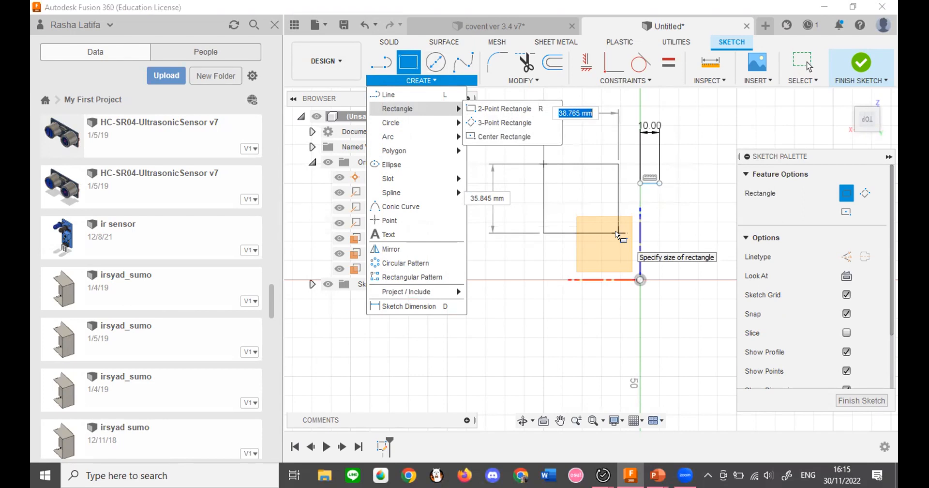
type("20")
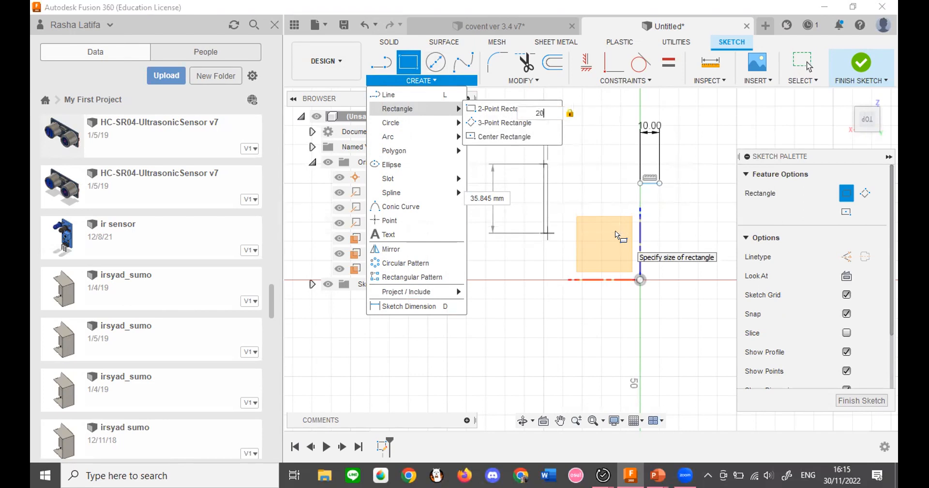
key("Tab")
type("50")
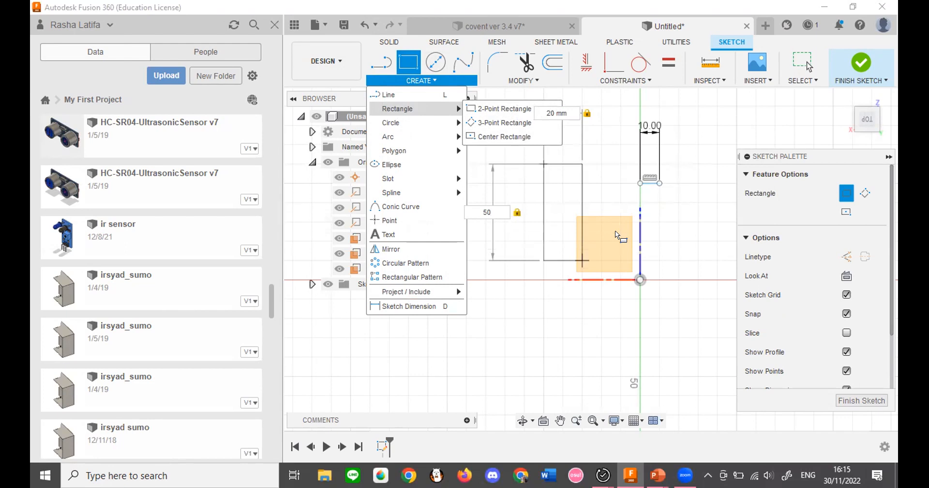
key("Return")
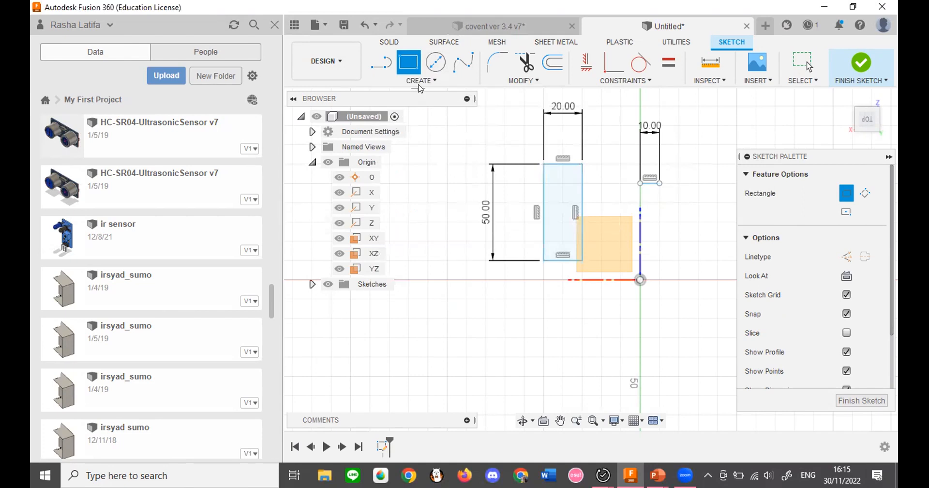
Sketch a tilted three-point rectangle with one side about 25 mm long, beside the 20 by 50 mm rectangle.
left_click(420, 82)
mouse_move(425, 115)
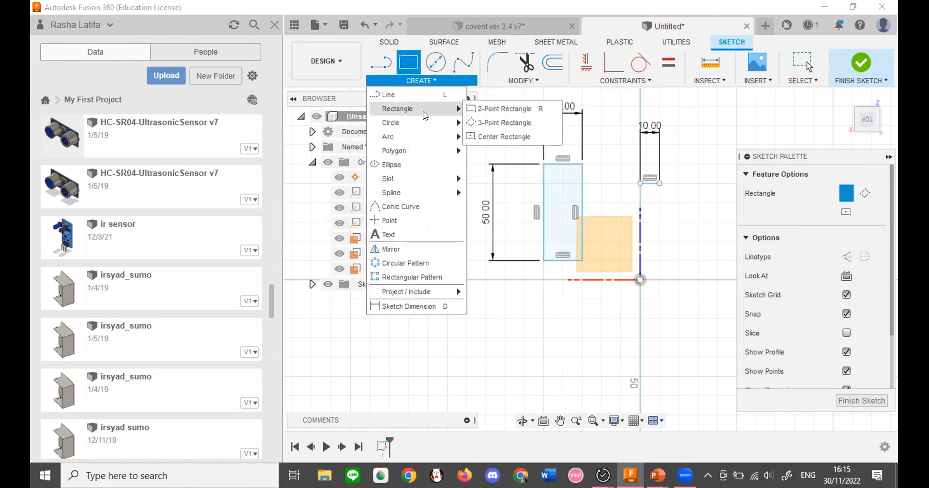
left_click(503, 122)
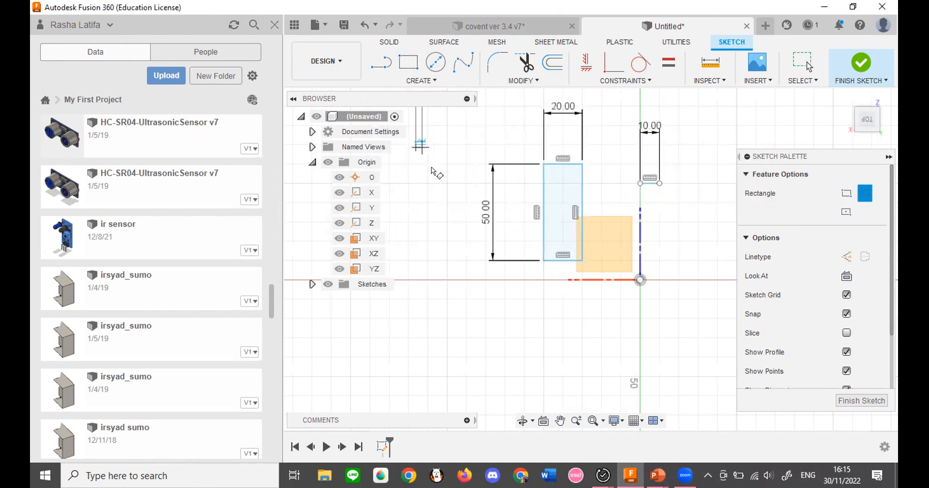
left_click(415, 146)
left_click(467, 147)
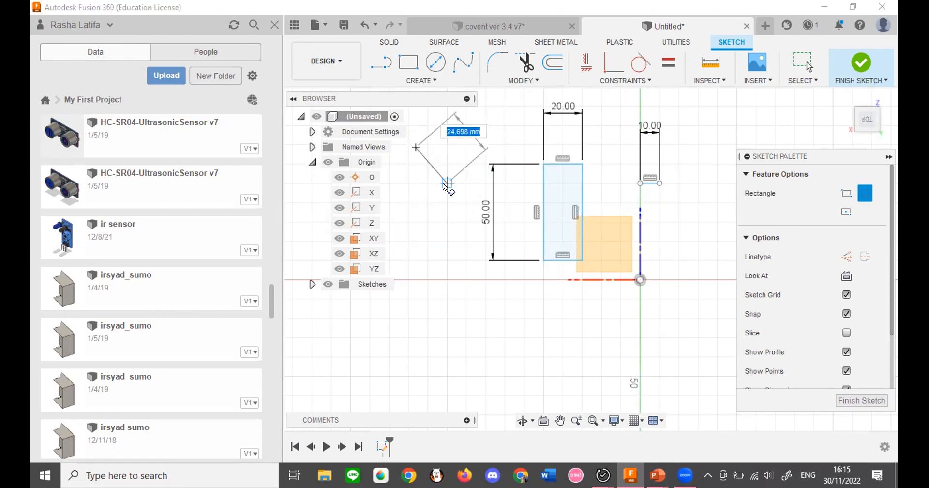
left_click(486, 147)
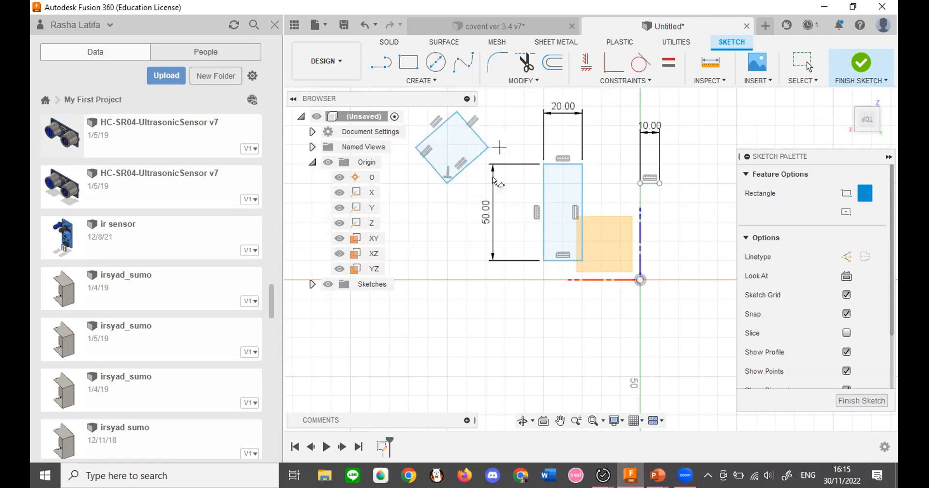
Sketch a center rectangle 60 mm wide and 100 mm high, overlapping the lower corner of the 20 by 50 mm rectangle.
left_click(431, 82)
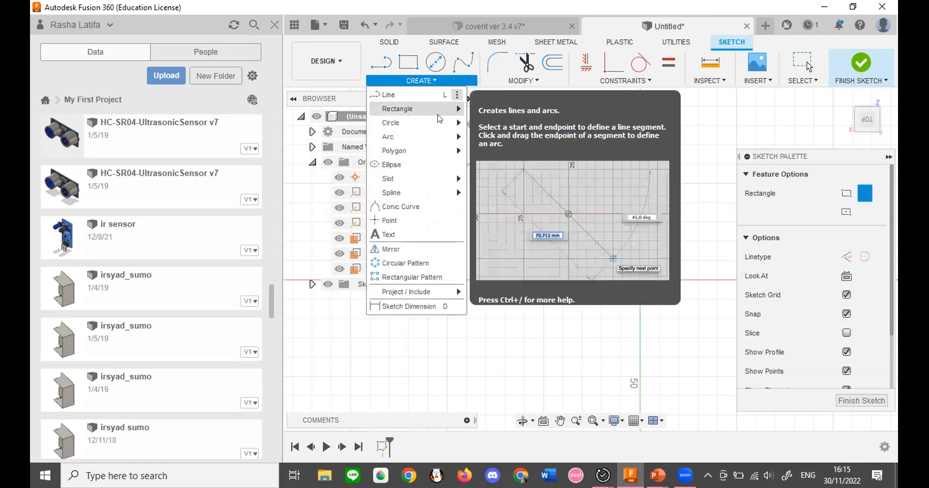
mouse_move(444, 112)
left_click(499, 137)
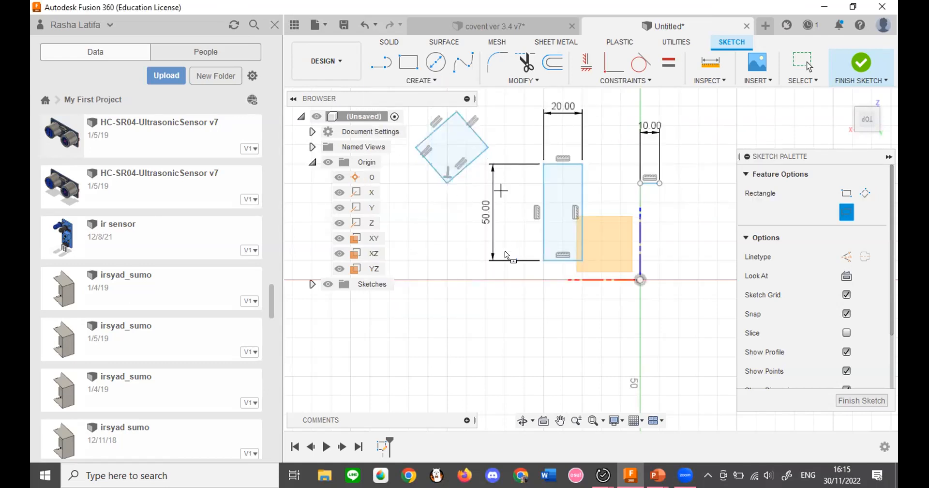
left_click(505, 337)
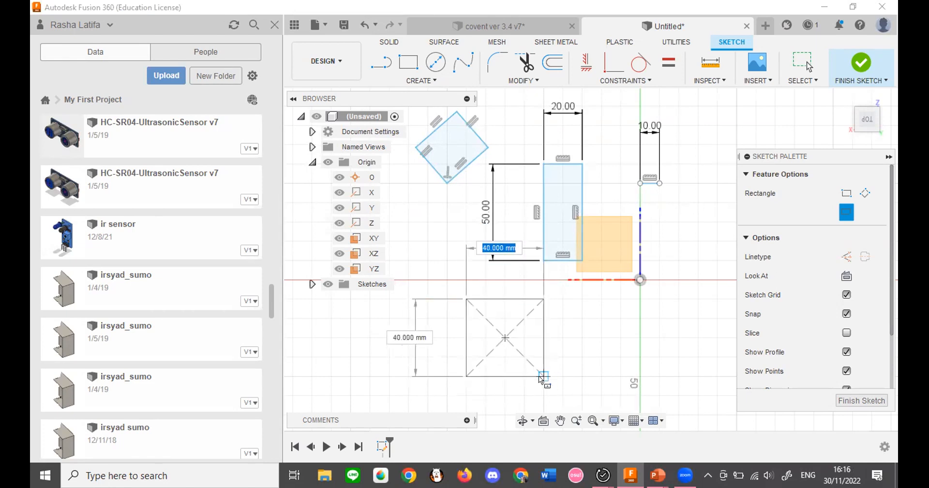
type("60")
key("Tab")
type("100")
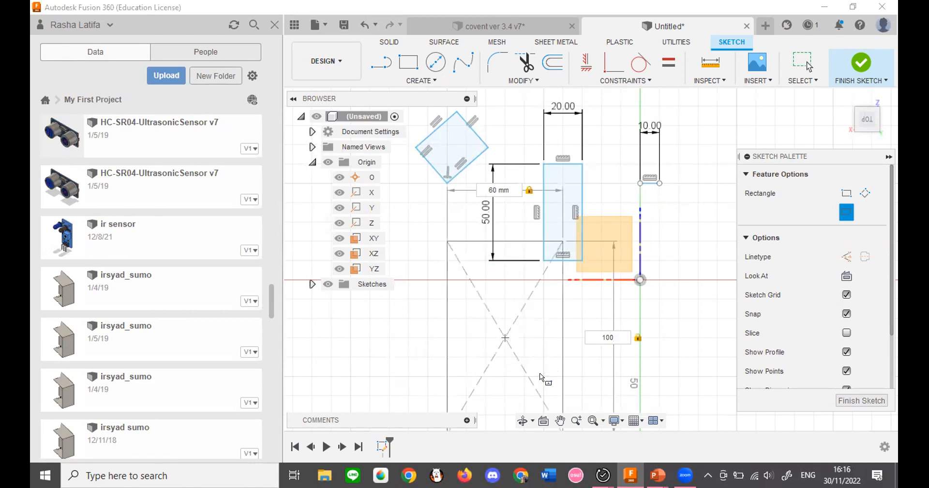
key("Return")
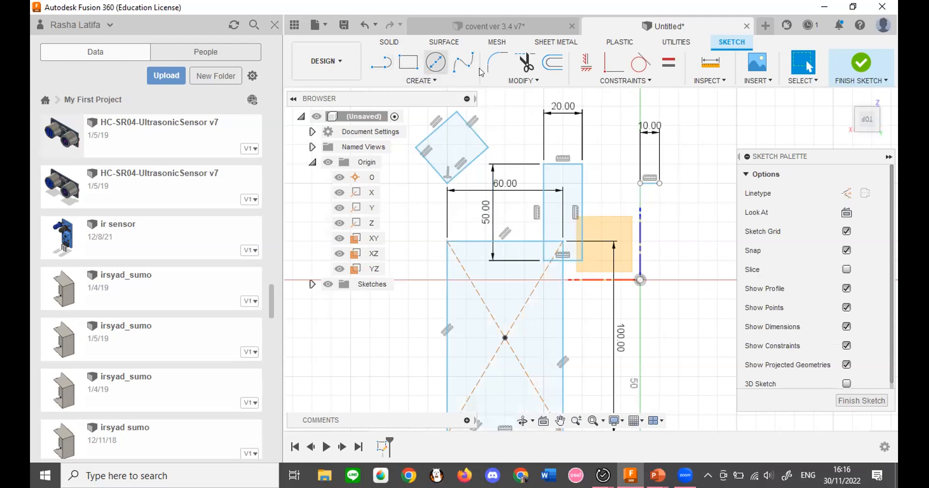
Sketch a center-diameter circle of 50 mm diameter beside the short 10 mm line.
left_click(435, 61)
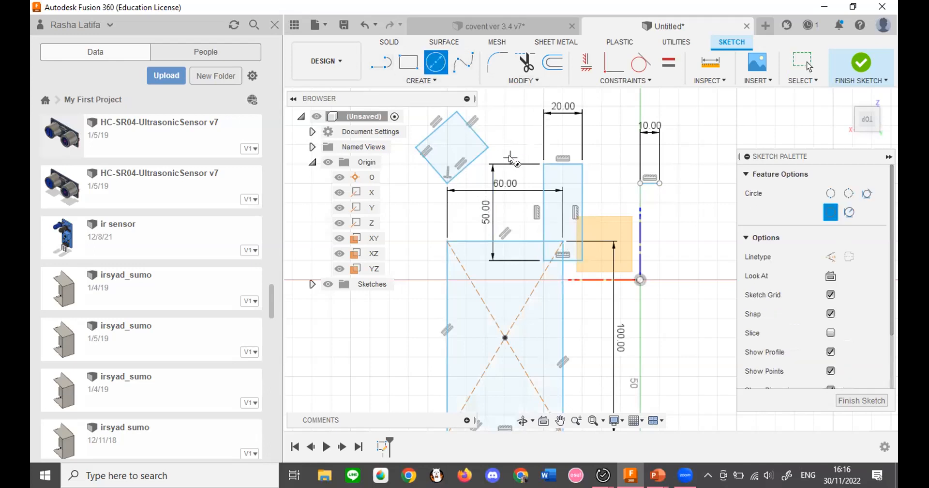
scroll(468, 187, "down", 2)
scroll(664, 205, "up", 3)
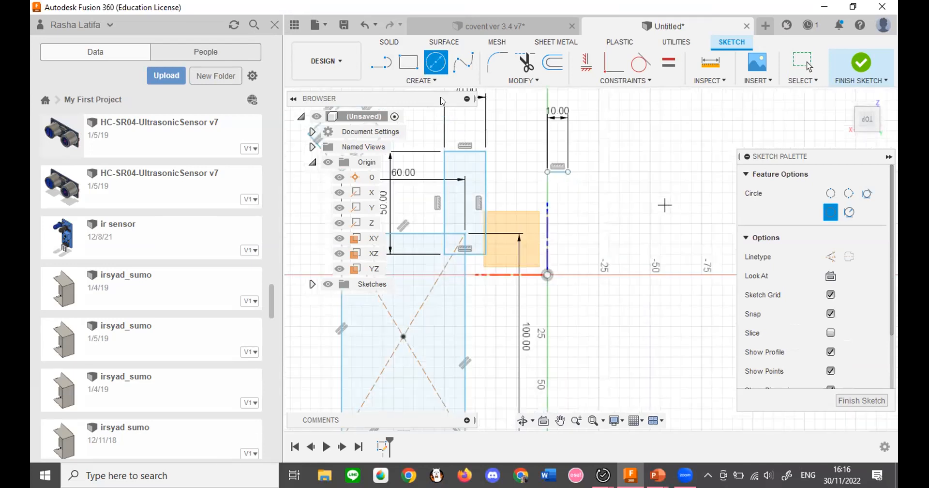
left_click(421, 80)
mouse_move(410, 129)
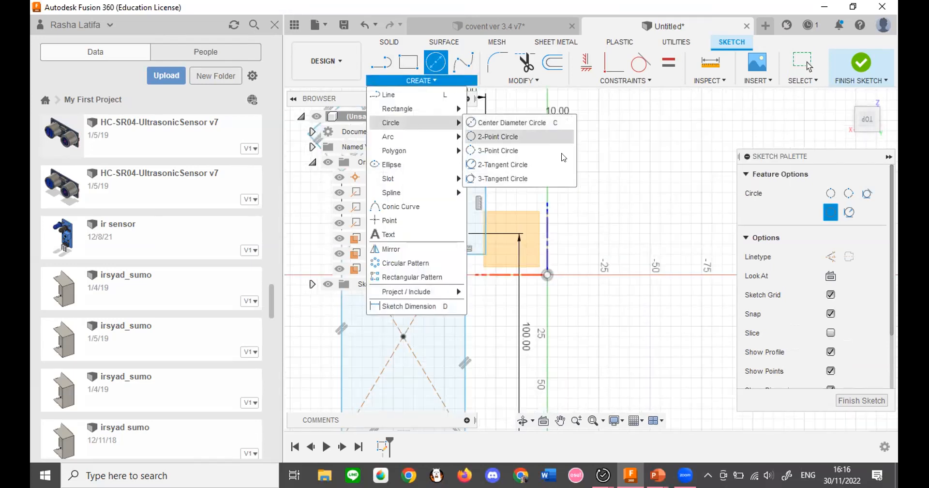
left_click(609, 193)
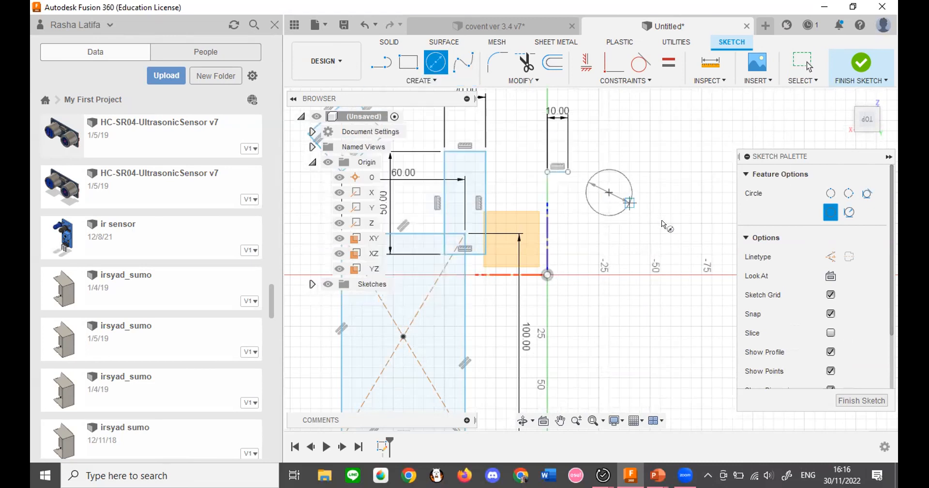
type("50")
key("Return")
key("Return")
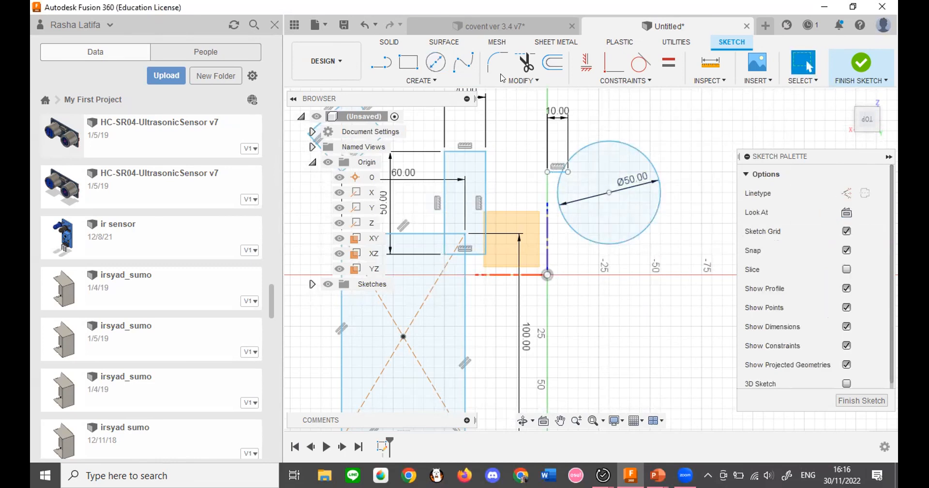
Sketch a two-point circle of 10 mm diameter near the origin, below the 50 mm circle.
left_click(421, 80)
mouse_move(444, 122)
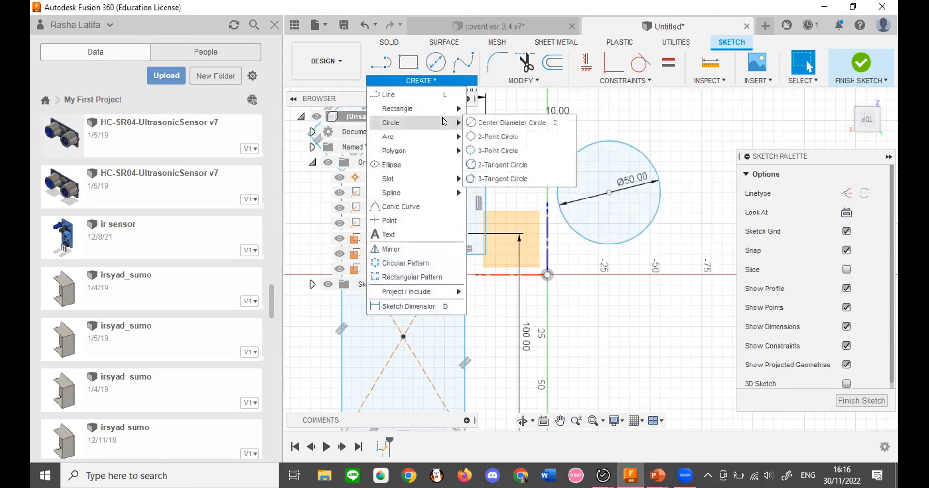
left_click(531, 145)
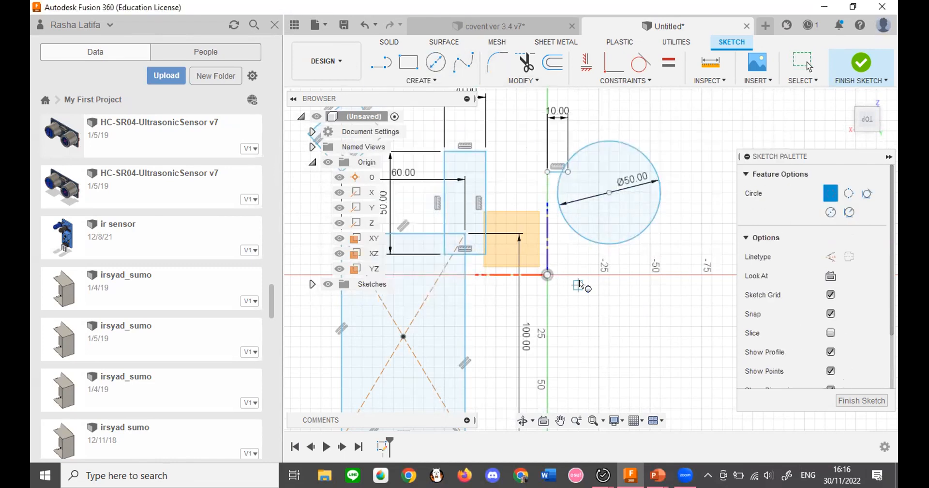
left_click(579, 288)
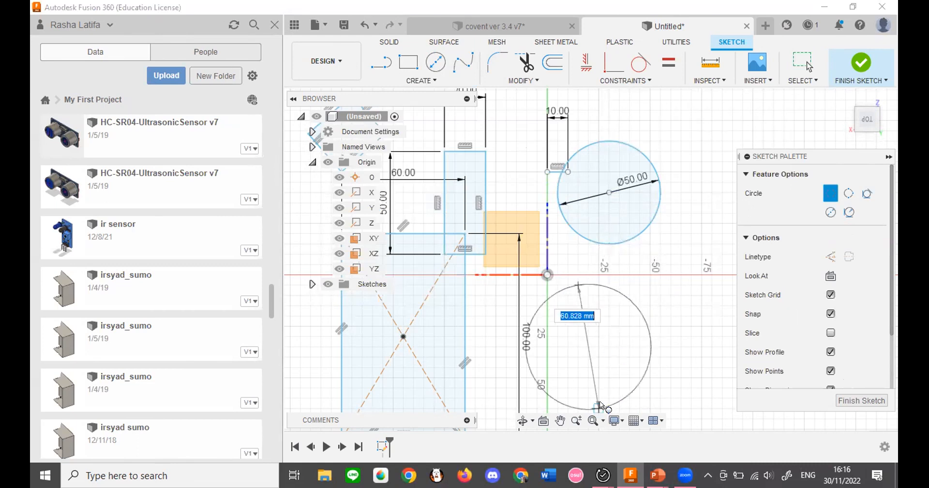
type("0")
type("1")
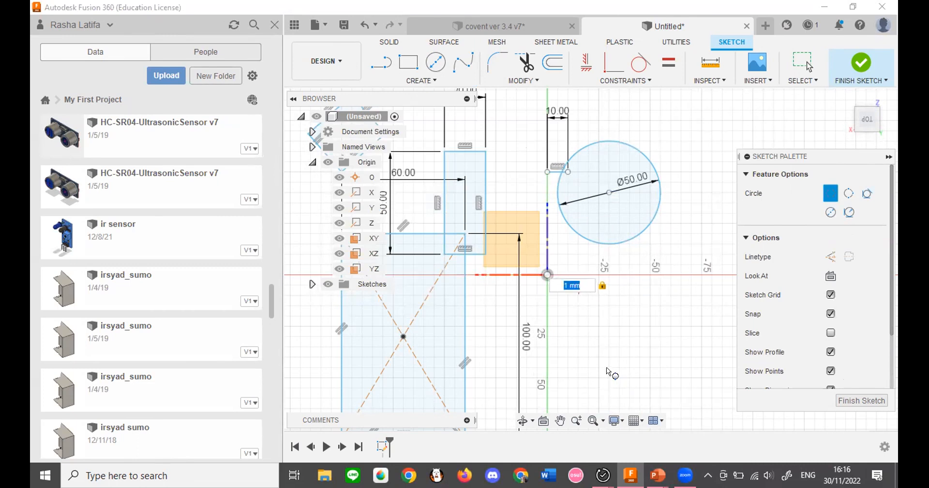
type("10")
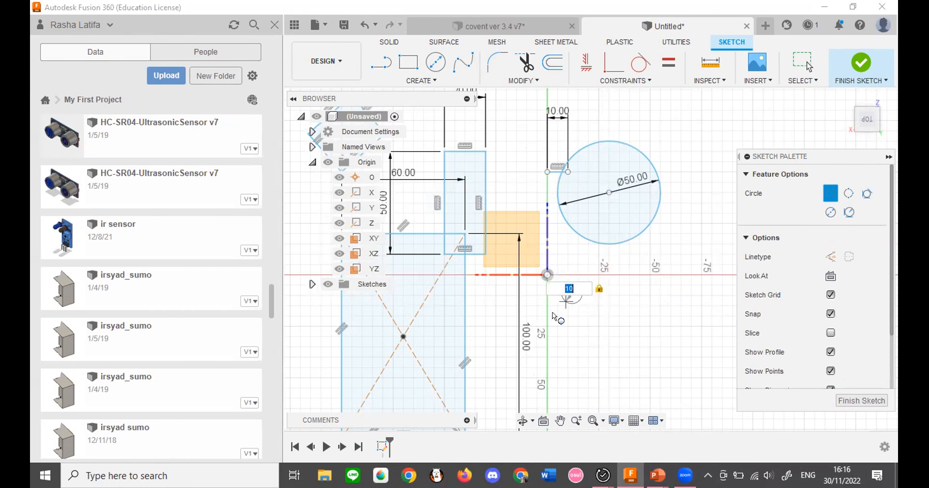
left_click(591, 314)
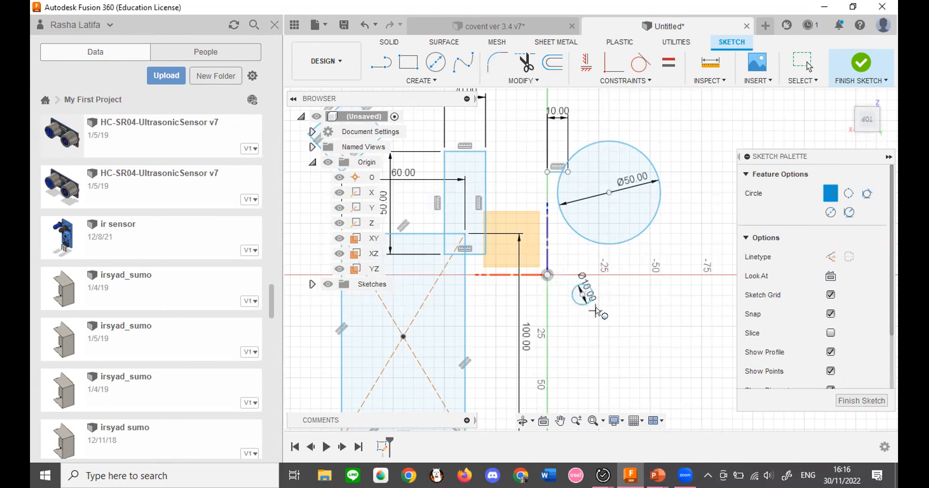
scroll(596, 311, "down", 2)
scroll(596, 309, "up", 4)
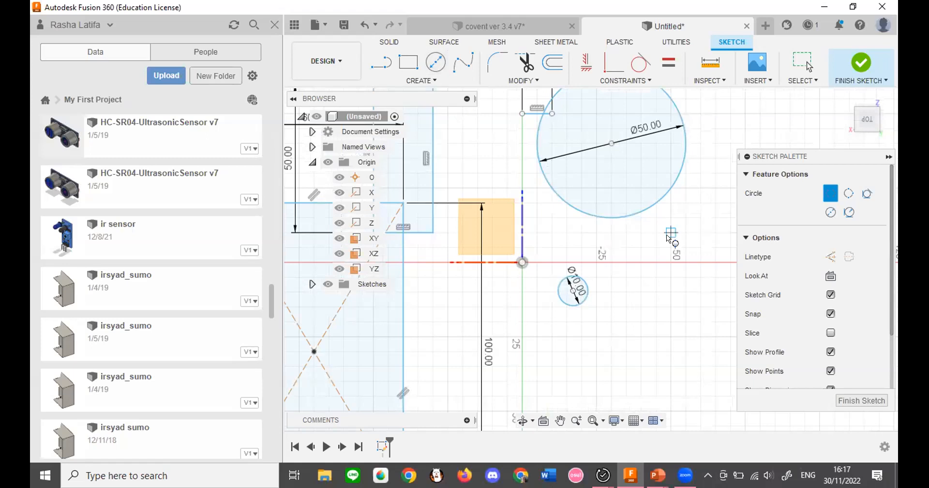
scroll(670, 237, "down", 2)
left_click(471, 80)
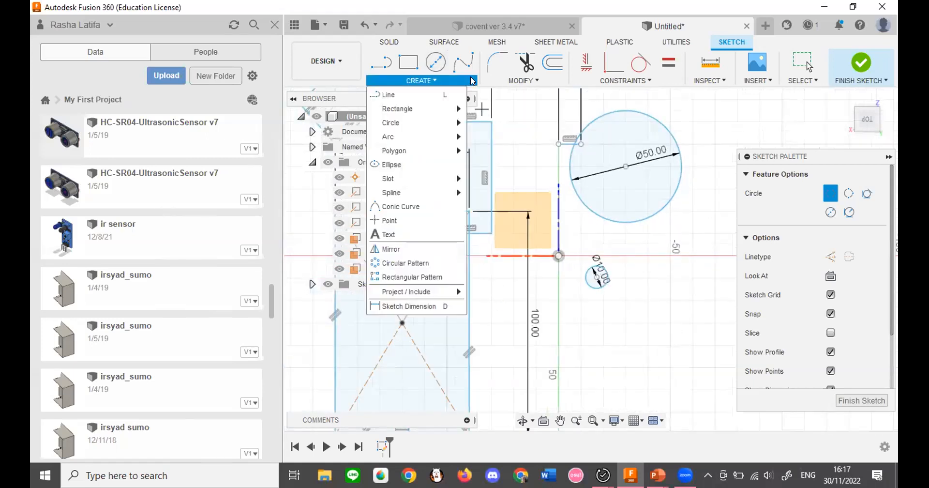
mouse_move(444, 112)
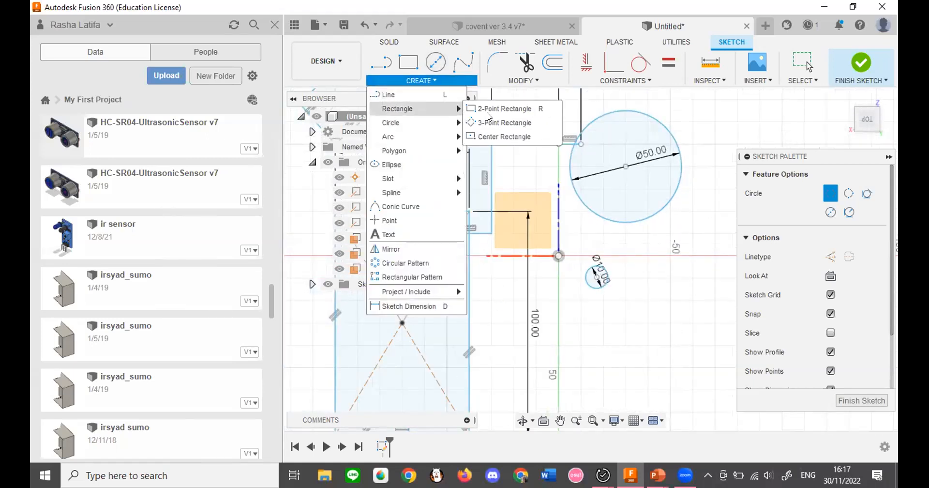
mouse_move(429, 124)
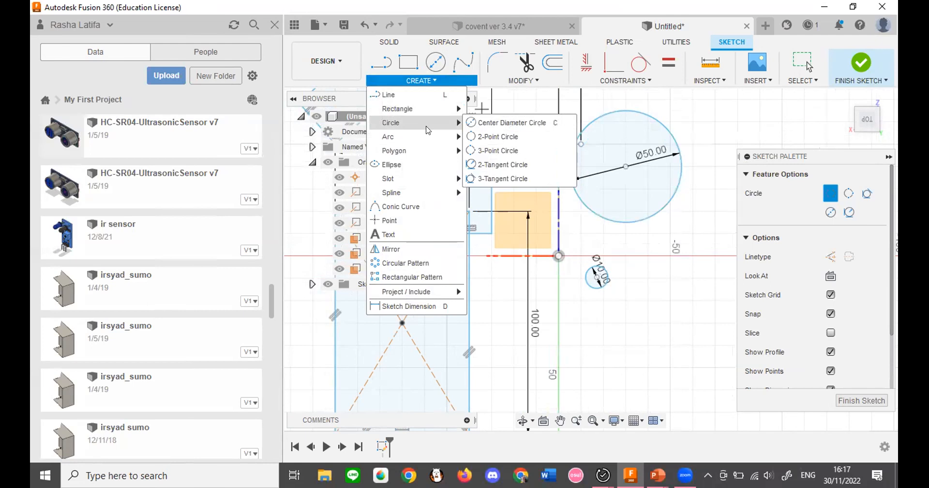
left_click(480, 167)
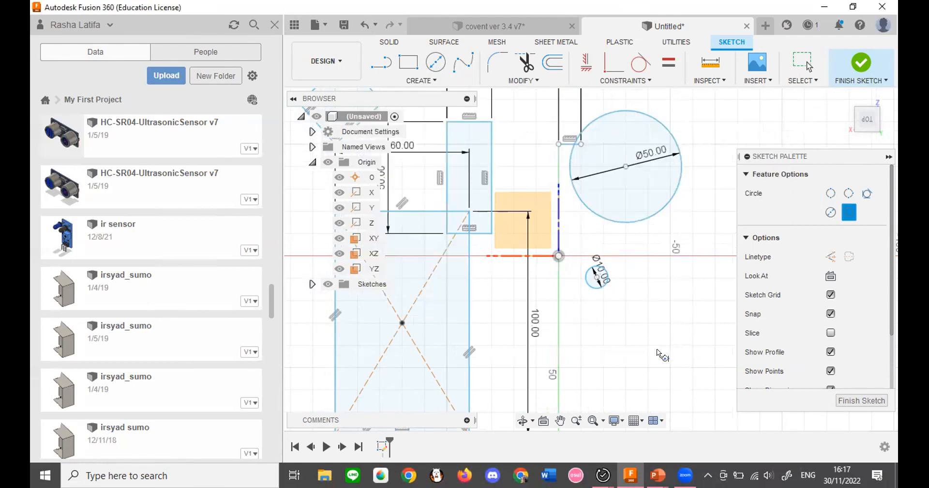
left_click_drag(635, 319, 670, 381)
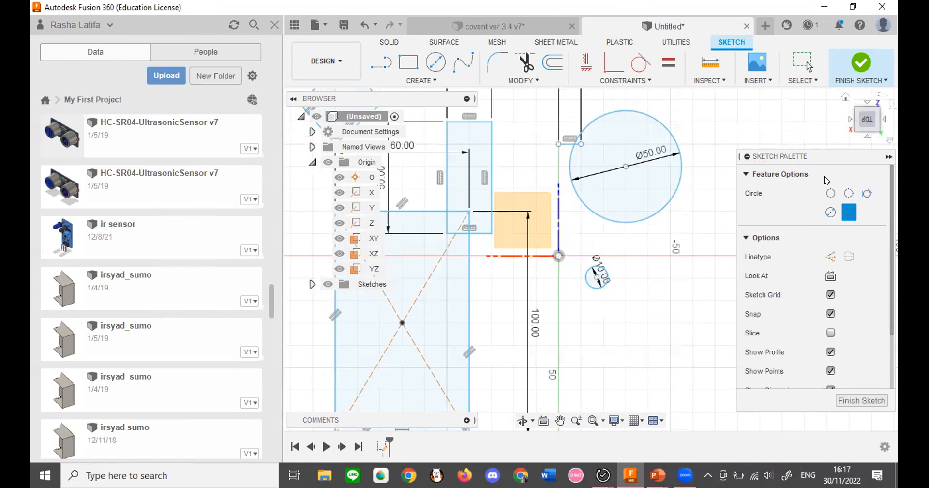
Sketch a center-diameter circle about 45 mm across, below the 50 mm circle and beside the 10 mm circle.
left_click(830, 212)
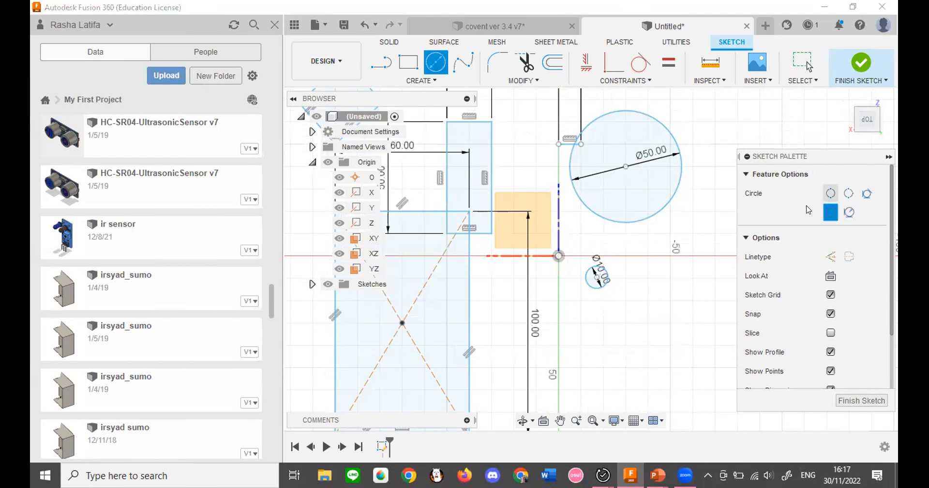
left_click(648, 300)
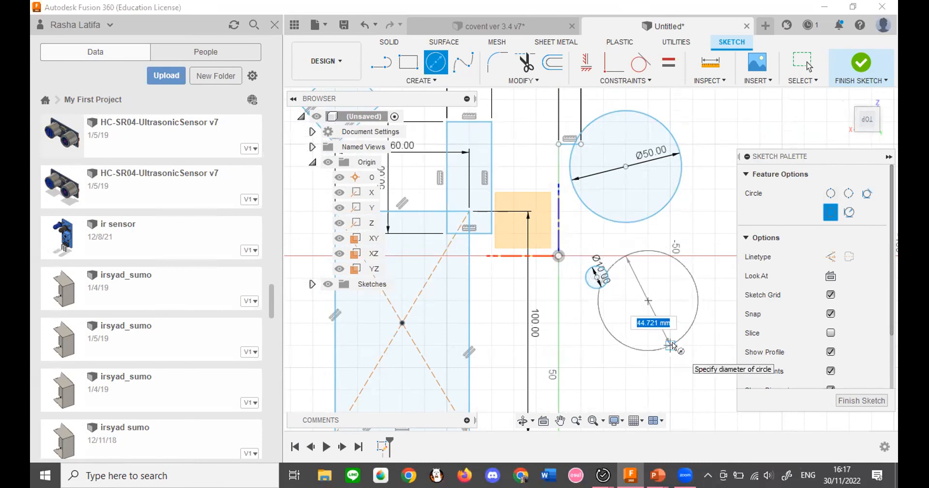
left_click(672, 341)
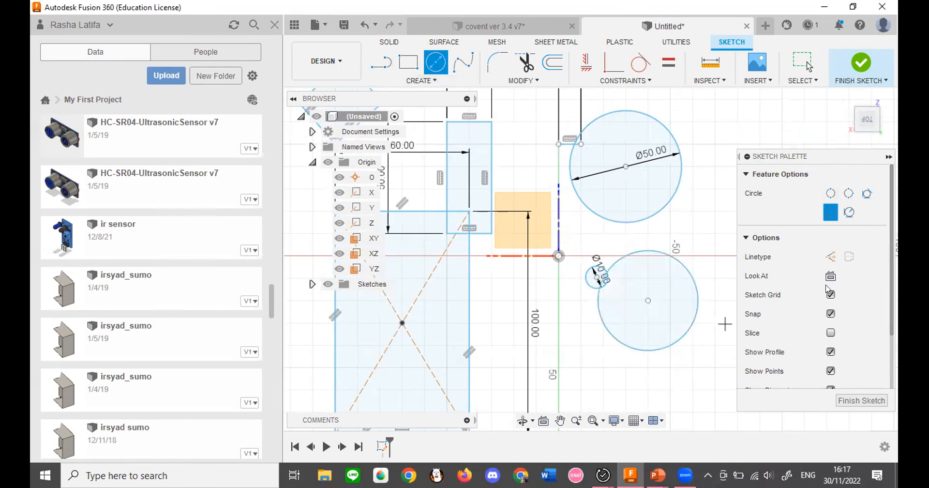
Sketch a three-point arc from the lower corner of the 20 by 50 mm rectangle to the near edge of the 60 by 100 mm rectangle.
left_click(421, 80)
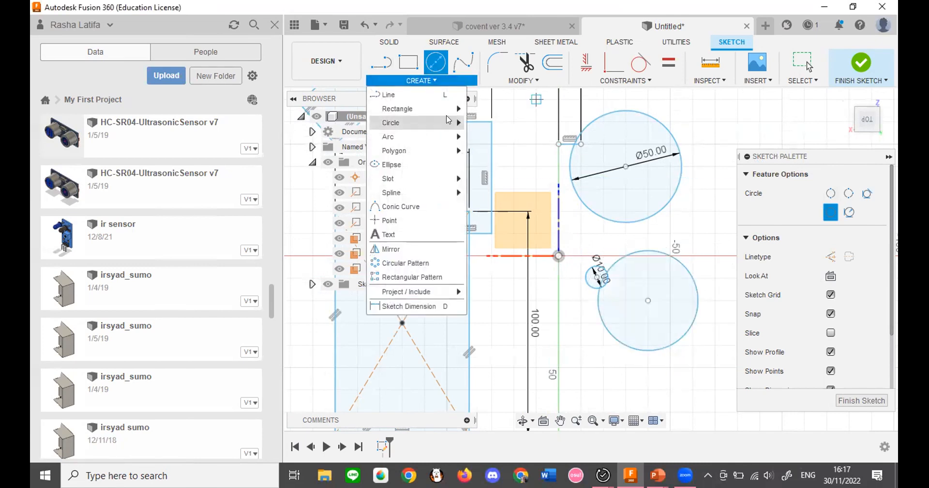
mouse_move(449, 122)
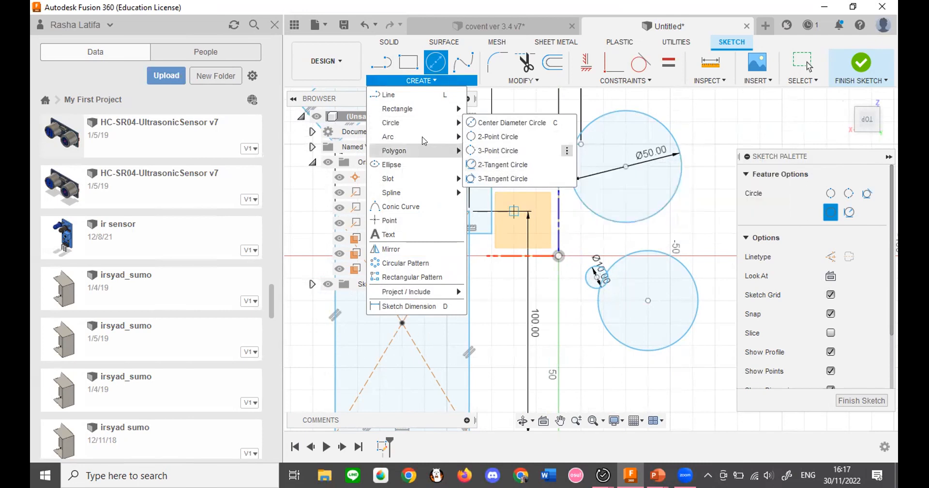
mouse_move(423, 138)
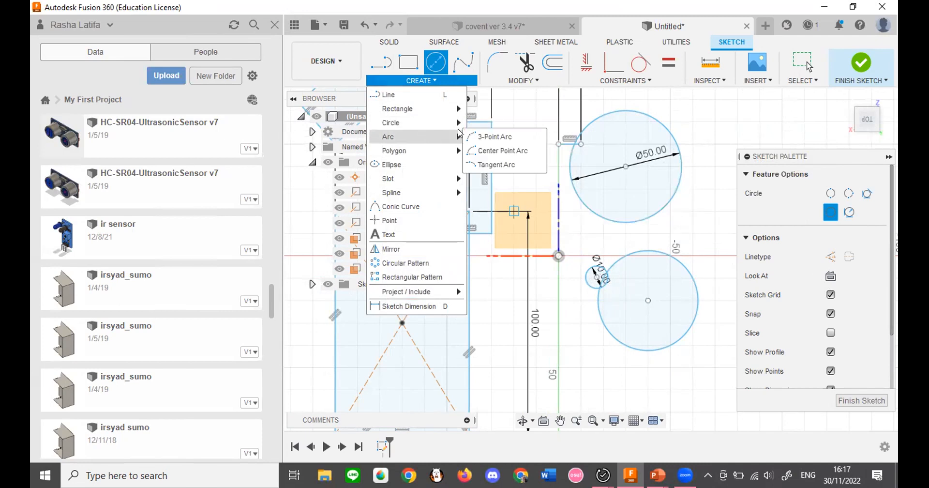
left_click(519, 137)
scroll(628, 239, "up", 7)
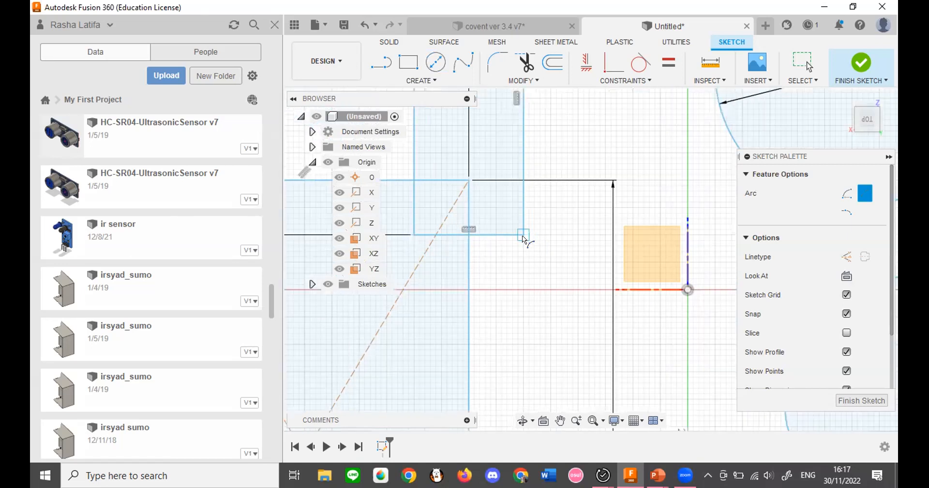
left_click(524, 235)
left_click(467, 300)
left_click(447, 235)
left_click(535, 311)
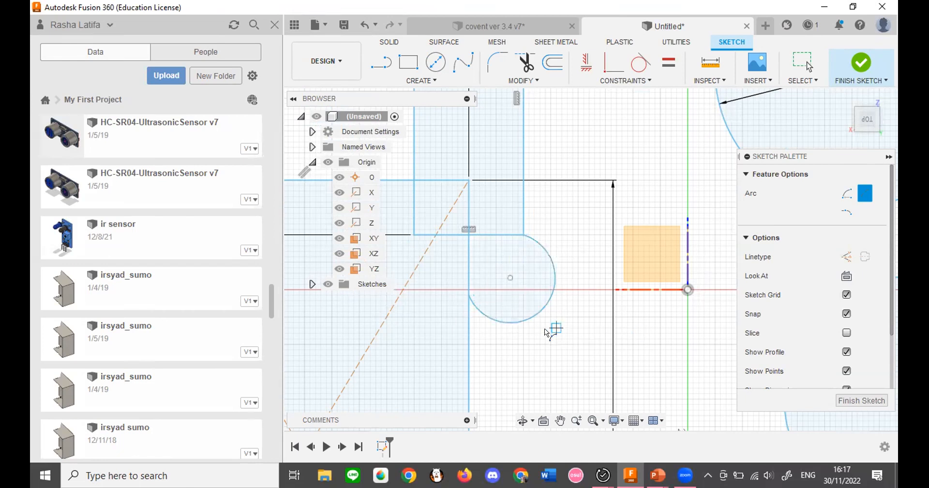
scroll(509, 287, "up", 3)
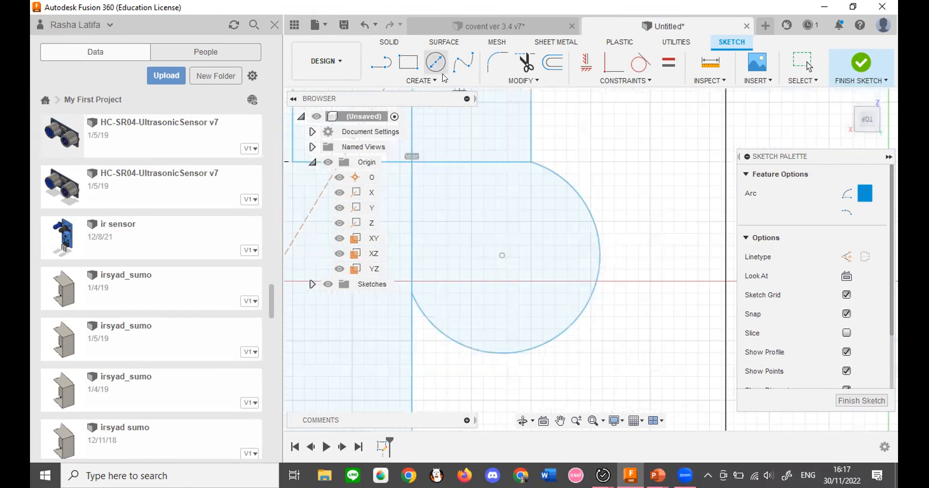
Sketch a six-sided circumscribed polygon between the large three-point arc and the origin, just below the horizontal axis.
left_click(422, 80)
mouse_move(443, 137)
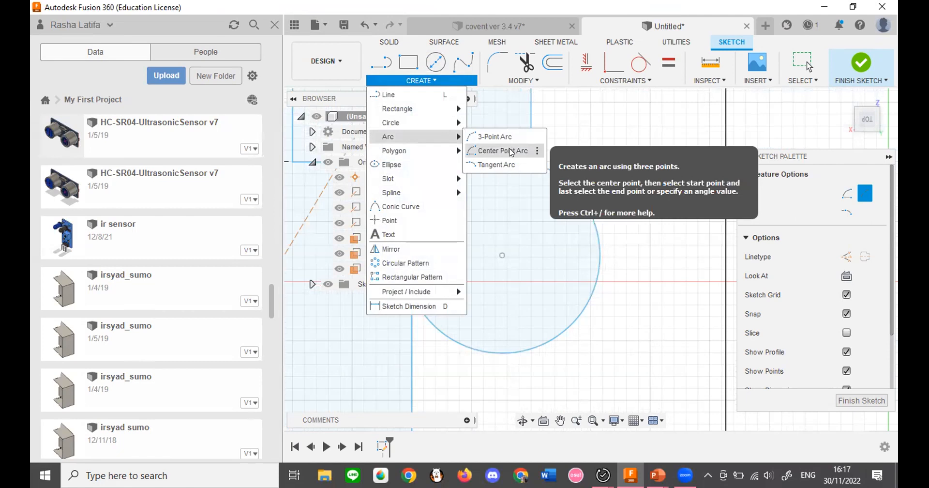
left_click(511, 153)
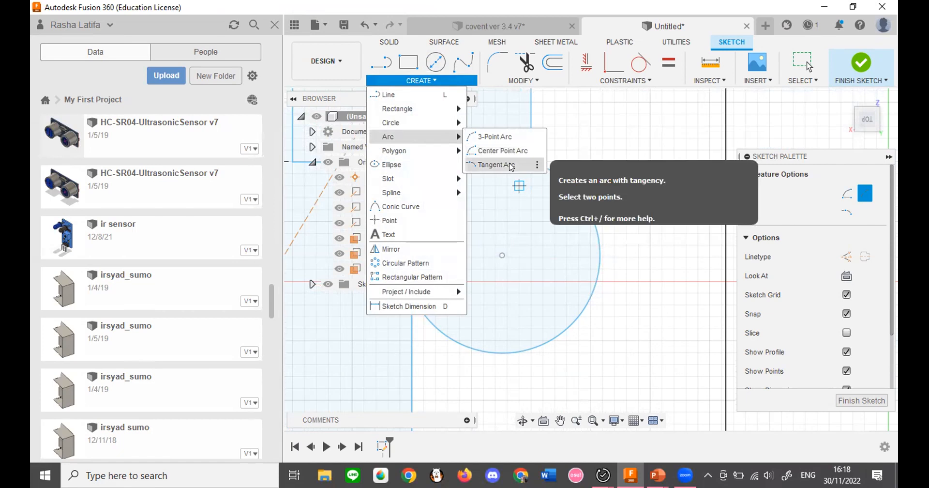
mouse_move(432, 150)
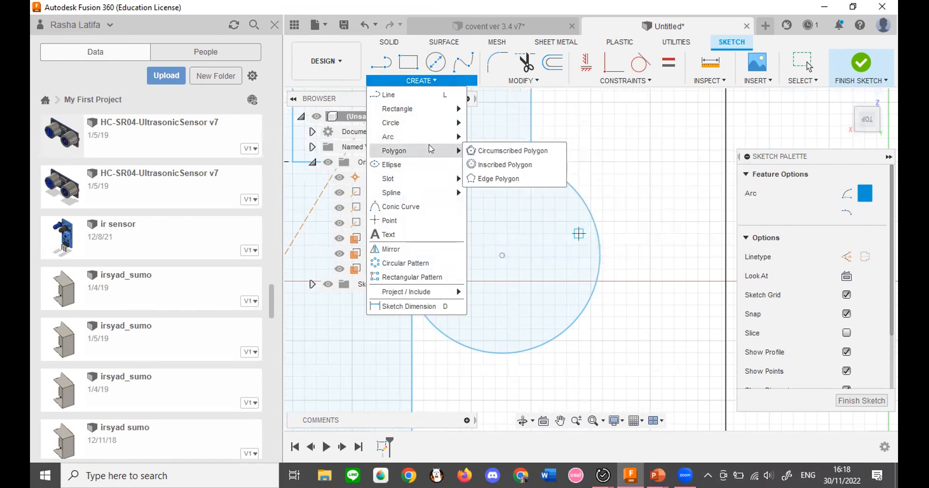
left_click(514, 151)
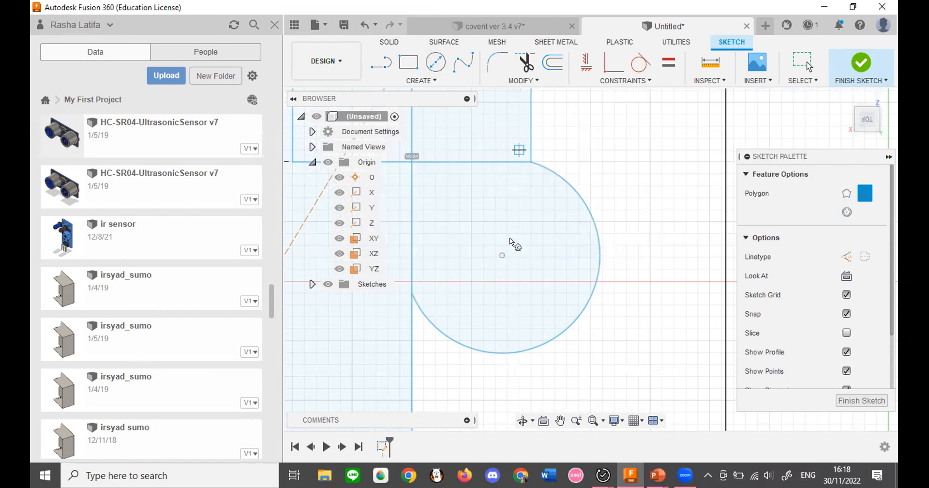
scroll(420, 219, "down", 3)
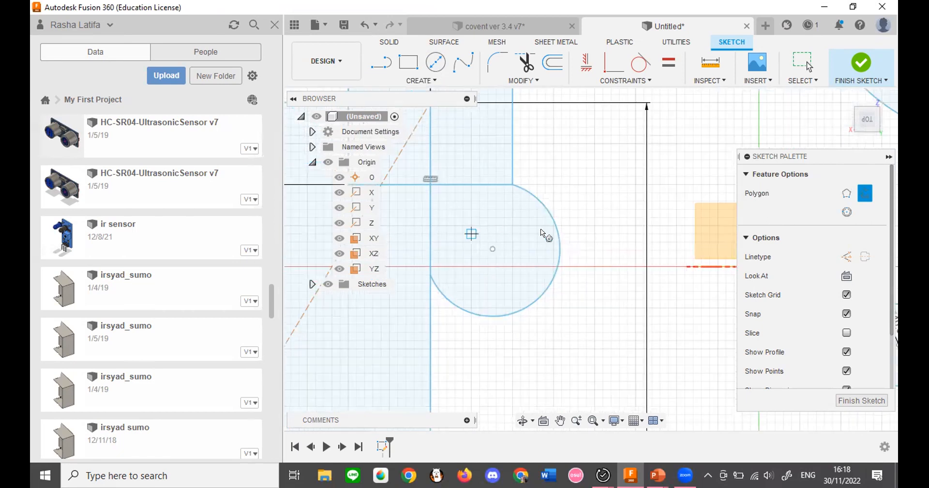
scroll(582, 327, "down", 1)
scroll(574, 336, "up", 3)
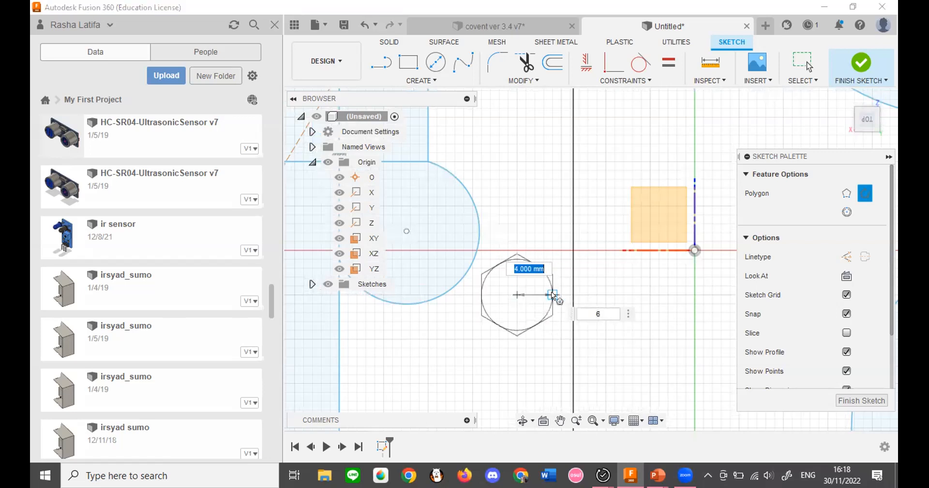
left_click(555, 292)
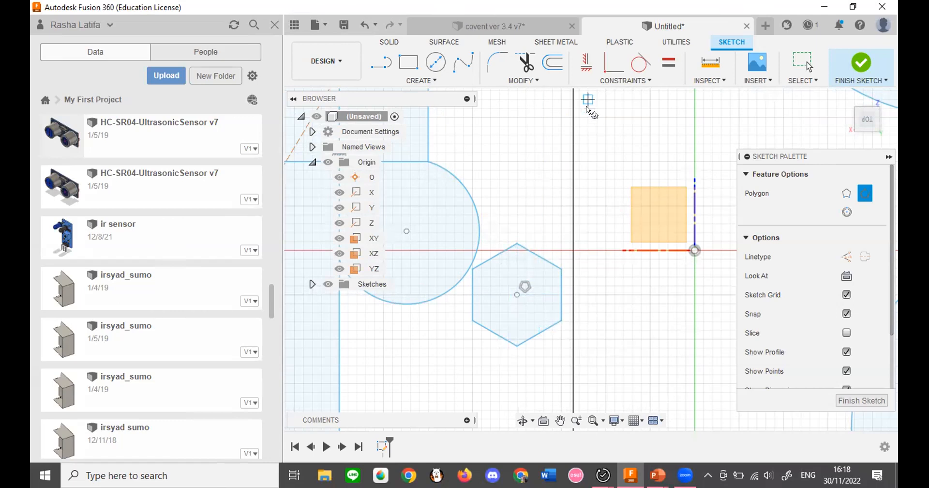
Sketch a six-sided inscribed polygon with a radius of about 4 mm beside the circumscribed hexagon, on the origin side.
left_click(420, 80)
mouse_move(427, 160)
left_click(499, 167)
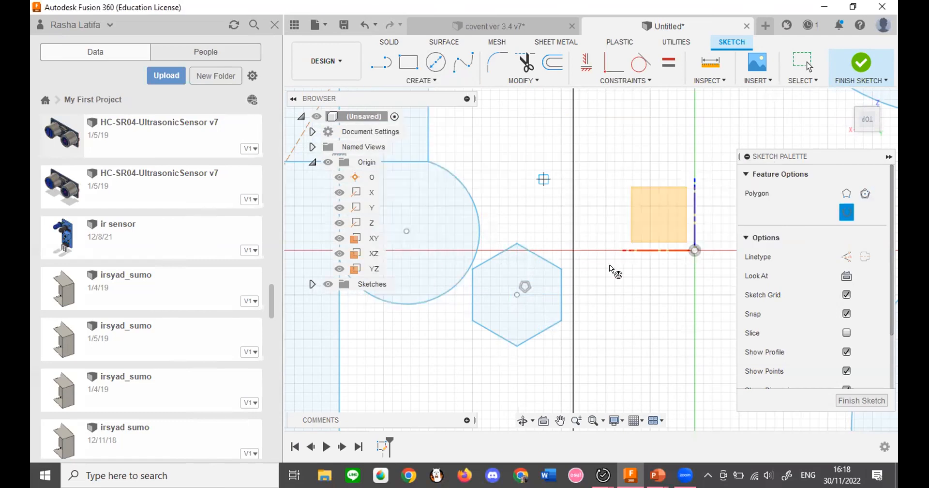
left_click(605, 294)
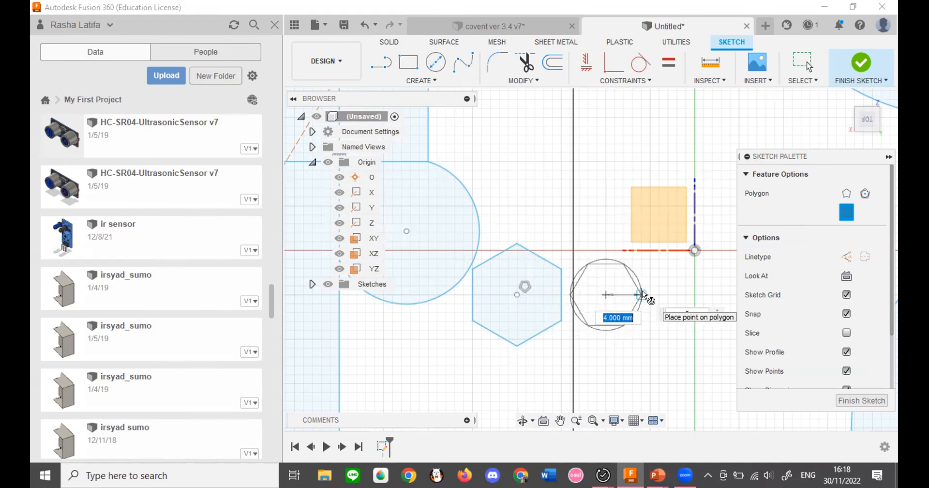
left_click(643, 294)
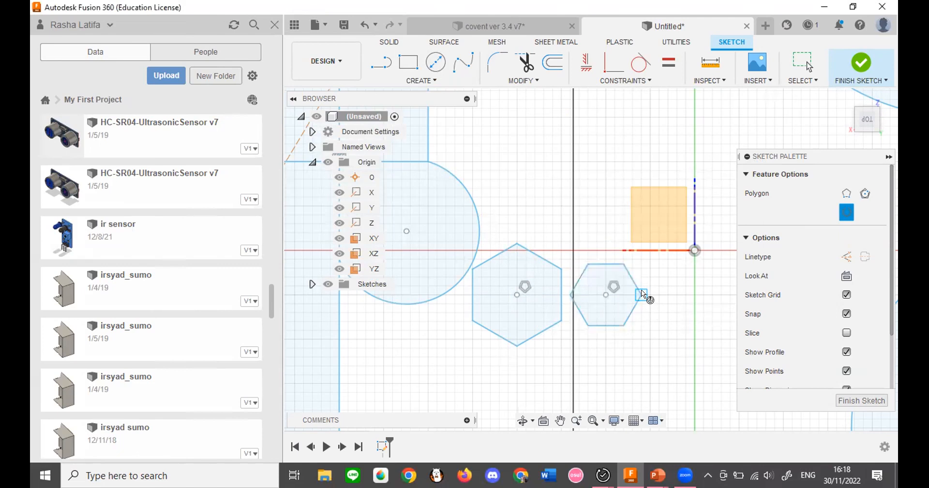
Sketch a three-point arc with endpoints 10 mm apart on the upper edge of the 60 by 100 mm rectangle, bulging outward.
left_click(433, 81)
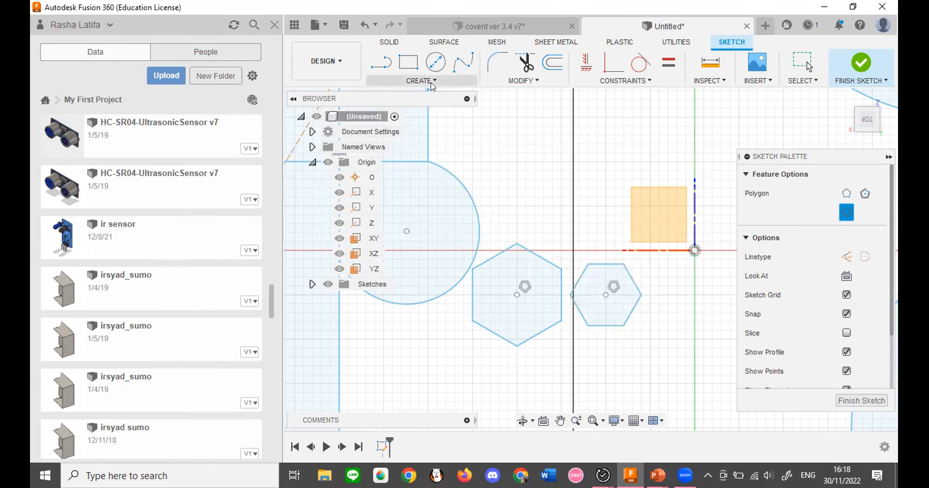
mouse_move(457, 127)
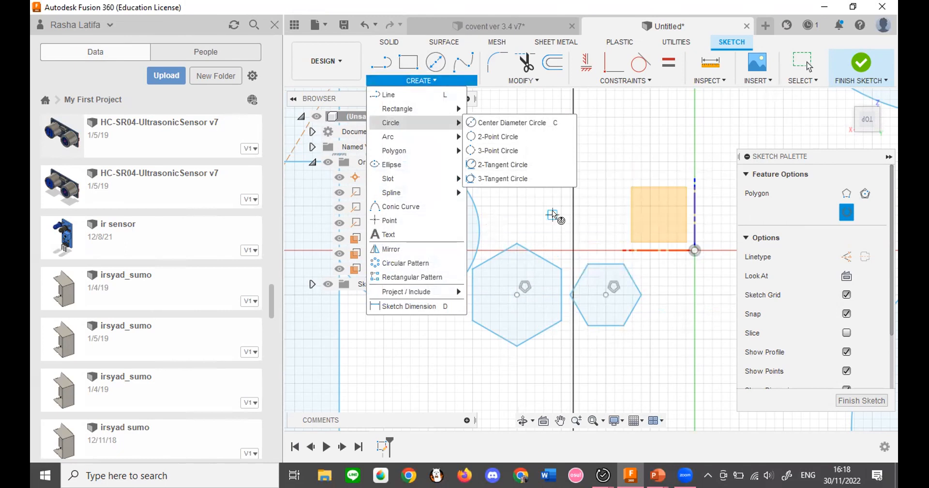
scroll(553, 214, "down", 4)
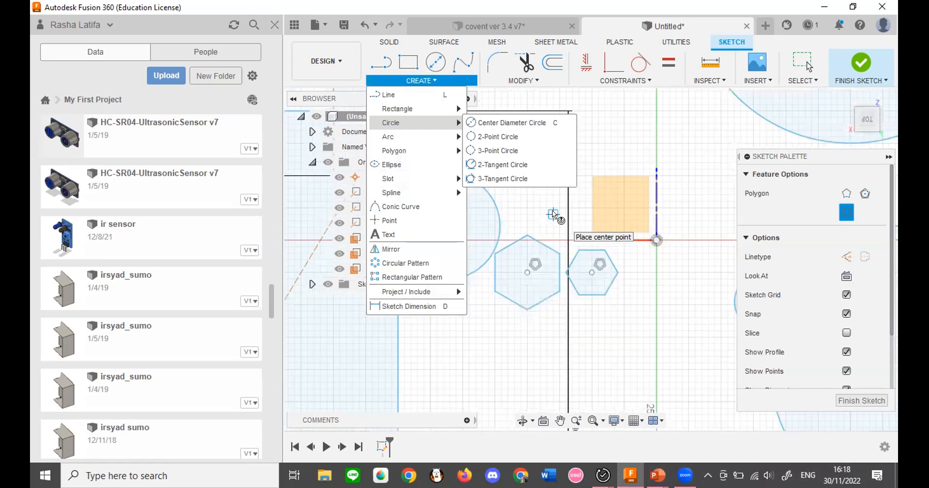
scroll(556, 214, "down", 3)
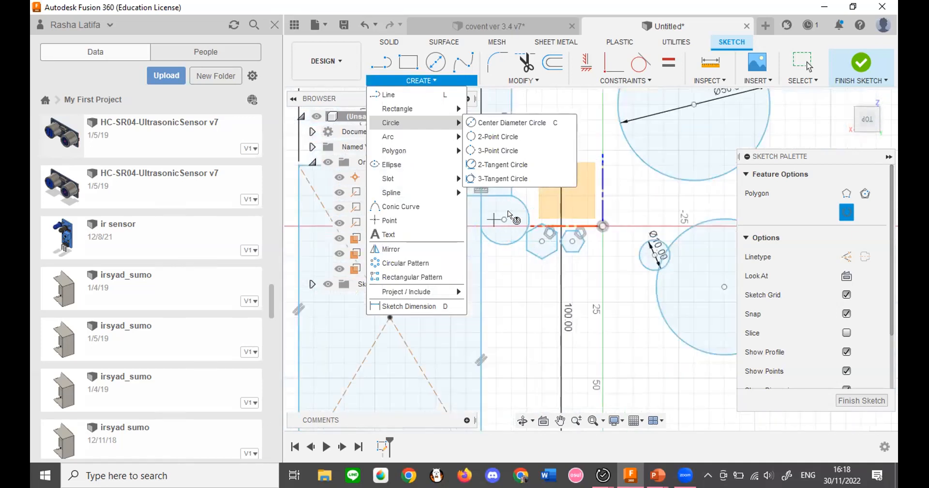
mouse_move(431, 137)
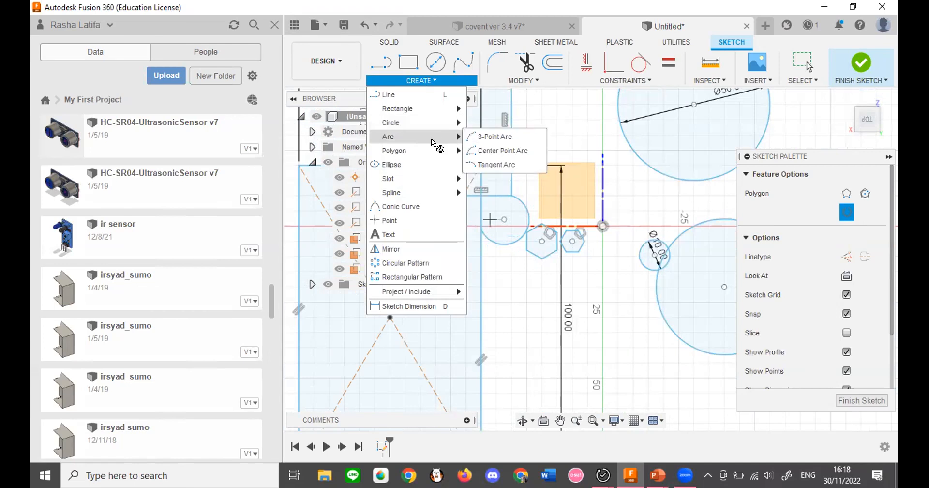
left_click(472, 137)
scroll(542, 271, "down", 2)
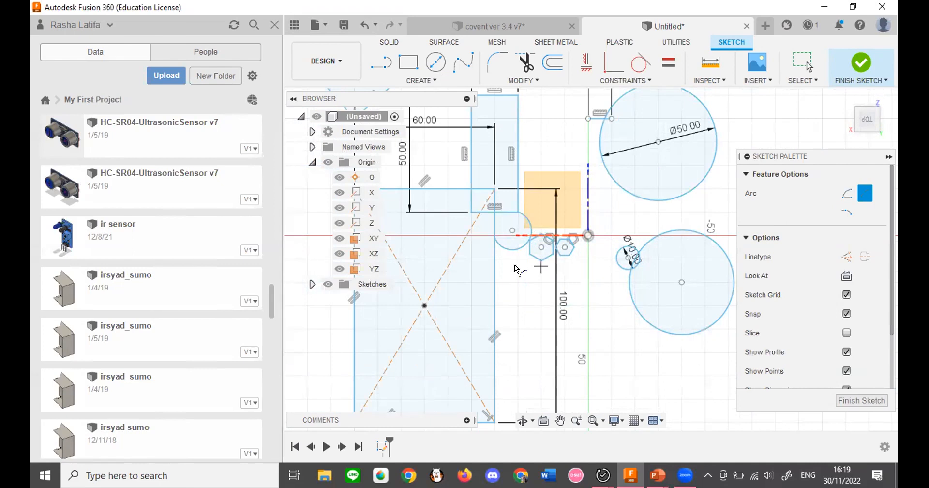
scroll(663, 318, "up", 2)
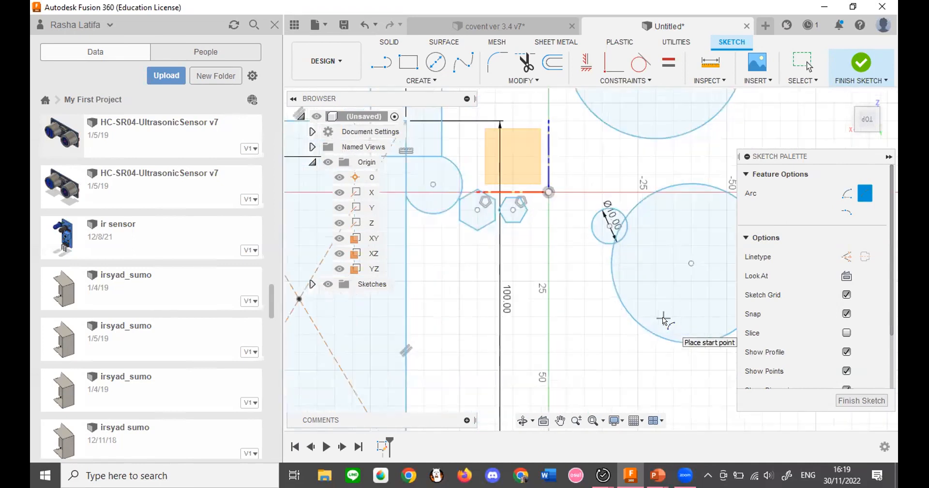
scroll(663, 317, "down", 3)
scroll(483, 214, "up", 3)
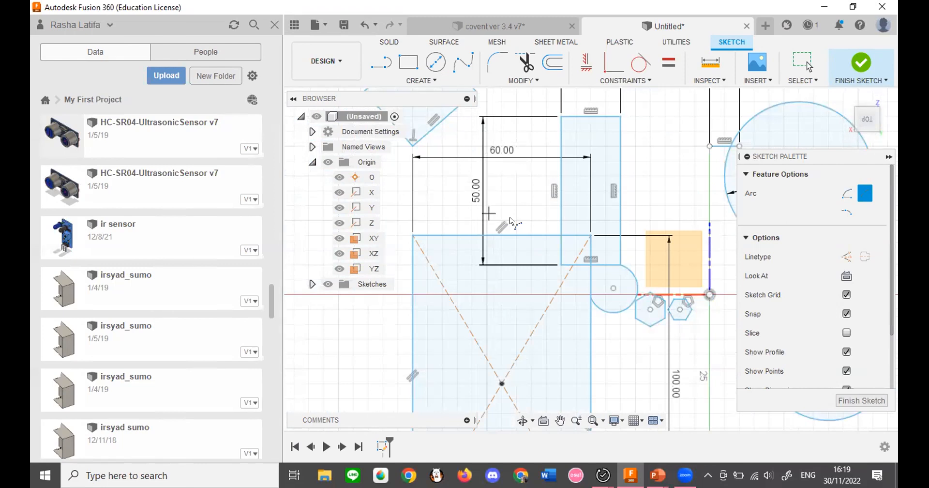
scroll(510, 218, "up", 4)
left_click(492, 314)
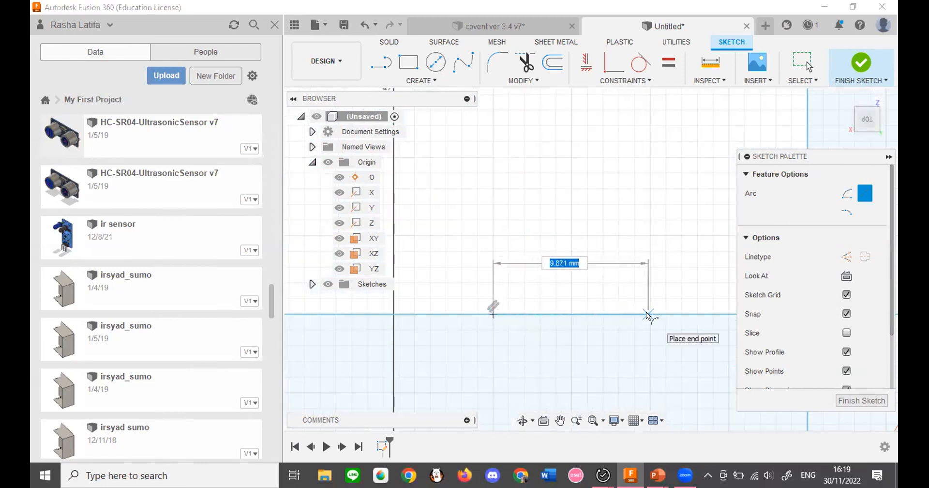
type("10")
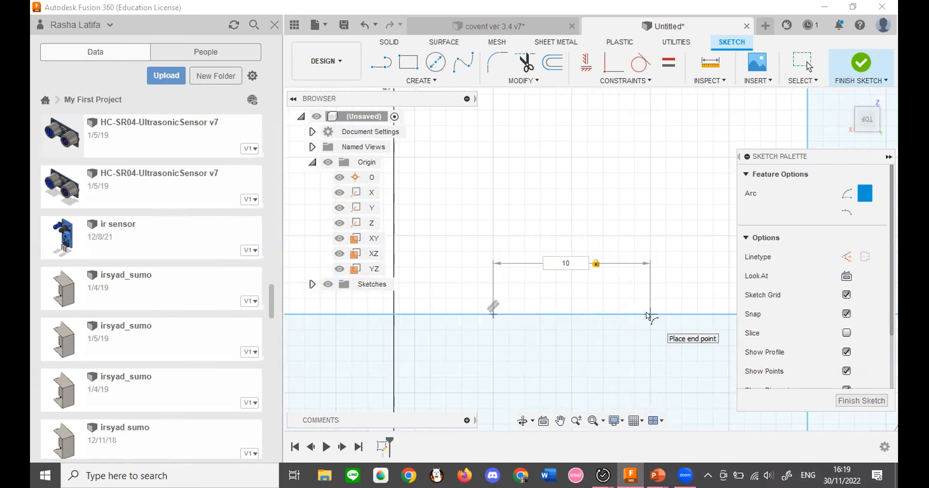
key("Return")
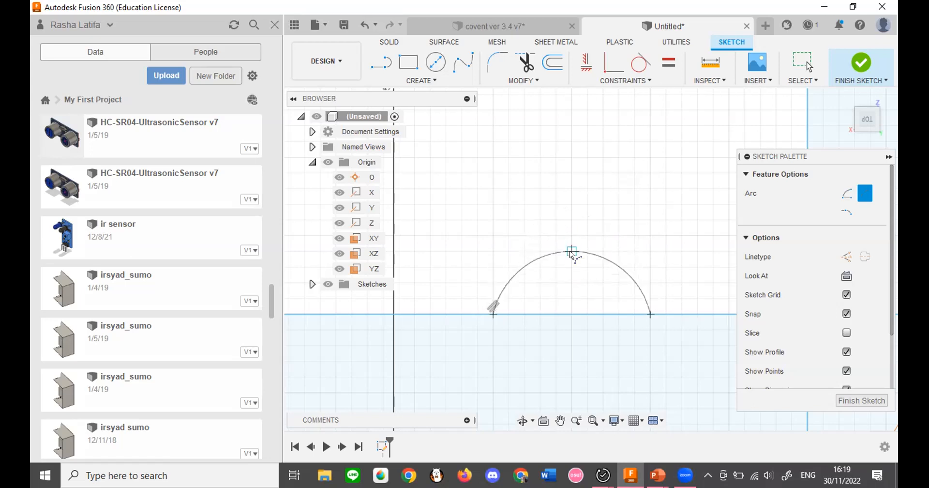
left_click(572, 235)
scroll(468, 304, "down", 5)
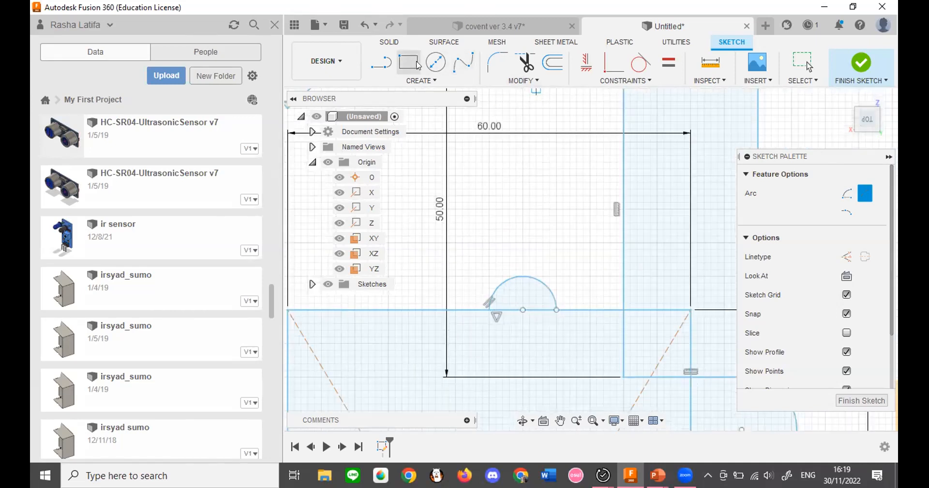
Sketch a center-diameter circle centered on the rectangle's upper edge, about as wide as the nearby 10 mm arc.
left_click(435, 62)
scroll(654, 294, "up", 3)
scroll(402, 329, "down", 5)
scroll(472, 333, "up", 3)
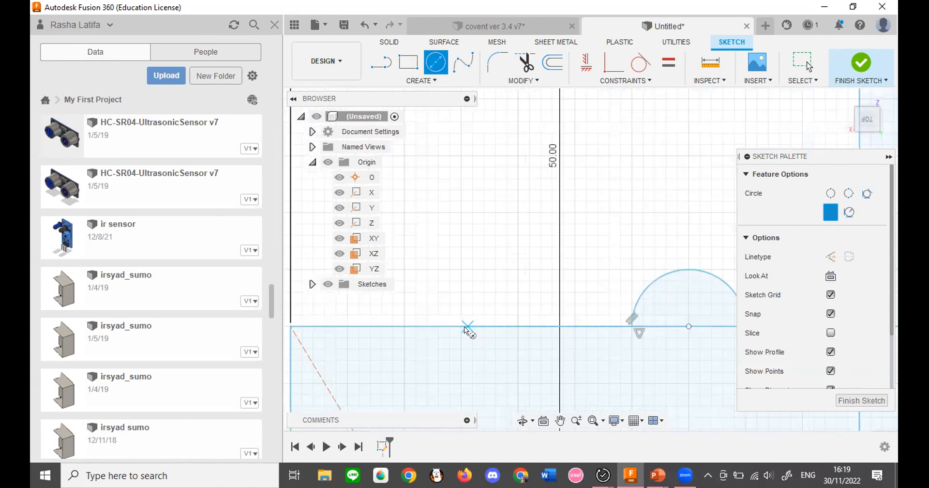
left_click(461, 325)
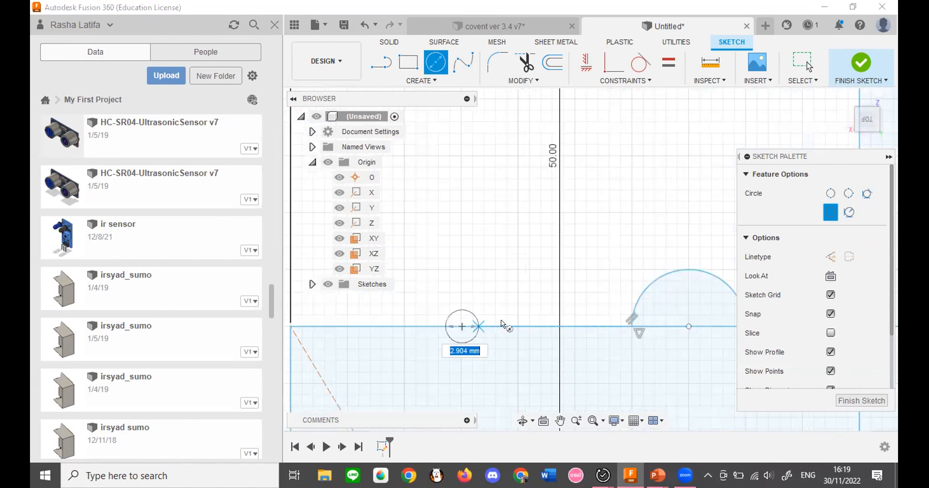
left_click(518, 326)
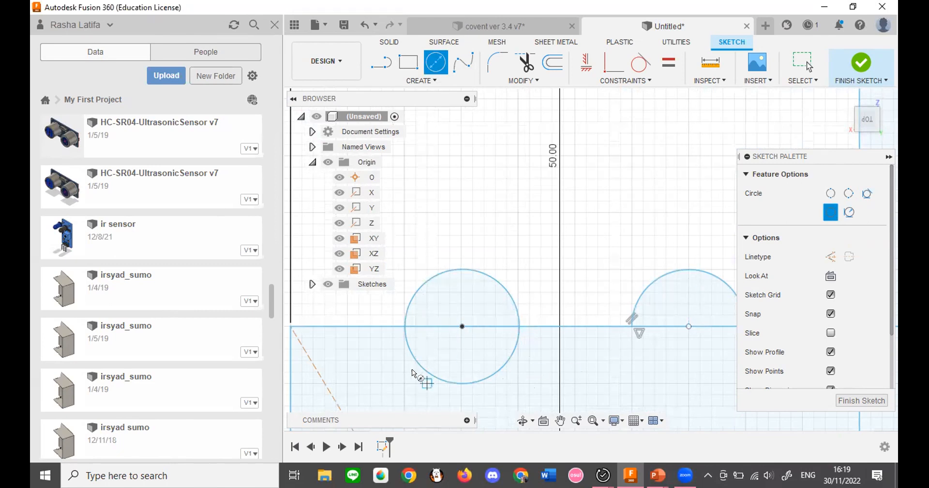
scroll(434, 332, "up", 2)
scroll(431, 332, "down", 4)
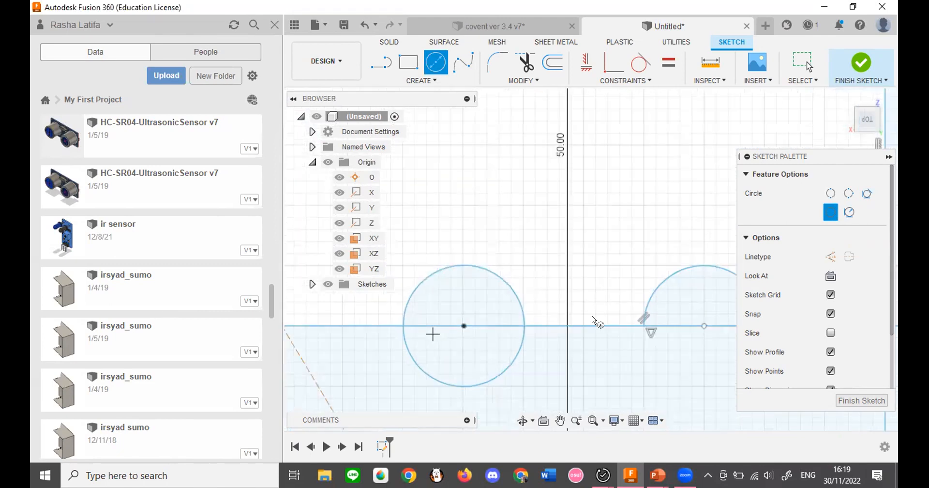
scroll(591, 315, "up", 1)
scroll(596, 312, "up", 2)
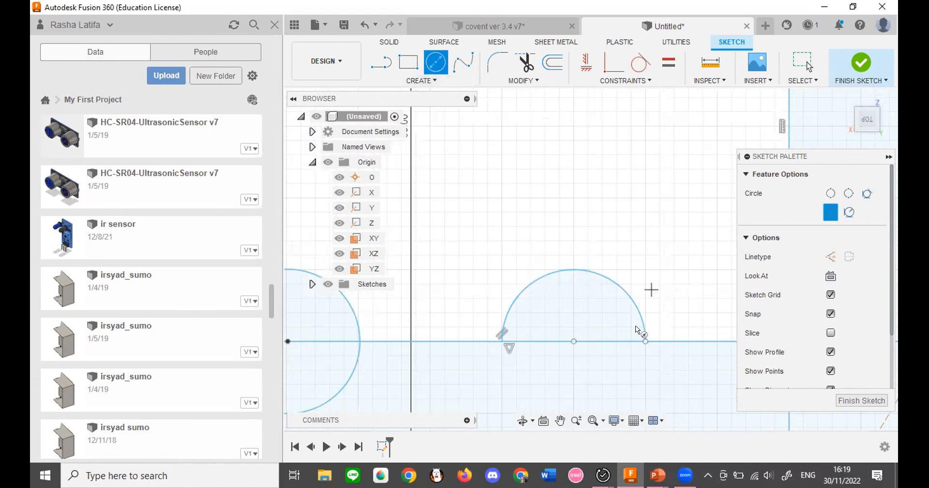
Sketch an S-shaped fit point spline through four points, starting on the rectangle's upper edge between the arc and the 20 by 50 mm rectangle.
left_click(462, 63)
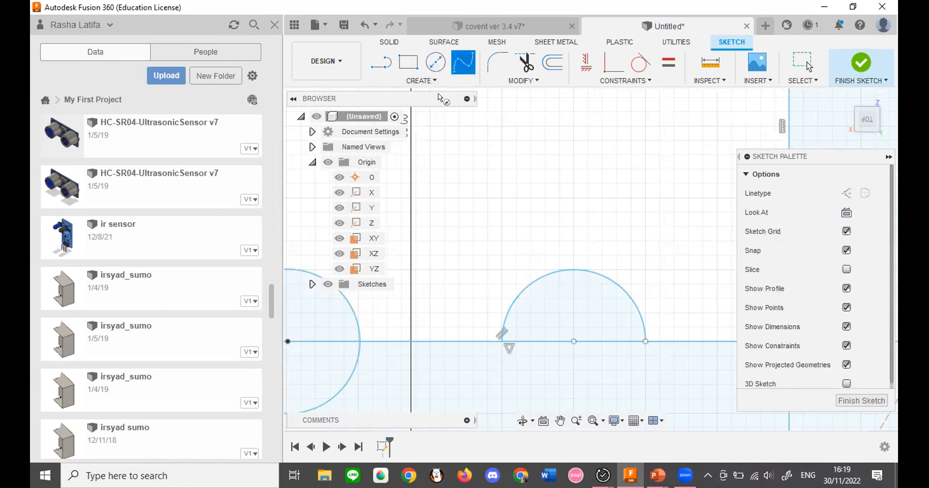
left_click(459, 79)
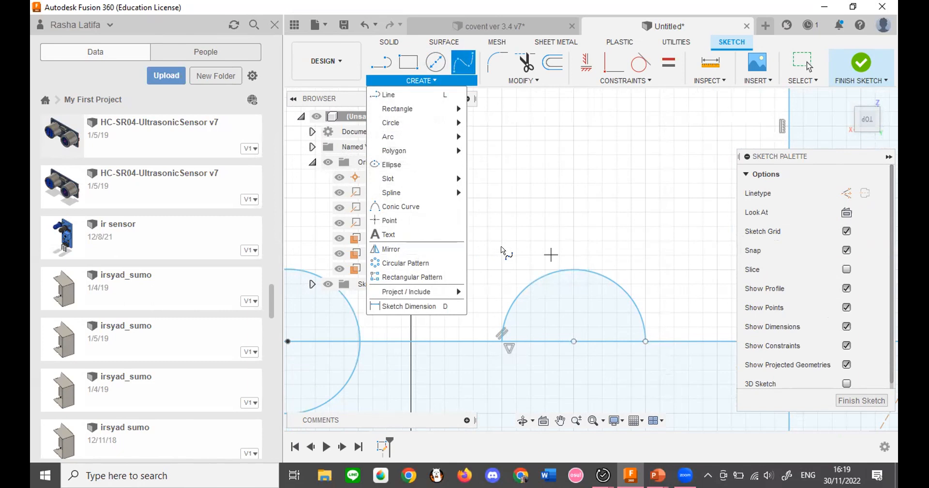
scroll(503, 251, "up", 3)
scroll(503, 250, "down", 5)
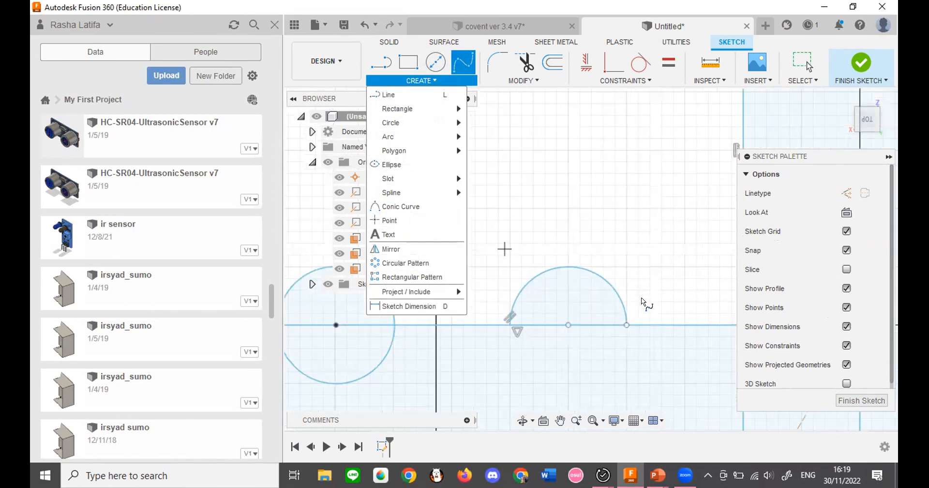
scroll(626, 271, "up", 3)
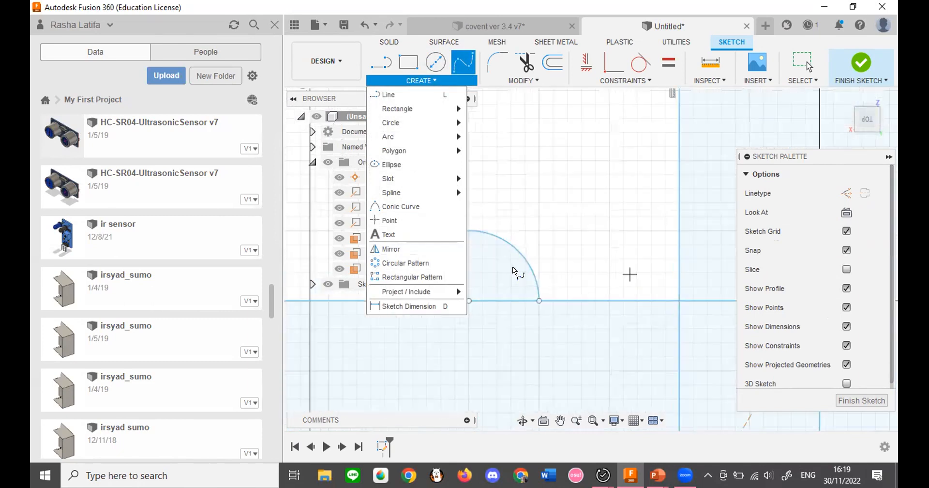
left_click(608, 299)
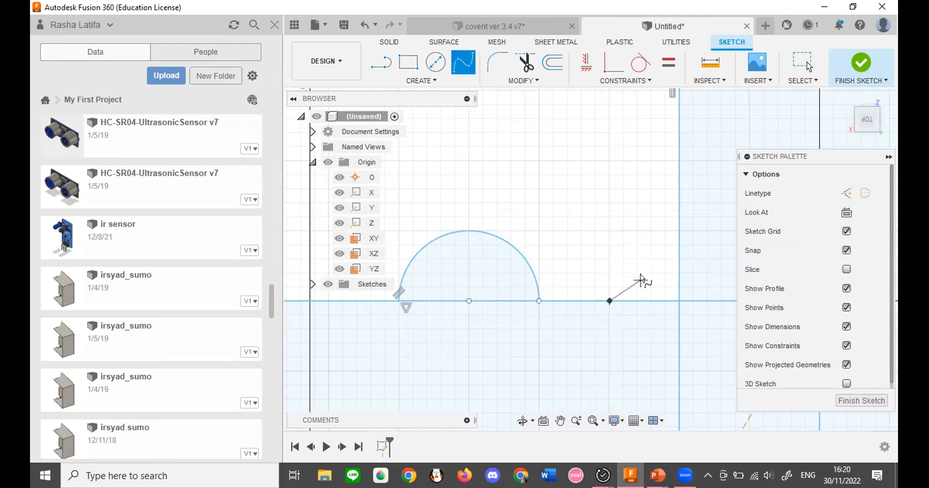
left_click(650, 265)
left_click(582, 216)
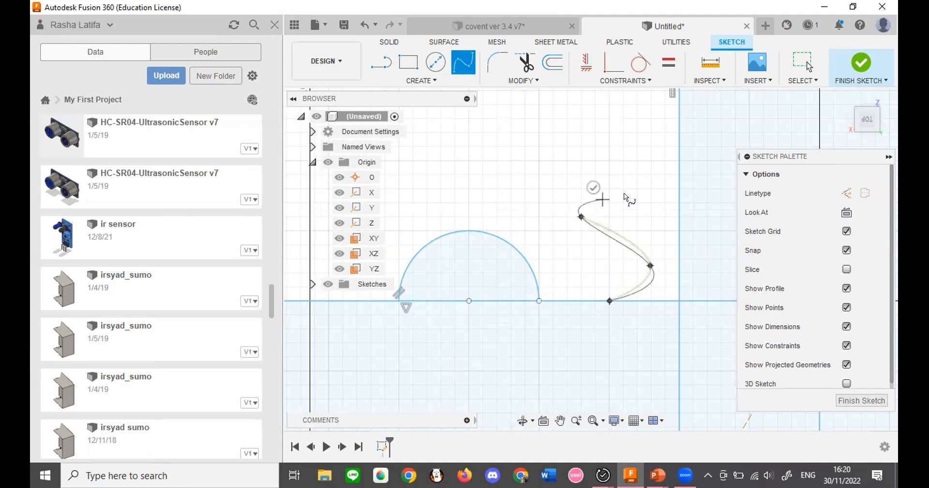
left_click(638, 174)
left_click(645, 205)
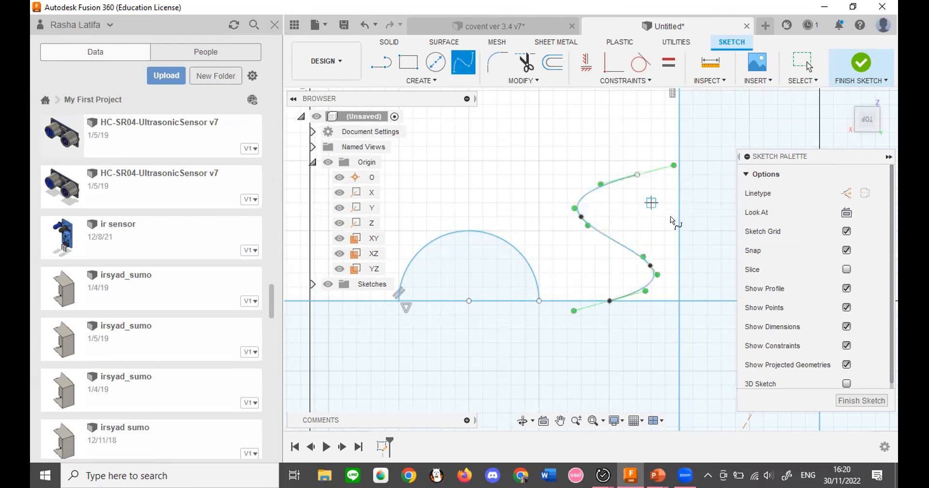
scroll(657, 240, "up", 3)
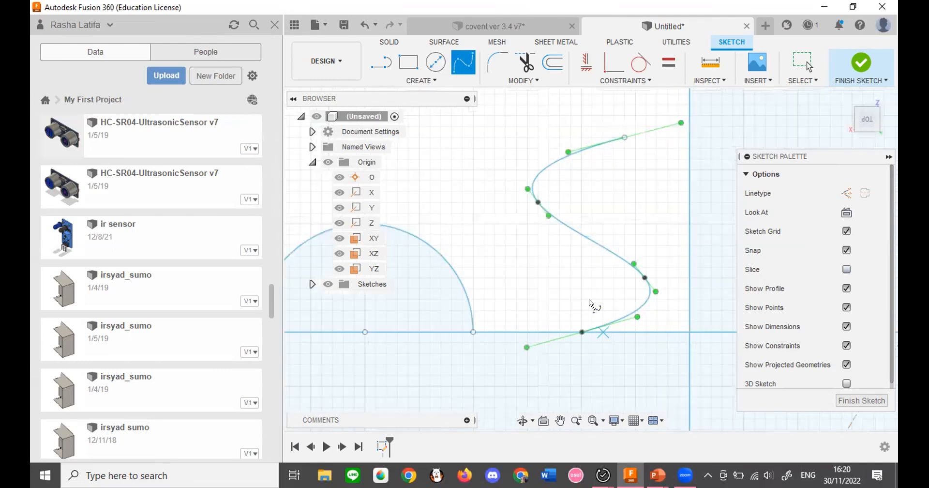
Sketch a straight two-point fit point spline running diagonally between the 10 mm arc and the S-shaped spline.
scroll(574, 274, "down", 2)
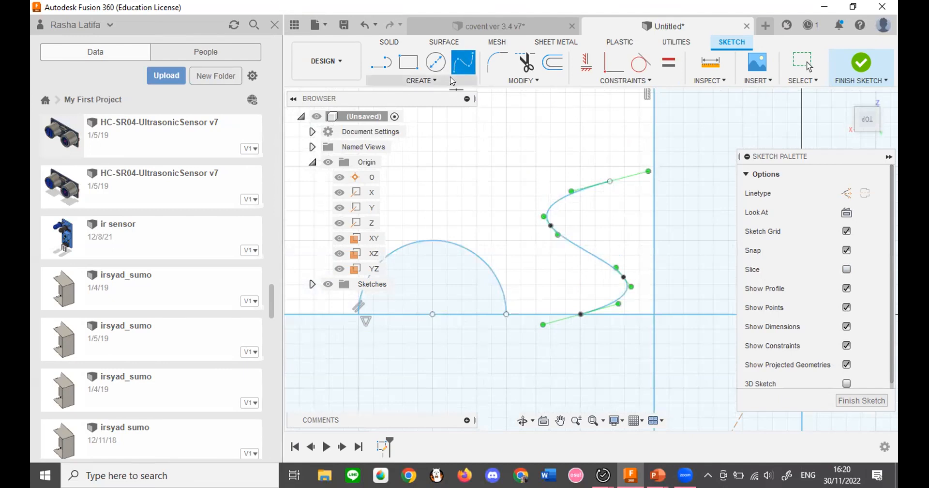
left_click(421, 80)
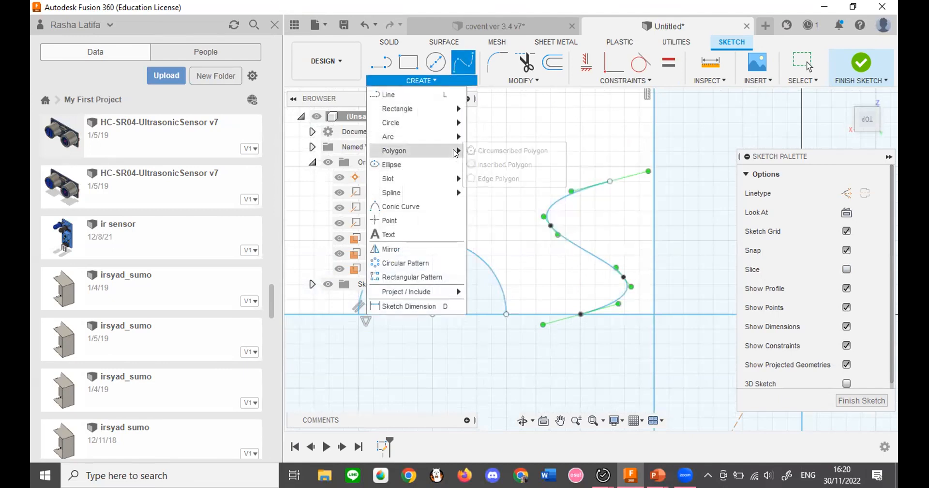
mouse_move(438, 192)
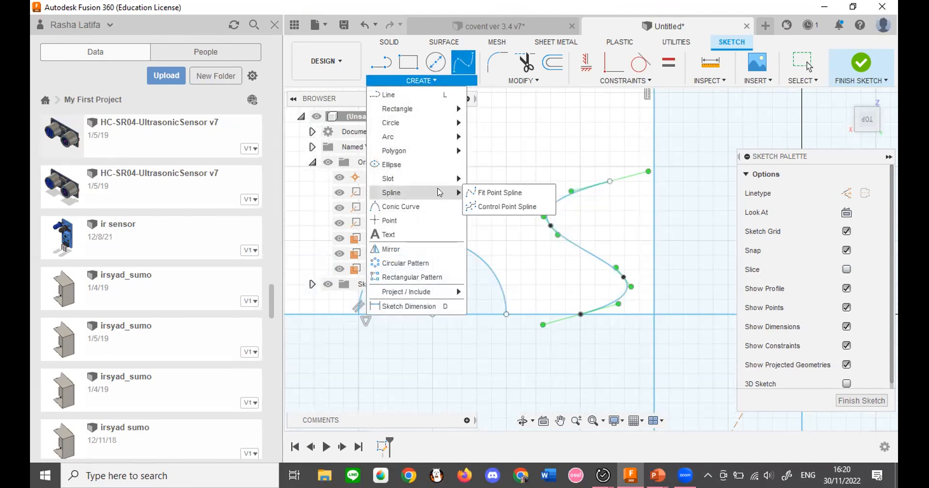
left_click(492, 192)
left_click(551, 249)
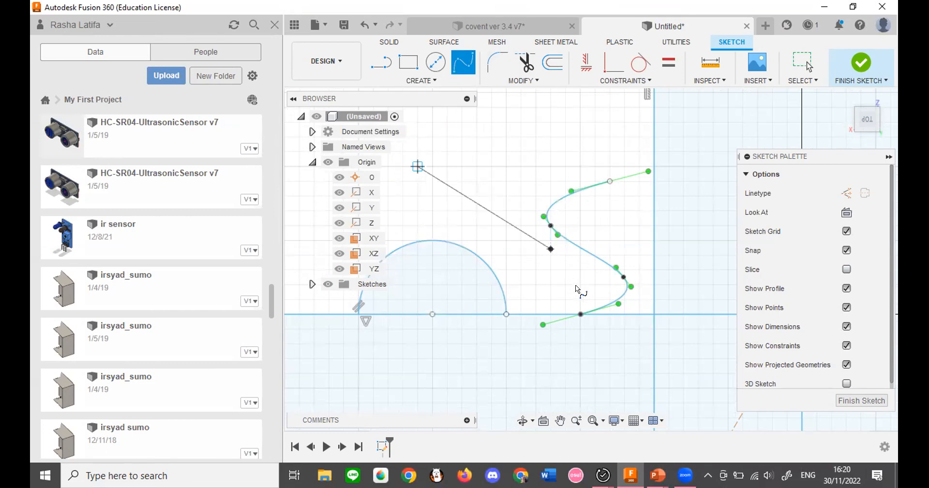
left_click(469, 165)
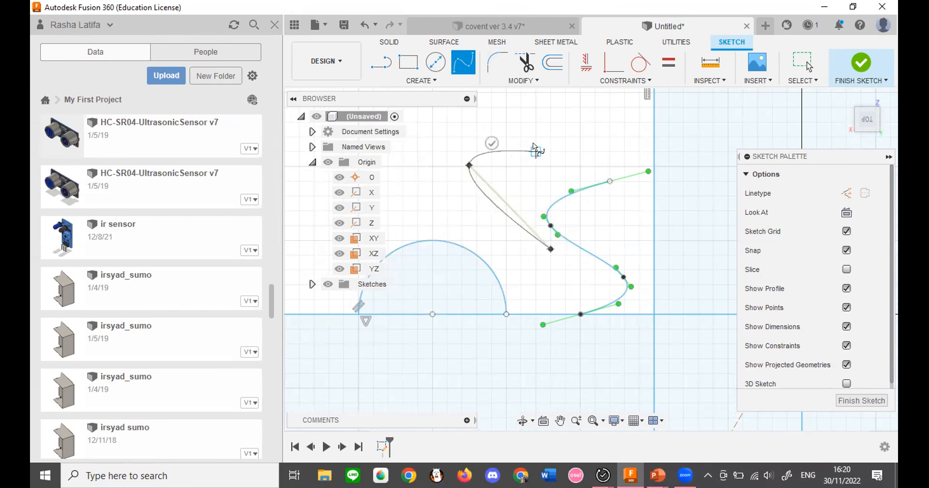
left_click(491, 143)
Sketch a control point spline with four zigzagging control points, starting on the 10 mm arc and extending outward.
left_click(447, 82)
mouse_move(444, 199)
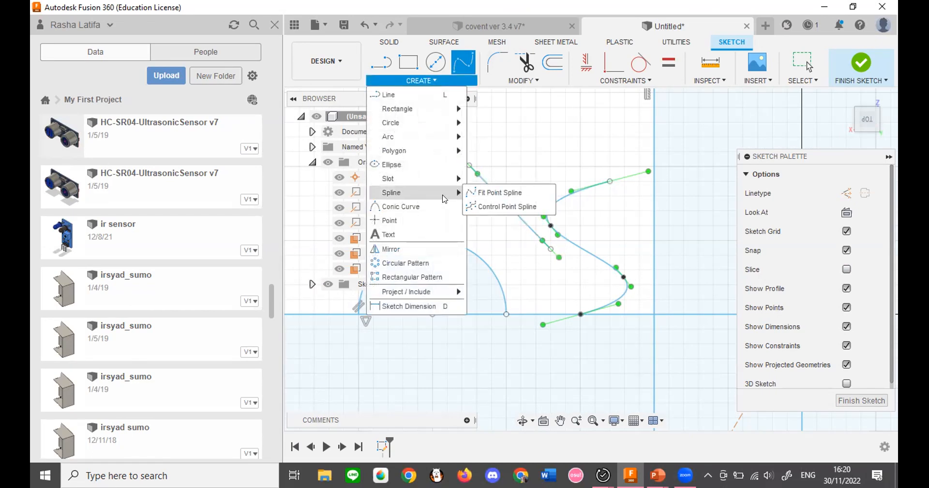
left_click(505, 206)
scroll(612, 256, "up", 2)
scroll(611, 257, "down", 3)
left_click(502, 249)
scroll(447, 188, "up", 2)
left_click(467, 235)
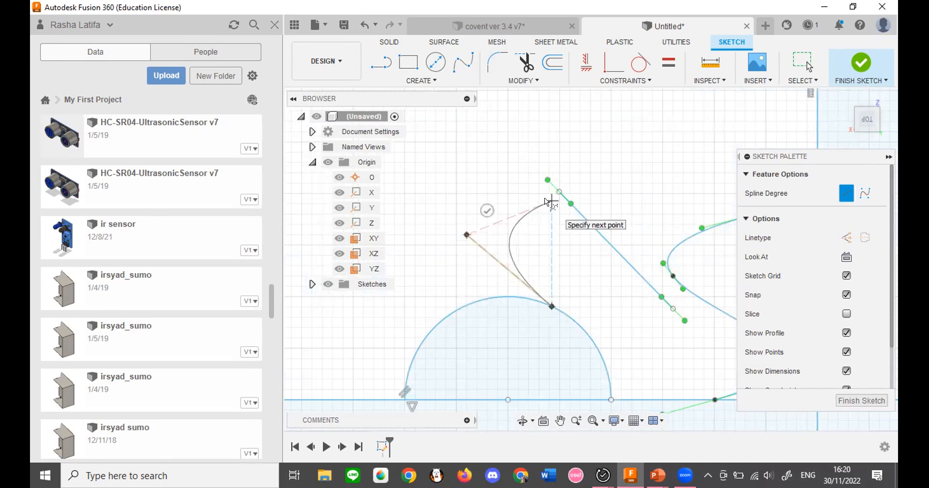
left_click(539, 204)
left_click(457, 142)
key("Return")
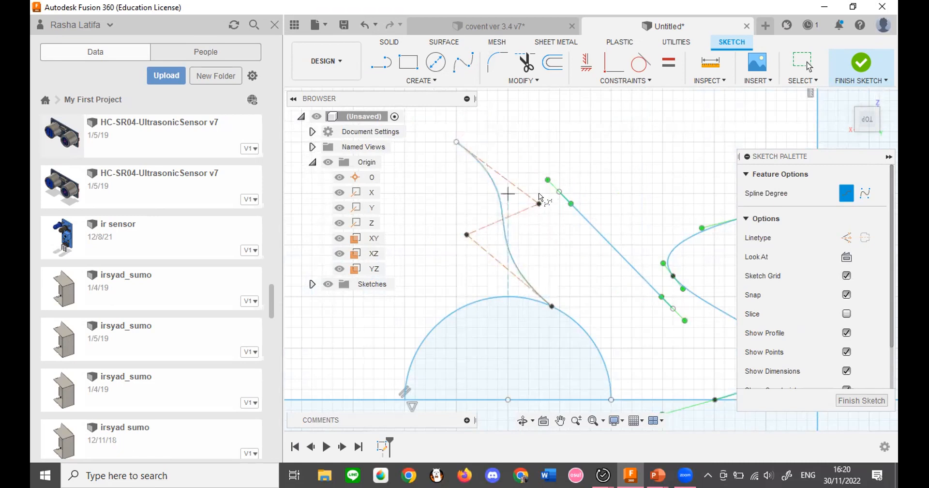
left_click(539, 204)
key("Escape")
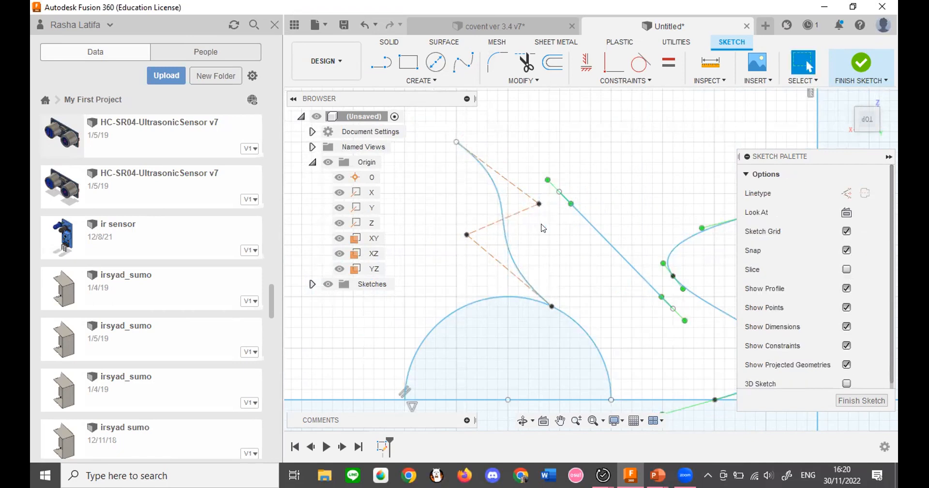
Mirror the S-shaped fit point spline across the adjacent long edge of the 20 by 50 mm rectangle.
left_click(449, 82)
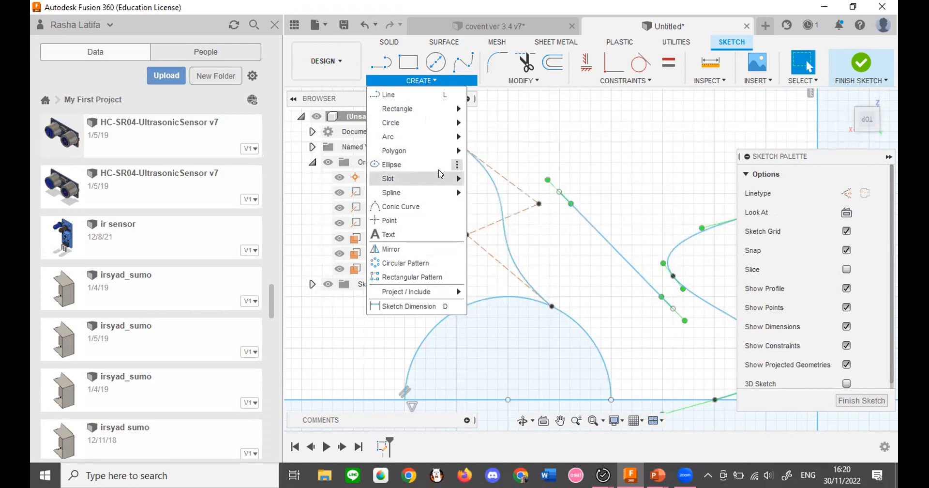
mouse_move(440, 177)
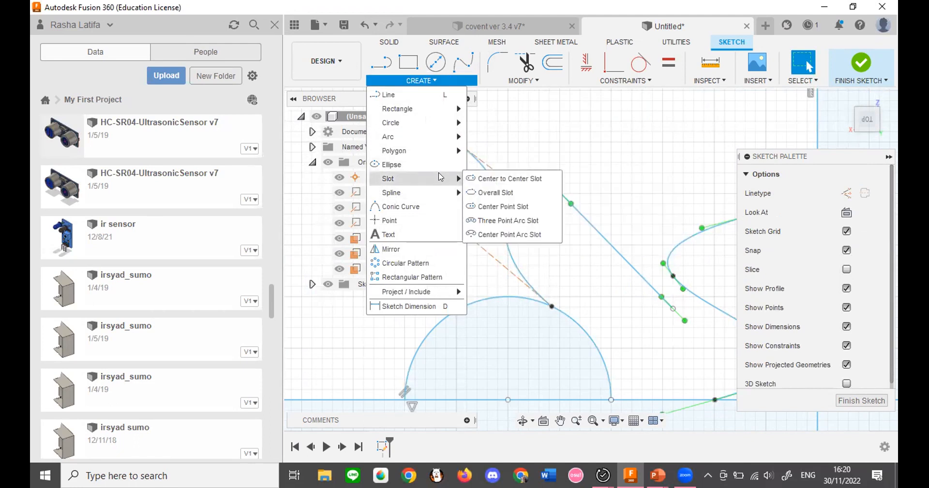
left_click(407, 248)
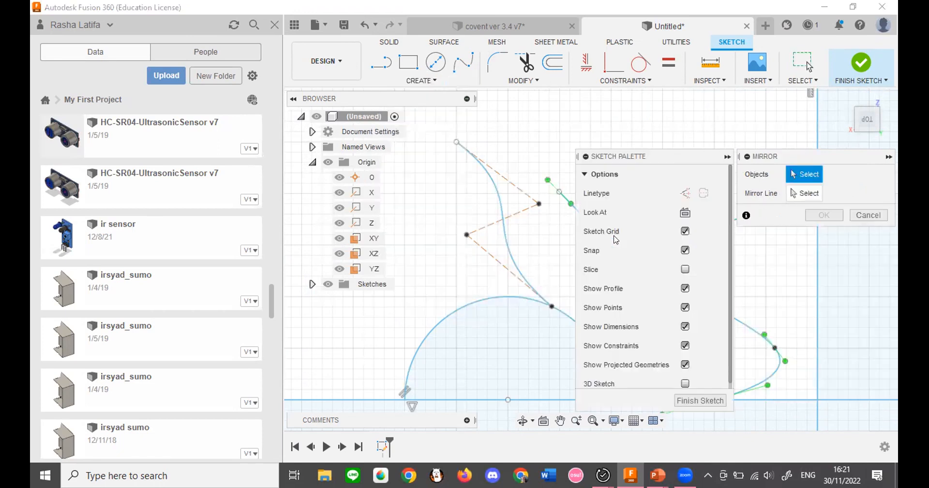
scroll(474, 232, "down", 4)
scroll(474, 232, "down", 5)
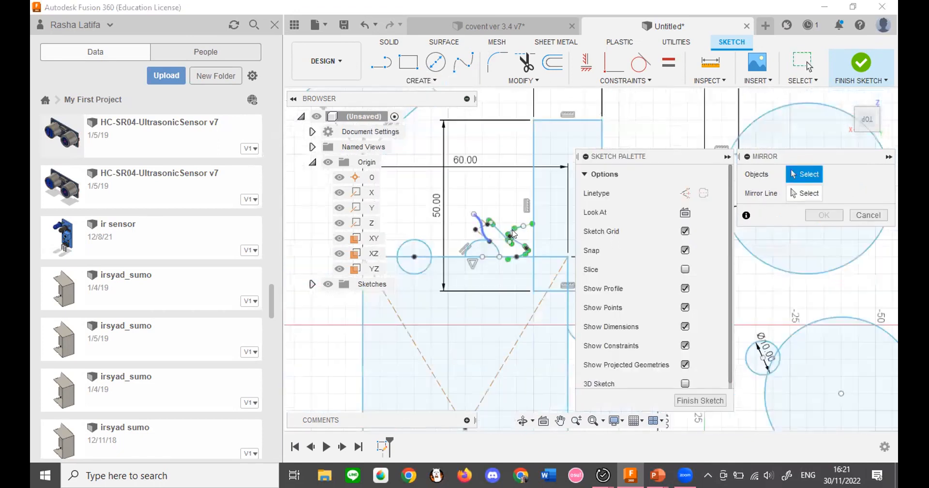
scroll(523, 253, "up", 2)
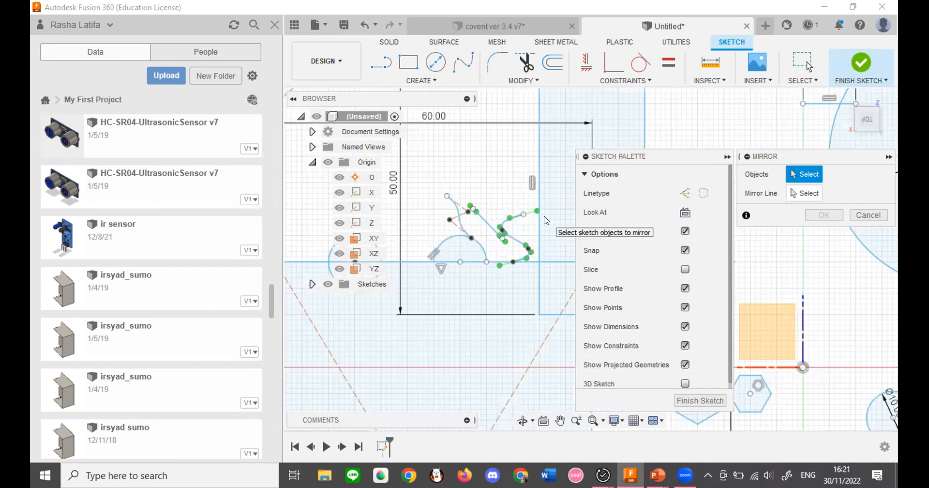
scroll(533, 230, "up", 1)
scroll(504, 241, "up", 3)
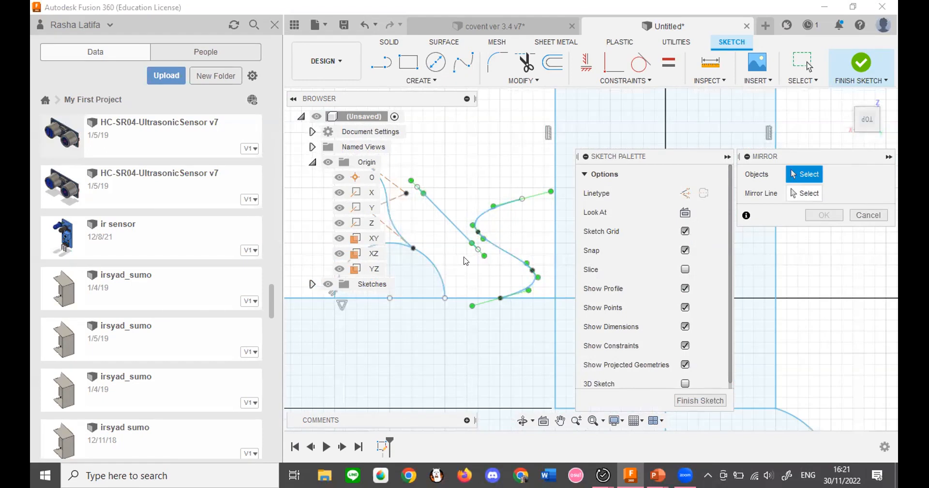
left_click(519, 262)
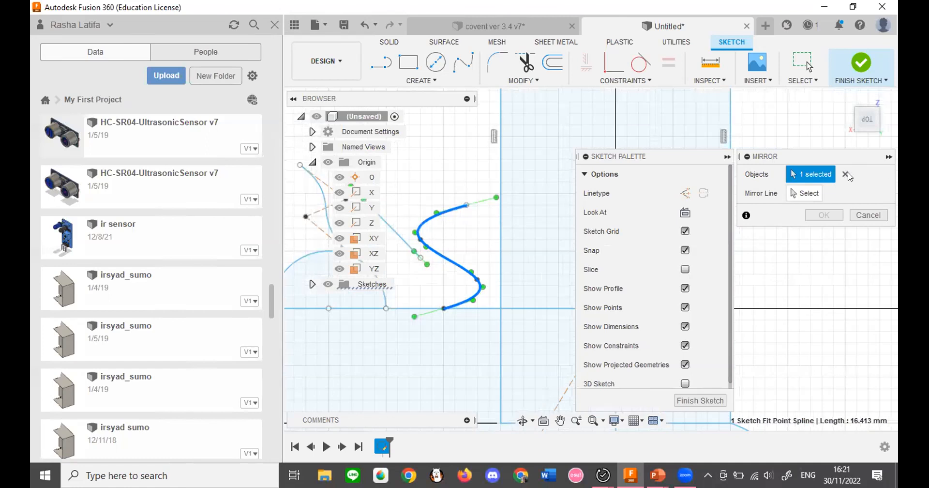
left_click(809, 193)
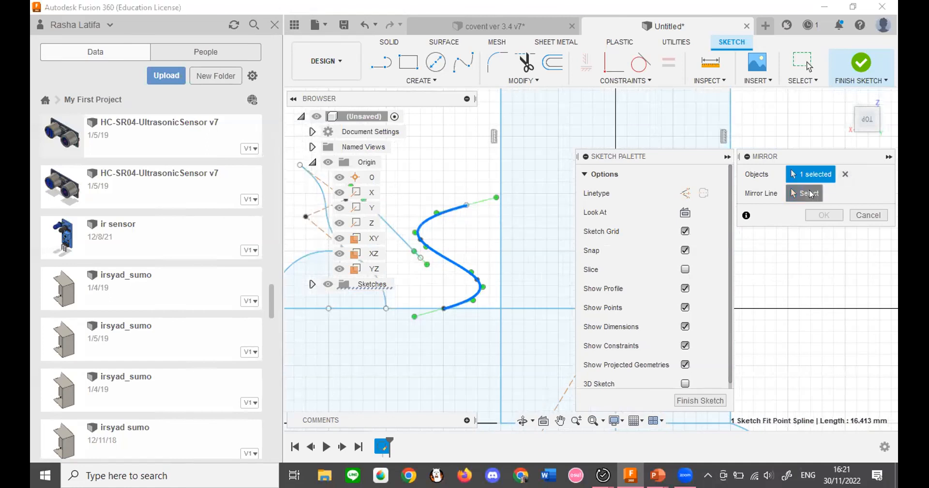
left_click(501, 235)
scroll(547, 236, "up", 2)
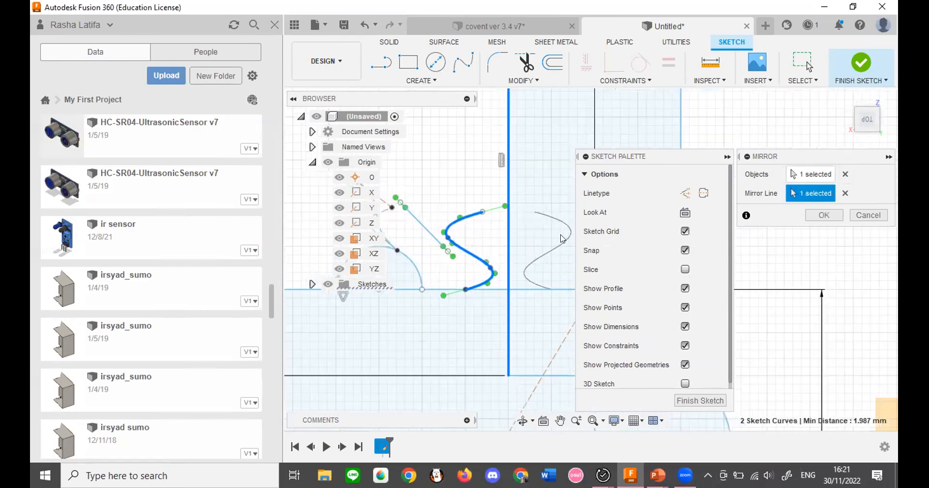
scroll(438, 231, "down", 3)
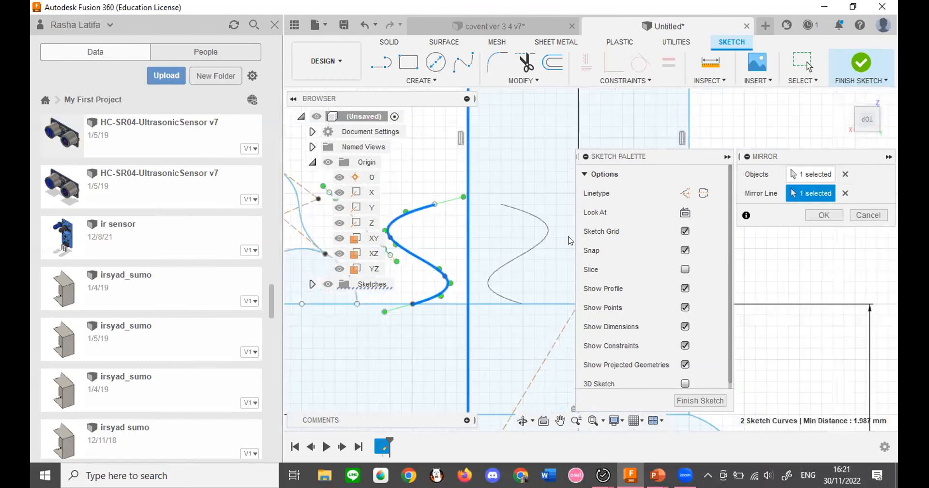
left_click(811, 216)
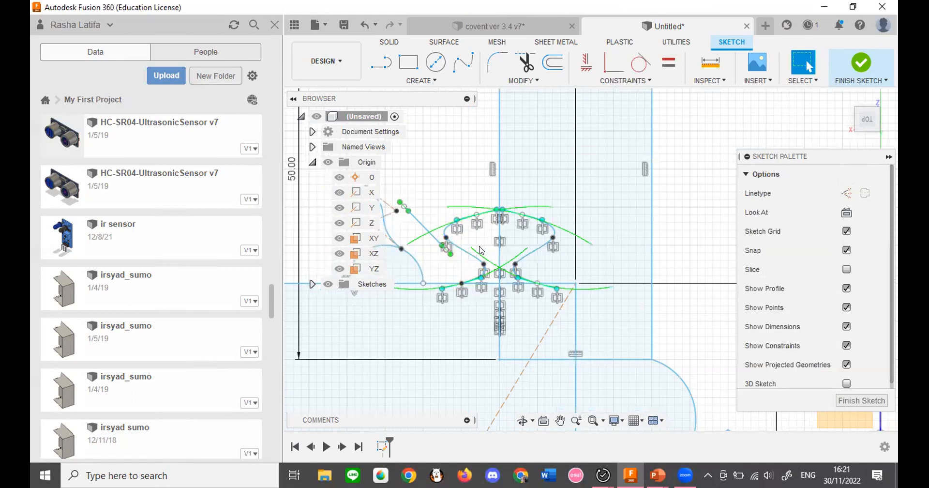
scroll(481, 246, "up", 3)
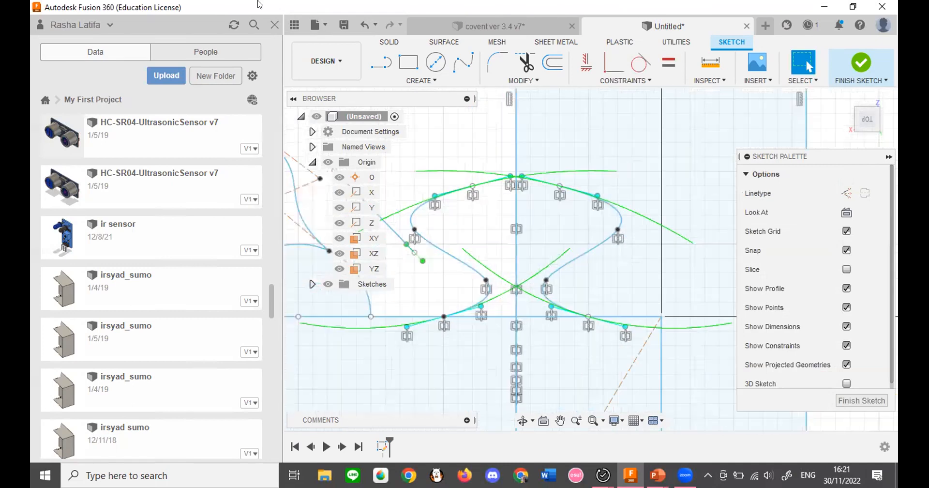
Set up a circular pattern of the circle on the 60 by 100 mm rectangle's upper edge, centered on the rectangle's nearest corner.
left_click(432, 79)
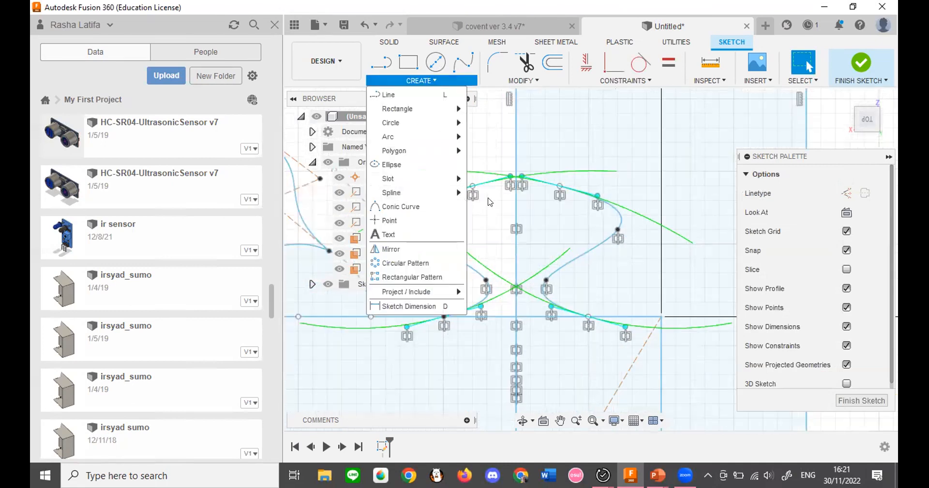
left_click(414, 264)
scroll(542, 253, "down", 5)
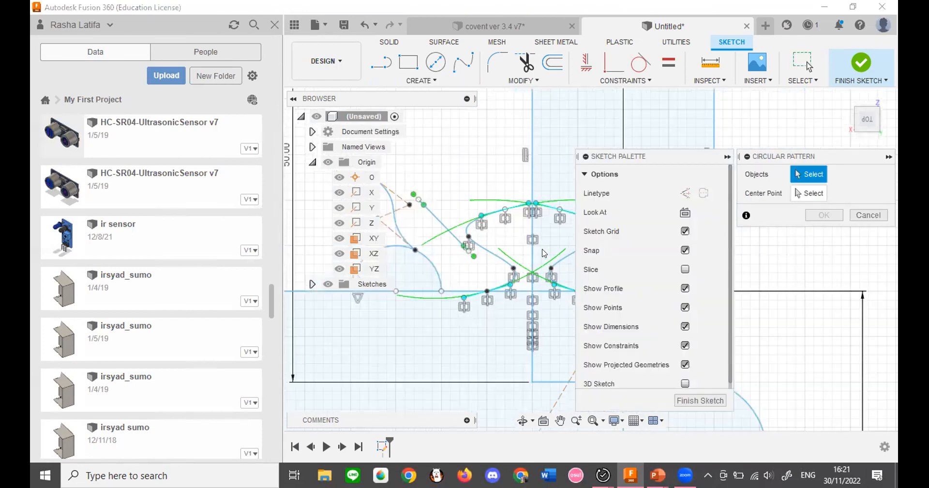
scroll(494, 271, "up", 3)
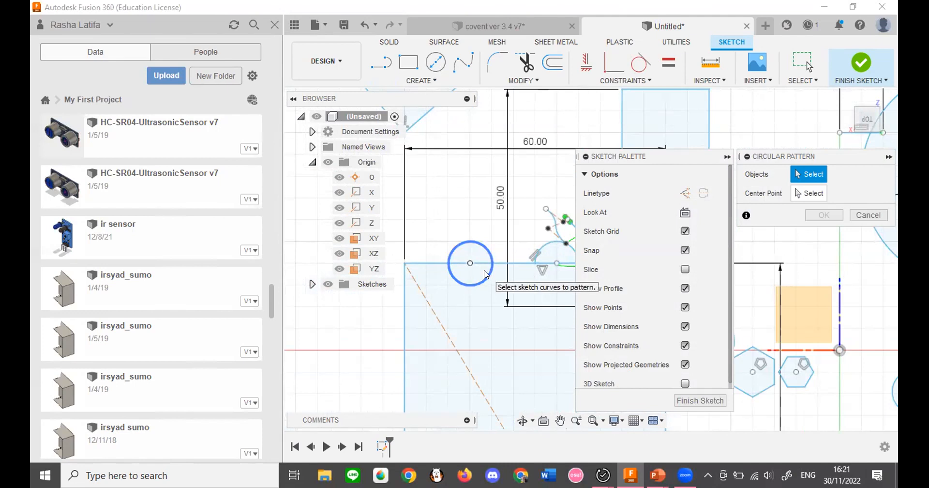
left_click(486, 274)
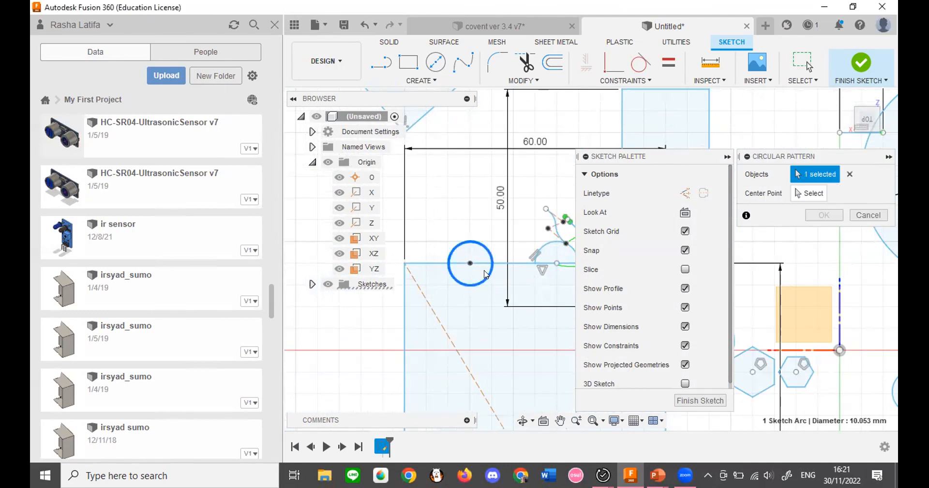
left_click(807, 193)
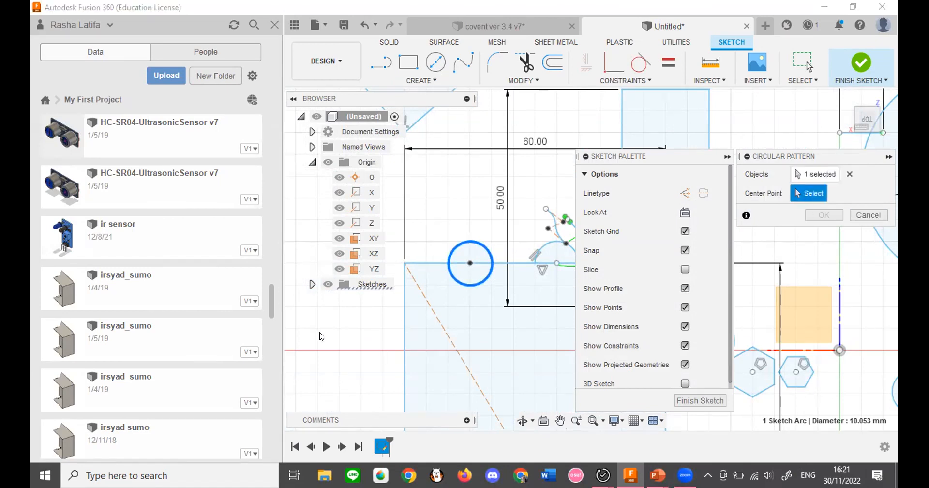
scroll(411, 264, "up", 3)
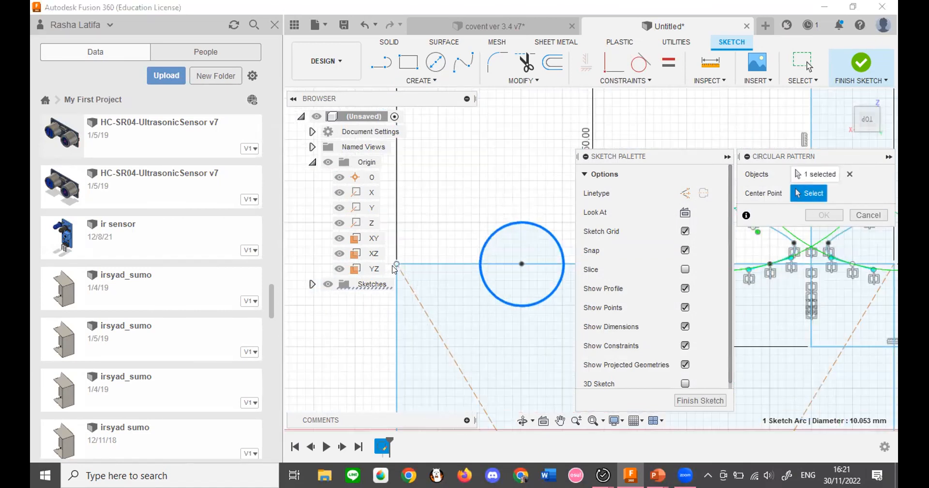
left_click(404, 263)
scroll(517, 261, "down", 4)
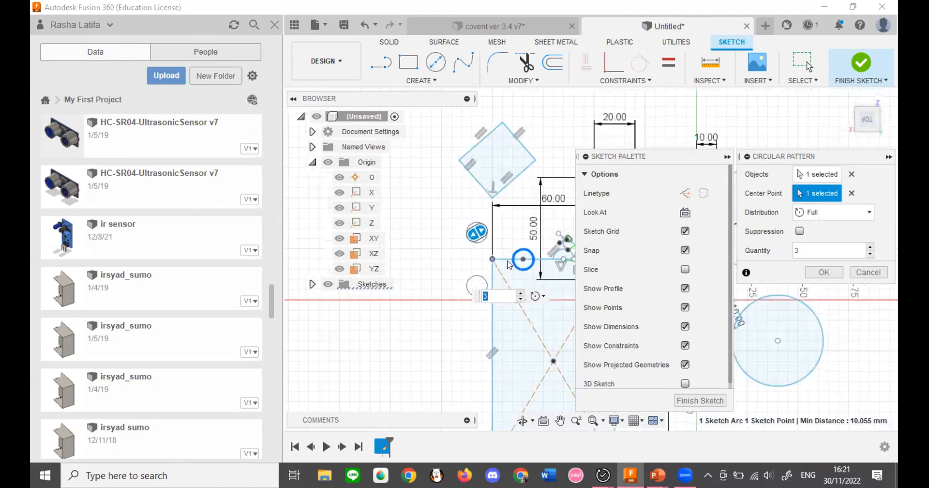
Try quantities of 5, 8 and 7 for the circle's full circular pattern and discard the pattern.
scroll(486, 259, "up", 3)
scroll(433, 251, "down", 3)
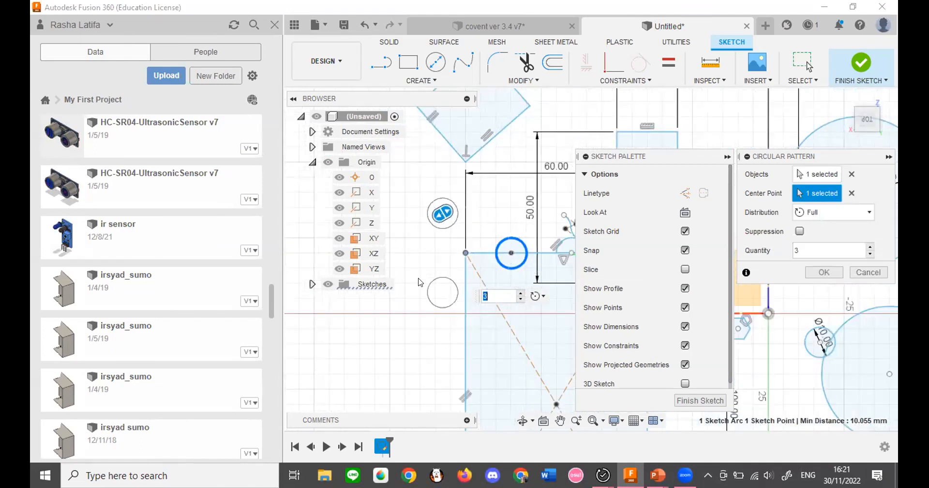
scroll(469, 264, "up", 2)
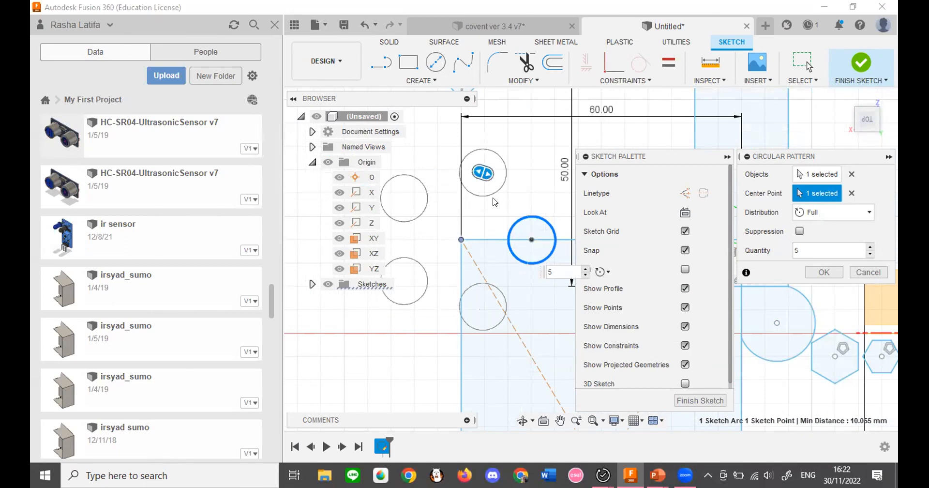
key("BackSpace")
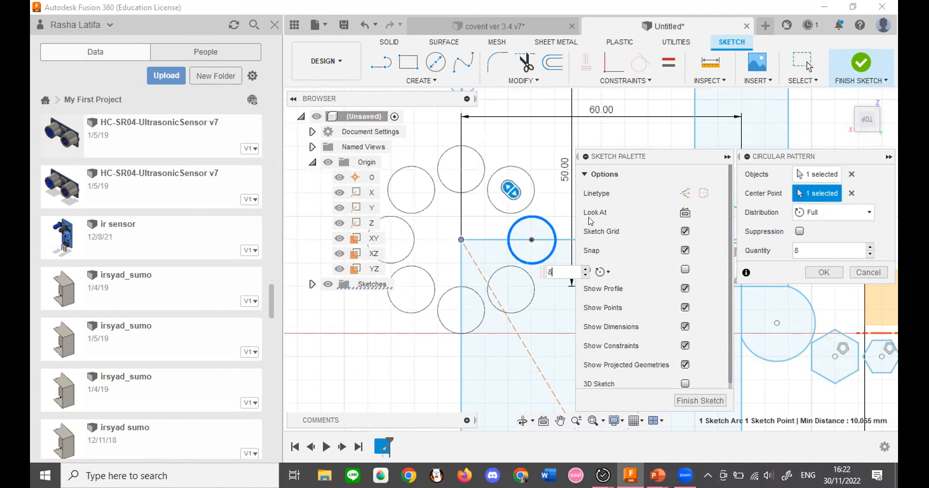
key("BackSpace")
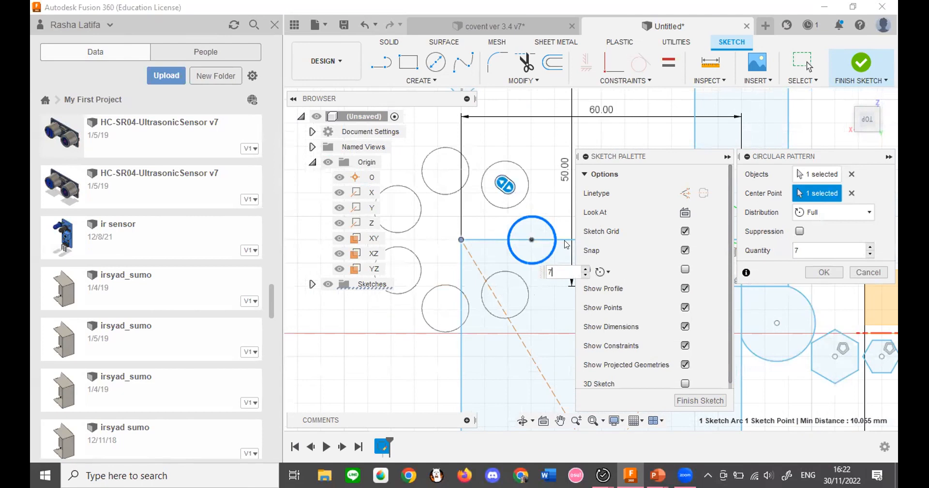
left_click(875, 273)
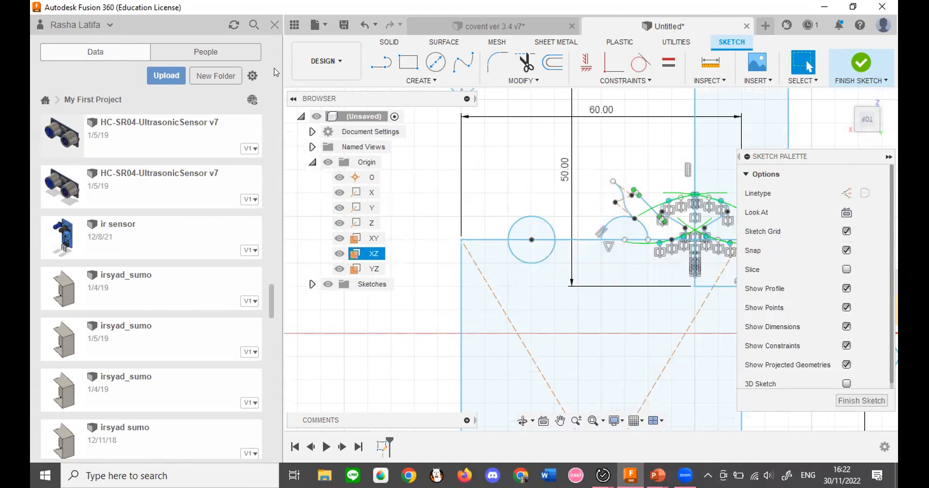
Set up a rectangular pattern of the circle on the 60 by 100 mm rectangle's upper edge, extending 40 mm outward past the nearest corner.
left_click(418, 80)
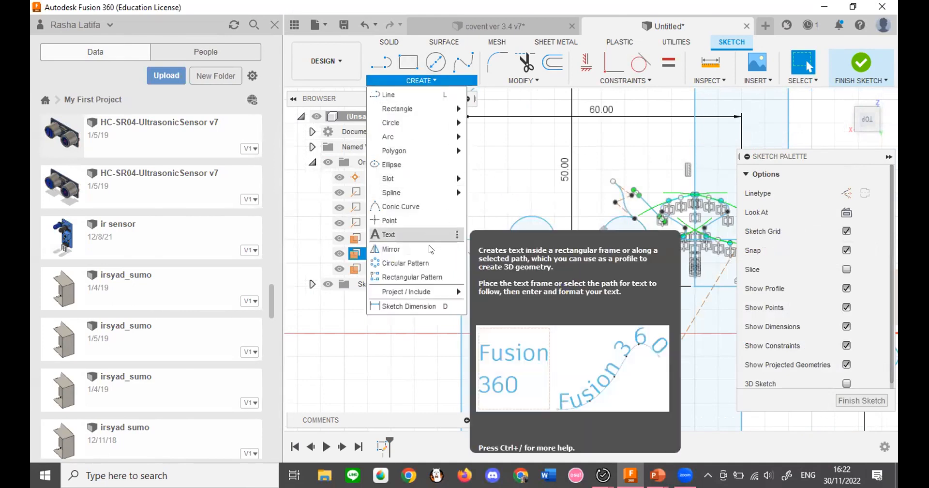
left_click(424, 275)
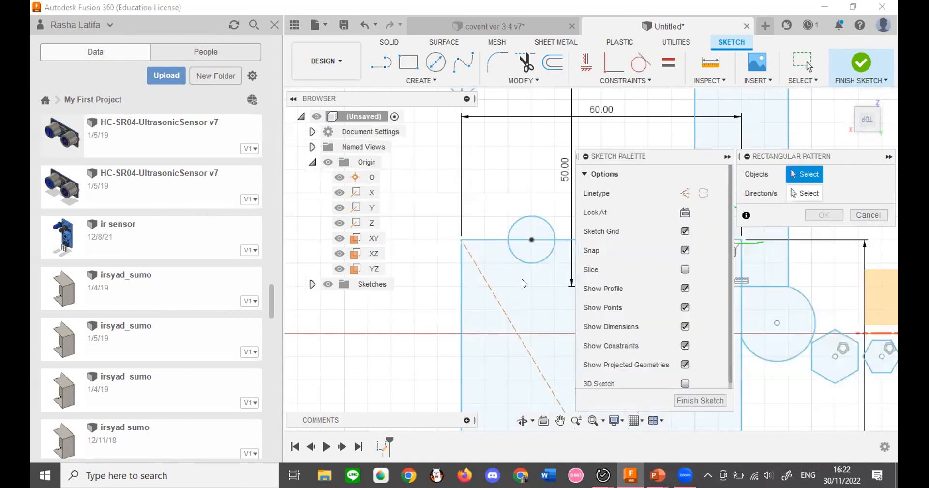
scroll(531, 280, "up", 3)
scroll(531, 279, "down", 5)
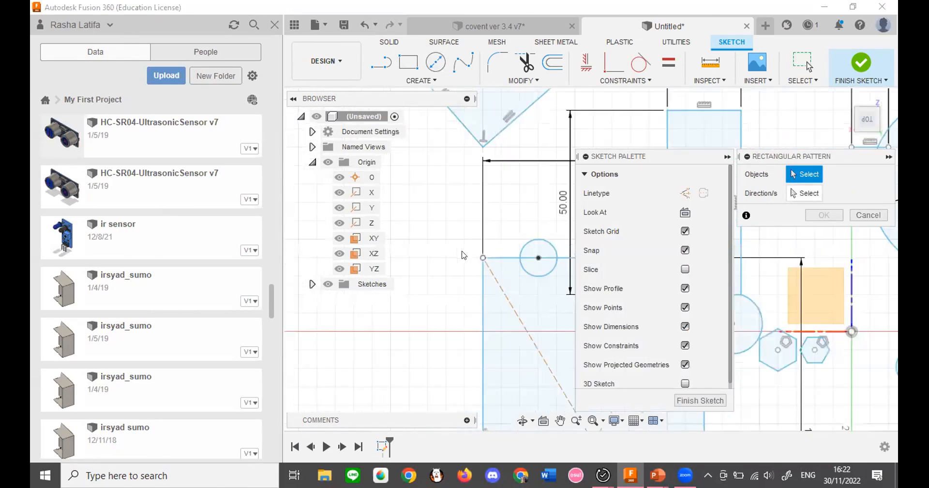
scroll(501, 258, "up", 4)
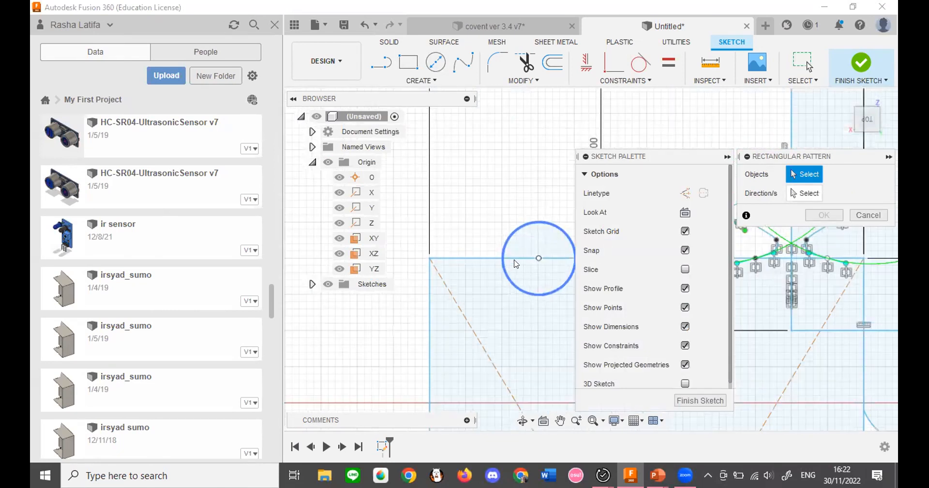
left_click(505, 281)
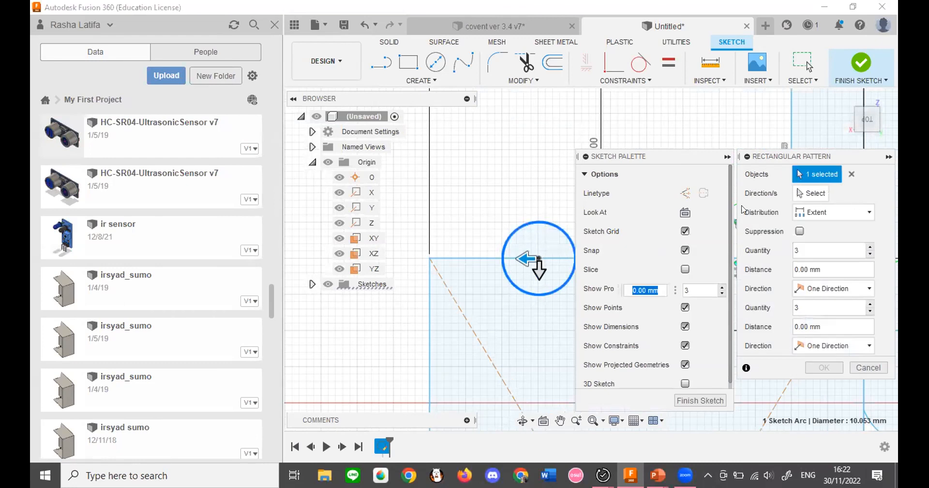
scroll(533, 237, "down", 3)
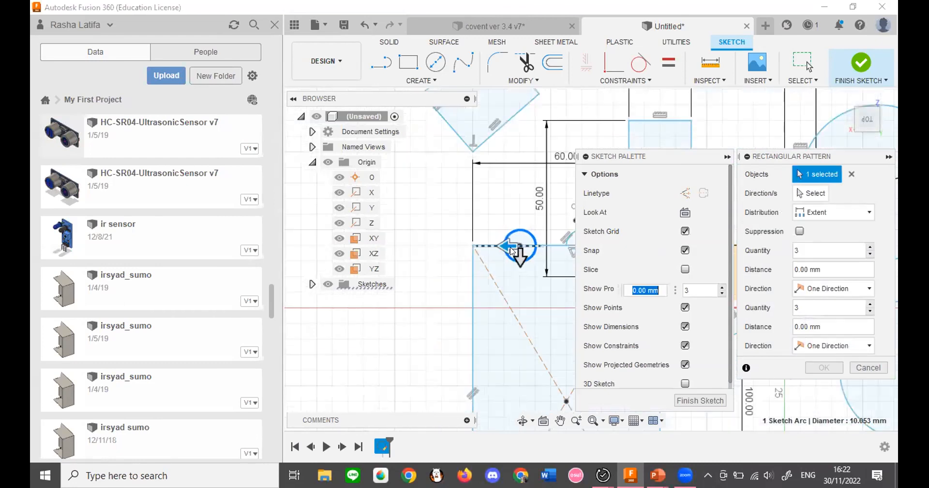
left_click_drag(509, 243, 393, 242)
left_click_drag(401, 235, 406, 235)
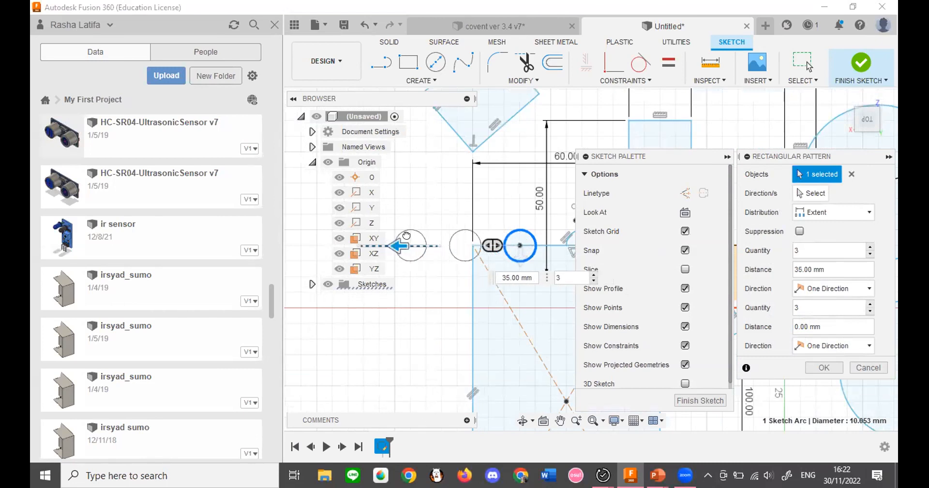
left_click_drag(394, 243, 382, 245)
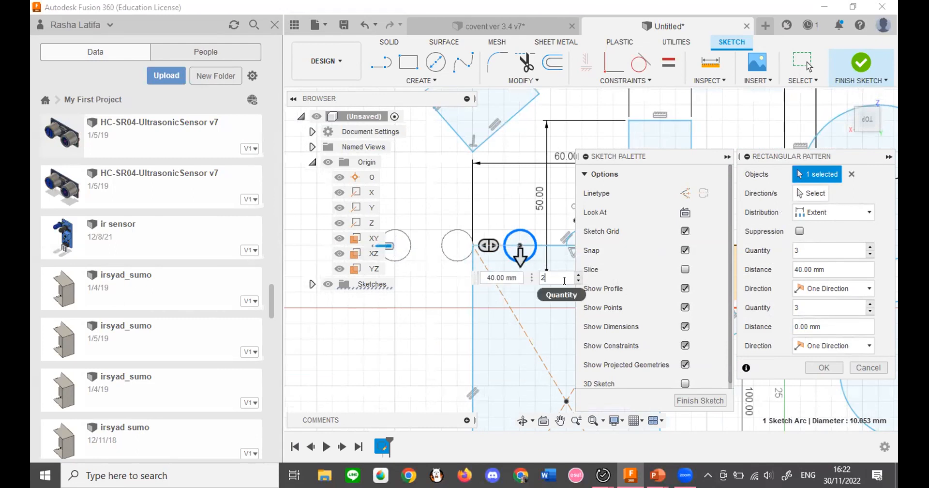
Try a quantity of 2 for the circle's rectangular pattern, then create it with a quantity of 4.
scroll(555, 228, "down", 2)
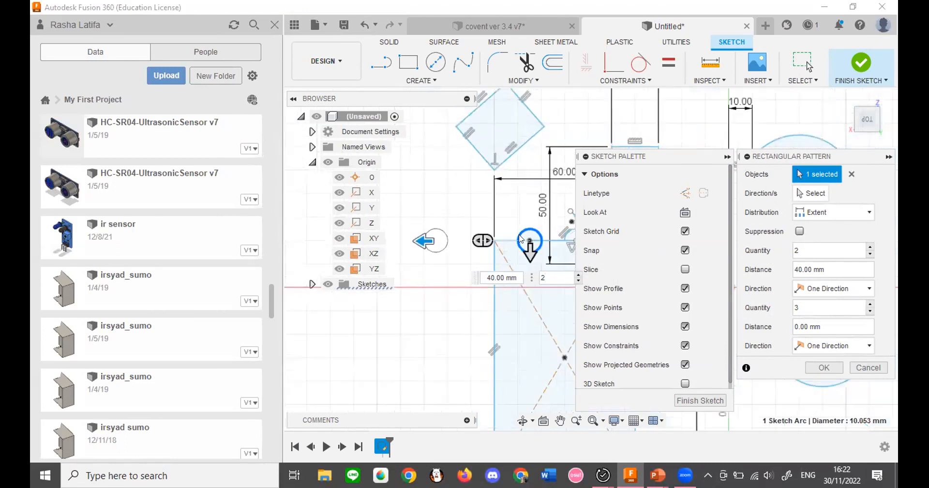
scroll(455, 254, "up", 3)
scroll(439, 262, "down", 2)
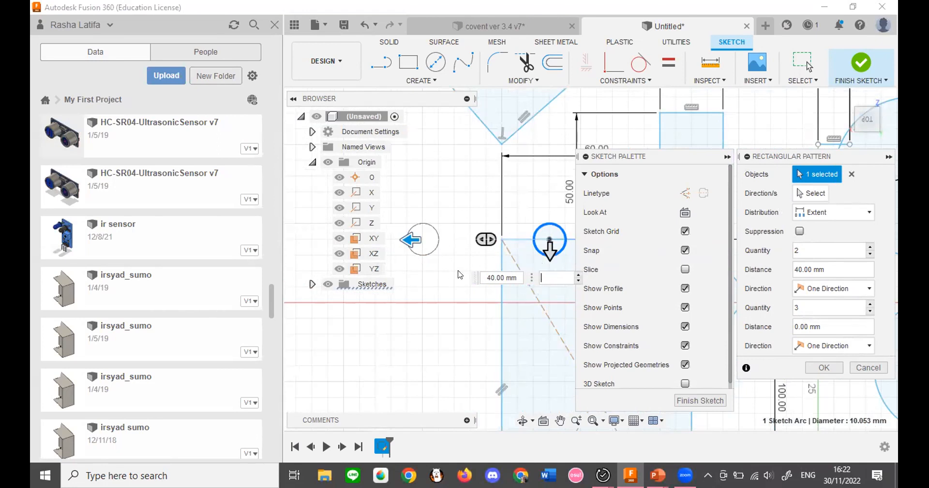
key("Return")
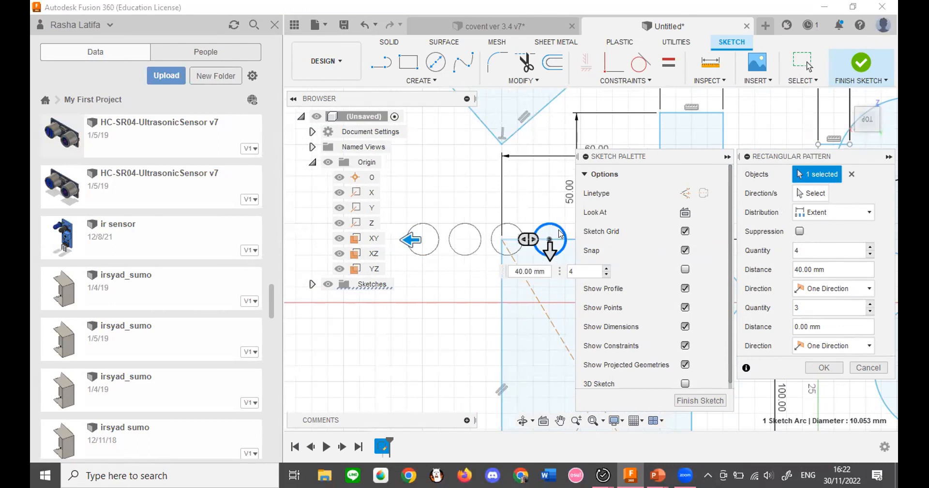
left_click(824, 367)
left_click(447, 81)
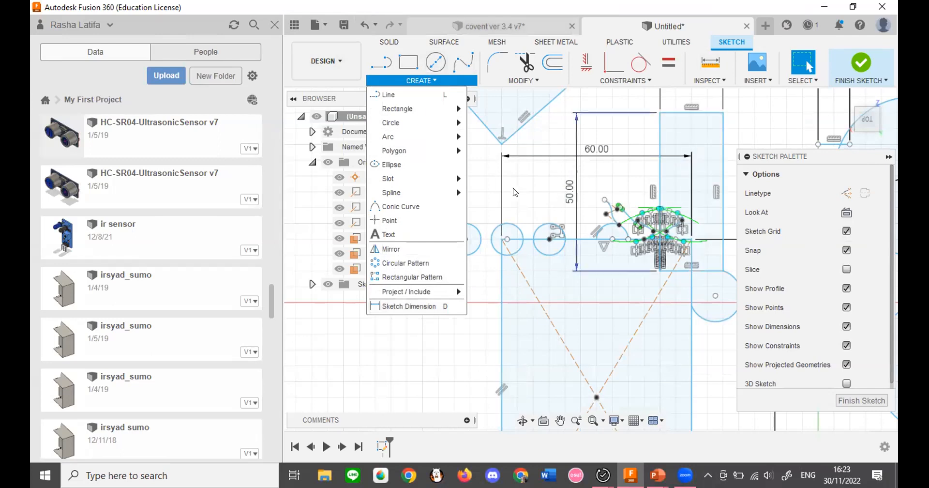
left_click(478, 262)
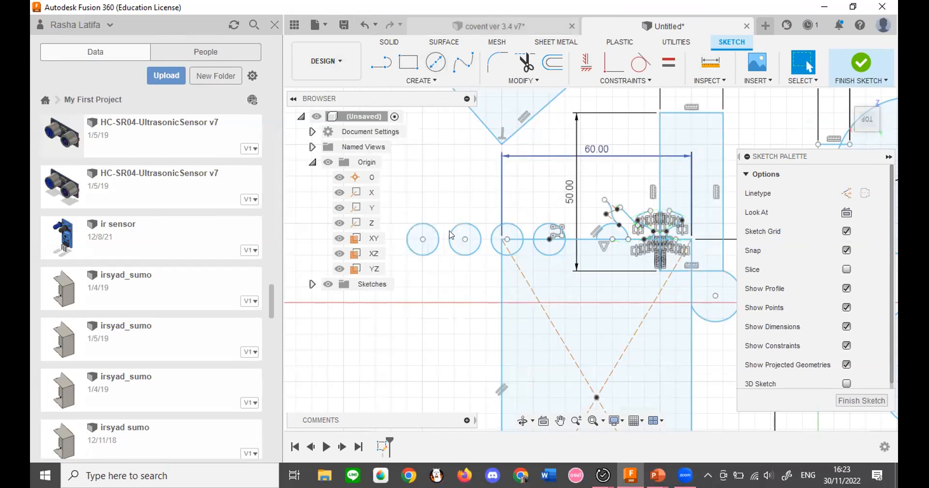
scroll(455, 227, "down", 5)
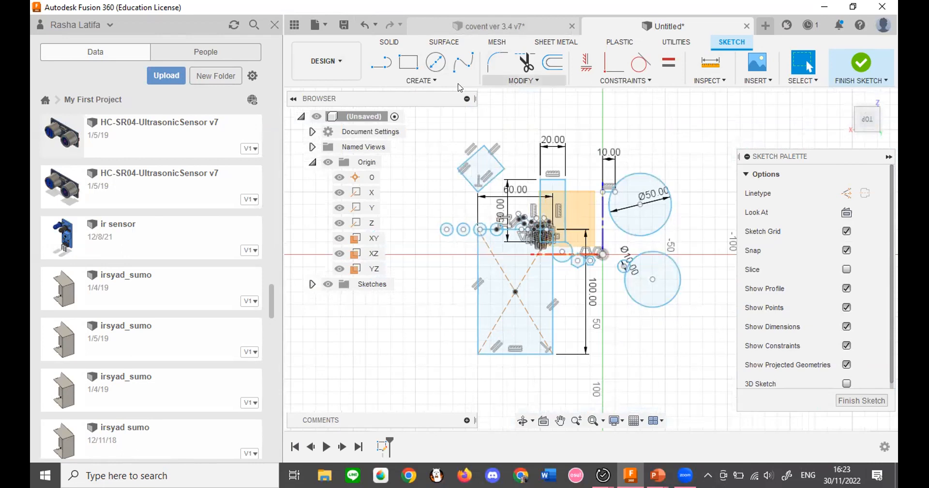
left_click(404, 80)
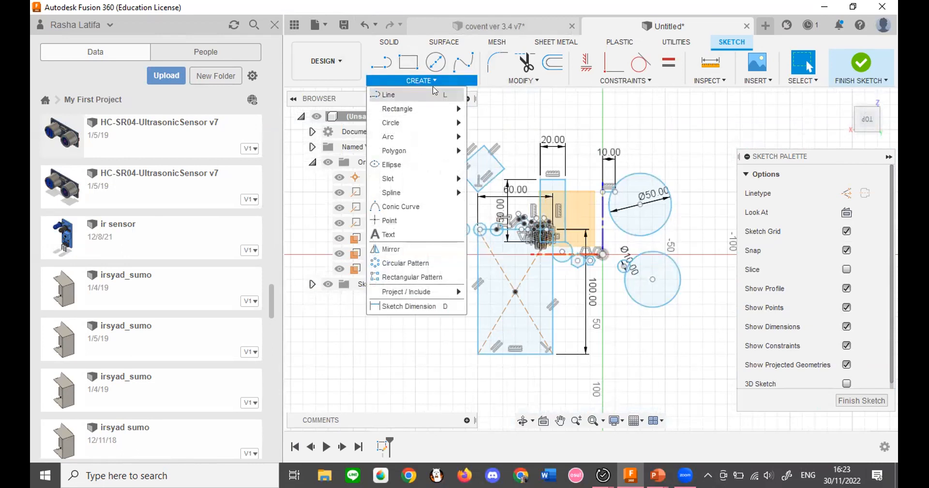
left_click(529, 81)
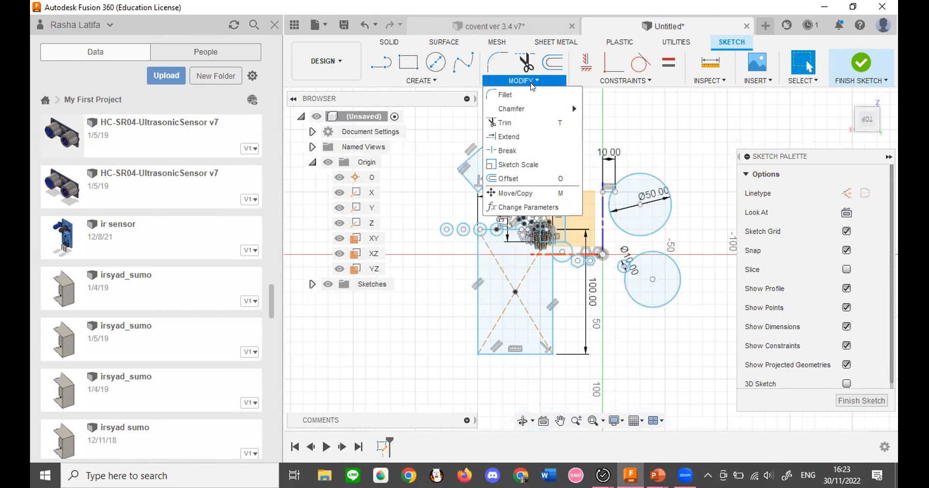
left_click(546, 193)
scroll(431, 231, "up", 3)
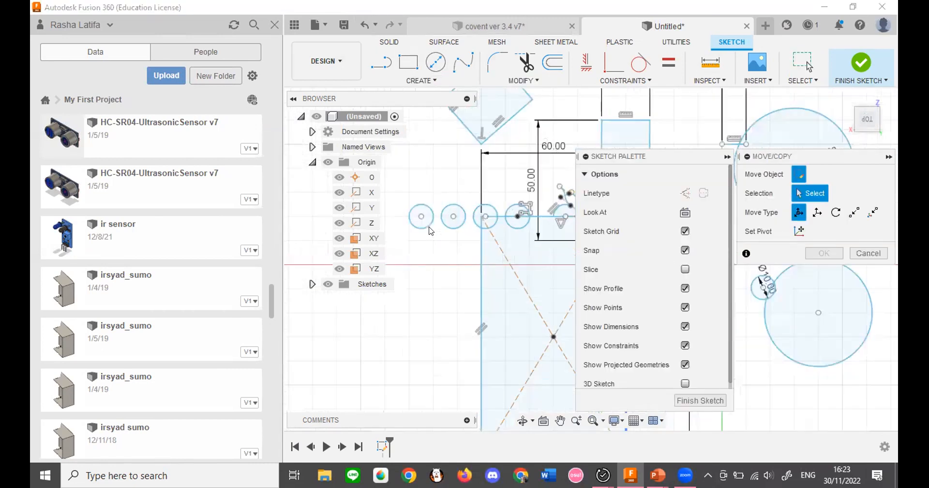
scroll(430, 231, "up", 3)
left_click(430, 221)
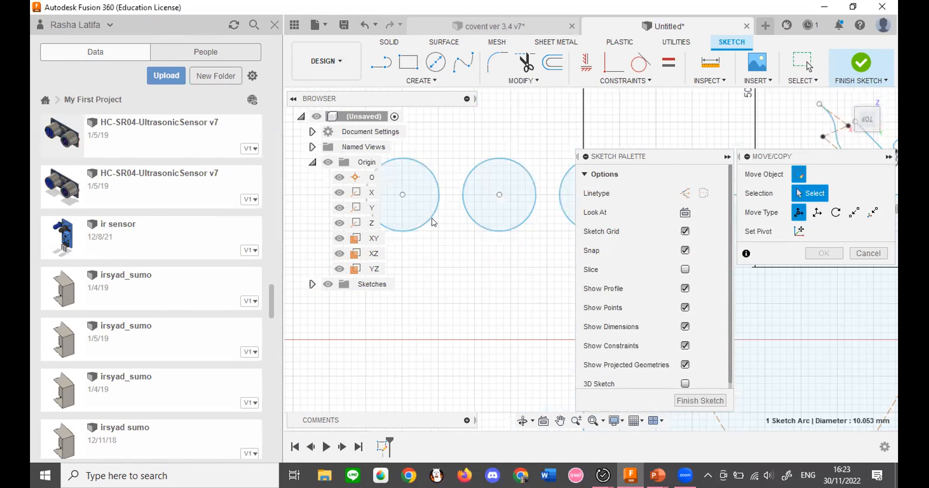
scroll(530, 235, "down", 3)
scroll(439, 227, "up", 4)
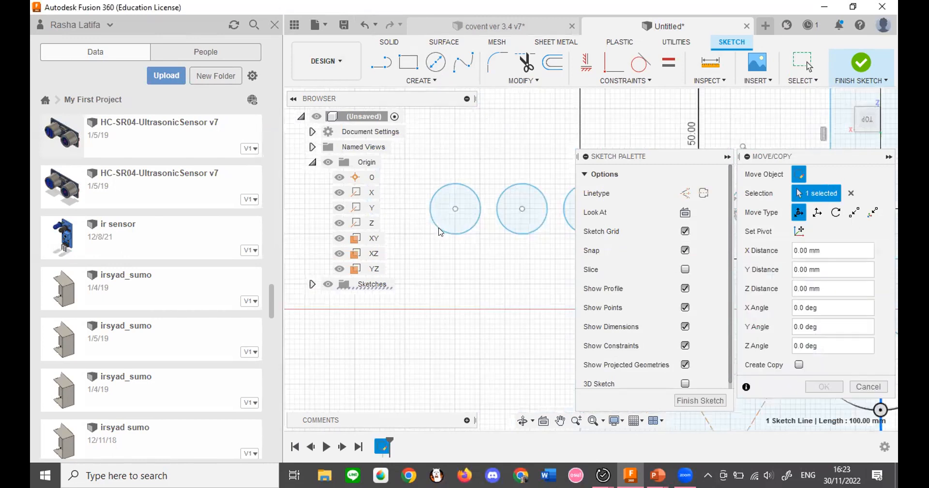
scroll(442, 227, "down", 3)
scroll(452, 230, "down", 2)
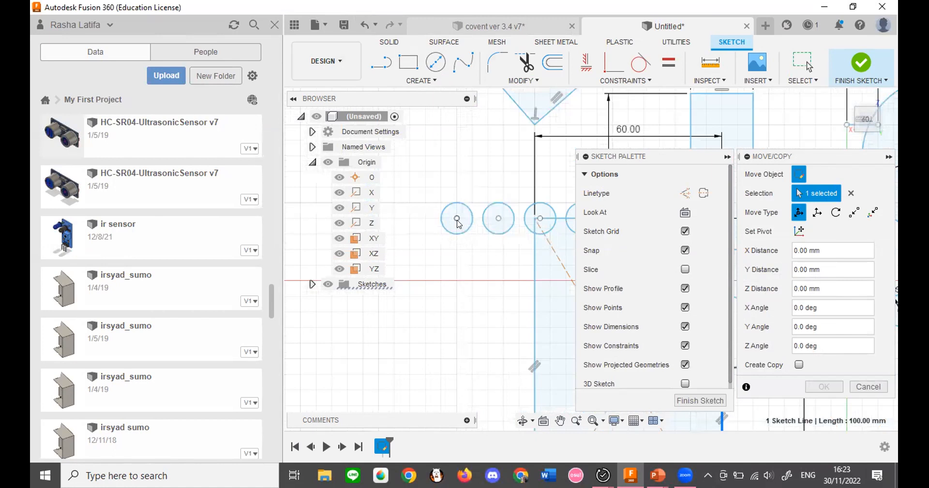
scroll(472, 220, "up", 5)
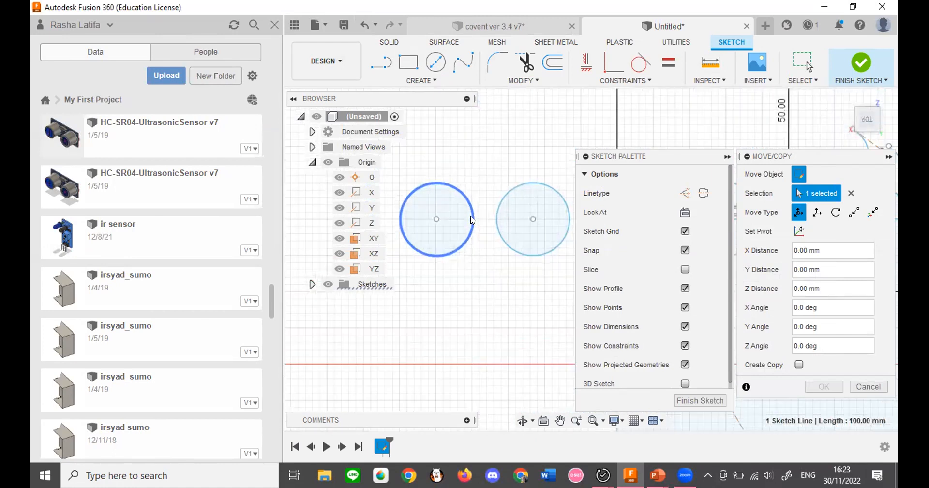
left_click(471, 220)
scroll(480, 242, "down", 1)
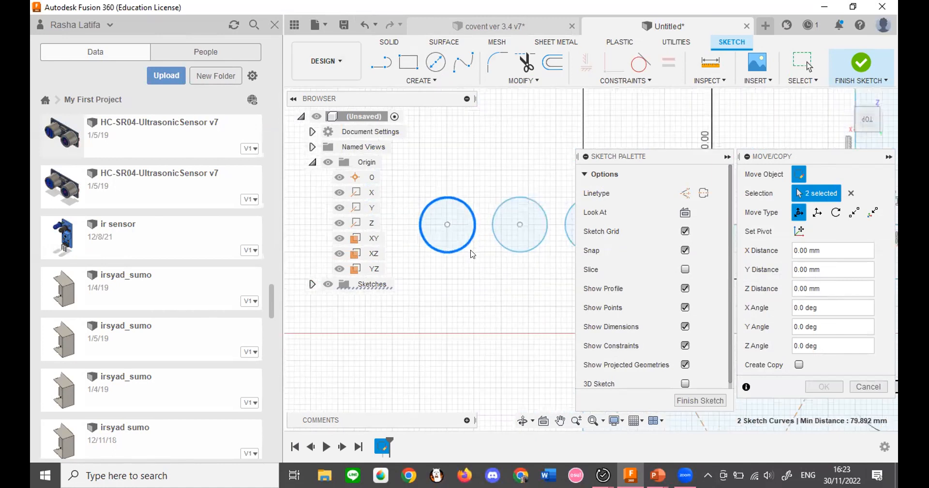
scroll(474, 251, "down", 2)
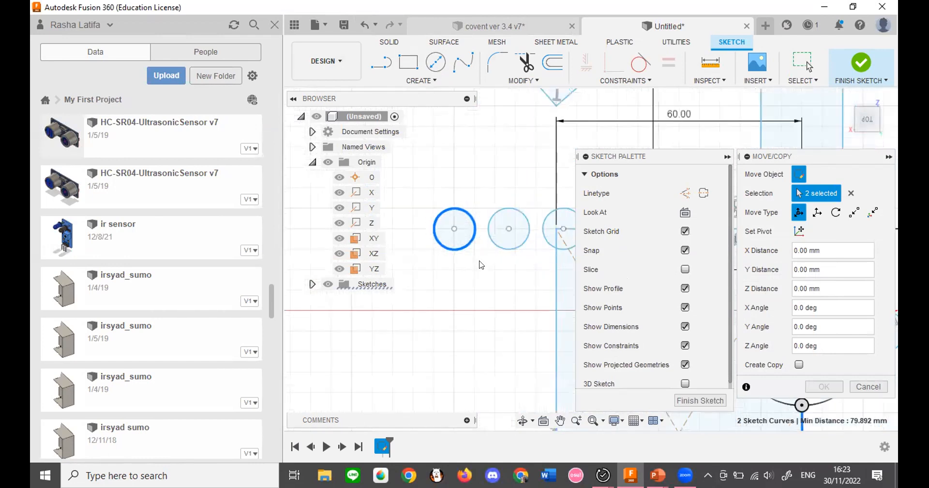
scroll(481, 264, "down", 4)
scroll(534, 282, "up", 4)
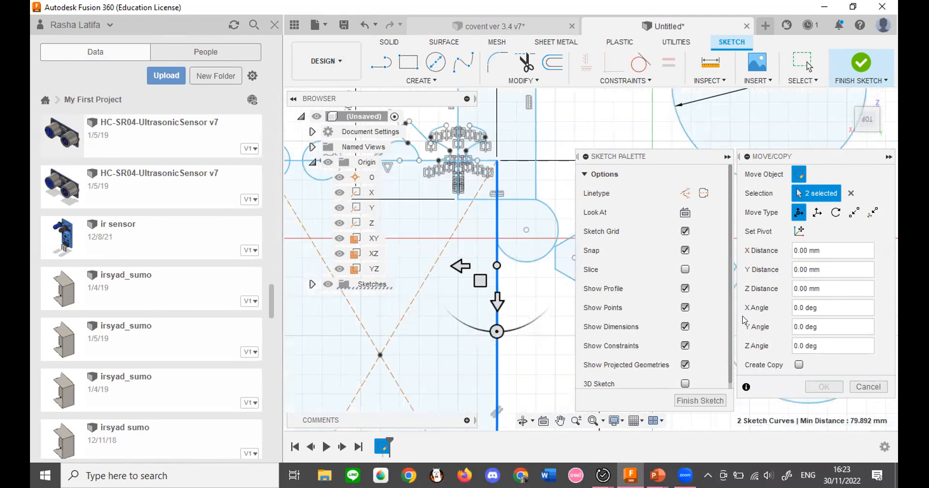
left_click(868, 386)
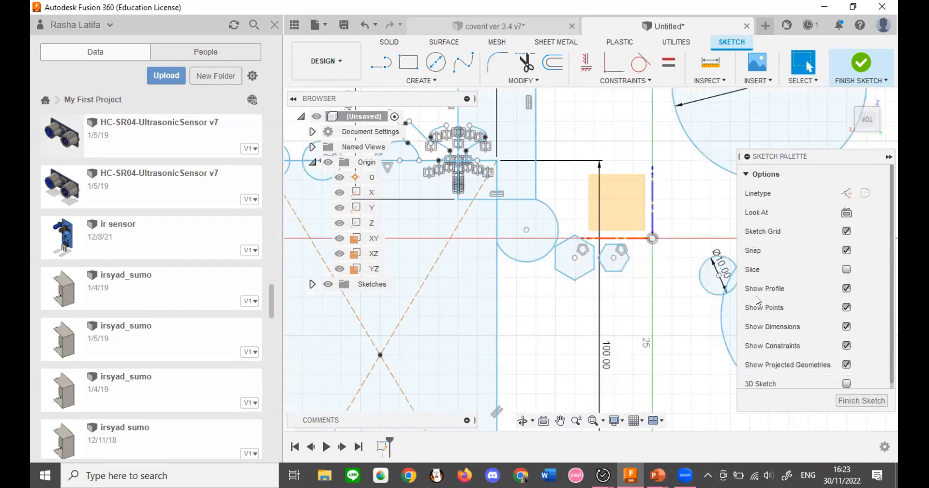
Try moving the large arc beside the larger hexagon 10 mm along Y and discard the move.
scroll(593, 261, "up", 4)
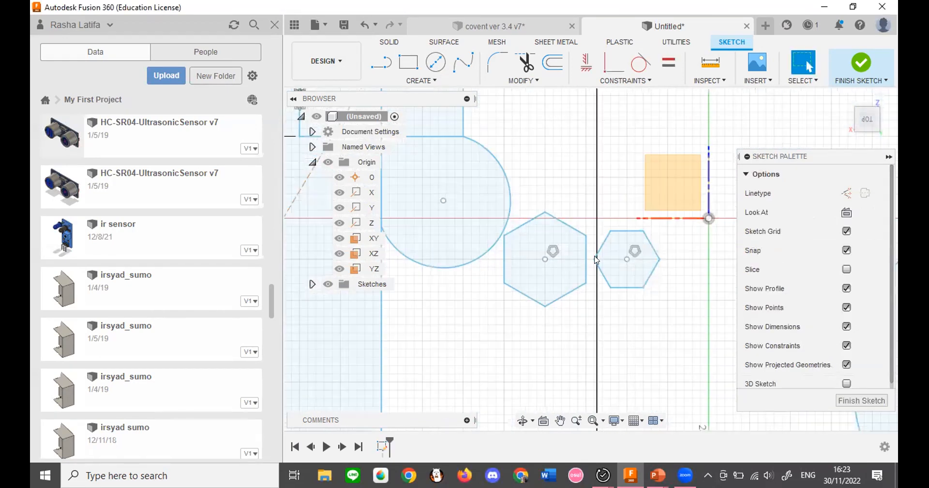
left_click(586, 269)
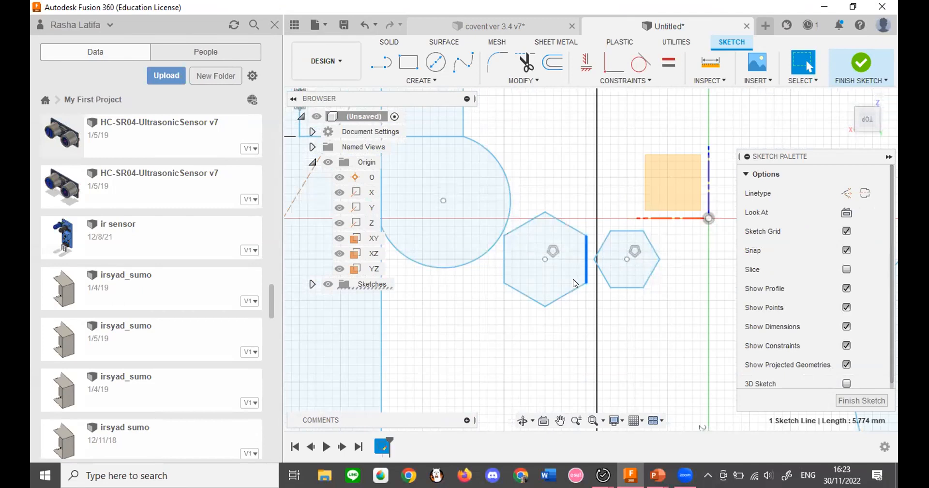
left_click(444, 267)
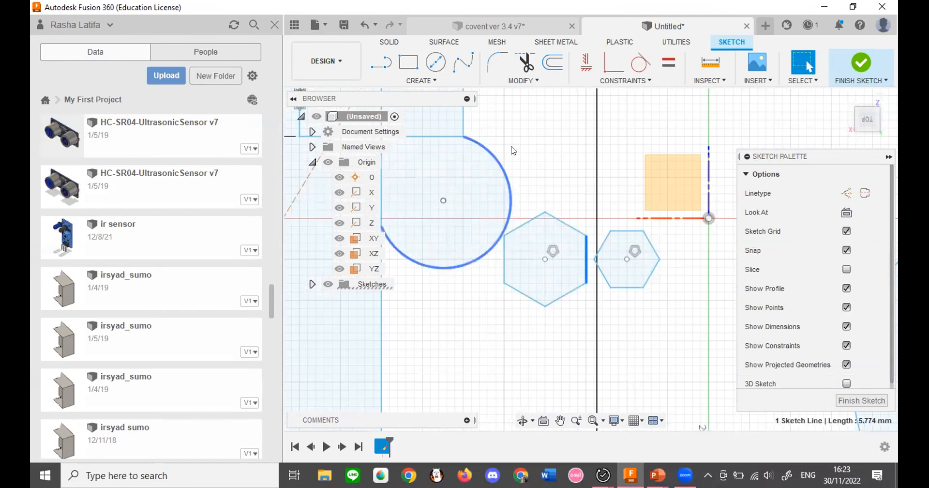
left_click(530, 81)
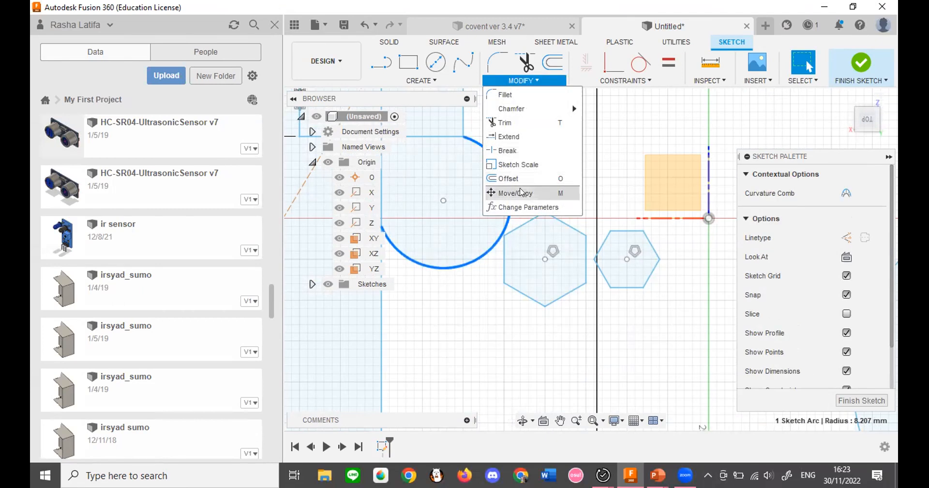
scroll(539, 176, "down", 2)
left_click_drag(476, 230, 476, 261)
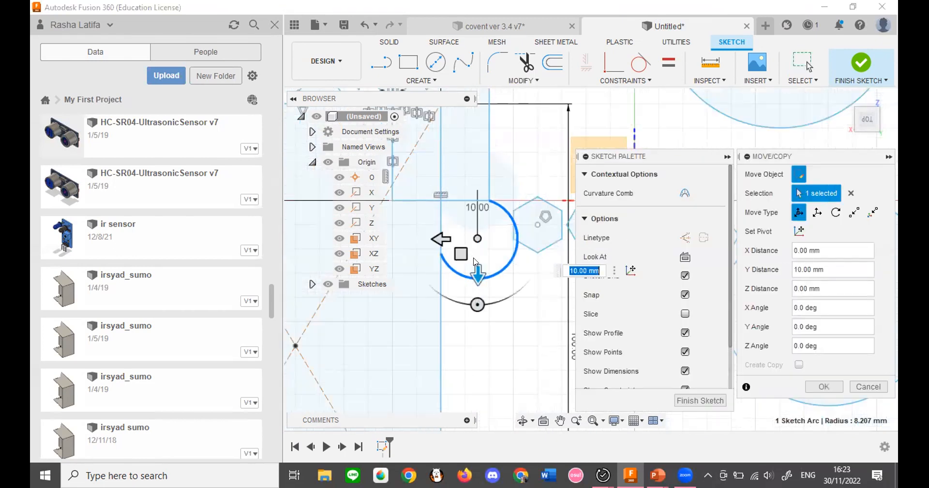
scroll(514, 183, "down", 3)
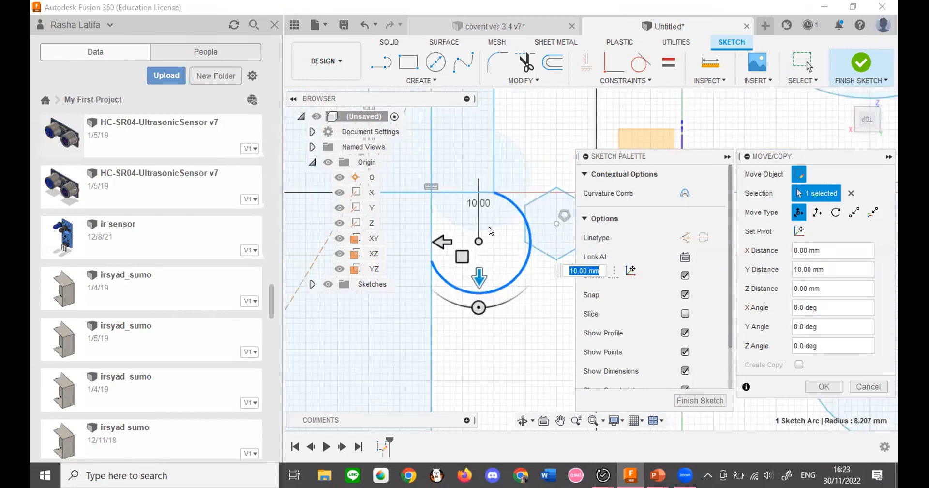
scroll(514, 183, "up", 3)
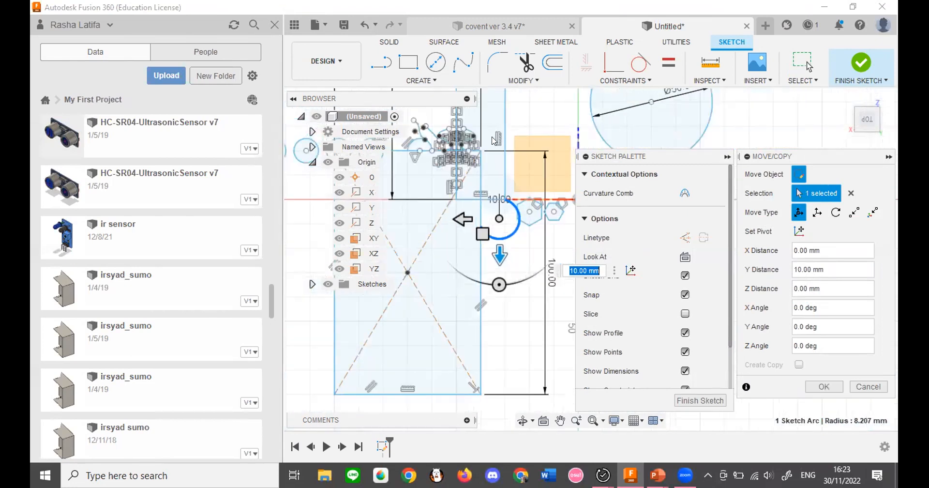
scroll(528, 257, "up", 4)
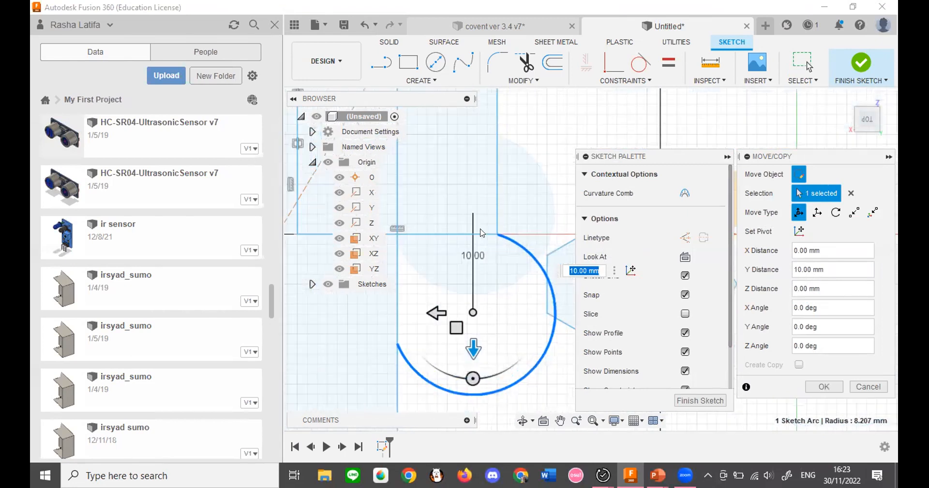
scroll(529, 259, "down", 5)
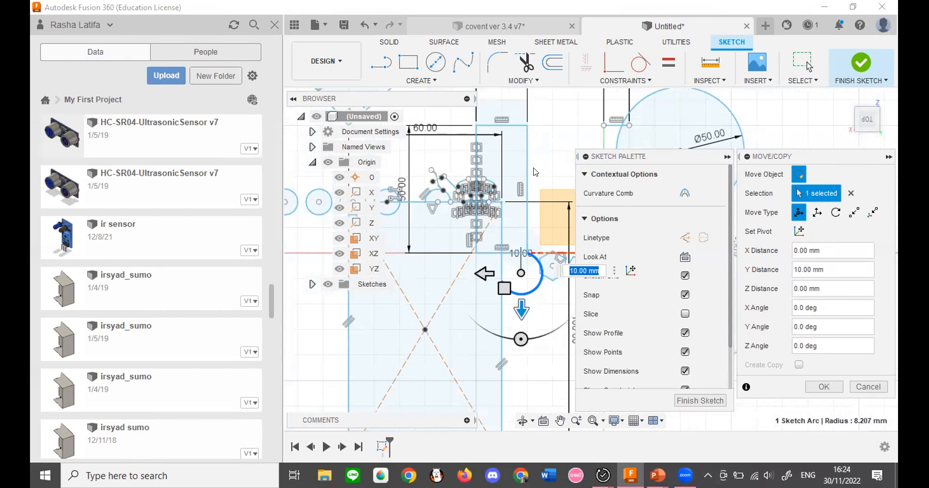
scroll(534, 229, "up", 4)
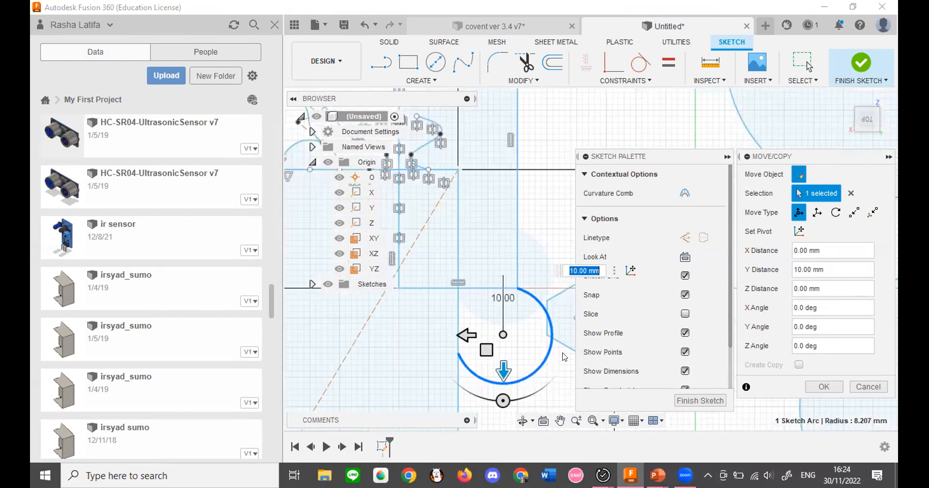
key("Escape")
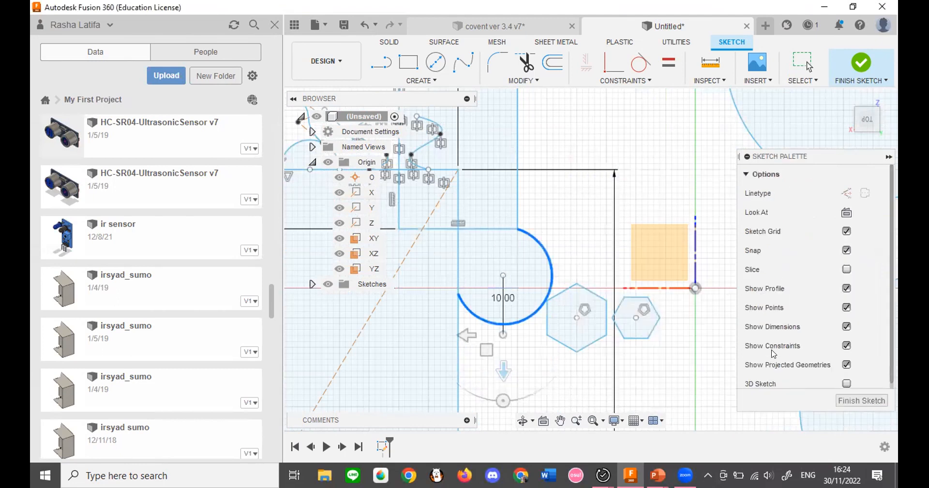
Try to move the outermost circle of the rectangular pattern freely by about 0.834 mm in X and 1.182 mm in Y.
scroll(629, 284, "down", 5)
scroll(449, 249, "up", 7)
left_click(449, 249)
left_click(527, 80)
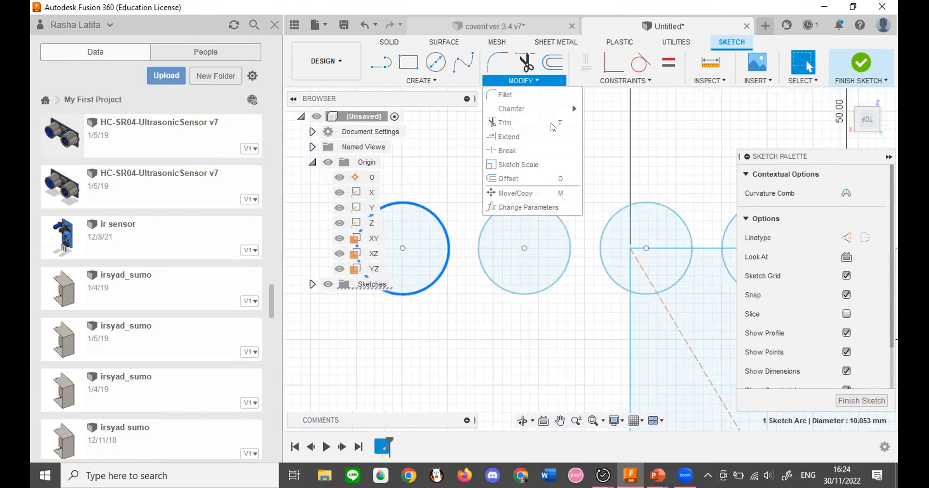
key("m")
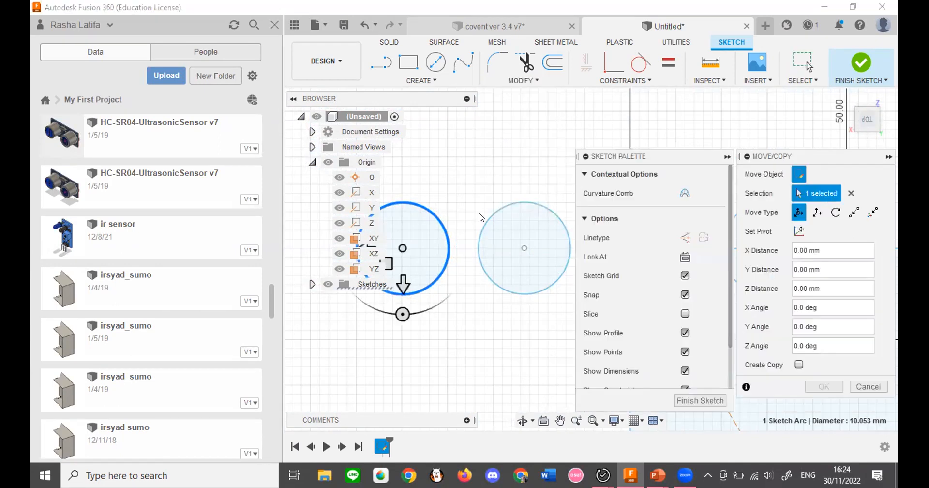
scroll(514, 204, "down", 4)
scroll(464, 266, "up", 4)
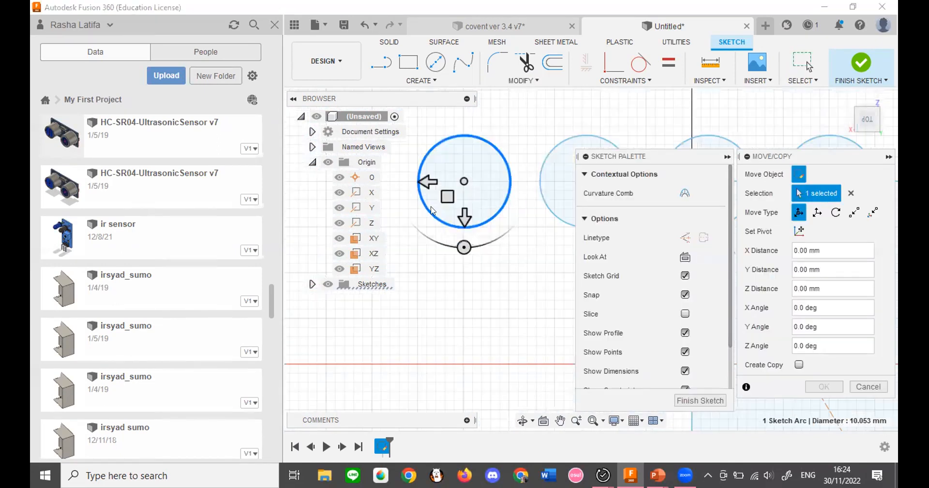
left_click(424, 244)
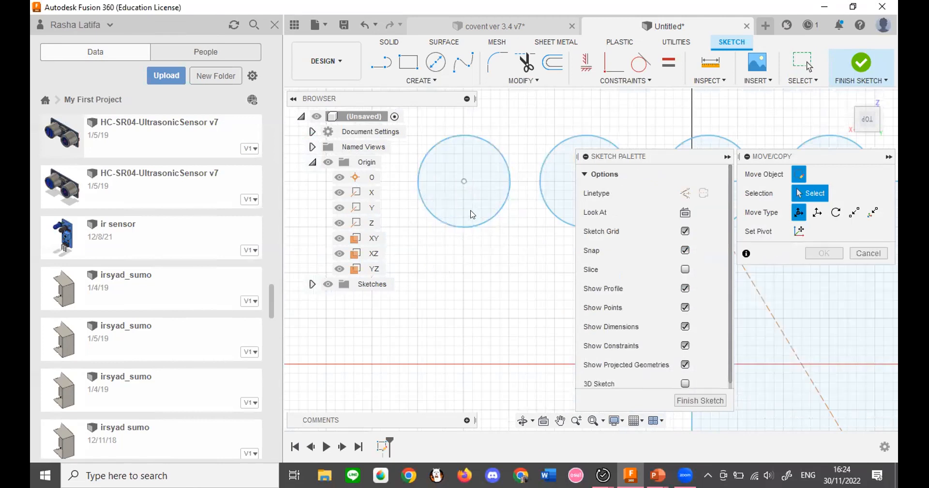
left_click(482, 220)
mouse_move(445, 196)
left_mouse_down()
mouse_move(385, 209)
mouse_move(426, 218)
mouse_move(431, 195)
mouse_move(443, 195)
mouse_move(438, 207)
left_mouse_up()
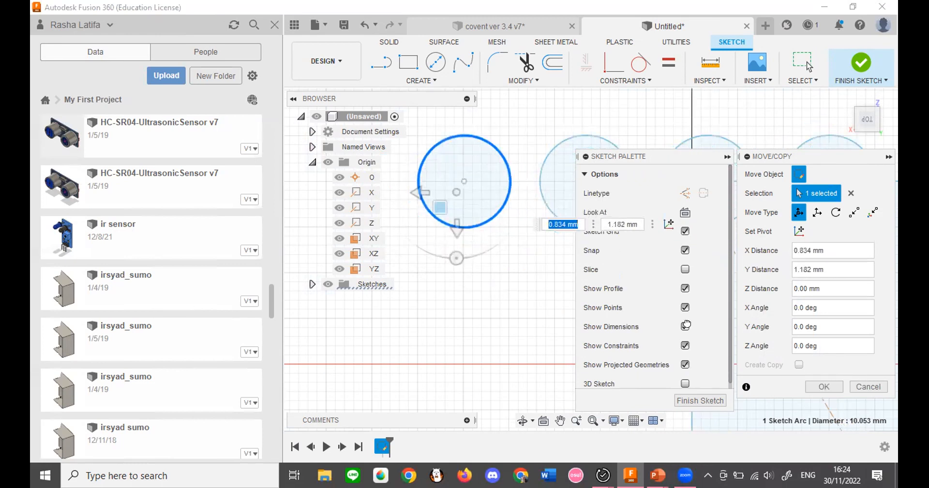
key("Return")
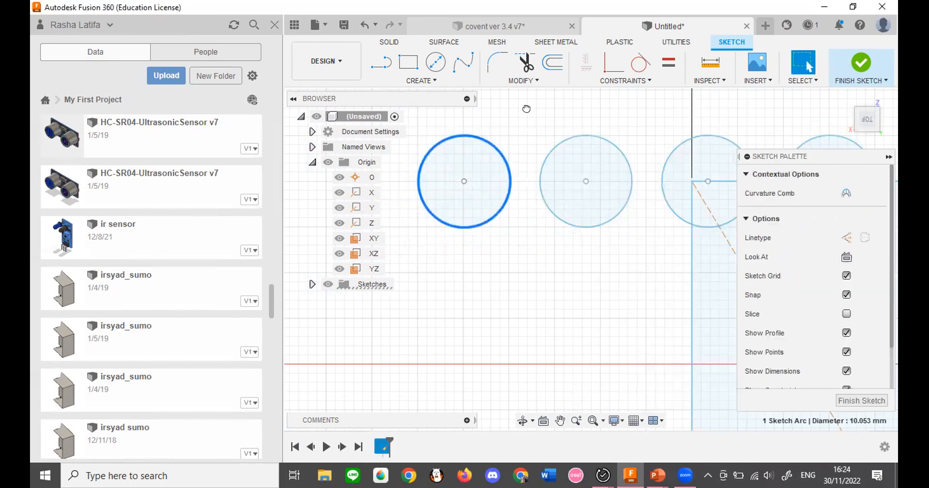
Try again to move the outermost patterned circle, this time along the Y direction only.
left_click(525, 81)
left_click(530, 183)
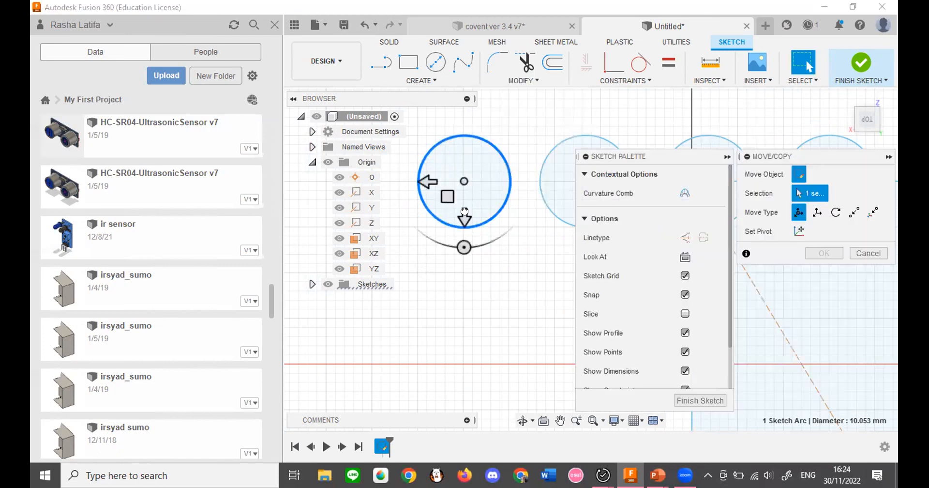
left_click_drag(463, 215, 464, 295)
left_click(824, 386)
scroll(513, 305, "down", 3)
scroll(514, 305, "down", 1)
scroll(634, 278, "up", 1)
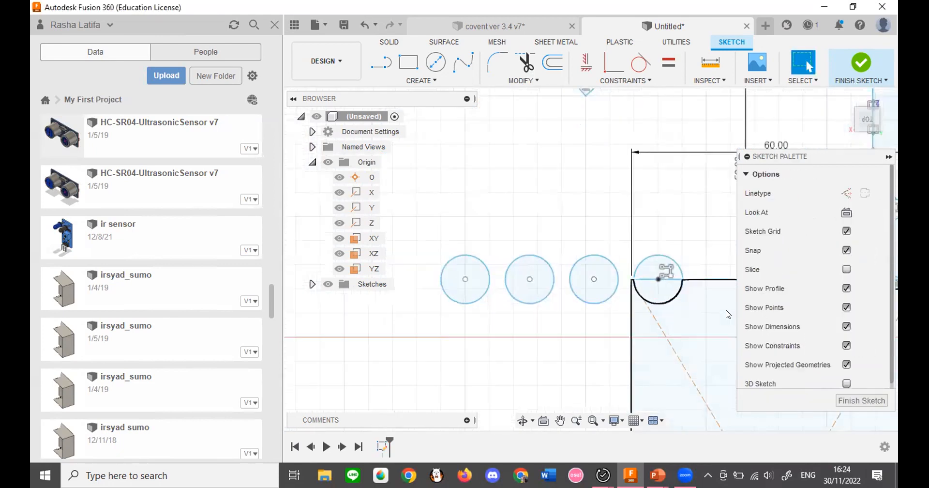
Offset the outermost patterned circle outward by about 4.716 mm.
scroll(668, 276, "up", 2)
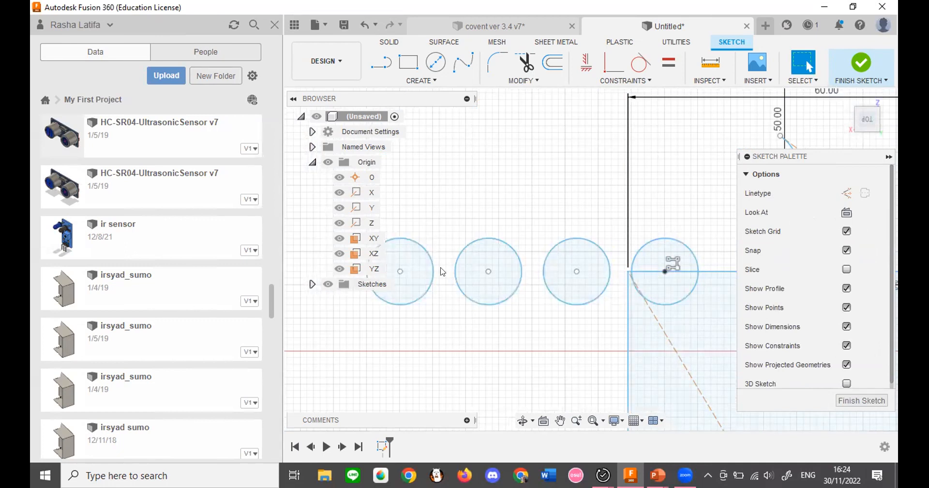
left_click(537, 82)
scroll(447, 224, "up", 3)
scroll(507, 225, "down", 2)
scroll(494, 230, "down", 2)
scroll(491, 234, "up", 3)
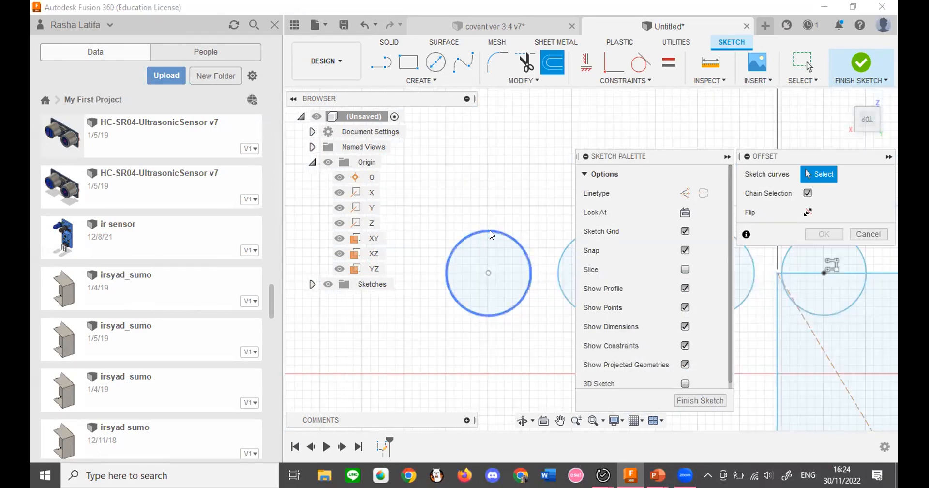
left_click(491, 234)
left_click_drag(487, 224, 495, 192)
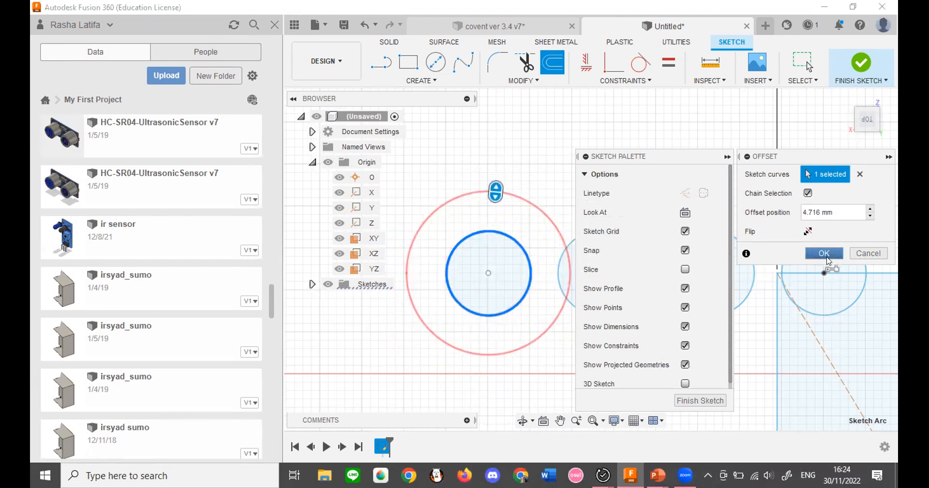
left_click(825, 253)
scroll(463, 289, "up", 3)
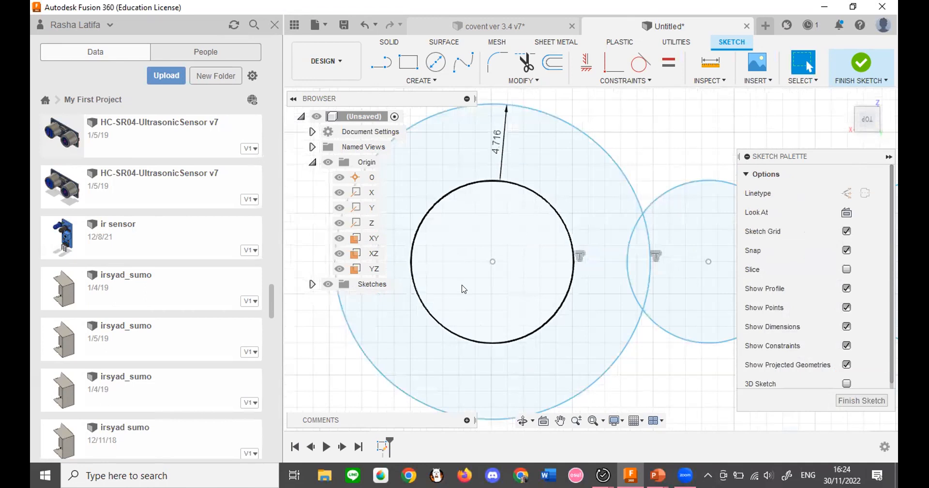
scroll(463, 289, "down", 2)
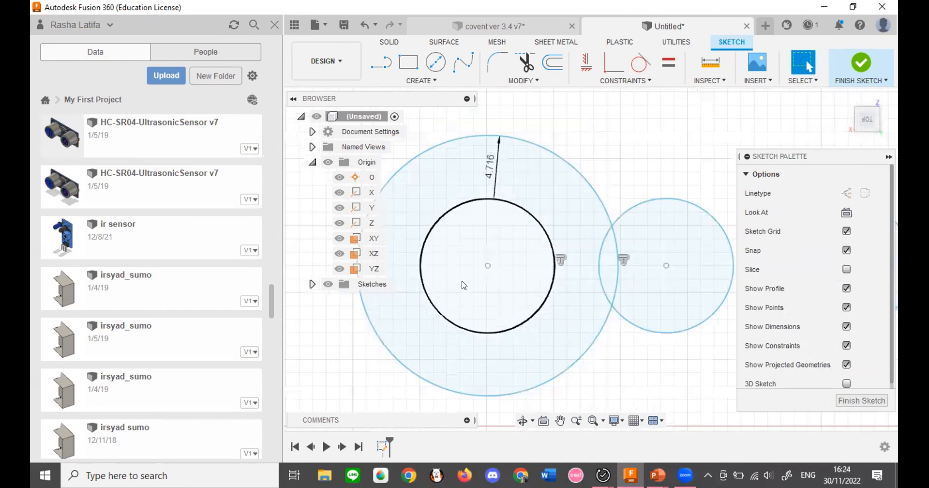
scroll(463, 284, "down", 2)
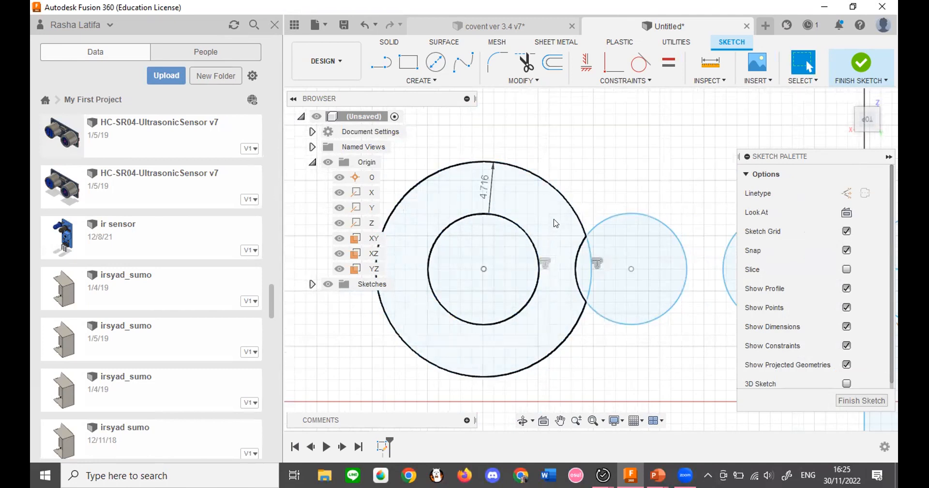
Try to offset the larger concentric circle around the outermost patterned circle.
left_click(554, 77)
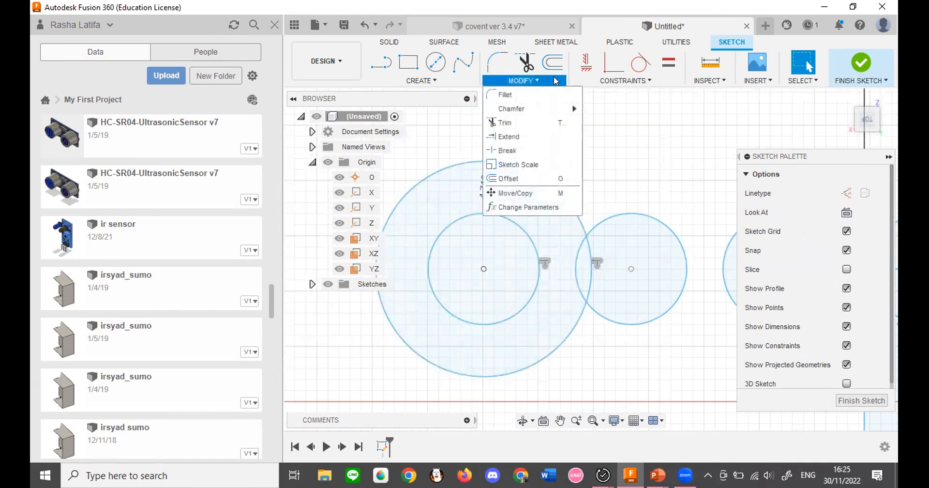
left_click(552, 183)
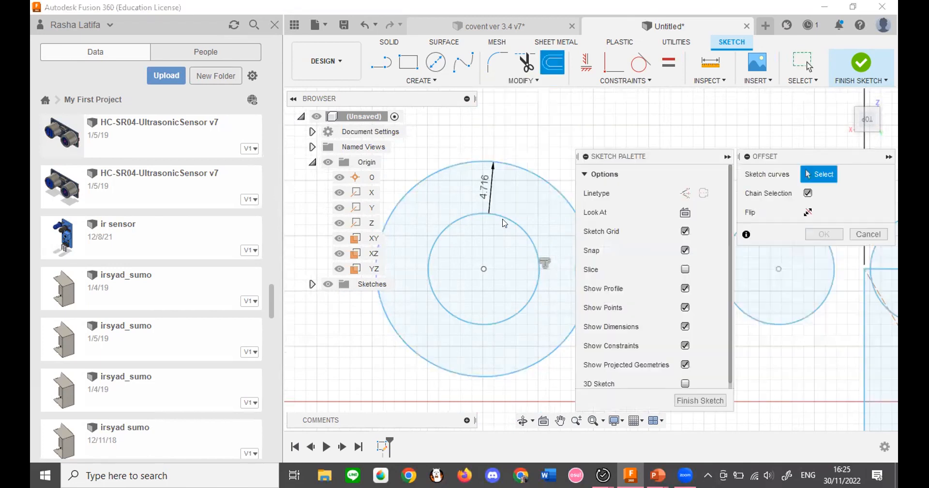
left_click(534, 173)
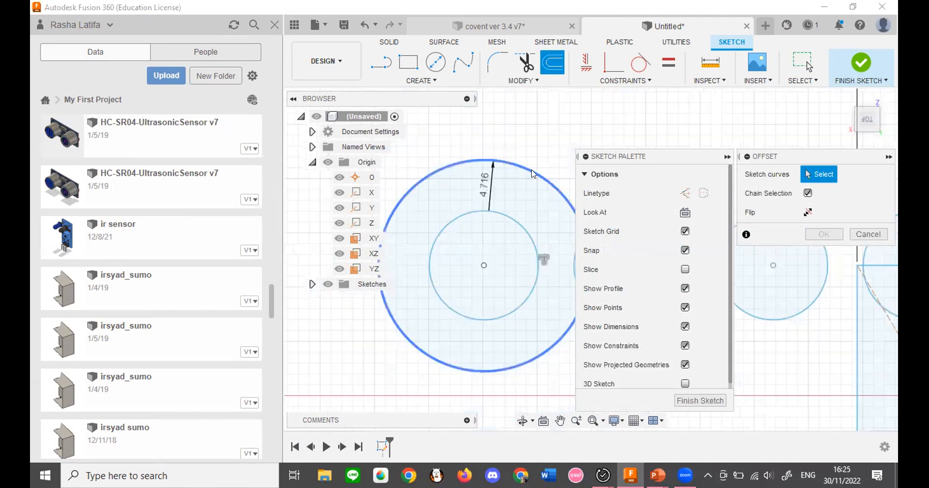
scroll(467, 228, "down", 3)
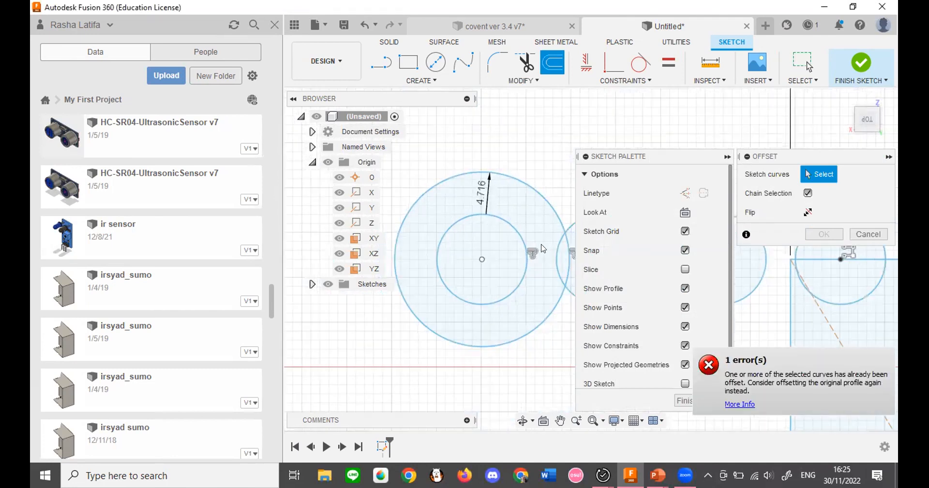
Offset the neighbouring patterned circle, second from the outer end of the row, outward by 1 mm.
left_click(562, 221)
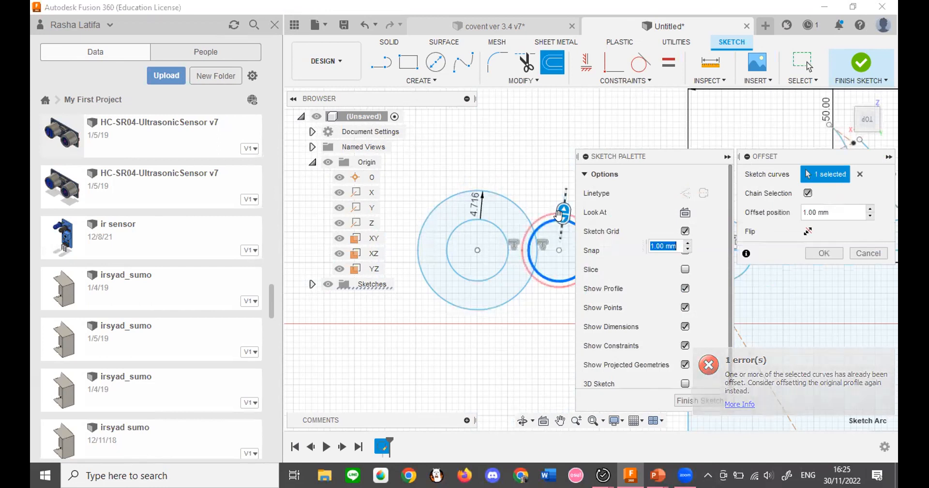
left_click(823, 253)
scroll(583, 243, "up", 1)
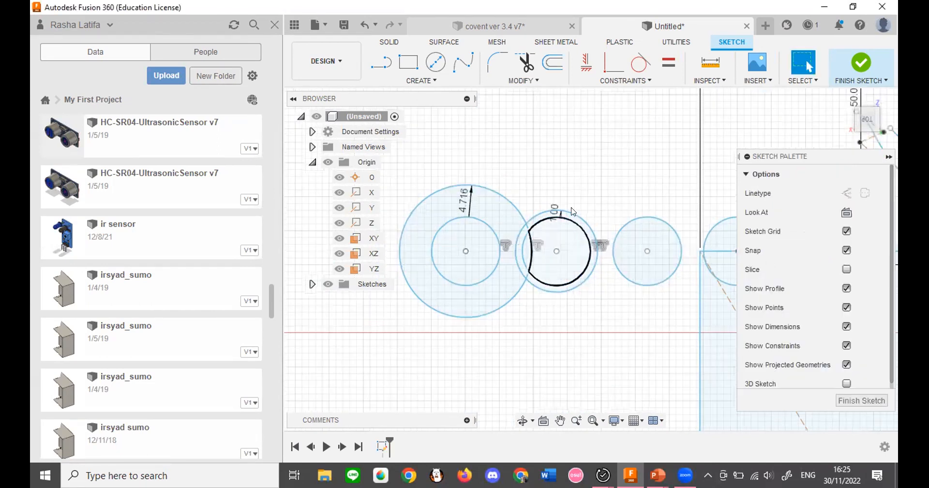
scroll(578, 227, "up", 3)
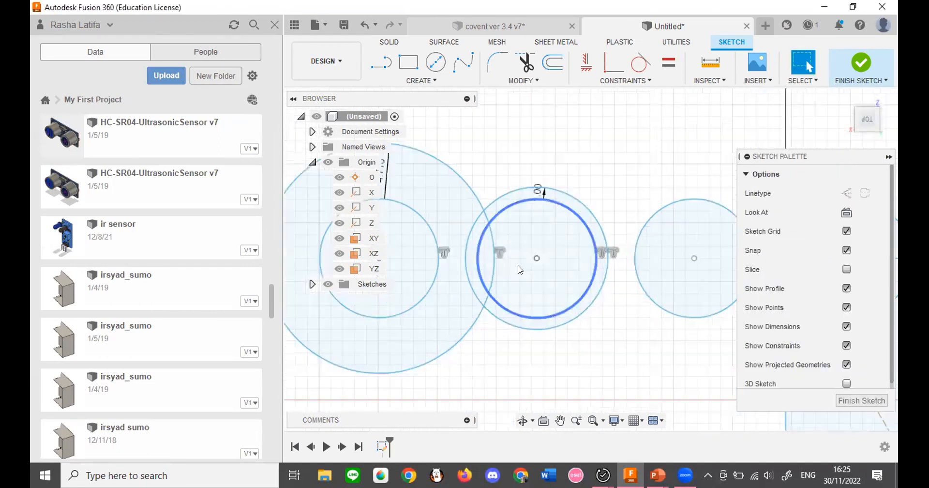
left_click(544, 77)
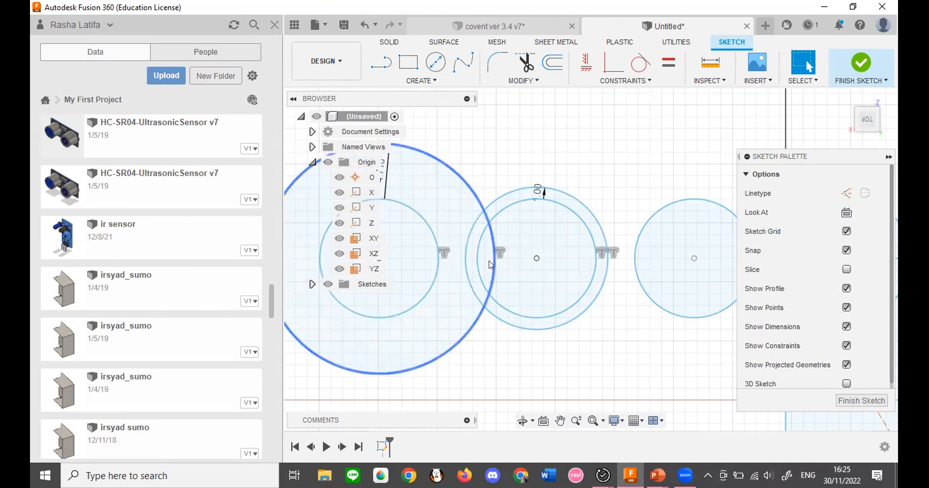
scroll(561, 259, "up", 1)
scroll(563, 257, "down", 3)
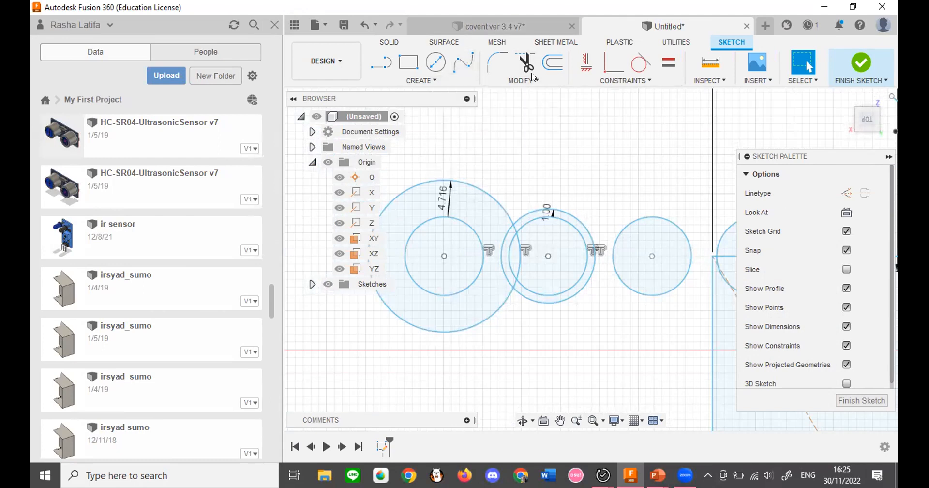
left_click(543, 82)
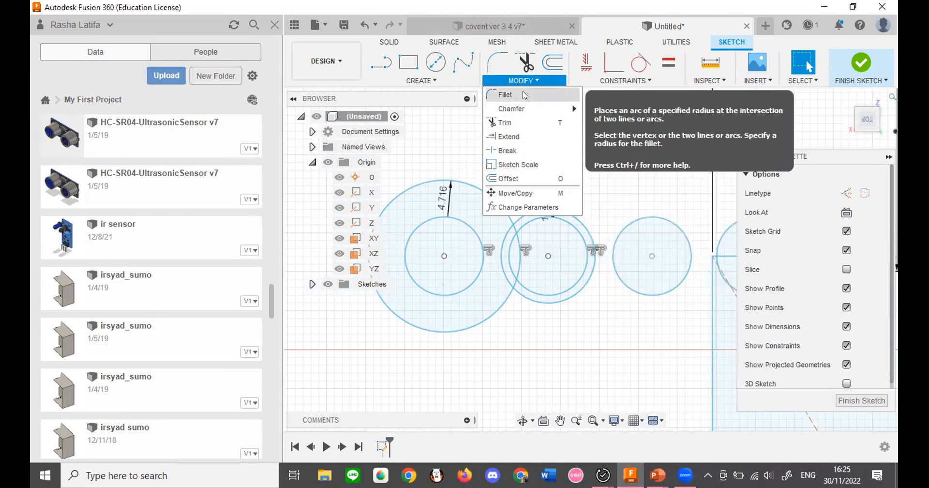
Try a 15 mm fillet between the large rectangle's diagonal construction line and its bottom edge at the lower-left corner, and undo it.
left_click(505, 95)
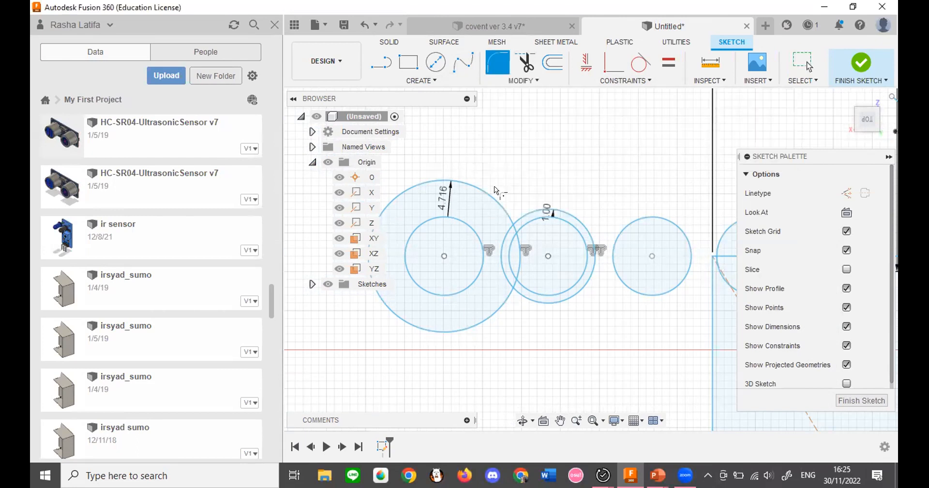
scroll(441, 194, "down", 5)
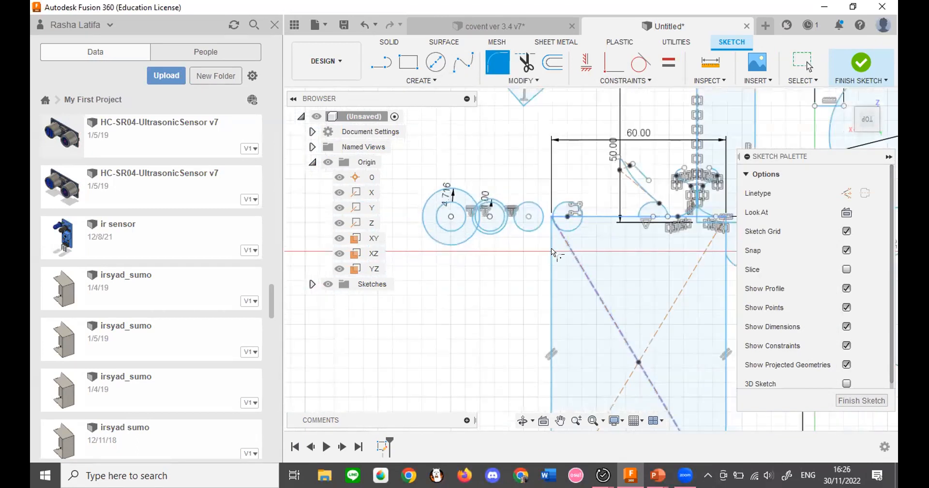
scroll(532, 151, "down", 5)
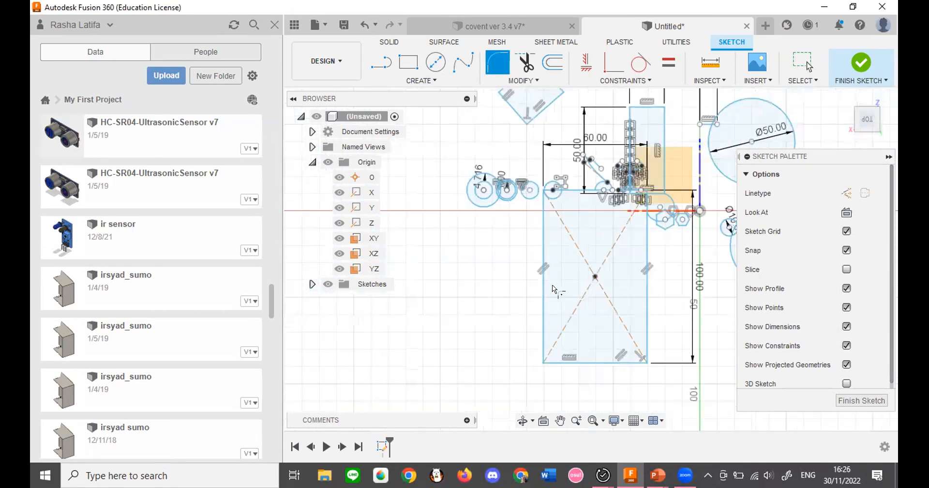
scroll(541, 296, "up", 10)
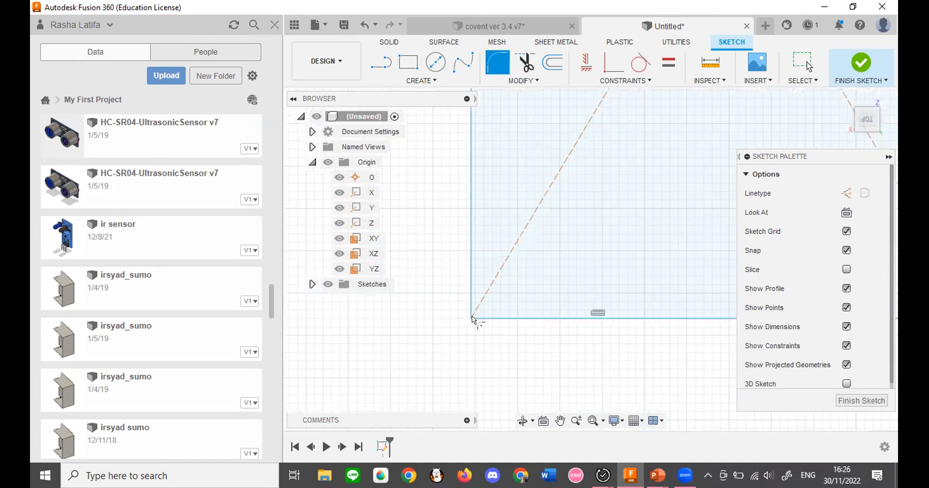
scroll(469, 316, "up", 3)
left_click(469, 317)
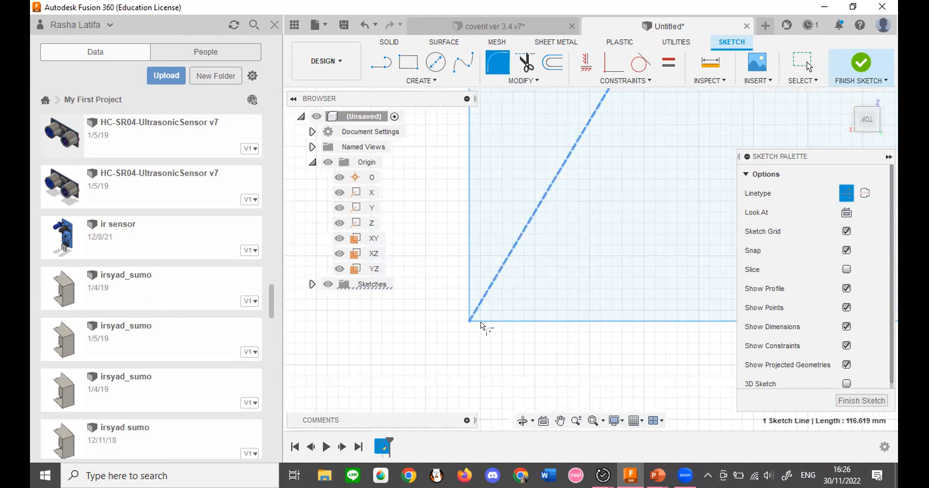
left_click(481, 320)
key("Return")
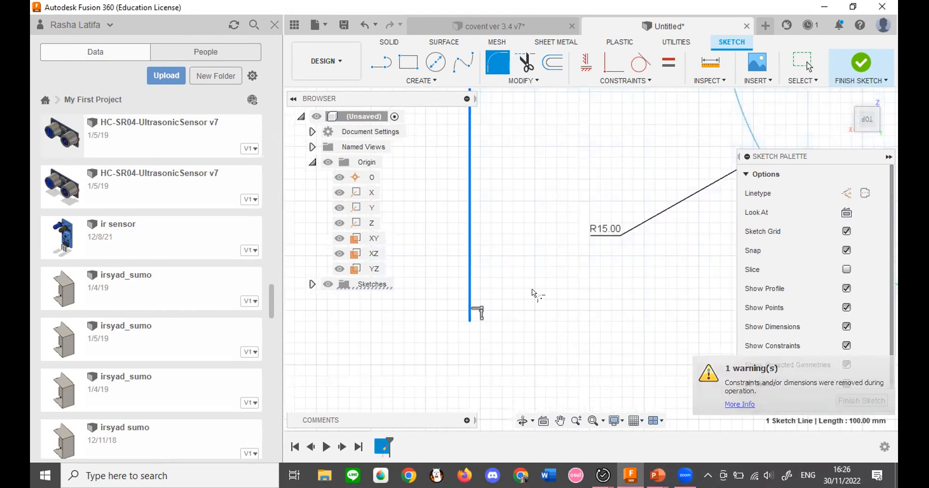
key("Escape")
scroll(508, 271, "up", 2)
scroll(508, 269, "down", 3)
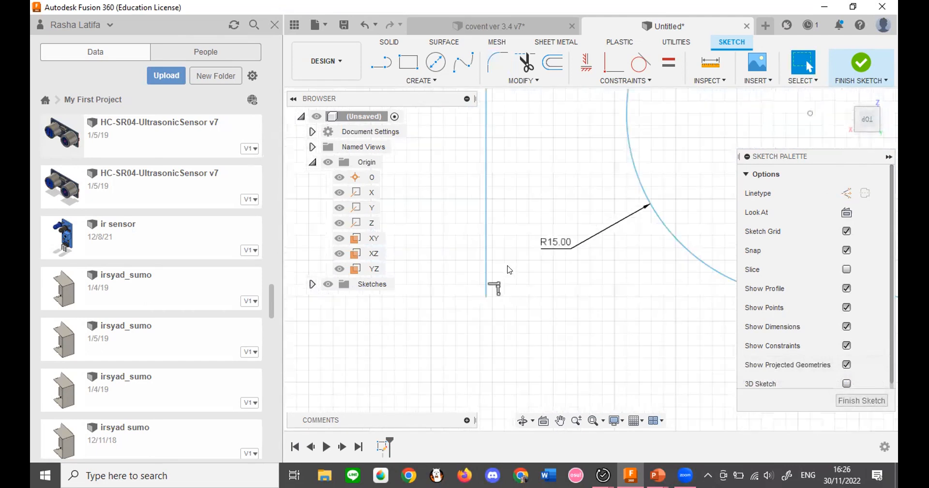
key("ctrl+z")
Fillet the large rectangle's lower-left corner between its bottom and left edges with a 5 mm radius.
scroll(487, 259, "up", 2)
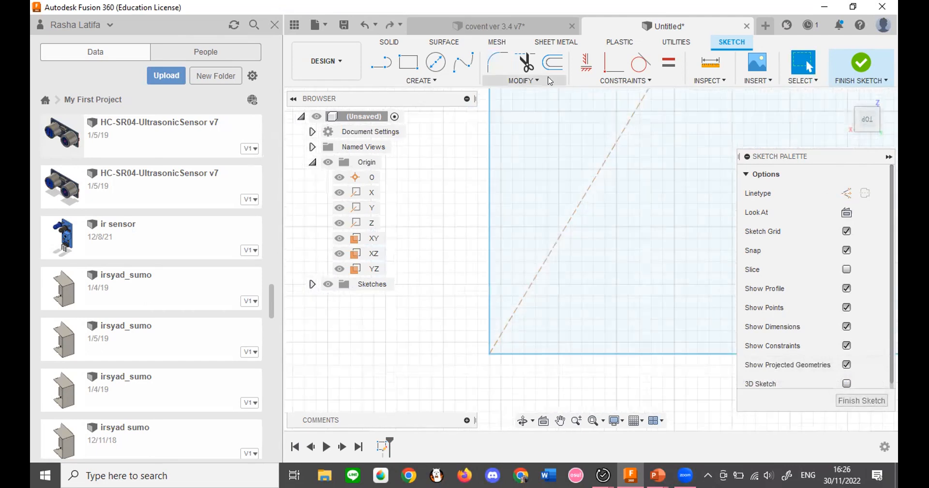
left_click(524, 80)
left_click(505, 94)
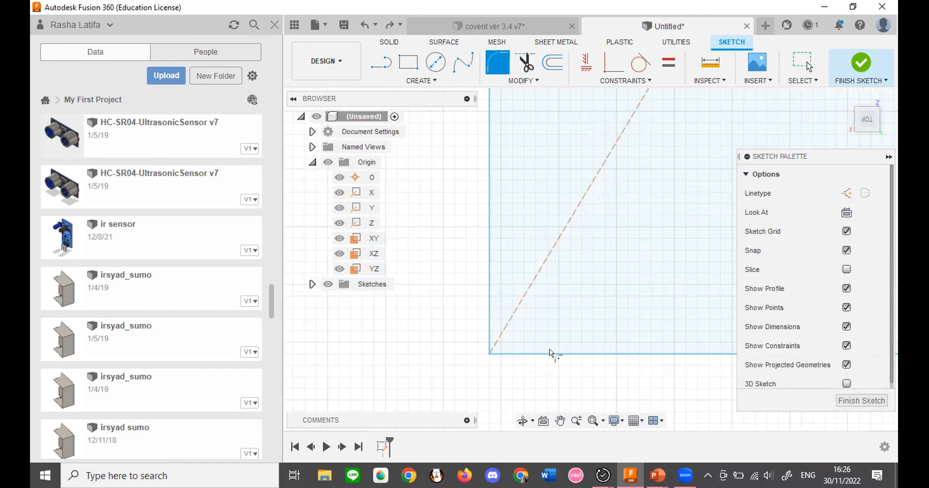
scroll(530, 286, "down", 3)
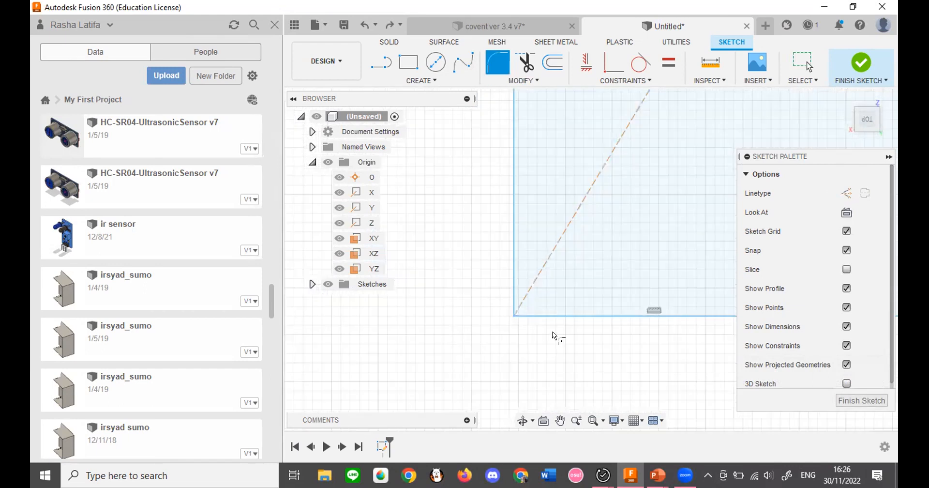
left_click(541, 295)
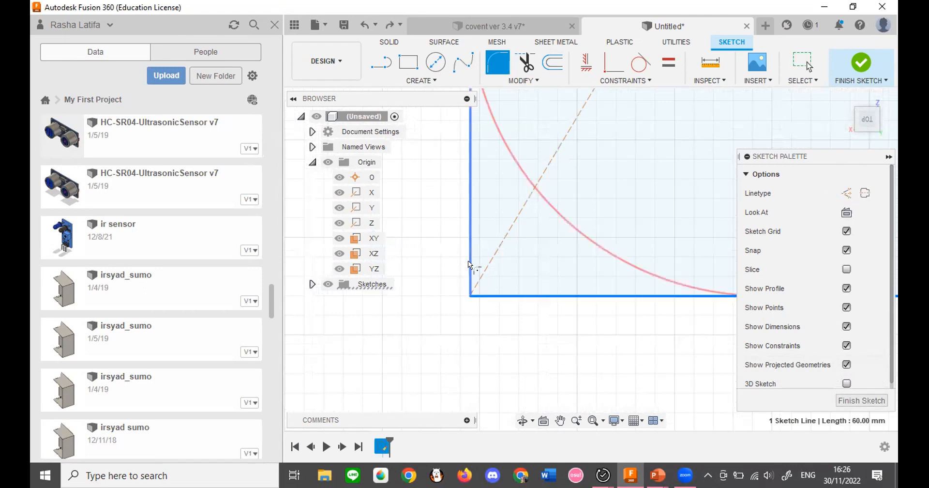
left_click(466, 260)
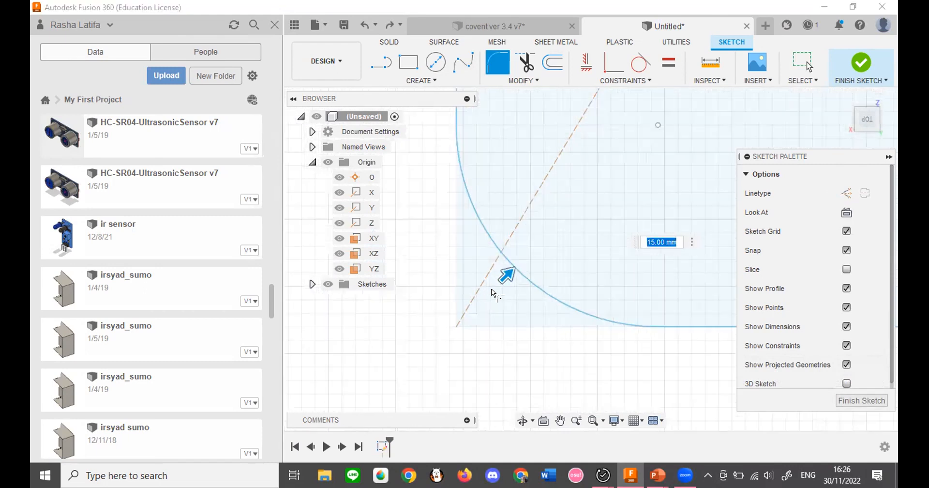
scroll(492, 287, "down", 3)
scroll(498, 280, "up", 2)
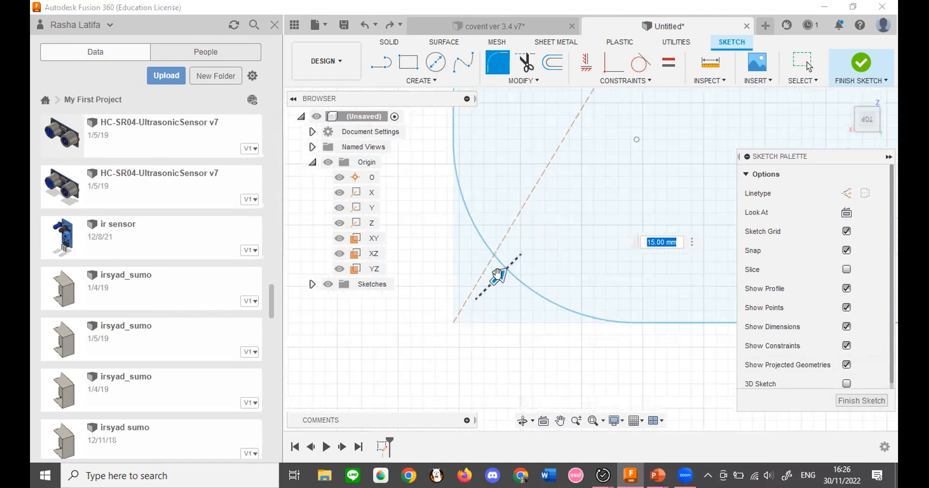
left_click_drag(499, 274, 466, 323)
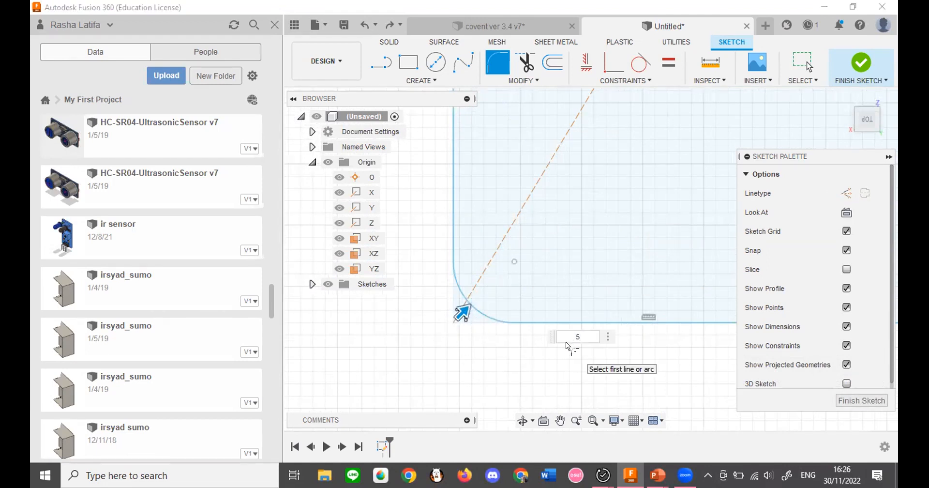
key("Return")
scroll(443, 383, "down", 5)
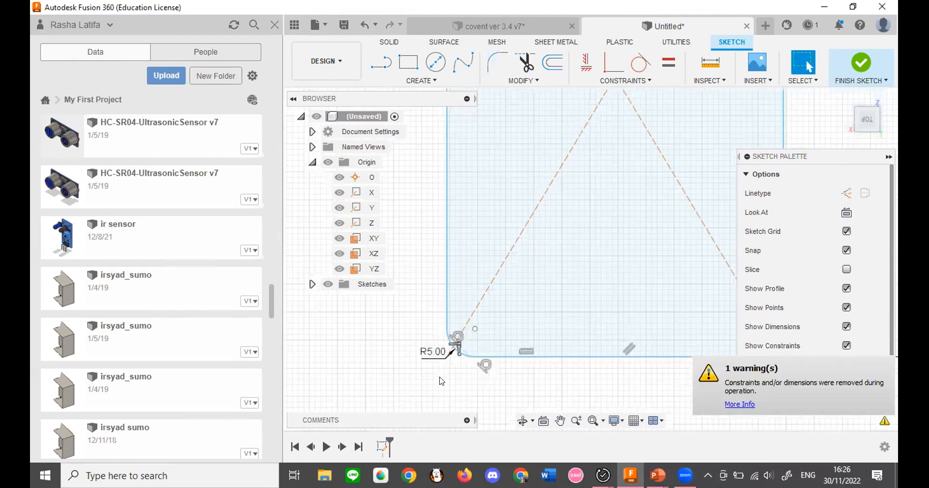
scroll(541, 373, "down", 3)
scroll(366, 286, "up", 3)
left_click(527, 81)
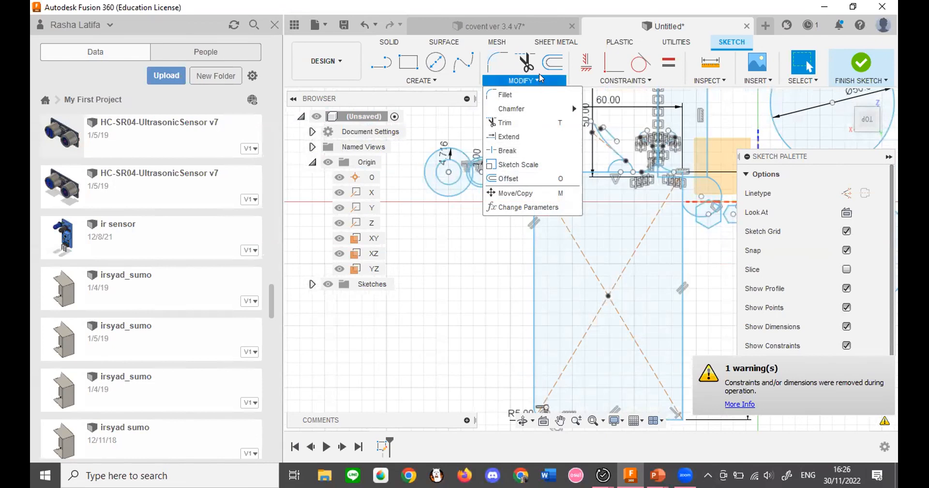
left_click(712, 81)
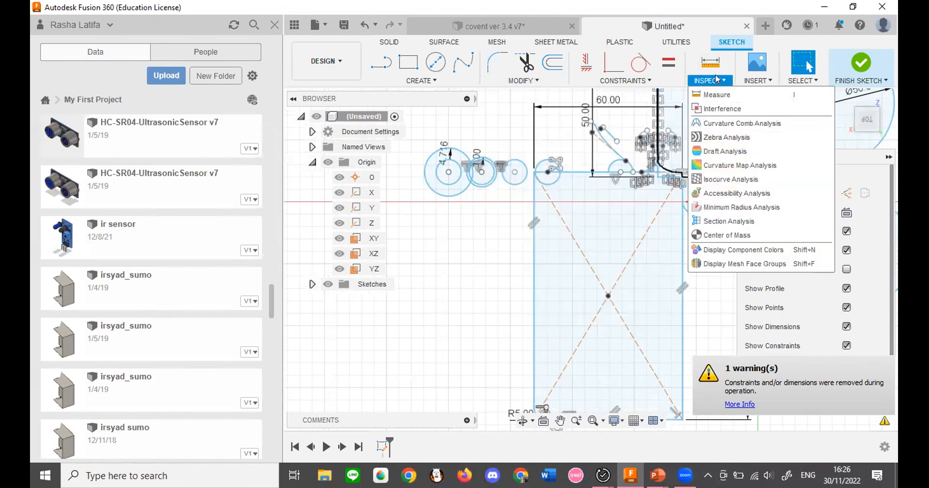
left_click(716, 94)
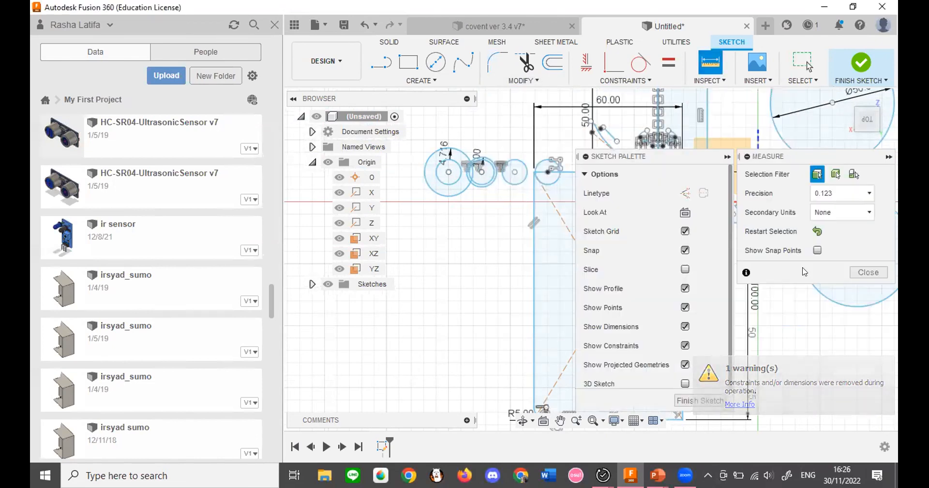
left_click(868, 272)
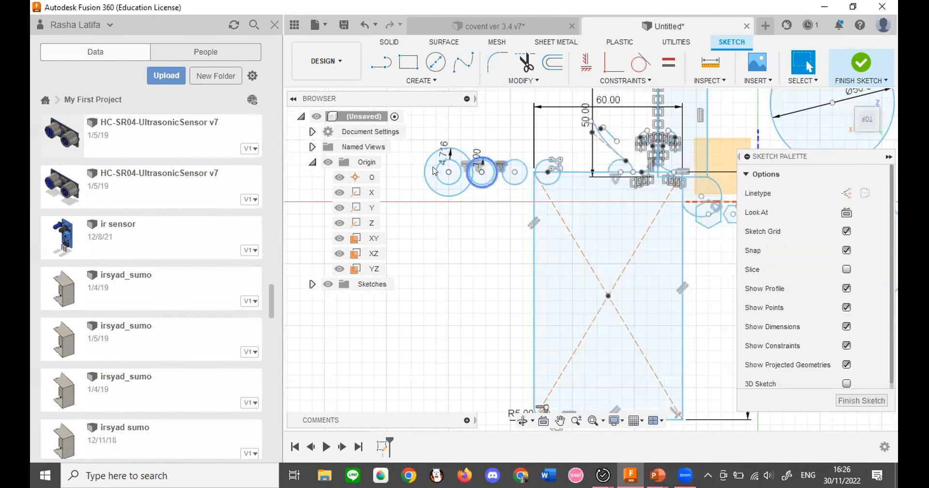
Measure the lengths of the large rectangle's two long side edges and the distance between them.
scroll(551, 233, "up", 3)
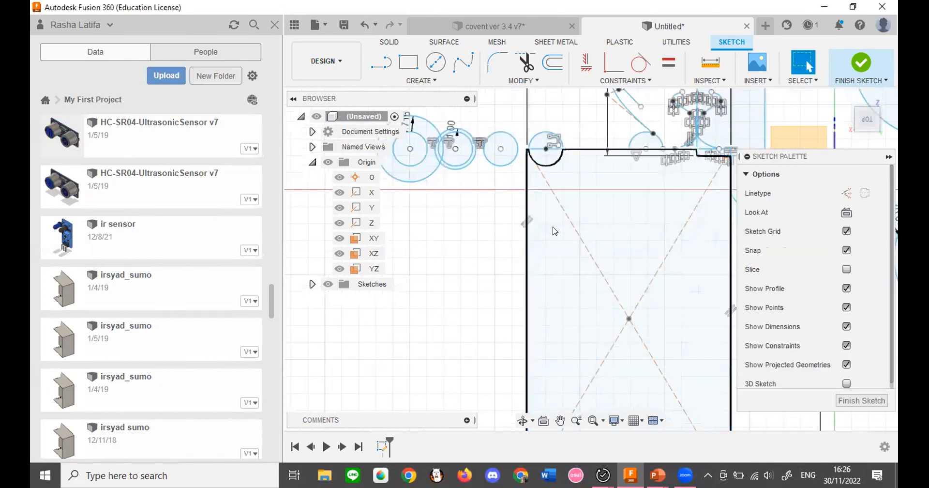
scroll(555, 230, "down", 3)
scroll(654, 210, "up", 4)
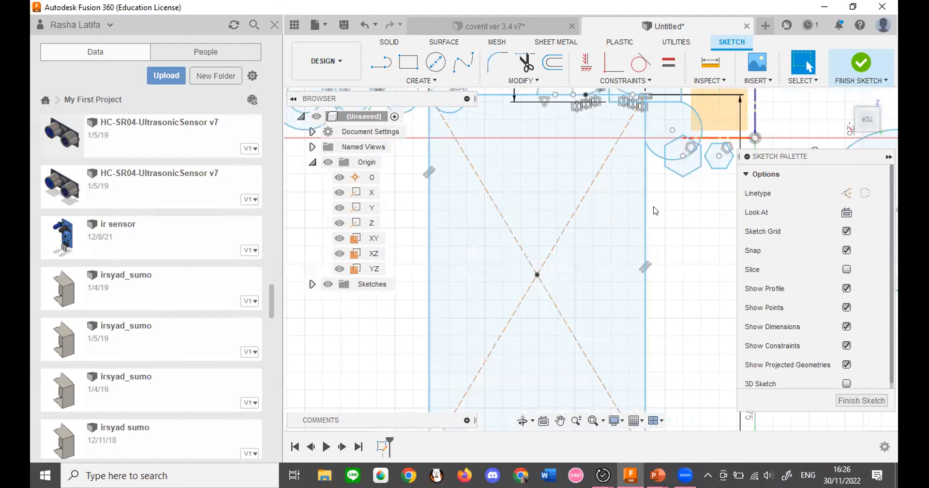
scroll(565, 190, "down", 2)
scroll(627, 262, "up", 1)
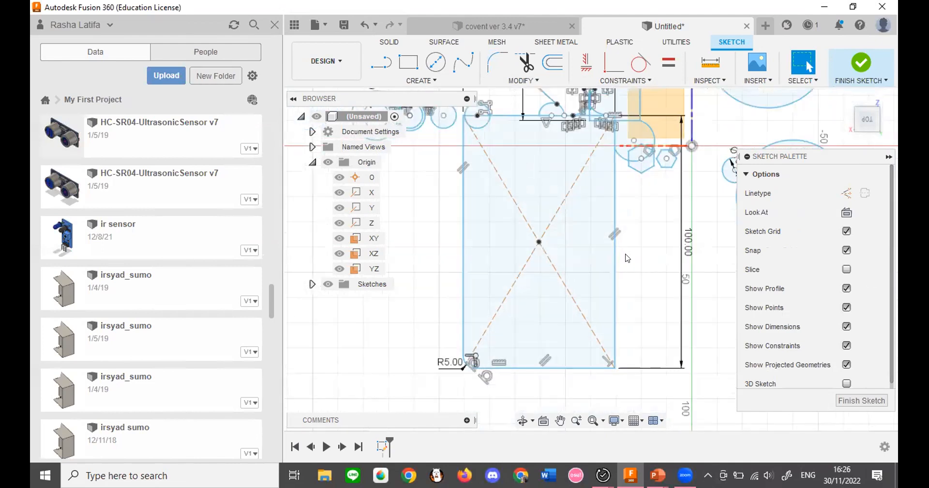
scroll(627, 258, "up", 1)
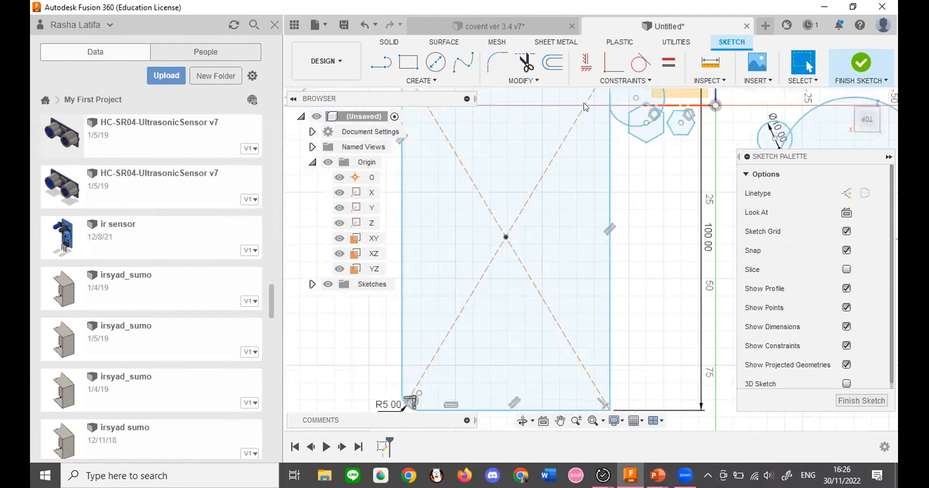
left_click(713, 70)
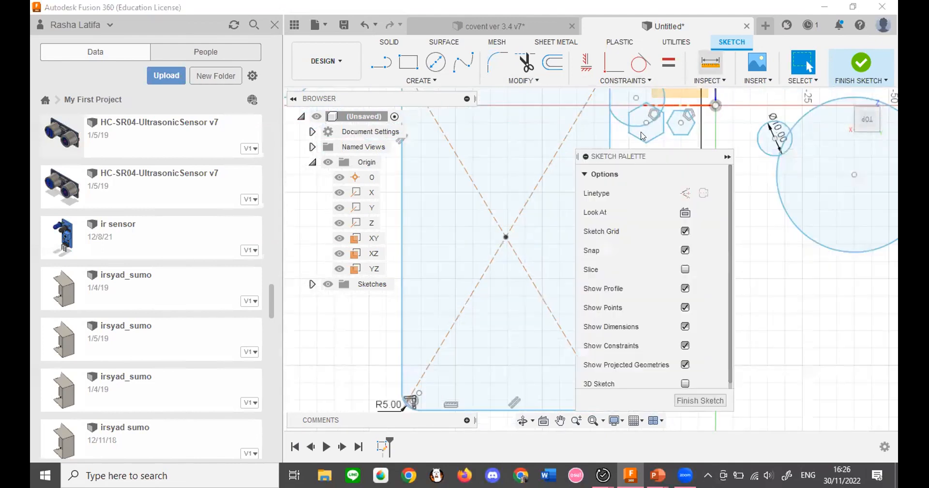
left_click(608, 139)
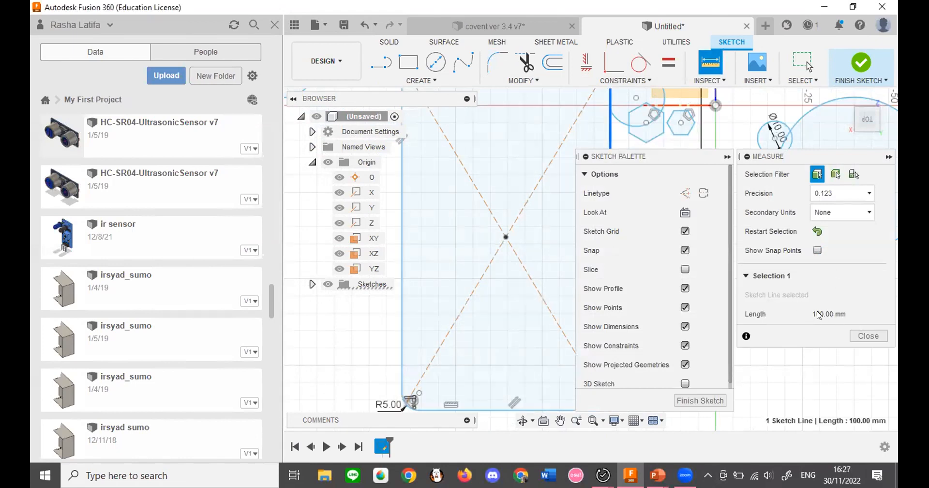
left_click(402, 279)
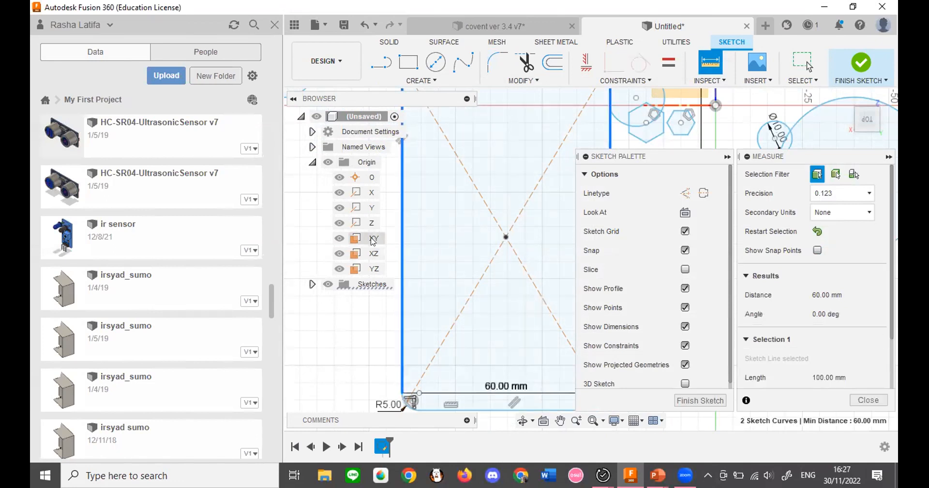
scroll(841, 346, "down", 2)
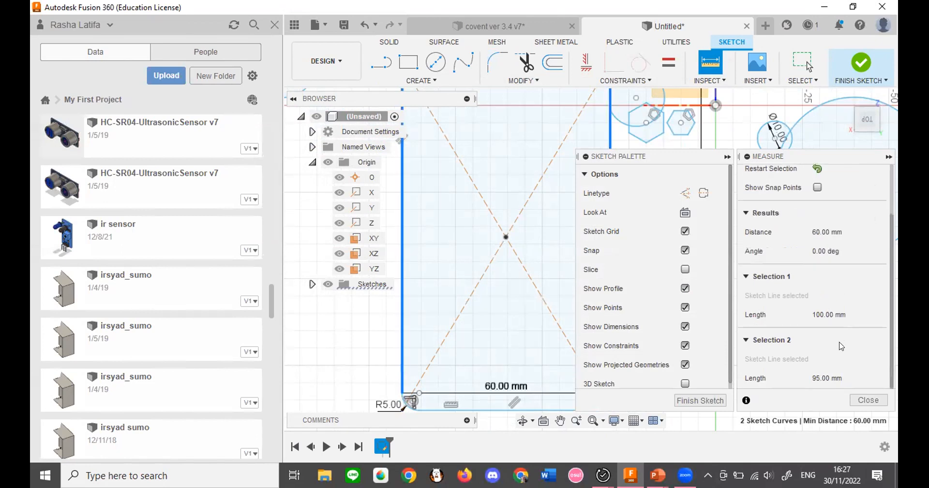
scroll(482, 272, "down", 3)
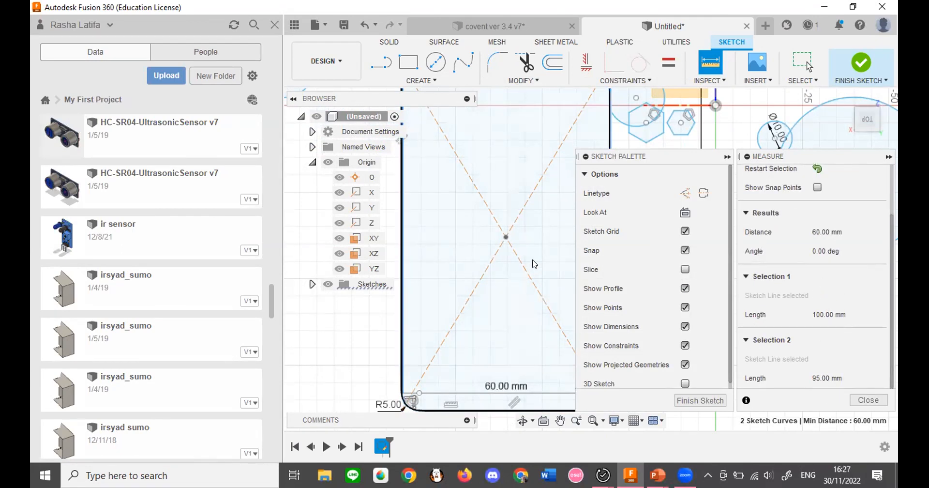
scroll(482, 273, "up", 2)
left_click(868, 400)
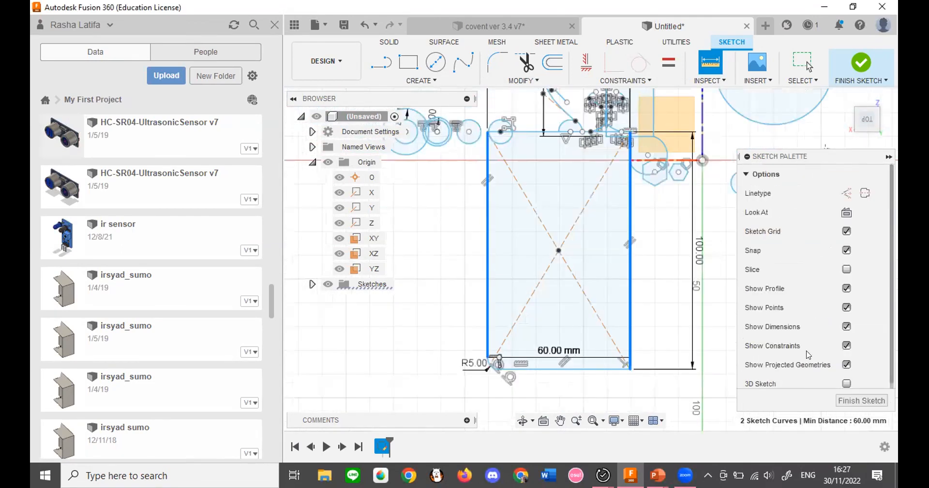
left_click(757, 78)
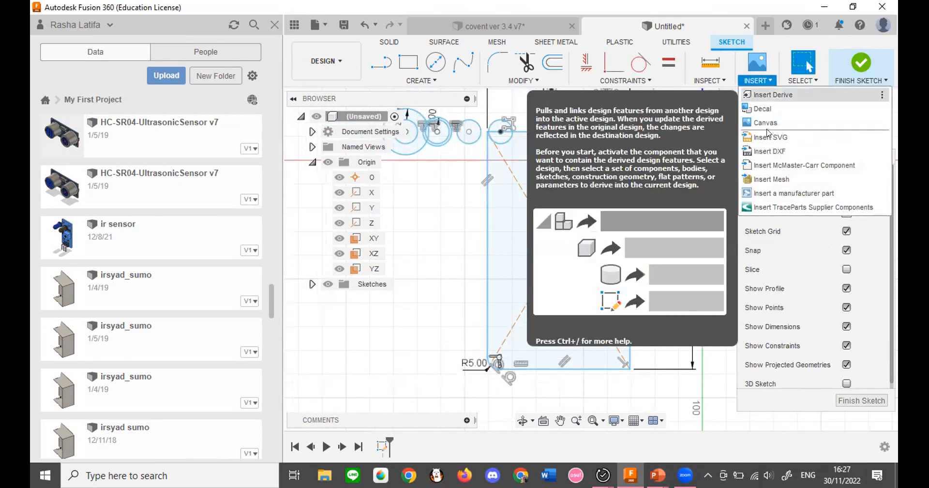
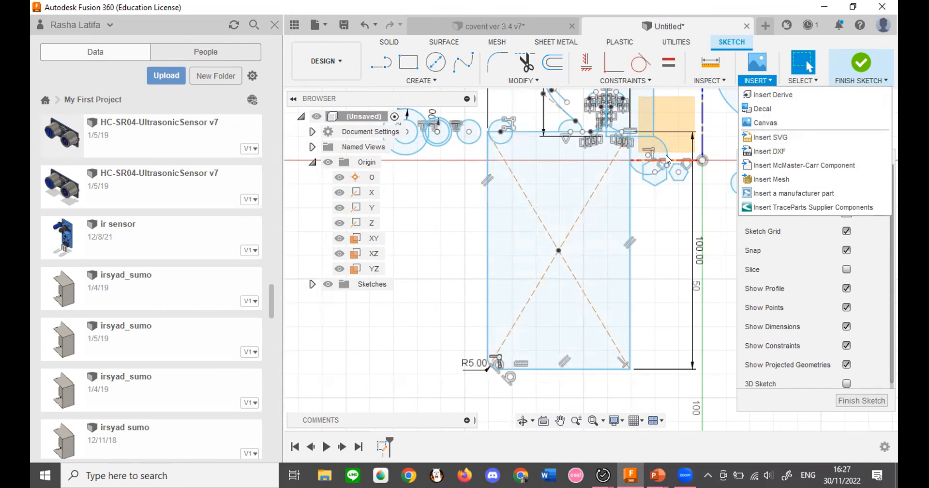
left_click(848, 129)
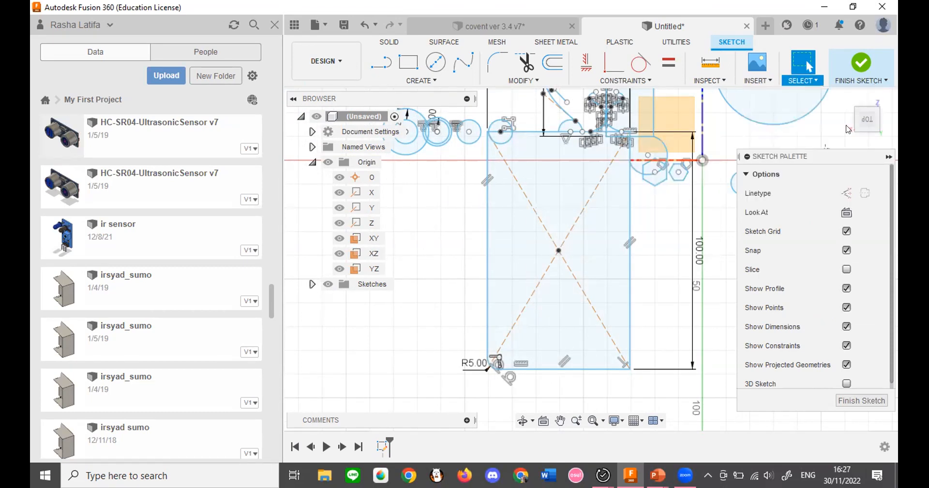
left_click(773, 83)
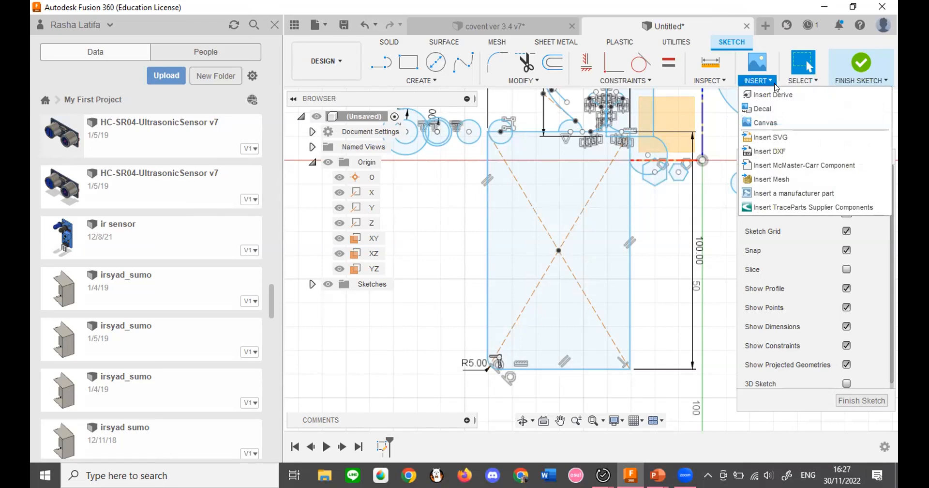
left_click(681, 184)
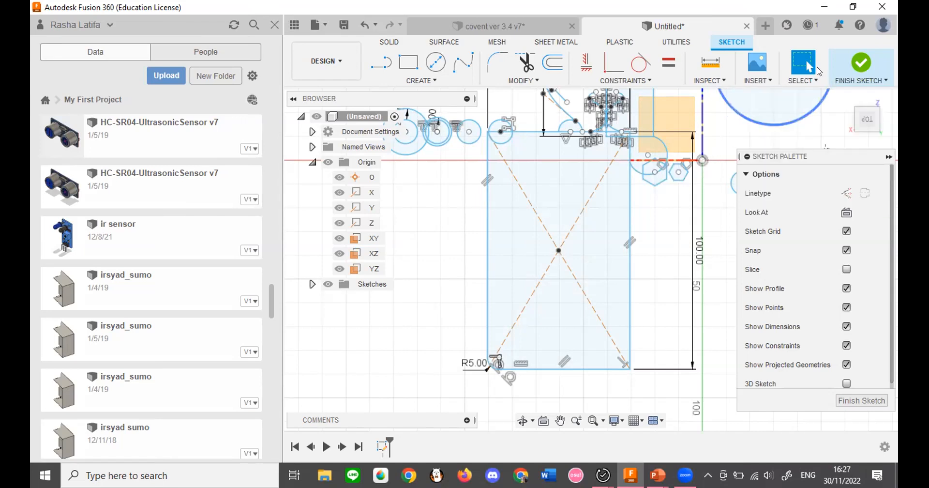
Finish the sketch and return to solid modelling.
left_click(858, 65)
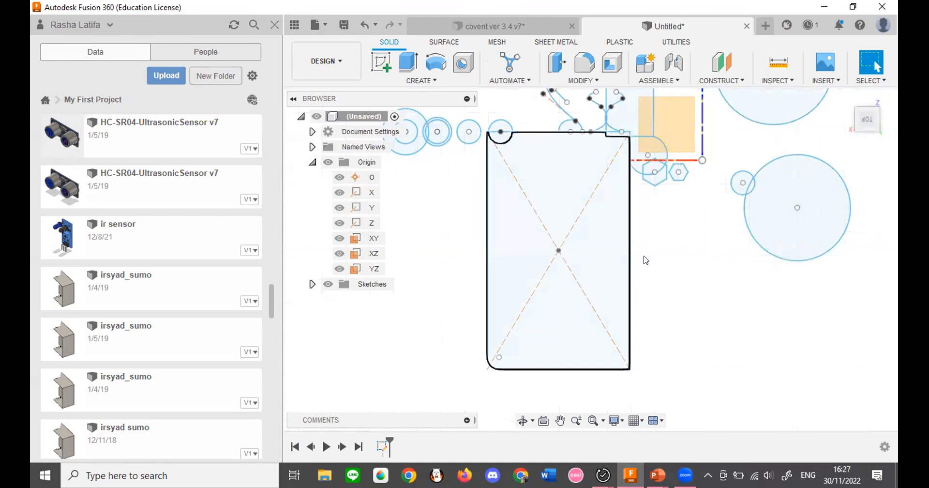
key("alt+Tab")
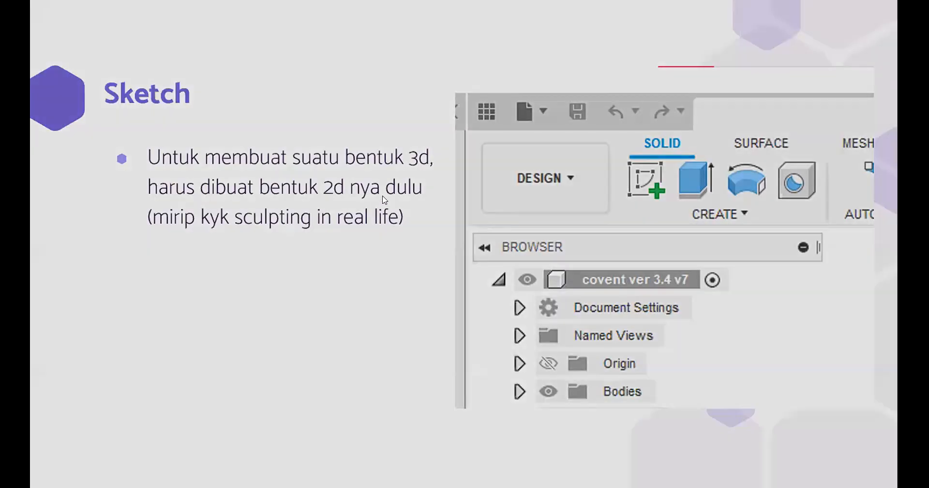
key("alt+Tab")
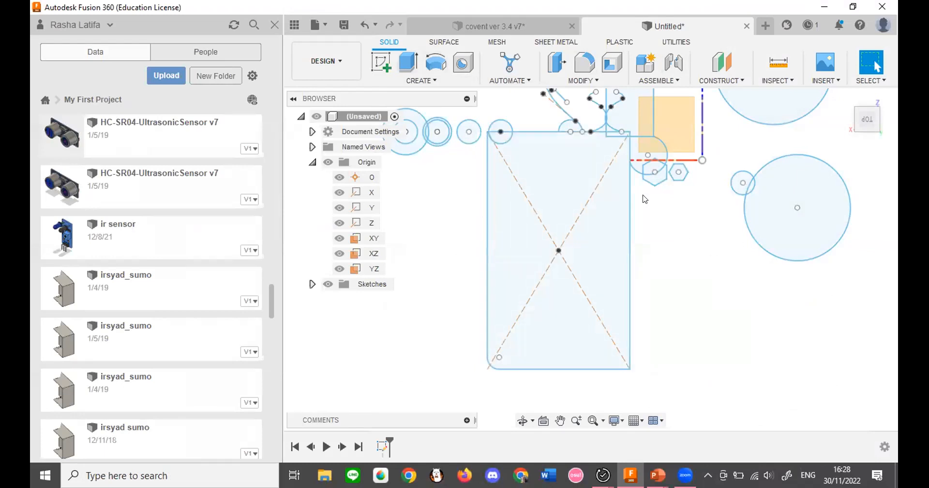
scroll(554, 193, "up", 3)
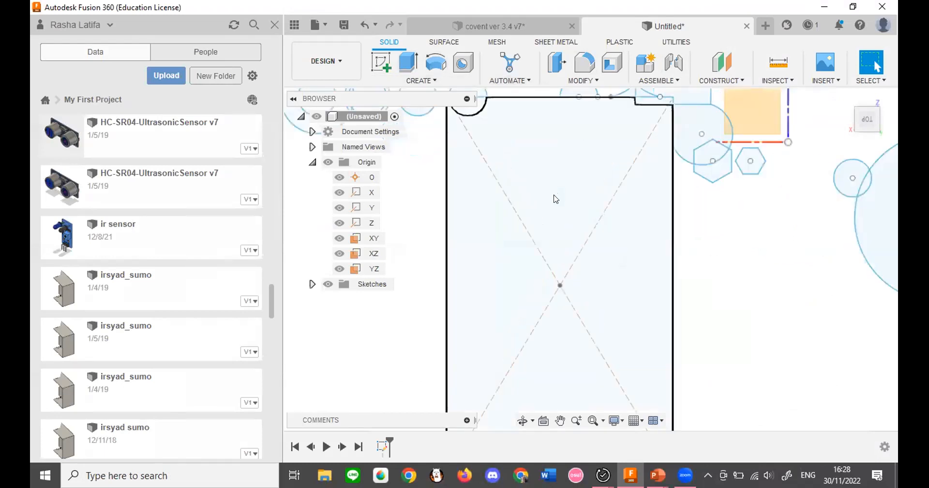
scroll(556, 194, "down", 5)
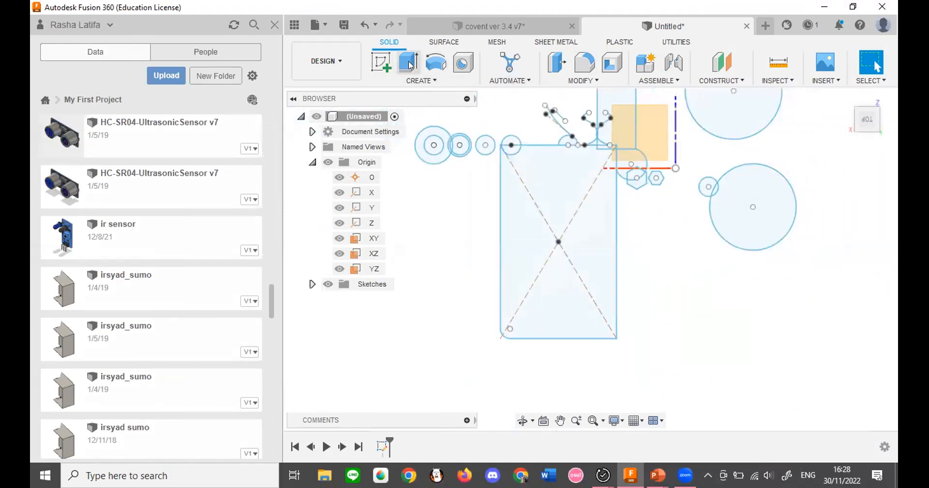
Extrude the large rectangle's profile 20 mm as a new body.
key("e")
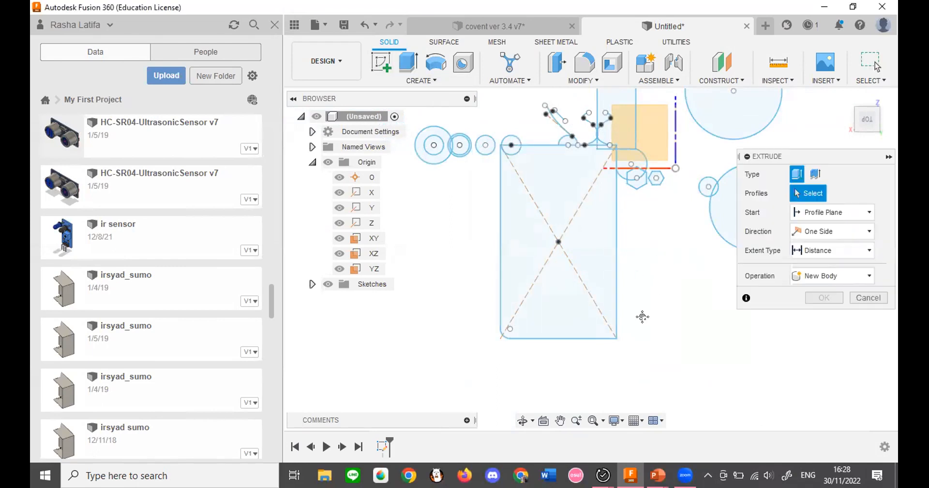
middle_click_drag(641, 315, 597, 340)
scroll(653, 305, "down", 2)
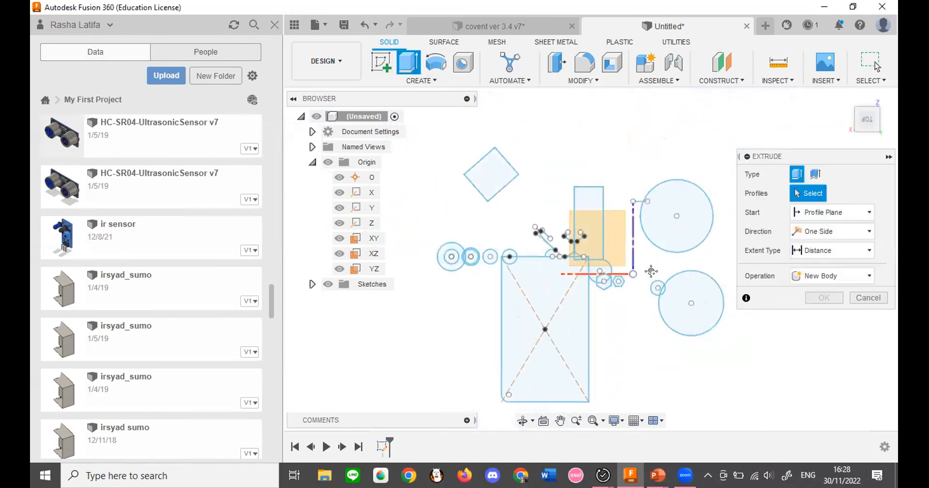
left_click(536, 347)
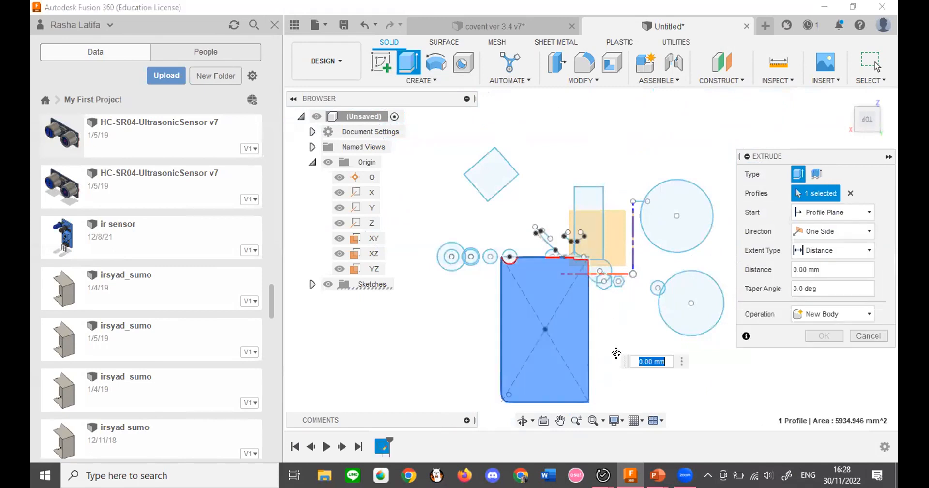
left_click(860, 121)
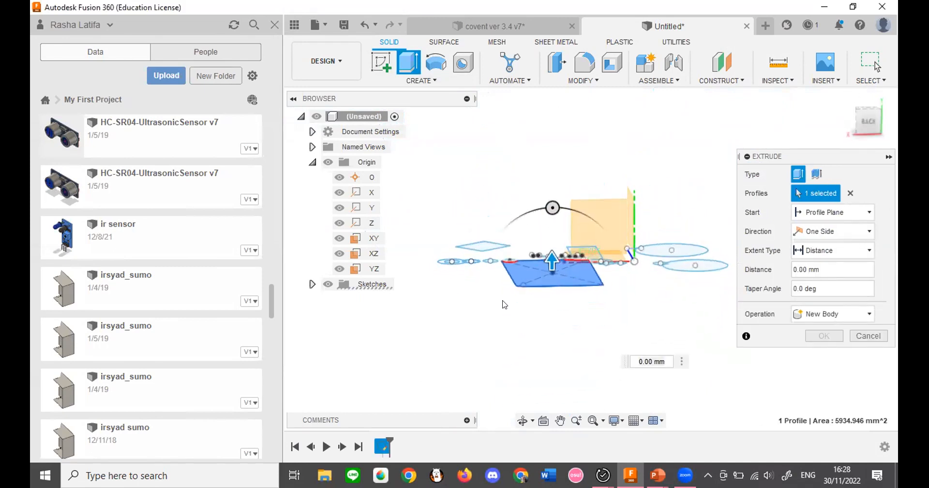
scroll(549, 287, "up", 3)
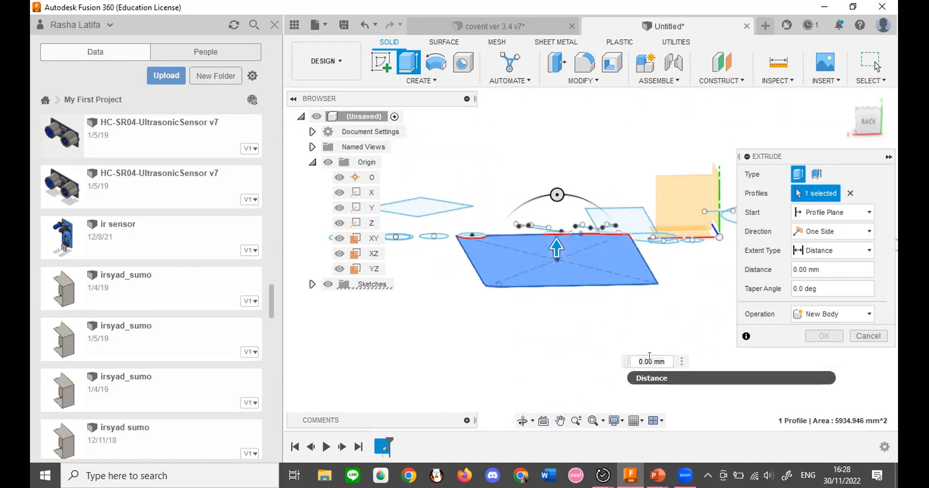
left_click(649, 354)
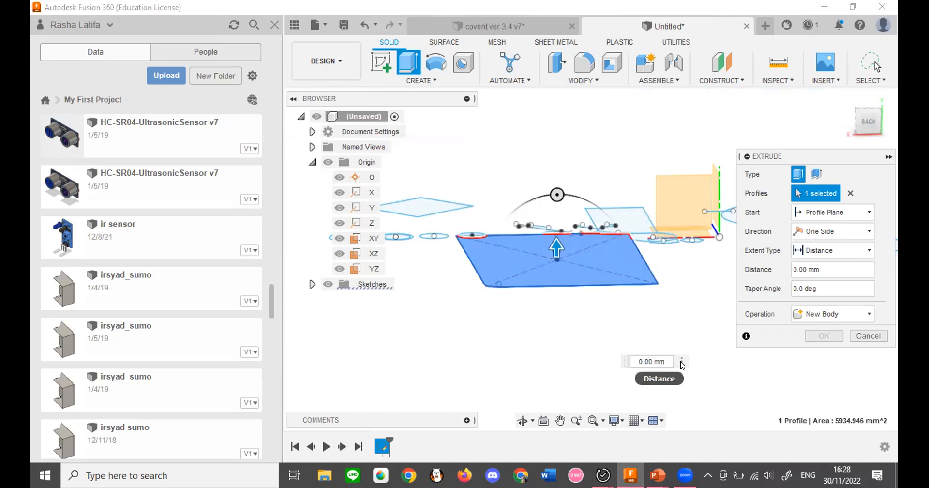
type("2")
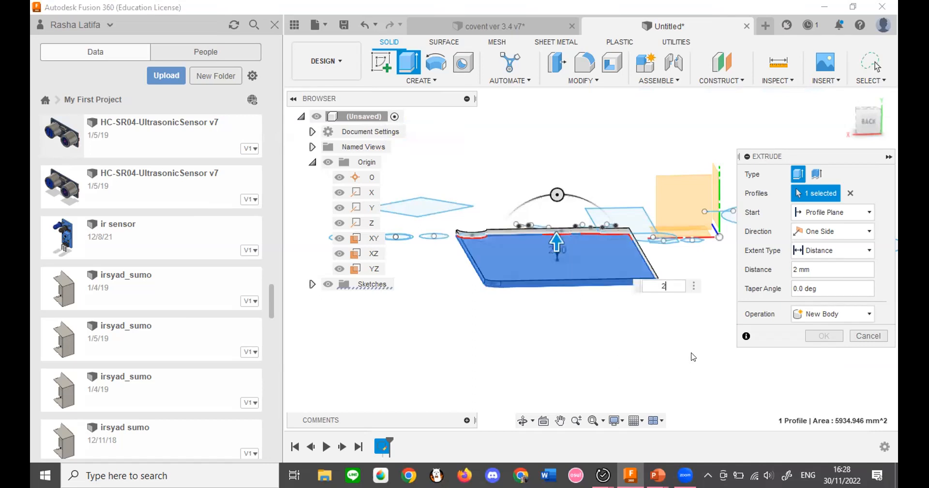
type("0")
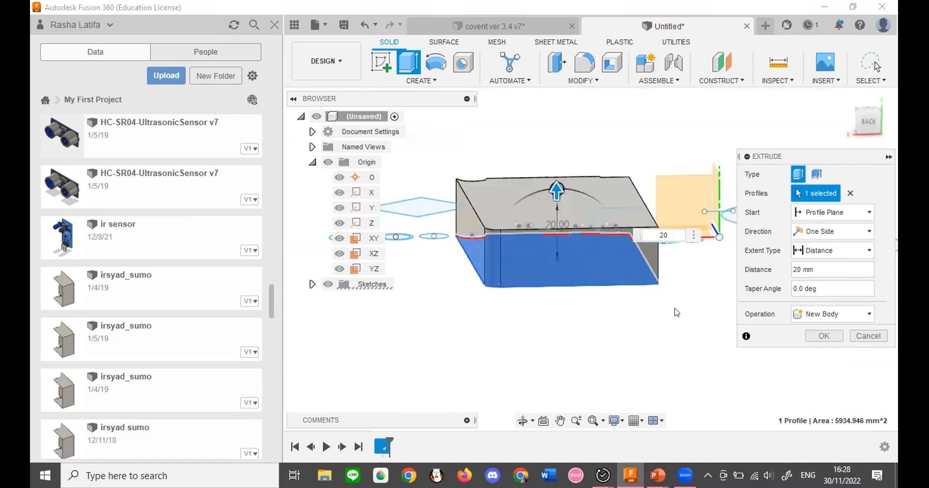
key("Return")
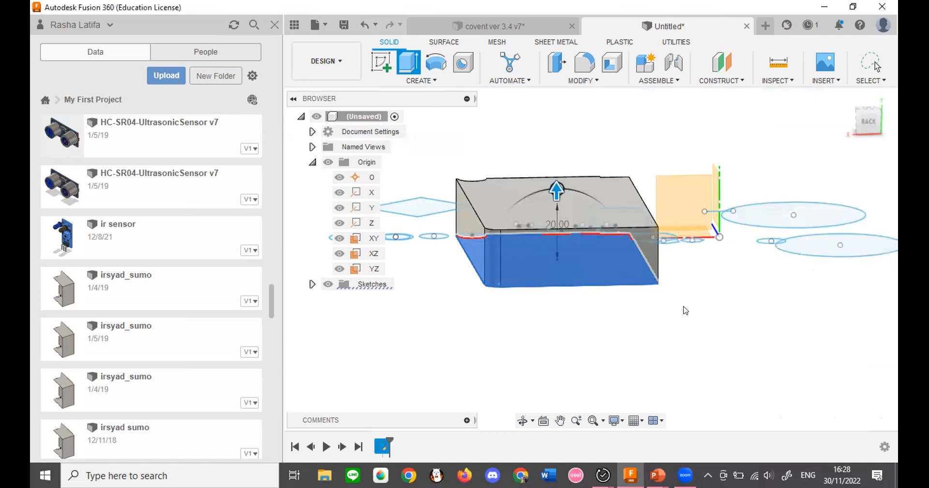
Show Sketch1 together with the extruded body and hide it again.
mouse_move(871, 119)
left_mouse_down()
mouse_move(869, 166)
mouse_move(871, 121)
left_mouse_up()
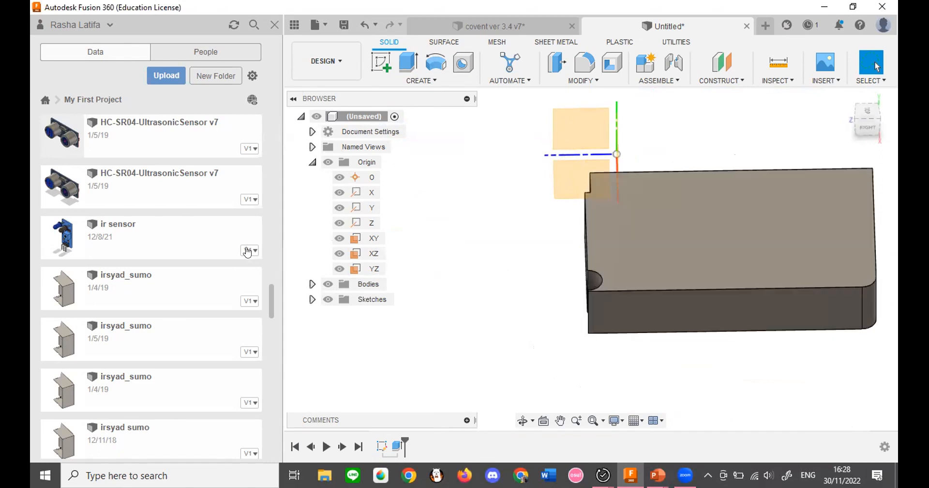
left_click(312, 299)
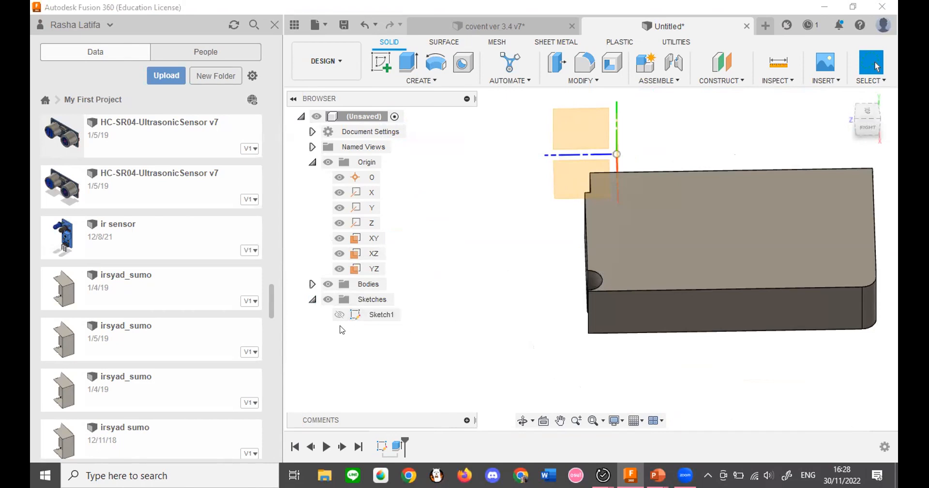
left_click(340, 315)
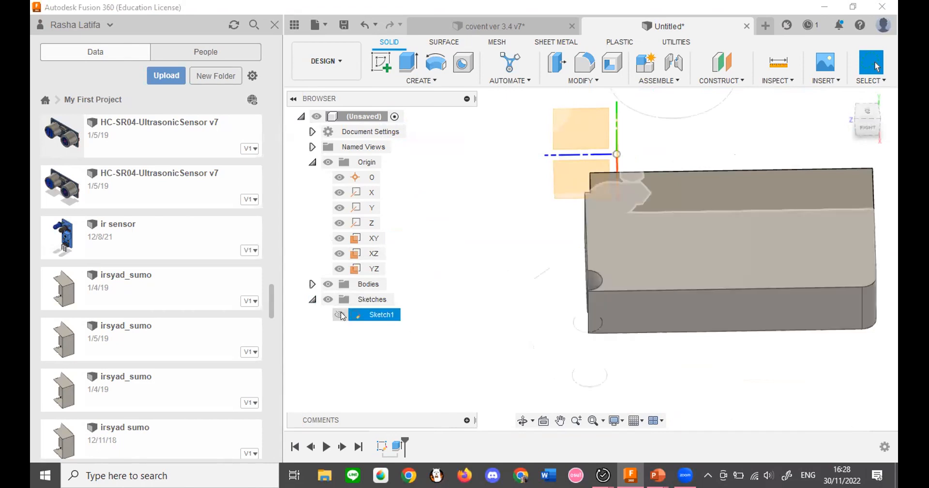
left_click(340, 314)
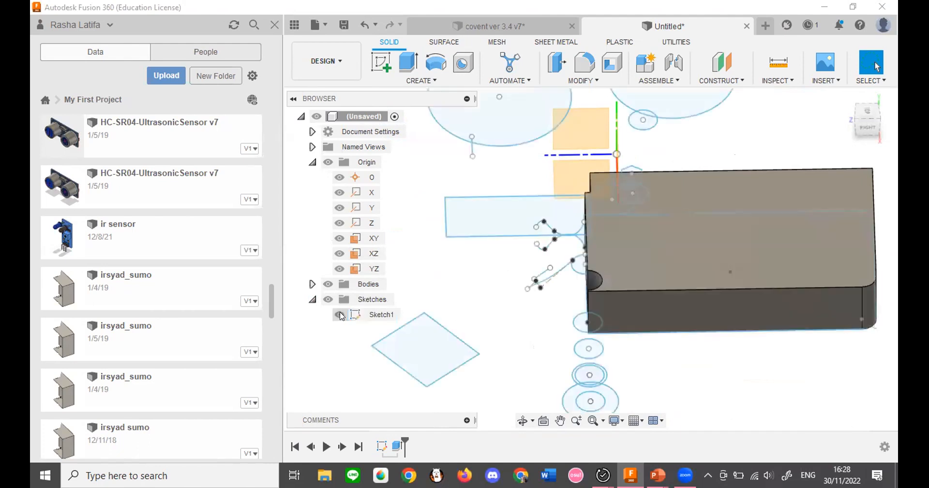
left_click(341, 315)
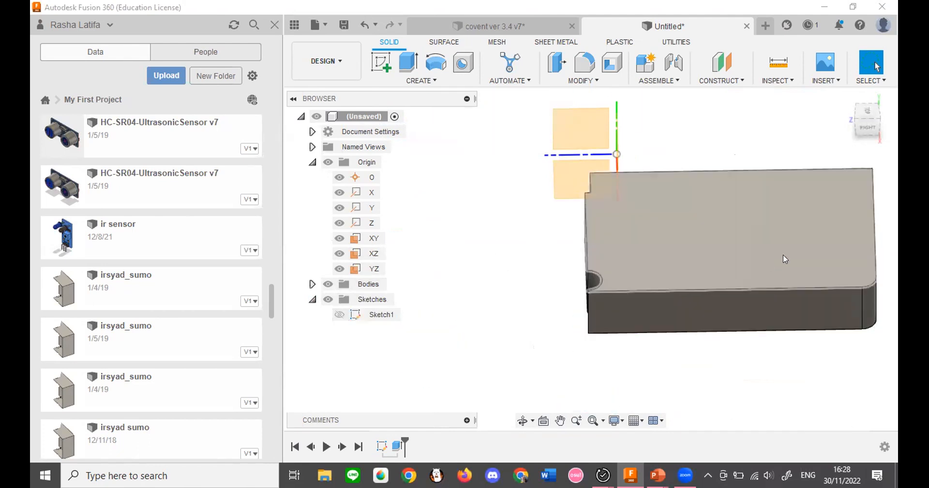
scroll(748, 259, "up", 3)
scroll(473, 264, "down", 3)
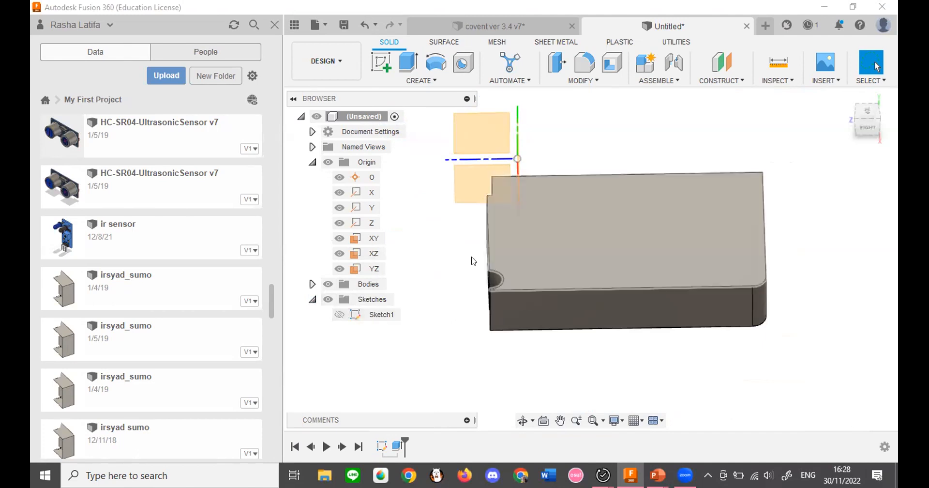
List the design's bodies, make Sketch1 visible and open it for editing.
left_click(312, 285)
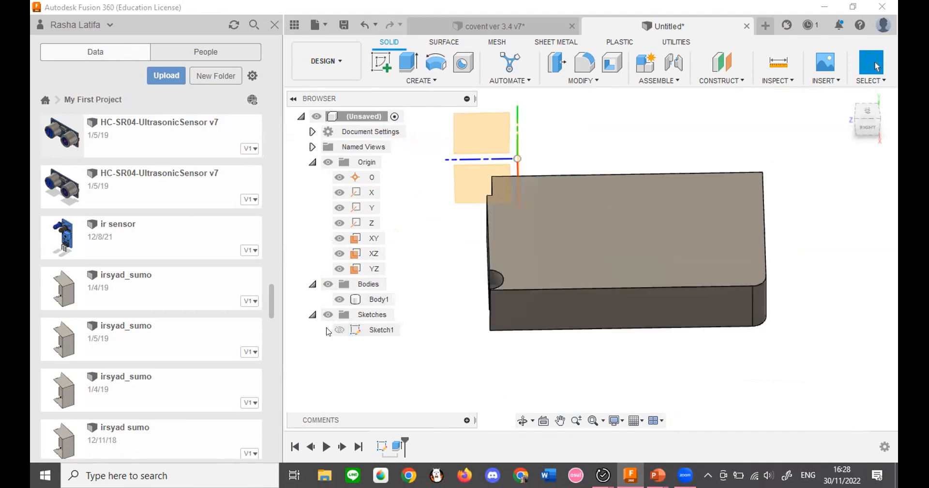
left_click(339, 331)
left_click(380, 329)
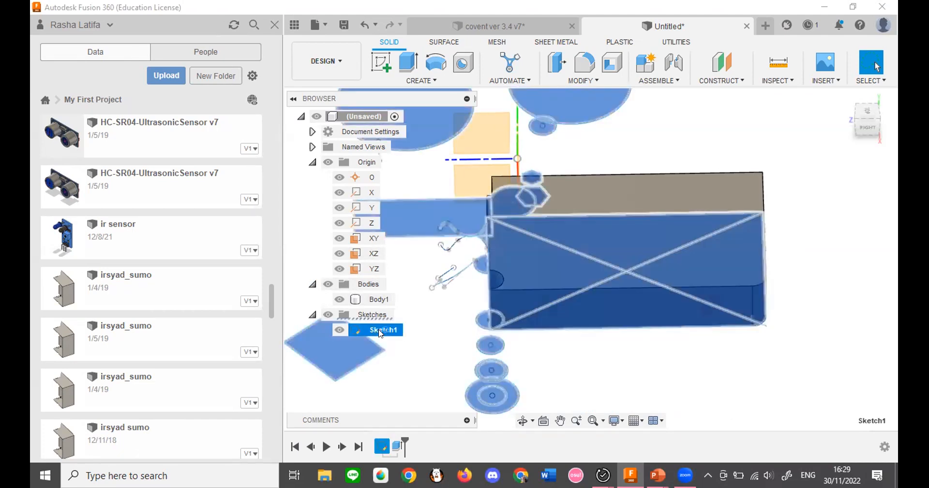
double_click(540, 302)
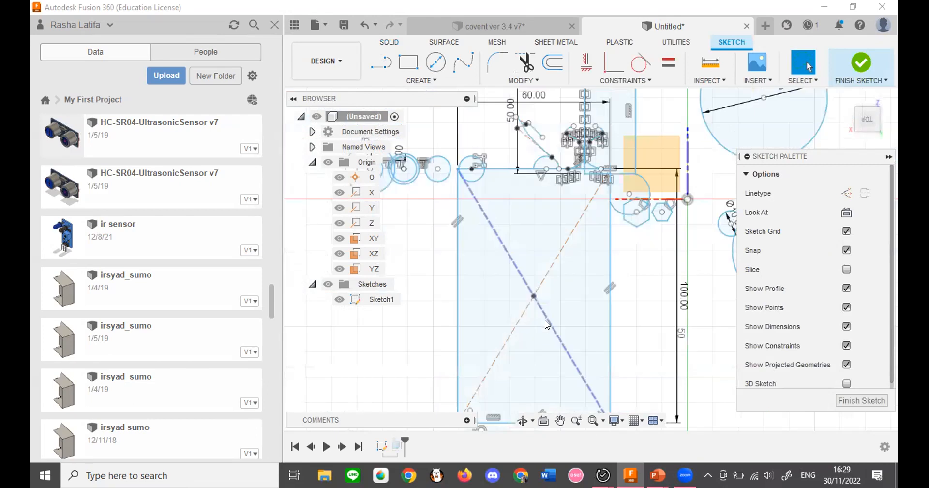
scroll(572, 280, "up", 3)
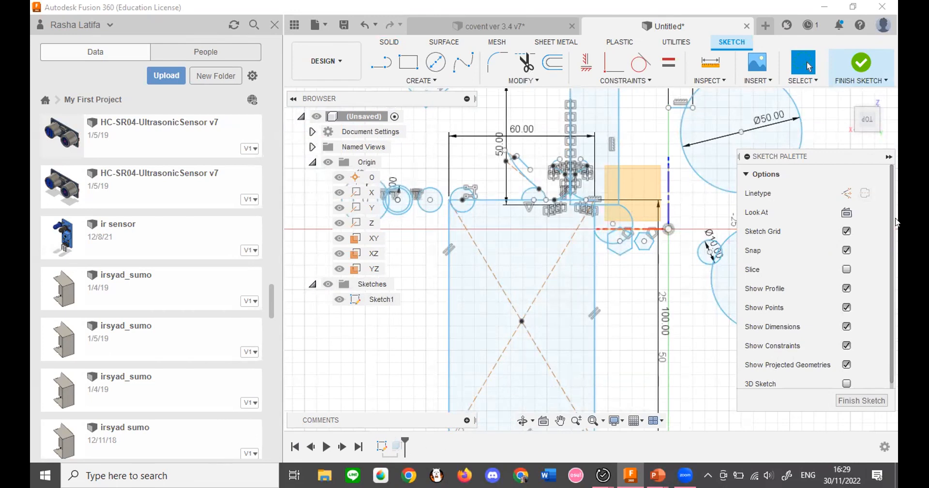
Finish the sketch and hide Sketch1.
left_click(848, 63)
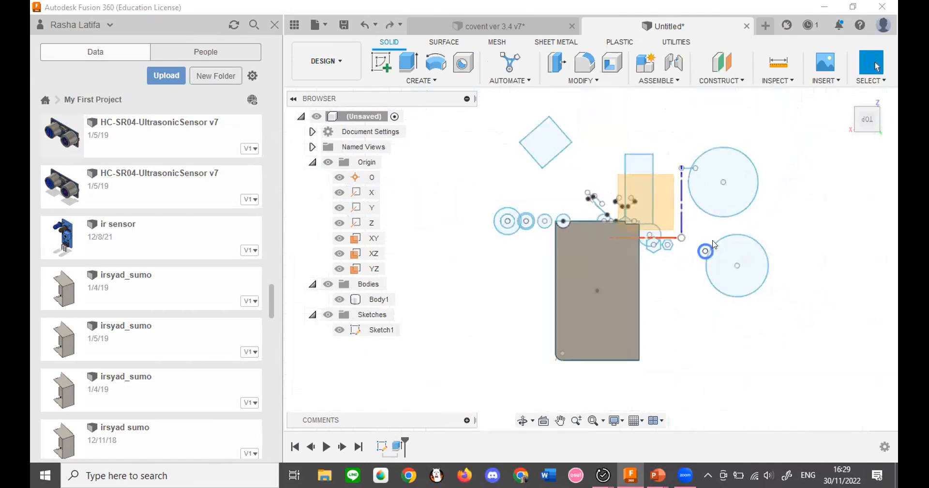
left_click(357, 329)
left_click(338, 330)
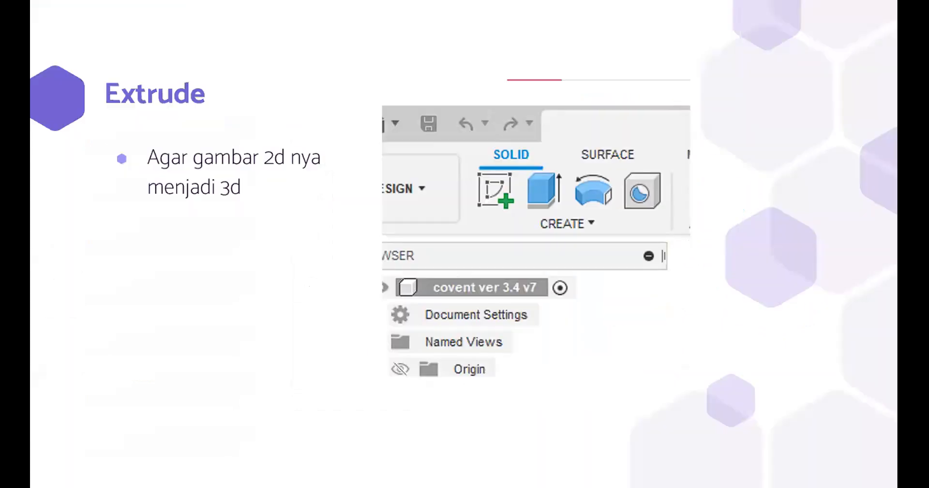
Change the extruded body's thickness by offsetting its large top face with Press Pull.
left_click(686, 283)
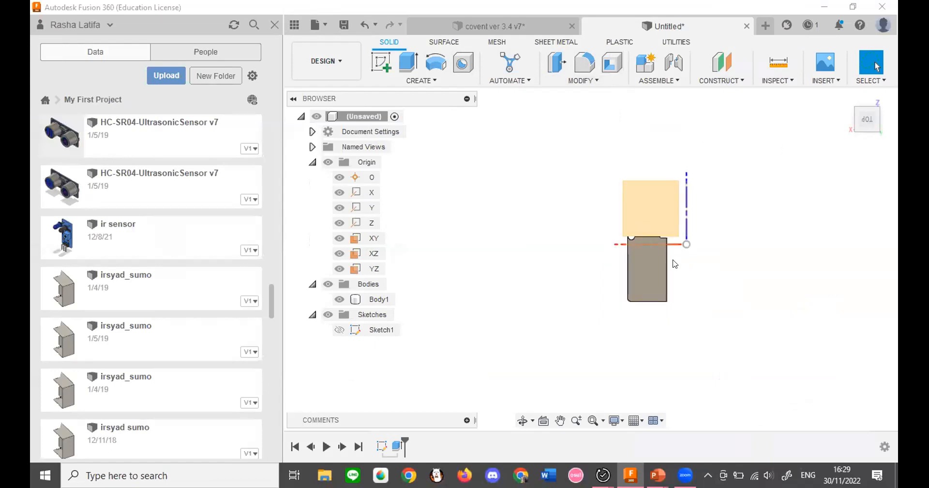
scroll(677, 263, "up", 4)
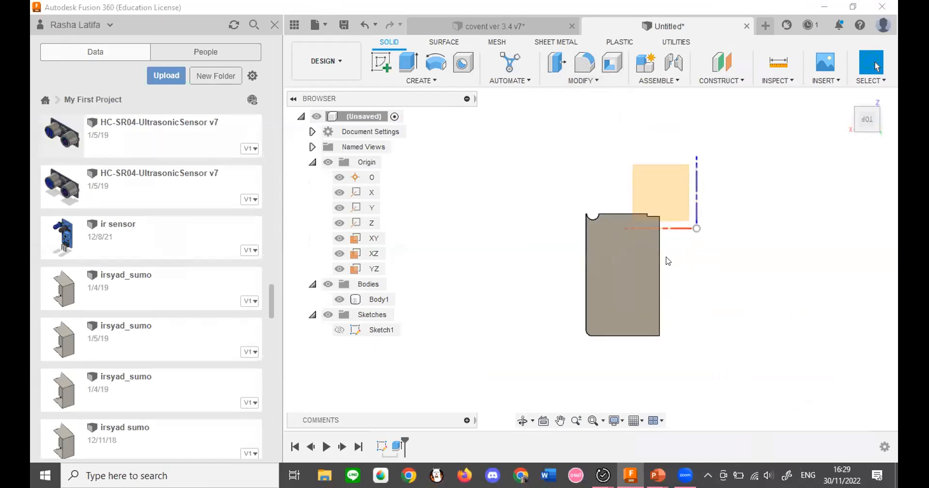
left_click(562, 66)
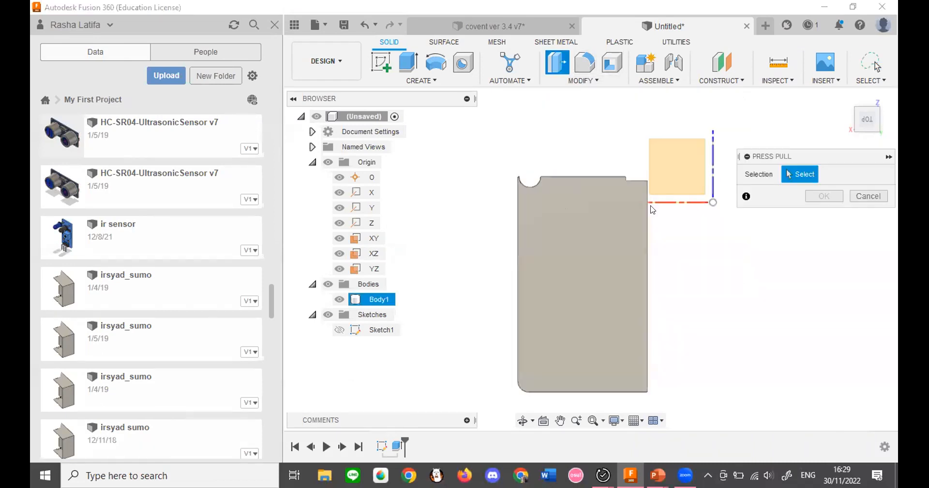
left_click(864, 121)
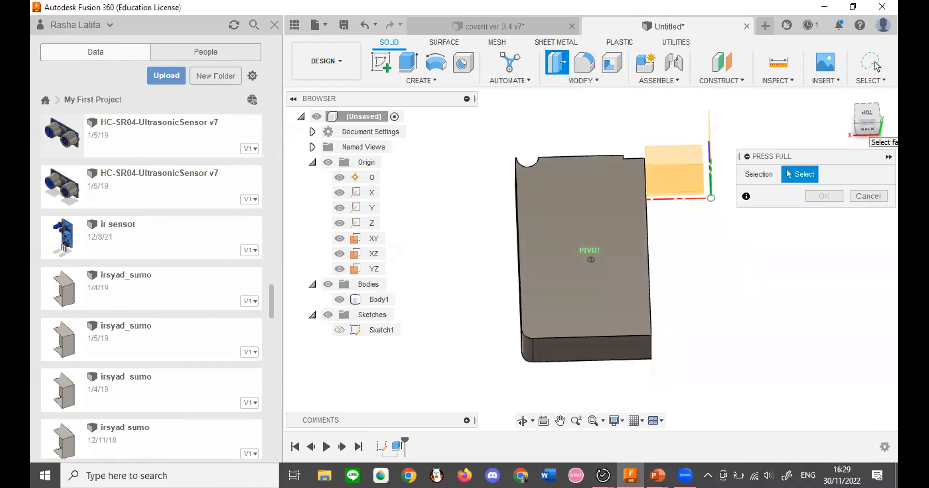
left_click(634, 204)
scroll(619, 237, "up", 2)
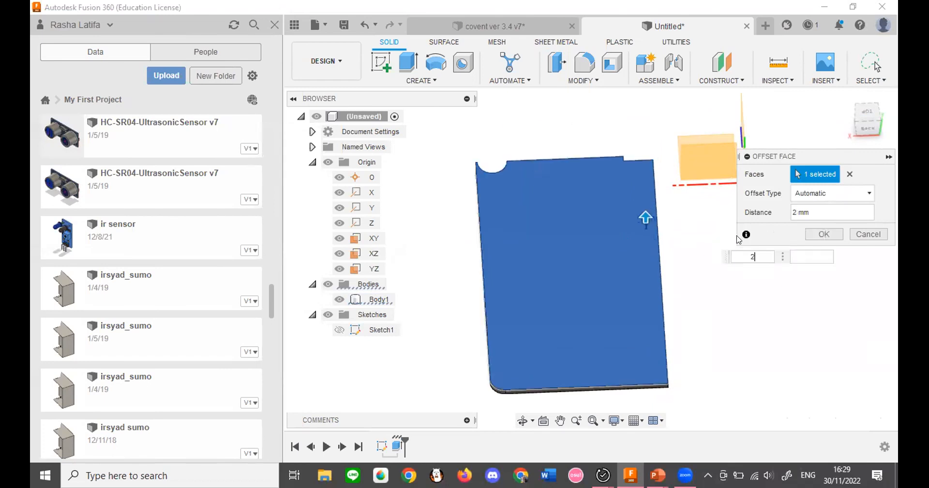
key("Return")
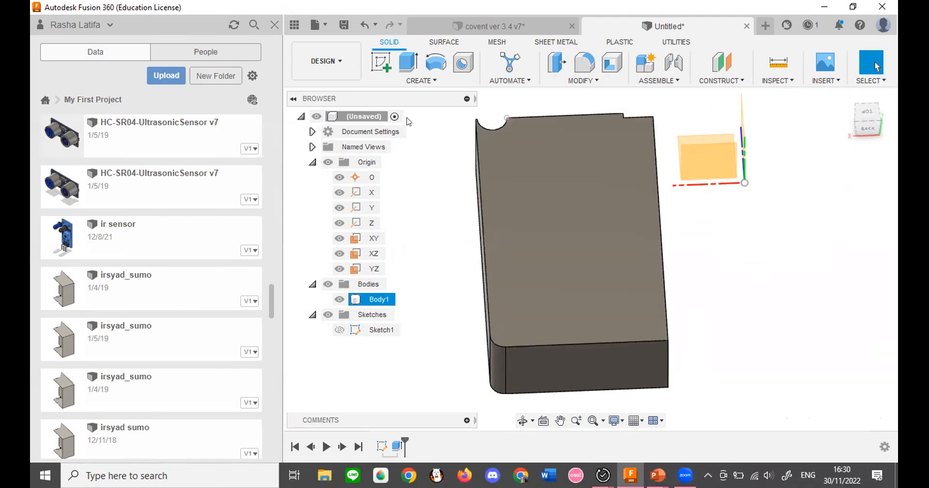
left_click(692, 133)
left_click(484, 187)
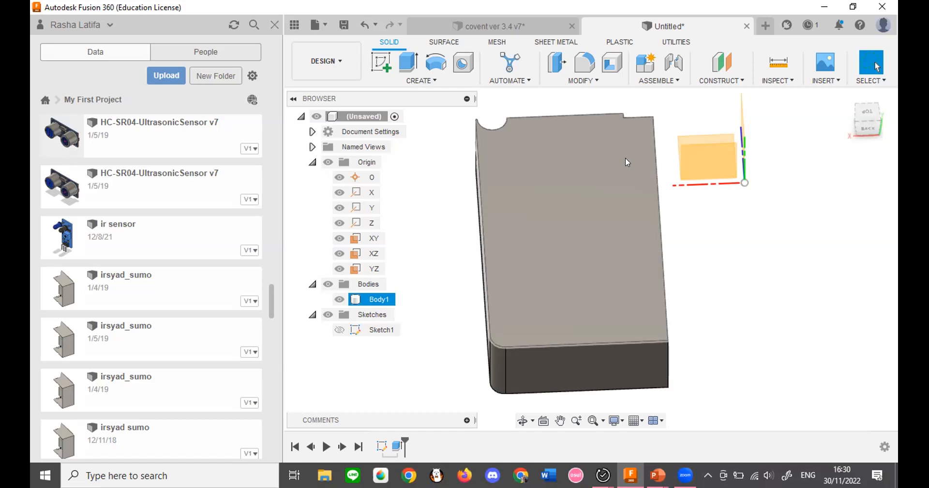
Try a 10 mm extrusion of the body's top face and undo it together with the face offset.
left_click(409, 65)
left_click(599, 182)
type("10")
key("Return")
key("ctrl+z")
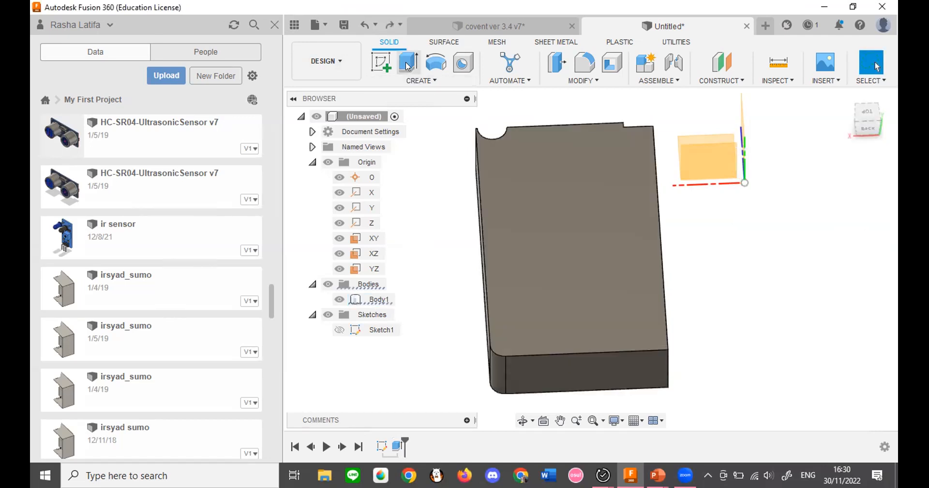
Try a 5 mm extrusion of the body's top face with the Join, Cut and Intersect operations, and cancel it.
key("e")
left_click(531, 157)
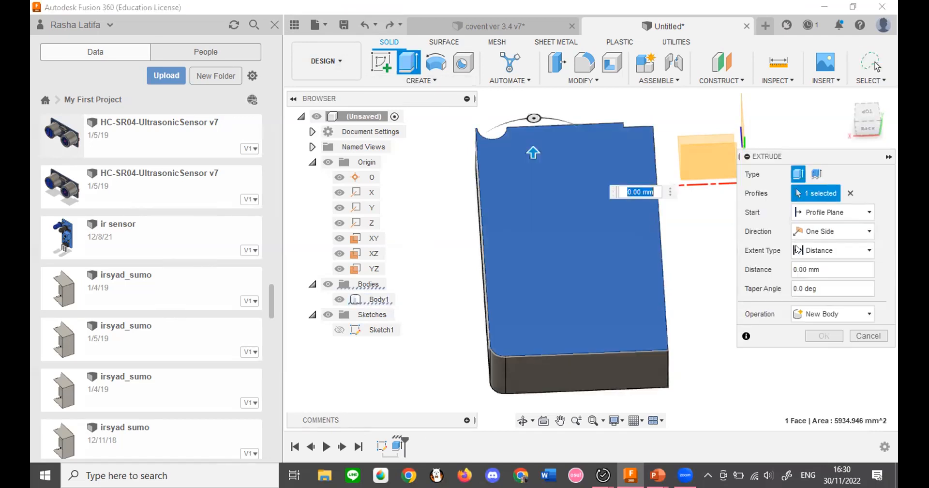
left_click(846, 318)
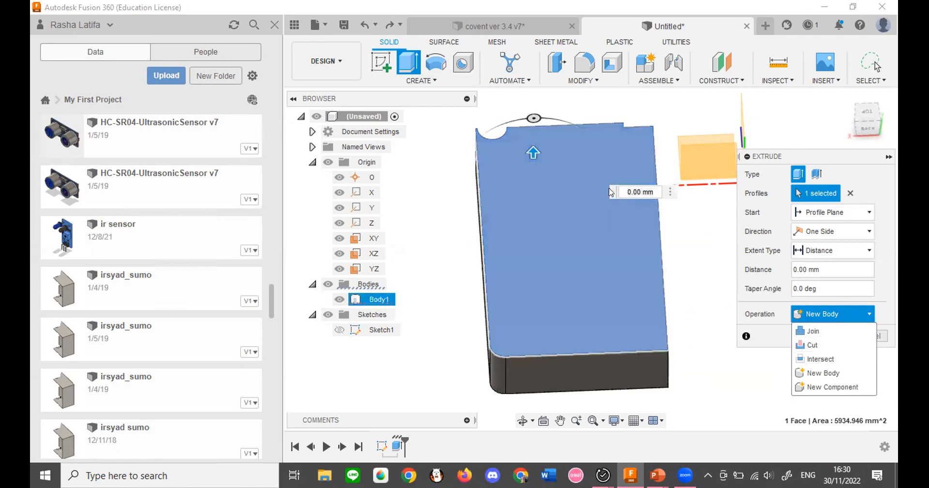
left_click(657, 183)
key("ctrl+a")
type("5")
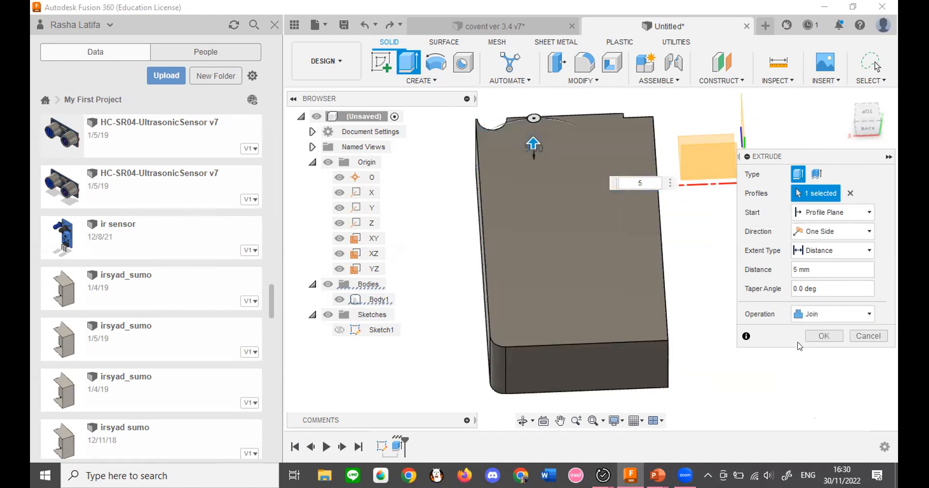
left_click(839, 316)
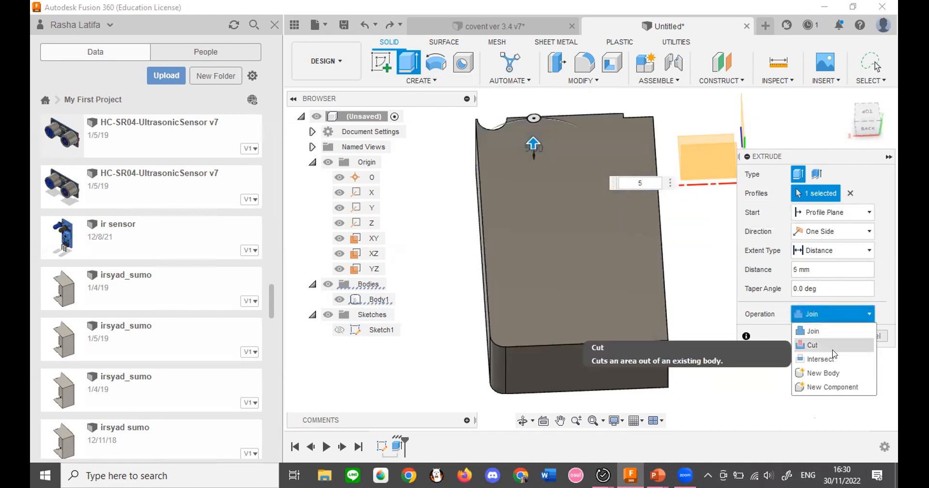
left_click(832, 351)
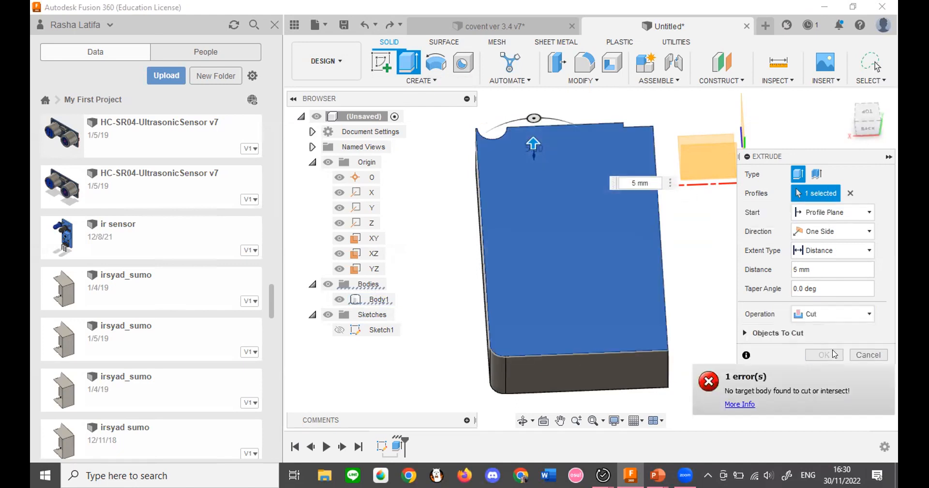
left_click(833, 314)
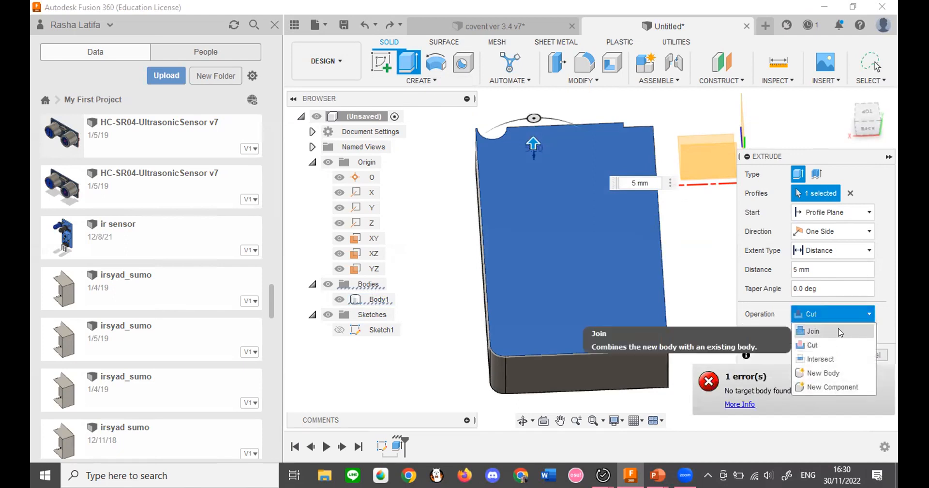
left_click(839, 329)
left_click(833, 314)
left_click(830, 355)
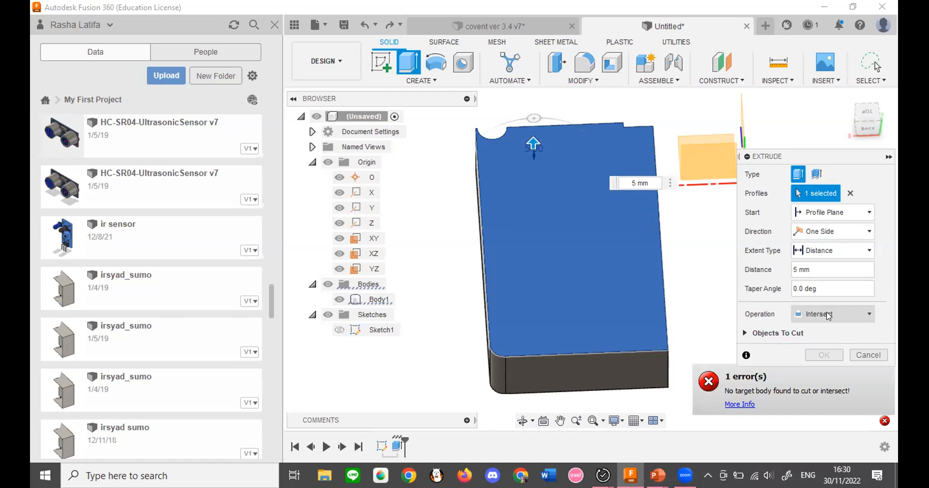
key("Escape")
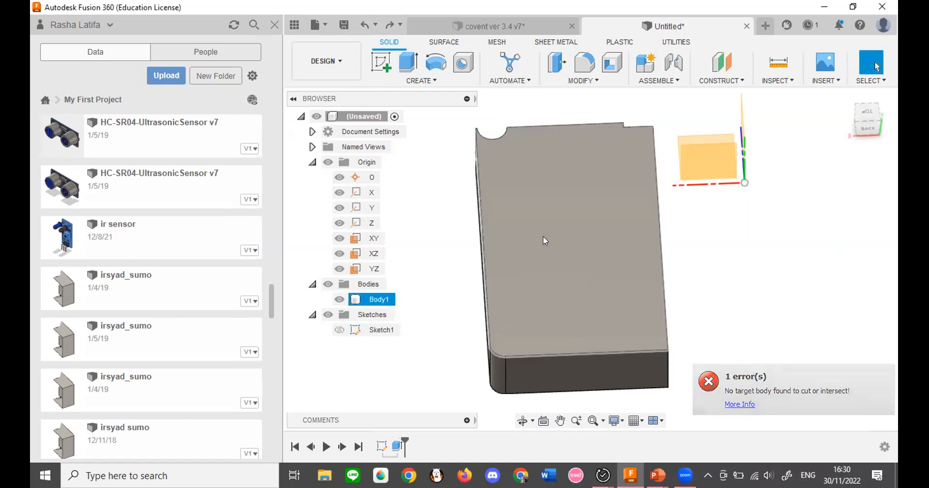
Extrude the body's top face by 5 mm as a new body.
left_click(562, 178)
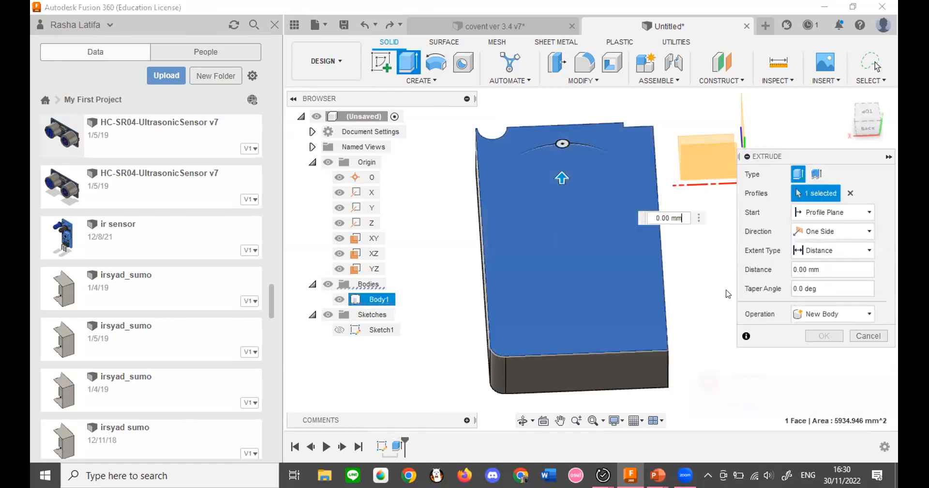
type("5")
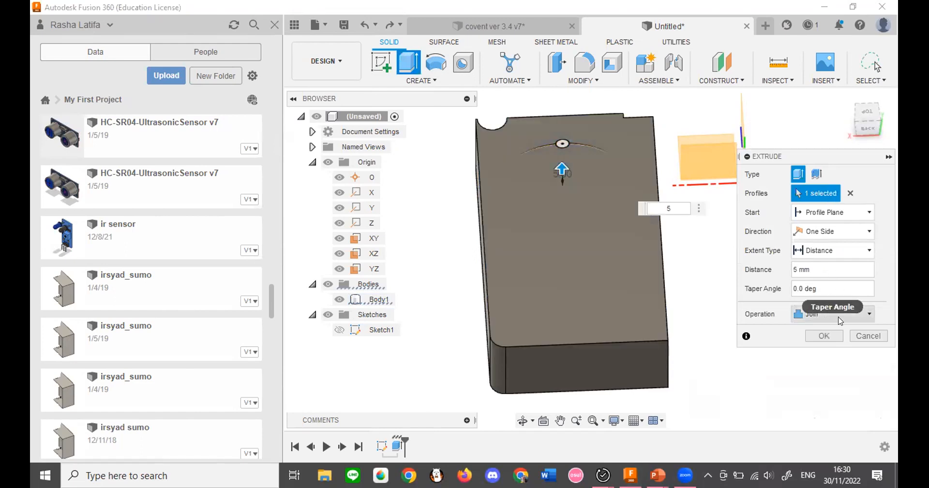
left_click(841, 315)
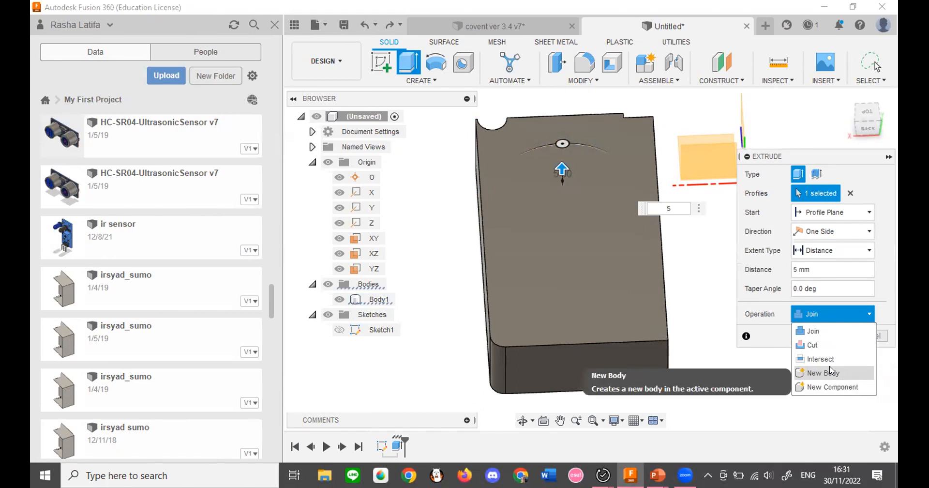
left_click(830, 373)
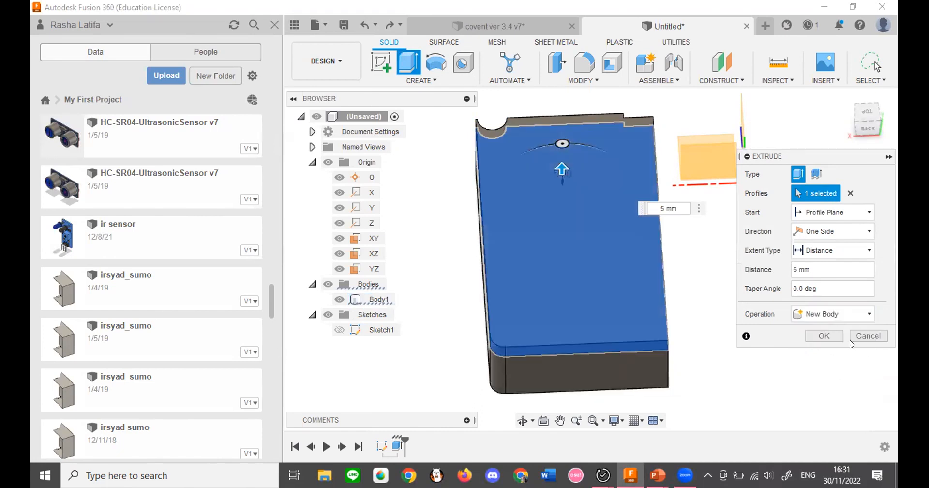
left_click(823, 336)
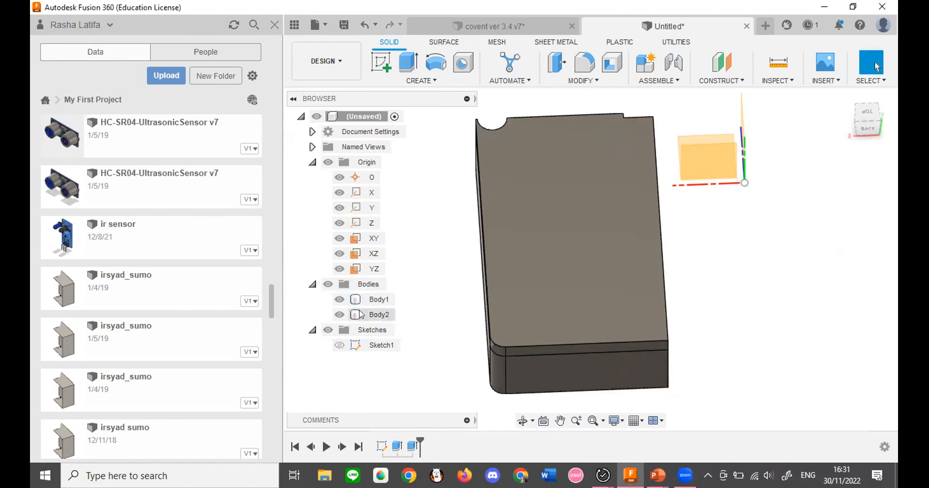
Hide and show Body2 to check it as a body separate from Body1.
left_click(339, 314)
left_click(340, 314)
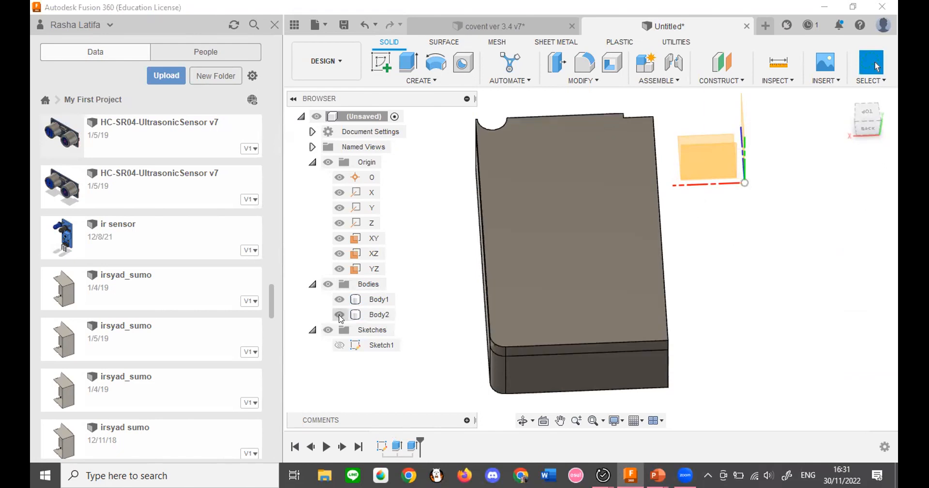
left_click(339, 314)
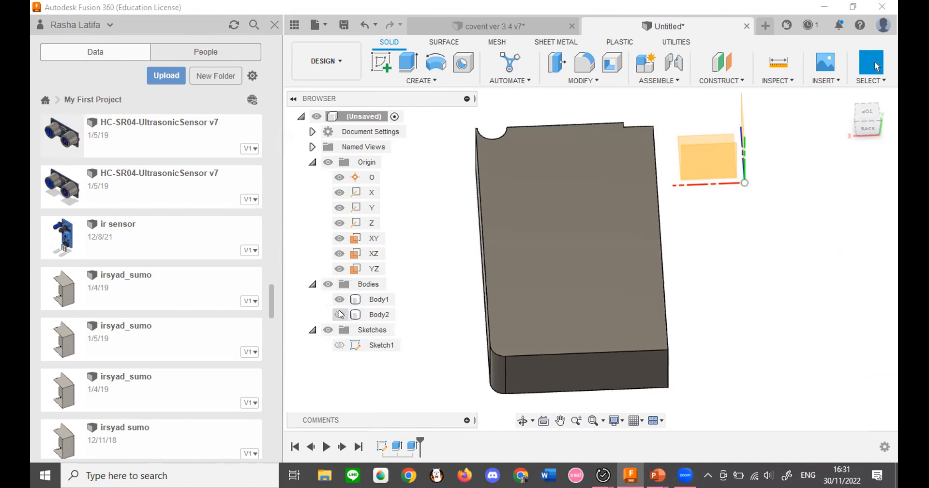
left_click(339, 315)
left_click(346, 310)
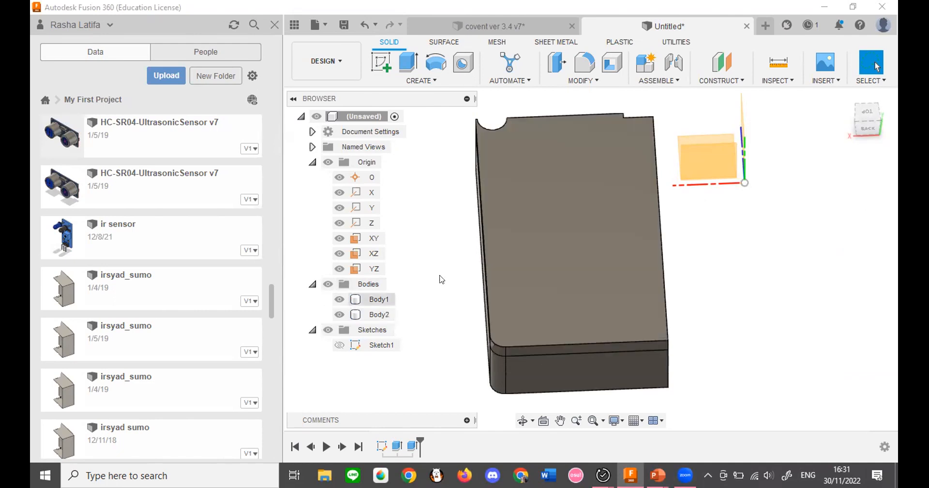
Set up a 5 mm fillet on Body2's top edge chain running along the long side and around the rounded corner.
scroll(675, 310, "up", 3)
scroll(674, 305, "down", 5)
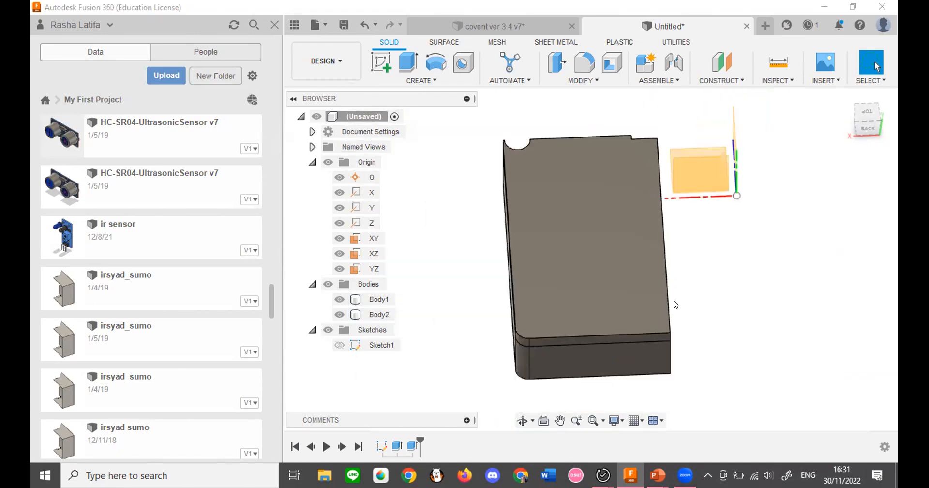
scroll(604, 207, "up", 3)
scroll(543, 172, "down", 2)
key("f")
scroll(463, 261, "up", 5)
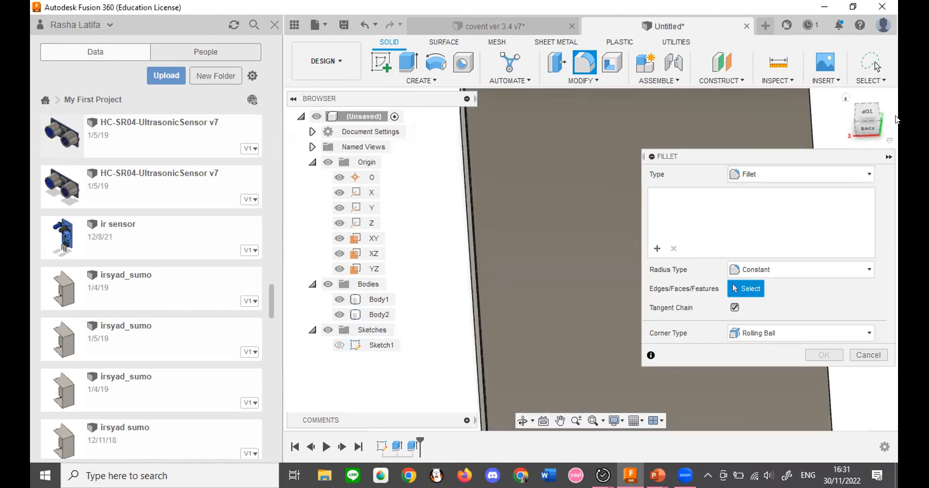
left_click_drag(861, 116, 888, 125)
scroll(514, 244, "up", 3)
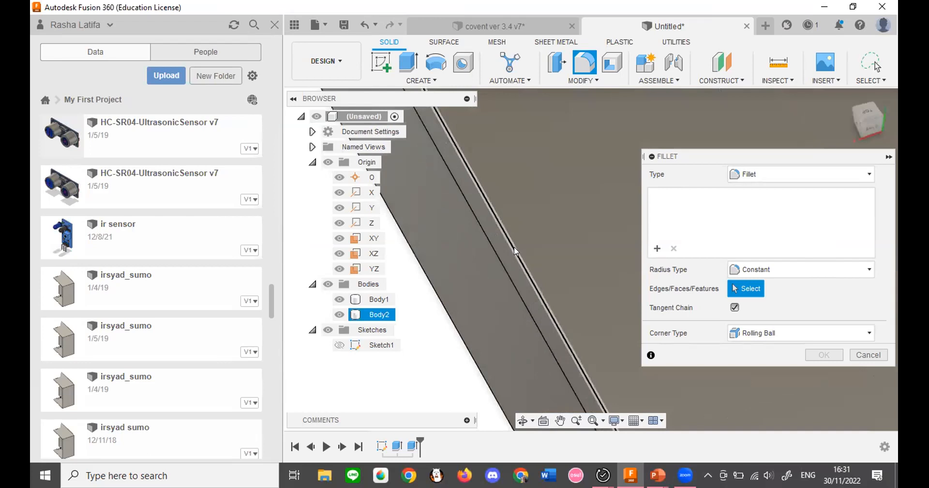
left_click(514, 250)
scroll(505, 242, "down", 5)
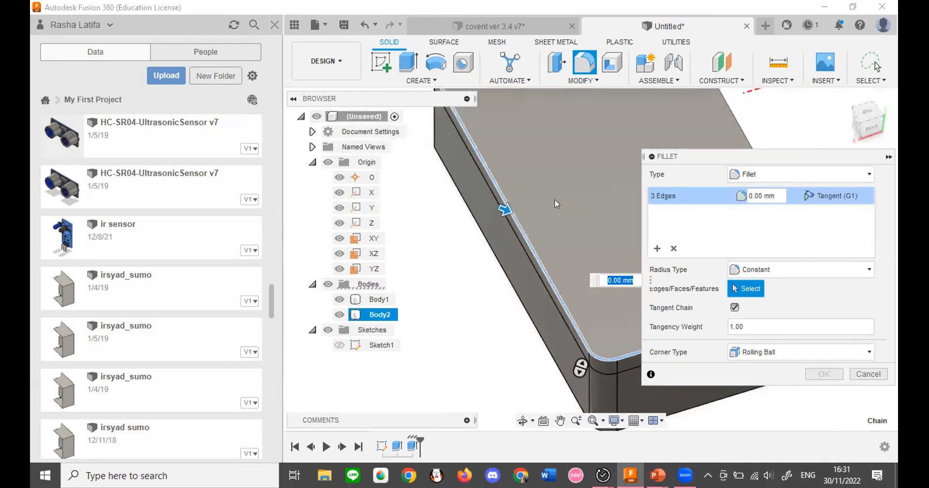
type("5")
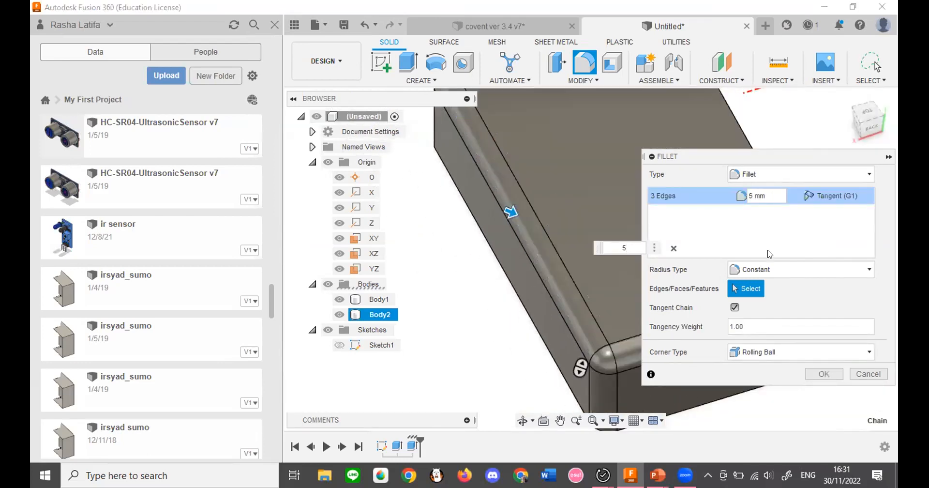
Set the fillet radius to 3 mm and apply the fillet to Body2's top edges.
left_click_drag(868, 130, 852, 117)
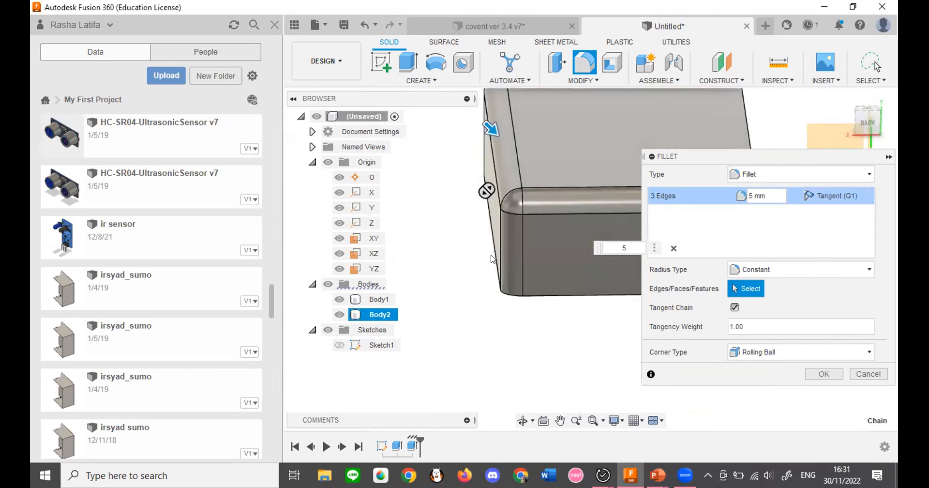
scroll(512, 335, "down", 3)
scroll(549, 248, "up", 4)
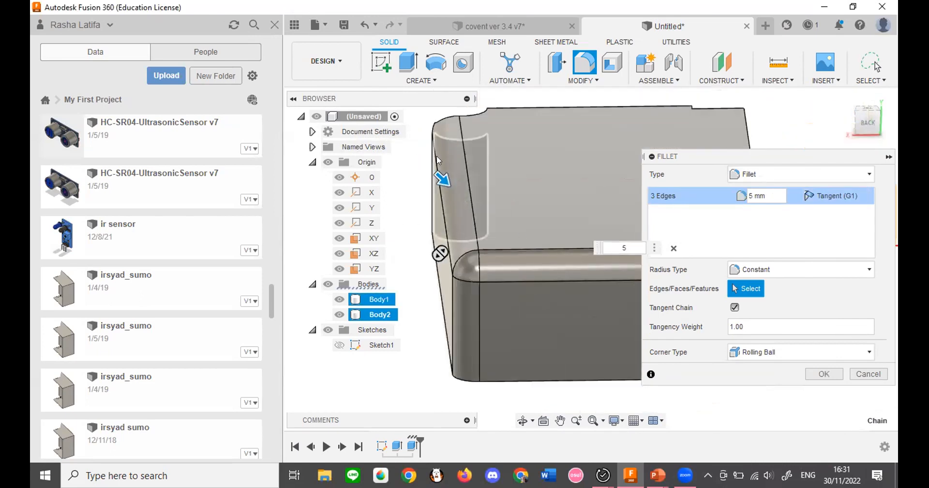
scroll(437, 155, "up", 2)
scroll(454, 193, "down", 1)
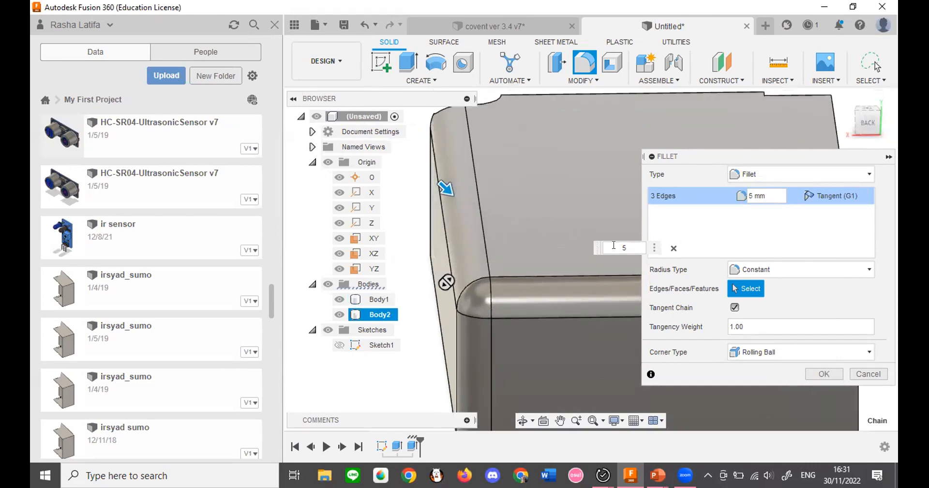
key("Return")
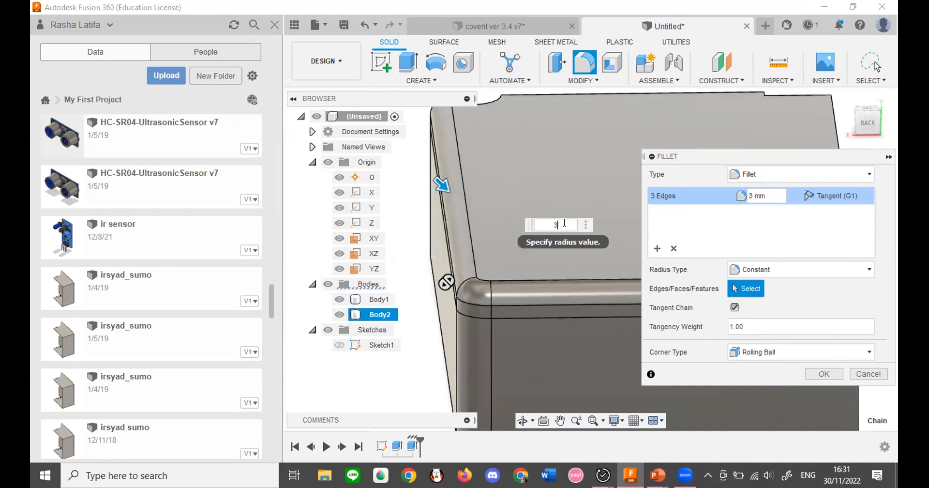
left_click(823, 373)
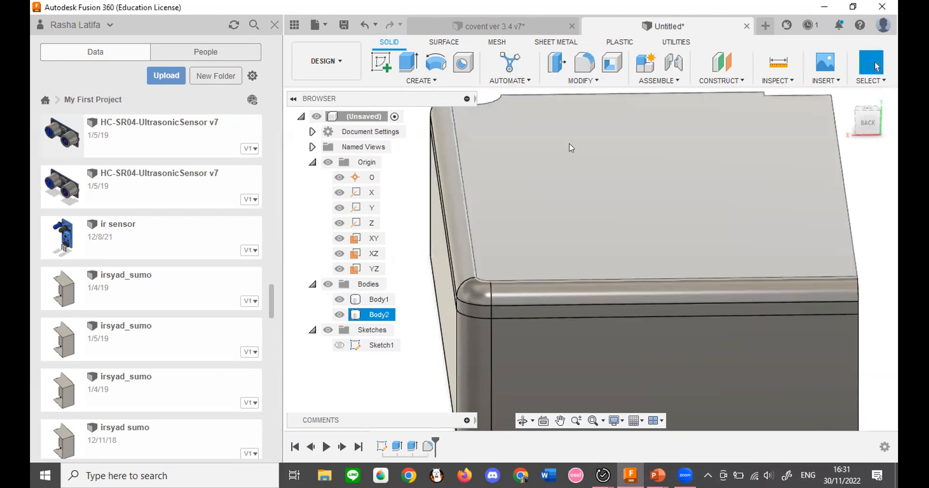
Chamfer the long bottom edge of Body1's left side with an equal distance of 3 mm.
scroll(571, 212, "down", 2)
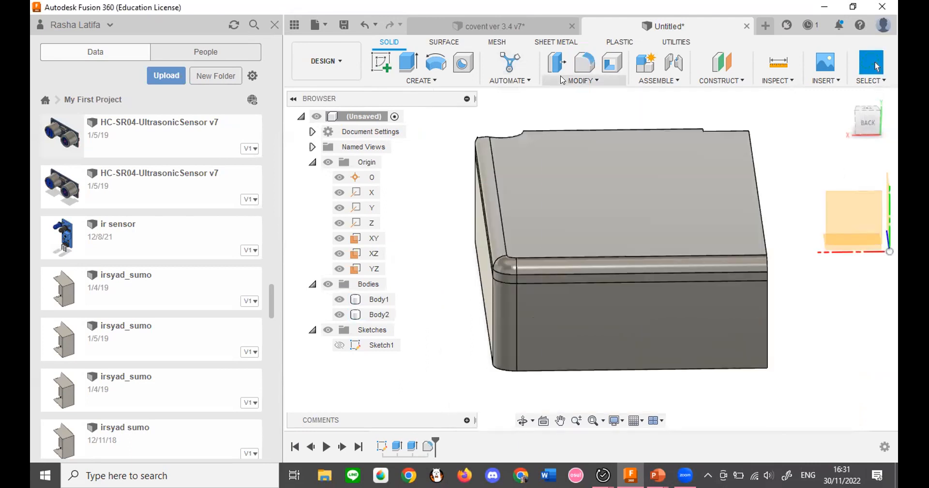
left_click(582, 80)
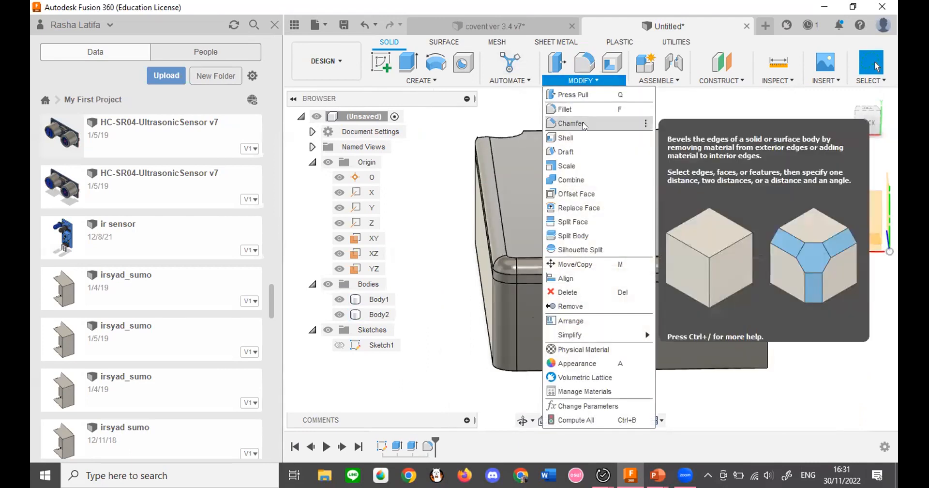
left_click(583, 125)
left_click(864, 133)
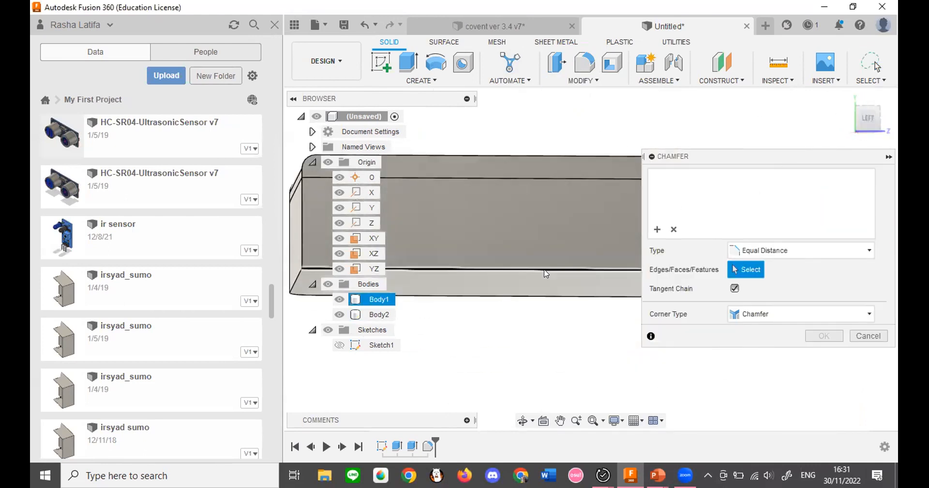
left_click(545, 270)
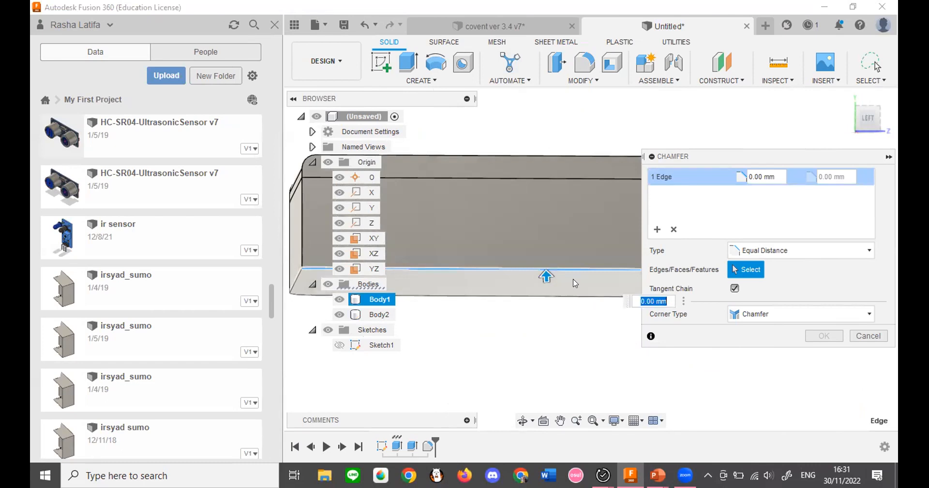
type("3")
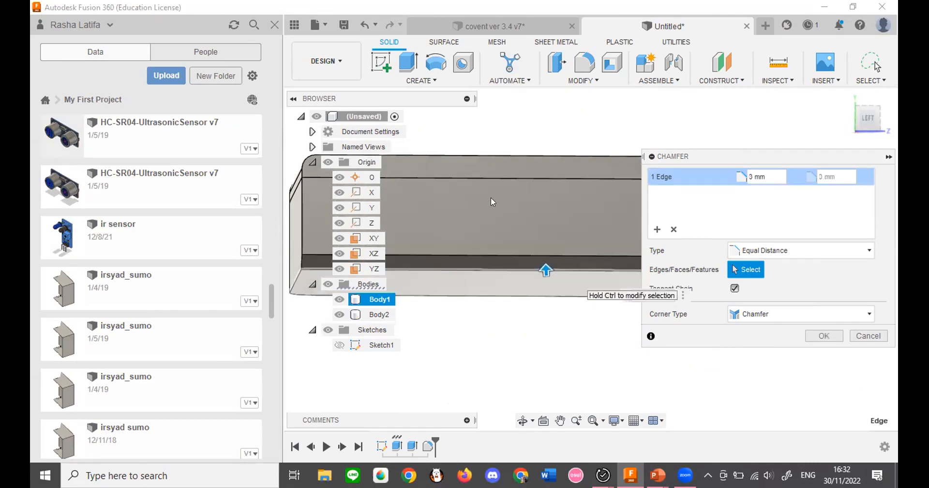
middle_click_drag(590, 261, 639, 274, "shift")
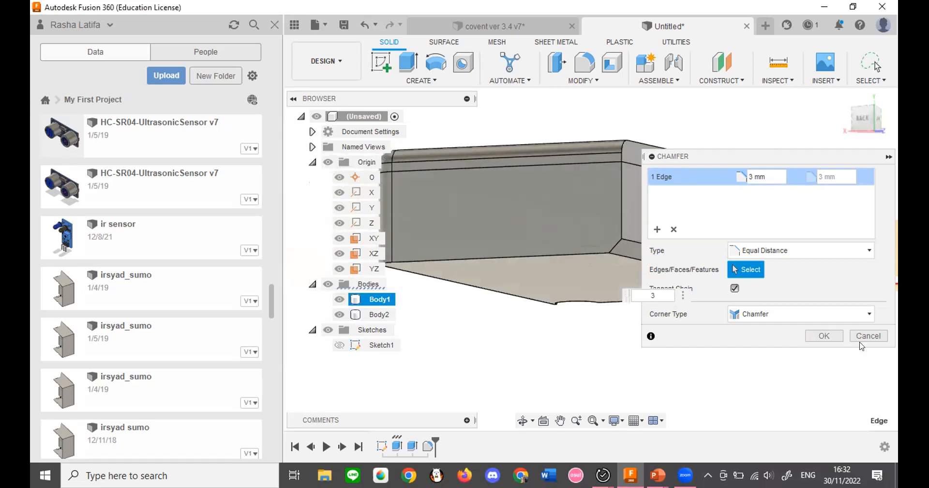
left_click(824, 335)
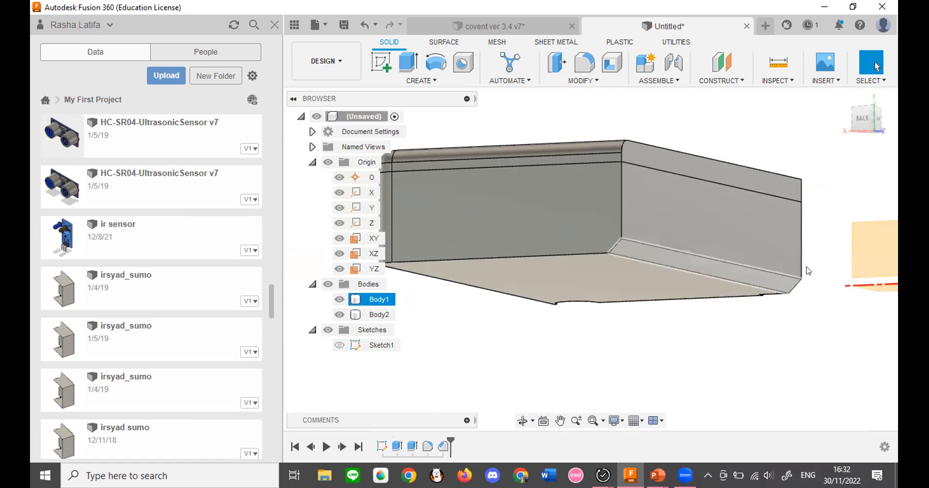
scroll(776, 253, "down", 3)
scroll(737, 247, "up", 4)
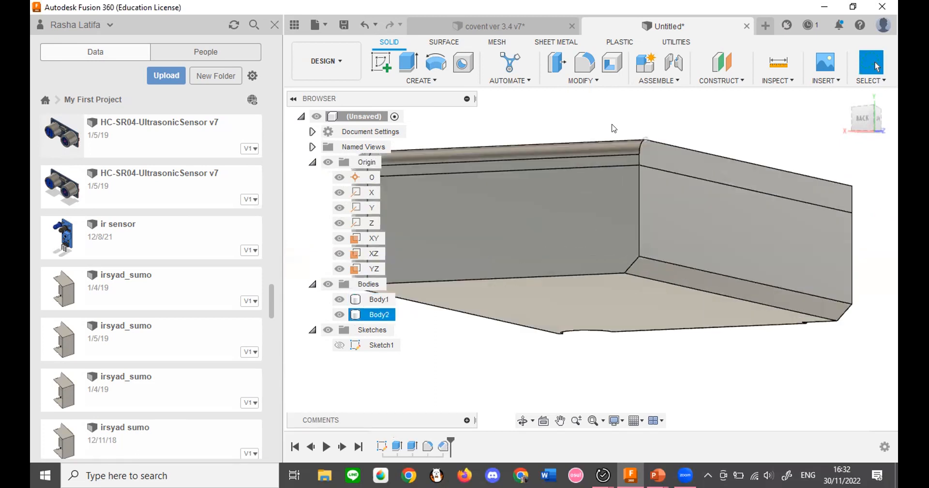
left_click(583, 81)
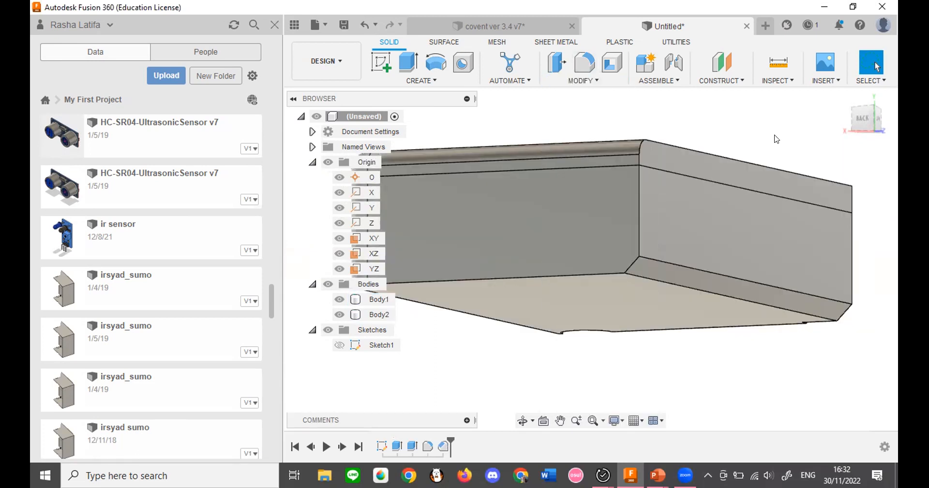
Undo the last chamfer and fillet, and hide Body2 to expose Body1.
key("ctrl+z")
key("ctrl+z")
left_click(583, 80)
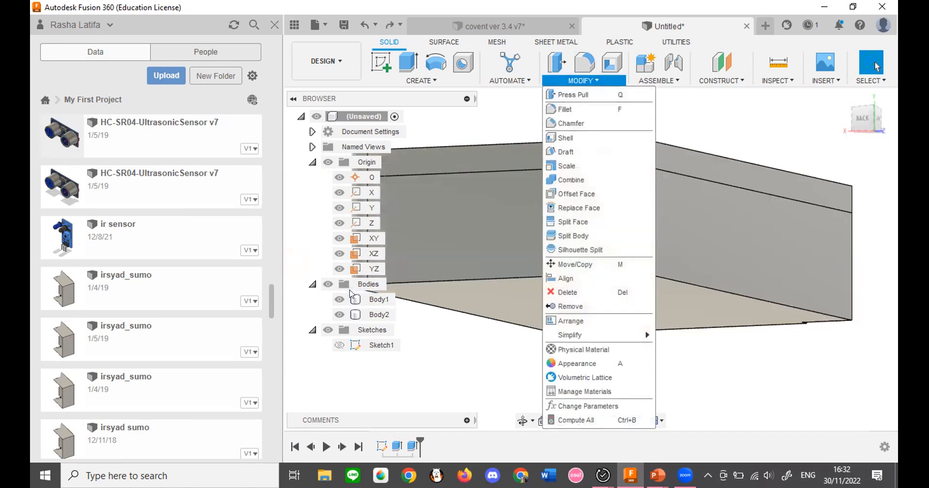
left_click(339, 314)
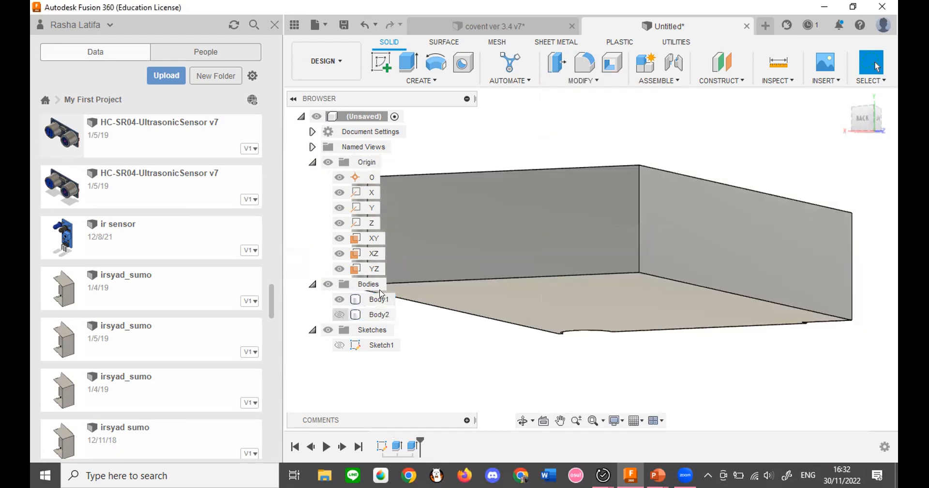
Set up a Shell on Body1 that opens its top face, with an inside thickness of 5 mm.
left_click(613, 64)
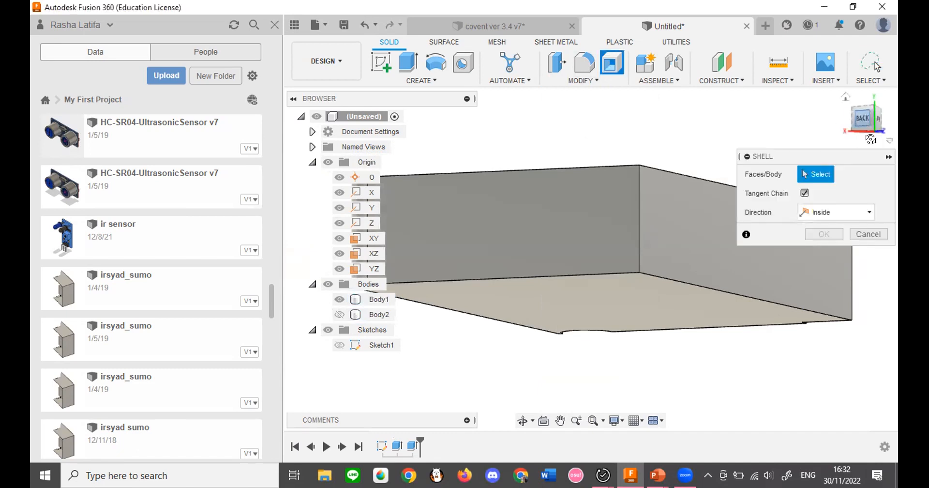
left_click(860, 124)
left_click(619, 152)
scroll(570, 199, "down", 1)
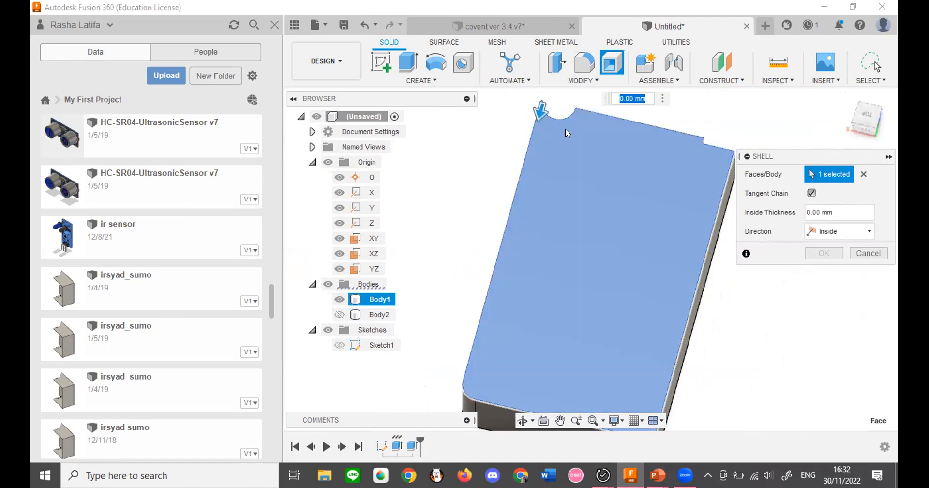
left_click_drag(541, 111, 534, 134)
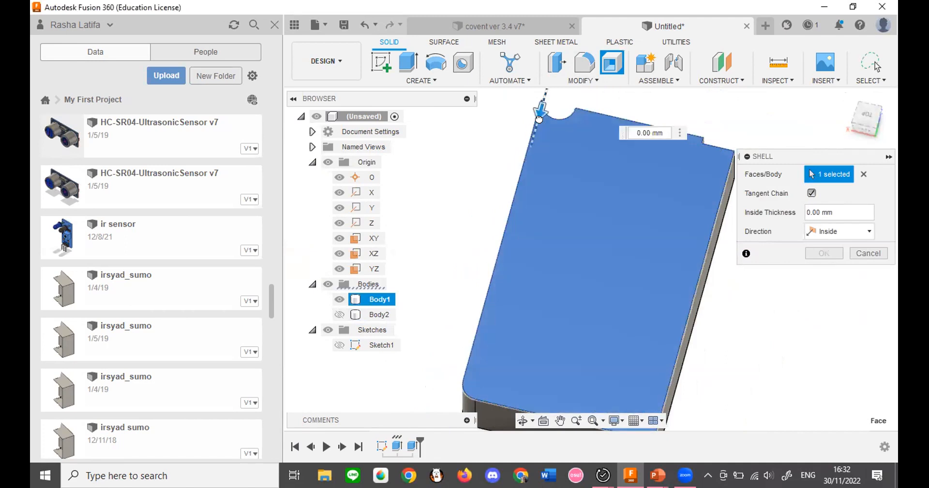
mouse_move(849, 119)
left_mouse_down()
mouse_move(849, 109)
mouse_move(853, 130)
mouse_move(844, 115)
mouse_move(847, 127)
mouse_move(856, 120)
left_mouse_up()
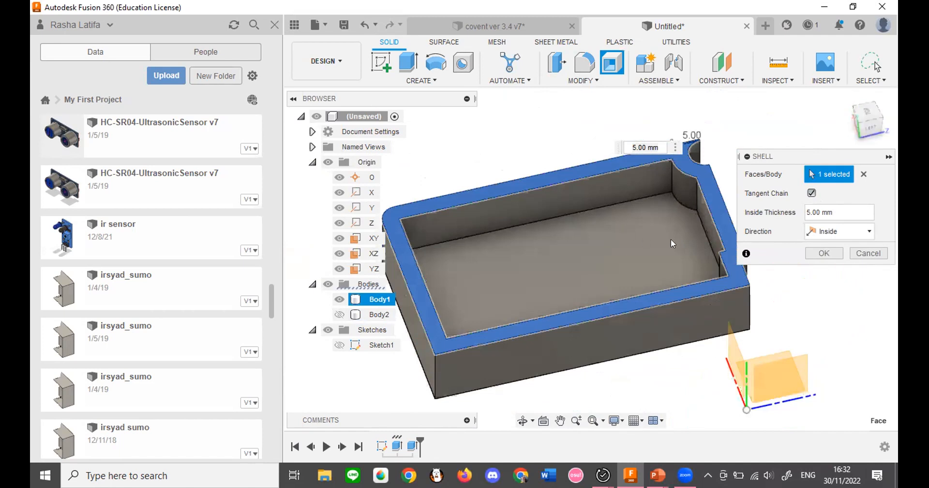
Try inside thicknesses of 1 mm and 5 mm for Body1's shell to compare the walls.
double_click(639, 147)
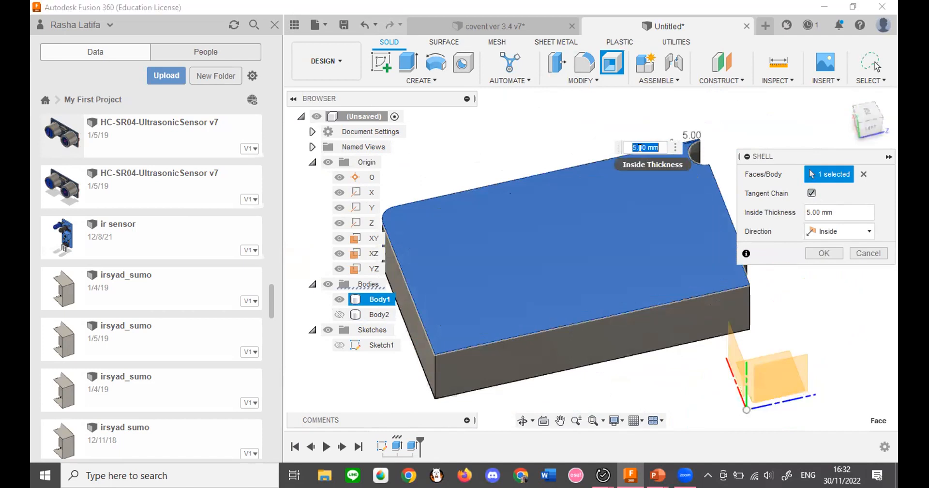
type("1")
scroll(480, 193, "up", 5)
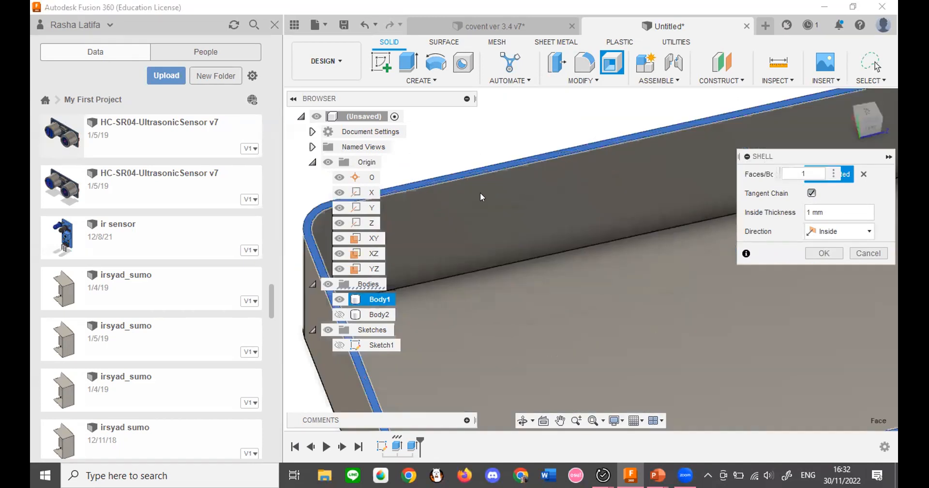
scroll(566, 210, "down", 6)
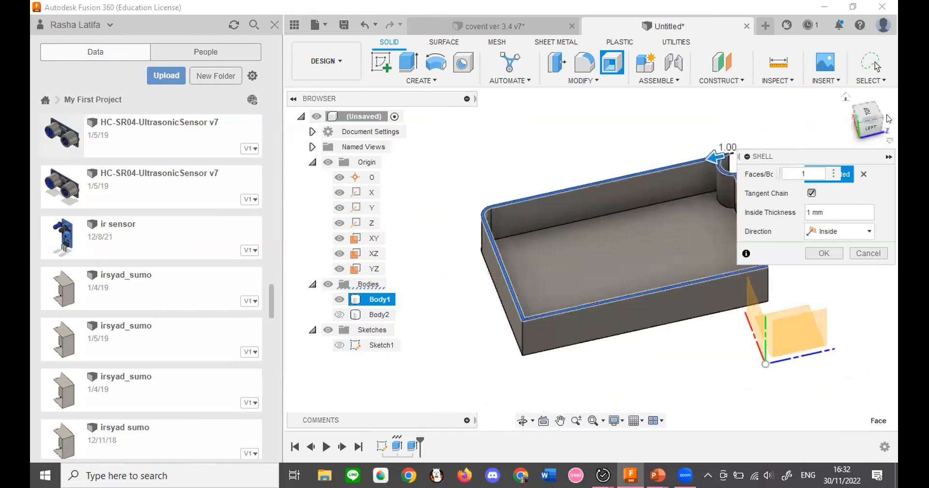
left_click(871, 127)
left_click_drag(867, 131, 801, 157)
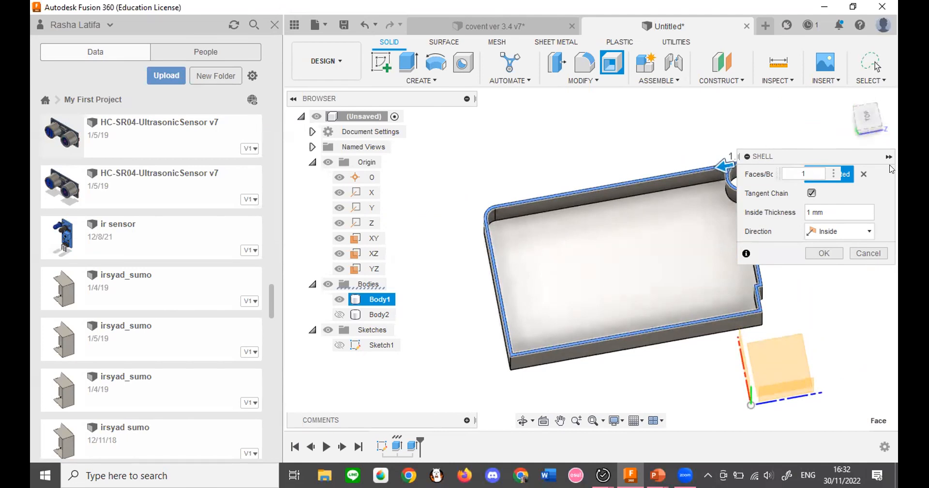
left_click_drag(869, 123, 801, 139)
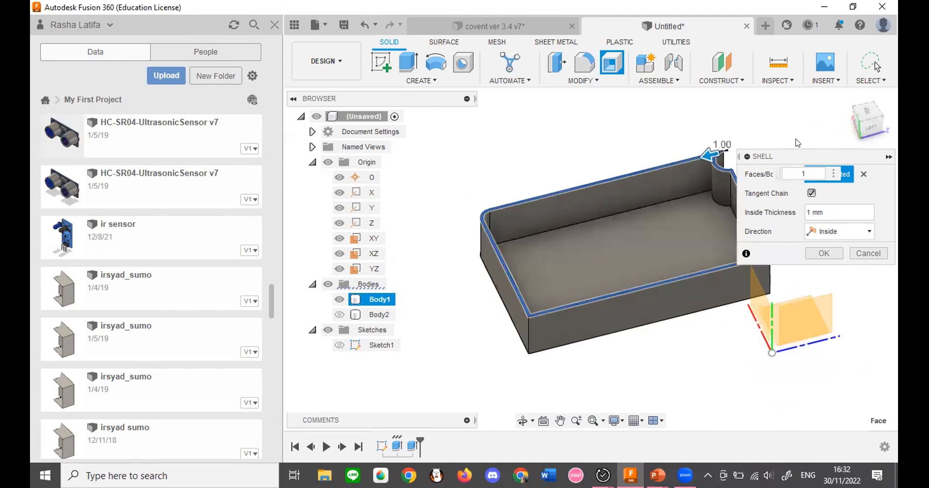
type("5")
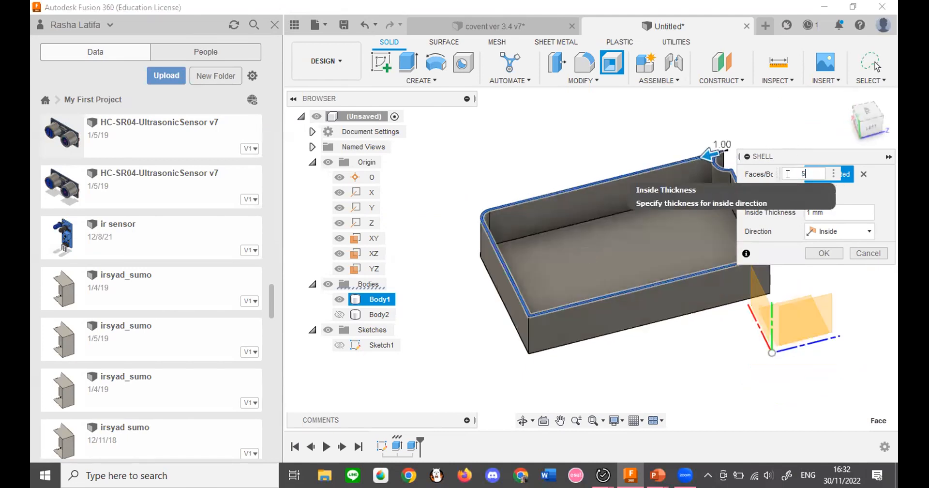
left_click_drag(830, 187, 745, 188)
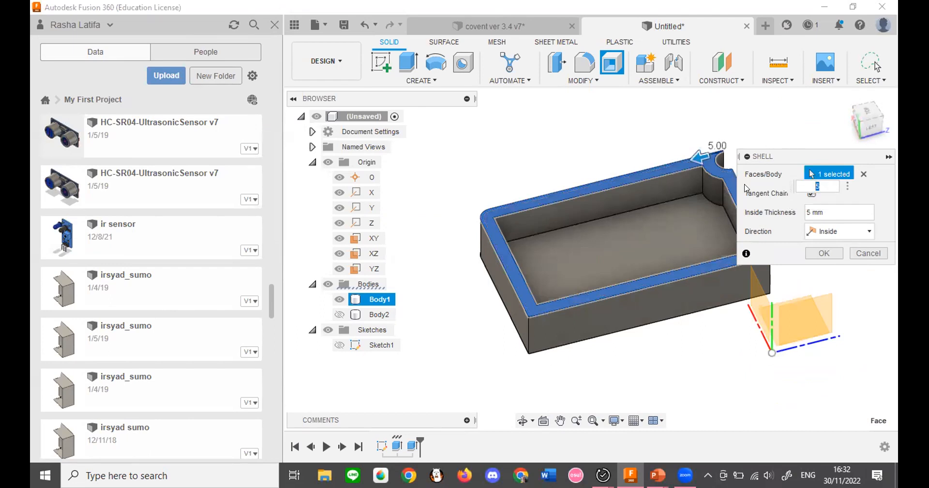
Set the shell's inside thickness to 3 mm and apply it to Body1, leaving Body2 hidden.
type("3")
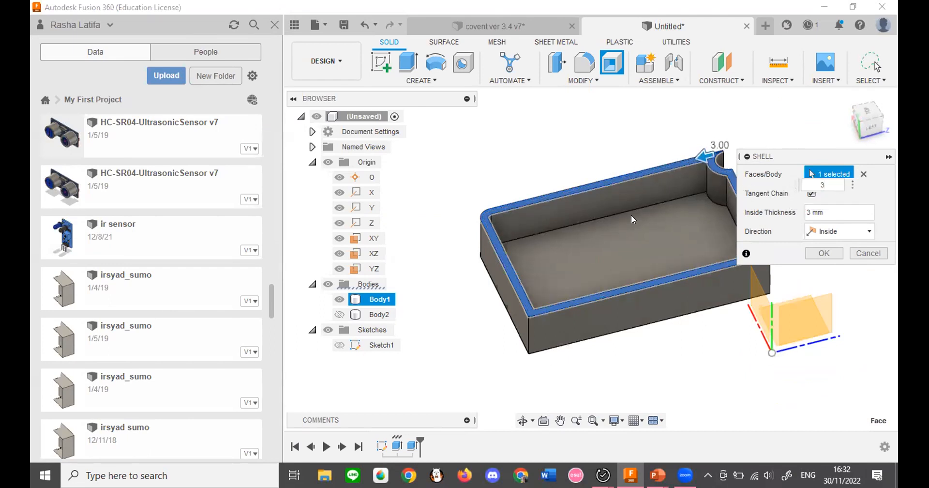
scroll(631, 213, "up", 3)
left_click(823, 253)
left_click(879, 106)
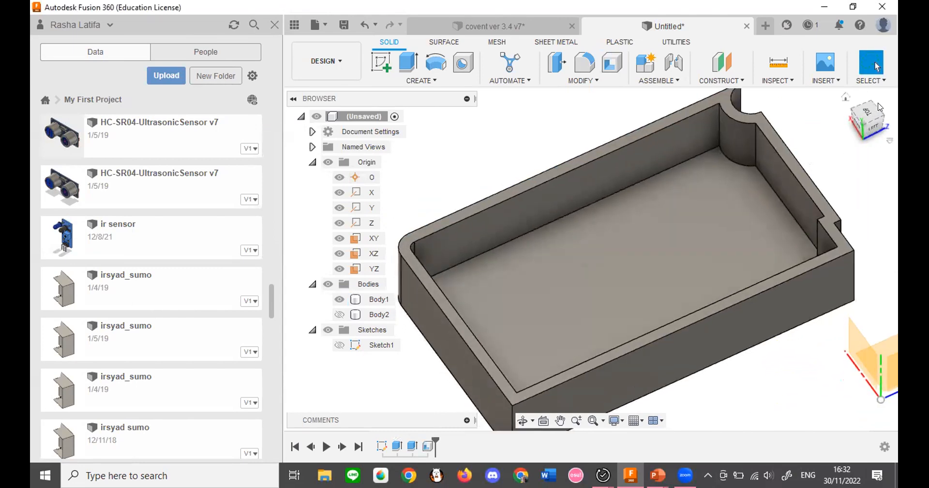
left_click(339, 314)
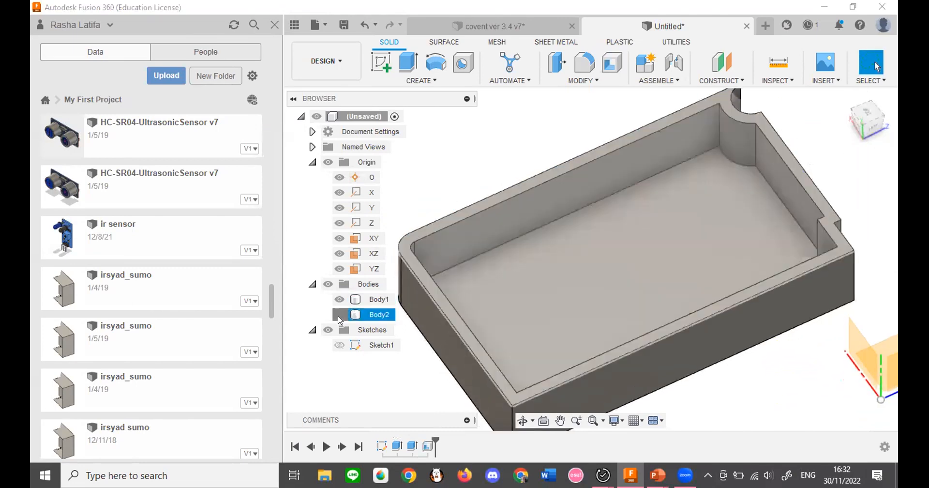
left_click(340, 314)
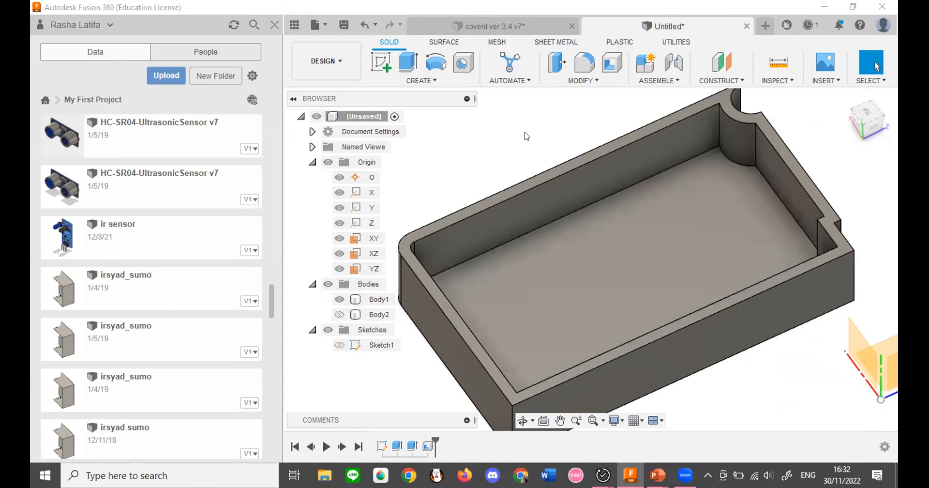
Try scaling Body1 uniformly by a factor of 1.462.
left_click(613, 76)
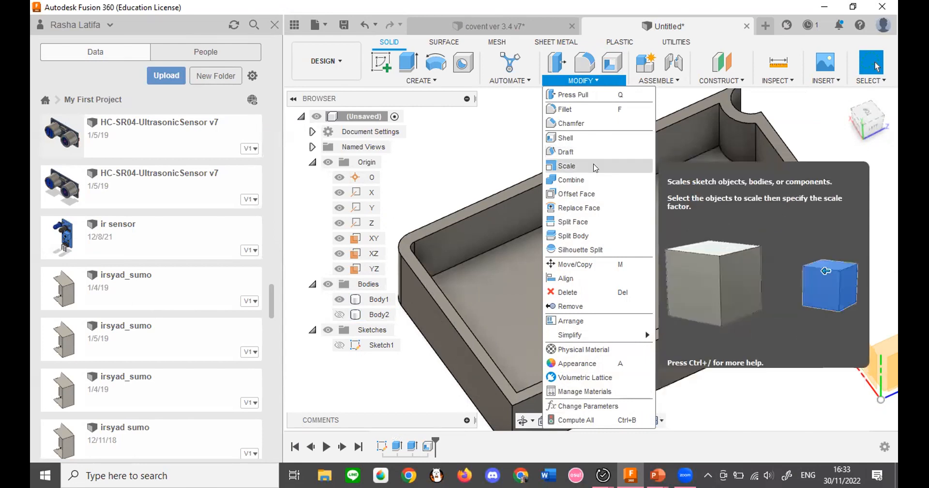
left_click(594, 165)
left_click(603, 149)
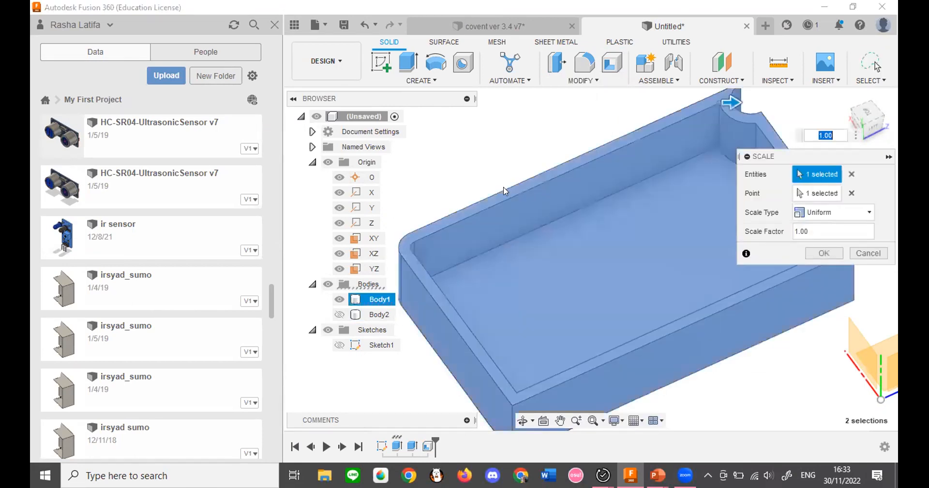
scroll(724, 137, "down", 2)
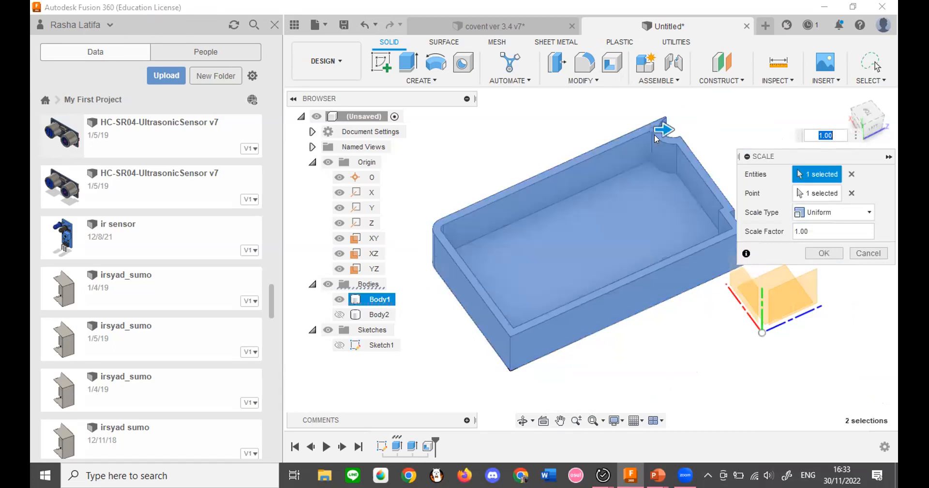
left_click_drag(657, 129, 588, 162)
left_click_drag(637, 145, 676, 129)
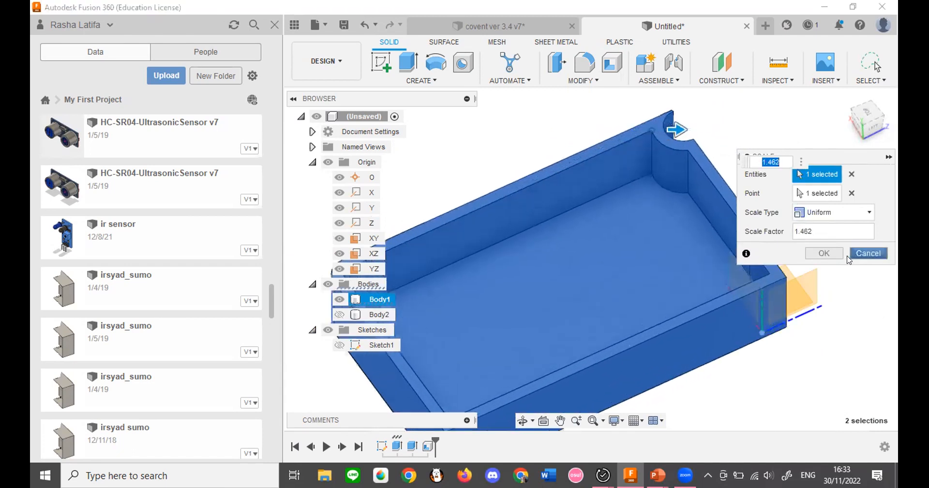
left_click(867, 253)
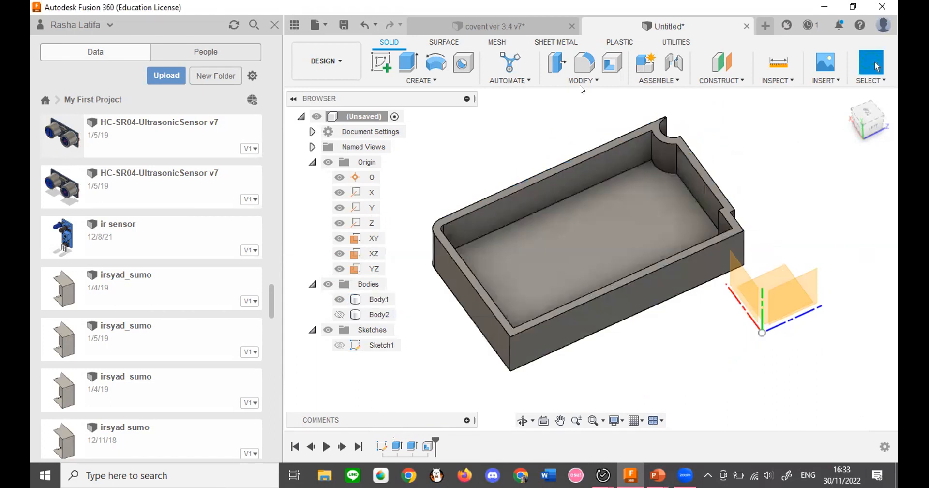
Show Body2 and combine it as the target body with Body1 as the tool body, using the Join operation.
left_click(585, 62)
left_click(583, 80)
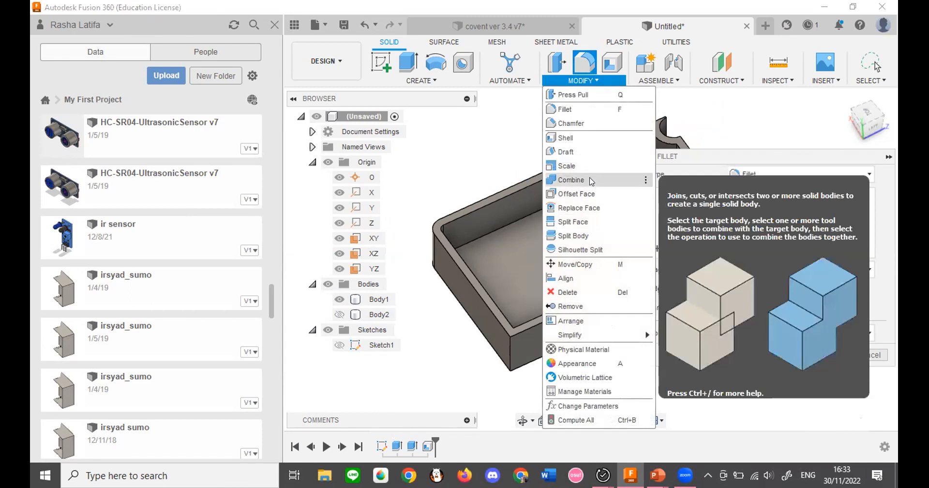
left_click(588, 180)
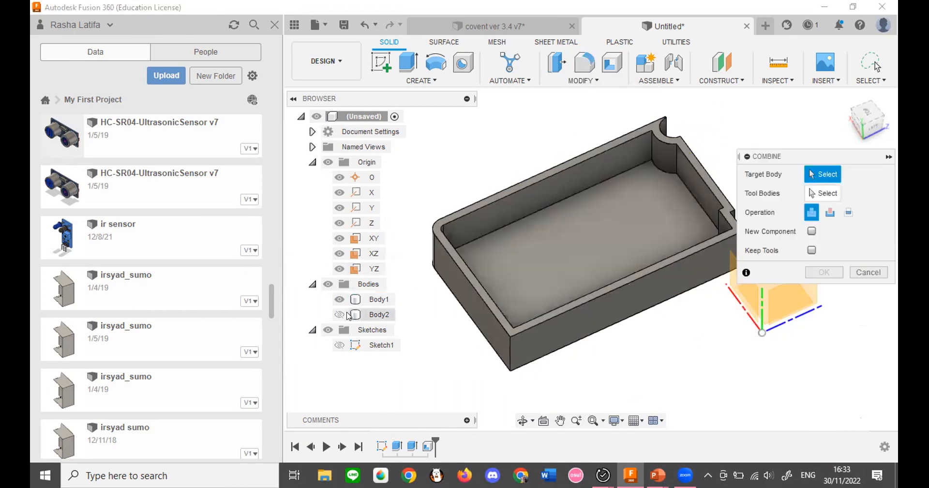
left_click(339, 315)
mouse_move(878, 126)
middle_mouse_down("shift")
mouse_move(865, 106)
mouse_move(858, 121)
middle_mouse_up("shift")
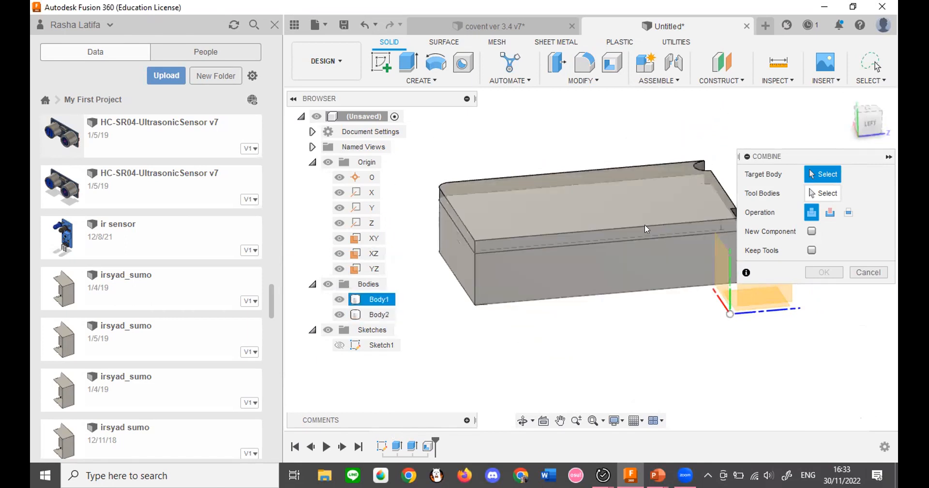
scroll(662, 248, "up", 3)
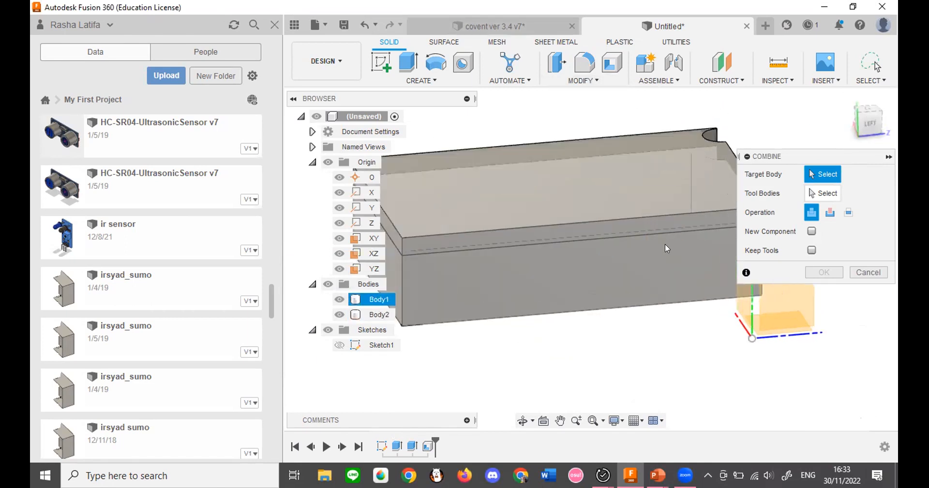
left_click(586, 182)
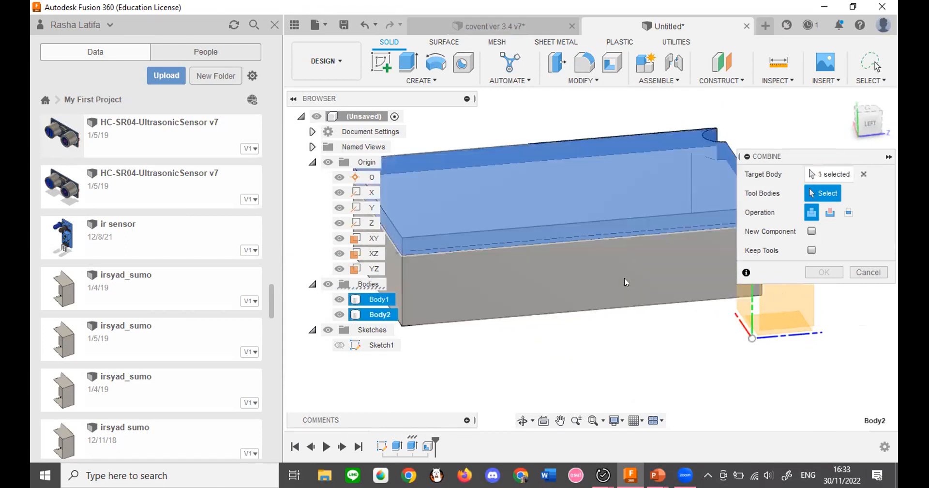
left_click(625, 277)
left_click(824, 272)
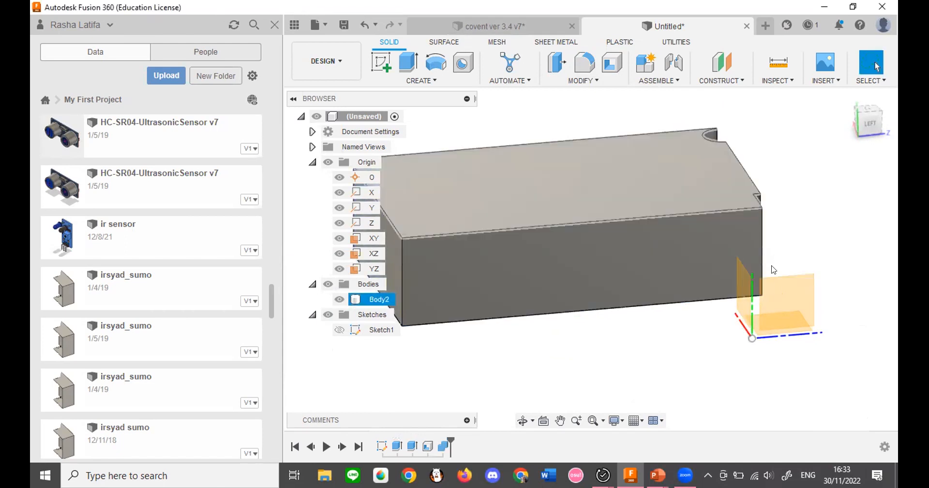
Undo and redo the combine to compare the separate bodies with the single joined body.
left_click(861, 132)
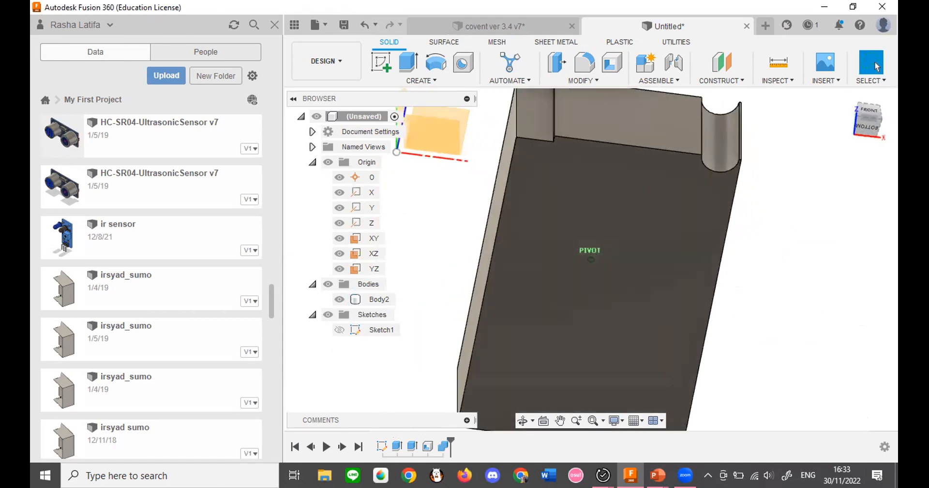
left_click(652, 168)
key("ctrl+z")
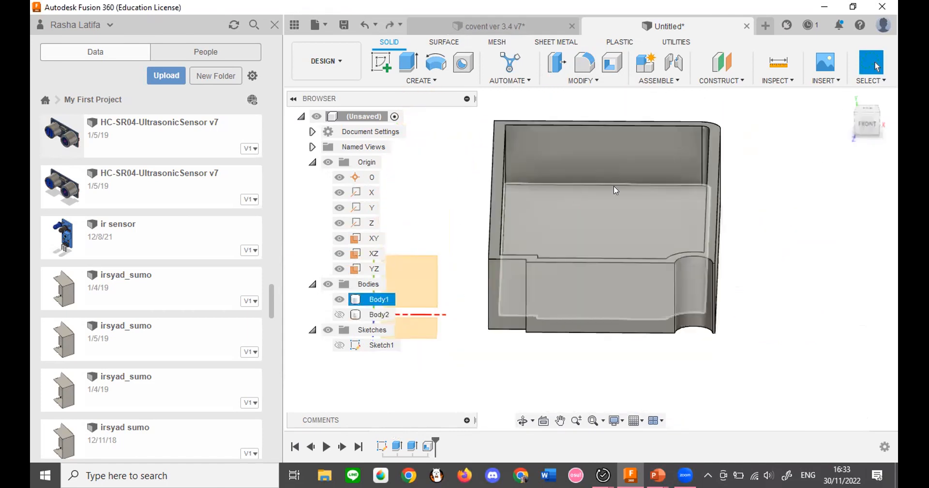
key("ctrl+y")
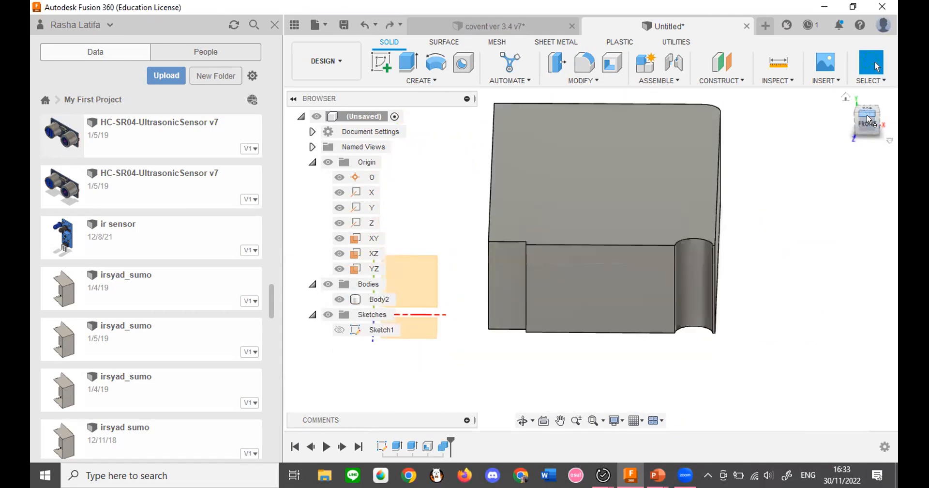
left_click_drag(862, 122, 643, 121)
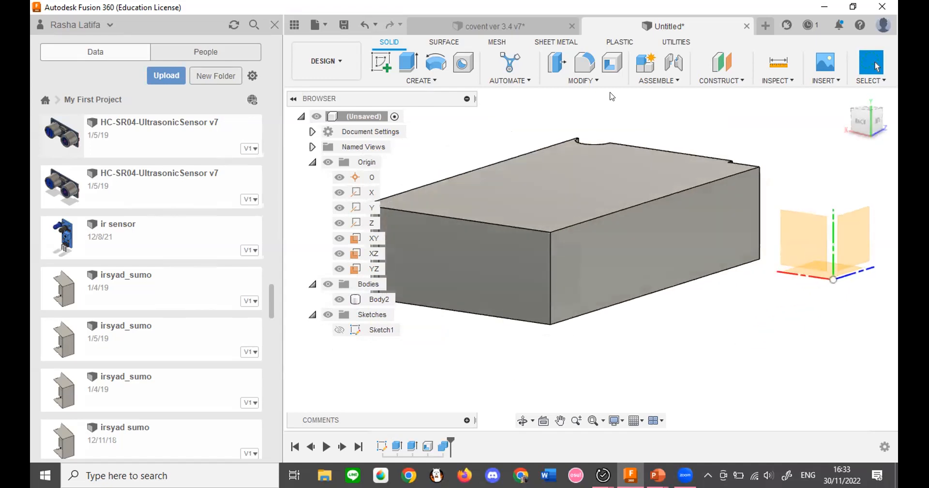
left_click(608, 82)
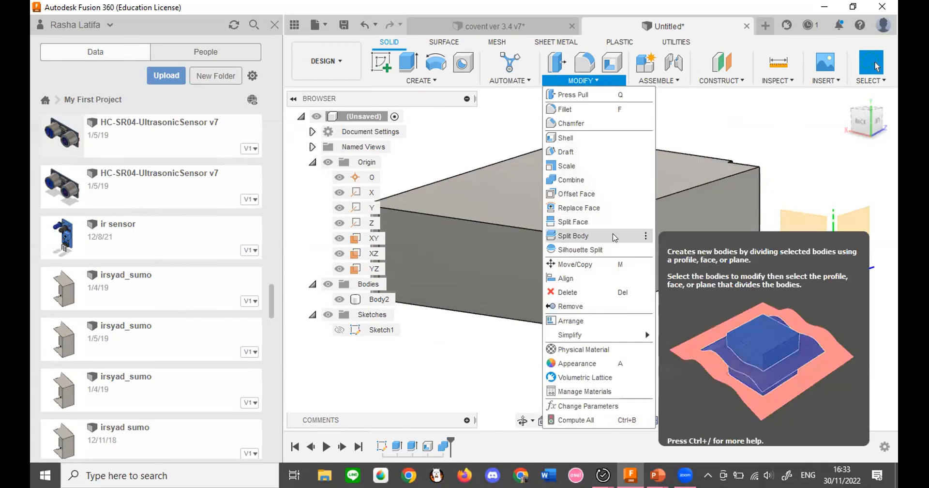
left_click(614, 237)
left_click(584, 192)
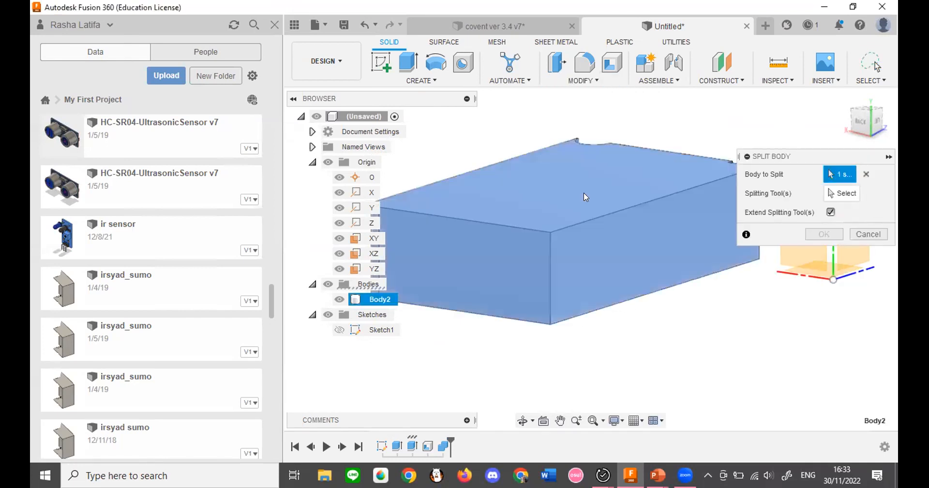
left_click(880, 233)
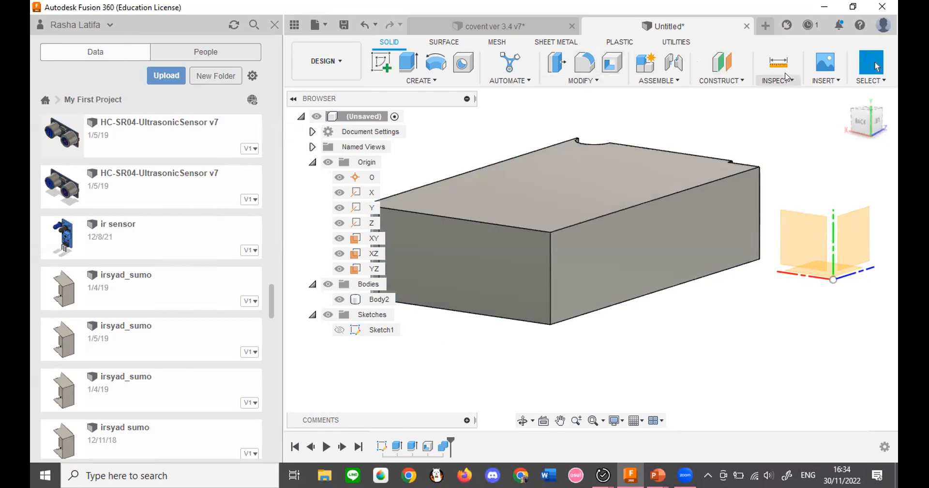
Create an offset construction plane at -5 mm from the top face of Body2.
left_click(720, 62)
left_click(622, 163)
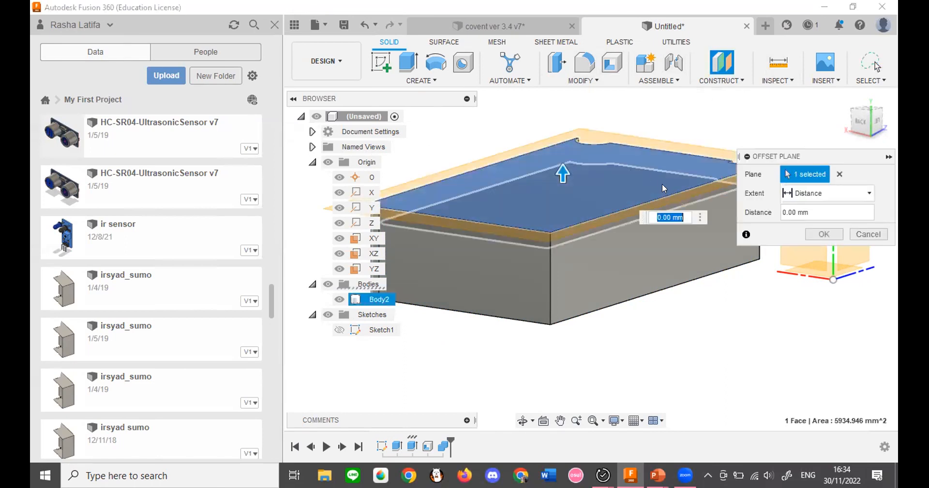
left_click_drag(862, 119, 850, 105)
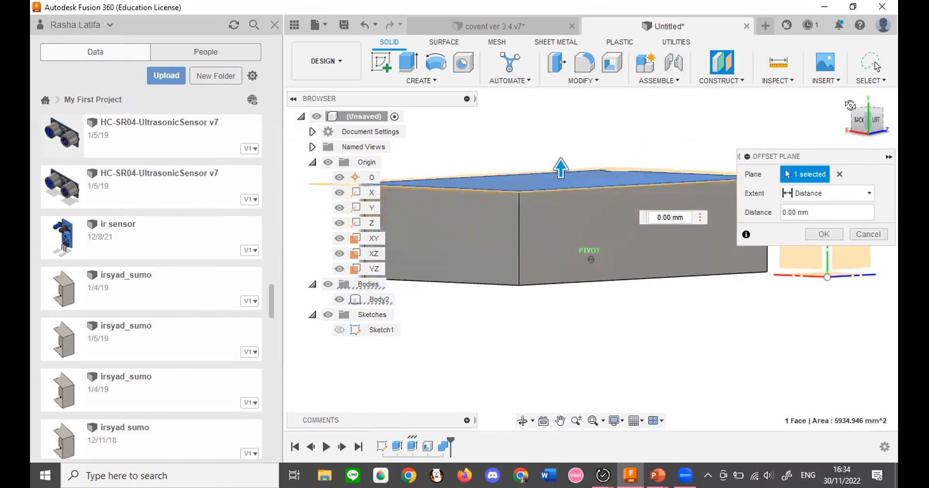
left_click(651, 214)
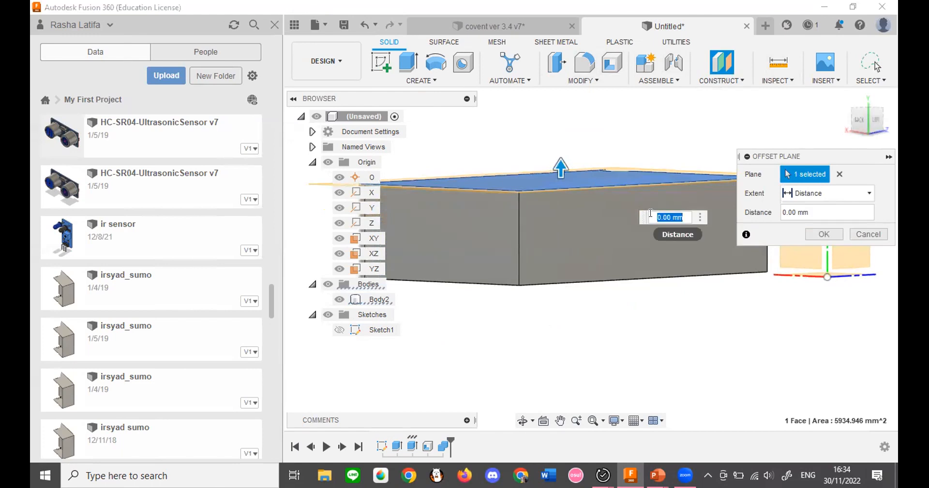
type("5")
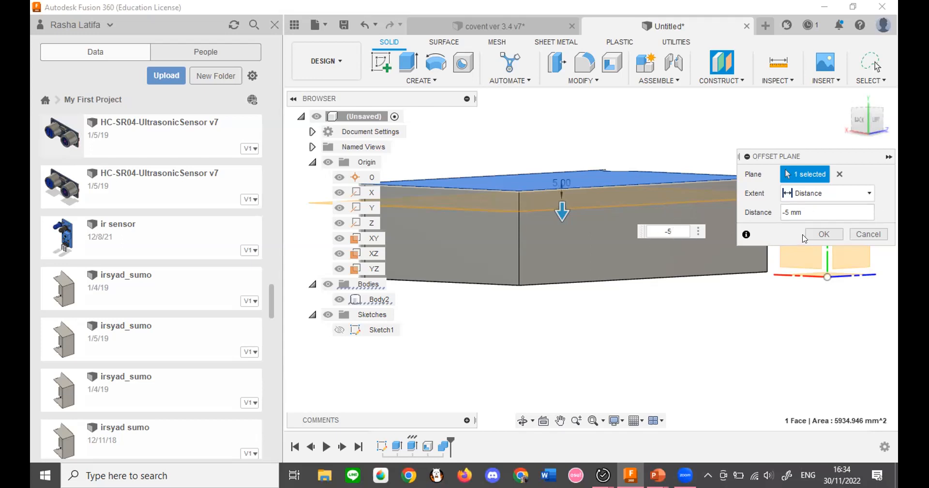
left_click(819, 235)
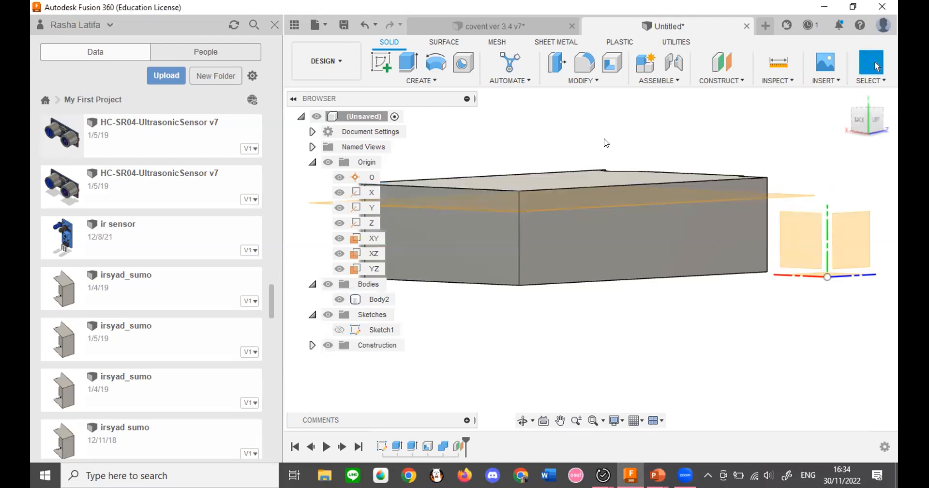
Split Body2 with the Split Body tool, using the offset construction plane as the splitting tool.
left_click(879, 123)
left_click(582, 80)
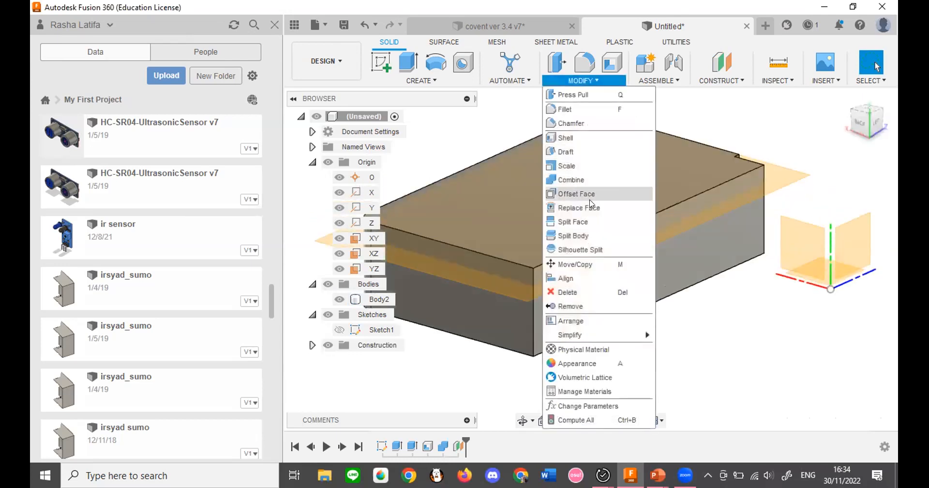
left_click(573, 222)
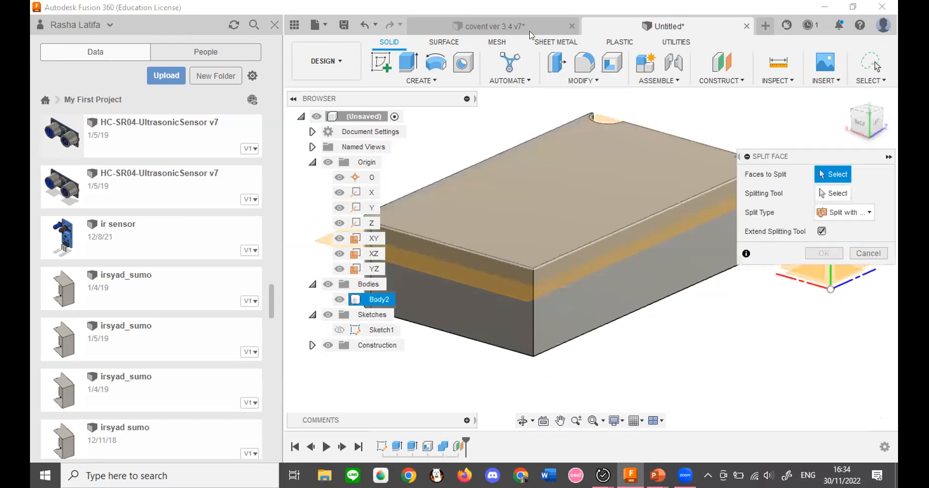
left_click(583, 80)
left_click(573, 235)
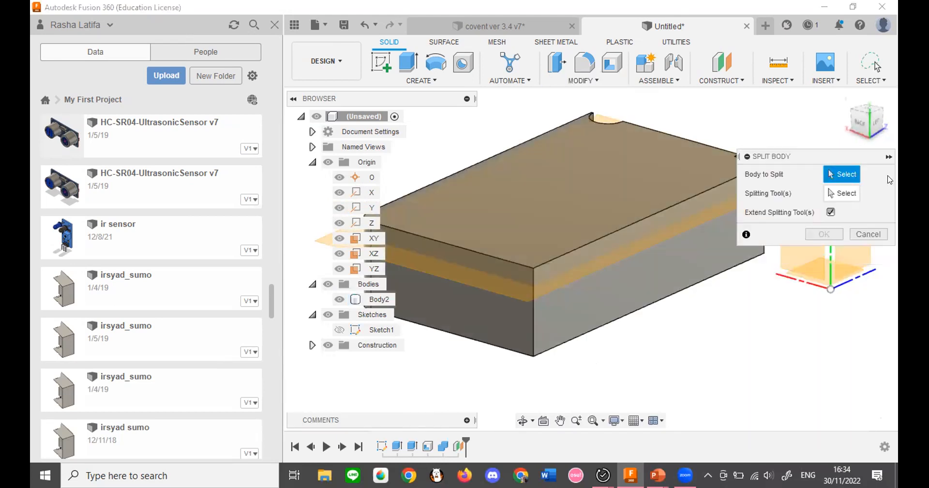
left_click(633, 155)
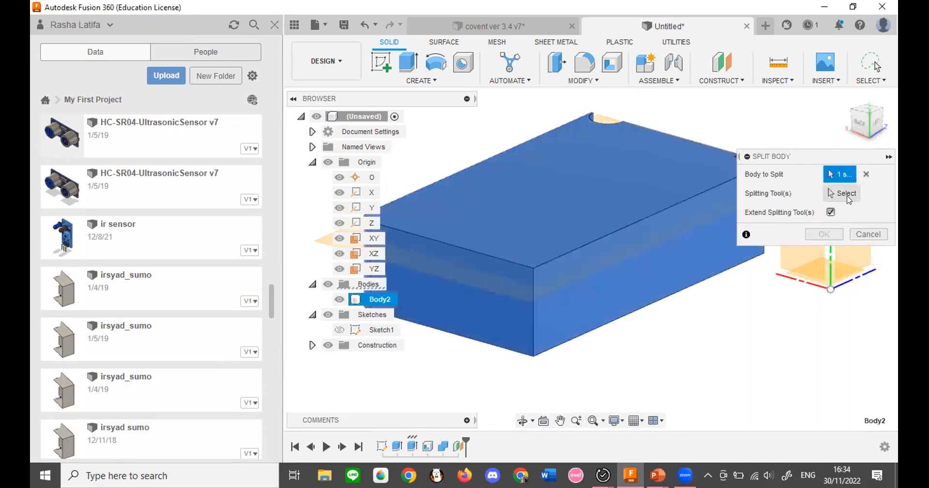
left_click(840, 193)
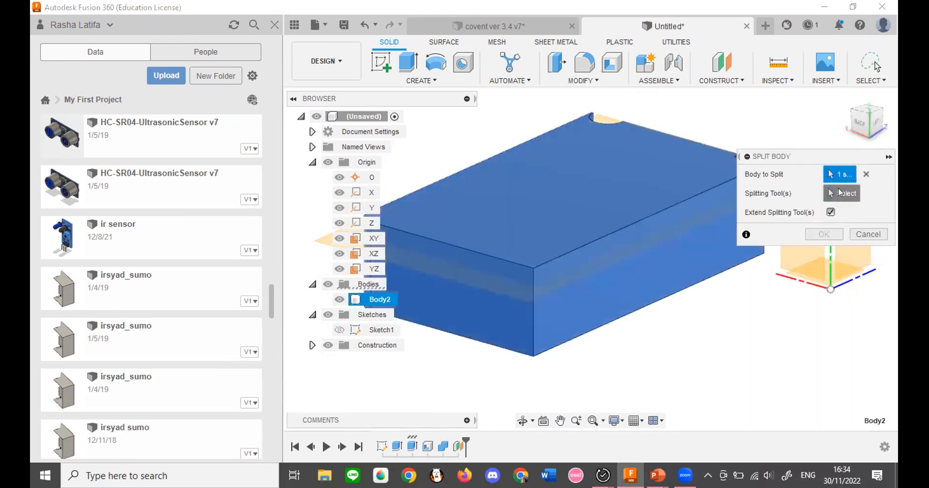
left_click(657, 235)
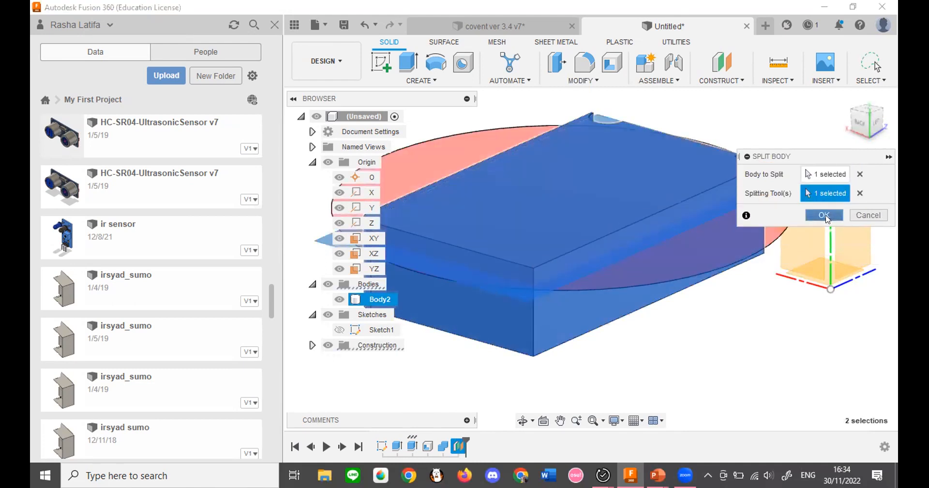
left_click(824, 214)
Hide and show Body3 repeatedly to inspect the two separate pieces of the split box, leaving it visible.
left_click(339, 315)
left_click(339, 314)
left_click(339, 314)
left_click(339, 315)
left_click(339, 314)
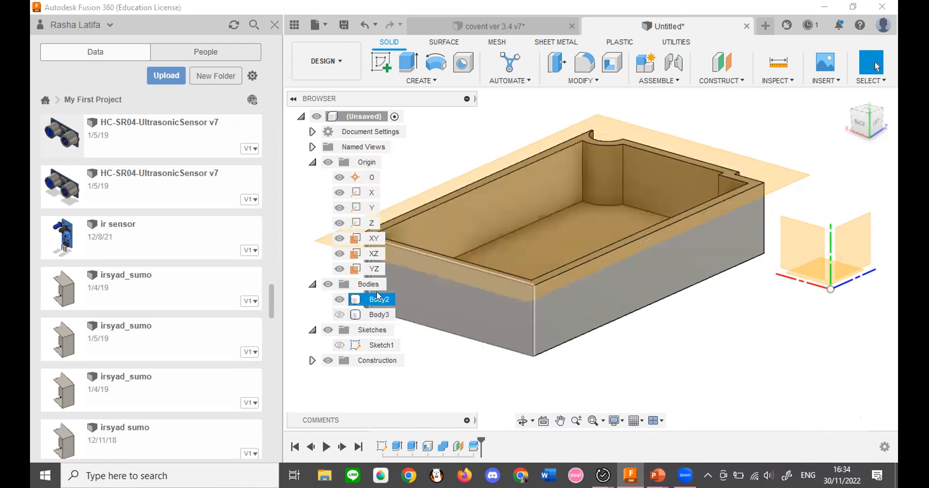
left_click(339, 315)
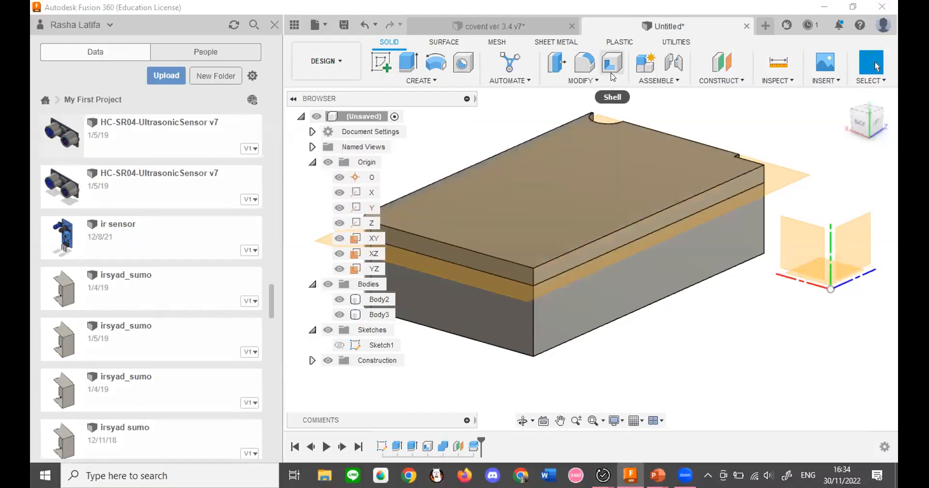
Move a copy of Body3 10 mm upward along Z using Move/Copy with Create Copy enabled.
left_click(613, 76)
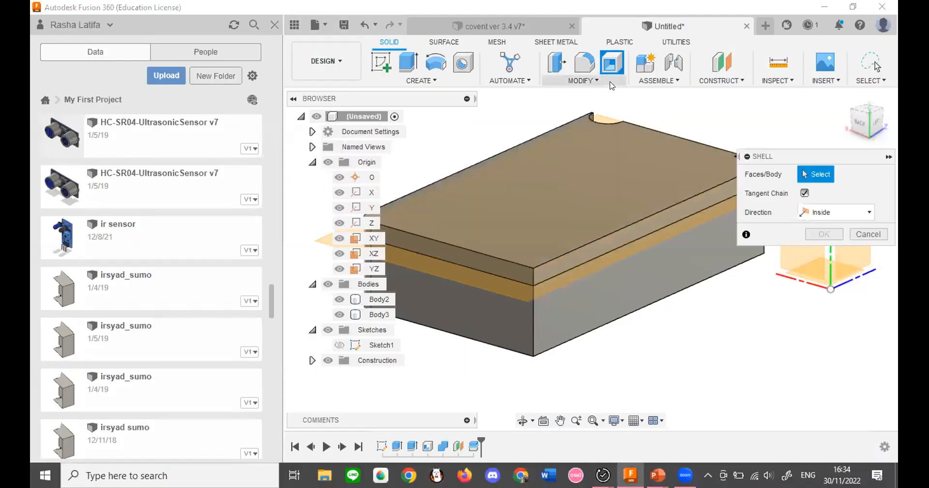
left_click(583, 80)
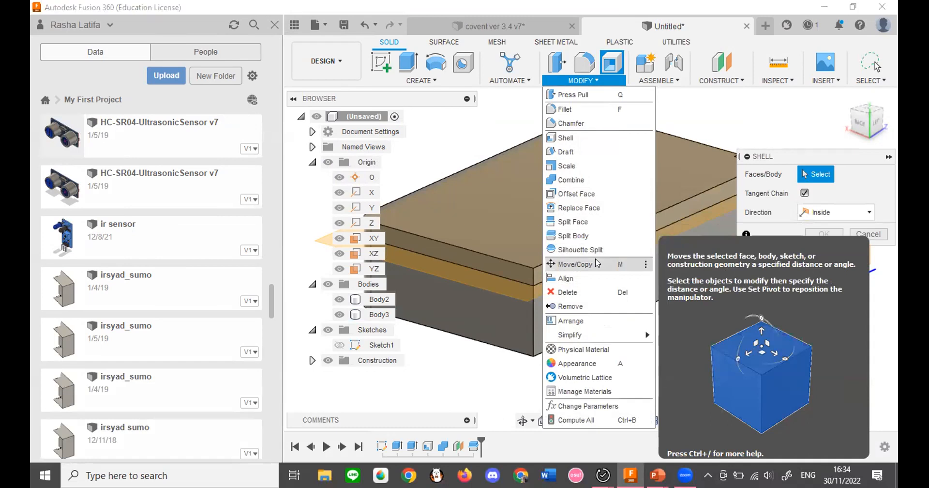
left_click(597, 264)
left_click(558, 134)
left_click(575, 163)
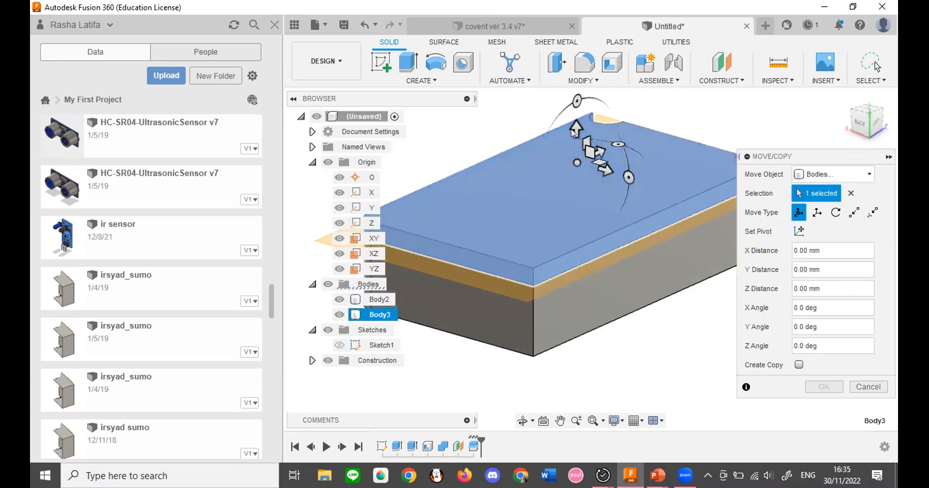
left_click_drag(575, 132, 564, 126)
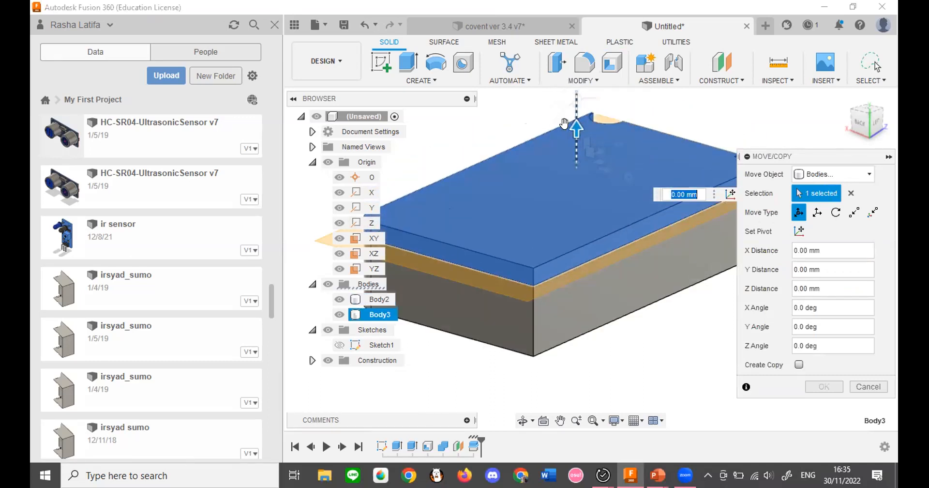
left_click(799, 365)
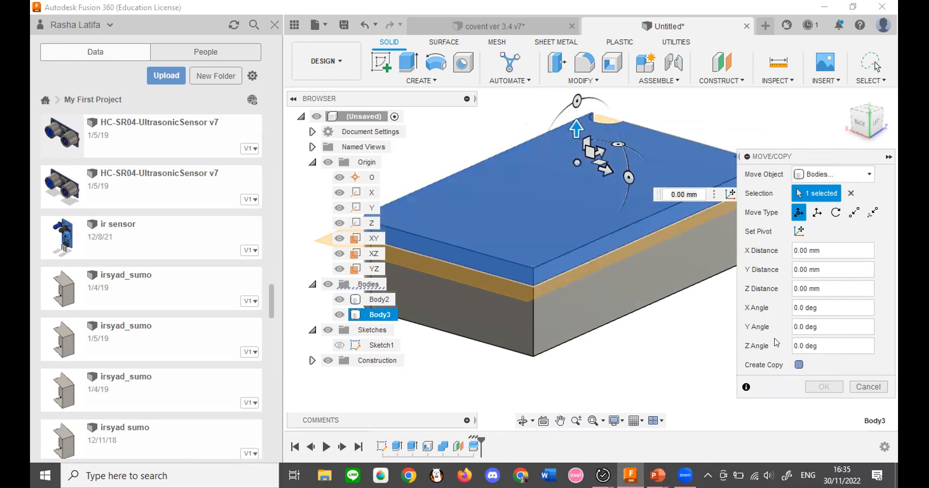
left_click_drag(575, 127, 589, 96)
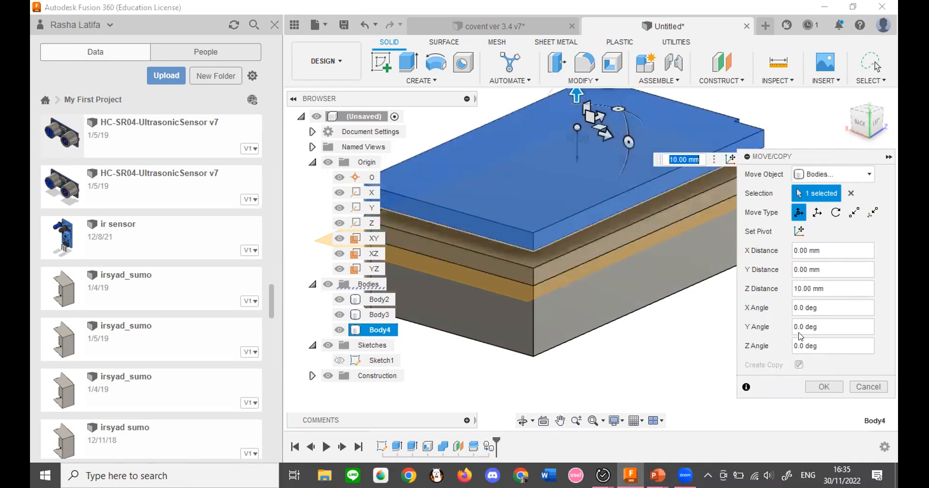
left_click(827, 389)
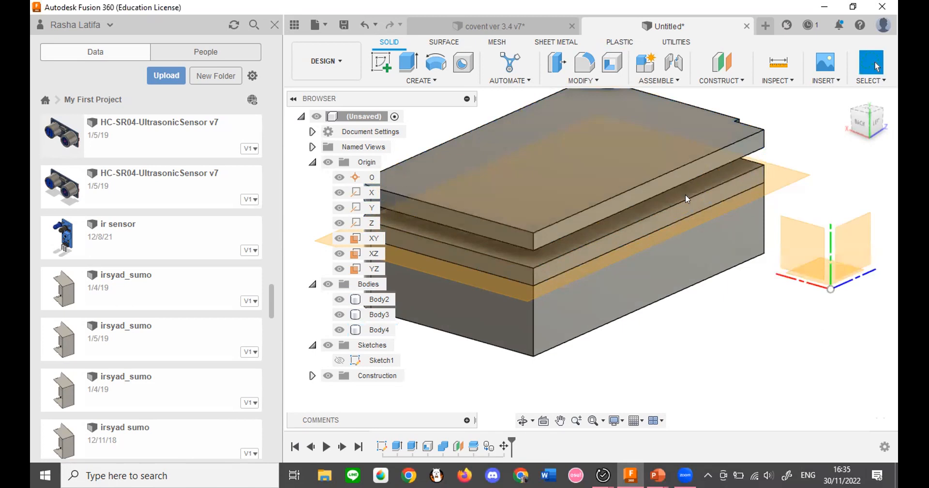
left_click(593, 83)
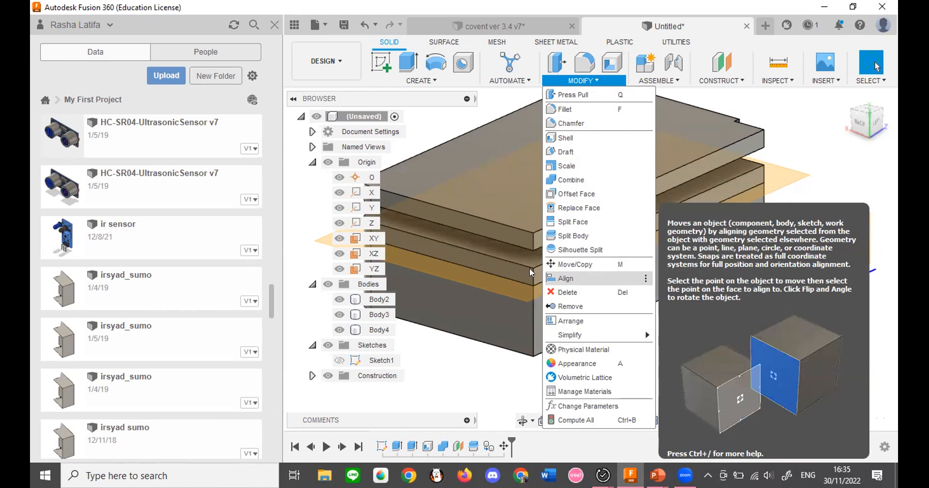
left_click(489, 185)
left_click(670, 294)
left_click(583, 80)
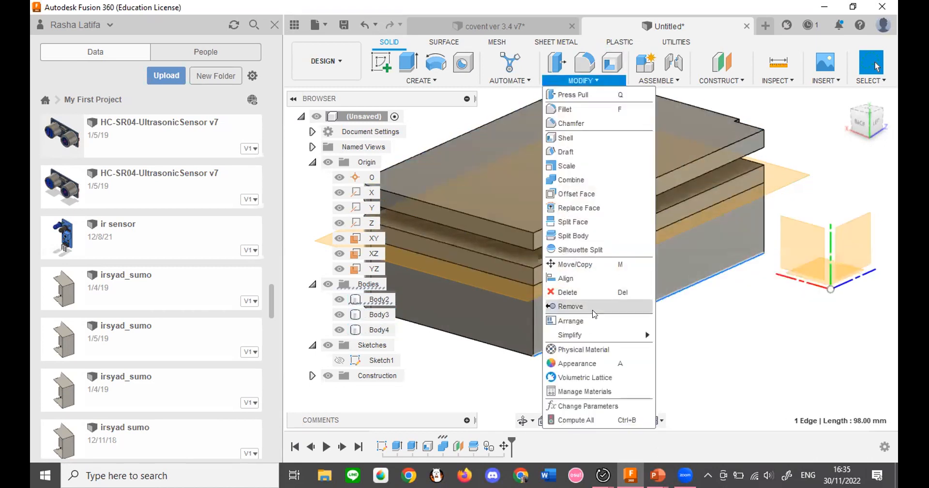
Move the box body (Body2) 10 mm along Z, out from under the plates.
left_click(573, 264)
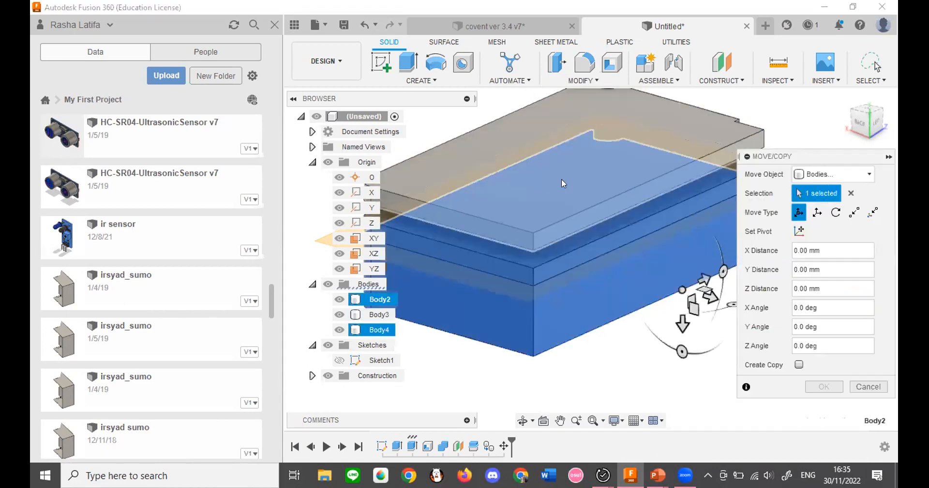
left_click(609, 286)
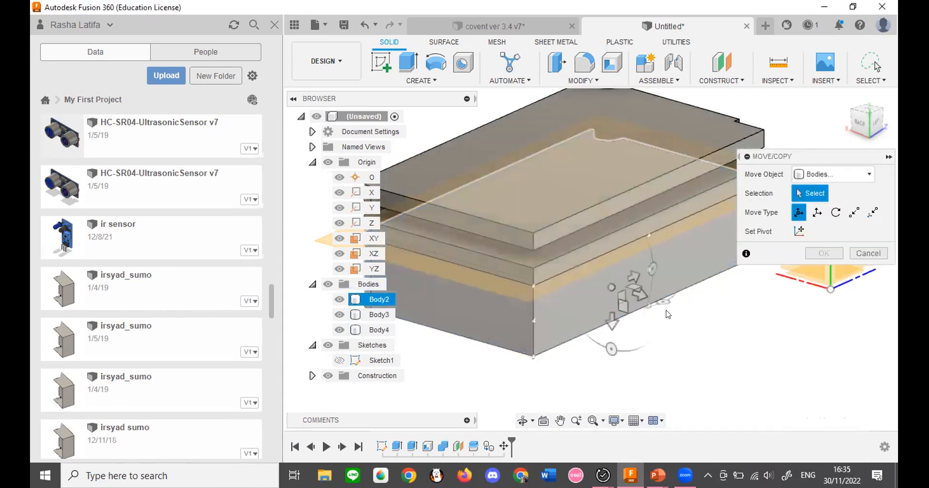
left_click(572, 318)
left_click_drag(602, 323, 654, 376)
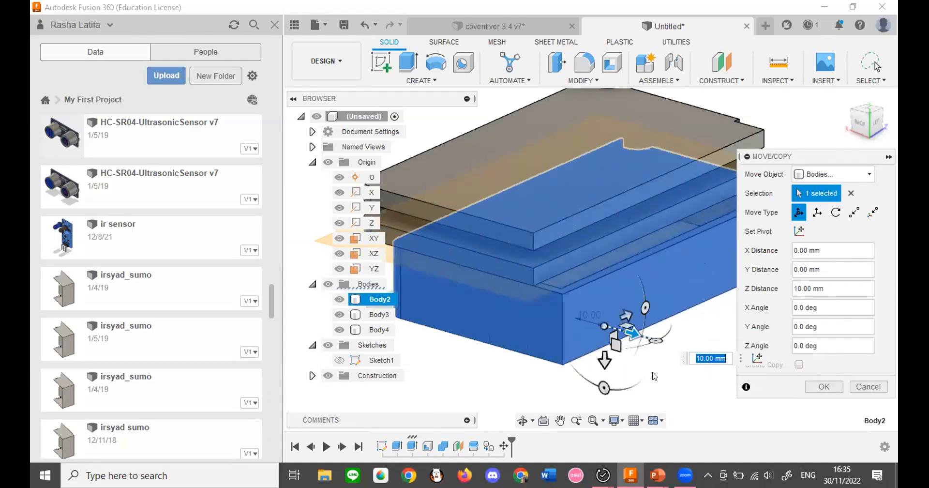
left_click(823, 386)
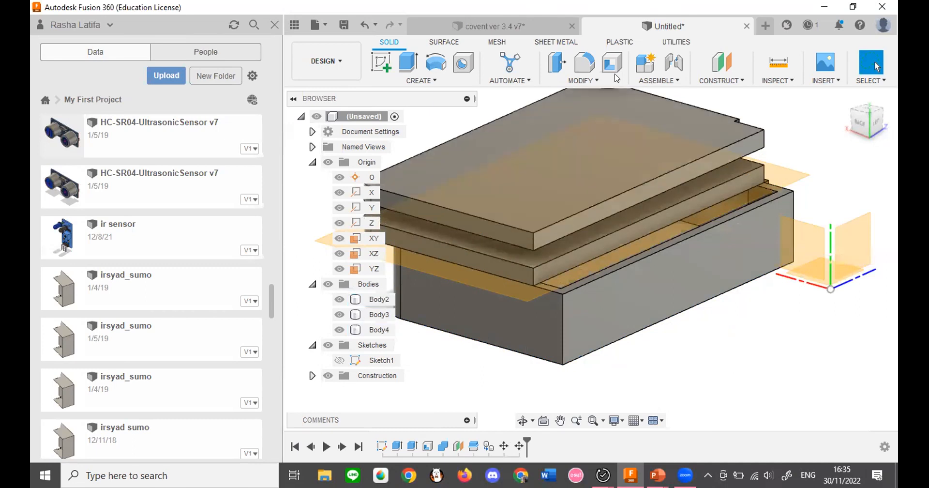
Try to align the long side face of the lower plate (Body3) with the box's long side face.
left_click(612, 62)
left_click(583, 81)
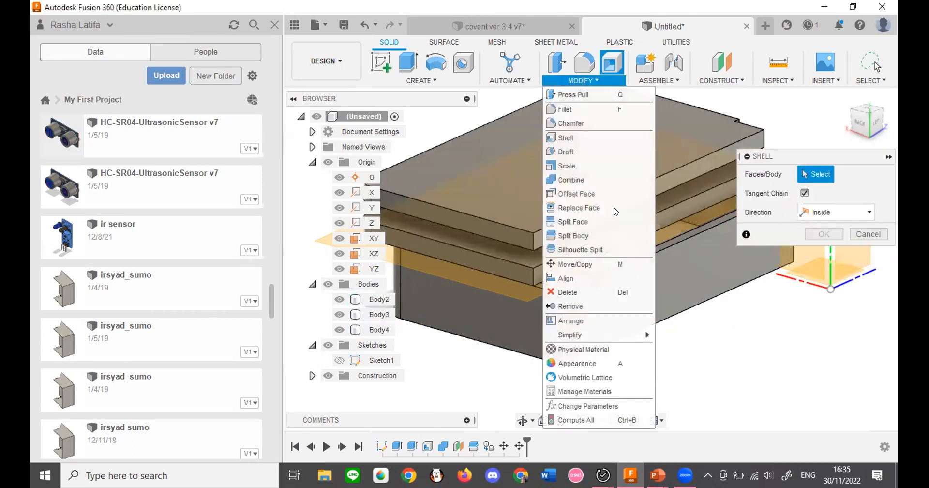
left_click(581, 278)
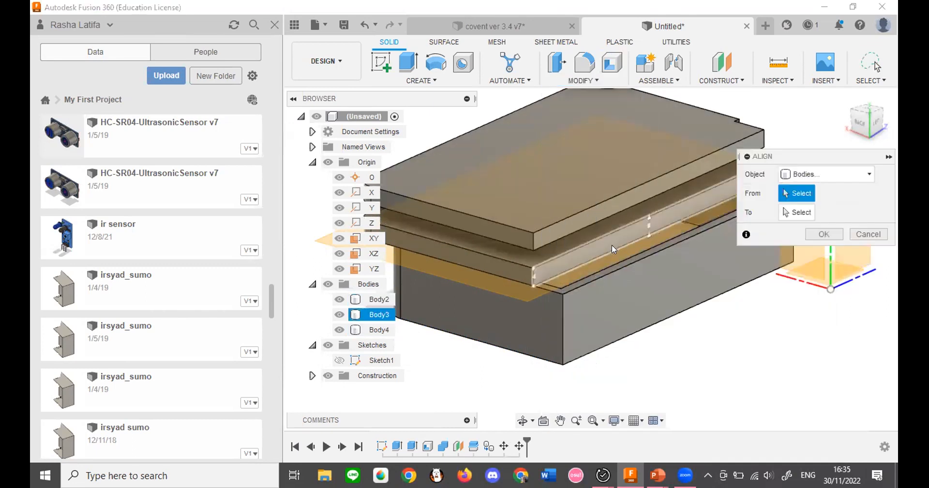
left_click(614, 239)
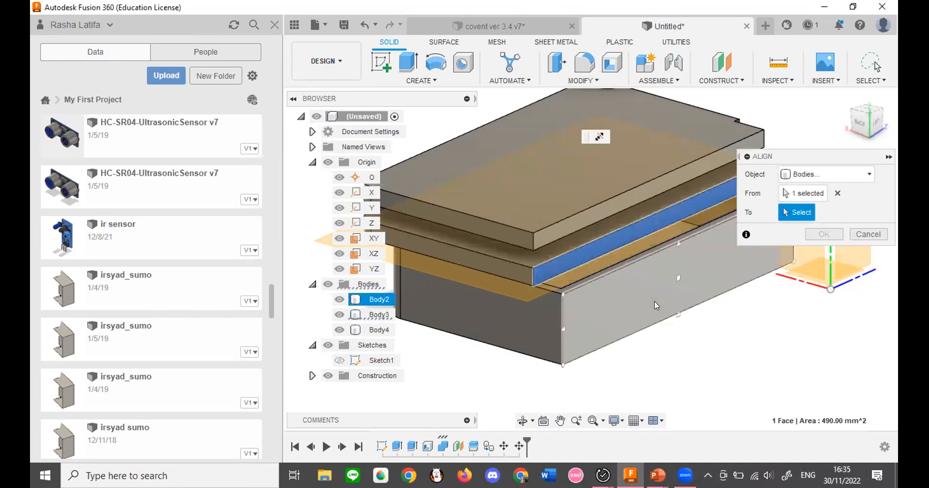
left_click(654, 301)
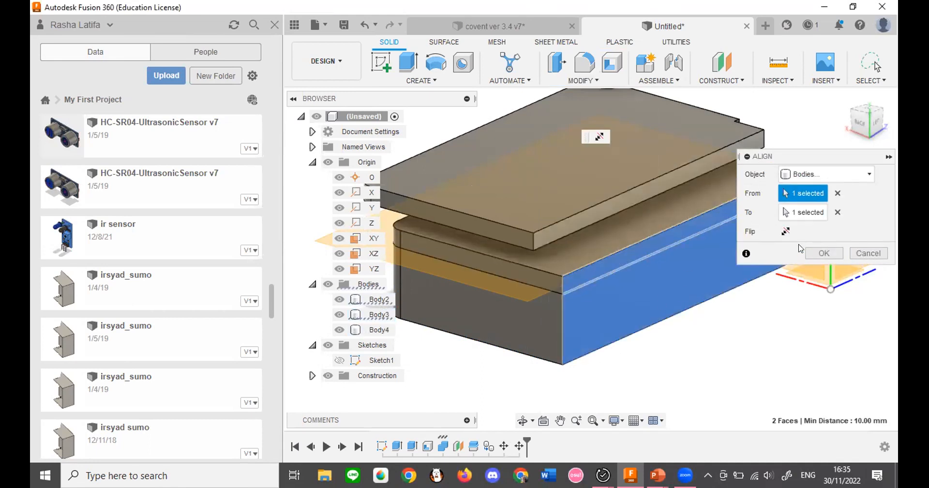
left_click(822, 253)
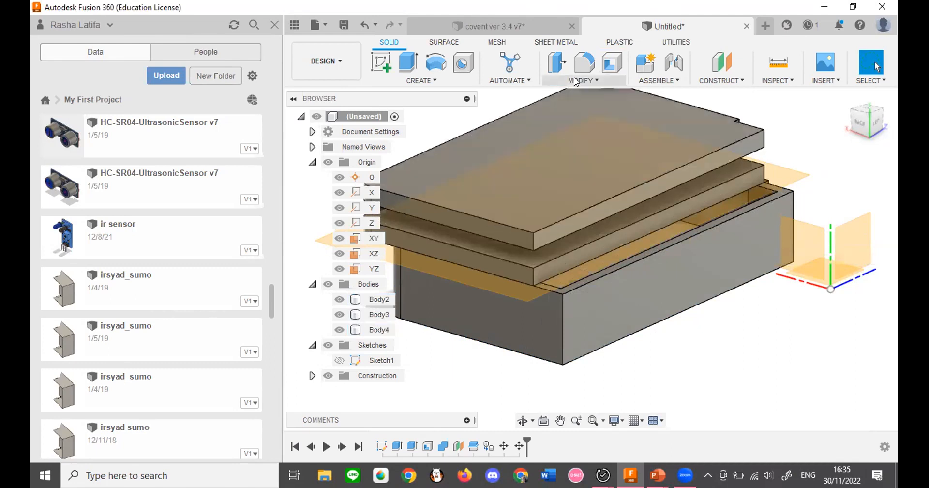
Align the box's long side face with the matching side face of the lower plate (Body3).
left_click(576, 81)
left_click(595, 280)
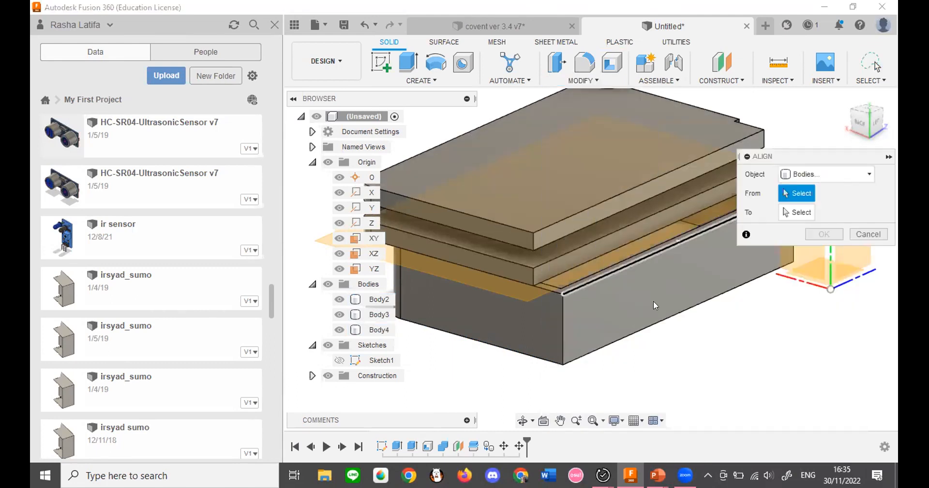
left_click(653, 301)
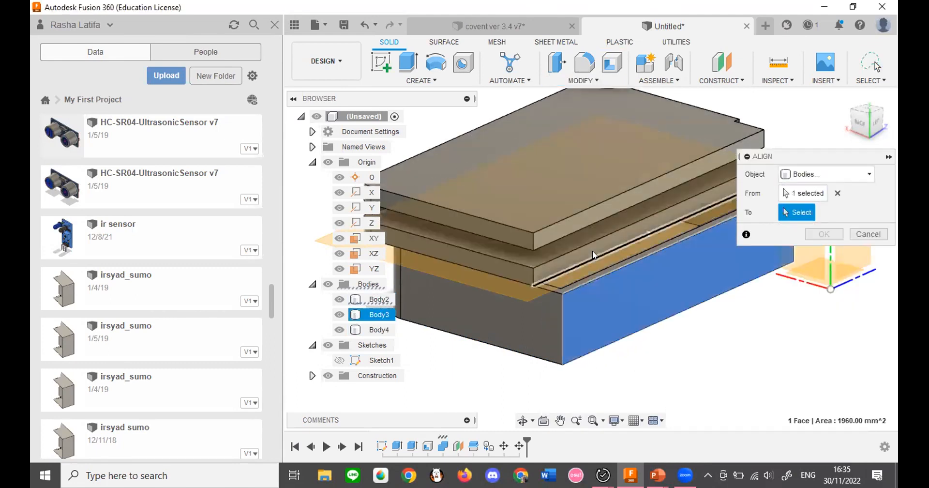
left_click(592, 249)
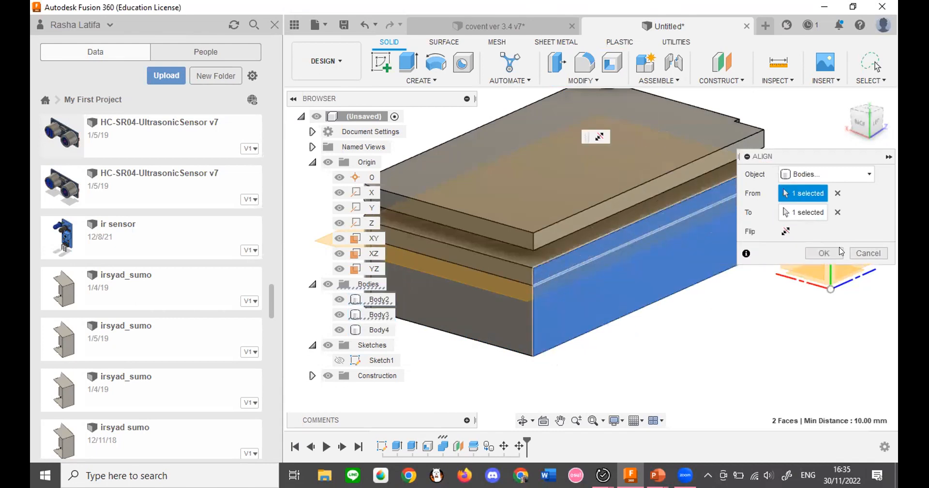
left_click(837, 260)
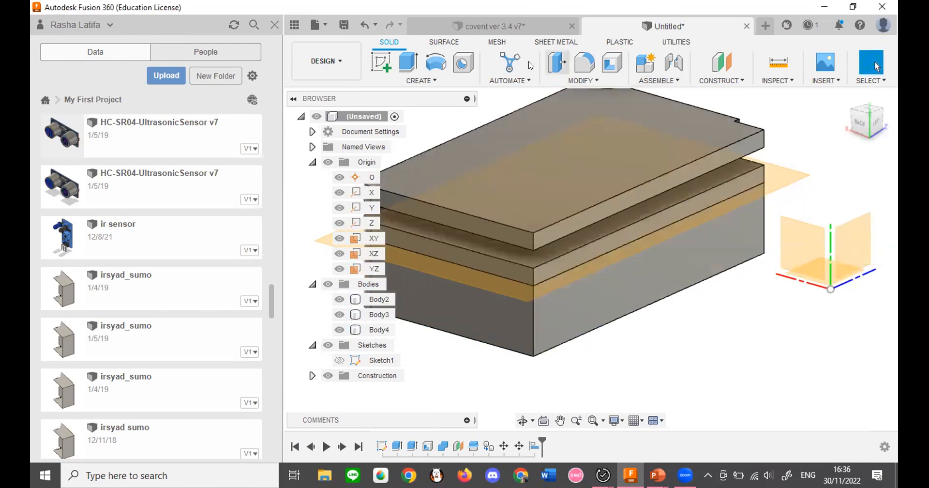
left_click(570, 86)
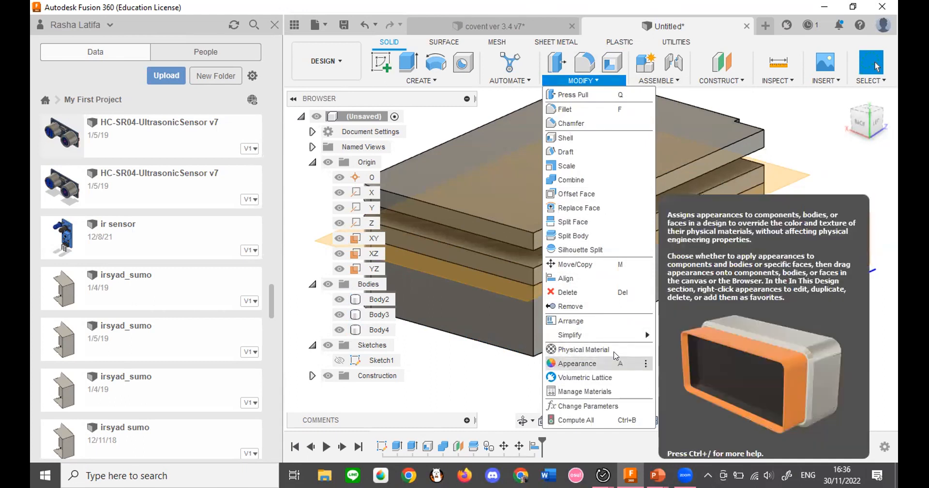
left_click(615, 351)
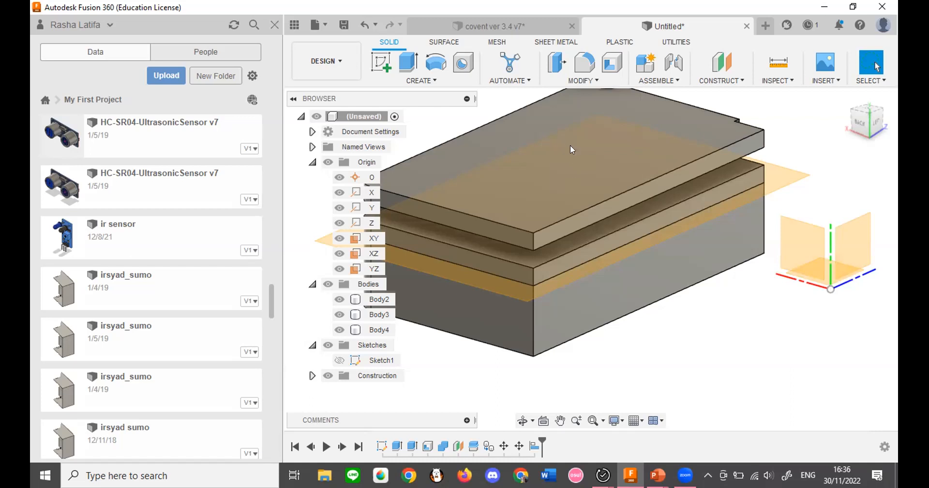
left_click(609, 228)
left_click(611, 284)
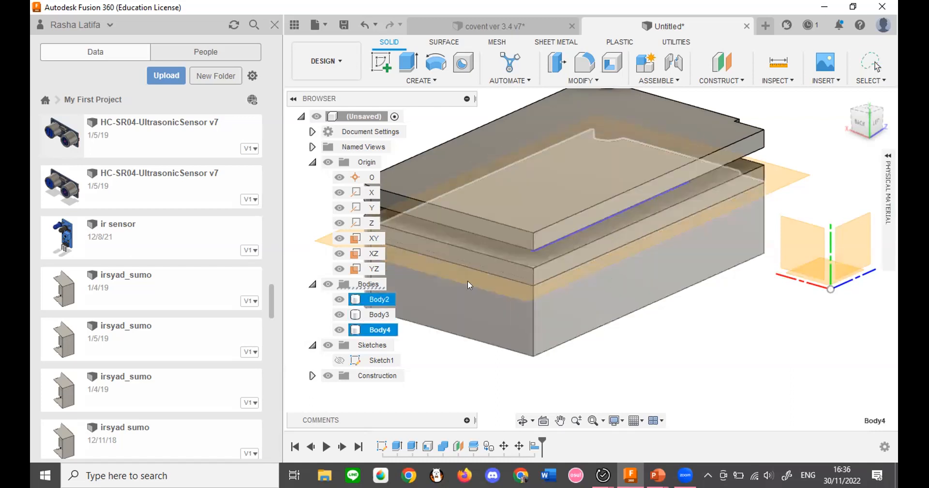
left_click(384, 331)
double_click(381, 331)
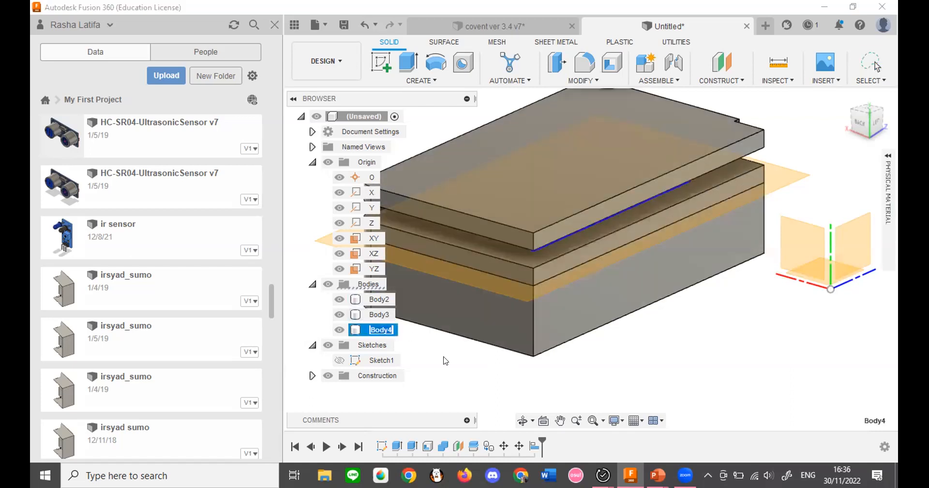
left_click(371, 315, "ctrl")
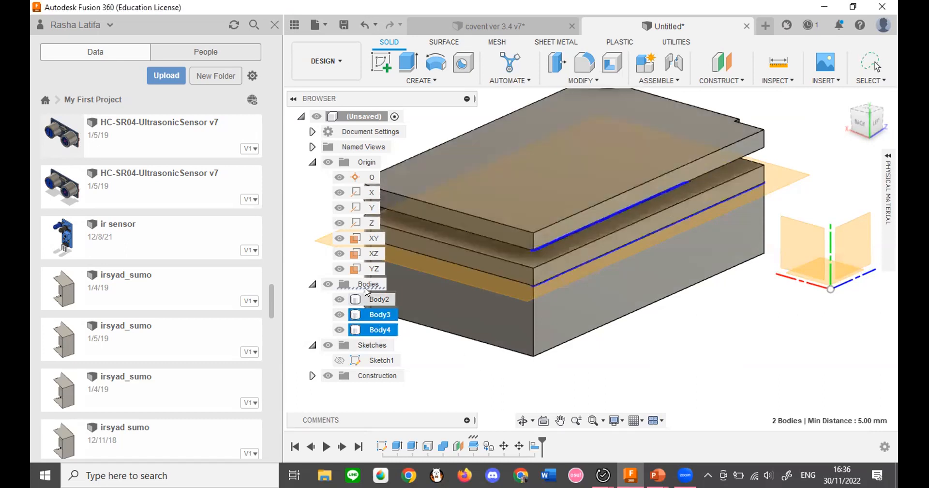
scroll(503, 277, "up", 5)
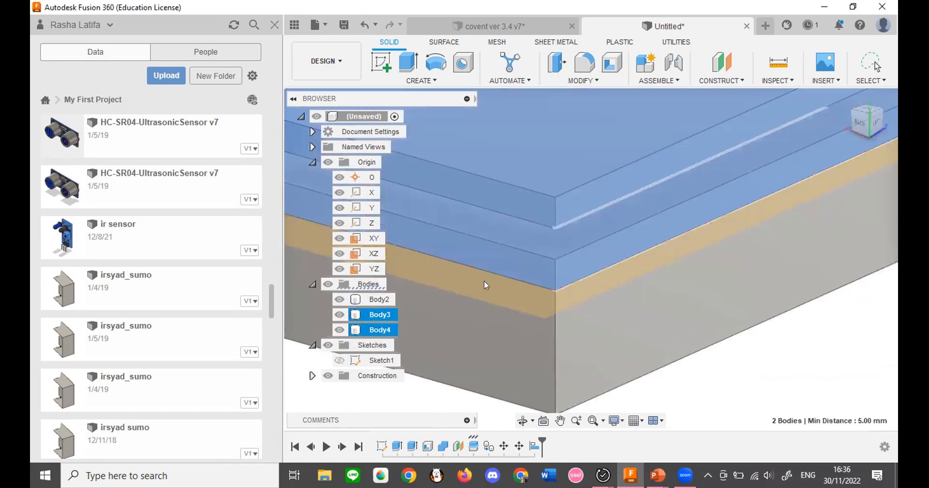
scroll(484, 285, "down", 5)
Select the top plate (Body4) and open the Fusion 360 Material Library for assigning a physical material.
left_click(620, 132)
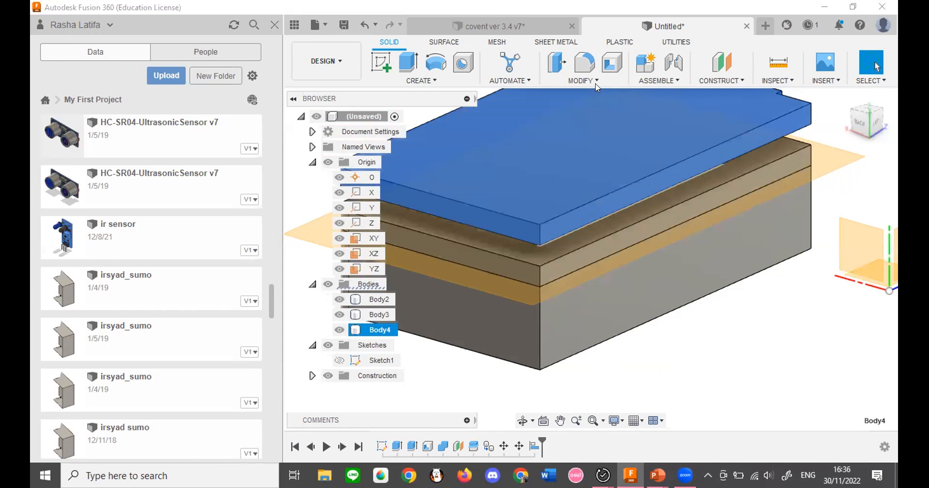
left_click(595, 83)
left_click(595, 349)
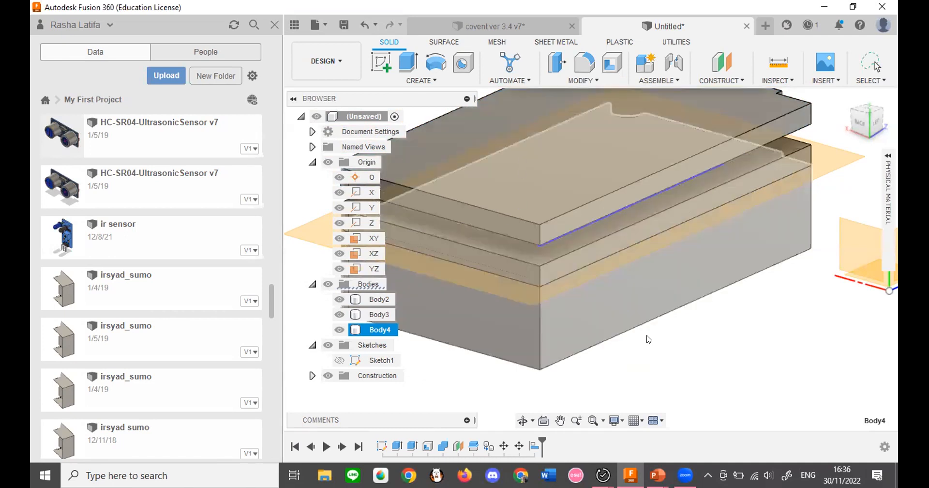
left_click(888, 155)
left_click(888, 156)
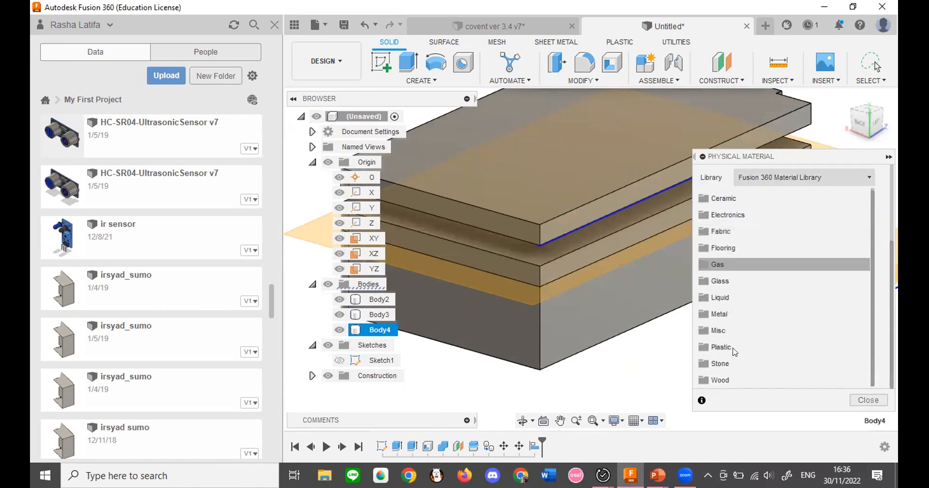
Examine the physical materials available in the Glass, Plastic and Metal categories of the library.
left_click(733, 281)
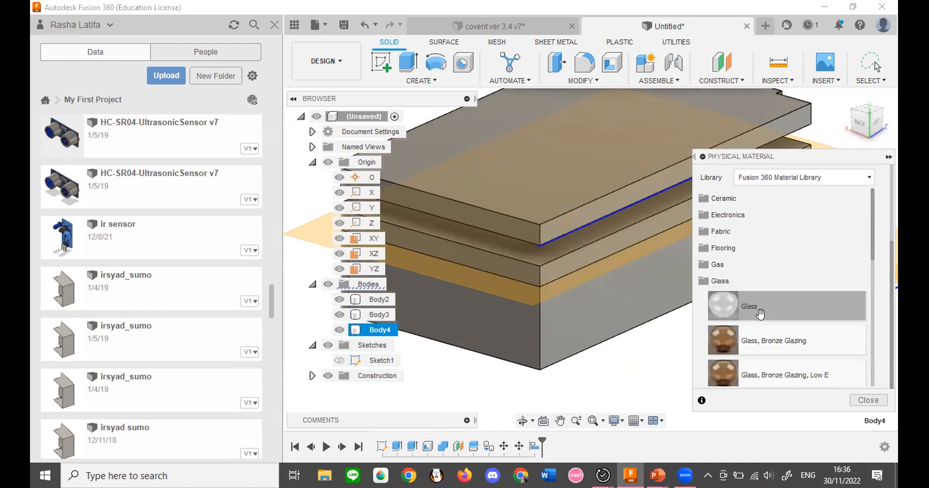
scroll(747, 292, "down", 5)
scroll(770, 317, "down", 5)
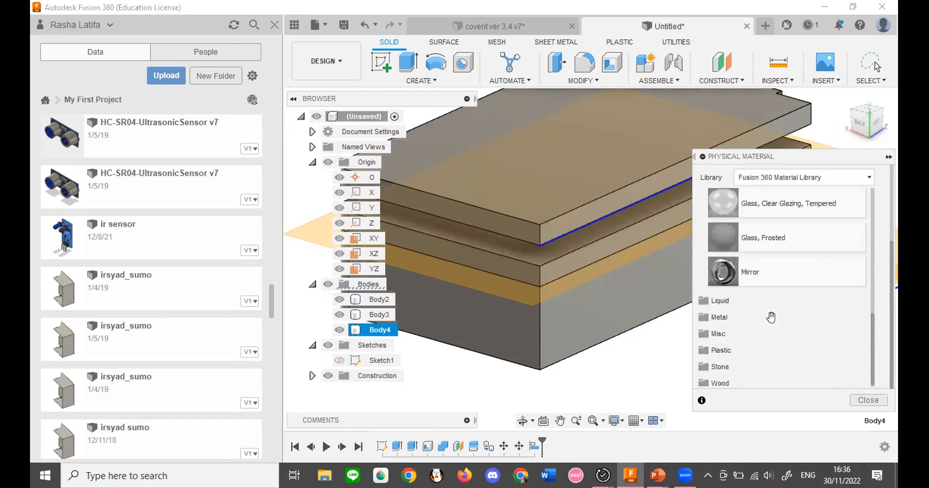
scroll(815, 322, "up", 10)
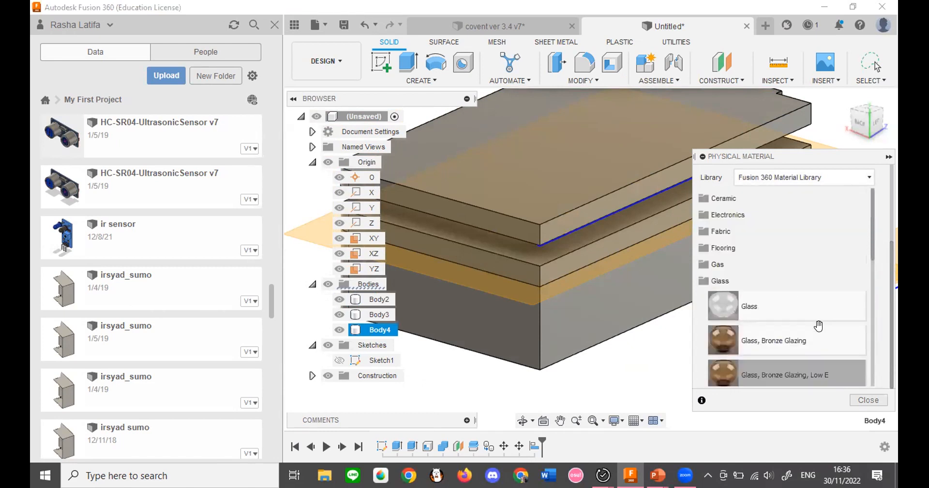
left_click(725, 283)
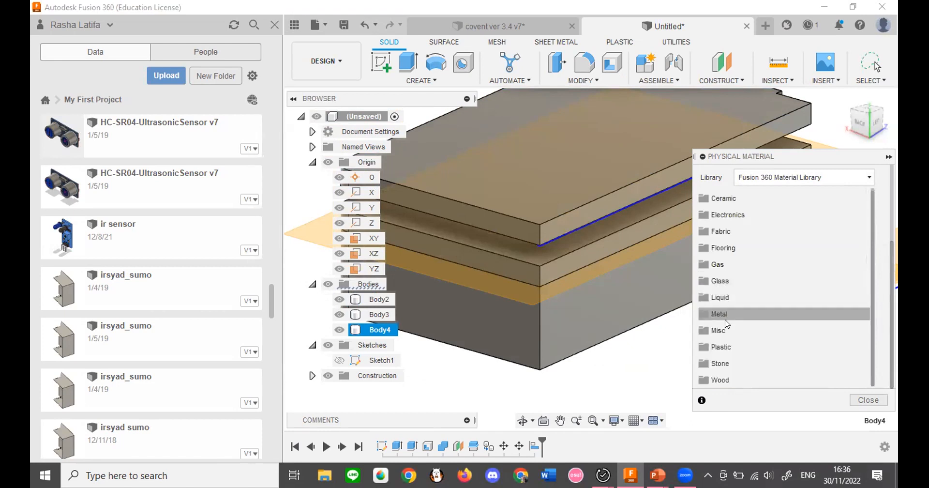
left_click(721, 347)
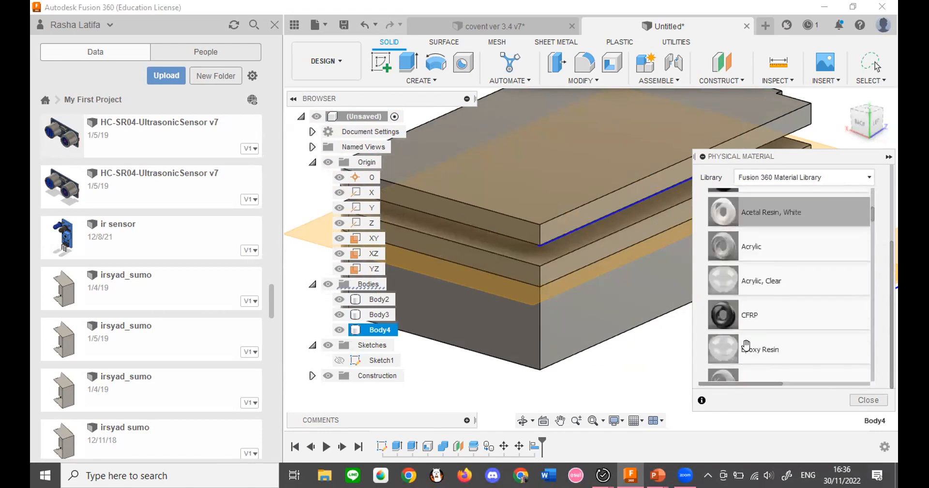
scroll(758, 361, "down", 3)
scroll(759, 361, "down", 1)
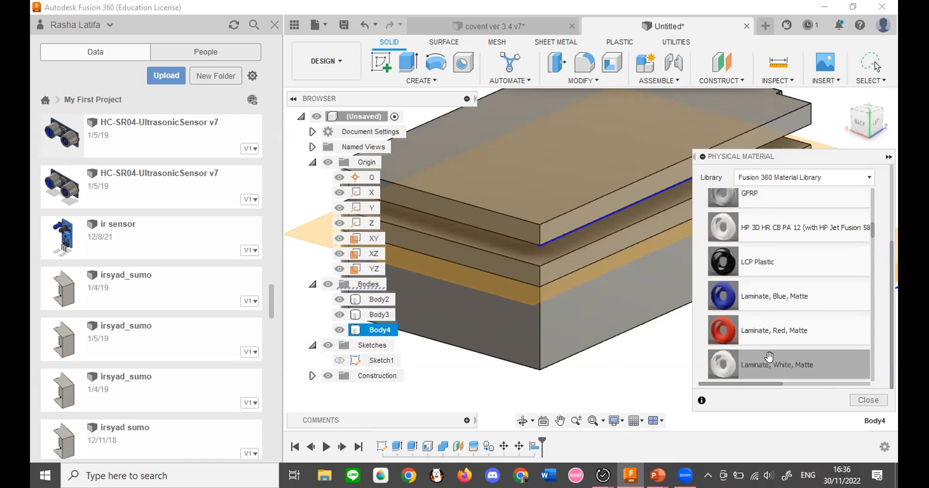
scroll(810, 343, "down", 5)
scroll(798, 329, "down", 8)
scroll(785, 312, "down", 3)
scroll(792, 307, "up", 20)
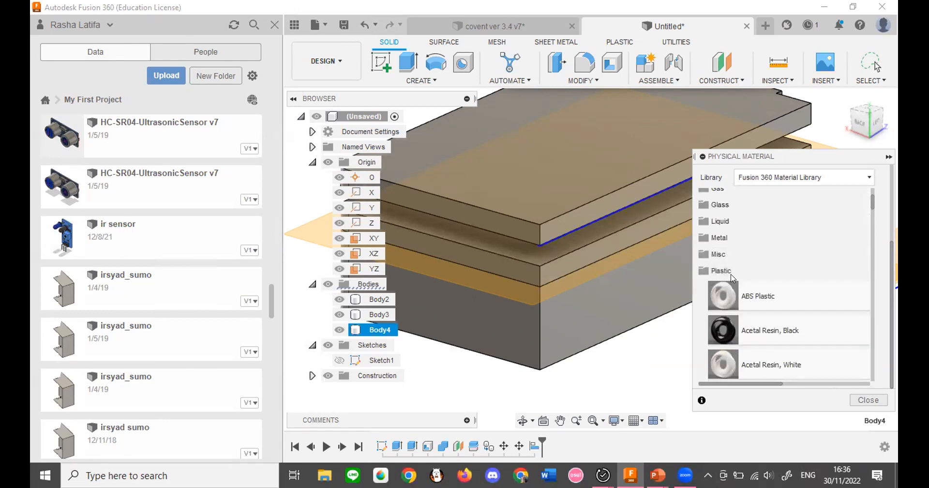
left_click(730, 274)
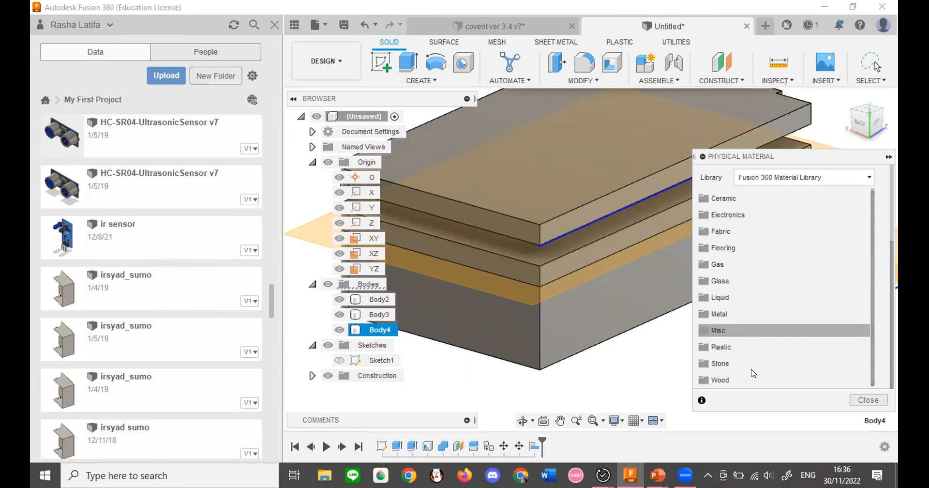
left_click(732, 312)
scroll(780, 343, "down", 3)
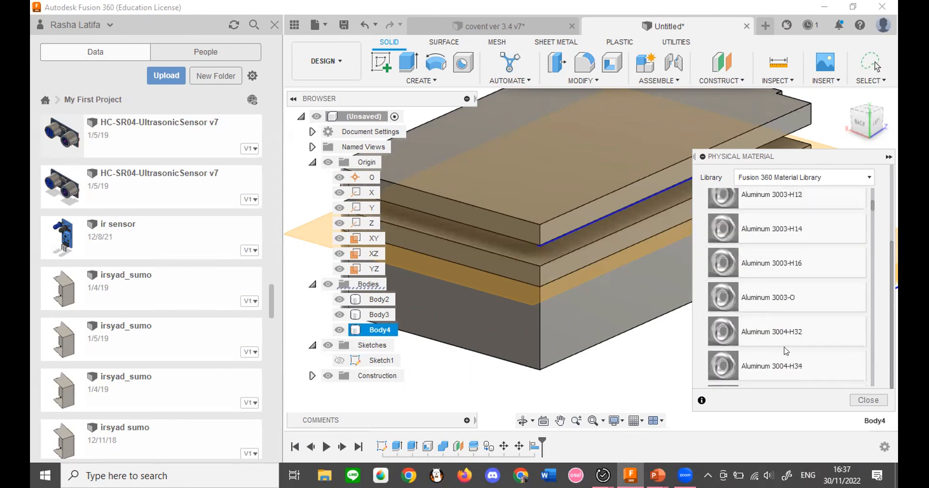
scroll(786, 350, "up", 5)
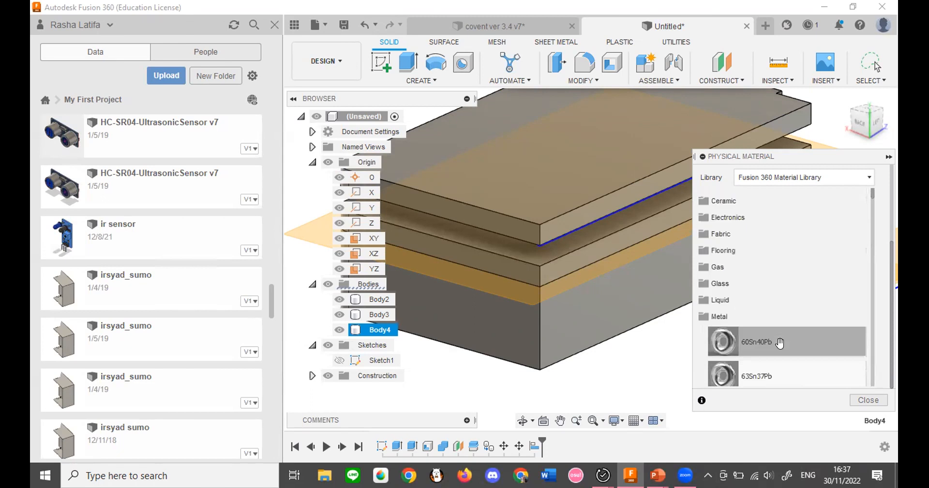
left_click(732, 316)
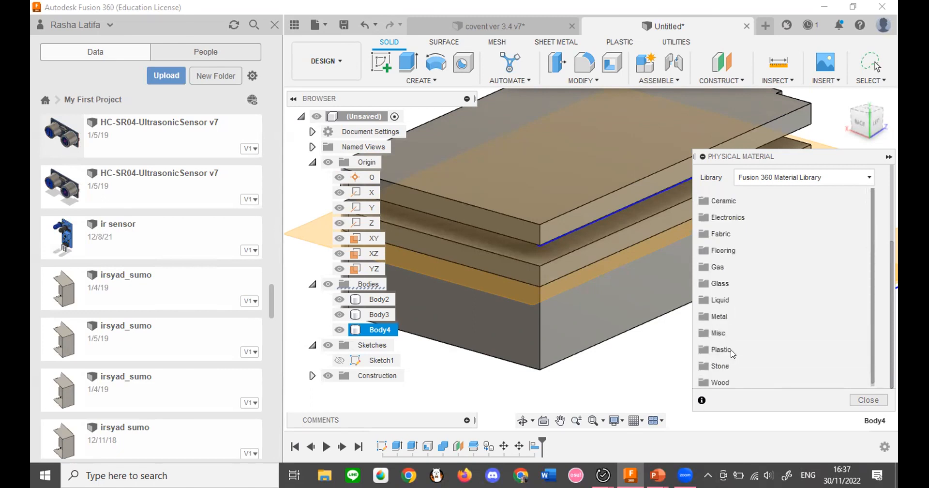
Assign the physical material Glass, Cast, Clear to the top plate (Body4).
left_click(726, 283)
scroll(813, 314, "down", 4)
scroll(832, 335, "down", 4)
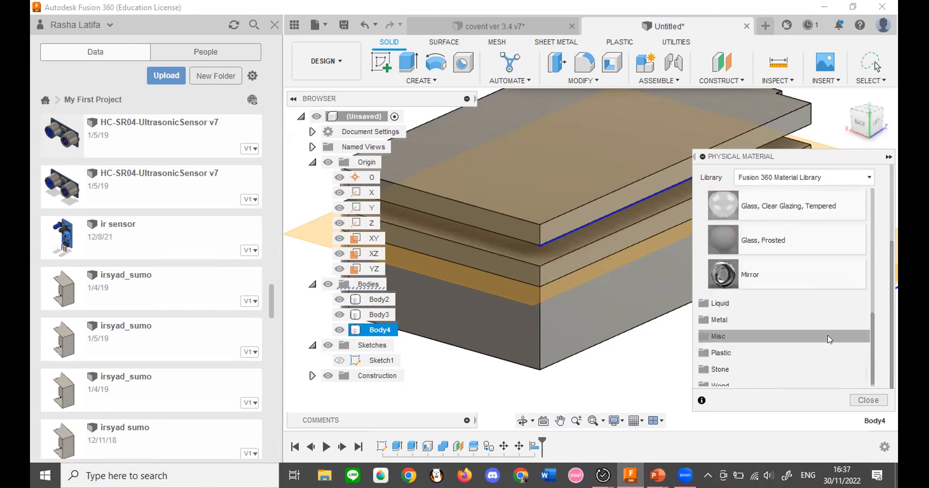
scroll(829, 334, "up", 6)
left_click_drag(725, 259, 534, 167)
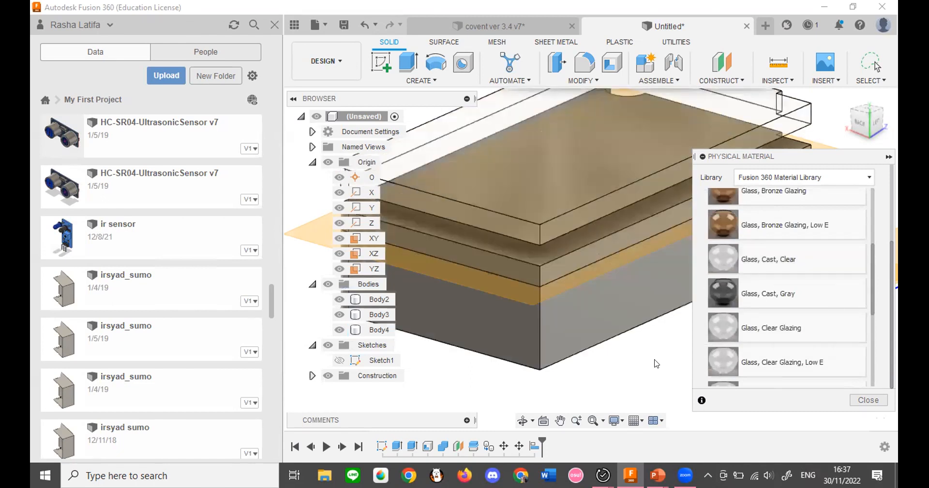
Close the physical material settings and inspect the glass top plate and the plate below from the opposite side.
scroll(574, 209, "up", 5)
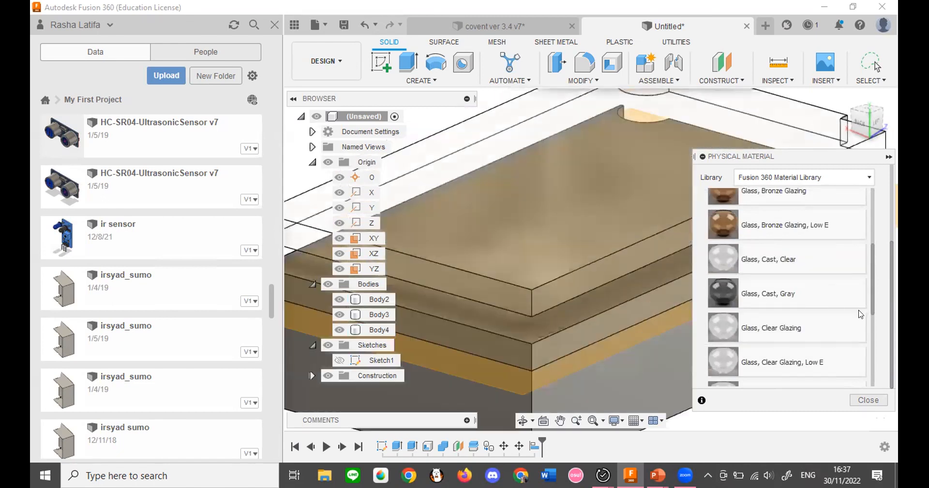
left_click(871, 401)
mouse_move(865, 126)
left_mouse_down()
mouse_move(875, 145)
mouse_move(884, 133)
left_mouse_up()
mouse_move(595, 198)
middle_mouse_down("shift")
mouse_move(634, 170)
mouse_move(629, 141)
mouse_move(643, 197)
mouse_move(638, 179)
middle_mouse_up("shift")
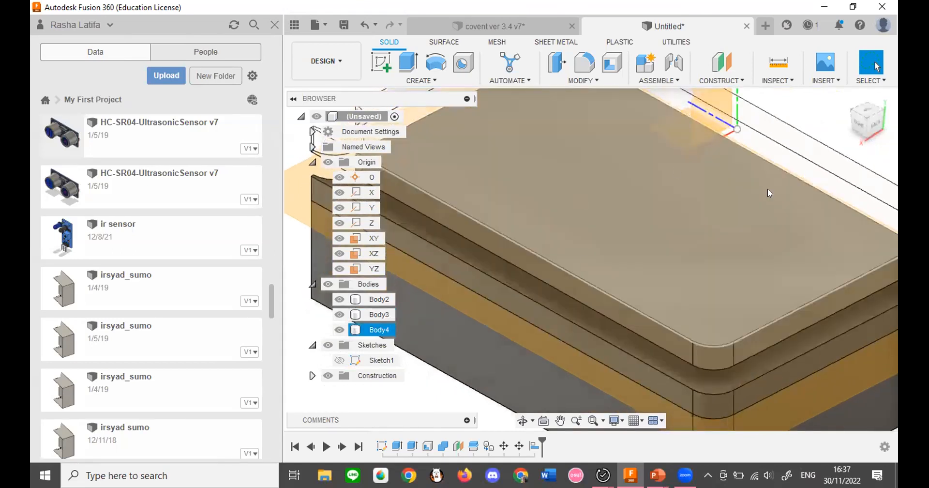
scroll(687, 245, "up", 3)
scroll(687, 245, "down", 3)
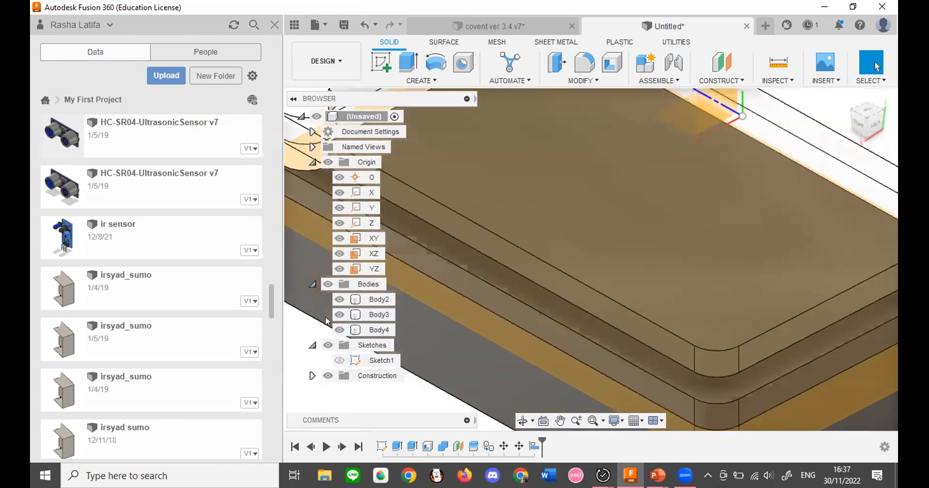
left_click(373, 314)
left_click(372, 330, "shift")
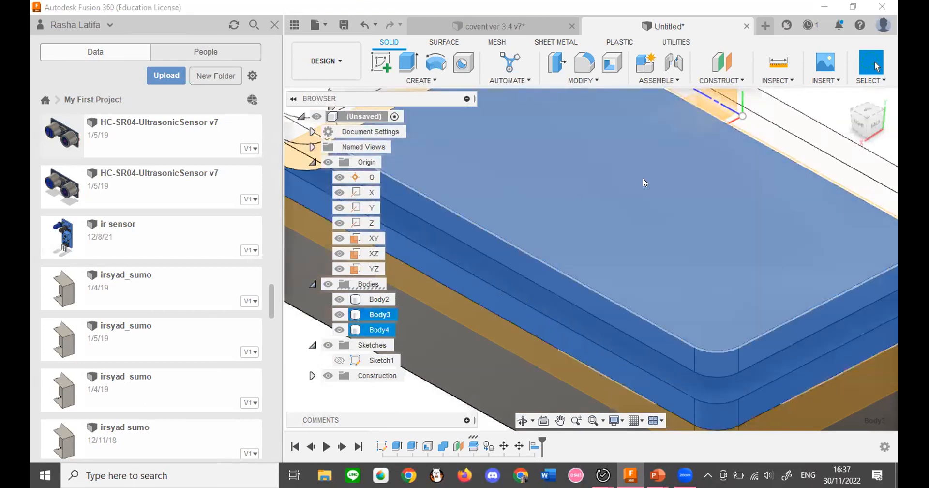
left_click(376, 314)
right_click(376, 314)
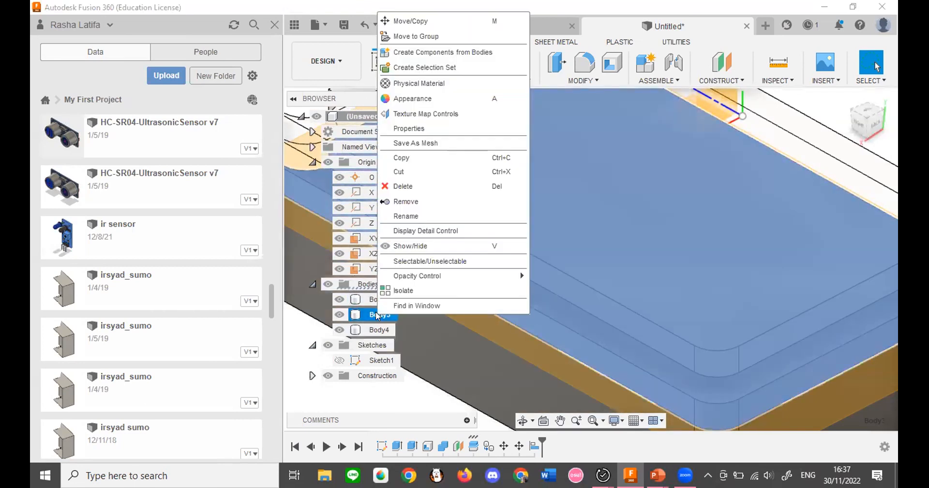
left_click(408, 379)
left_click(387, 299)
key("Escape")
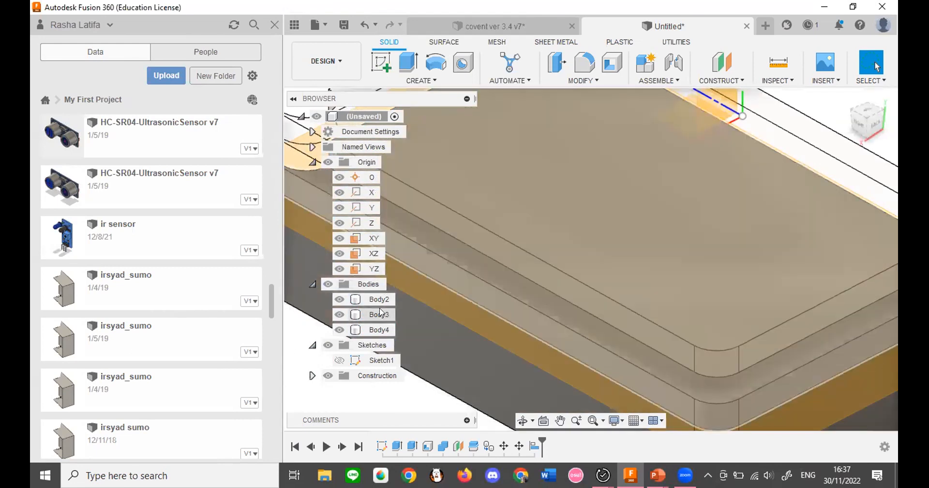
left_click(529, 294)
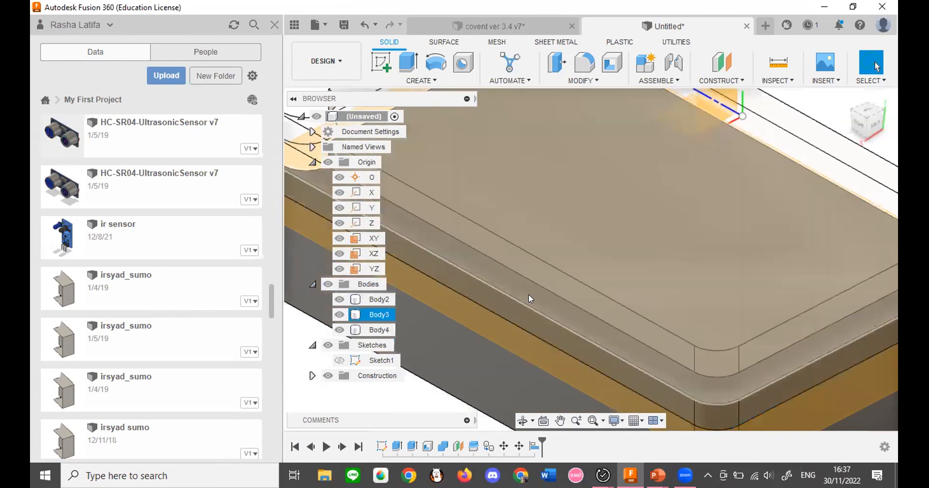
left_click(528, 294)
scroll(565, 315, "up", 2)
scroll(565, 315, "down", 4)
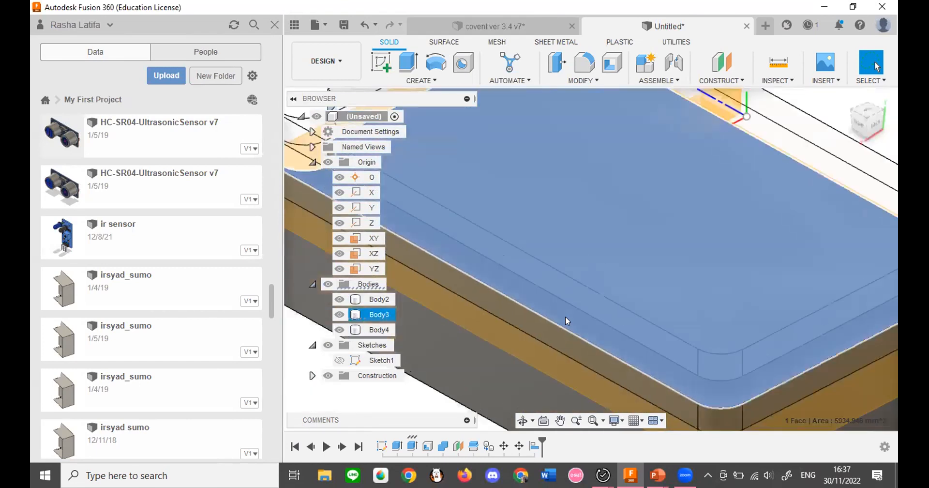
left_click(483, 377)
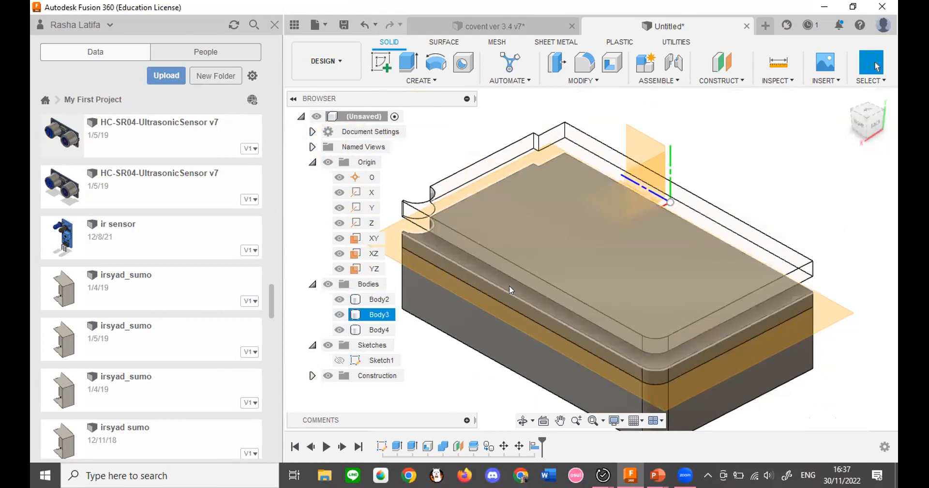
scroll(510, 287, "up", 3)
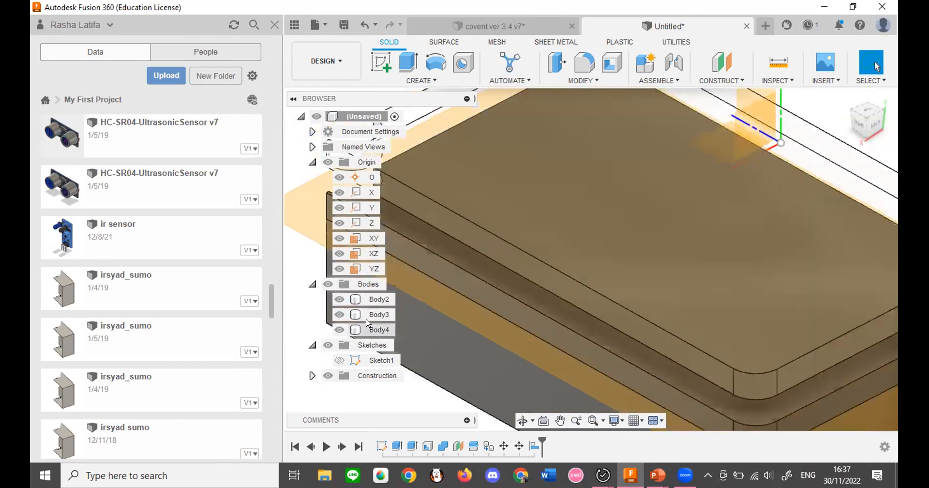
Assign the clear glass physical material already used in the design to the lower plate (Body3).
left_click(380, 313)
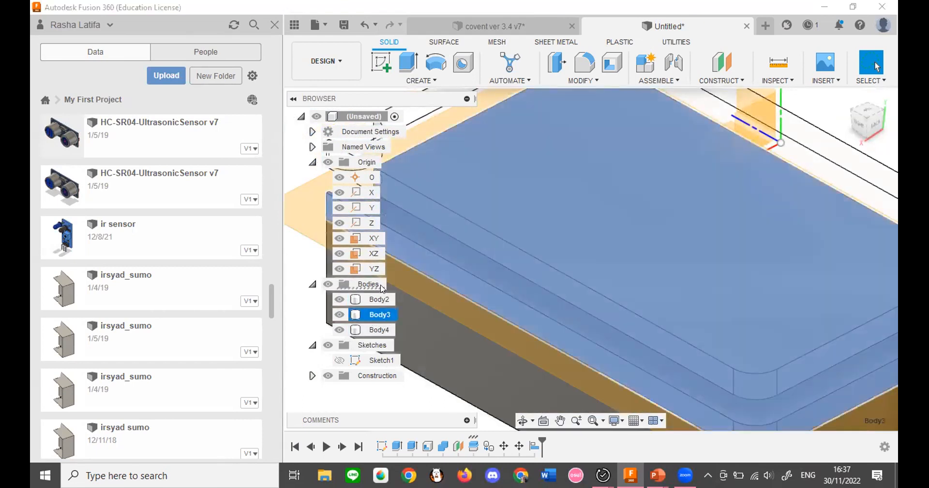
right_click(380, 310)
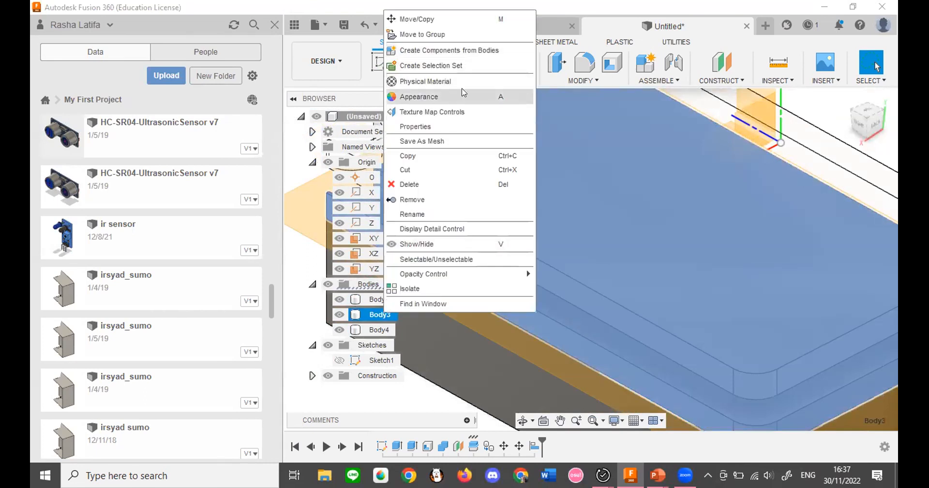
left_click(703, 184)
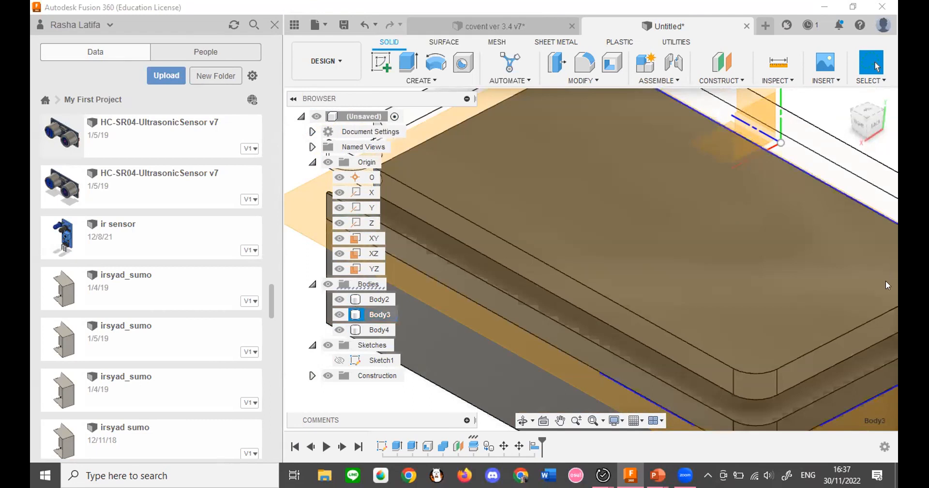
left_click_drag(717, 204, 533, 295)
scroll(480, 196, "down", 2)
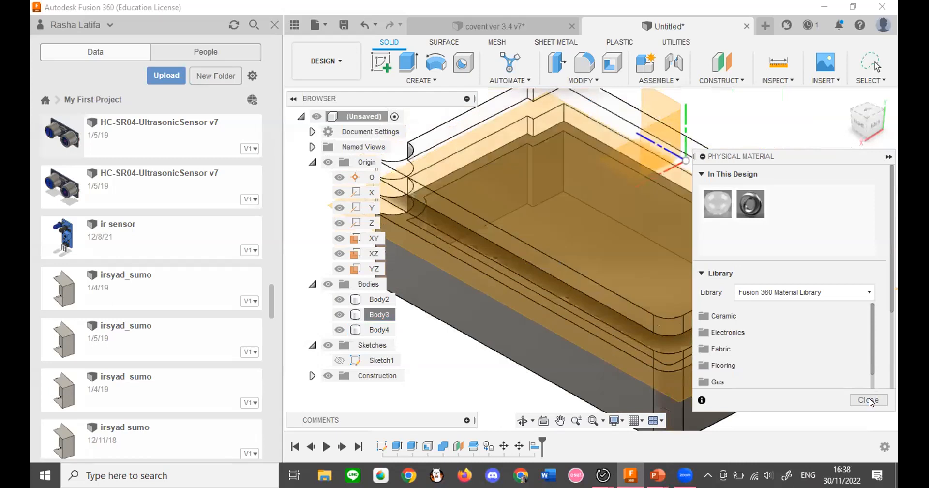
left_click(868, 400)
Open the Appearance settings and examine the categories of the Fusion 360 appearance library.
mouse_move(589, 258)
middle_mouse_down("shift")
mouse_move(878, 242)
mouse_move(527, 313)
middle_mouse_up("shift")
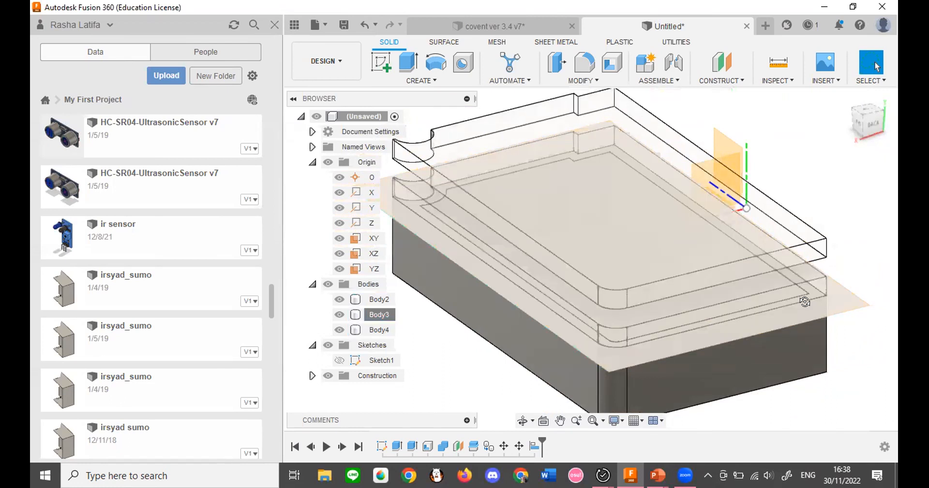
left_click(591, 77)
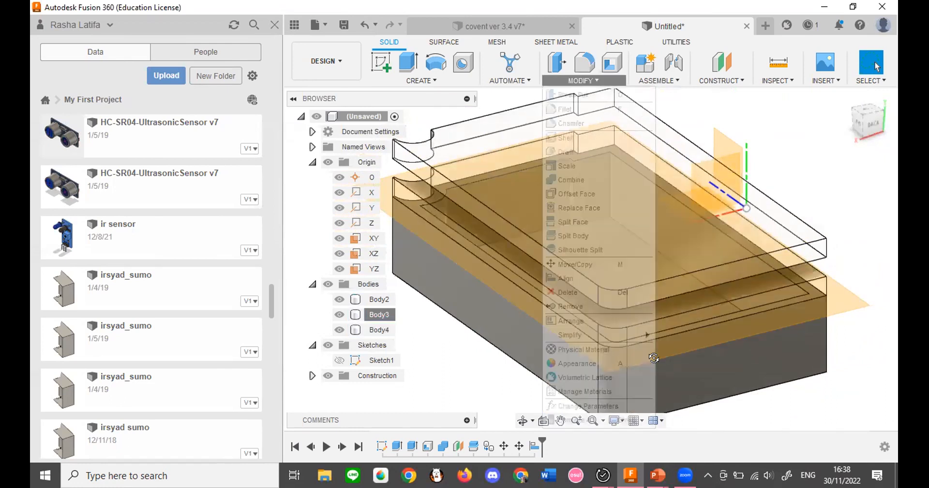
left_click(606, 363)
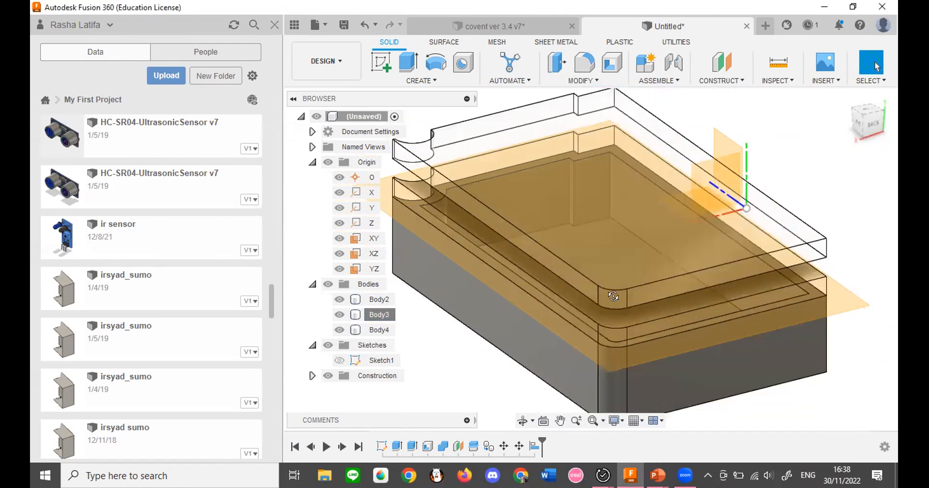
scroll(763, 306, "down", 2)
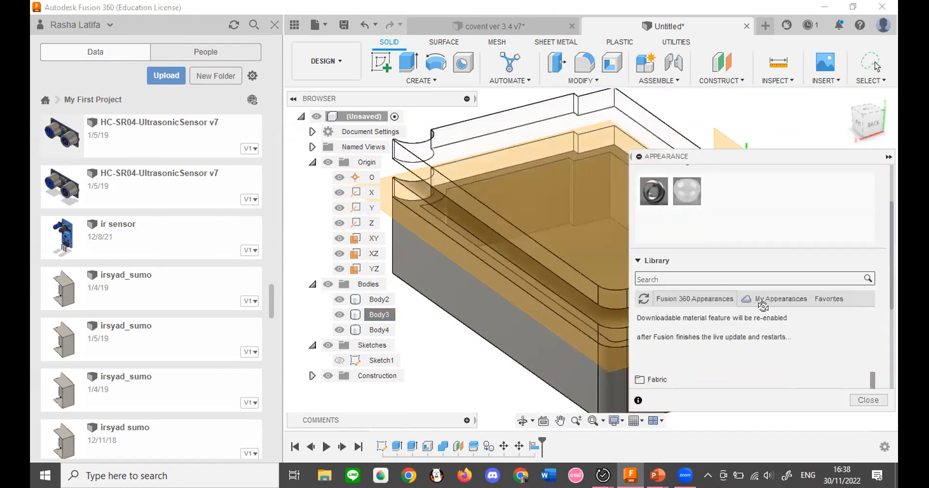
scroll(822, 308, "down", 4)
scroll(822, 306, "up", 1)
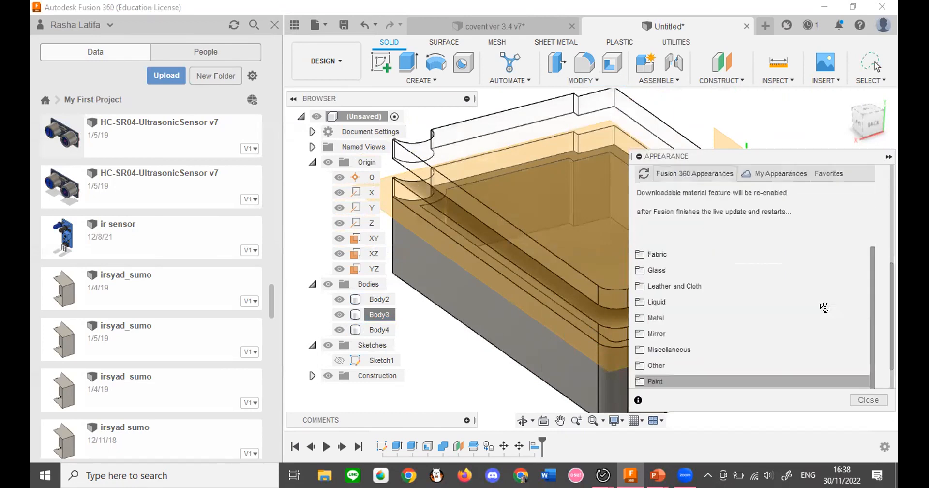
scroll(808, 290, "up", 5)
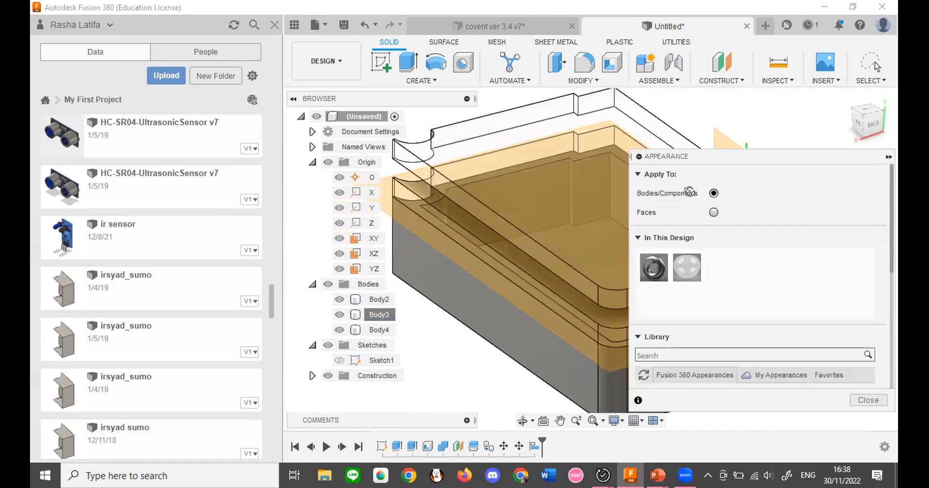
scroll(761, 258, "down", 4)
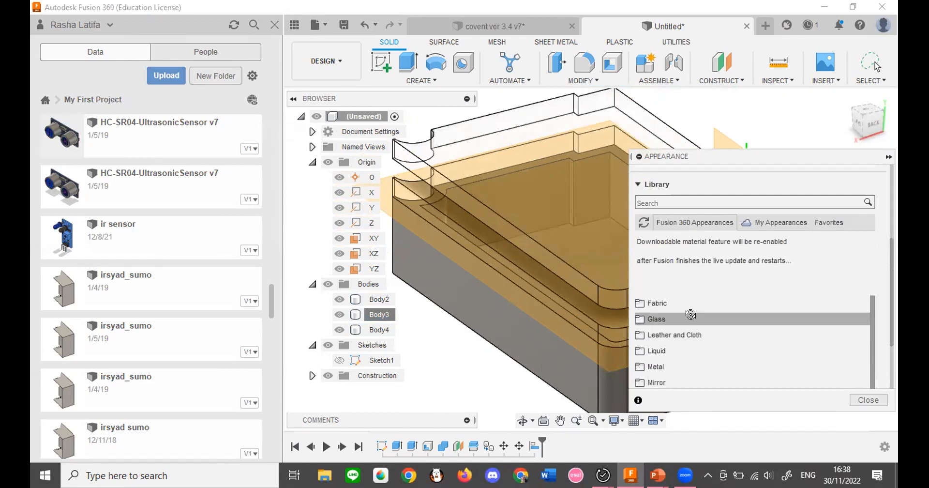
scroll(690, 314, "down", 3)
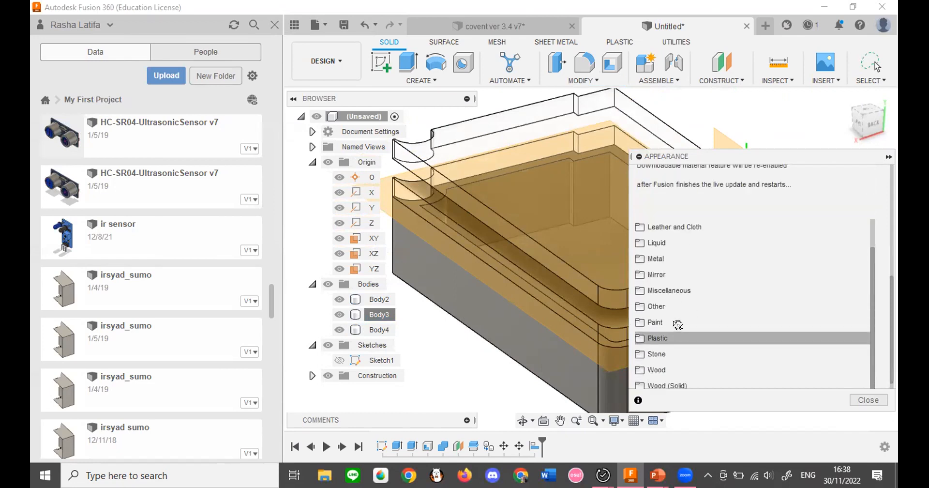
Apply the Paint - Enamel Glossy (Red) appearance to the upper face of the top plate (Body4).
left_click(677, 322)
left_click(668, 337)
scroll(670, 319, "down", 3)
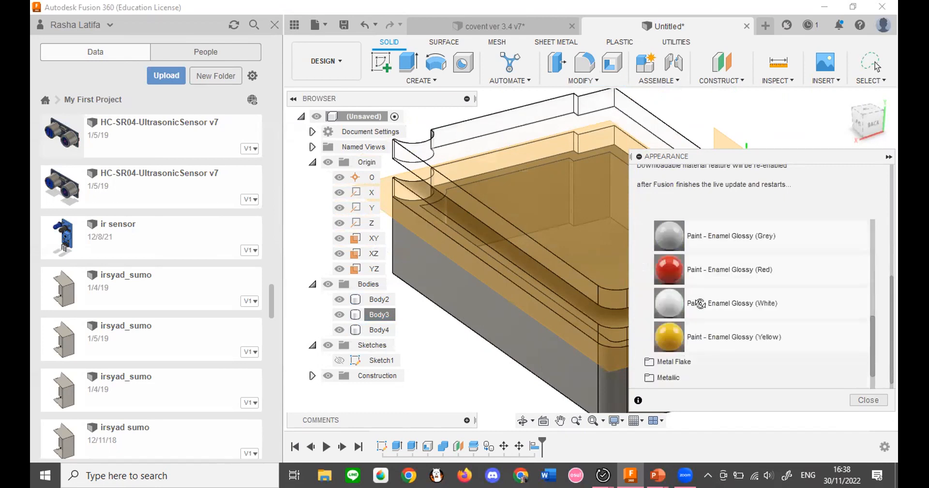
left_click_drag(742, 269, 512, 172)
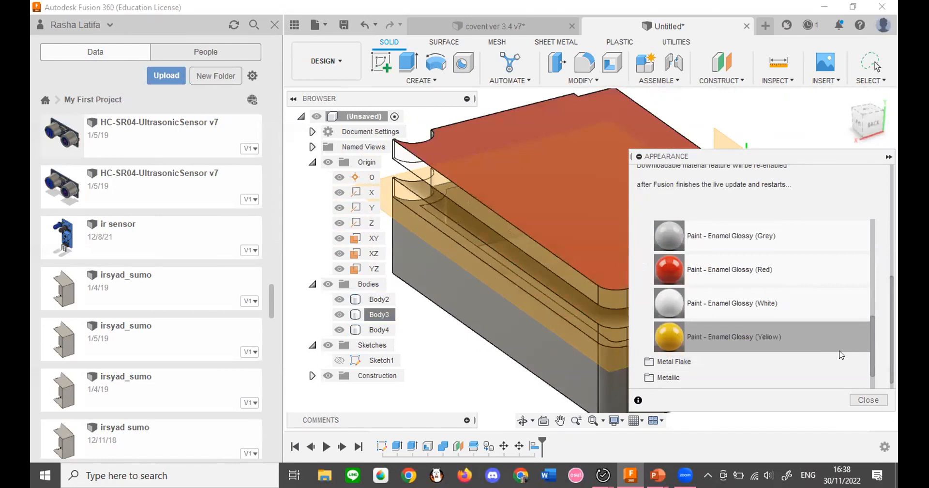
left_click(868, 400)
Inspect the painted upper face of the top plate up close and with the whole model in view.
mouse_move(868, 129)
left_mouse_down()
mouse_move(852, 109)
mouse_move(856, 140)
mouse_move(871, 150)
left_mouse_up()
middle_click_drag(484, 271, 387, 145, "shift")
scroll(668, 133, "up", 2)
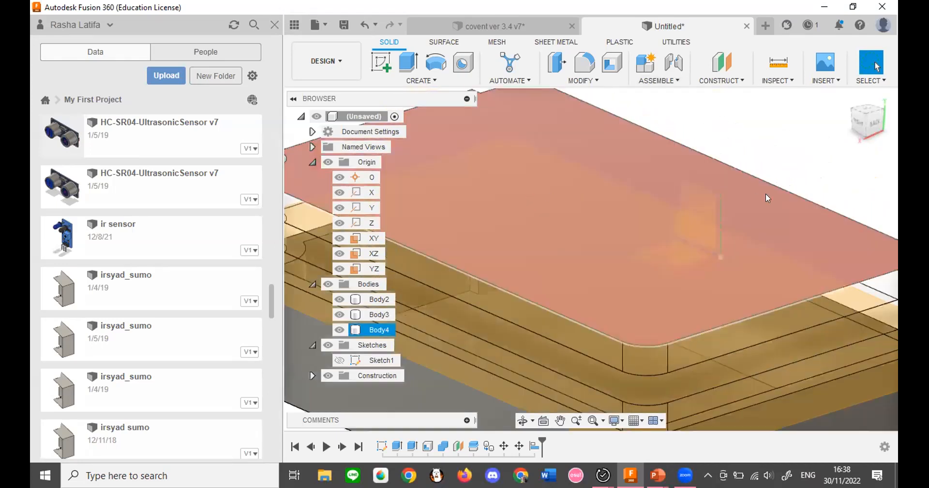
scroll(766, 193, "down", 3)
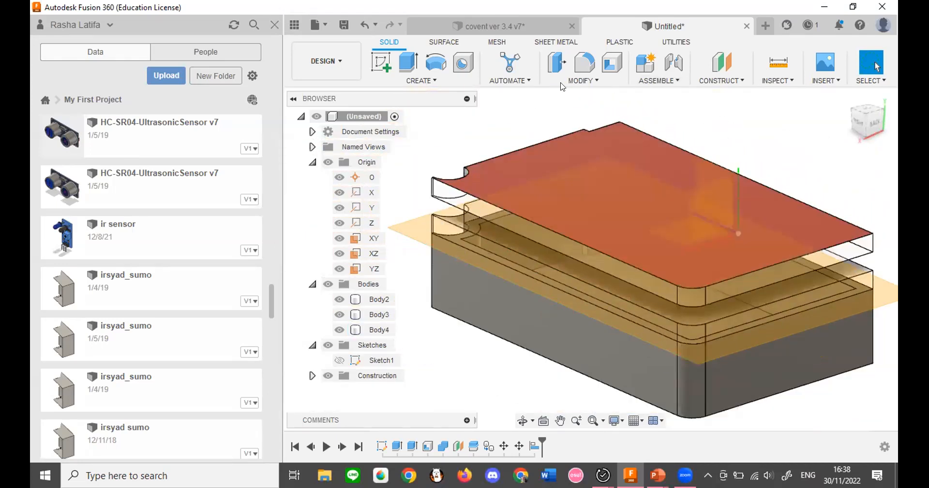
left_click(612, 81)
left_click(612, 81)
left_click(612, 80)
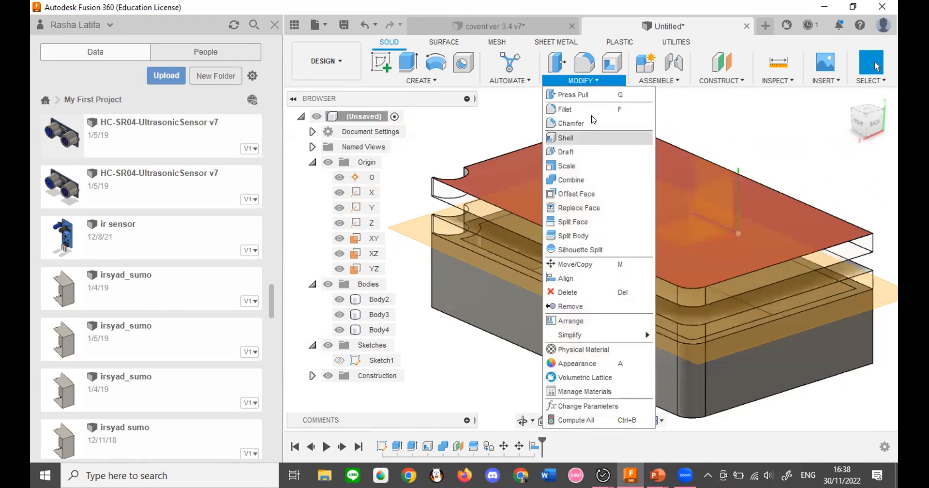
left_click(585, 81)
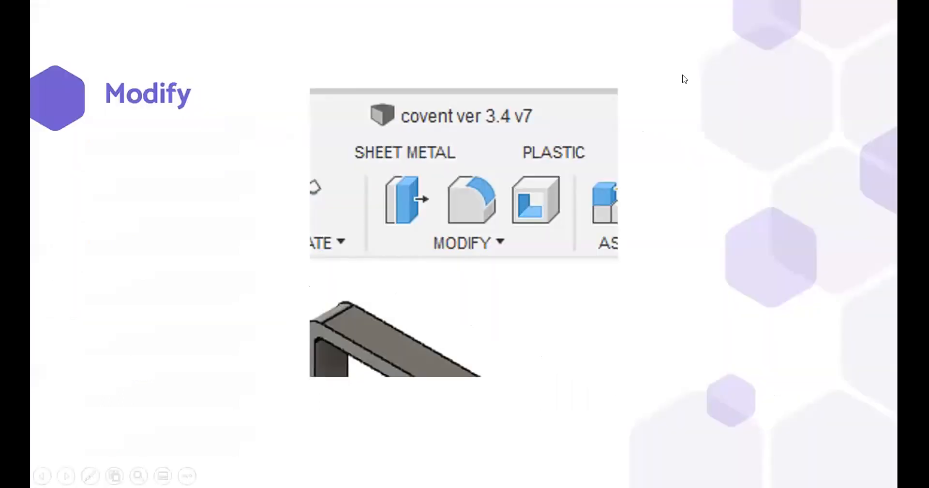
left_click(683, 75)
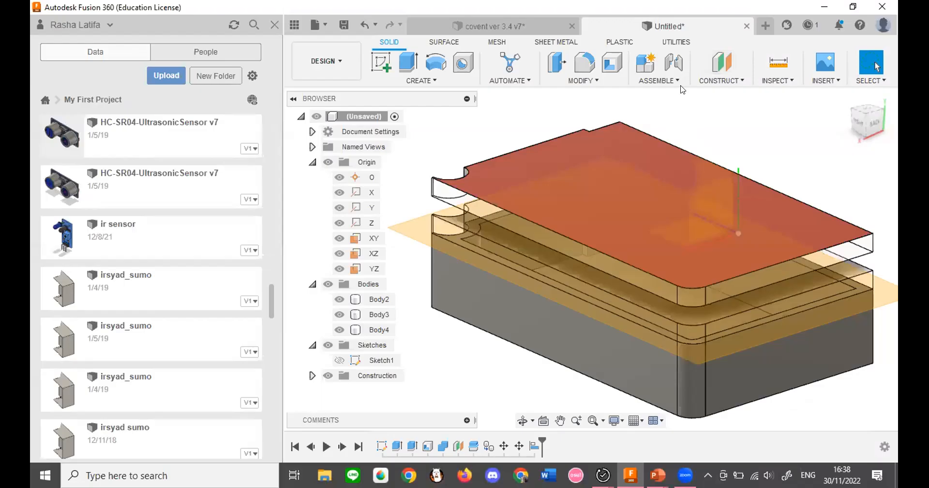
left_click(675, 83)
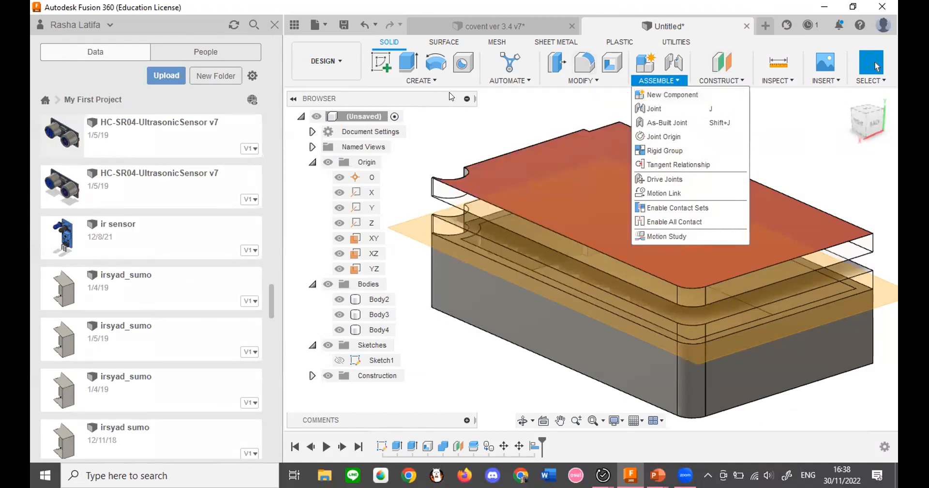
left_click(420, 81)
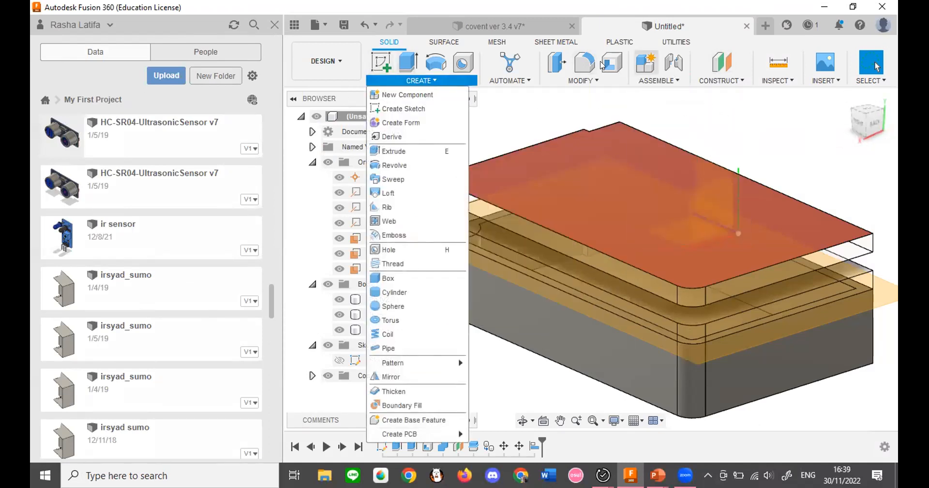
Try to start a Joint for assembling the box and plates.
left_click(675, 83)
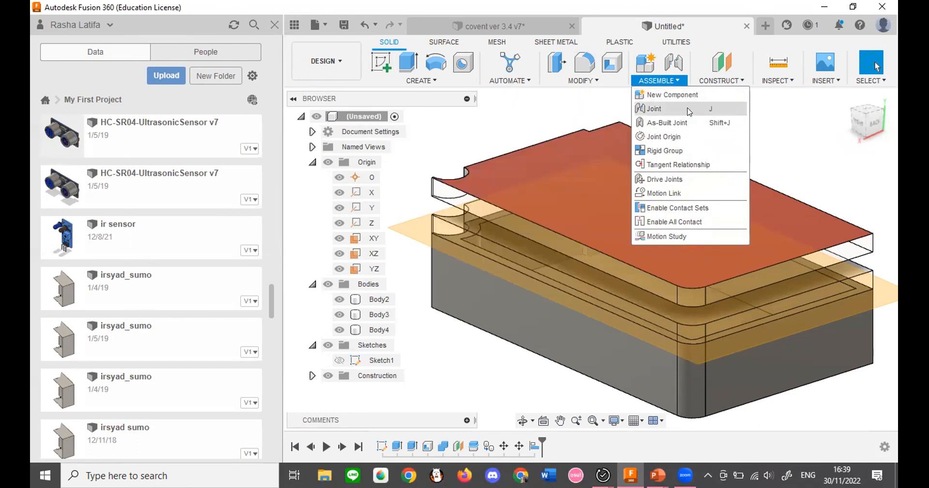
left_click(689, 112)
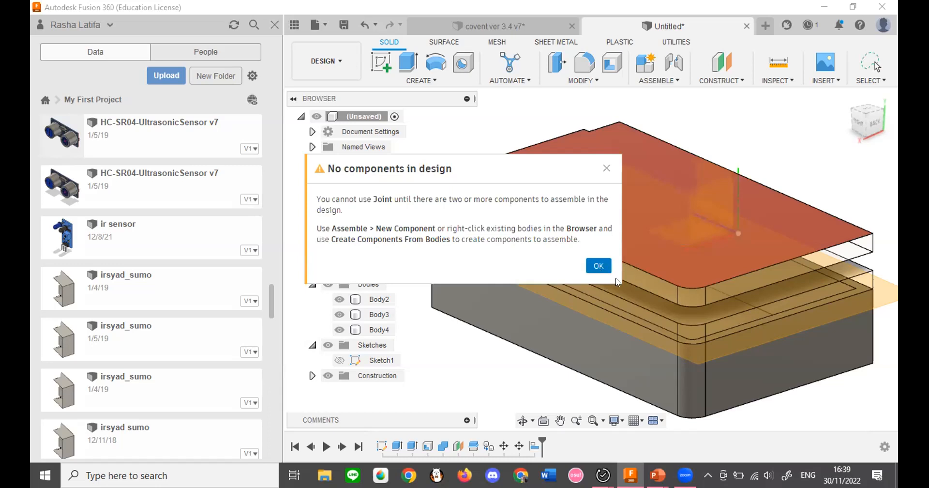
left_click(599, 265)
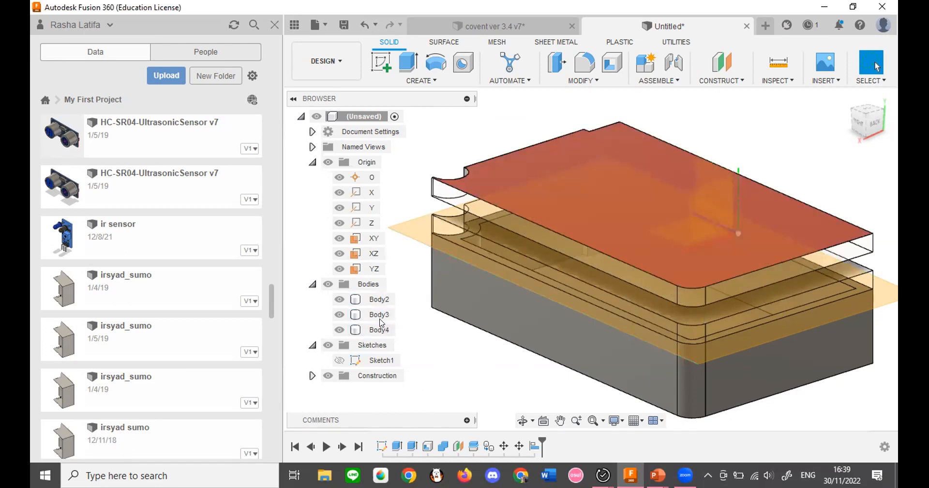
left_click(381, 300)
right_click(381, 299)
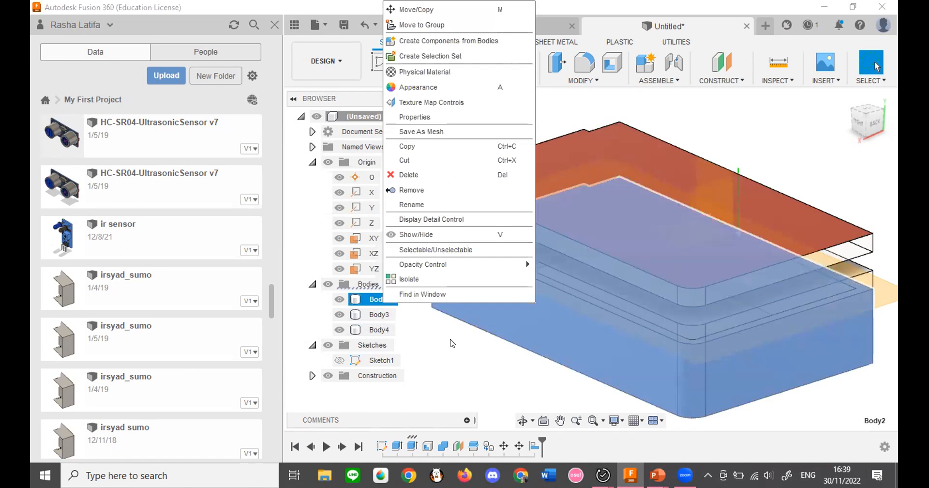
left_click(382, 290)
left_click(460, 370)
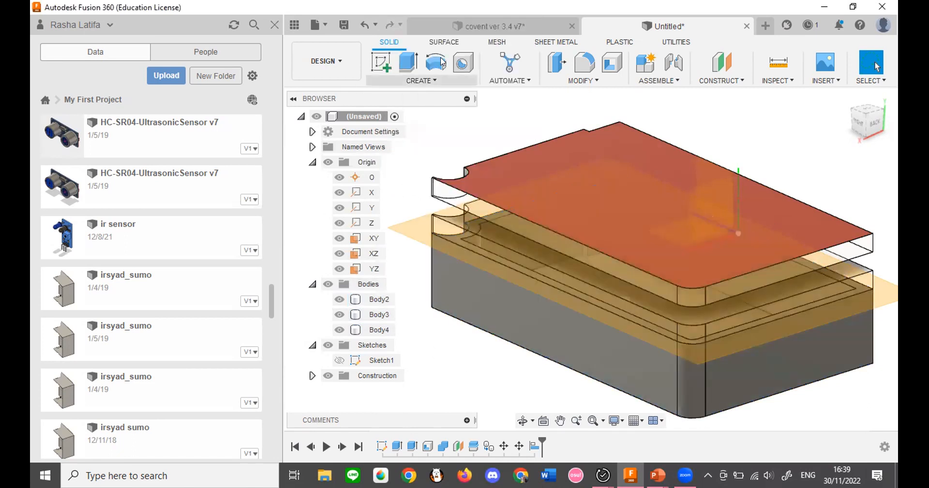
Extrude the red upper face of the top plate by 5 mm as a new component.
left_click(410, 68)
left_click(572, 180)
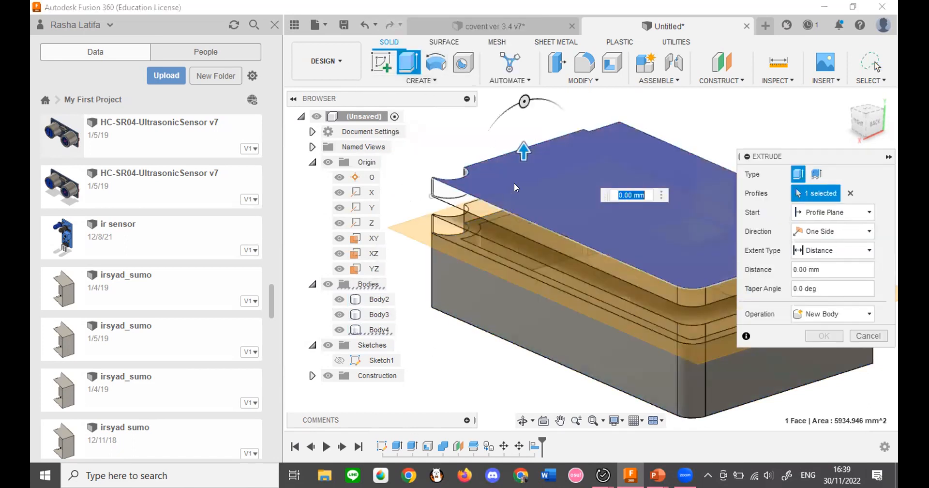
left_click(832, 314)
left_click(849, 387)
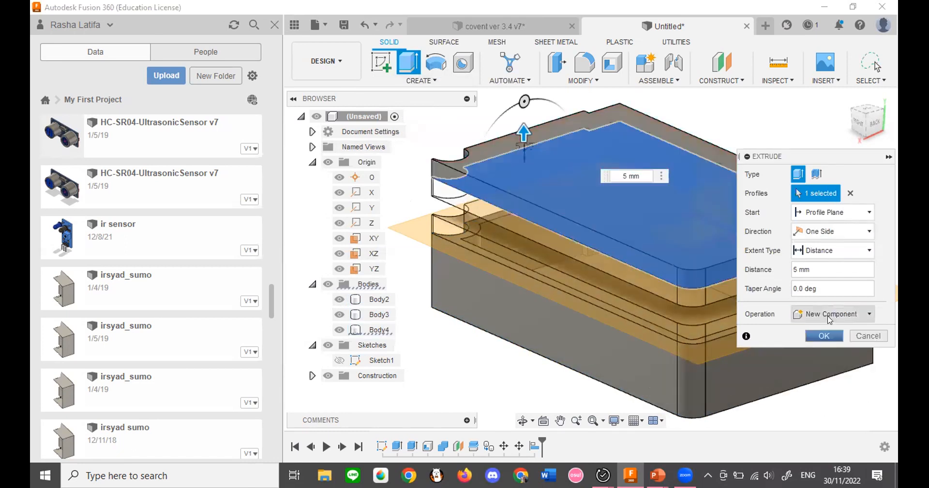
left_click(824, 335)
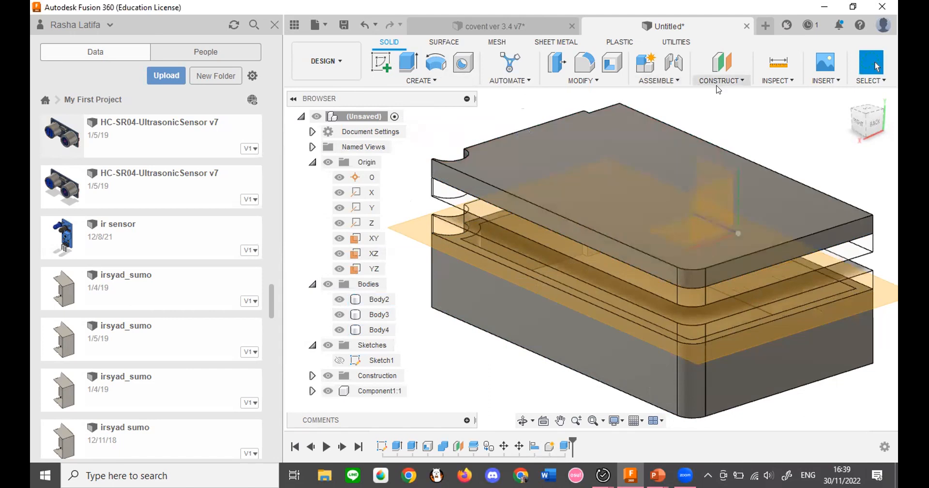
Try to joint the new plate component to the red upper face of the top plate (Body4).
left_click(737, 80)
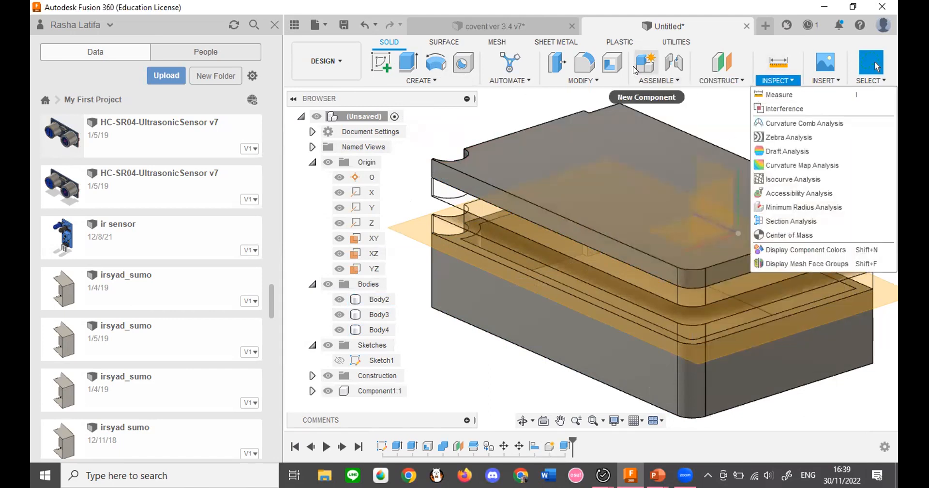
mouse_move(642, 86)
left_click(650, 109)
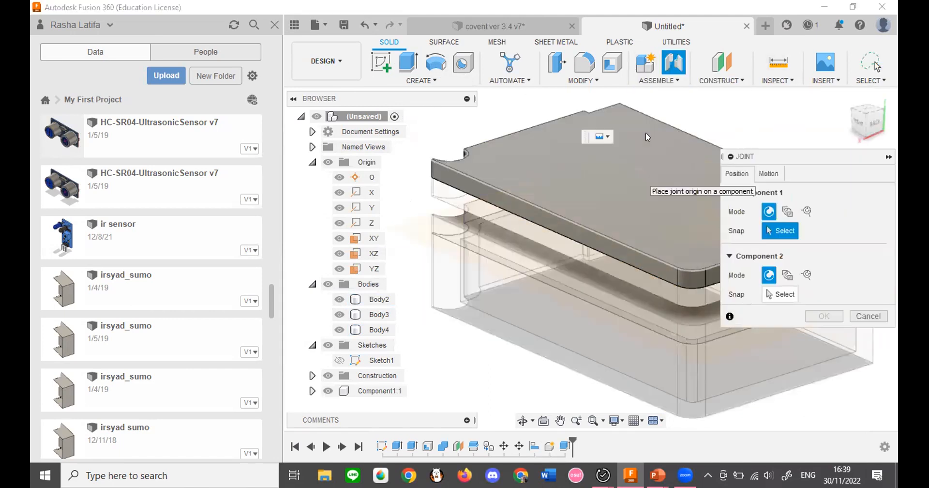
left_click(640, 176)
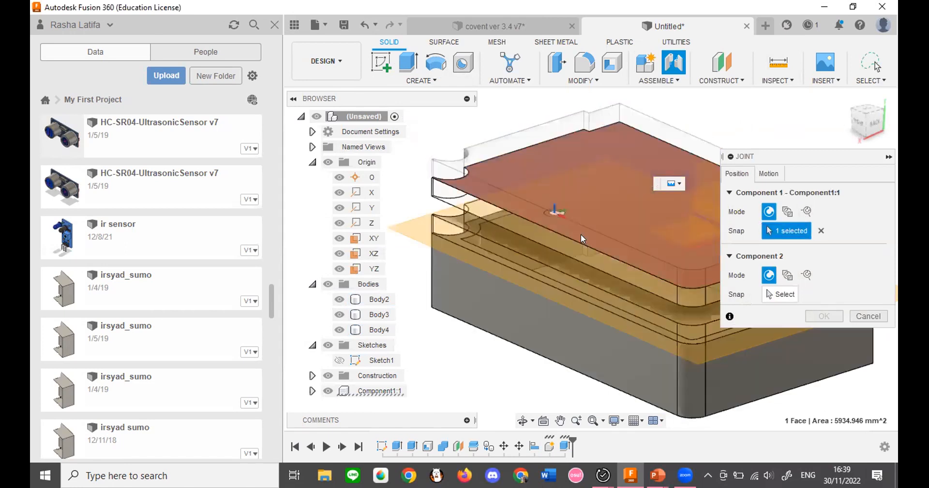
left_click(588, 225)
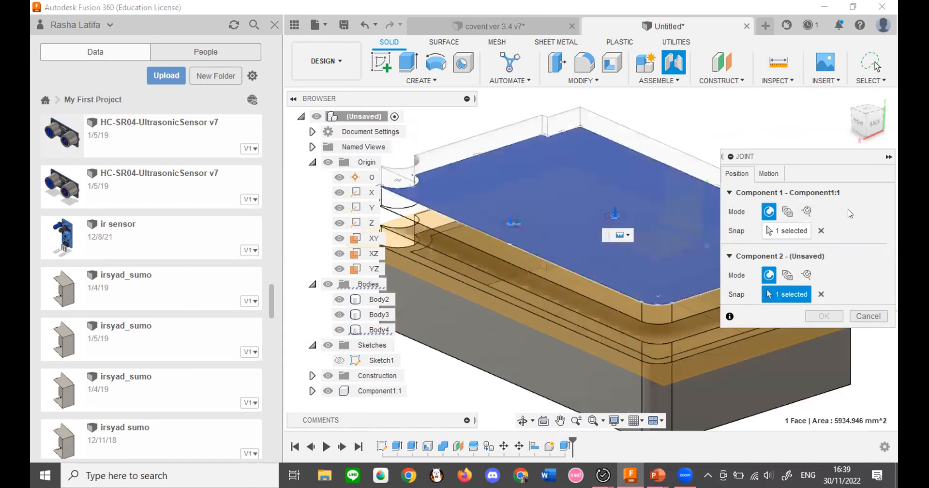
Try to re-pick the joint snaps on the long side faces of the new plate component and the top plate.
left_click(786, 230)
left_click(530, 241)
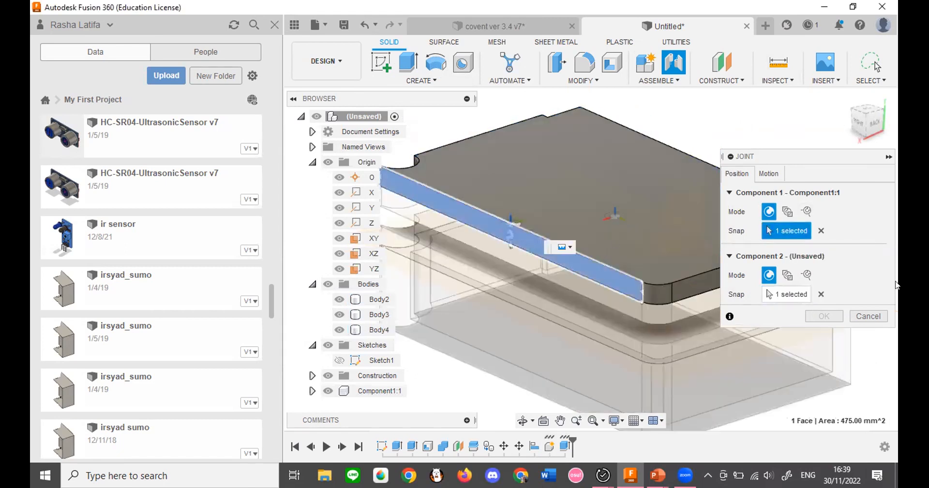
left_click(786, 294)
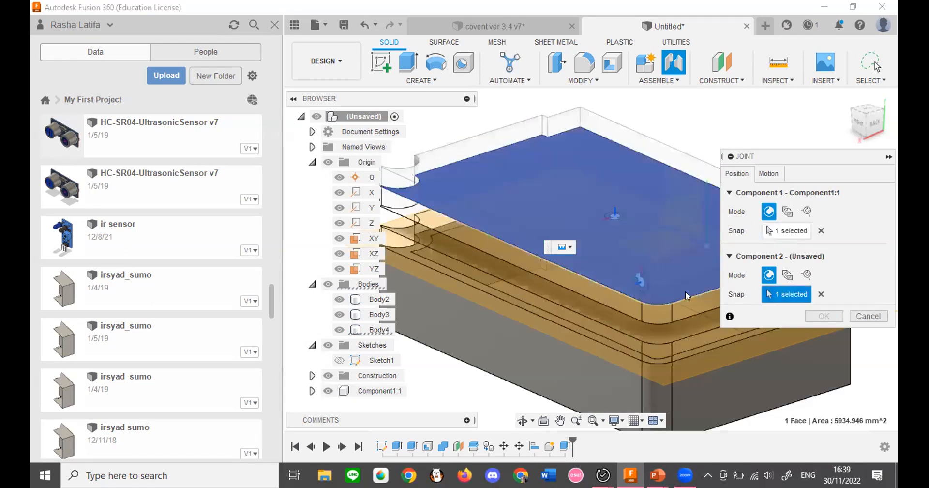
left_click(590, 291)
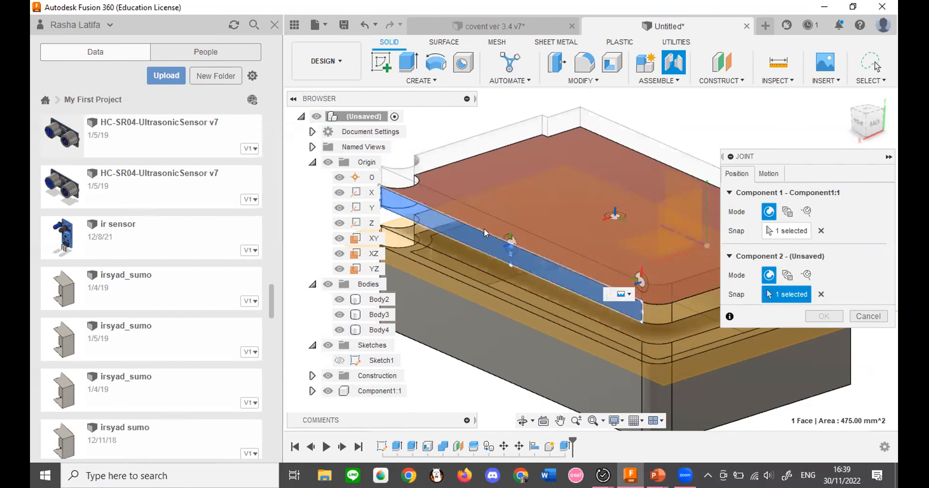
Try the Between Two Faces mode for the joint's first component, using the new plate's long side face and upper face.
left_click(769, 230)
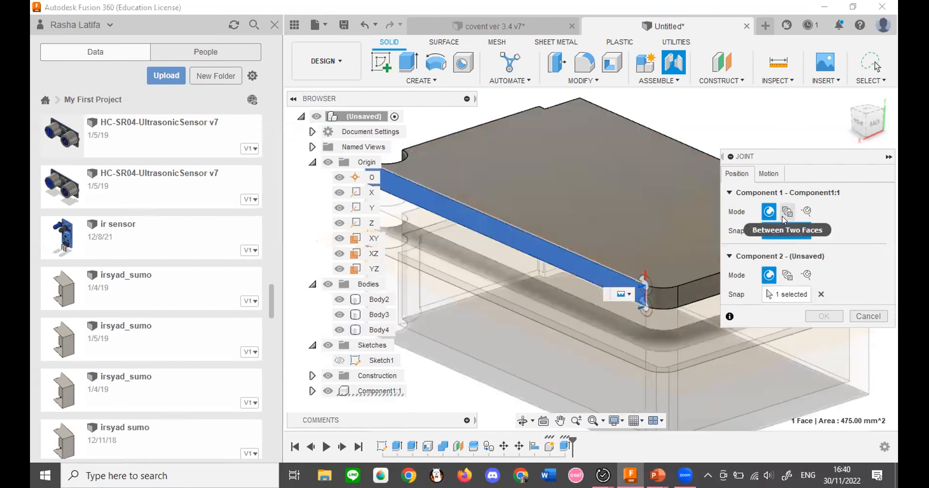
left_click(776, 212)
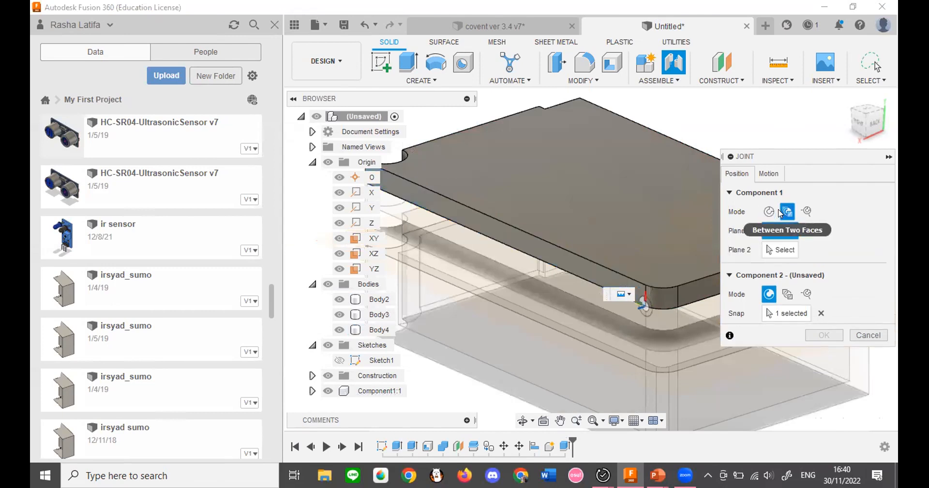
left_click(512, 239)
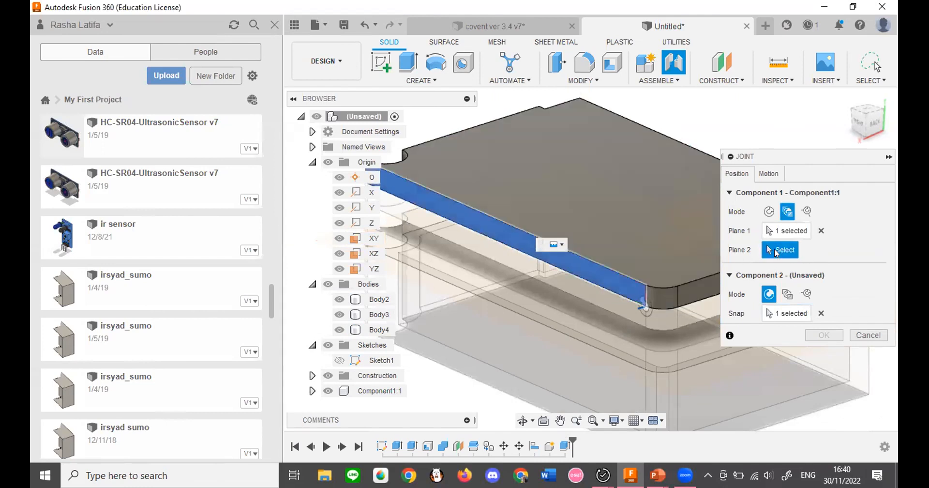
left_click(583, 244)
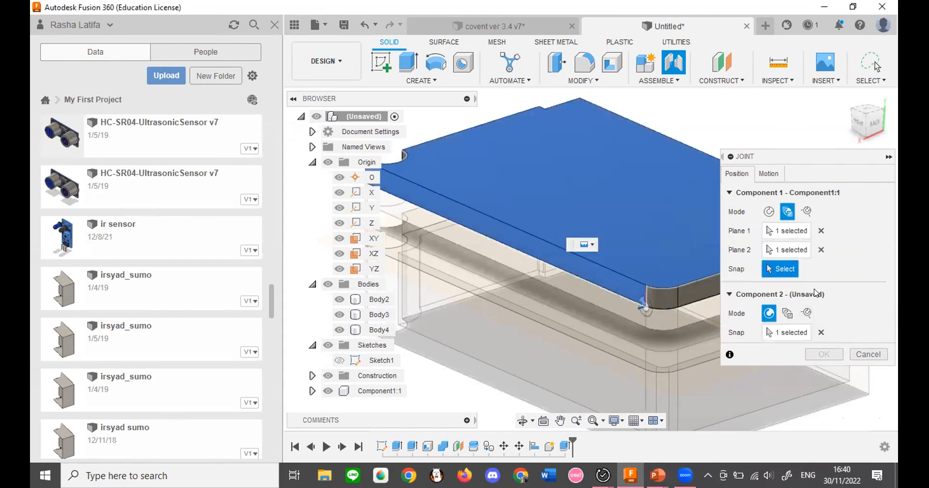
left_click(870, 354)
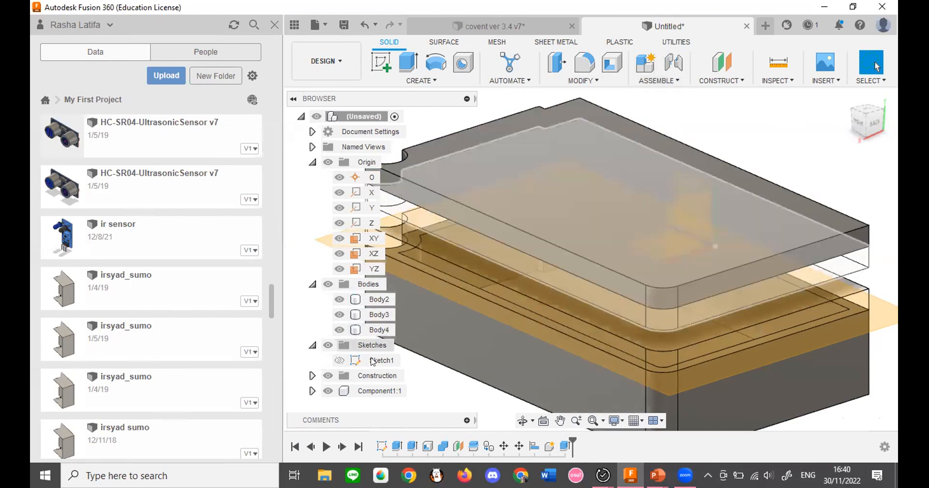
Stand the new plate component (Component1:1) upright on its long side with Move/Copy and shift it by an X distance of -25 mm.
left_click(371, 391)
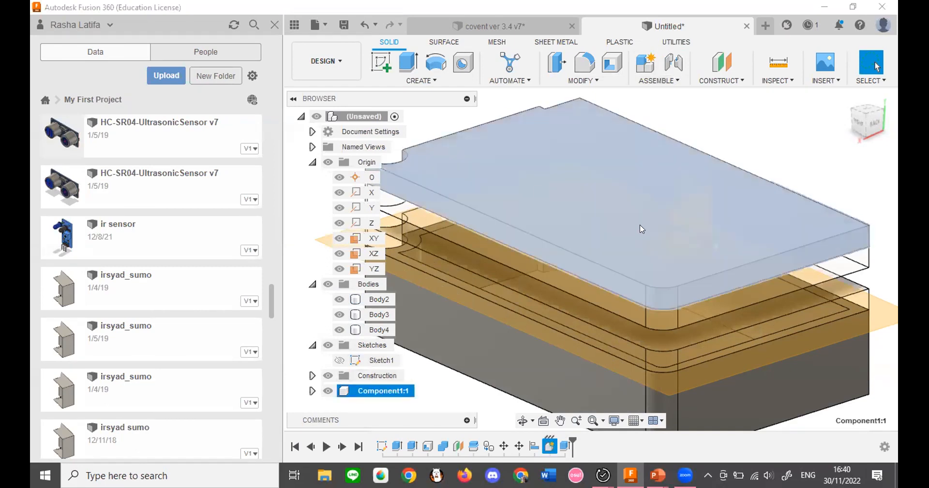
scroll(634, 232, "down", 2)
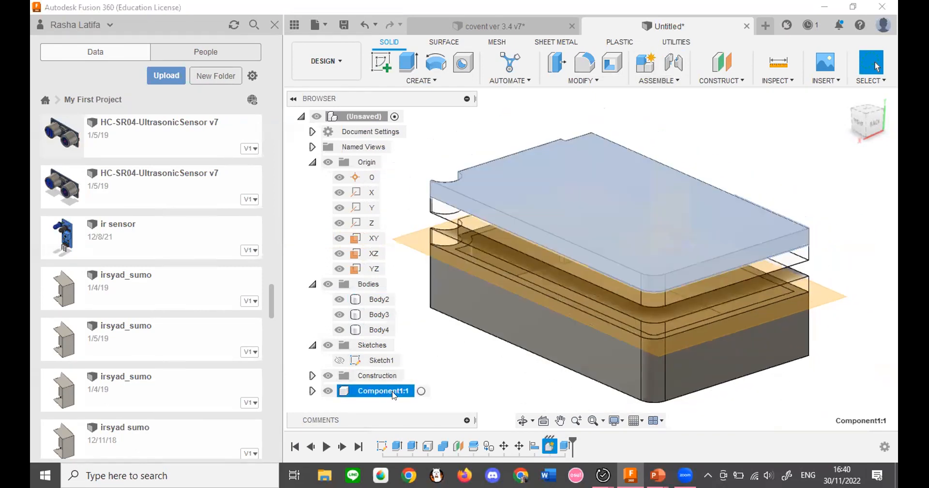
right_click(397, 390)
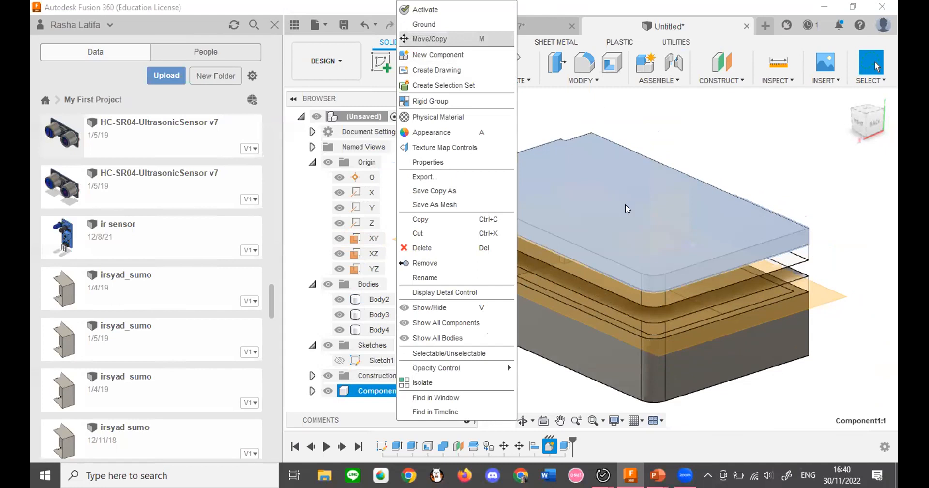
key("m")
left_click_drag(594, 221, 606, 217)
left_click_drag(632, 146, 544, 234)
left_click_drag(606, 213, 555, 175)
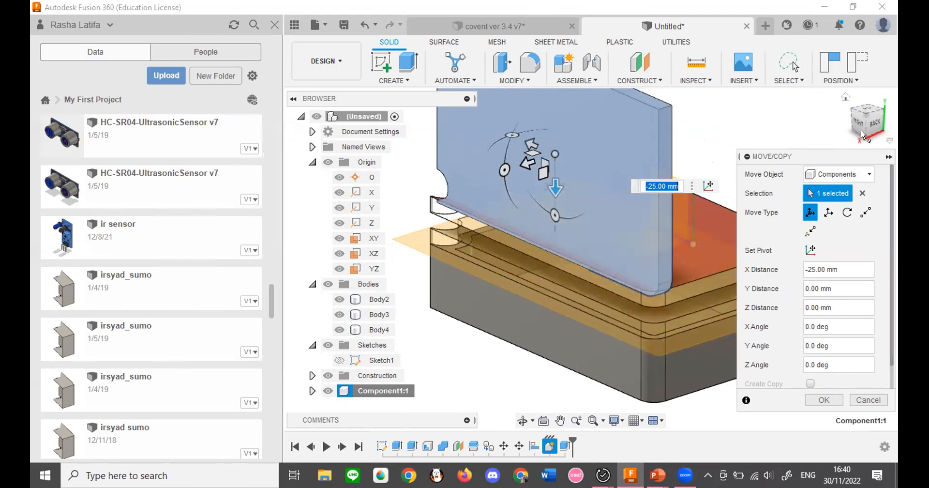
Shift the upright plate component to an X distance of -28 mm, working in the back view.
mouse_move(869, 118)
left_mouse_down()
mouse_move(862, 142)
mouse_move(817, 99)
mouse_move(774, 138)
mouse_move(689, 100)
mouse_move(779, 140)
mouse_move(763, 177)
mouse_move(857, 126)
mouse_move(877, 150)
mouse_move(856, 123)
mouse_move(869, 145)
mouse_move(871, 123)
mouse_move(866, 133)
mouse_move(856, 121)
mouse_move(875, 119)
left_mouse_up()
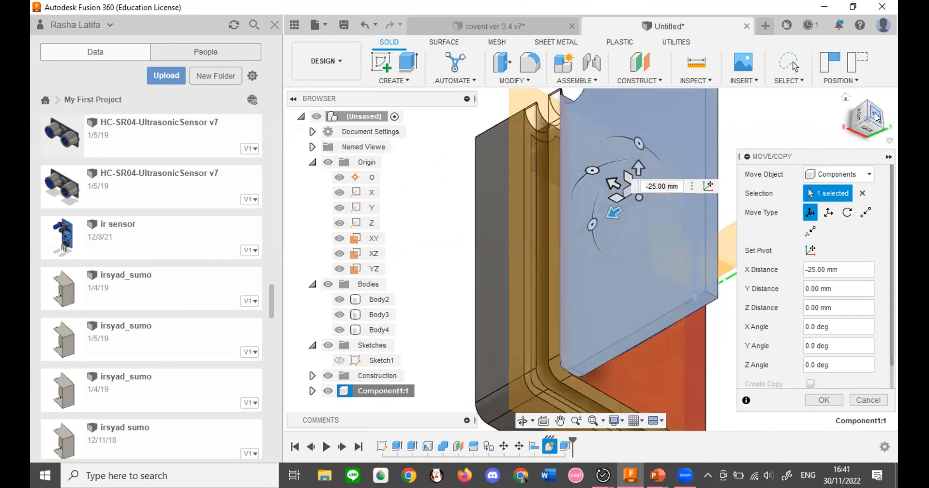
left_click(876, 116)
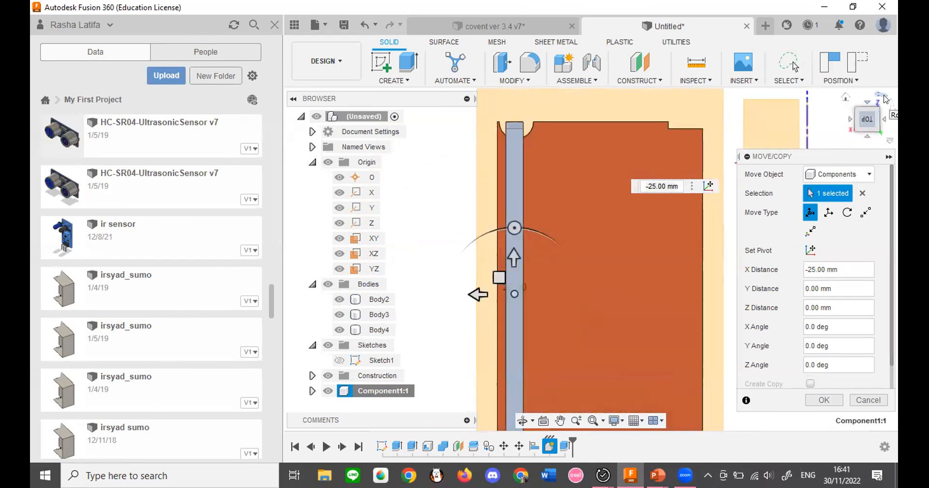
left_click(884, 98)
left_click(875, 127)
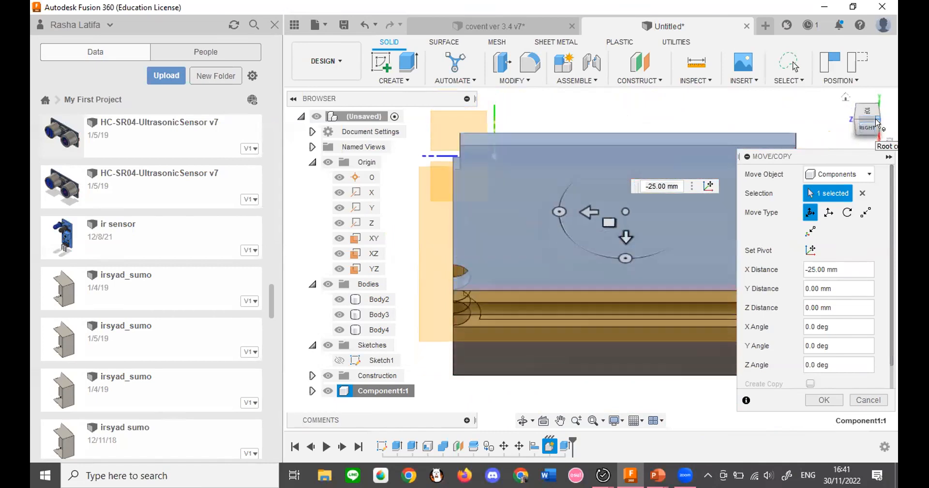
left_click(877, 123)
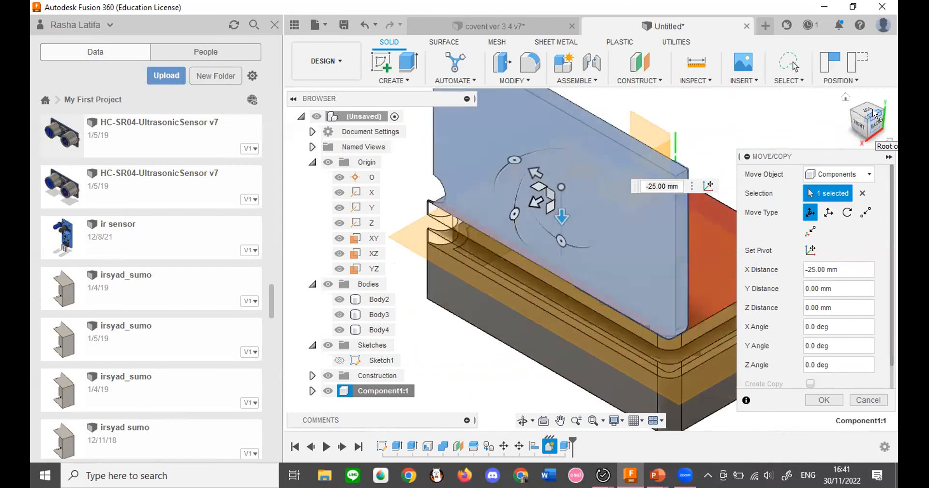
left_click(875, 115)
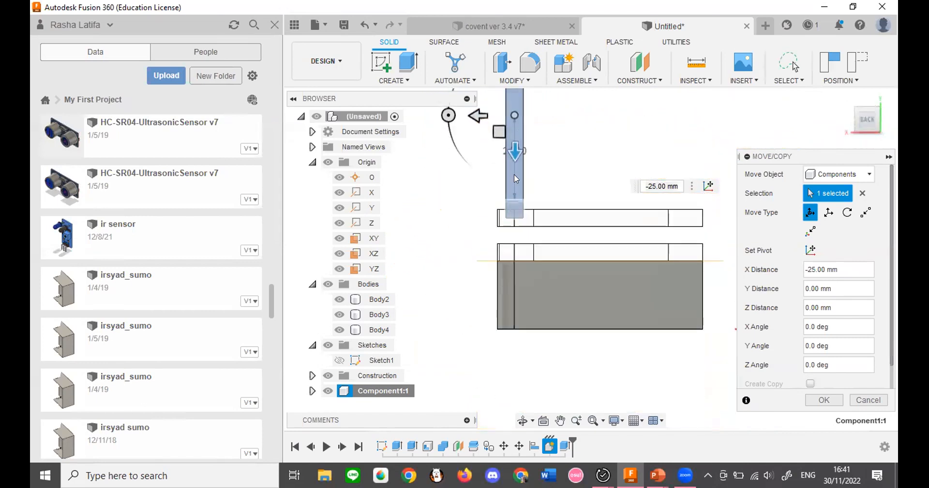
left_click_drag(508, 150, 514, 135)
scroll(509, 157, "up", 3)
left_click_drag(517, 93, 514, 103)
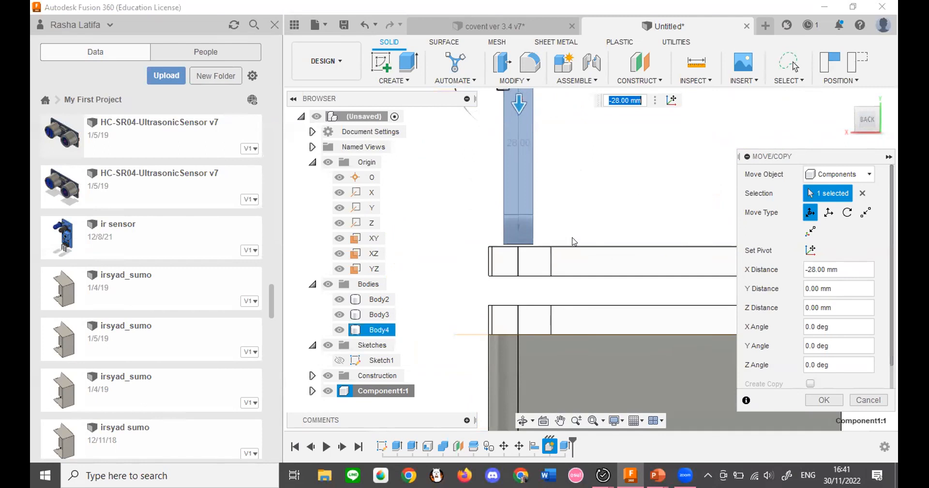
Set the upright plate component's X distance to -30 mm and finish the move.
scroll(490, 309, "down", 2)
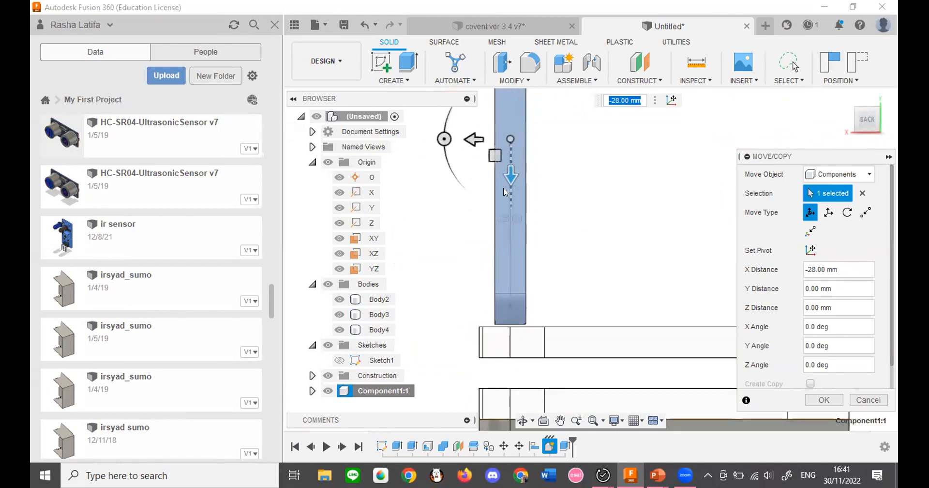
scroll(553, 209, "down", 2)
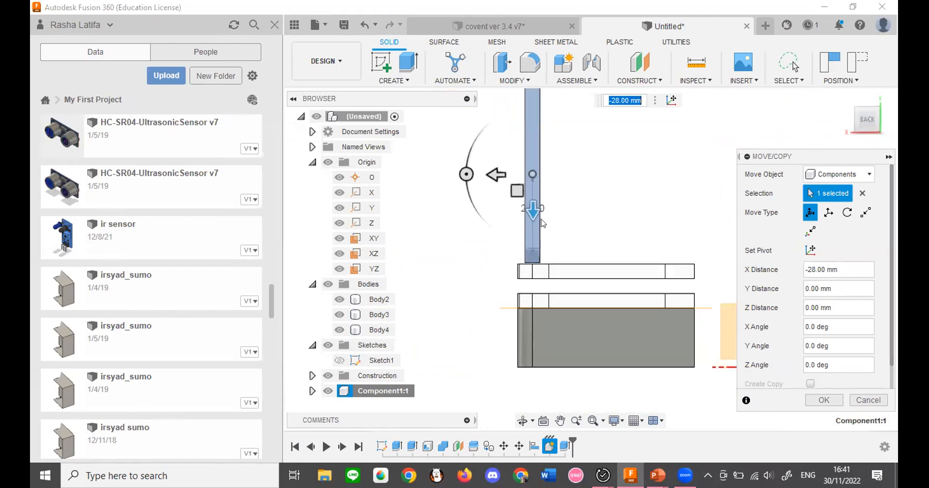
mouse_move(529, 206)
left_mouse_down()
mouse_move(536, 172)
mouse_move(534, 194)
left_mouse_up()
scroll(535, 213, "up", 3)
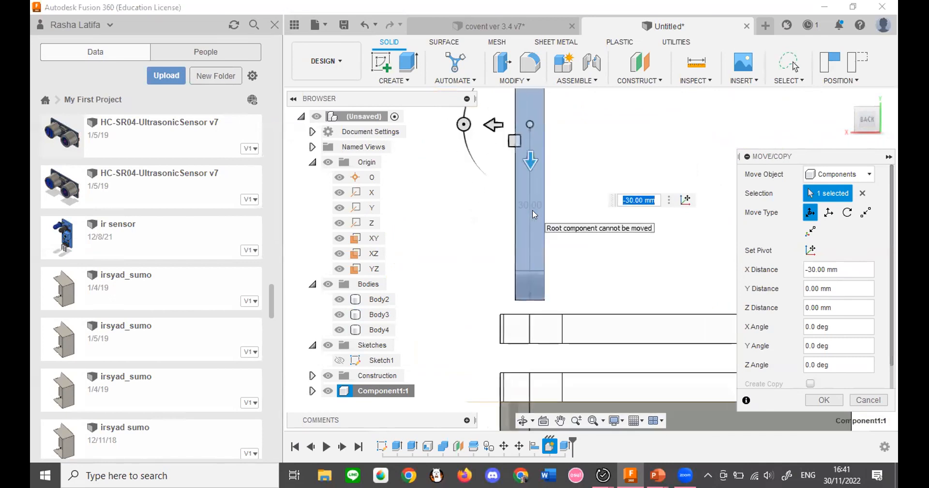
left_click_drag(528, 153, 529, 170)
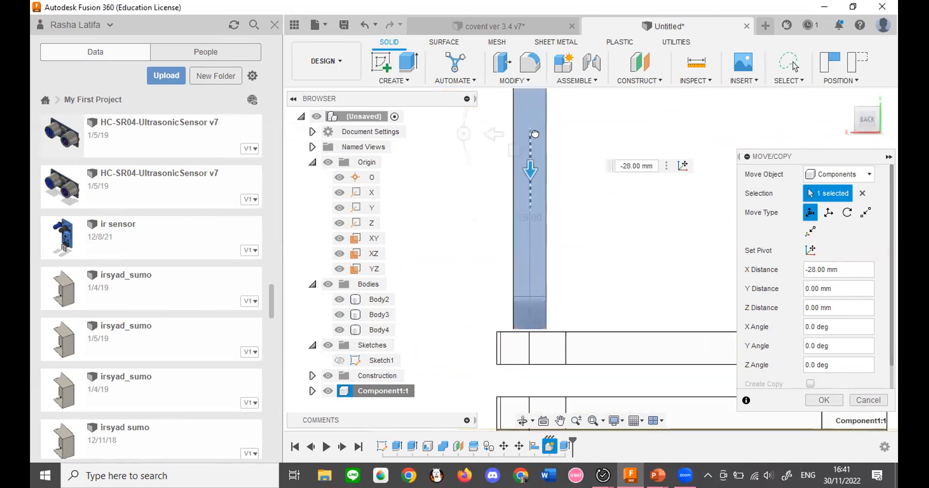
left_click_drag(534, 134, 534, 122)
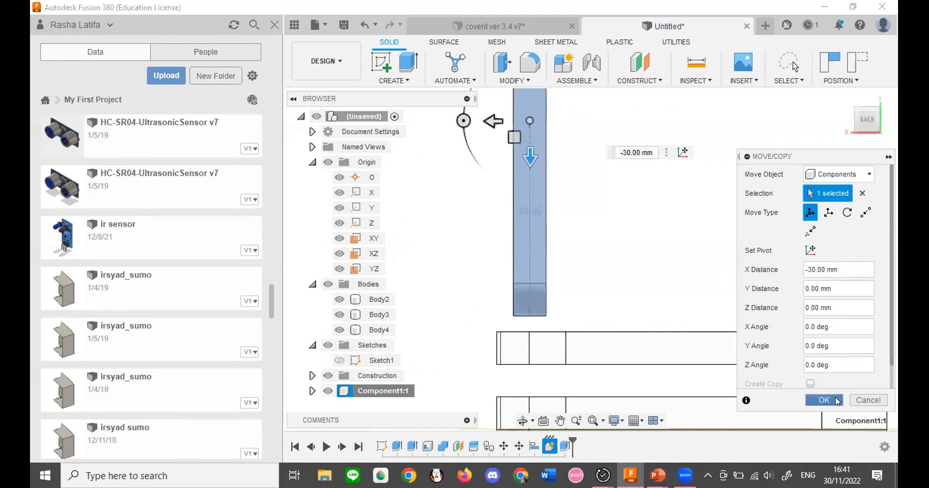
left_click(837, 400)
Start Align and try the rounded corner face of the top plate (Body4) as the From geometry.
left_click(651, 83)
mouse_move(523, 83)
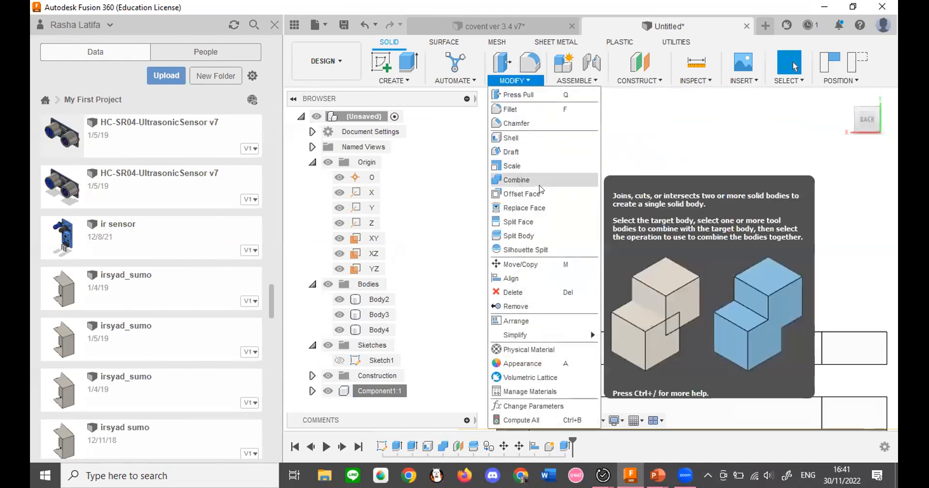
left_click(571, 278)
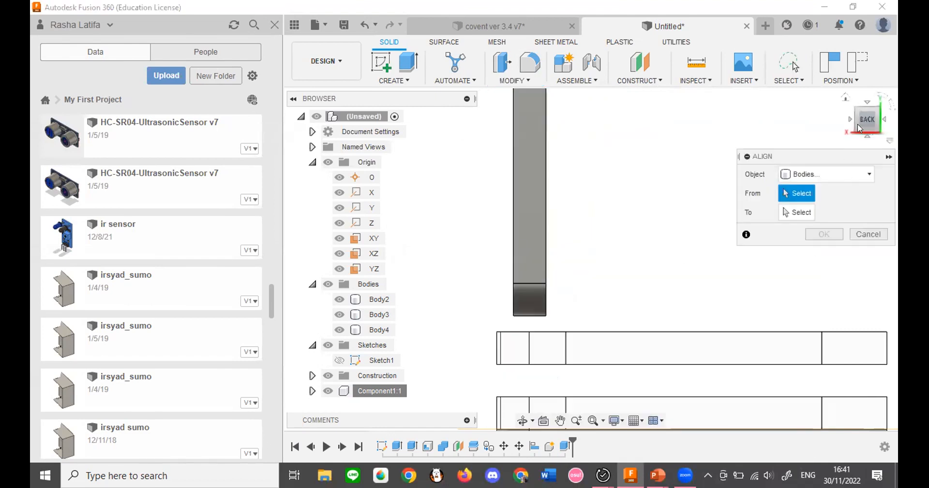
left_click_drag(865, 112, 859, 92)
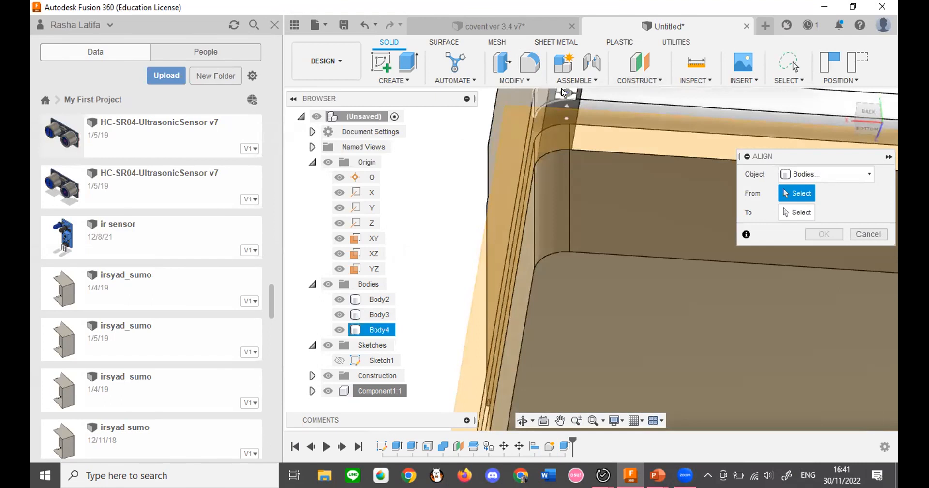
left_click(553, 93)
middle_click_drag(631, 179, 599, 338)
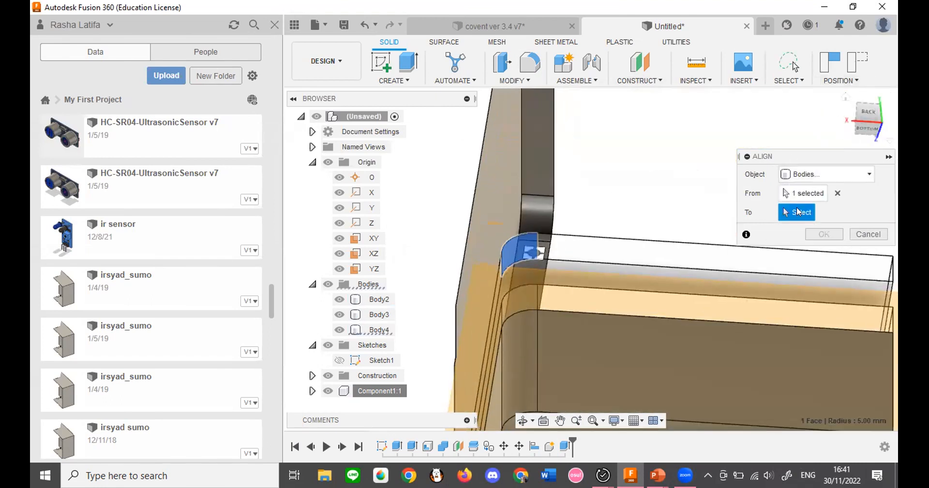
left_click(803, 193)
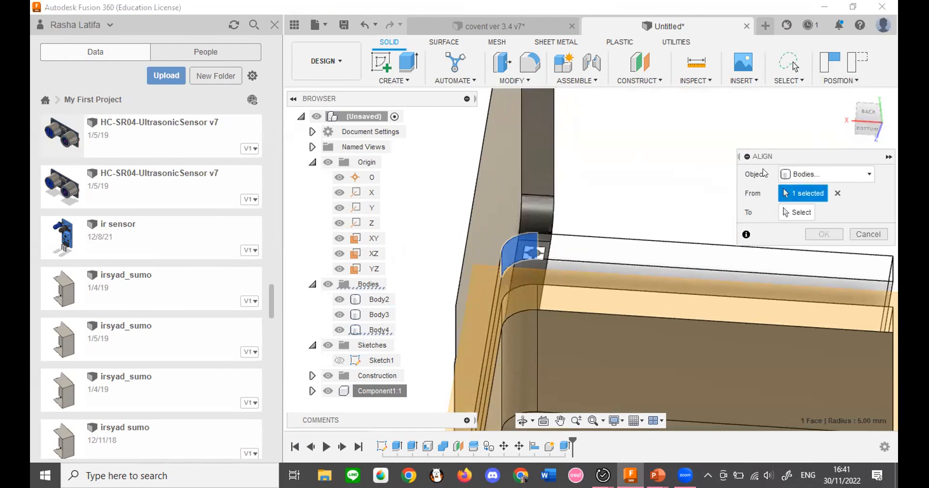
Try to align the upright plate's narrow lower side face with the upper face of the top plate, and undo the alignment.
left_click_drag(868, 113, 877, 132)
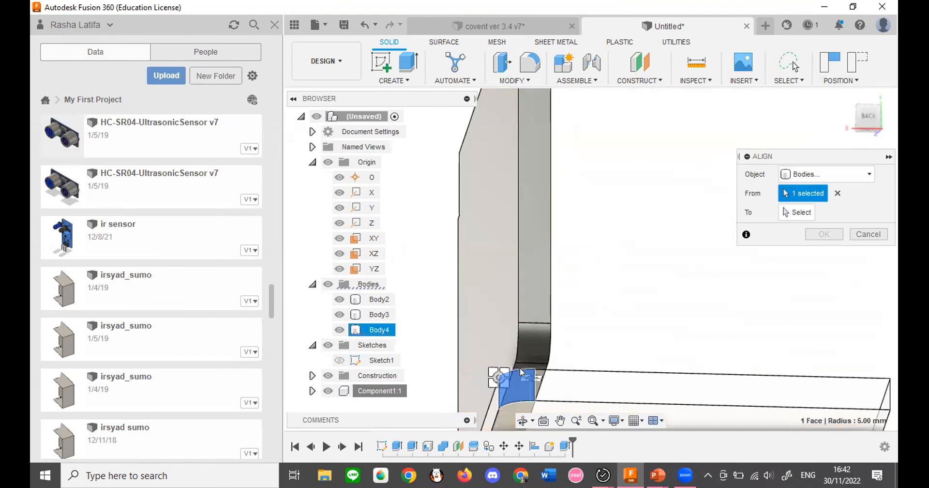
scroll(528, 362, "up", 3)
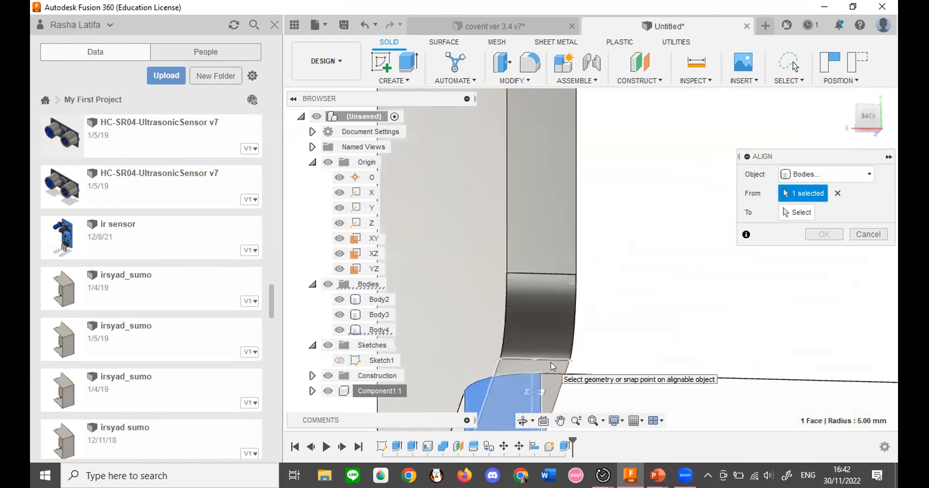
left_click(551, 362)
left_click_drag(867, 155, 797, 207)
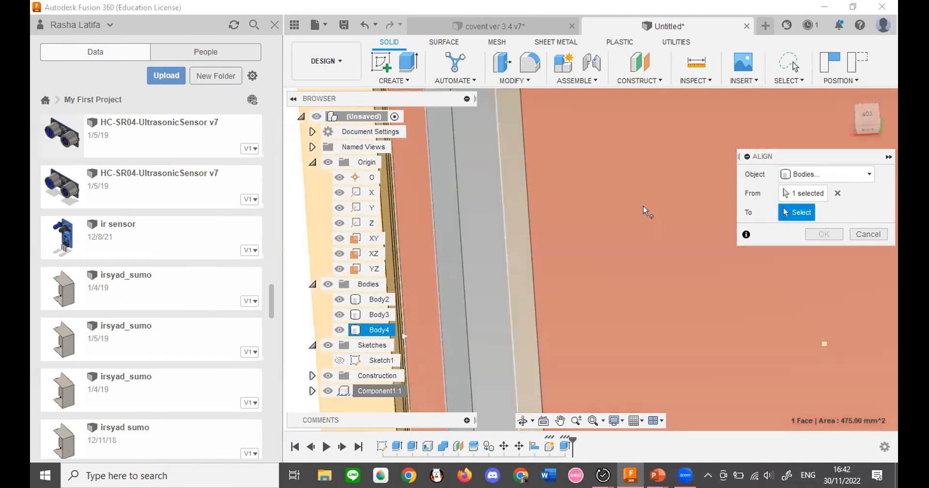
left_click(643, 205)
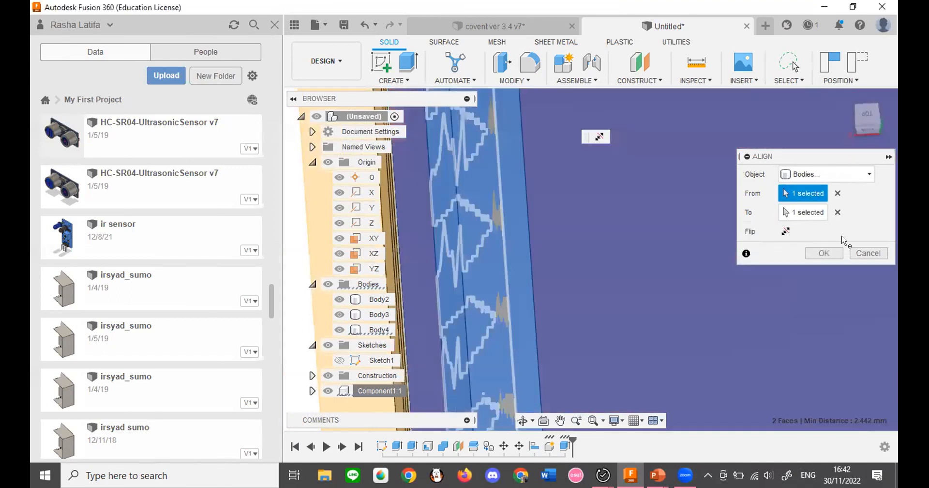
left_click(824, 251)
scroll(594, 189, "down", 5)
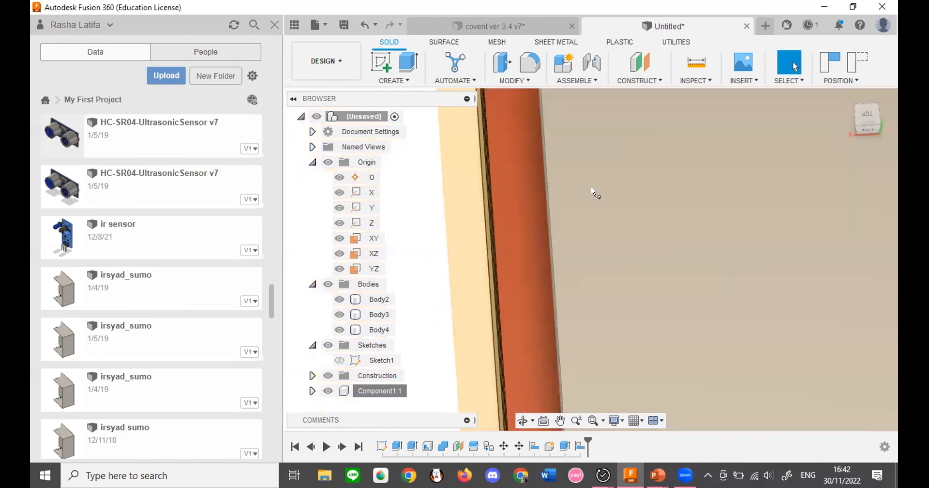
mouse_move(856, 119)
left_mouse_down()
mouse_move(850, 84)
mouse_move(853, 115)
left_mouse_up()
key("ctrl+z")
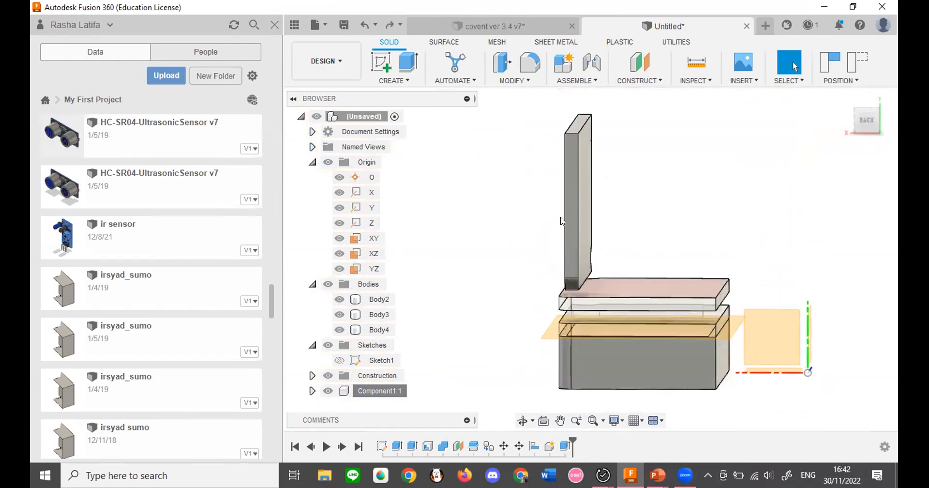
Try to align the upright plate's large outer face with the long side face of the top plate (Body4), and undo it.
scroll(586, 269, "up", 5)
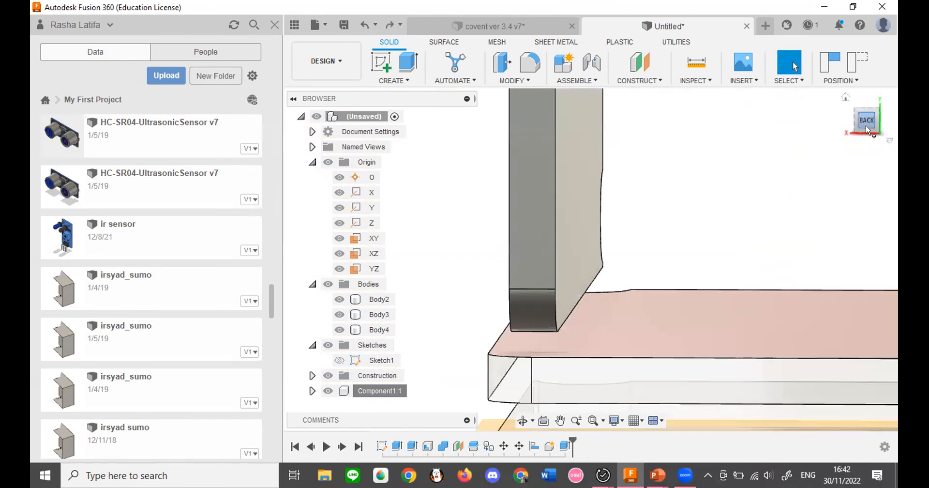
left_click(867, 128)
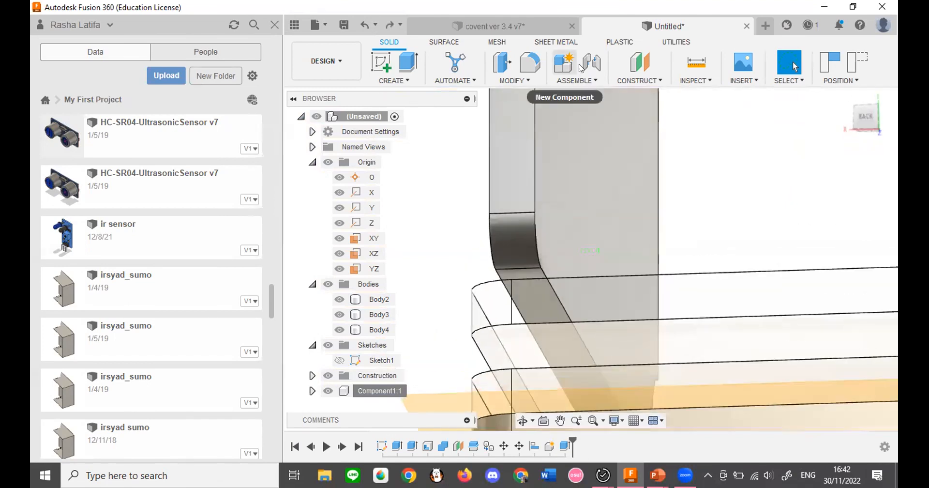
left_click(634, 79)
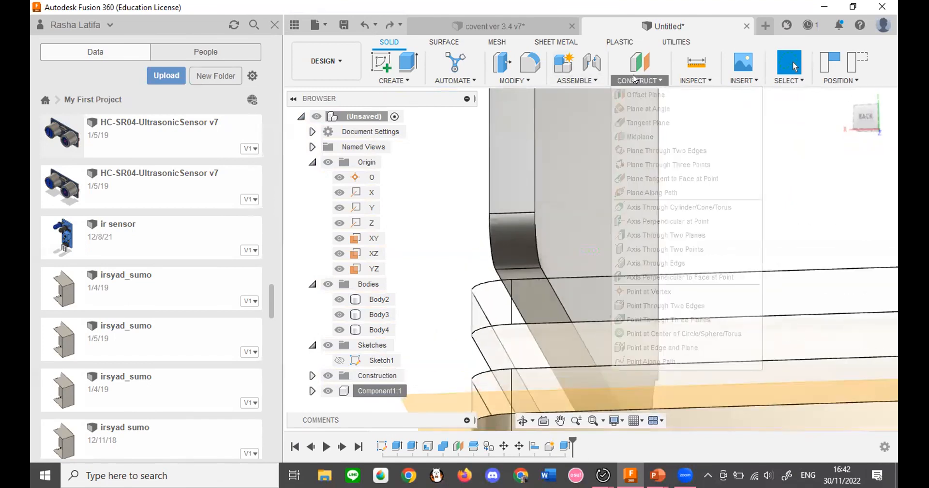
left_click(515, 81)
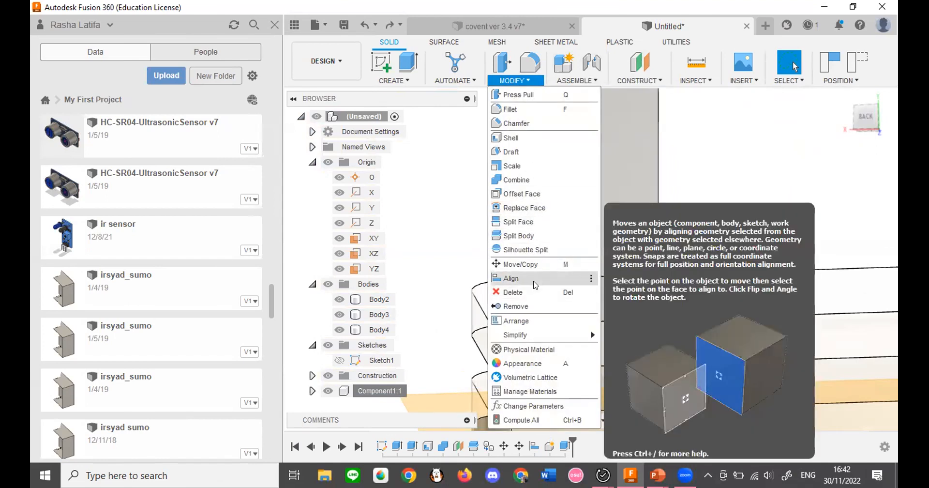
left_click(535, 283)
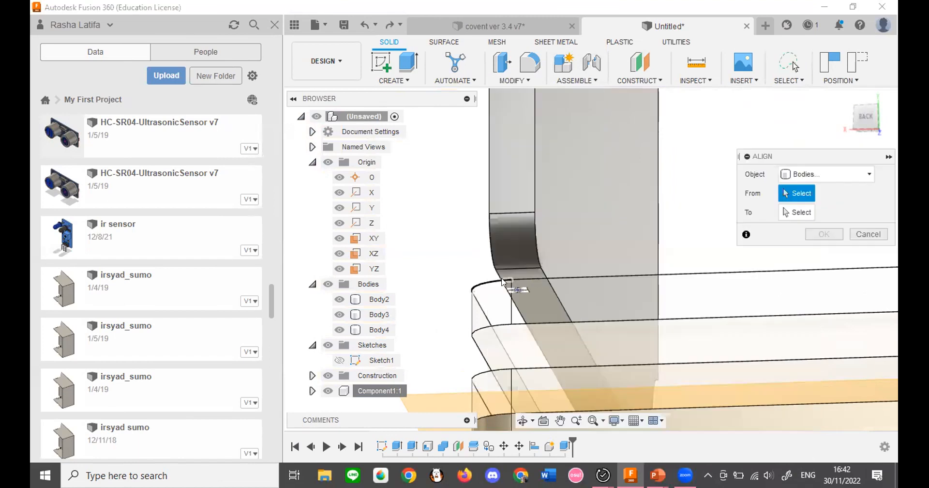
middle_click_drag(590, 259, 518, 234, "shift")
left_click(518, 234)
left_click(576, 344)
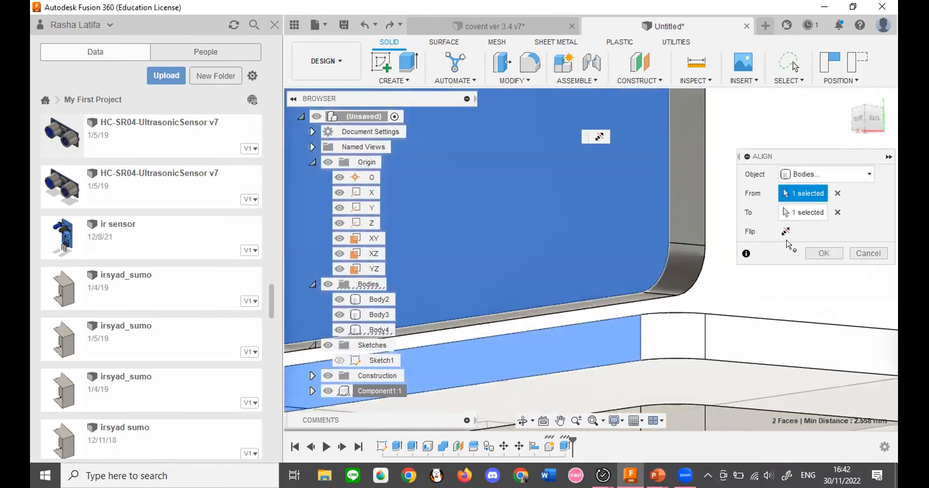
left_click(823, 253)
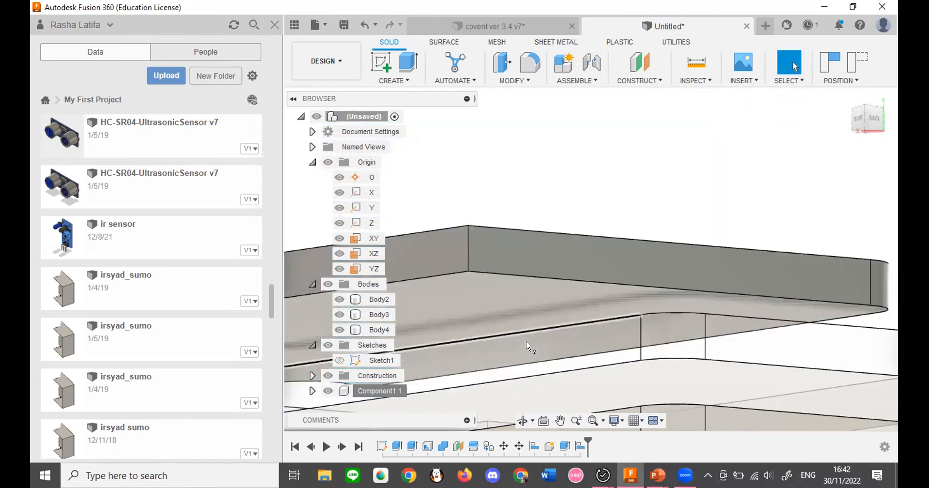
scroll(574, 342, "down", 2)
scroll(605, 326, "down", 2)
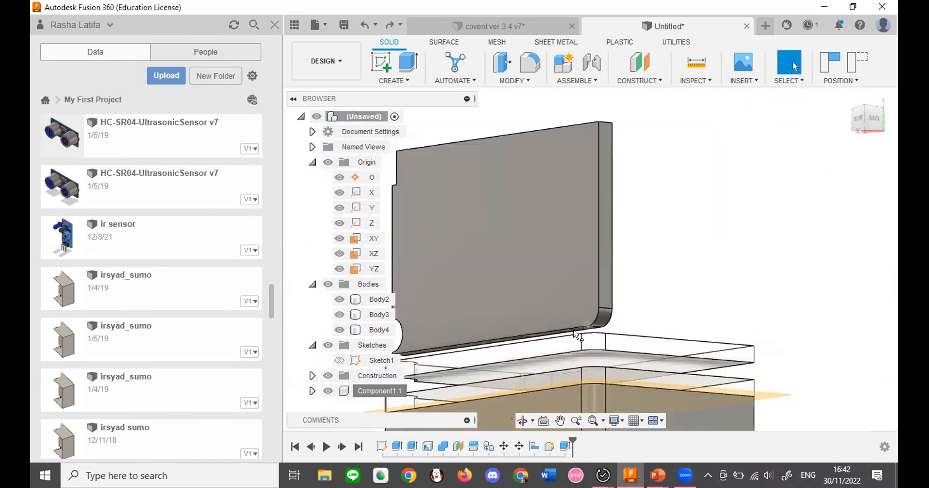
Repeat the Align from the upright plate's large face to the long side face of the plate below, and undo it again.
scroll(575, 334, "up", 4)
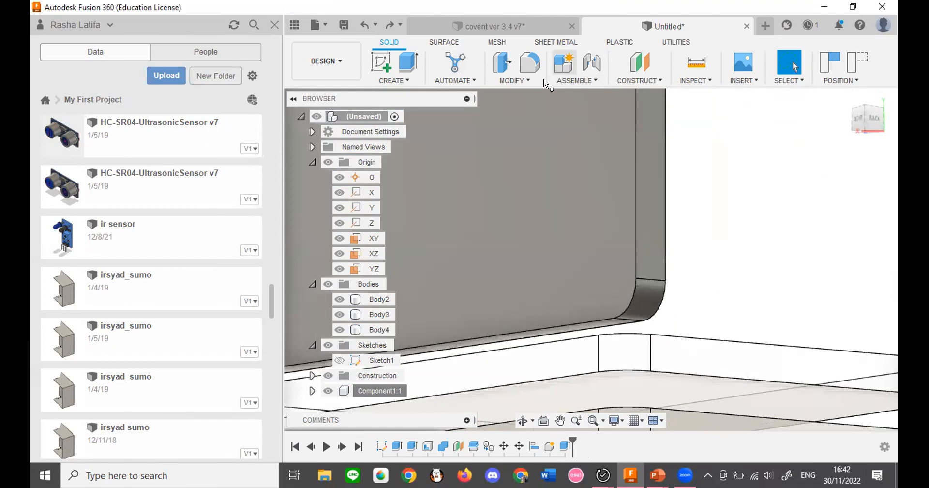
left_click(527, 81)
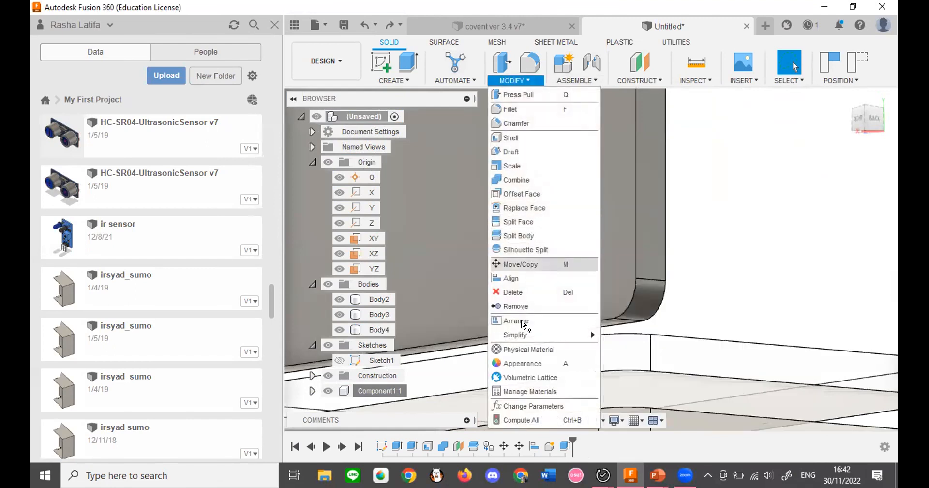
left_click(512, 278)
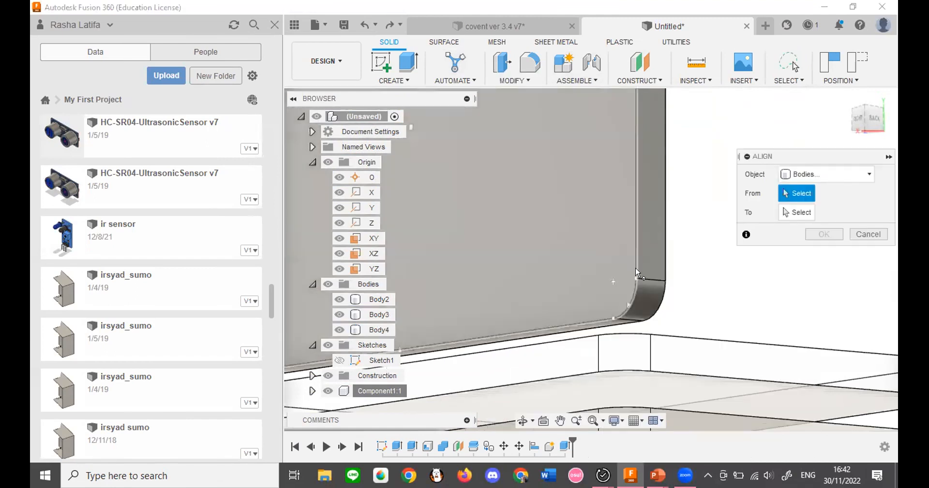
left_click(603, 272)
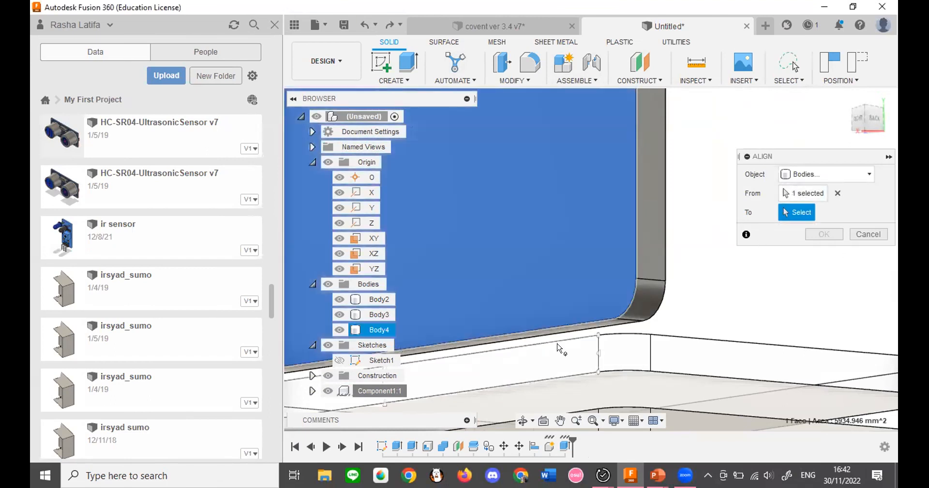
left_click(560, 348)
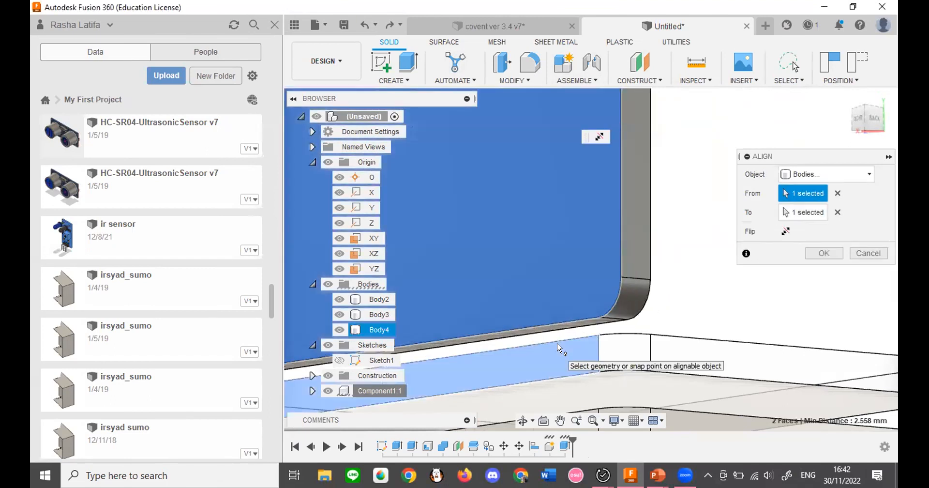
left_click(824, 253)
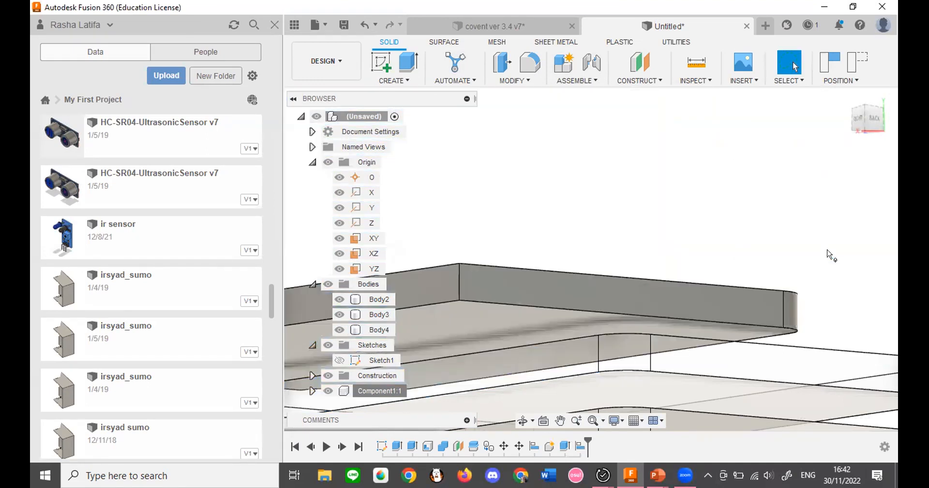
key("ctrl+z")
Start a Joint with Component 1 snapped near the lower corner of the upright plate's large face and Component 2 at Body4's upper side-face corner.
mouse_move(868, 119)
left_mouse_down()
mouse_move(833, 127)
mouse_move(864, 162)
mouse_move(847, 164)
mouse_move(844, 143)
mouse_move(883, 121)
mouse_move(860, 127)
left_mouse_up()
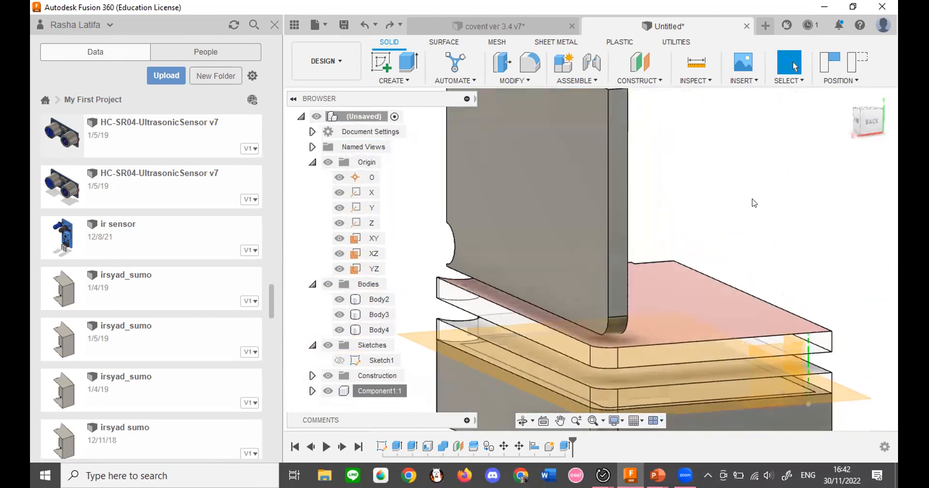
left_click(680, 322)
scroll(669, 306, "up", 2)
left_click(584, 81)
left_click(580, 108)
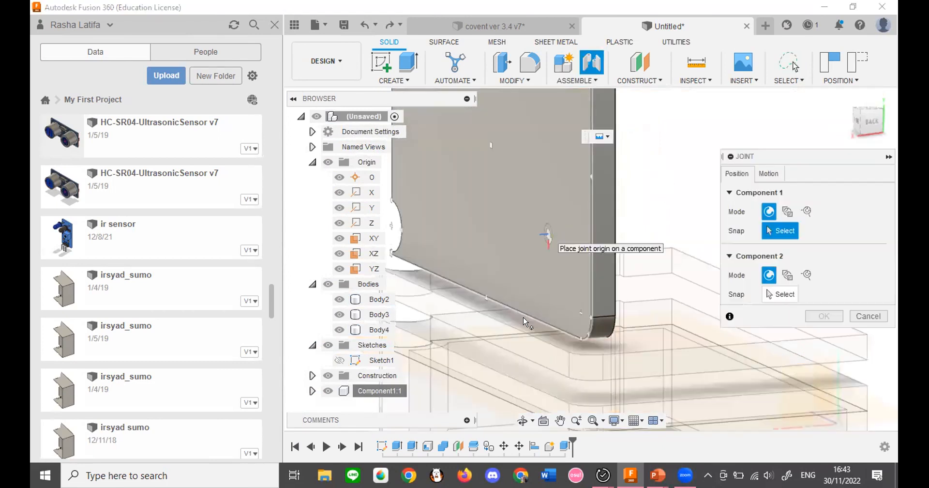
left_click(585, 313)
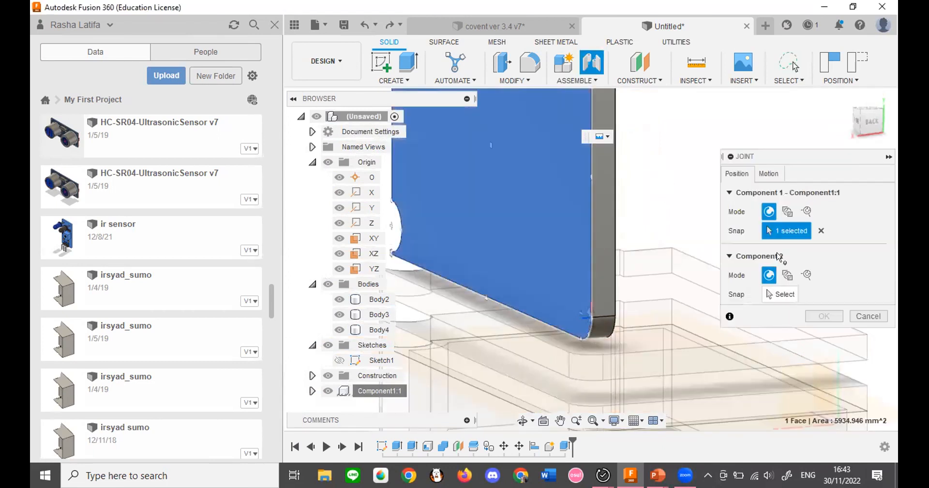
left_click(776, 294)
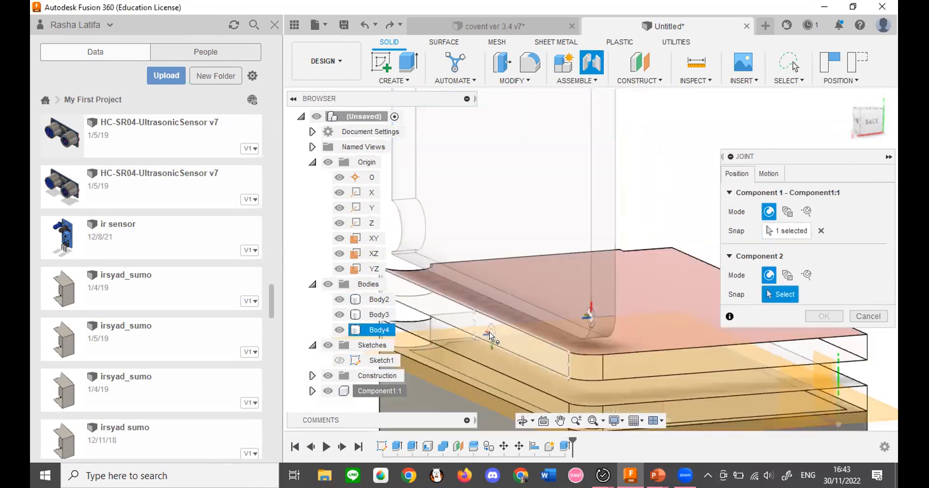
left_click(566, 350)
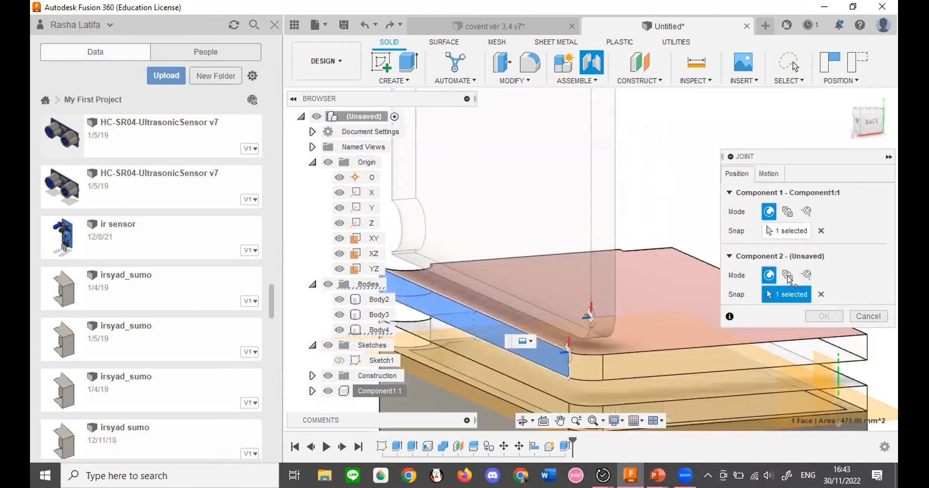
Clear the joint's Component 2 snap, keeping Simple mode, and re-pick Component 1's snap on the upright plate's narrow lower side face.
left_click(788, 276)
left_click(769, 274)
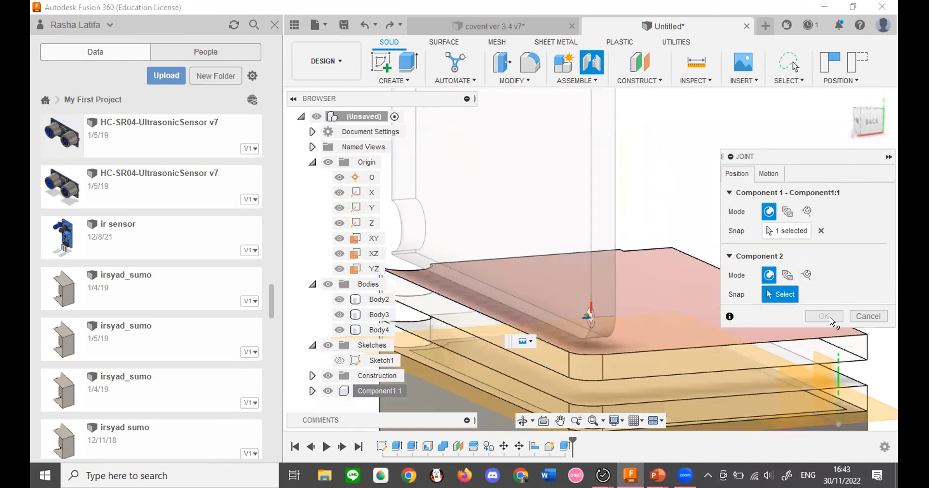
left_click(786, 231)
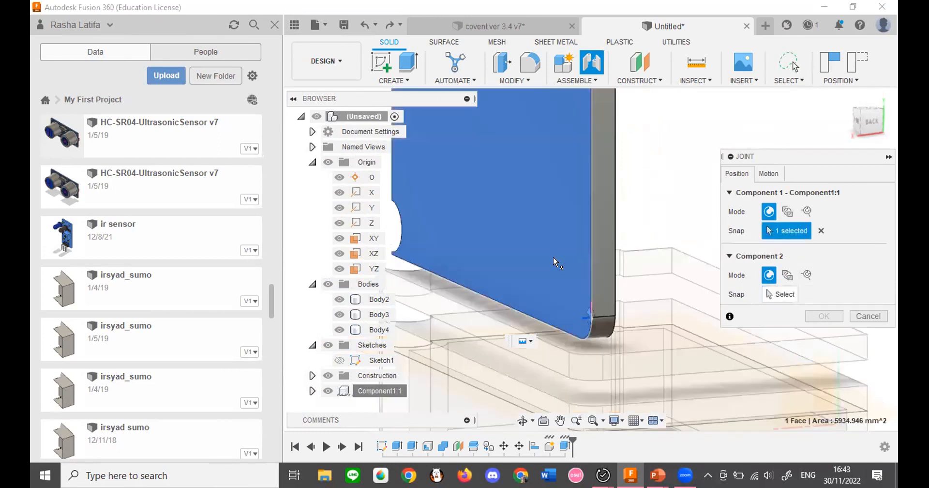
left_click_drag(866, 123, 601, 214)
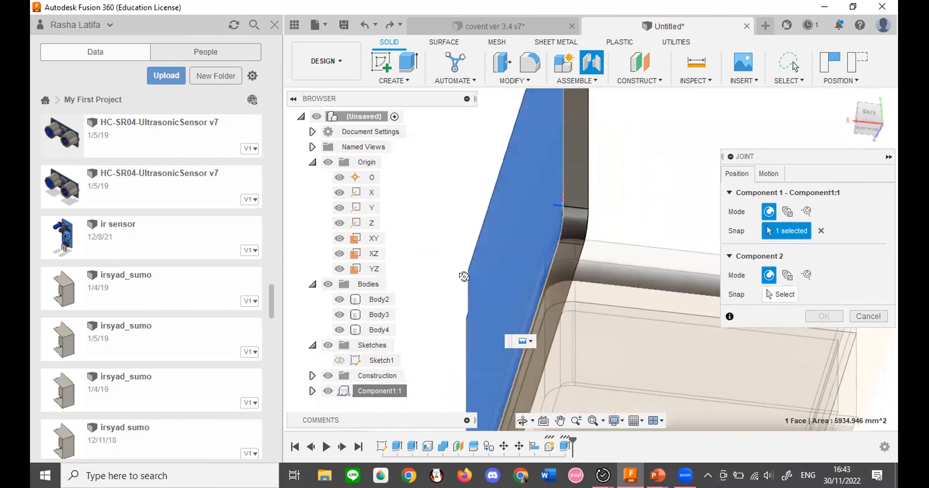
scroll(459, 277, "up", 3)
left_click_drag(869, 116, 862, 131)
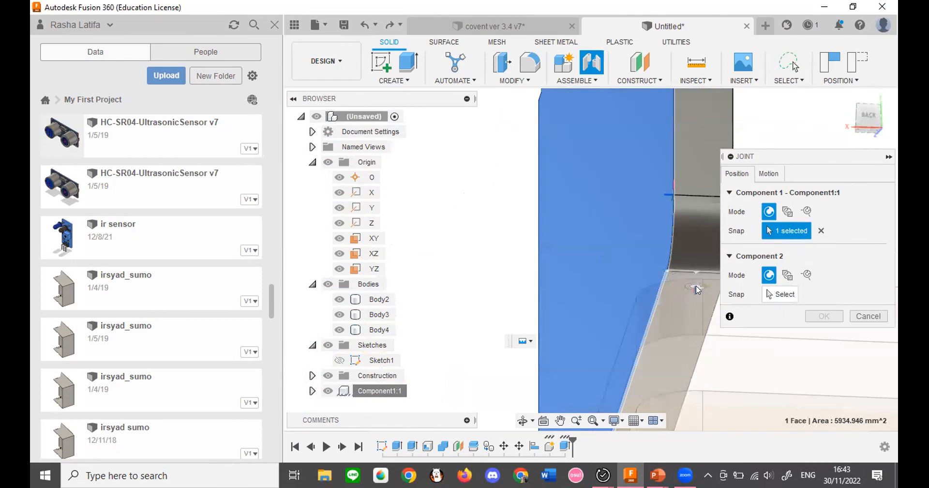
scroll(693, 269, "up", 2)
scroll(556, 280, "down", 1)
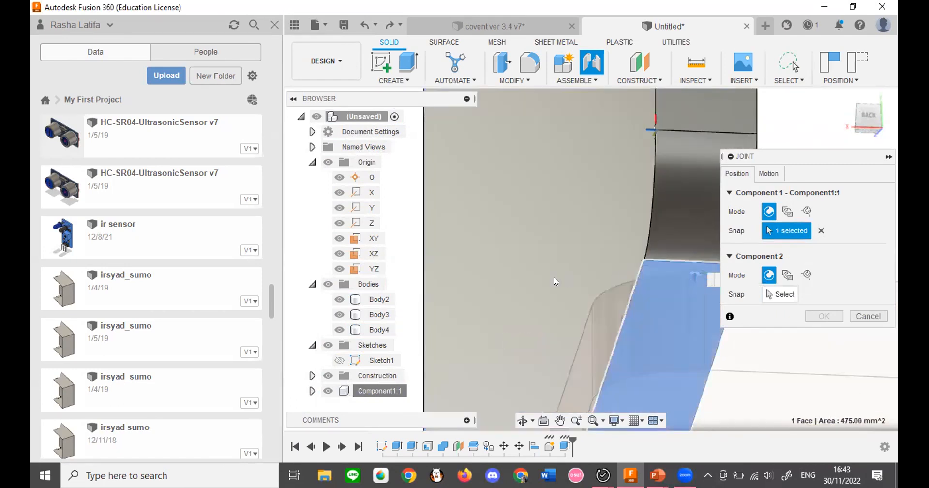
Snap the joint's Component 2 to the lower corner of Body4's narrow side face and create a Revolute joint rotating about the Z Axis.
left_click(777, 294)
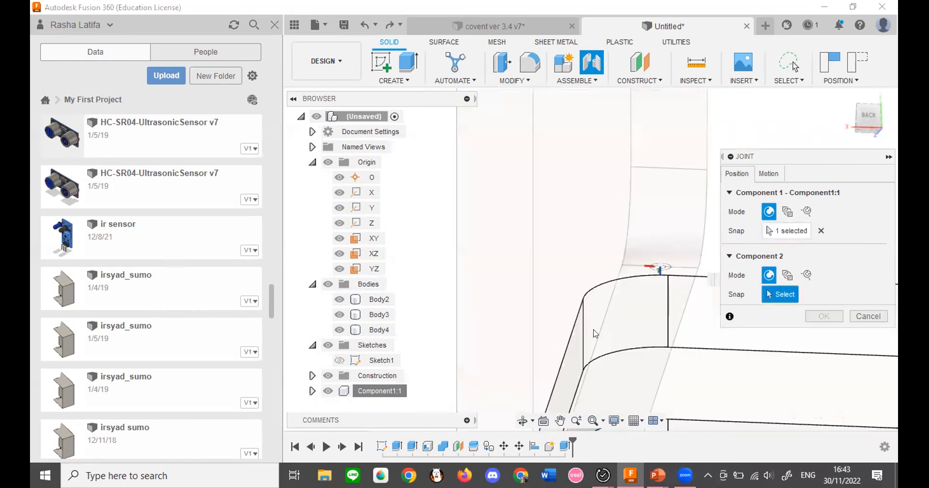
left_click(574, 352)
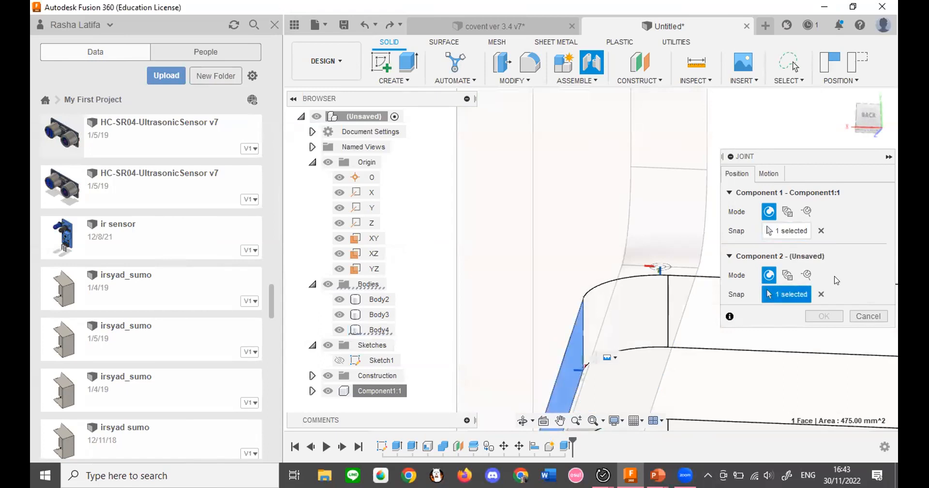
left_click(767, 174)
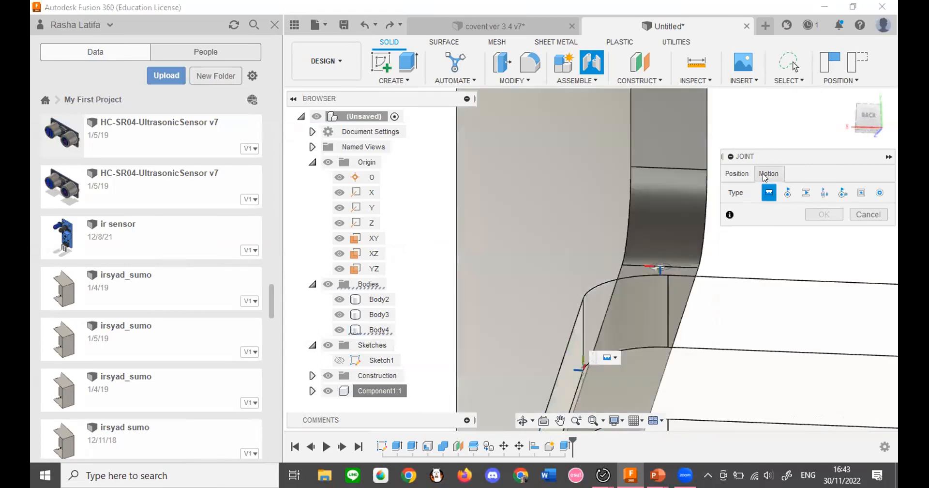
left_click(787, 193)
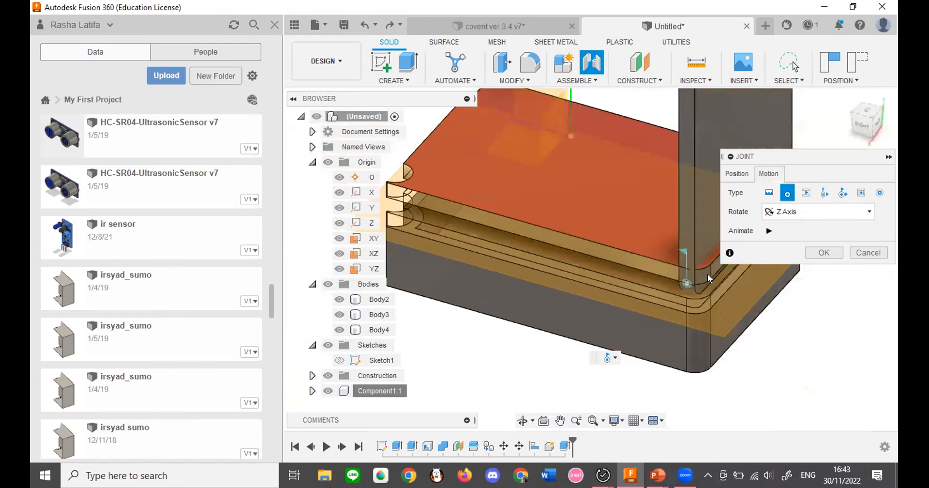
scroll(707, 274, "up", 2)
left_click(873, 115)
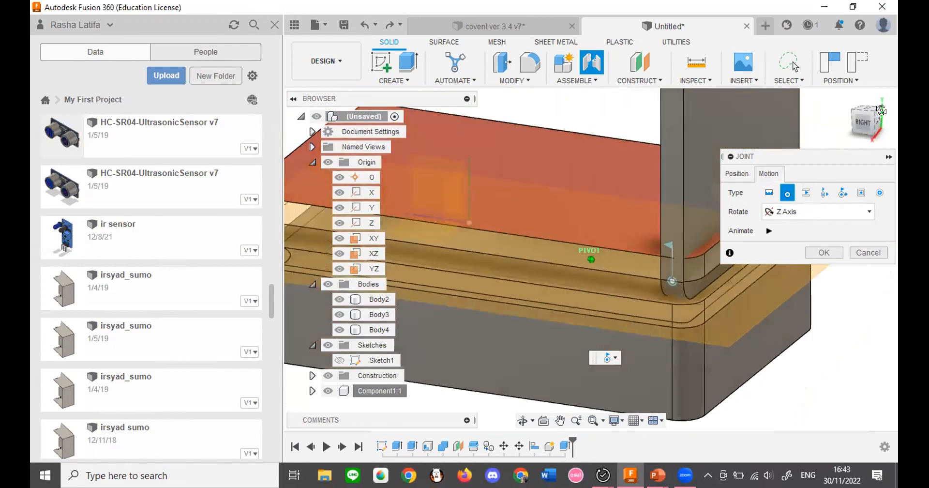
left_click(824, 253)
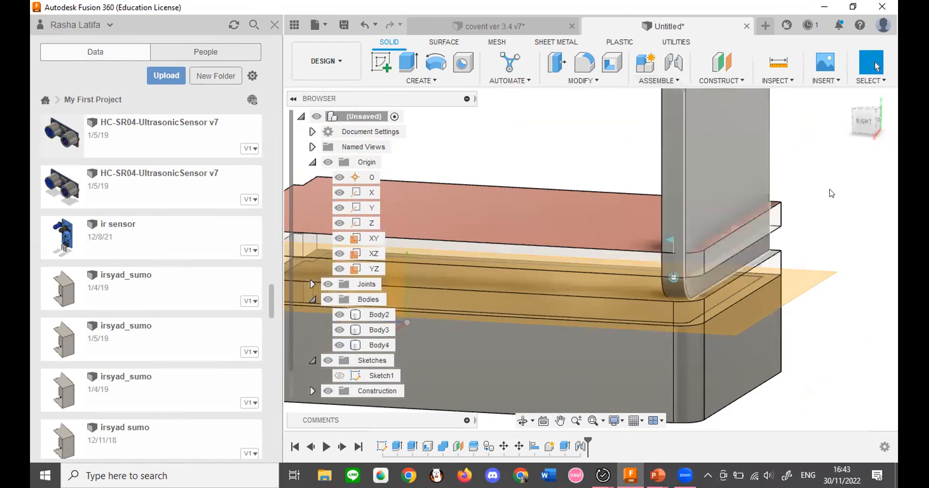
left_click(745, 117)
left_click(556, 80)
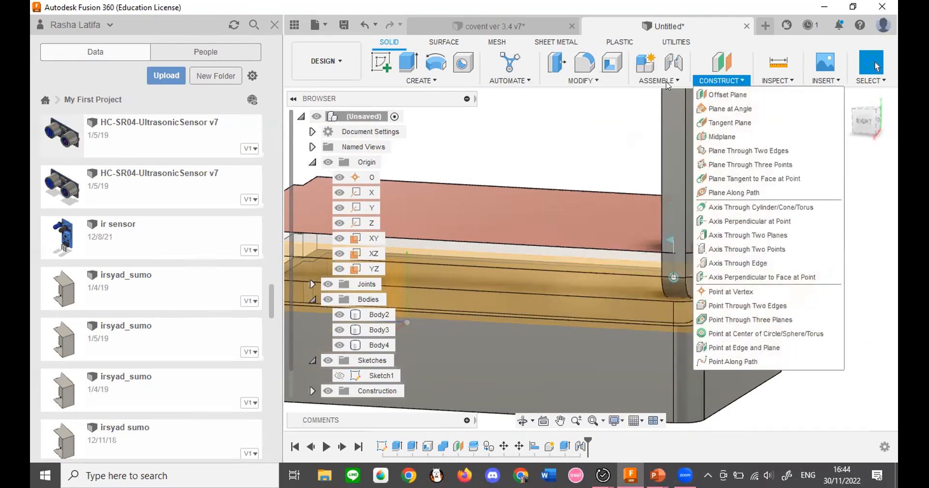
key("j")
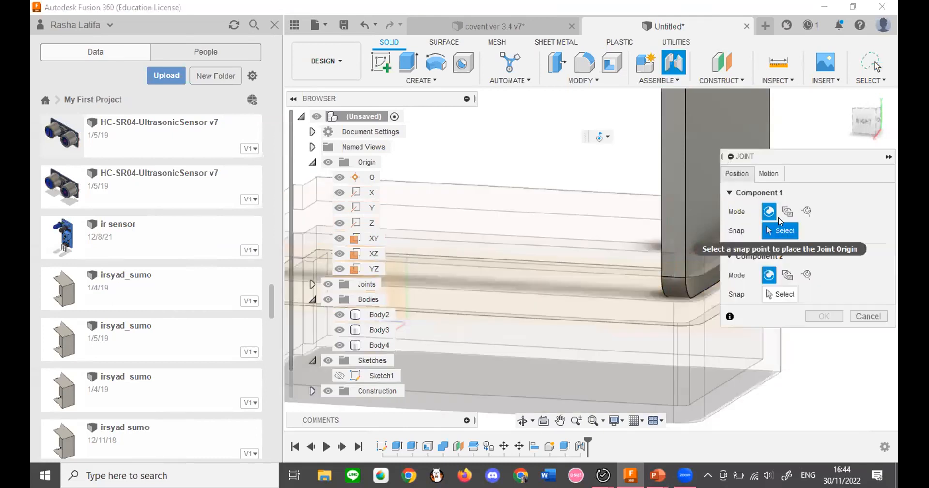
left_click(768, 173)
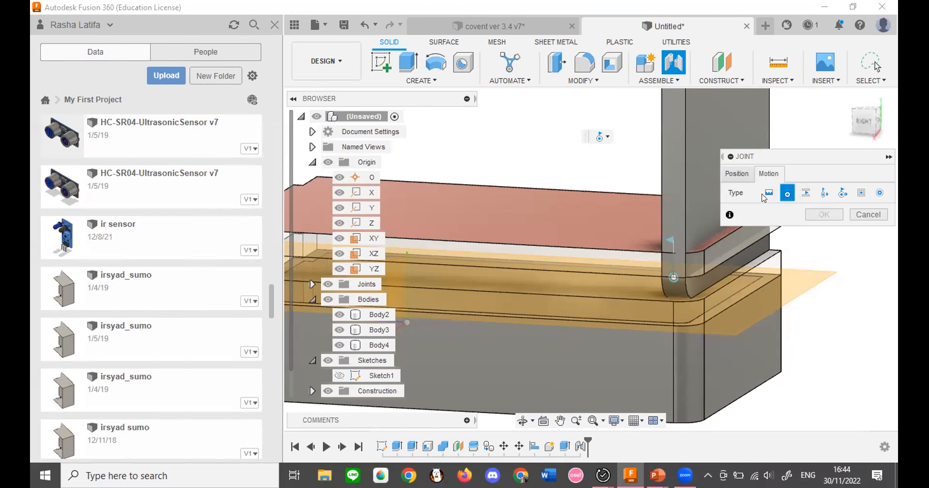
left_click(805, 192)
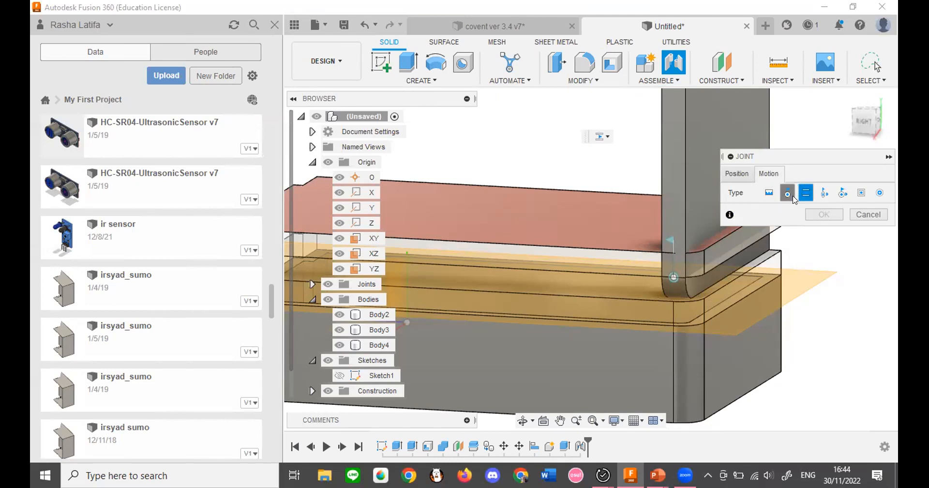
left_click(868, 214)
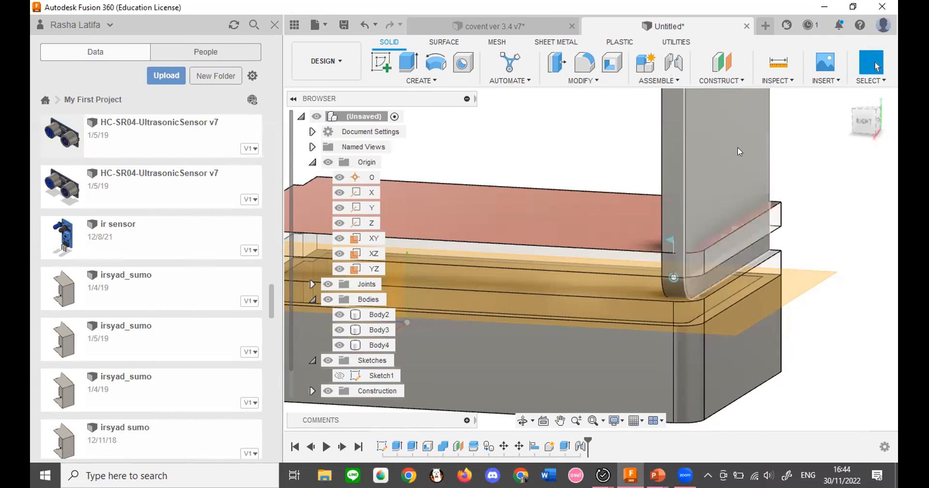
Add an empty new component, try the Revolute and Slider motion types in a new Joint, and cancel the joint.
left_click(655, 80)
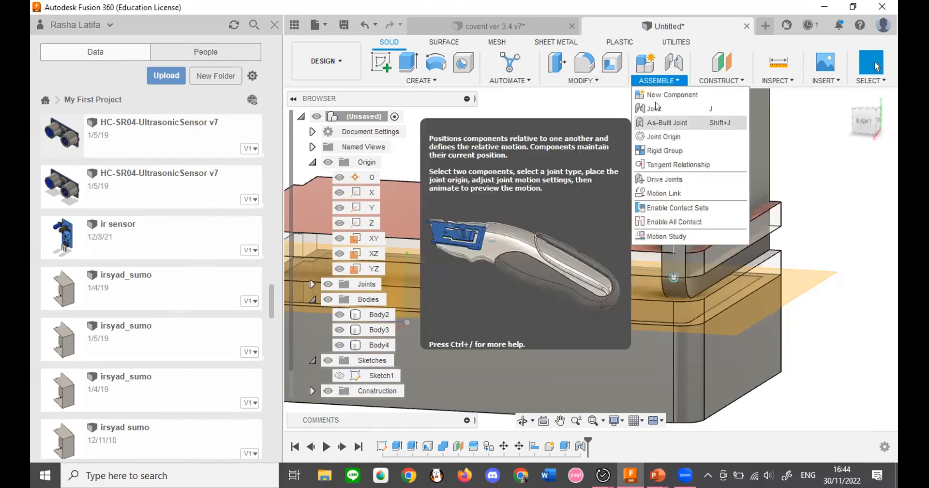
left_click(654, 96)
left_click(657, 82)
left_click(674, 107)
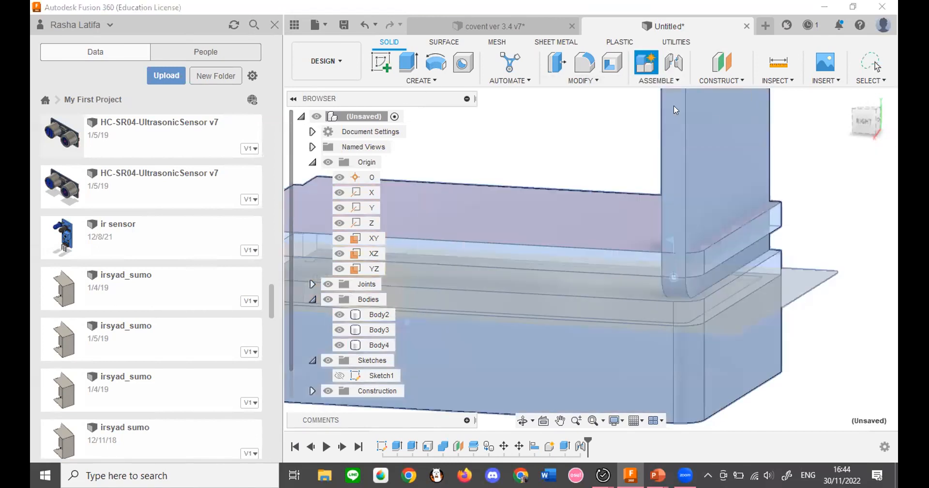
left_click(768, 173)
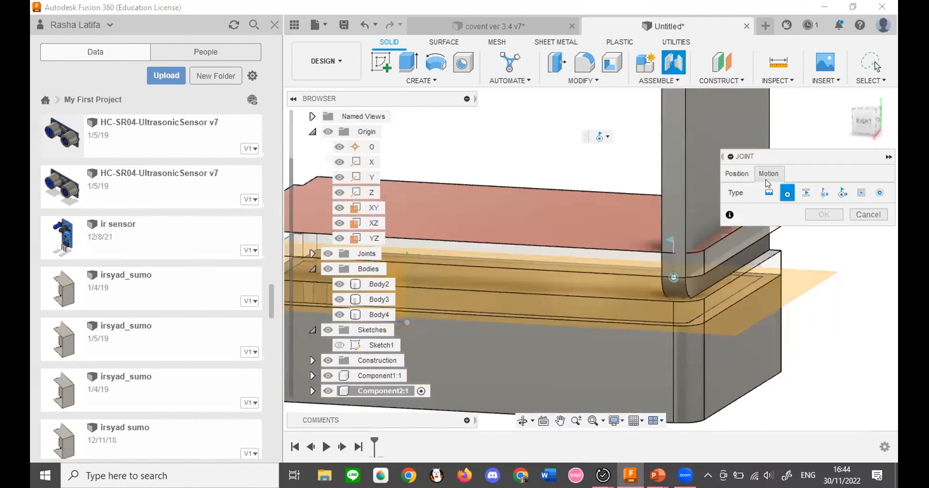
left_click(788, 194)
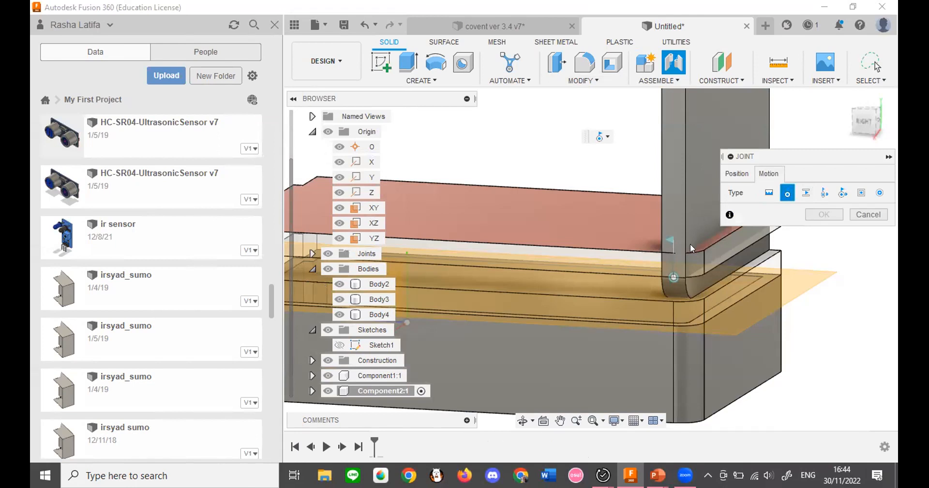
left_click(805, 193)
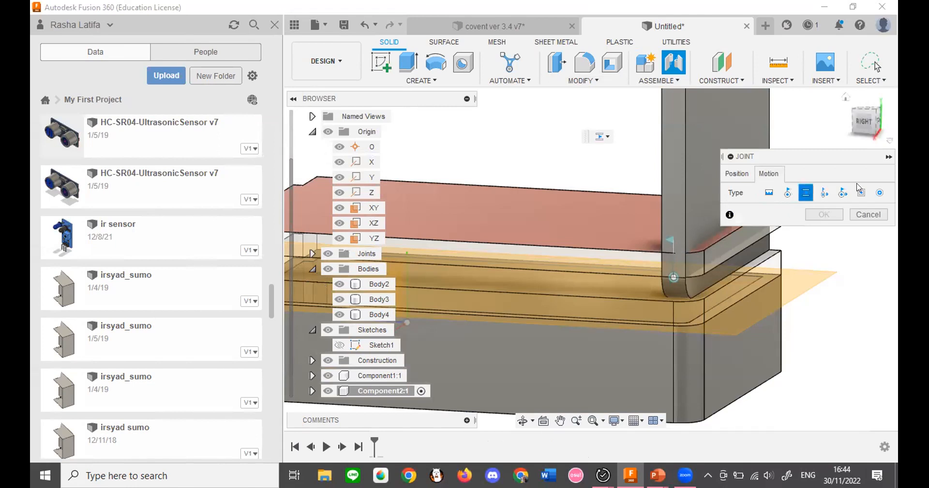
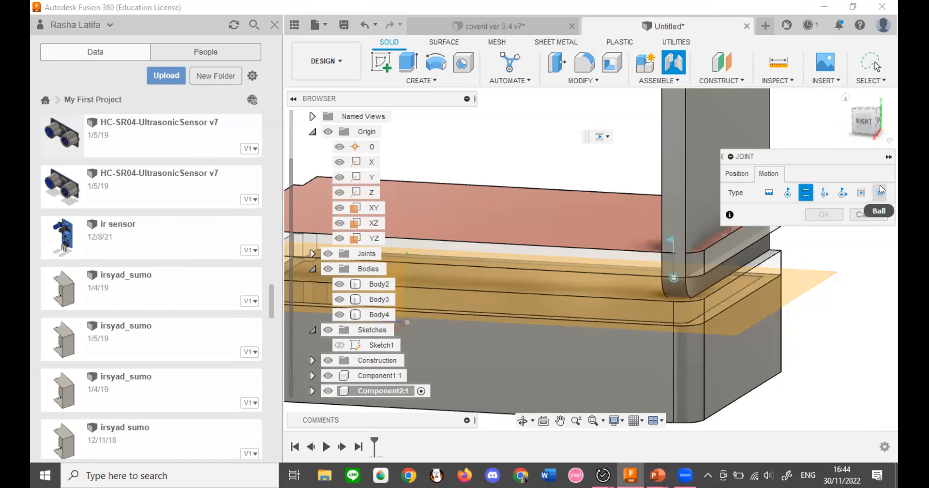
left_click(875, 211)
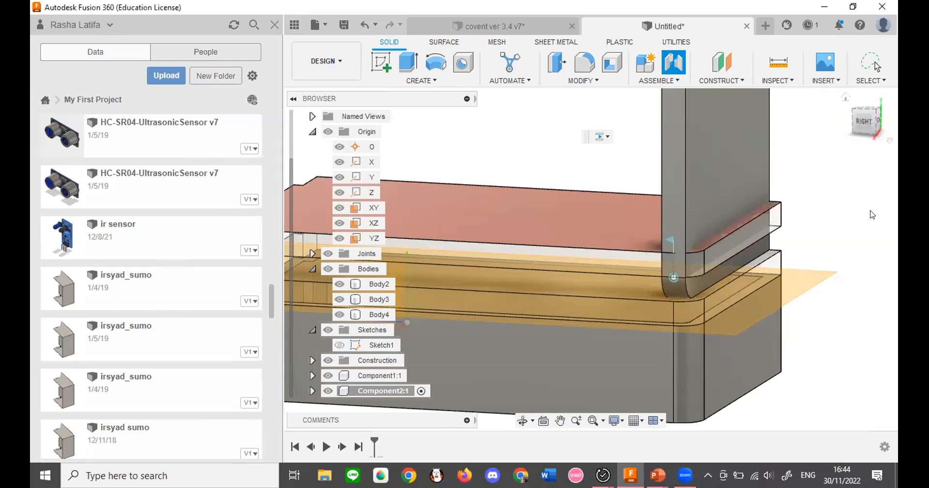
Try an offset construction plane at -30 mm from the top face of Body4, and undo it.
scroll(700, 224, "down", 4)
left_click(715, 205)
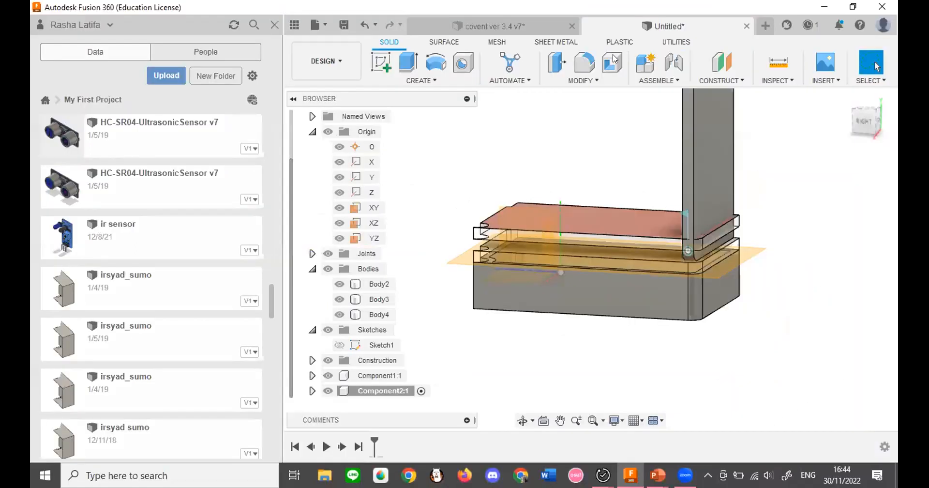
left_click(724, 80)
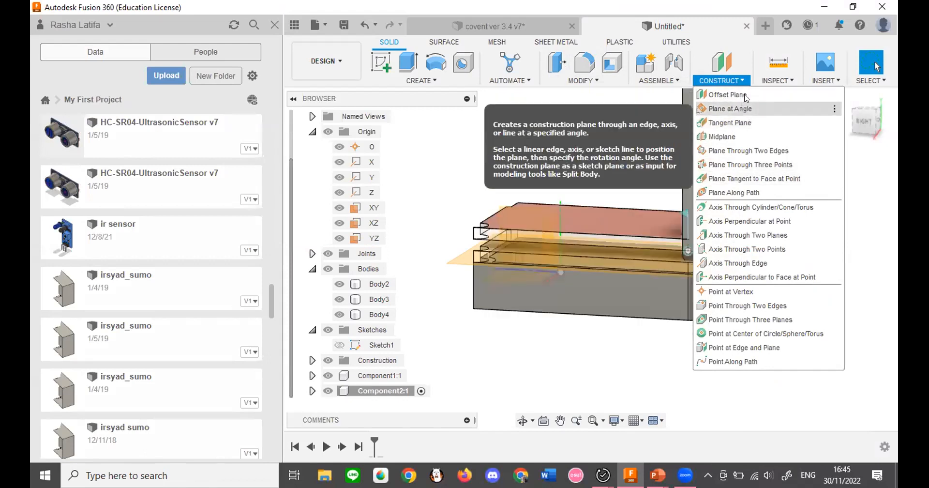
left_click(728, 94)
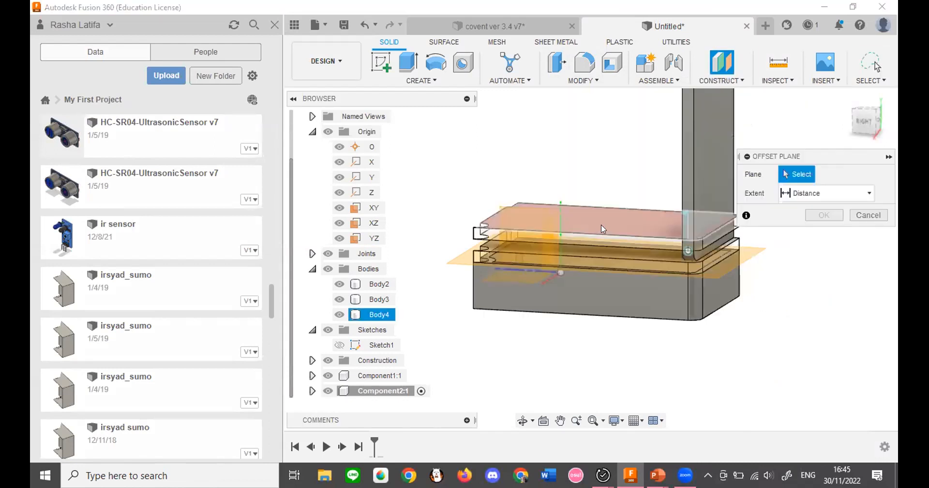
left_click(601, 225)
left_click_drag(605, 201, 606, 267)
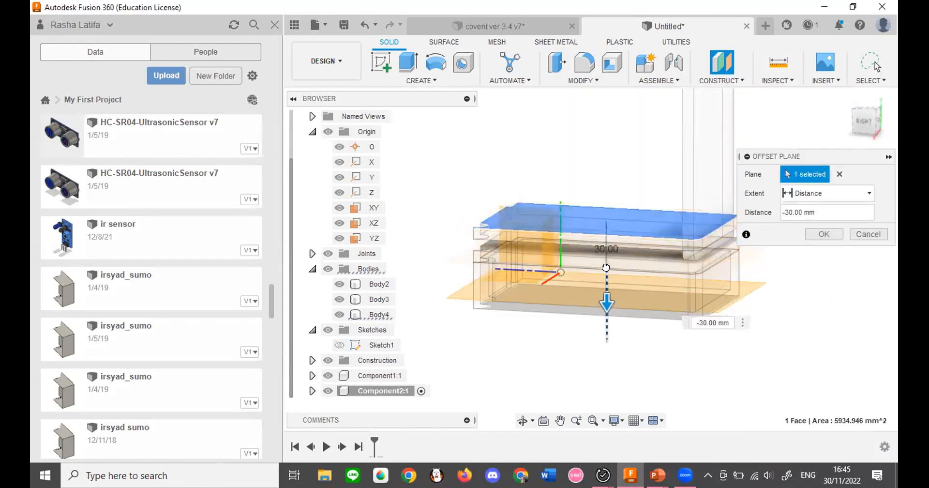
left_click(824, 233)
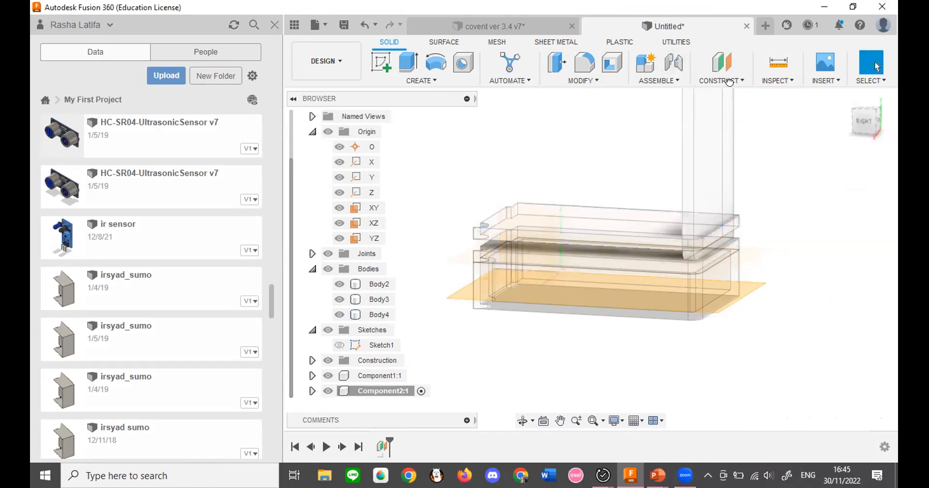
key("ctrl+z")
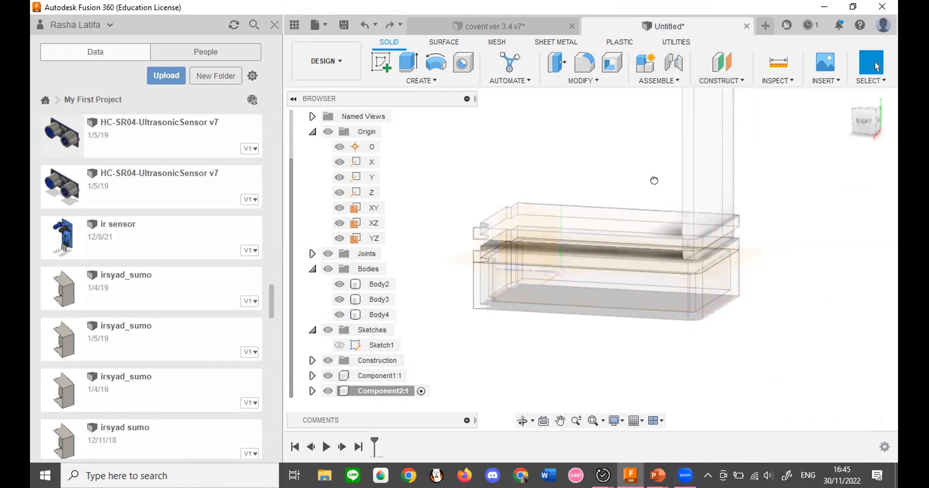
Look through the construction plane, axis and point tools, and undo the creation of the empty component.
scroll(629, 221, "up", 2)
scroll(629, 220, "up", 3)
scroll(629, 220, "down", 2)
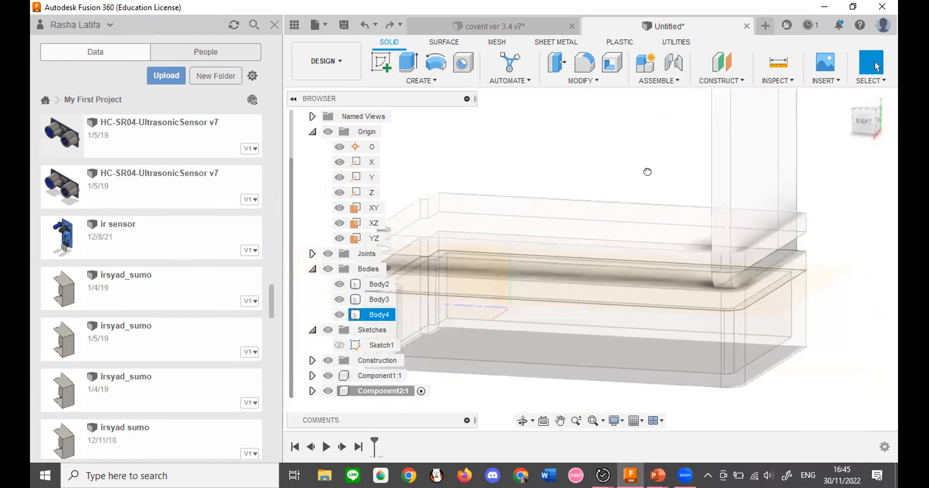
left_click(647, 171)
left_click(699, 80)
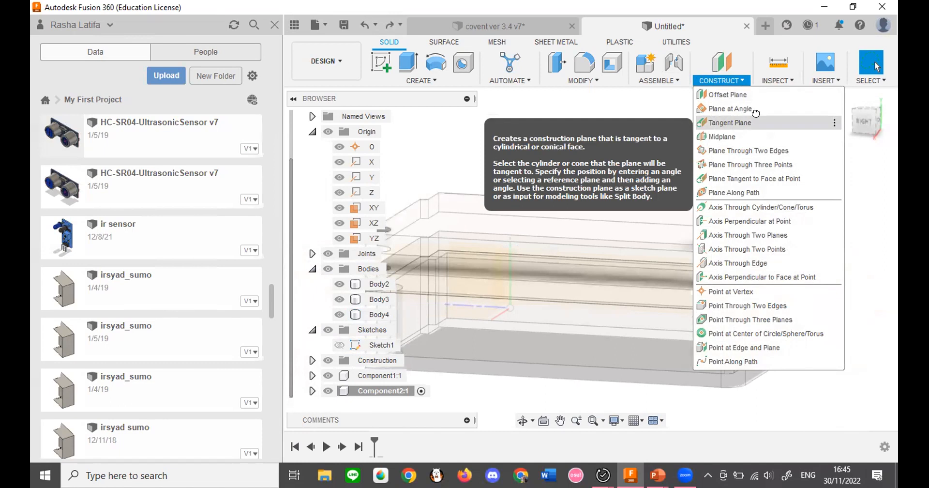
key("alt+Tab")
key("alt+Tab")
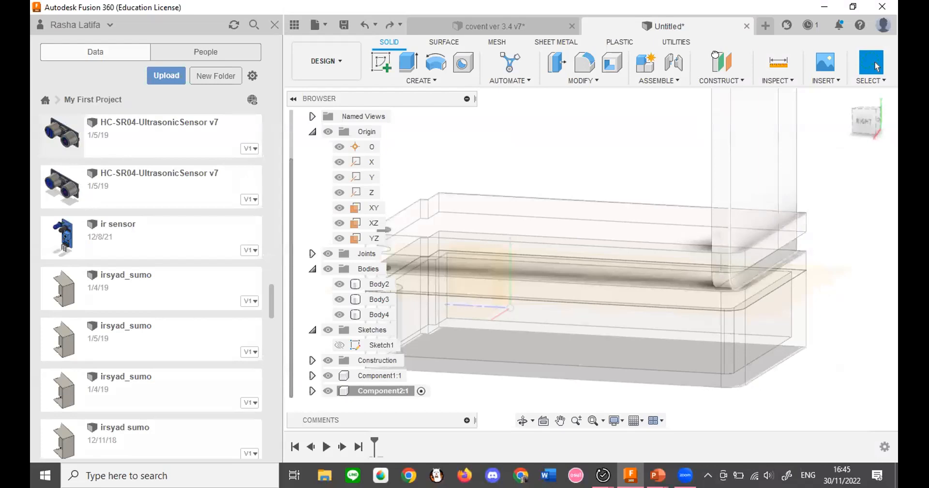
left_click(727, 78)
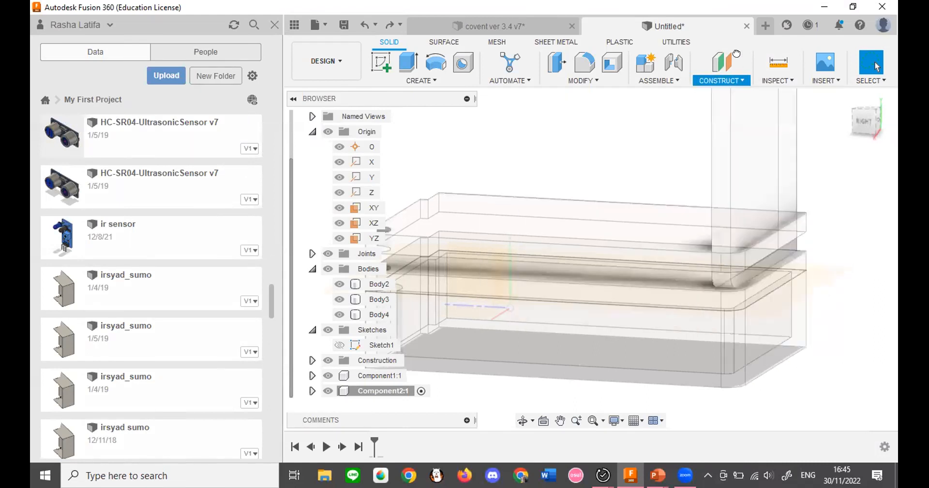
left_click(726, 73)
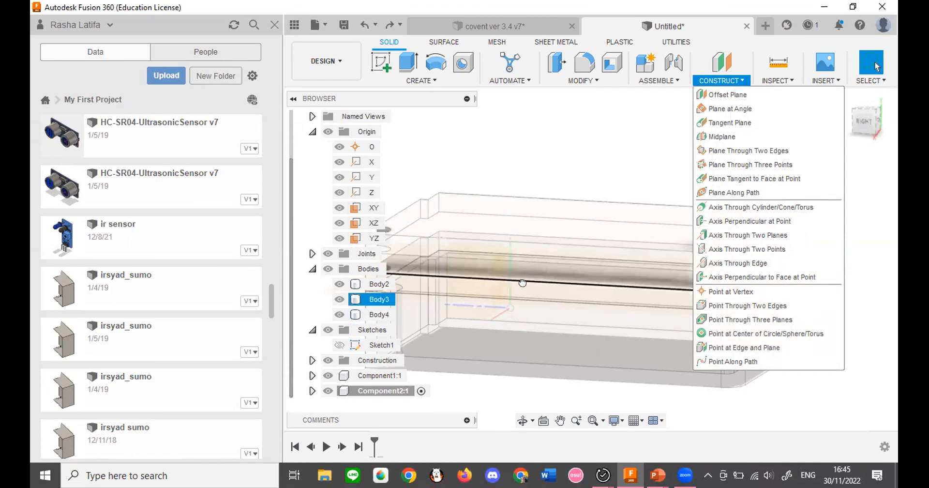
left_click(640, 133)
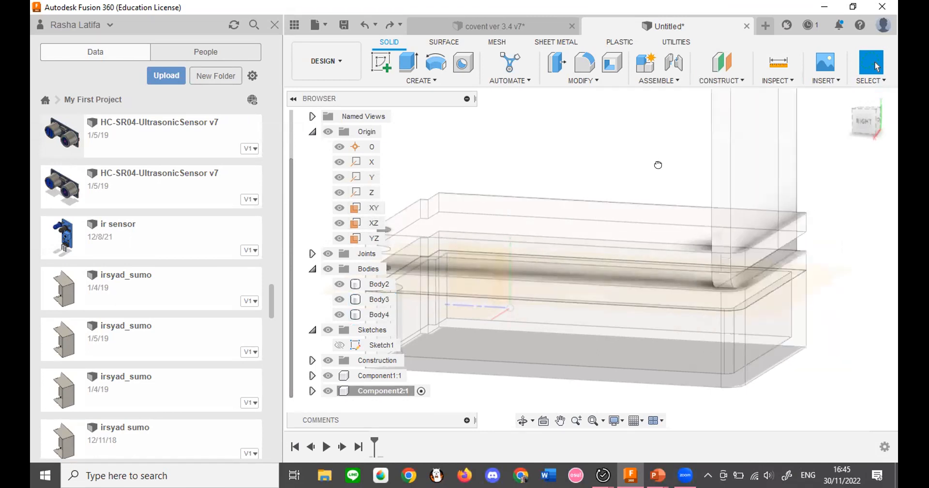
key("ctrl+z")
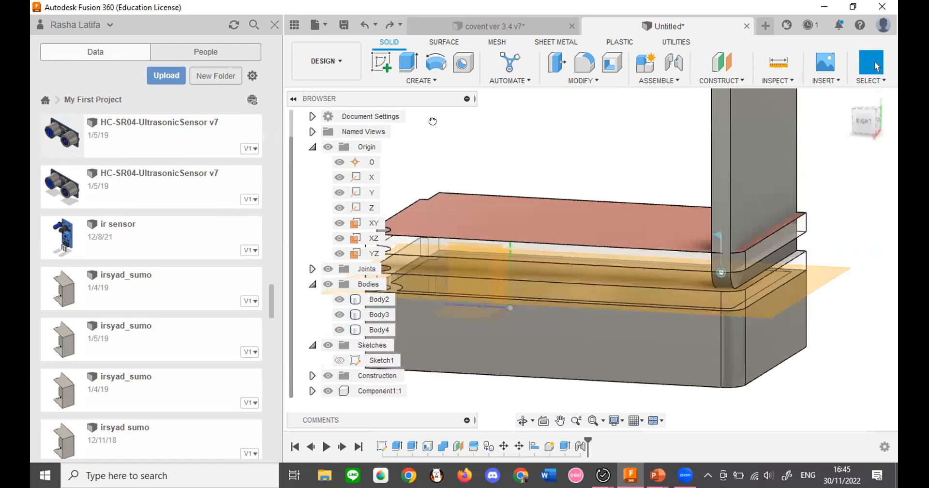
Sketch a circle about 21 mm in diameter beside the box on construction Plane1 and finish the sketch.
left_click(380, 62)
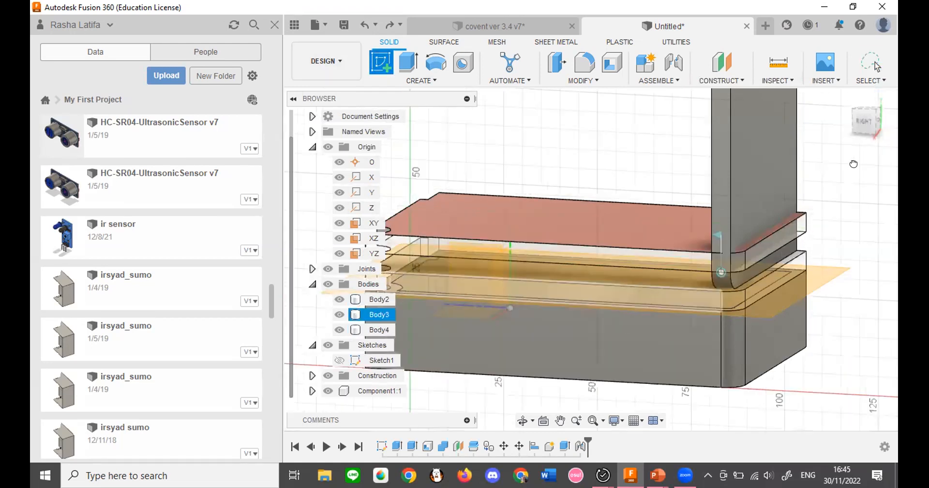
left_click_drag(865, 123, 866, 133)
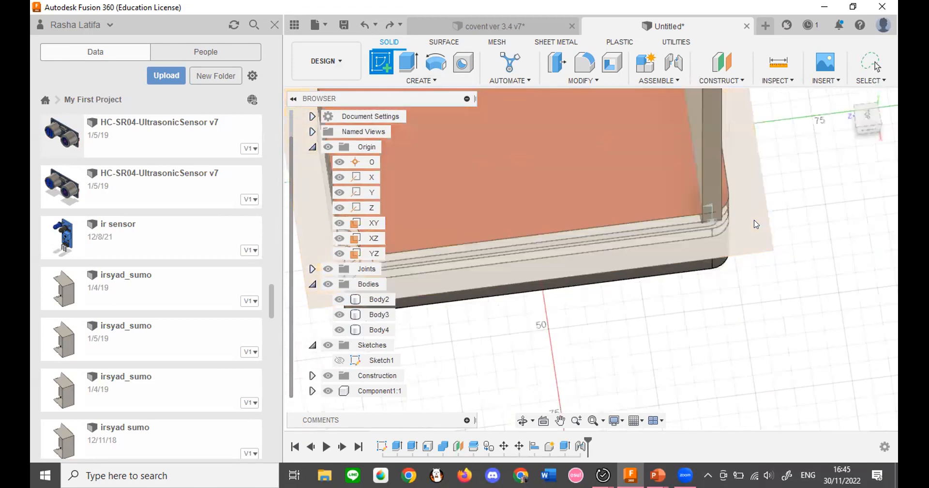
left_click(754, 219)
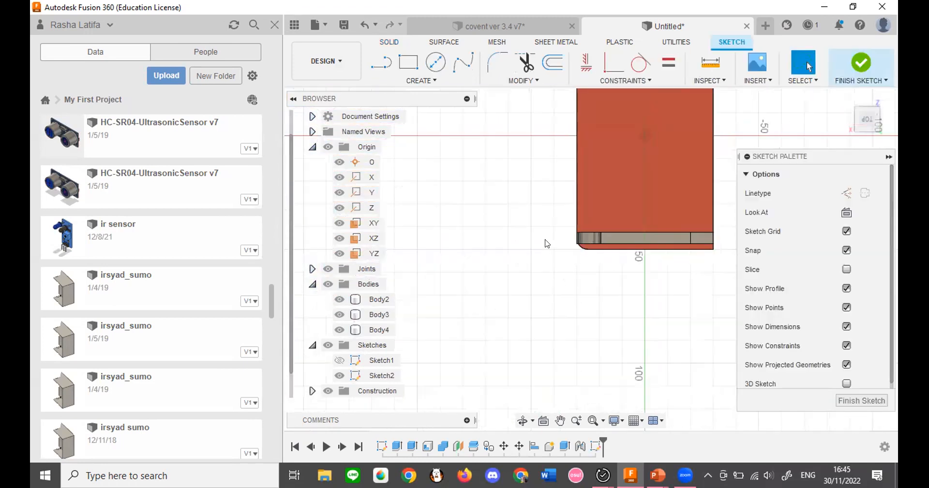
key("c")
left_click(522, 203)
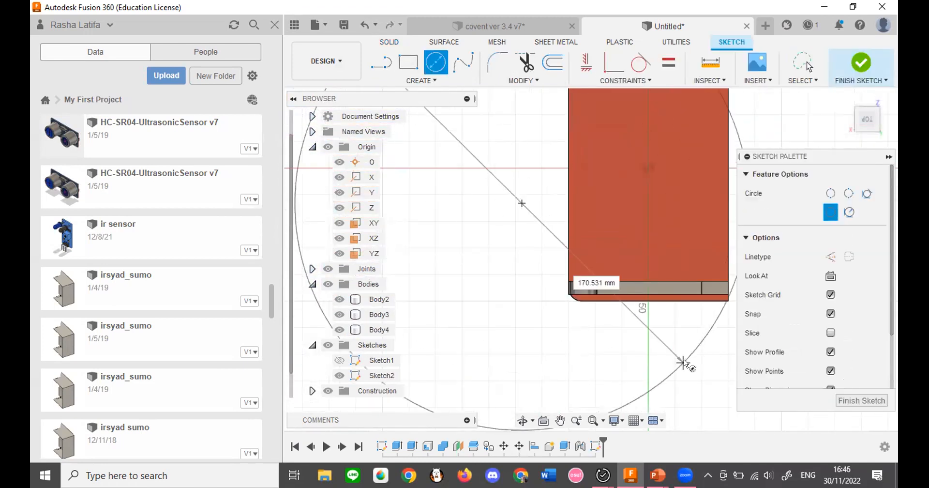
left_click(519, 232)
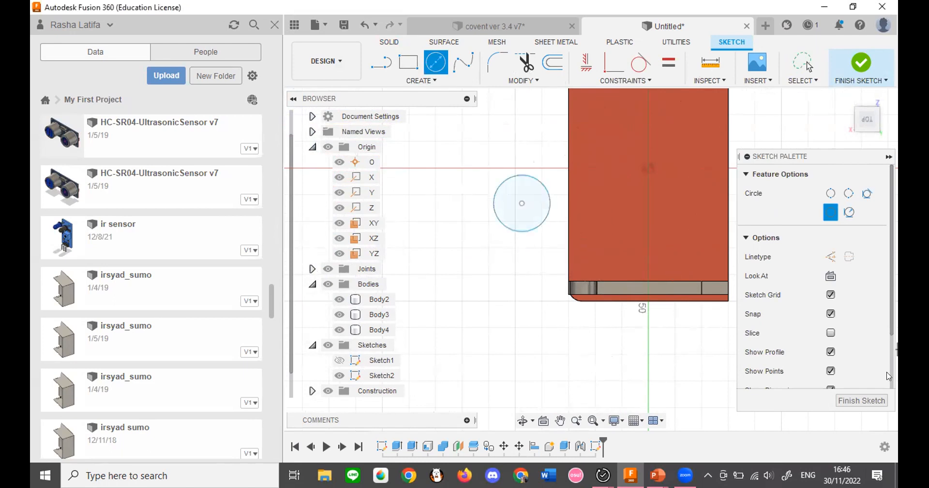
left_click(864, 400)
mouse_move(589, 251)
middle_mouse_down("shift")
mouse_move(481, 241)
mouse_move(476, 203)
mouse_move(459, 213)
middle_mouse_up("shift")
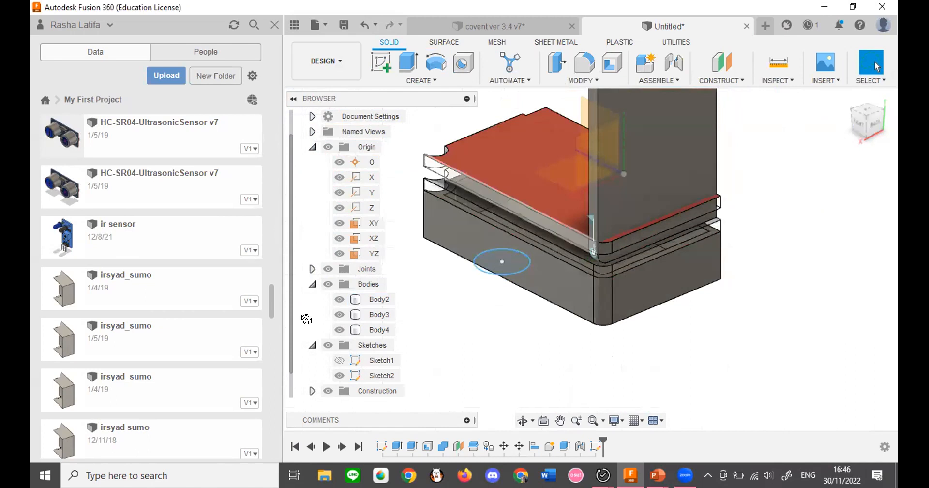
Expand the Construction folder and toggle the visibility of Plane1 off and on.
scroll(322, 334, "down", 1)
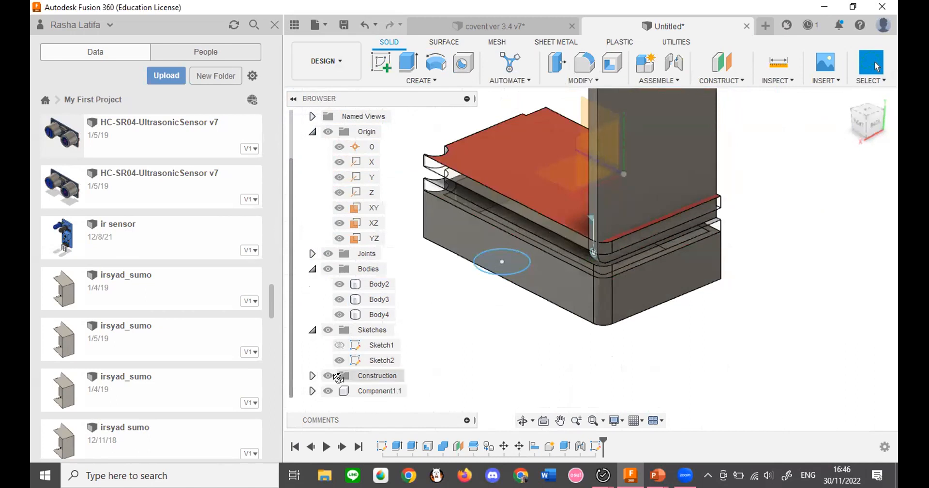
left_click(313, 375)
scroll(319, 373, "down", 1)
left_click(338, 375)
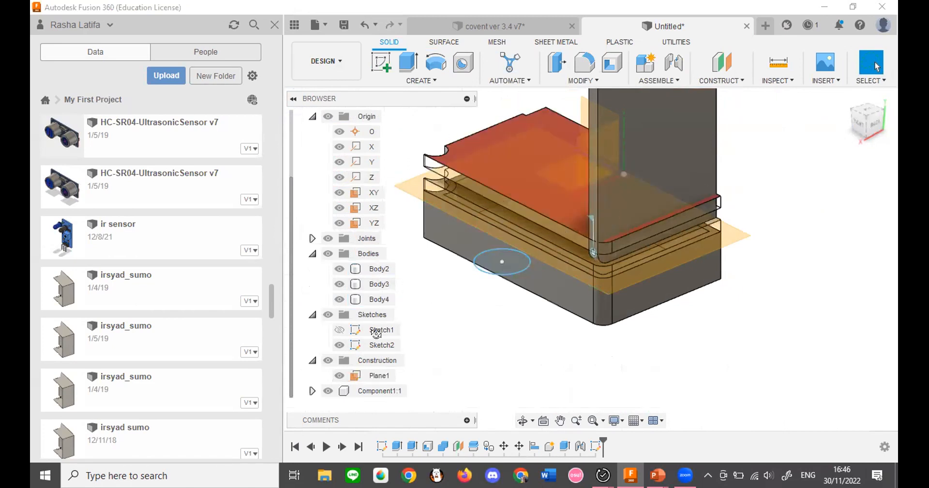
left_click(337, 372)
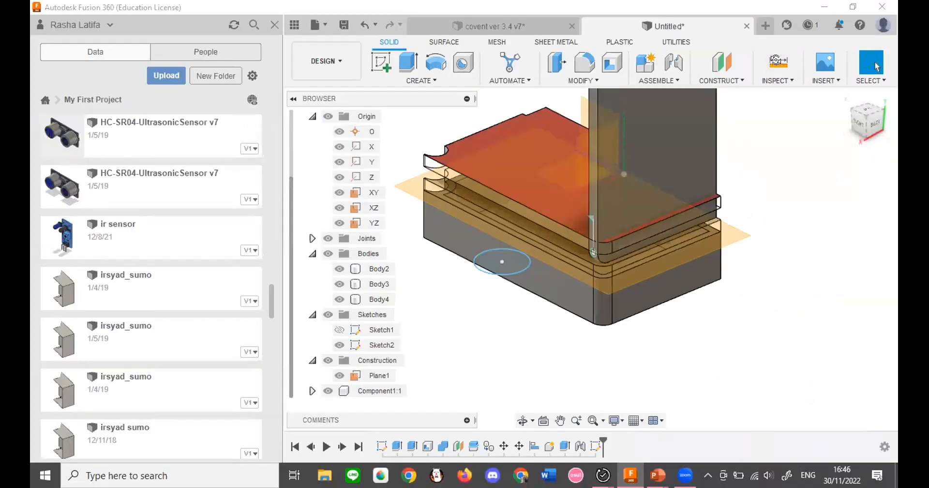
Measure the distance between the standing plate's vertical edge and the sketched circle, and review the circle's radius and diameter.
left_click(778, 62)
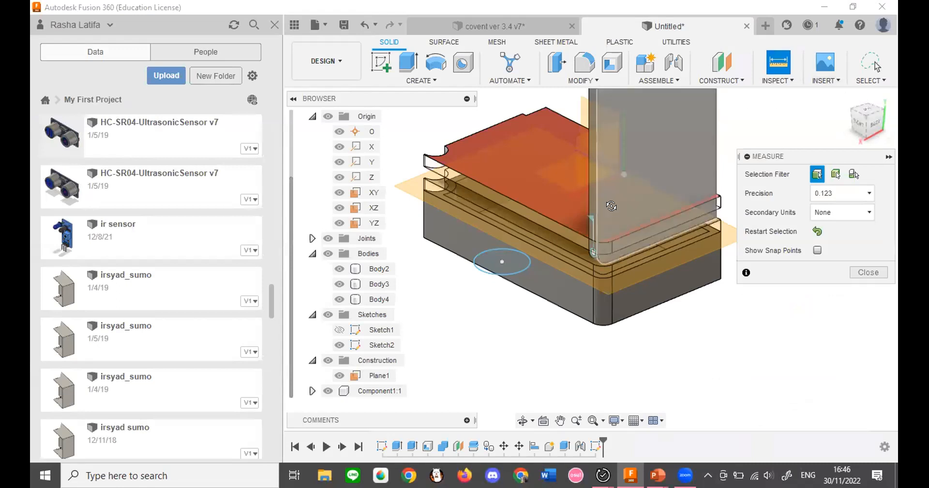
scroll(610, 205, "up", 3)
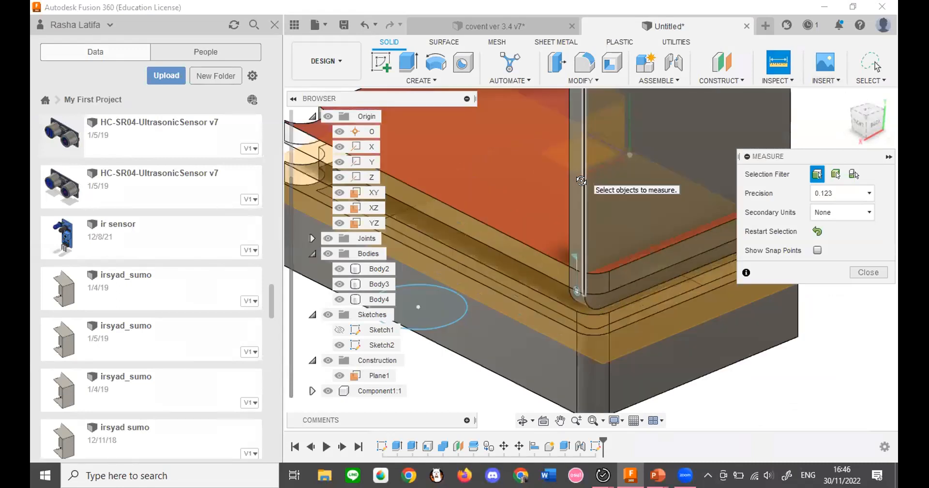
left_click(581, 180)
mouse_move(593, 316)
middle_mouse_down("shift")
mouse_move(459, 305)
mouse_move(544, 318)
middle_mouse_up("shift")
left_click(551, 322)
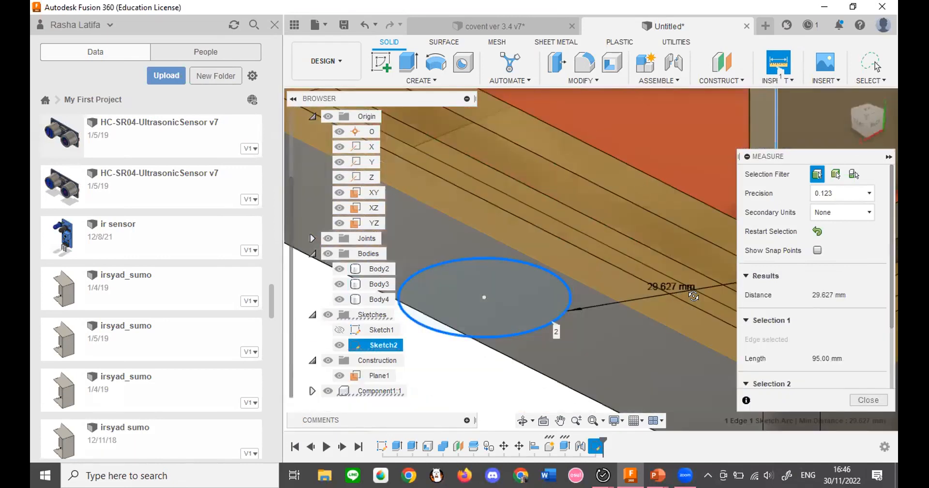
scroll(823, 338, "down", 3)
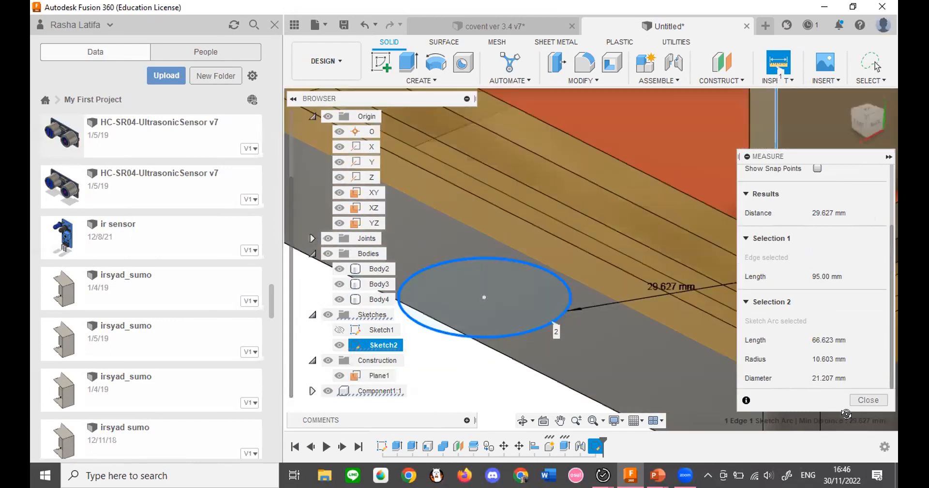
key("Escape")
Measure the rounded lower corner edge of the standing plate and close the measurement.
scroll(499, 365, "down", 5)
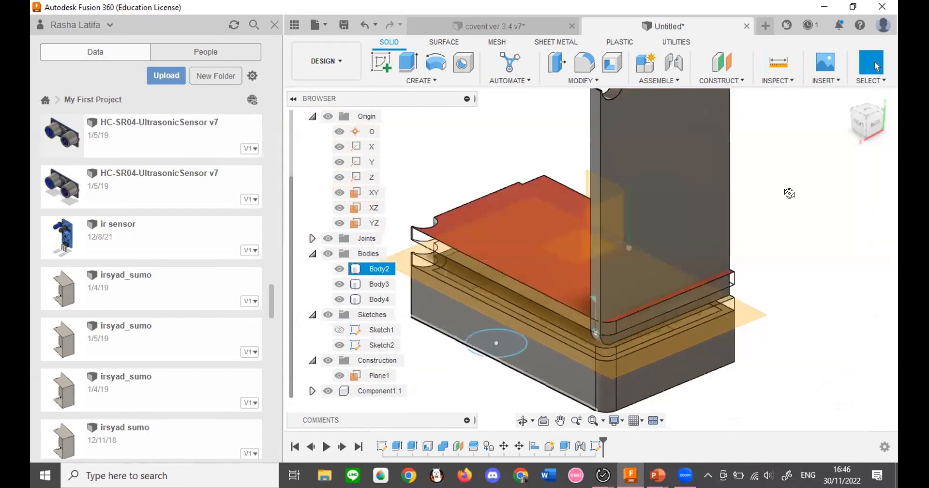
left_click_drag(871, 121, 851, 113)
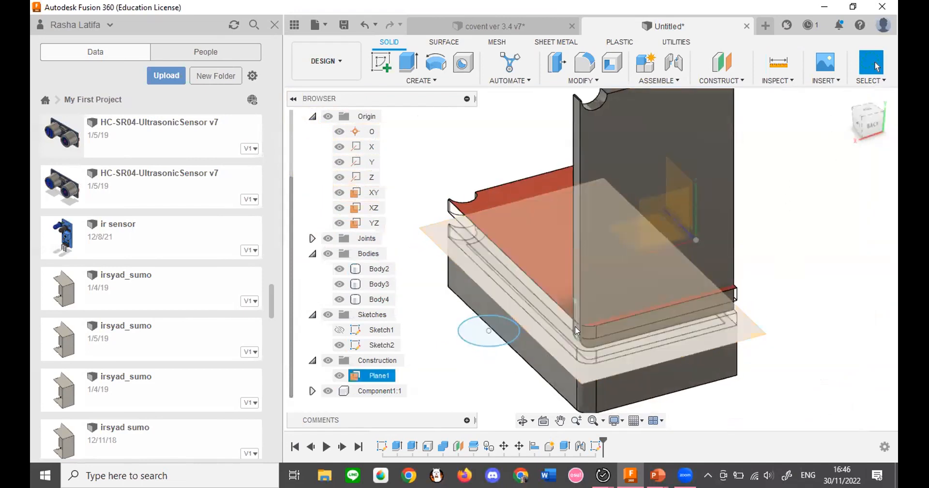
scroll(566, 331, "up", 5)
left_click(538, 336)
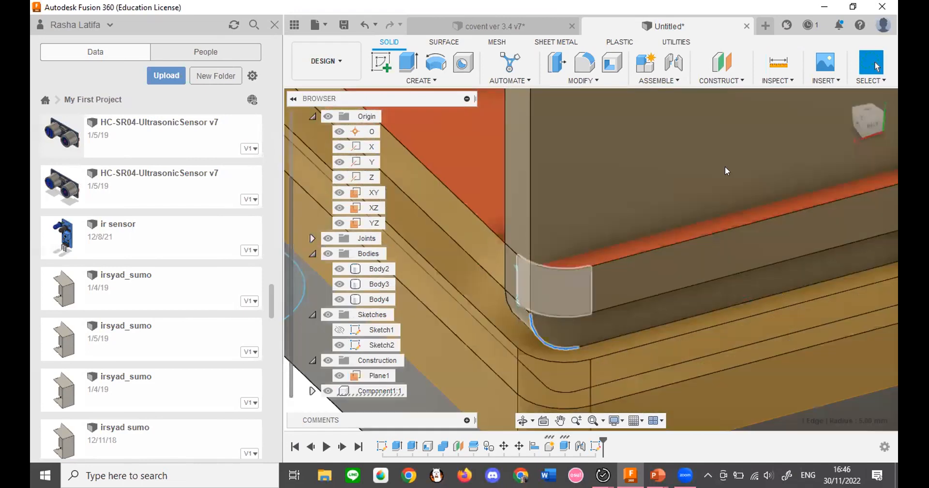
left_click(778, 63)
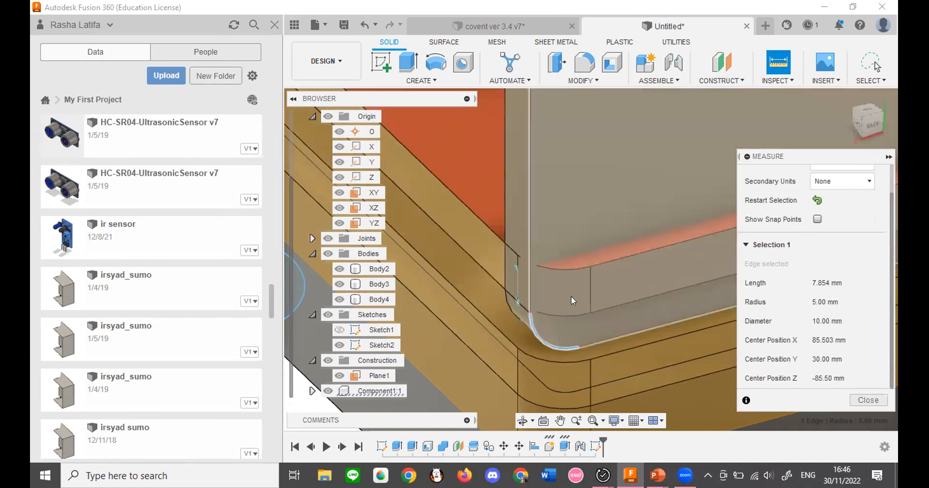
left_click(854, 398)
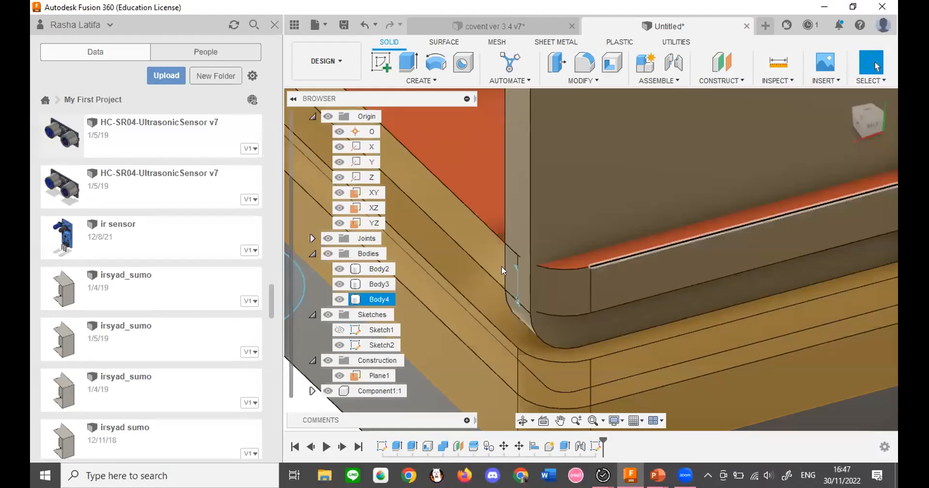
Insert the SVG file image2vector (5) from the computer's Downloads folder onto the box's red top face.
middle_click_drag(501, 265, 545, 350, "shift")
scroll(545, 350, "down", 3)
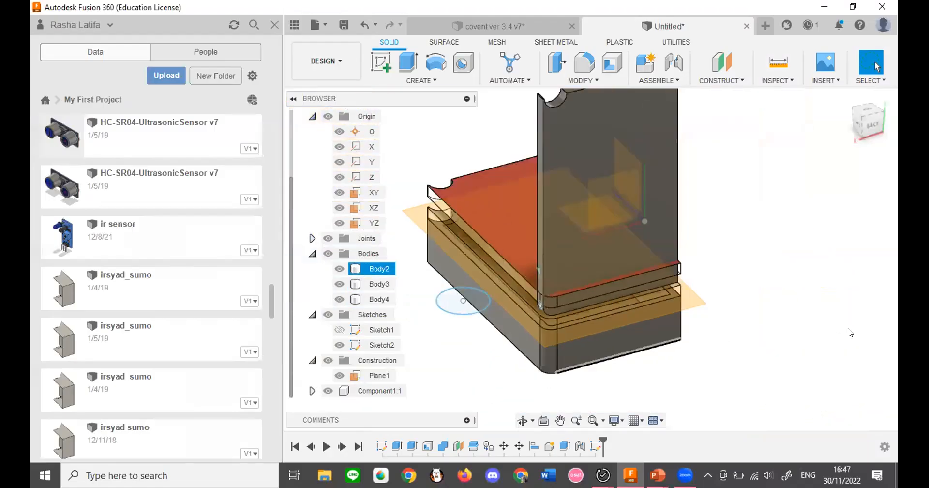
left_click(823, 77)
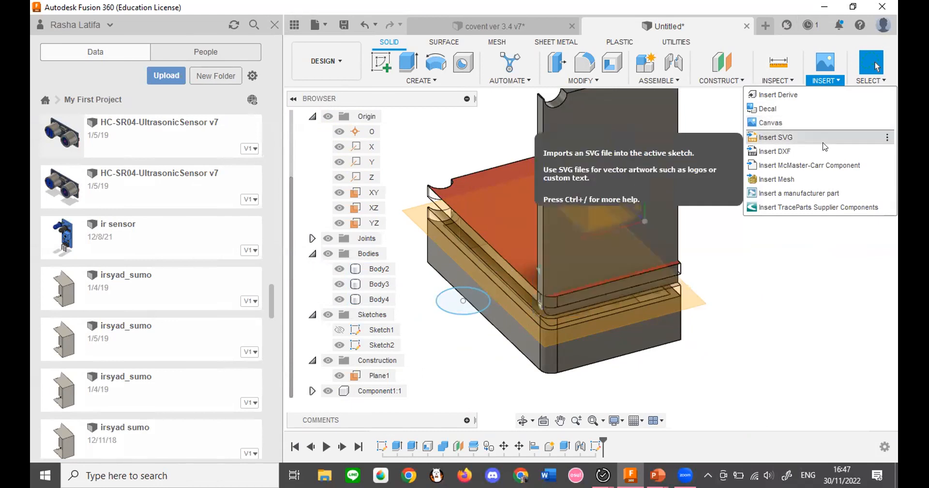
left_click(826, 145)
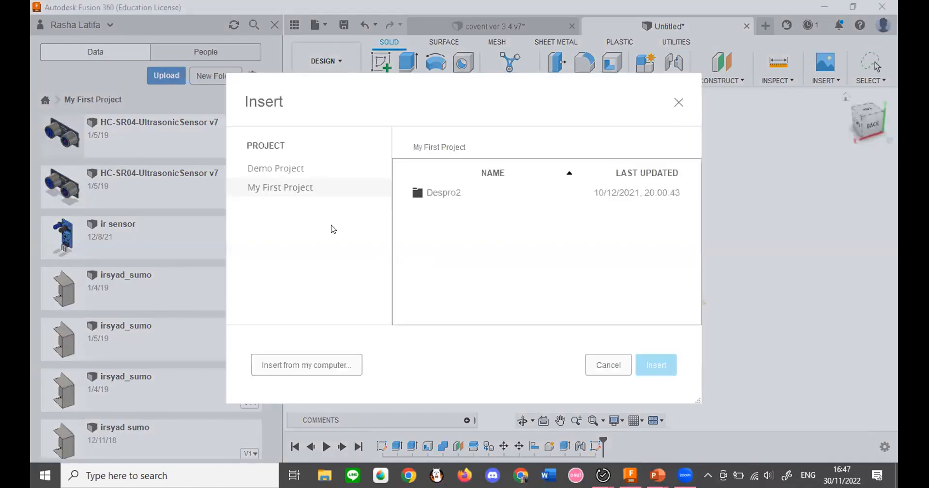
left_click(300, 364)
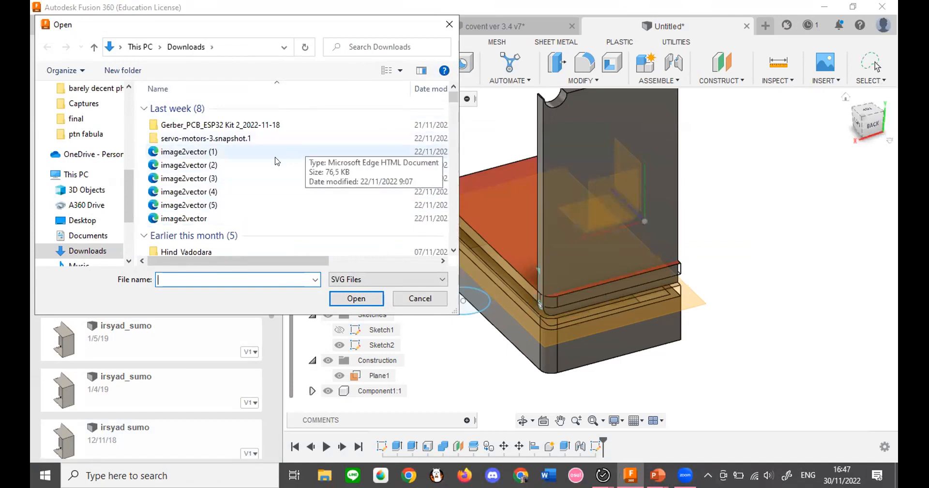
double_click(239, 205)
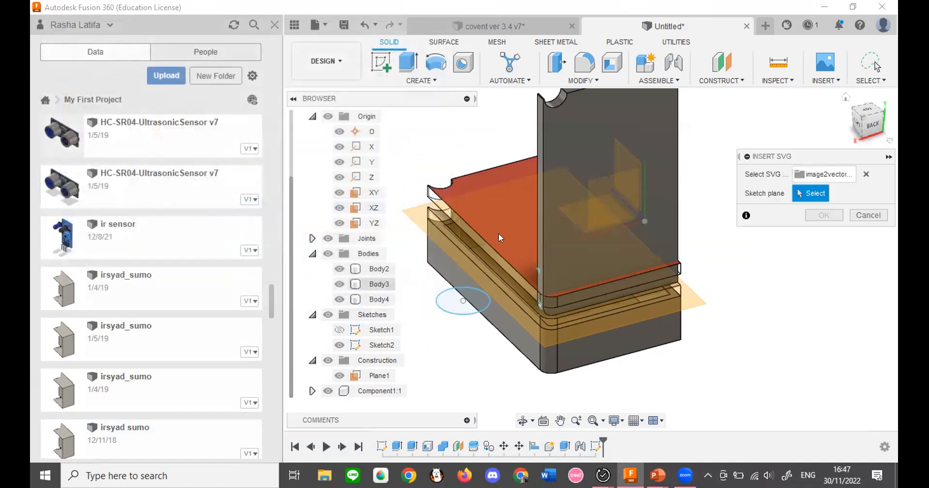
left_click(507, 210)
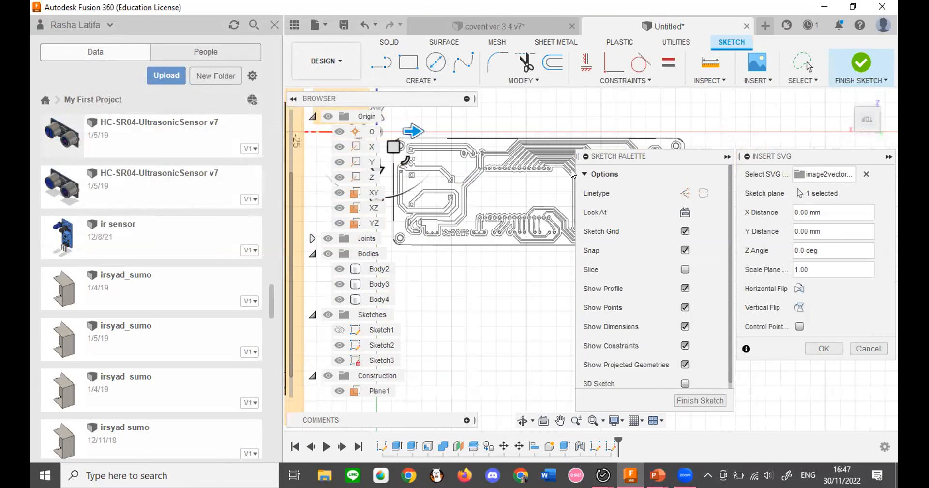
Move the inserted SVG artwork by -100 mm in X so that it overlaps the box.
scroll(465, 179, "down", 6)
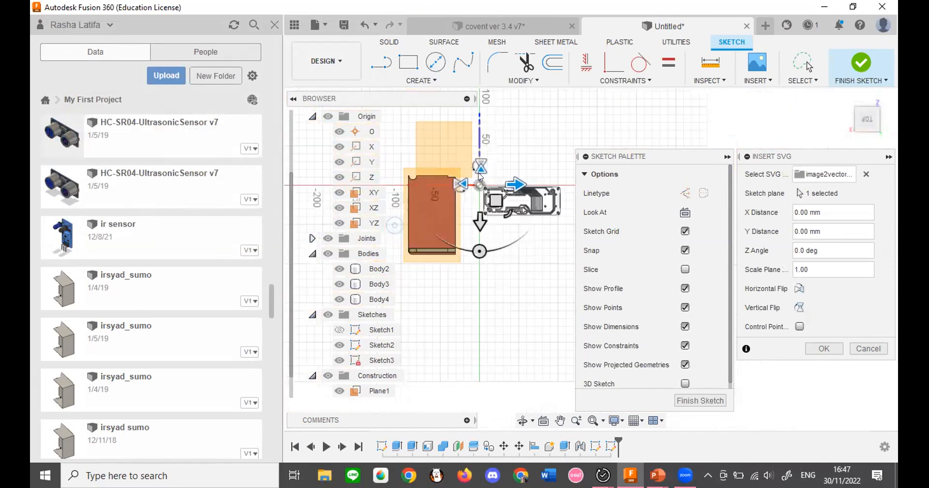
scroll(474, 234, "up", 2)
left_click_drag(476, 225, 460, 234)
left_click_drag(515, 199, 401, 194)
scroll(531, 227, "down", 2)
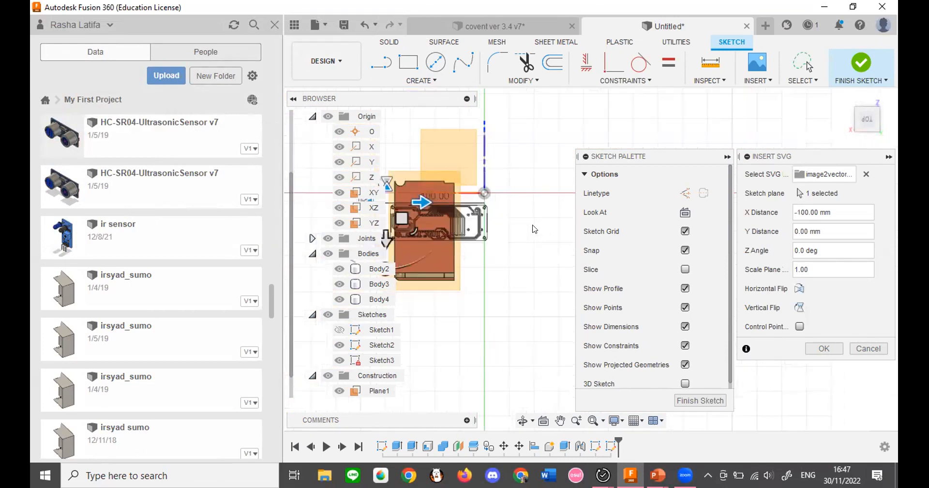
Rotate the SVG by -90 degrees, shift it 20 mm in Y and -80 mm in X onto the red face, and confirm the insertion.
scroll(420, 201, "up", 1)
left_click_drag(419, 272, 546, 221)
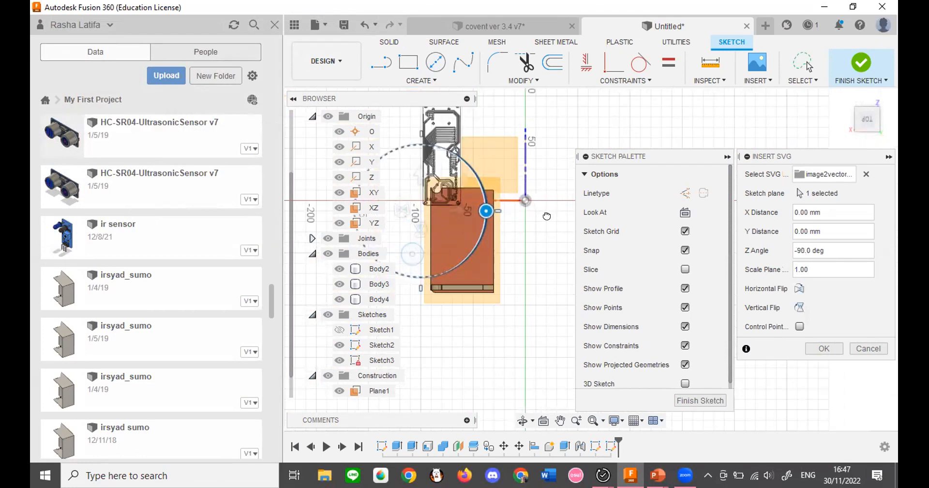
mouse_move(453, 211)
left_mouse_down()
mouse_move(494, 211)
mouse_move(471, 210)
left_mouse_up()
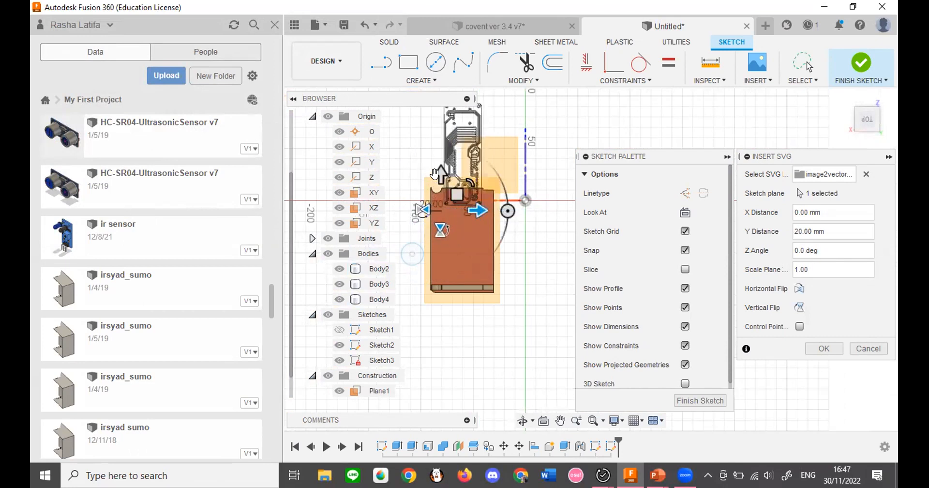
left_click_drag(438, 175, 440, 259)
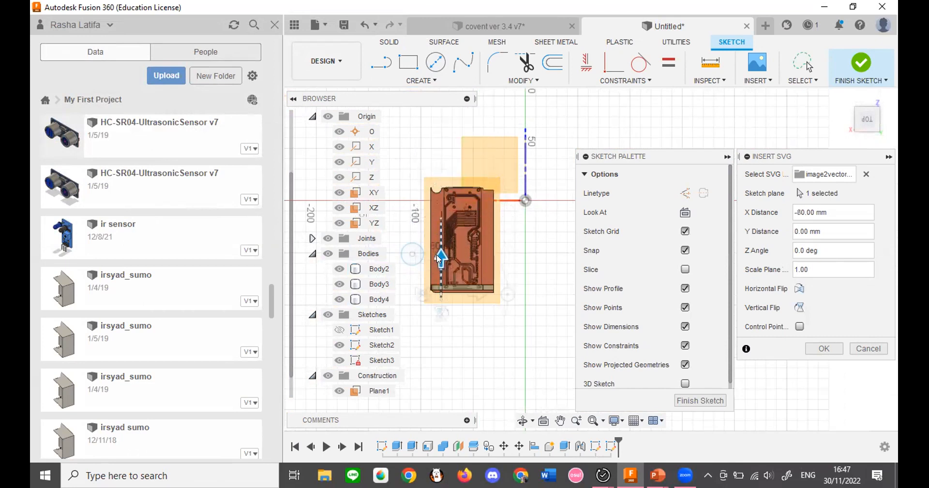
scroll(445, 233, "up", 2)
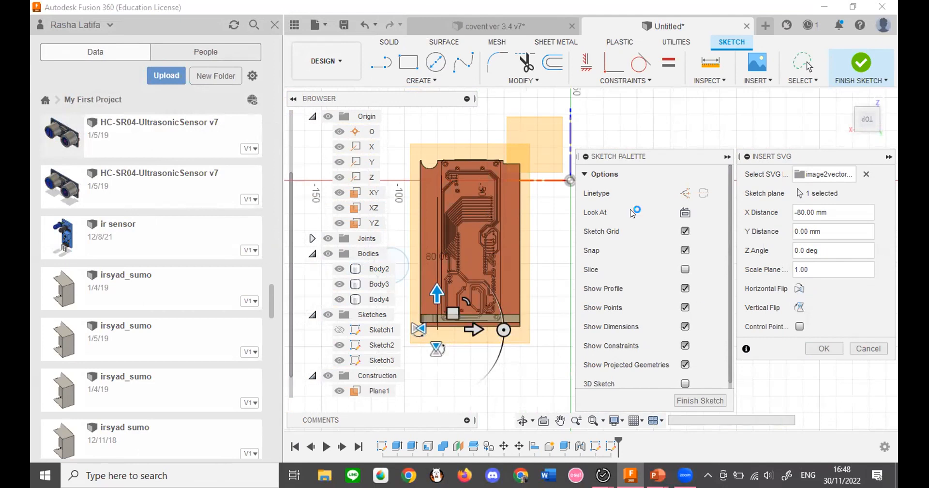
scroll(478, 194, "down", 2)
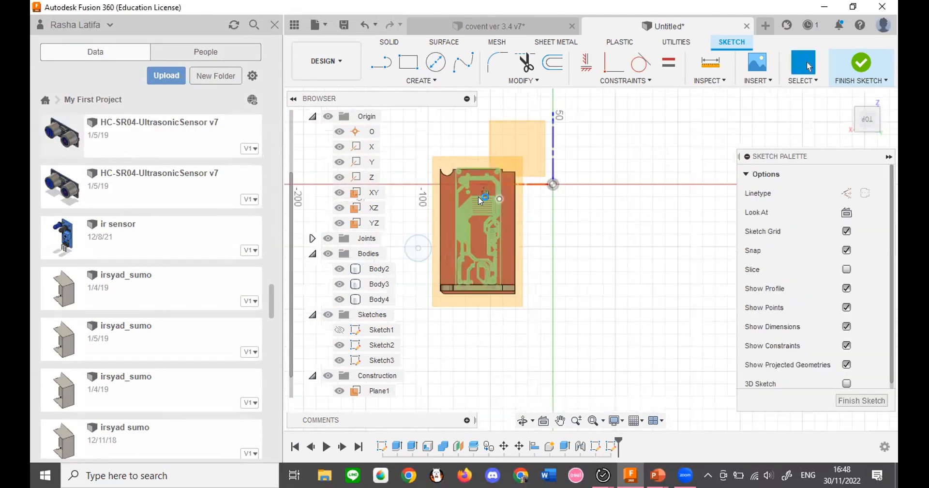
Inspect the imported circuit traces on the red face up close and finish the sketch.
scroll(478, 196, "up", 5)
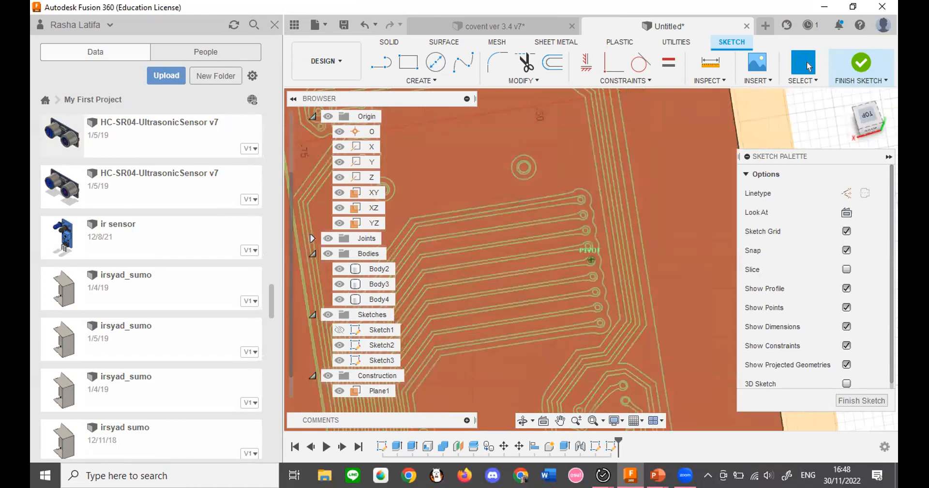
middle_click_drag(478, 196, 613, 186, "shift")
scroll(502, 210, "up", 2)
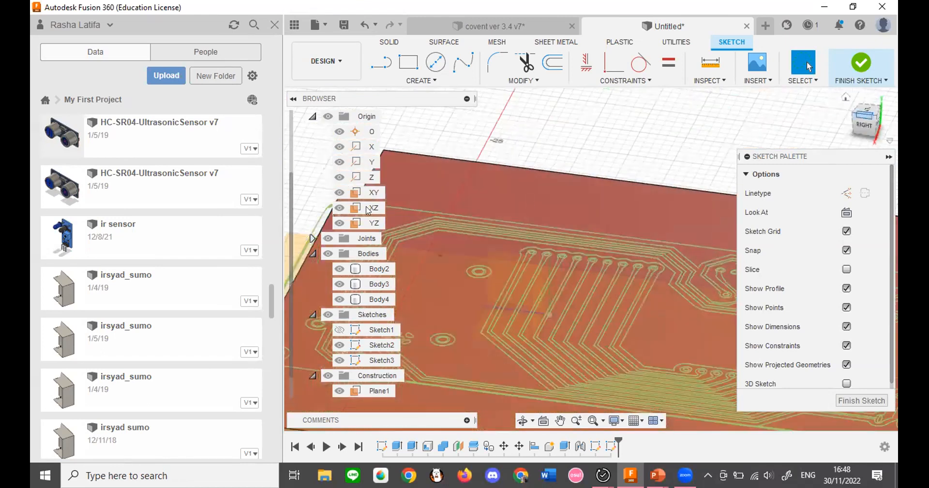
middle_click_drag(502, 210, 684, 300, "shift")
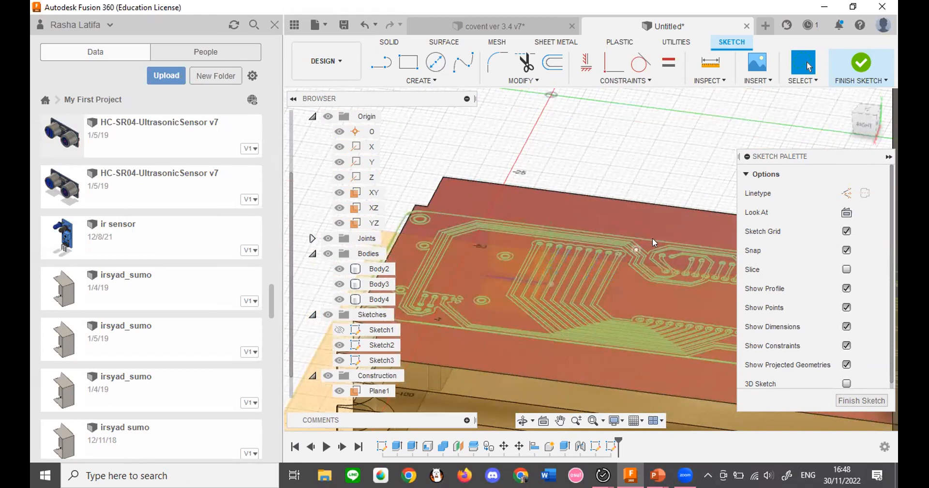
scroll(494, 259, "up", 3)
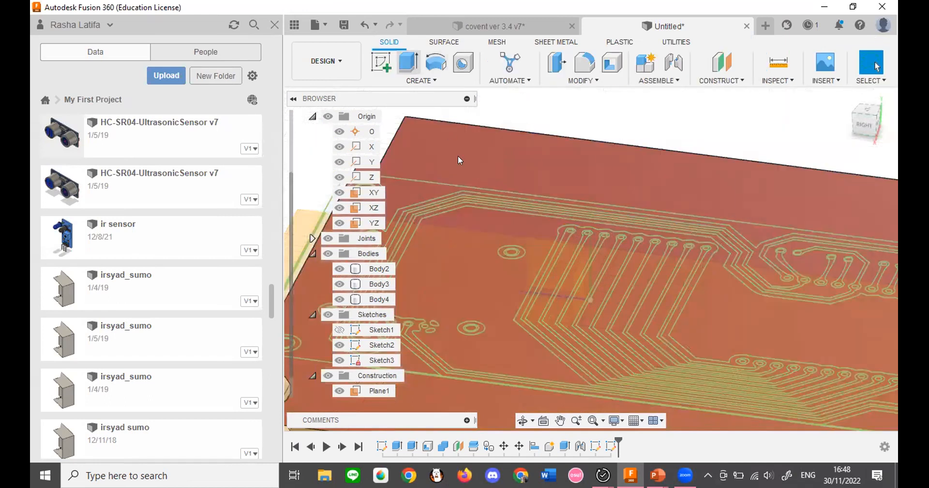
Try to extrude the circuit artwork's large board outline profile 1 mm from the red face.
key("e")
left_click(500, 220)
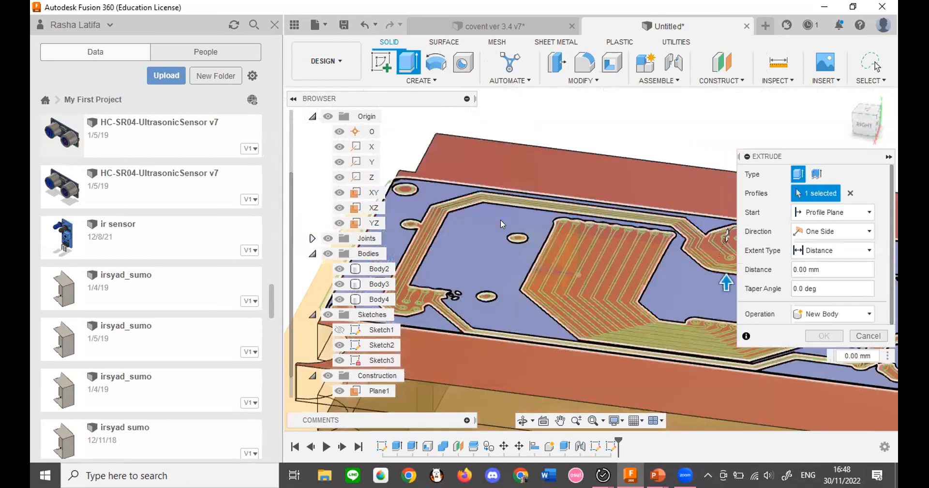
type("1")
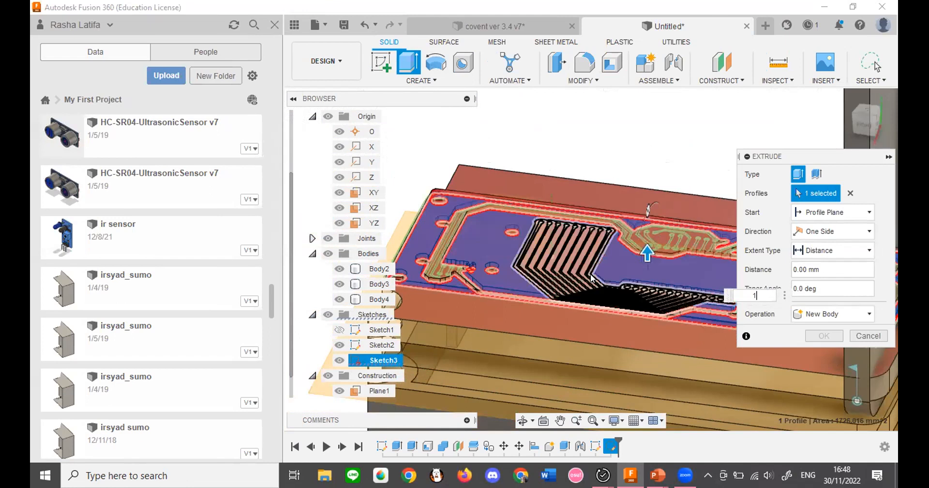
key("Return")
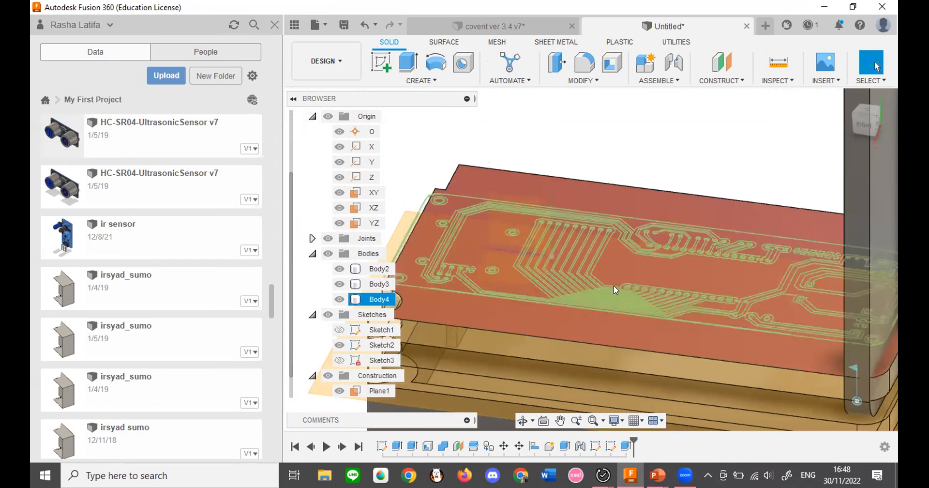
Try to extrude a single ring-shaped pad of the circuit artwork 1 mm with the Join operation.
scroll(523, 225, "up", 3)
scroll(635, 277, "up", 3)
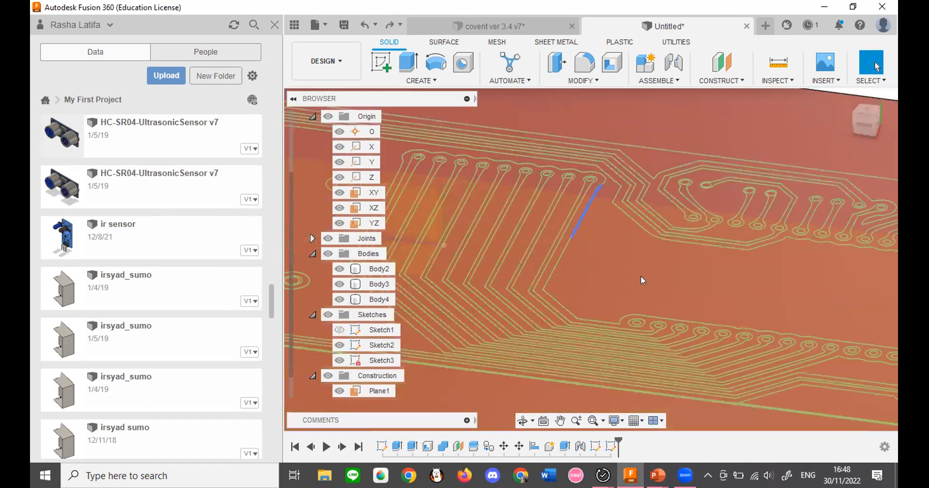
scroll(641, 275, "down", 3)
scroll(687, 286, "down", 4)
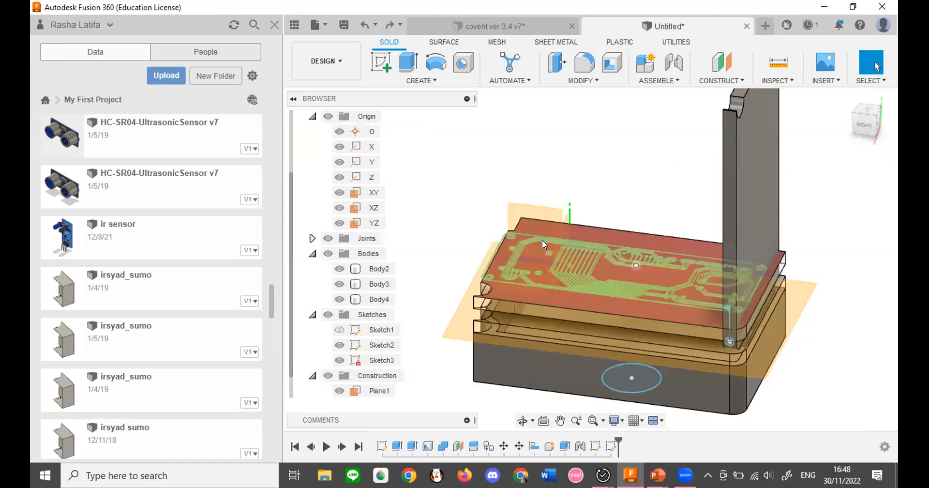
scroll(542, 240, "up", 3)
scroll(470, 218, "up", 10)
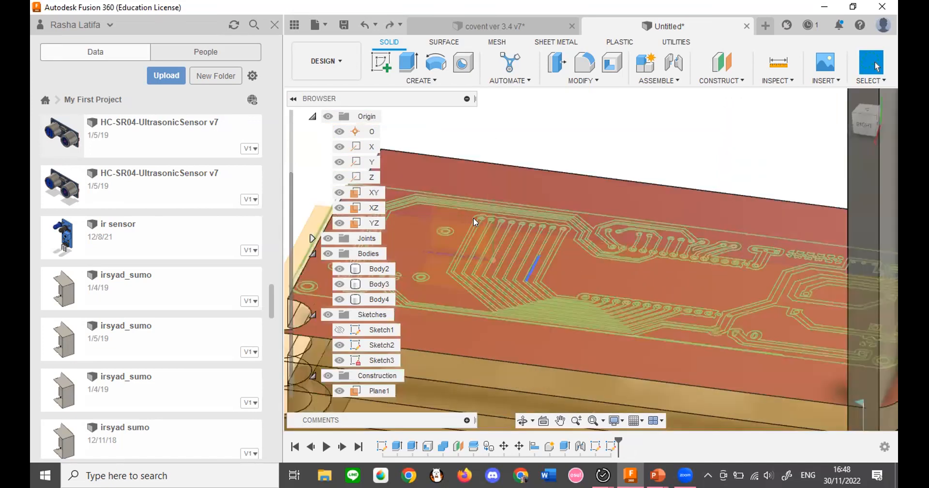
left_click(419, 70)
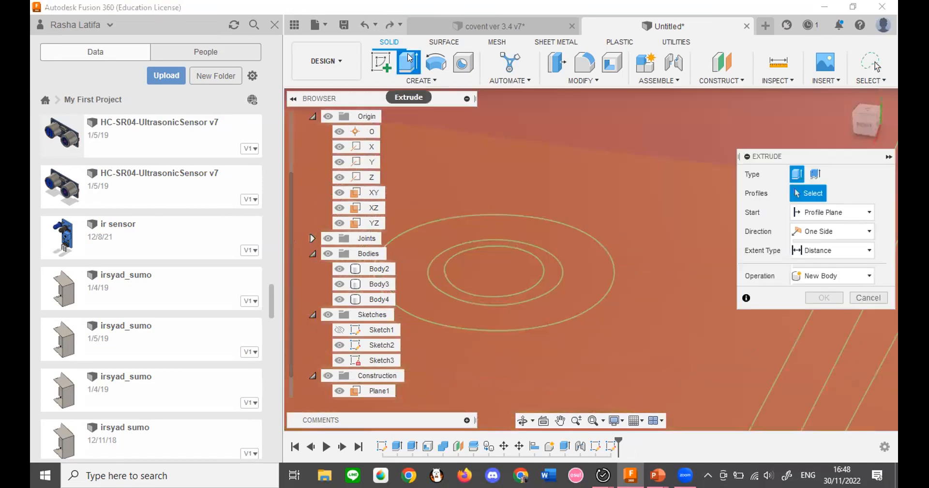
left_click(528, 226)
type("1")
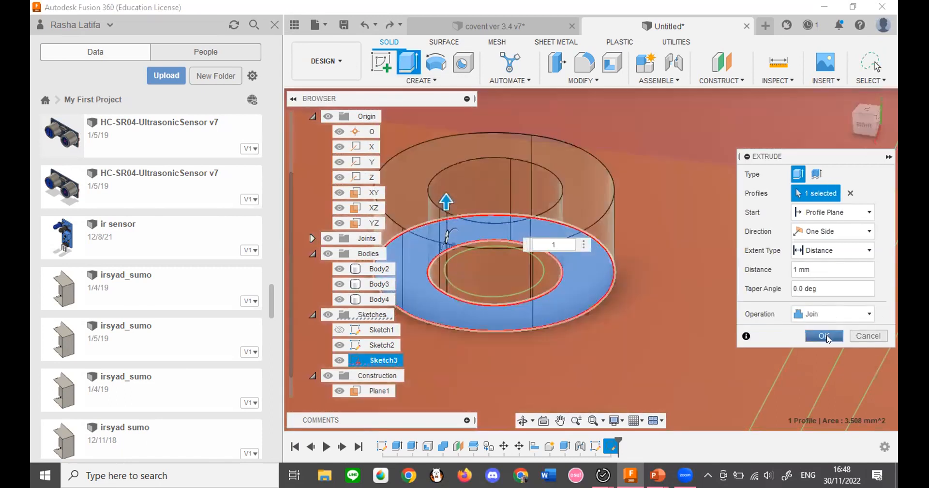
left_click(824, 336)
scroll(563, 233, "down", 5)
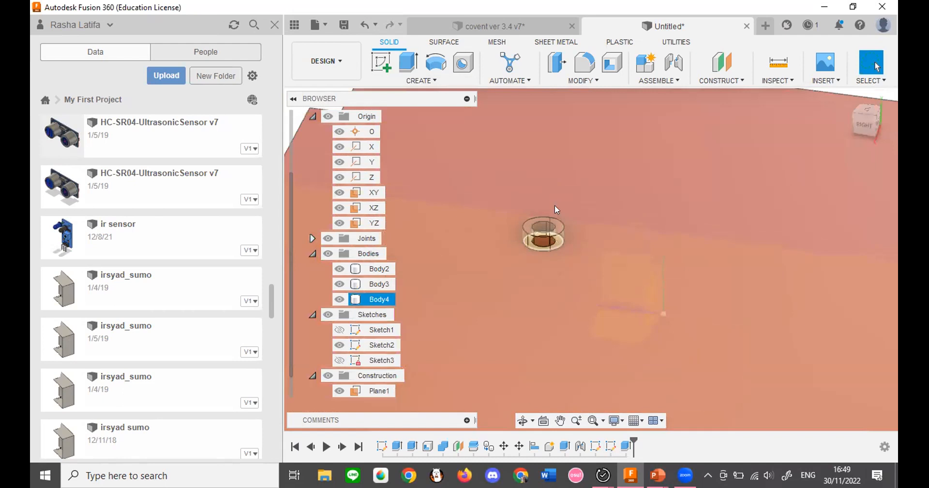
scroll(541, 237, "down", 5)
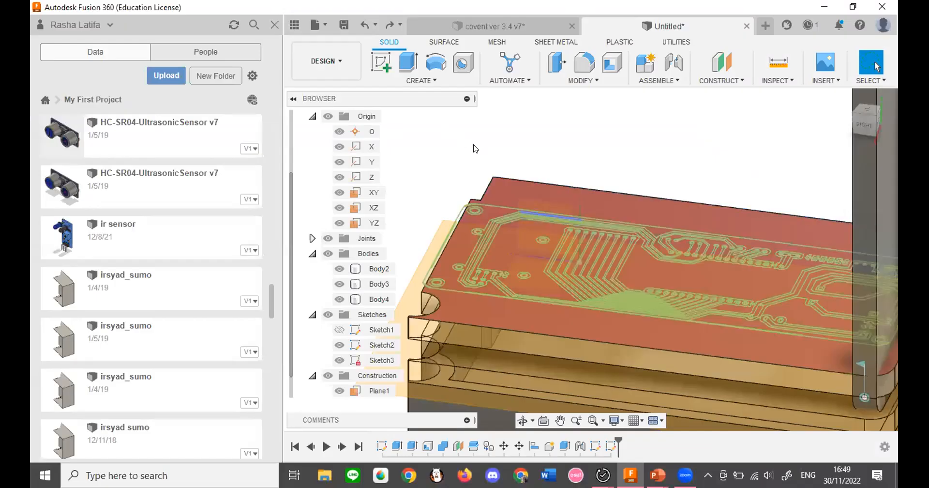
Hide Sketch2 and Sketch3 together with the bodies Body2 and Body3.
scroll(550, 211, "down", 5)
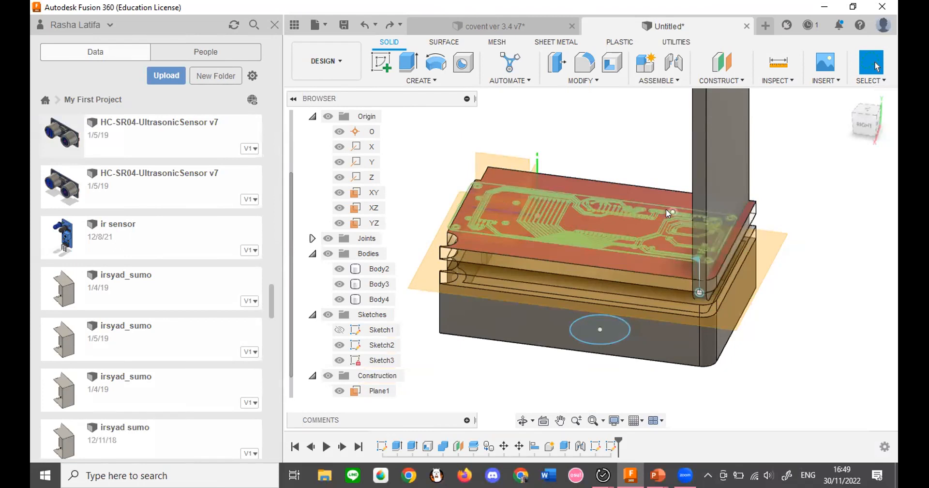
left_click(338, 345)
left_click(340, 360)
left_click(340, 361)
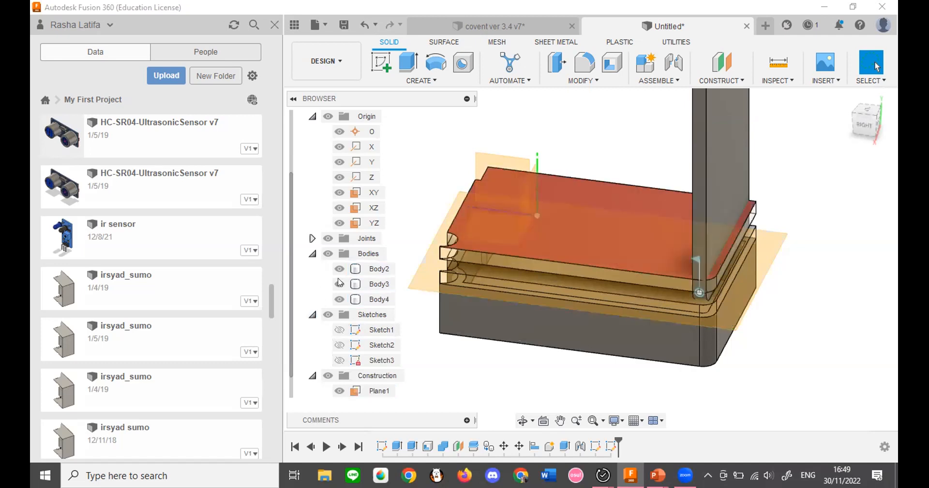
left_click(339, 270)
left_click(340, 285)
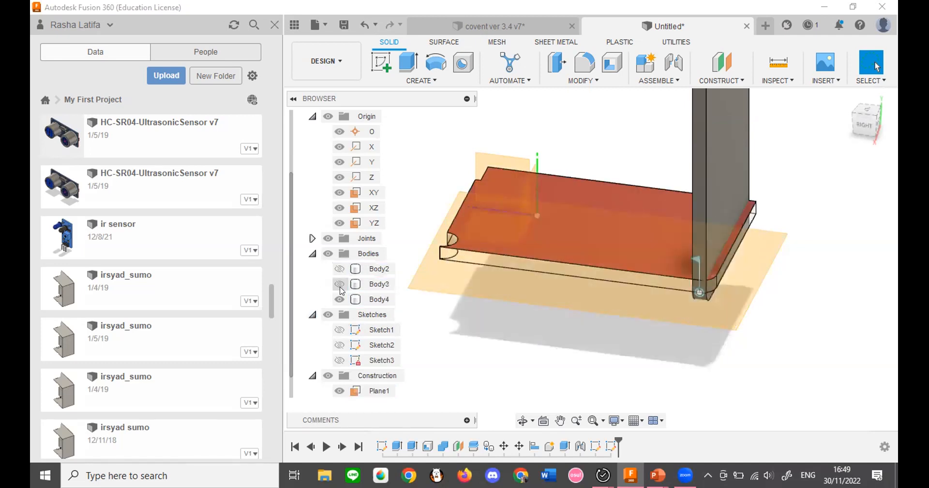
Hide the construction geometry, Component1:1 and Body4, and show Body3 on its own.
left_click(327, 375)
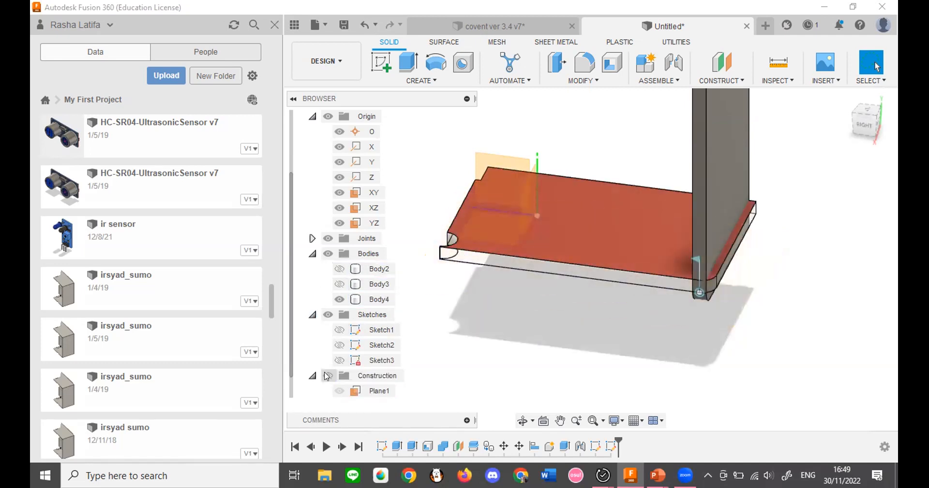
left_click(328, 376)
left_click(328, 375)
scroll(345, 349, "down", 1)
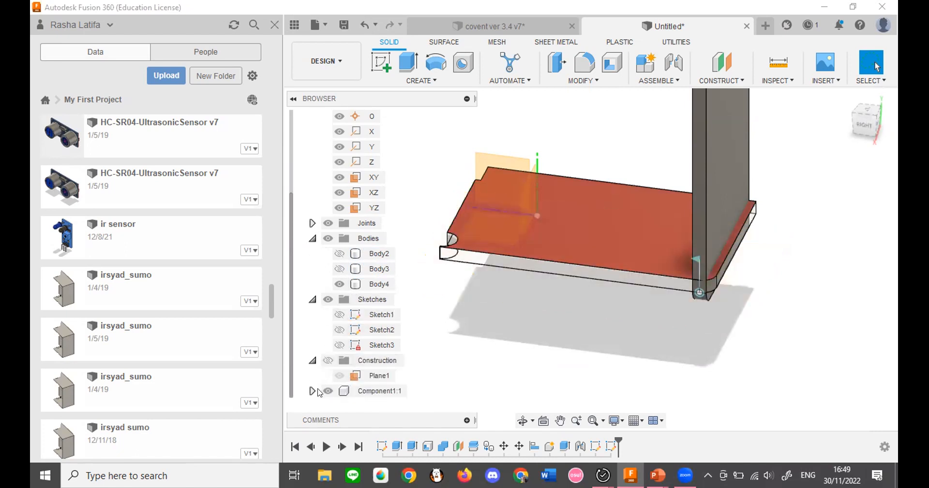
left_click(327, 391)
left_click(369, 237)
left_click(339, 283)
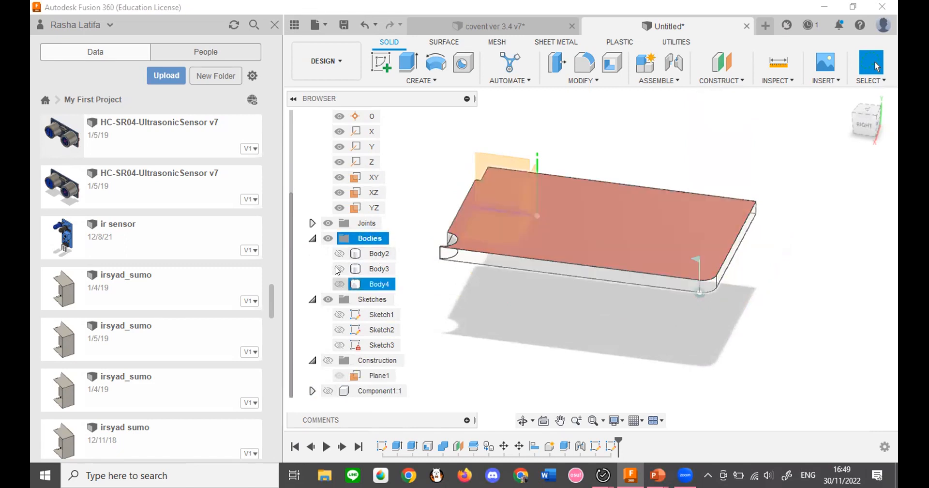
left_click(339, 269)
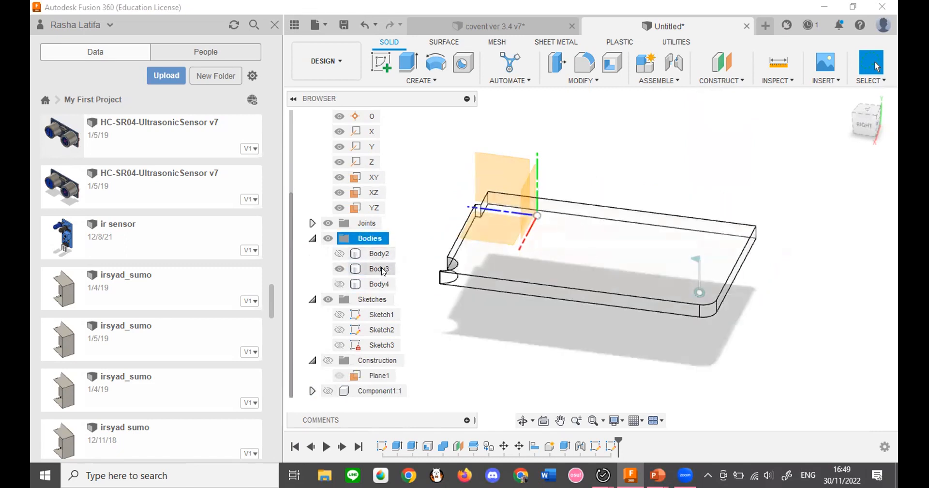
Try to export the design as an STL file with Body3 selected, and cancel the export.
left_click(383, 270)
left_click(323, 29)
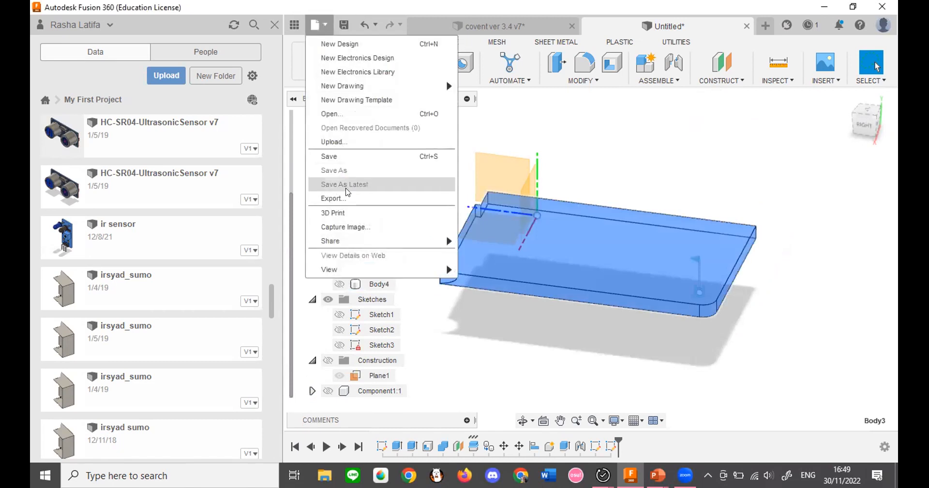
left_click(339, 199)
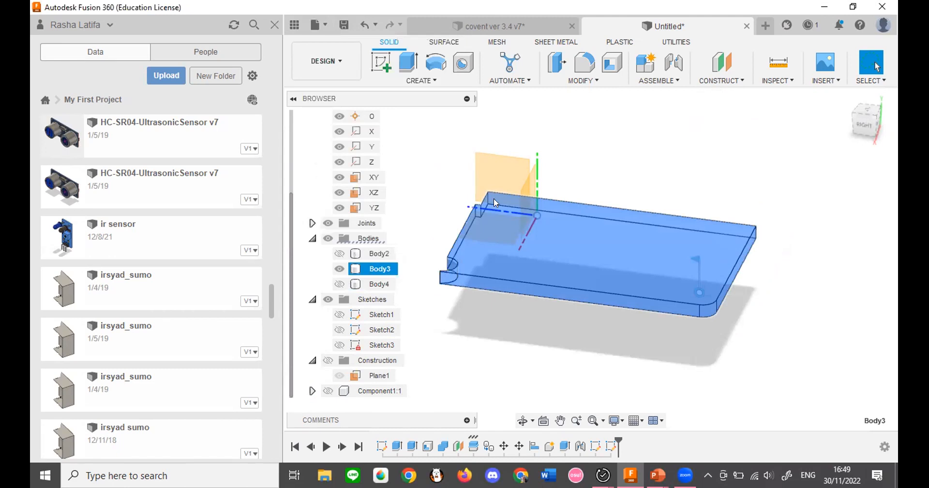
left_click(338, 237)
scroll(314, 309, "down", 3)
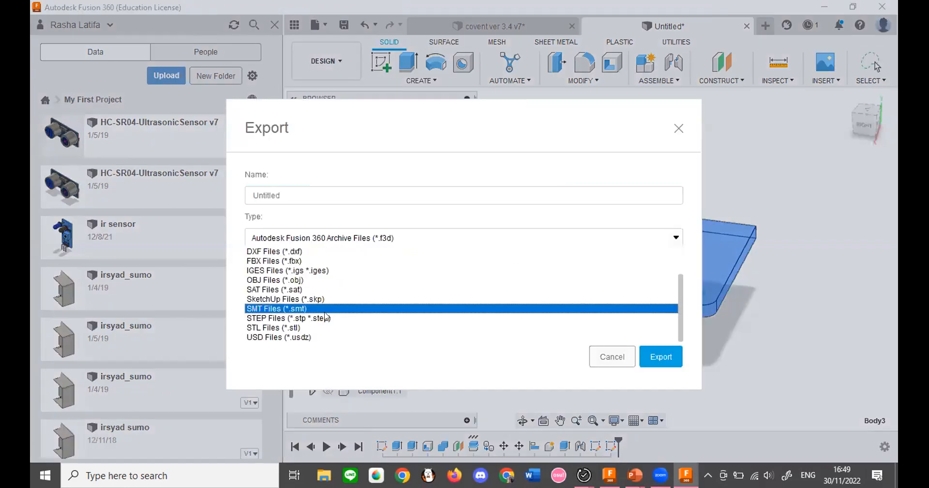
left_click(306, 327)
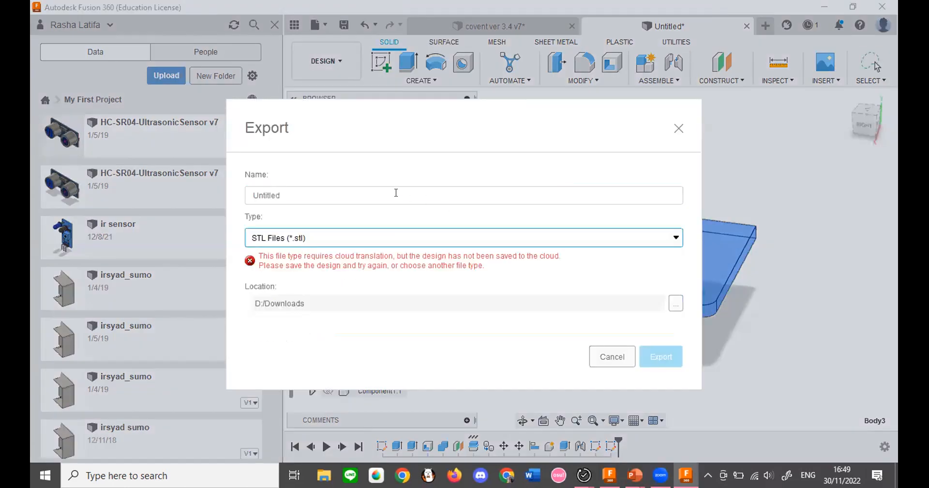
left_click(370, 189)
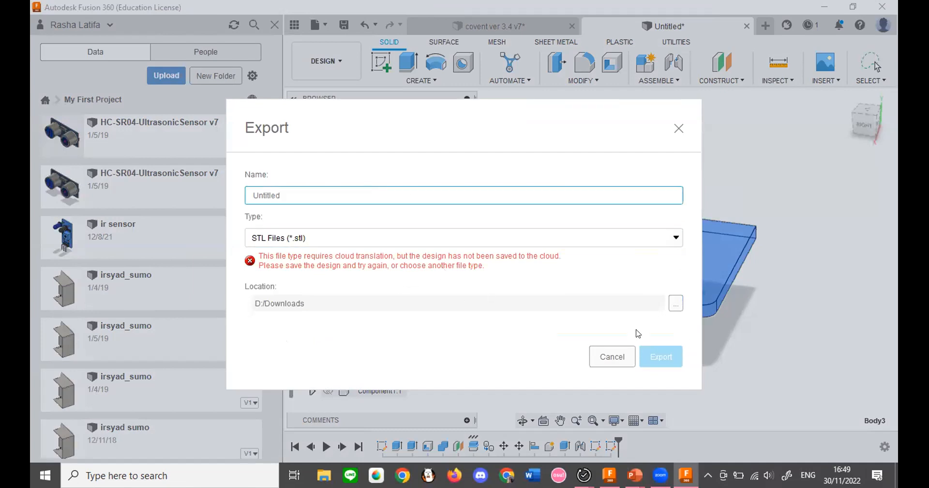
left_click(613, 357)
Save the design under the name test in My First Project.
key("ctrl+s")
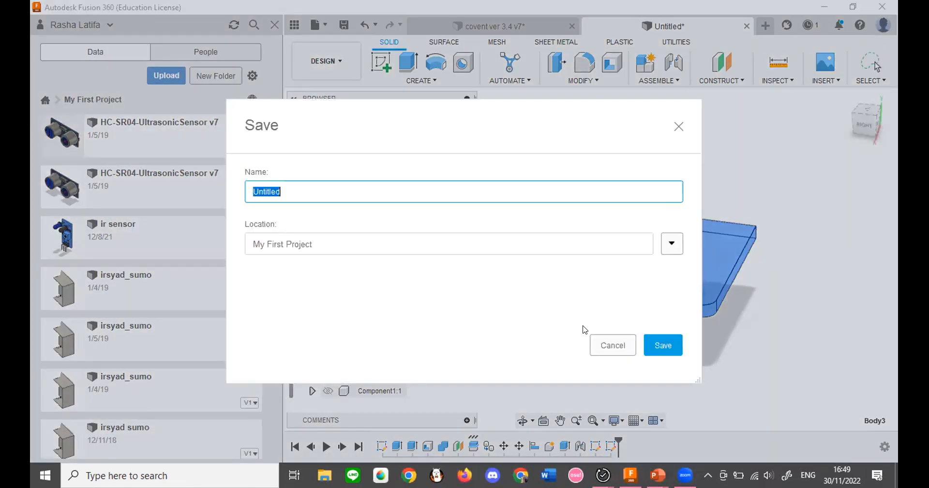
type("test")
key("Return")
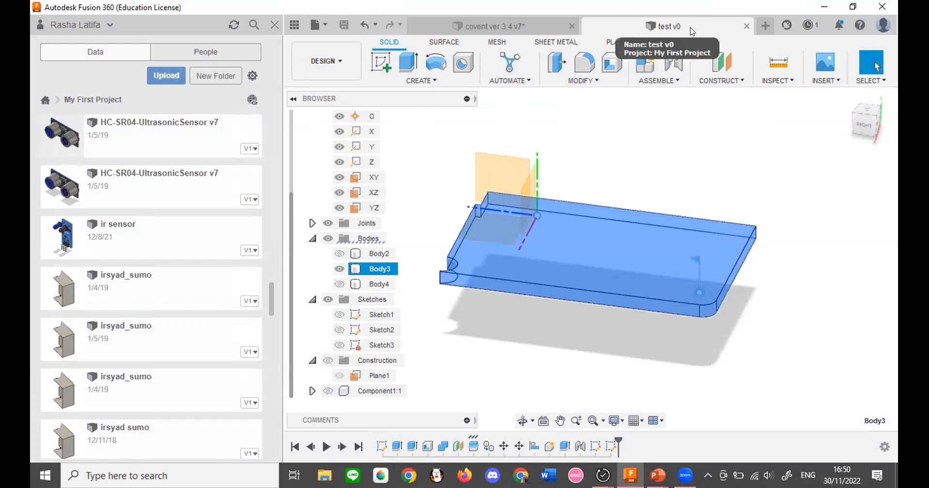
Try to export the saved design as the STL file test v1 to D:/Downloads, and dismiss the job status.
left_click(328, 17)
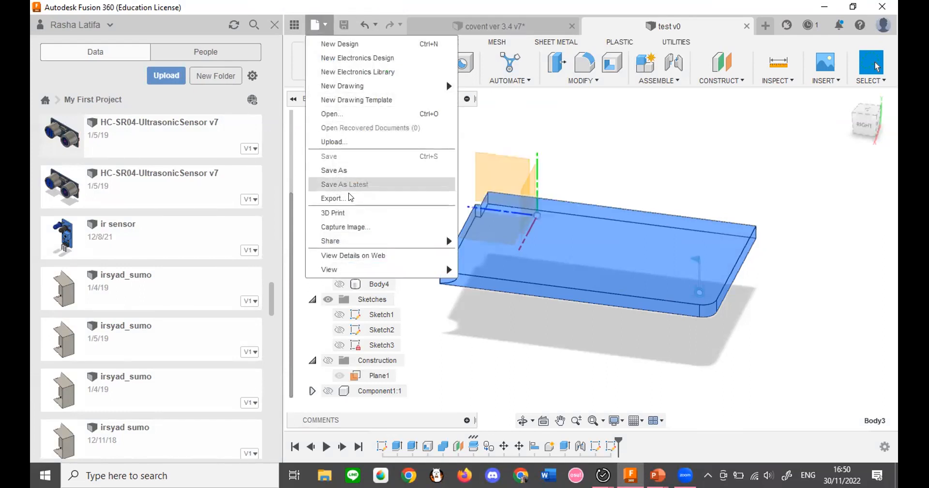
left_click(347, 198)
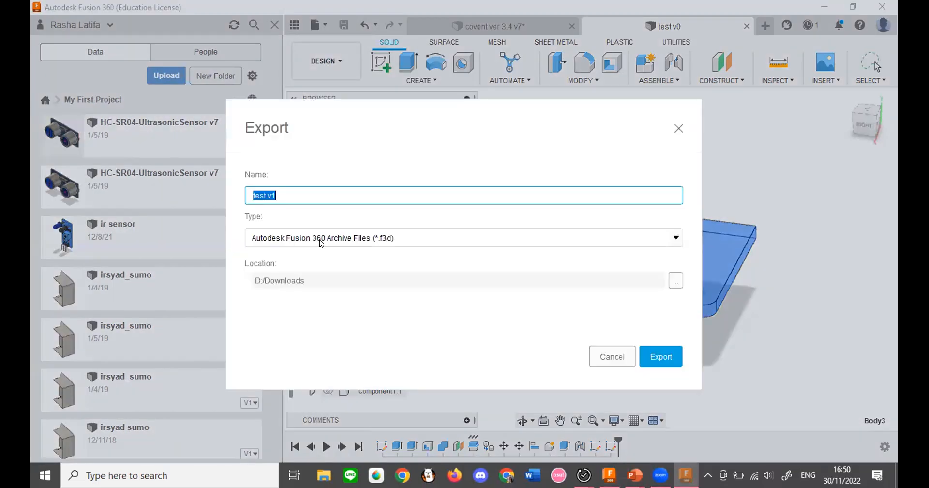
left_click(320, 238)
scroll(319, 329, "down", 3)
left_click(319, 329)
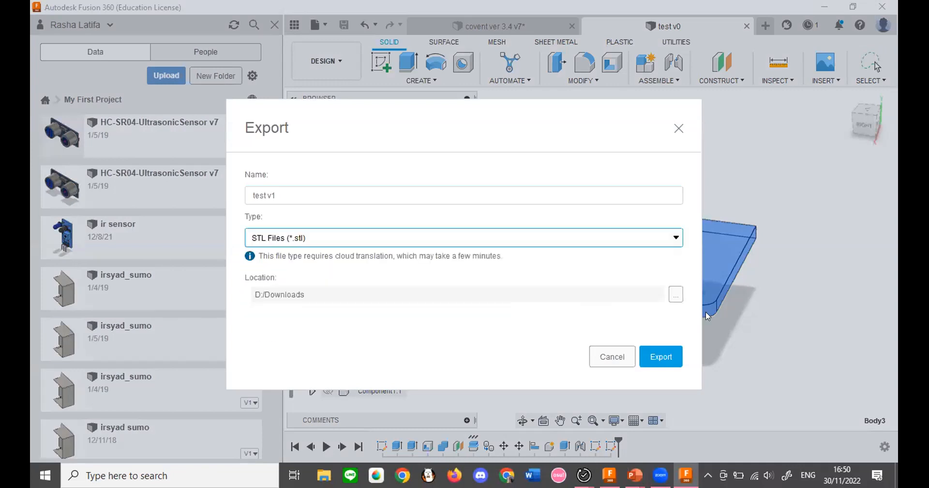
left_click(663, 357)
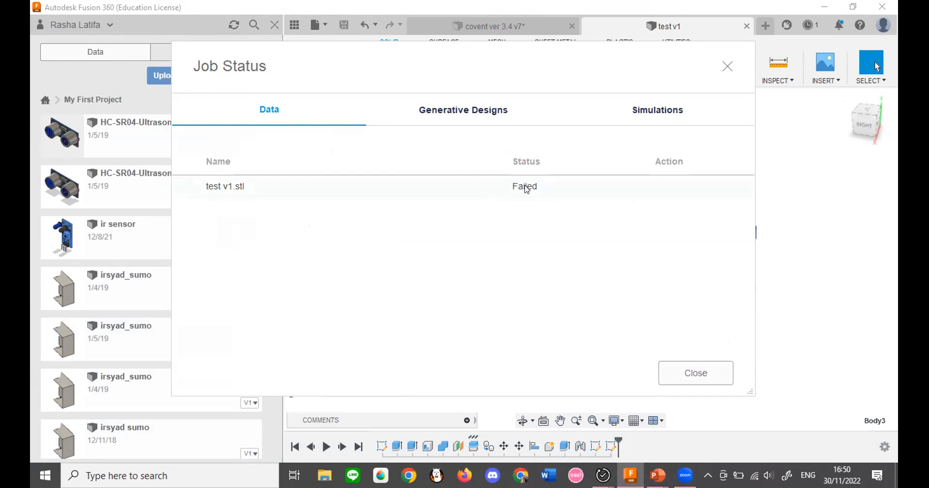
left_click(704, 372)
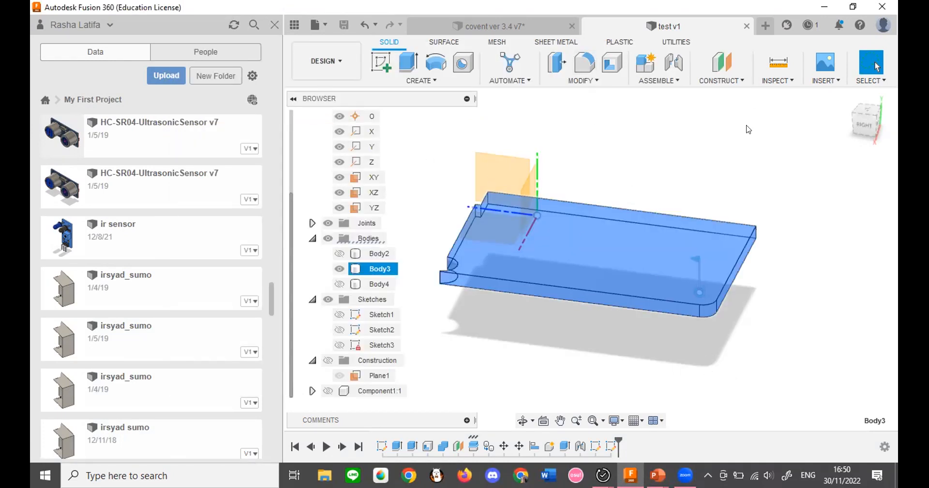
Close the test design and bring the covent ver 3.4 v7 enclosure into an angled view.
left_click(747, 26)
middle_click_drag(590, 257, 576, 298, "shift")
middle_click_drag(764, 167, 425, 229, "shift")
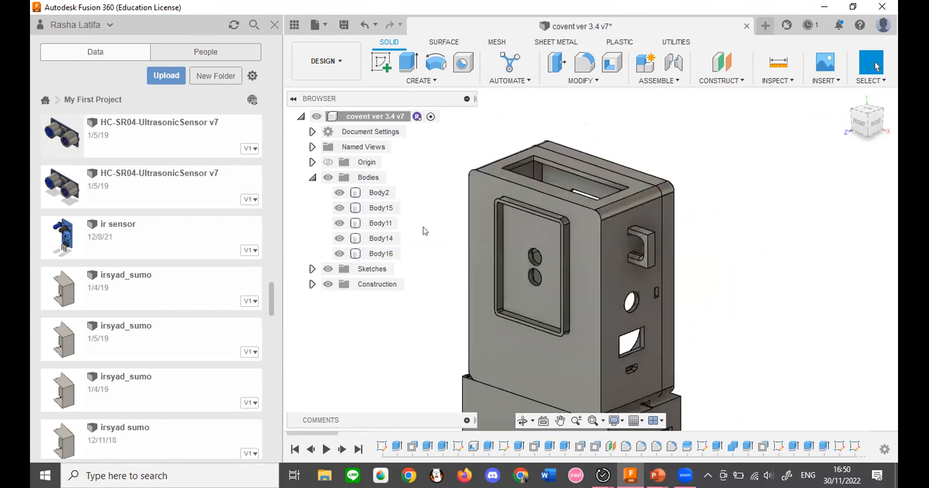
Hide Body16, Body14, Body11 and Body2 of the enclosure, and select the remaining Body15.
left_click(366, 253)
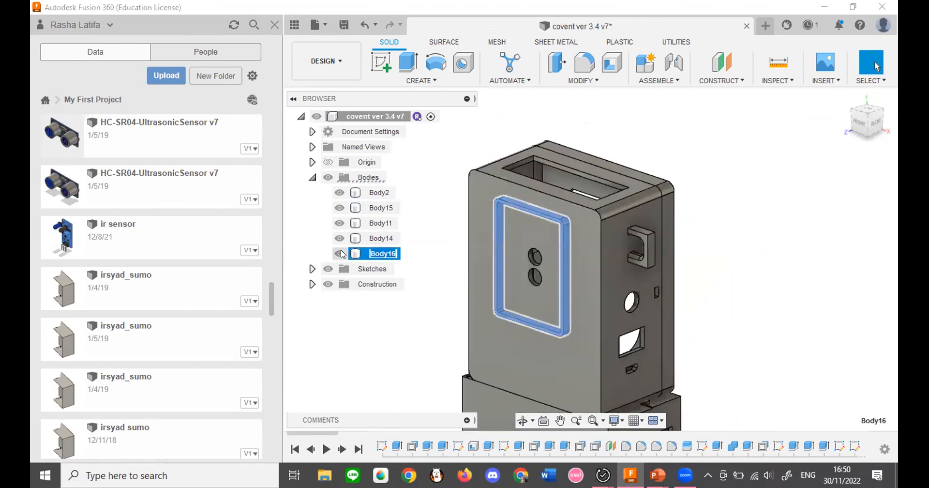
left_click(339, 254)
left_click(339, 238)
left_click(339, 223)
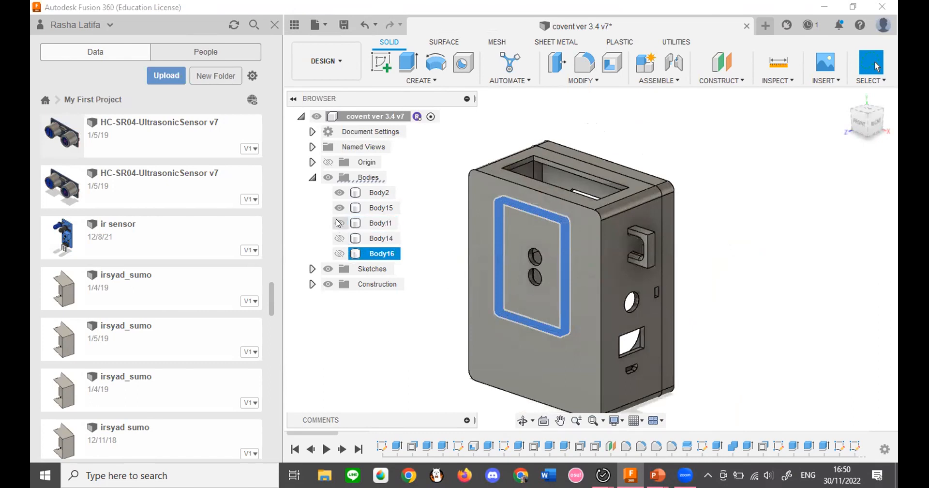
left_click(339, 208)
left_click(339, 207)
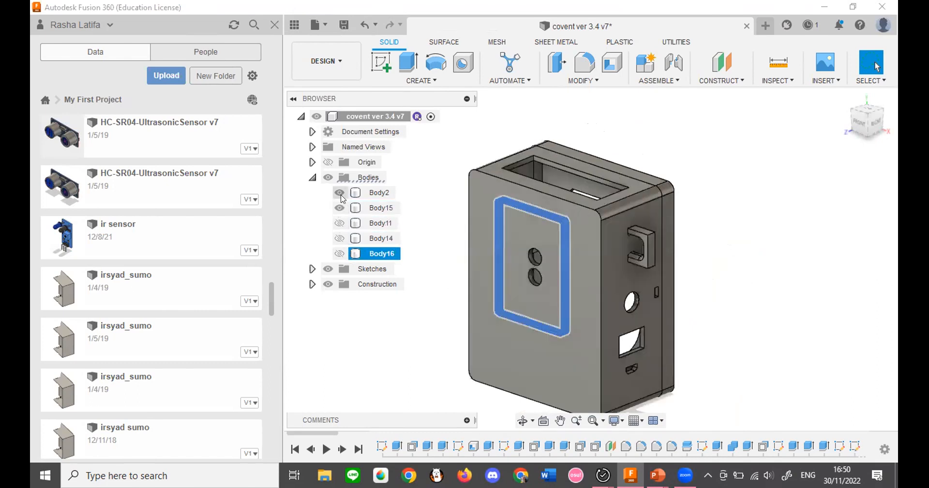
left_click(339, 193)
left_click(743, 189)
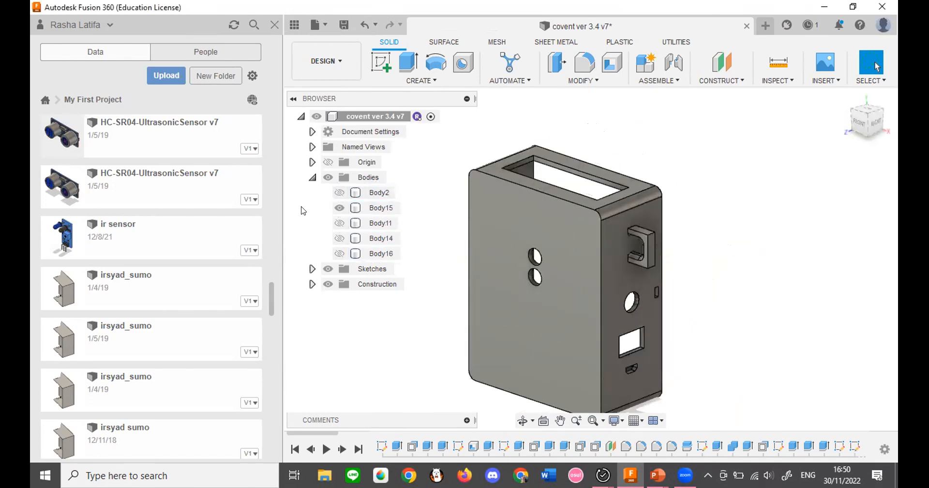
left_click(396, 208)
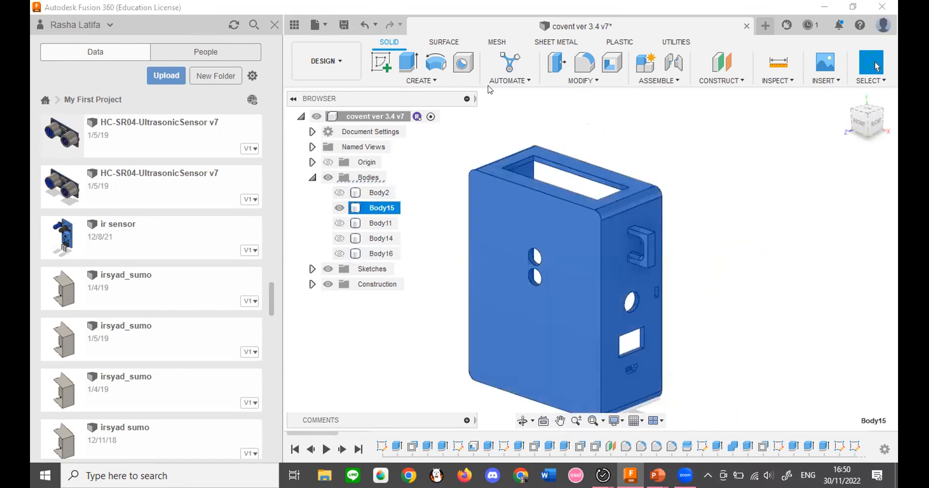
Export the isolated enclosure body as the STL file covent ver 3.4 v7 to D:/Downloads.
left_click(318, 25)
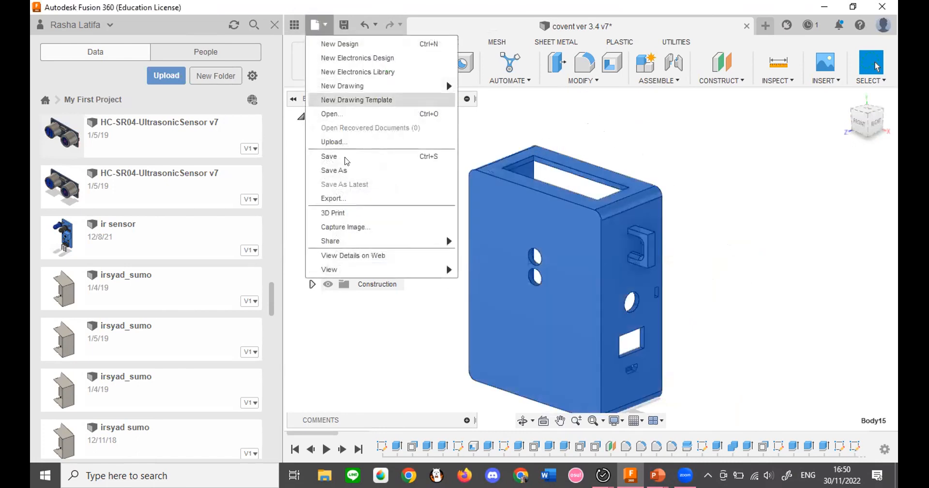
left_click(348, 198)
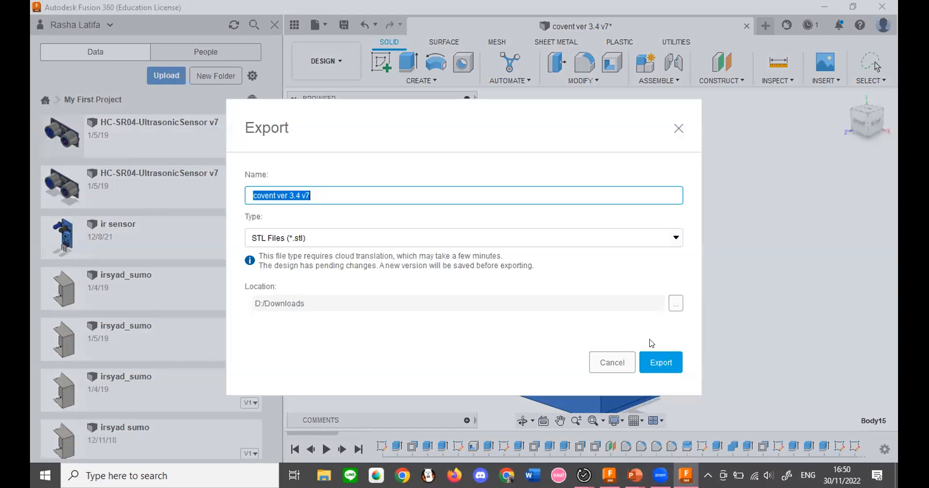
left_click(657, 361)
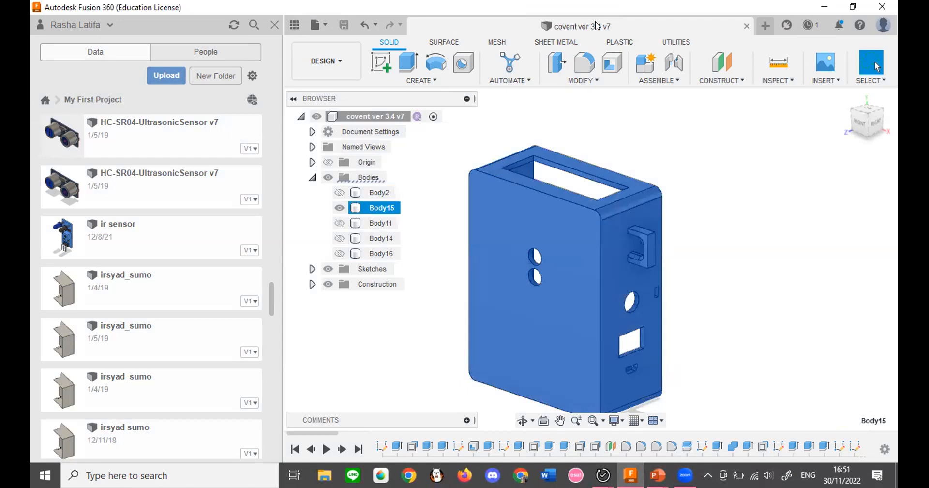
scroll(644, 167, "down", 1)
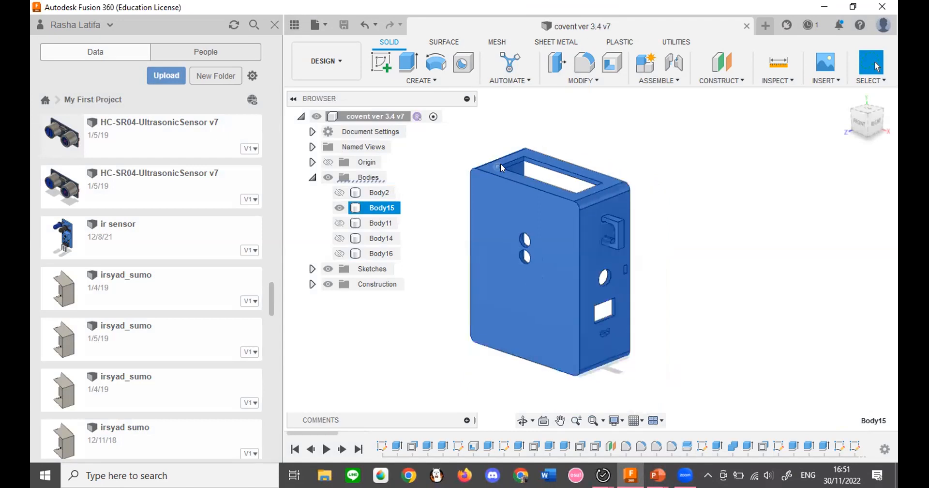
scroll(681, 127, "up", 3)
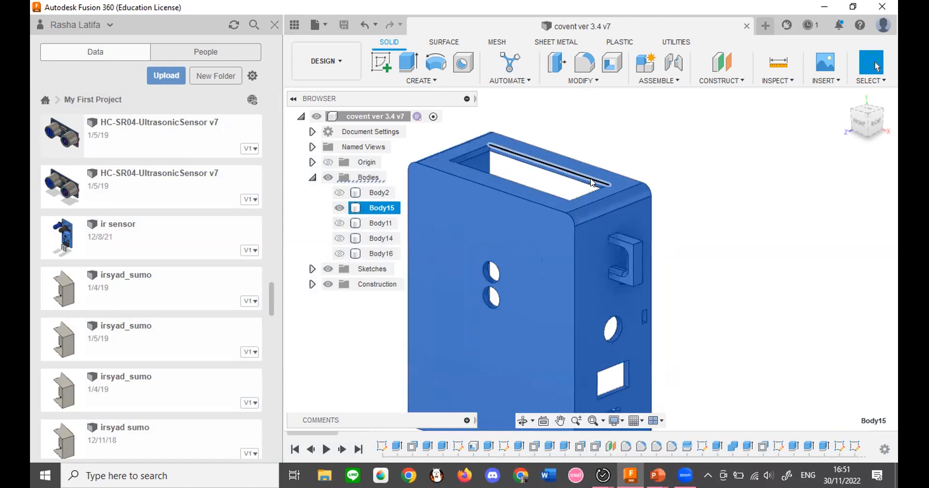
scroll(646, 153, "down", 2)
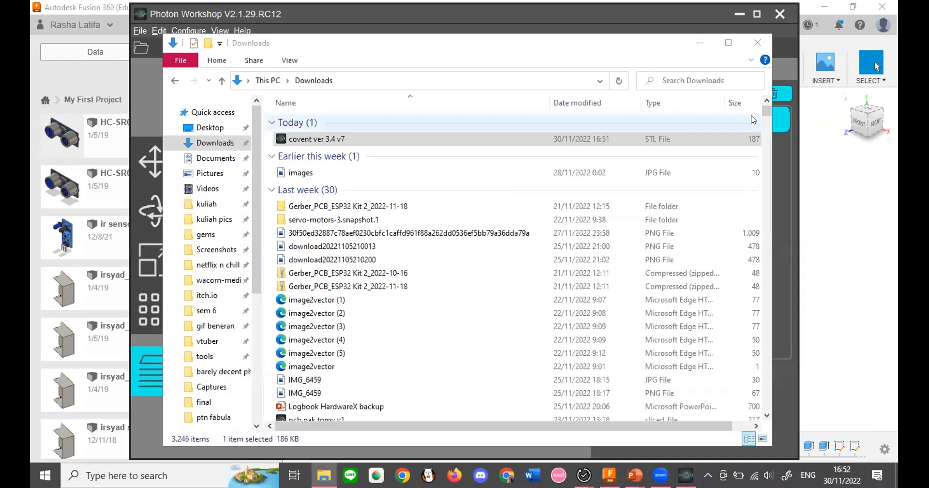
Examine the outside and hollow interior of the exported enclosure in Photon Workshop.
scroll(327, 217, "up", 3)
scroll(328, 217, "down", 4)
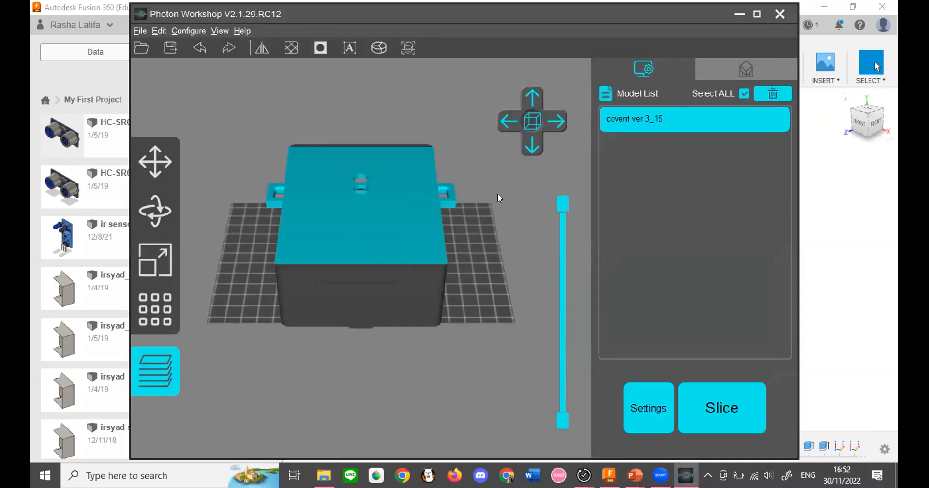
left_click_drag(473, 212, 693, 214)
left_click_drag(428, 356, 328, 281)
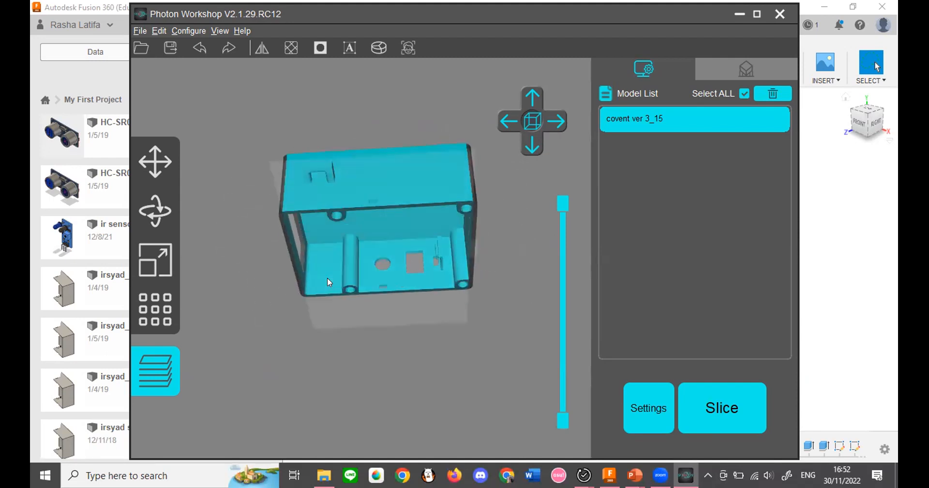
Switch to PrusaSlicer and load covent ver 3.4 v7.stl onto the print bed.
left_click(242, 475)
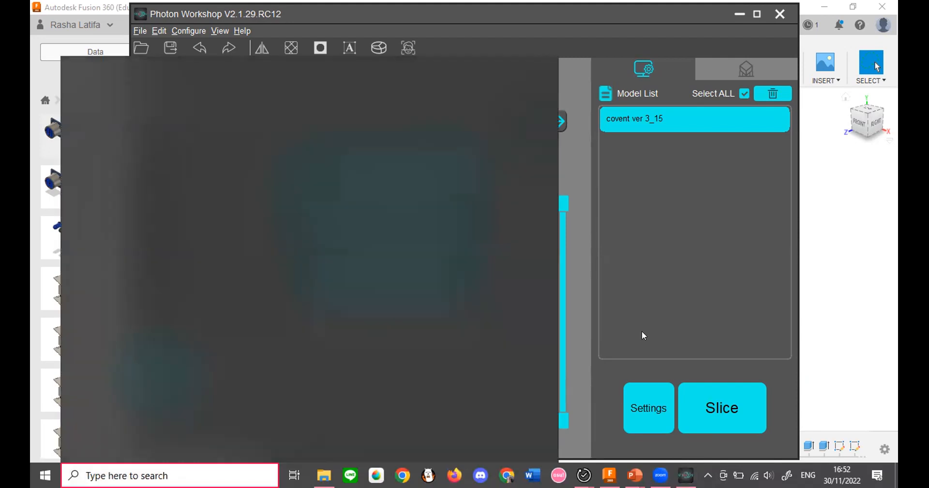
left_click(840, 261)
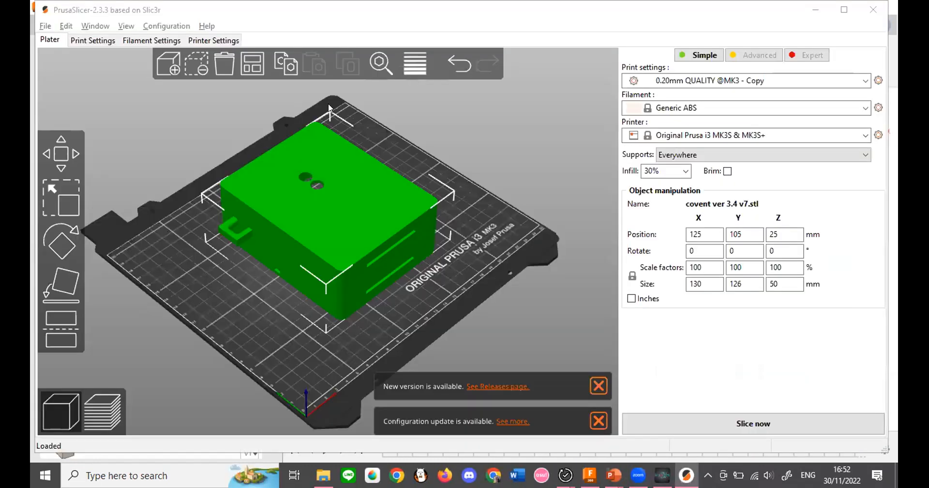
scroll(327, 132, "down", 1)
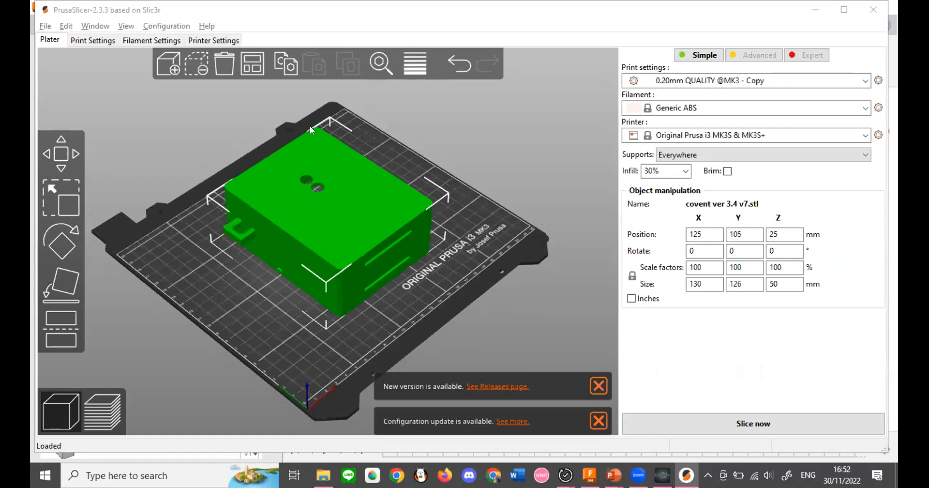
Rotate the enclosure model 90° about the Y axis on the print bed.
left_click(54, 236)
left_click(733, 250)
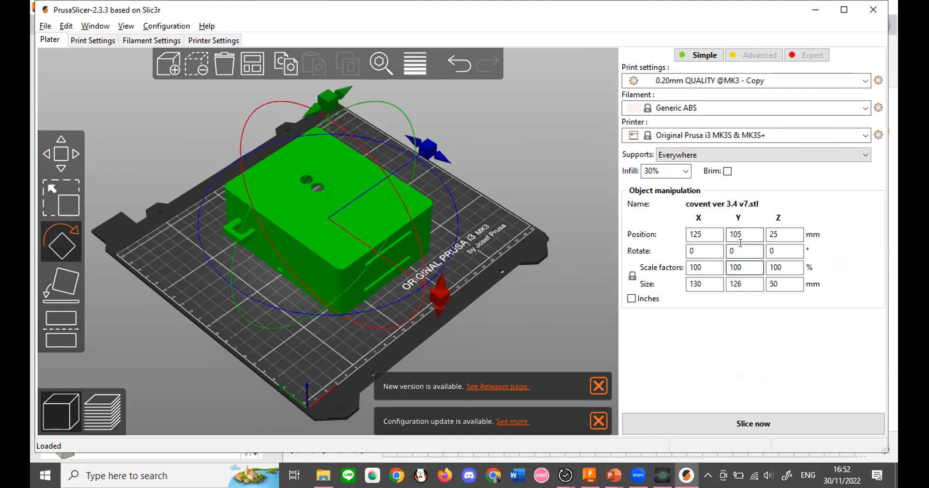
type("90")
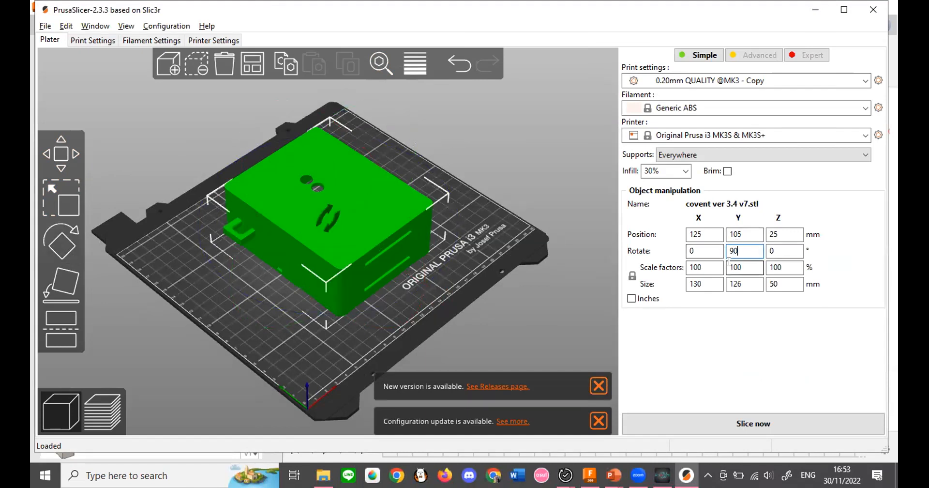
key("Return")
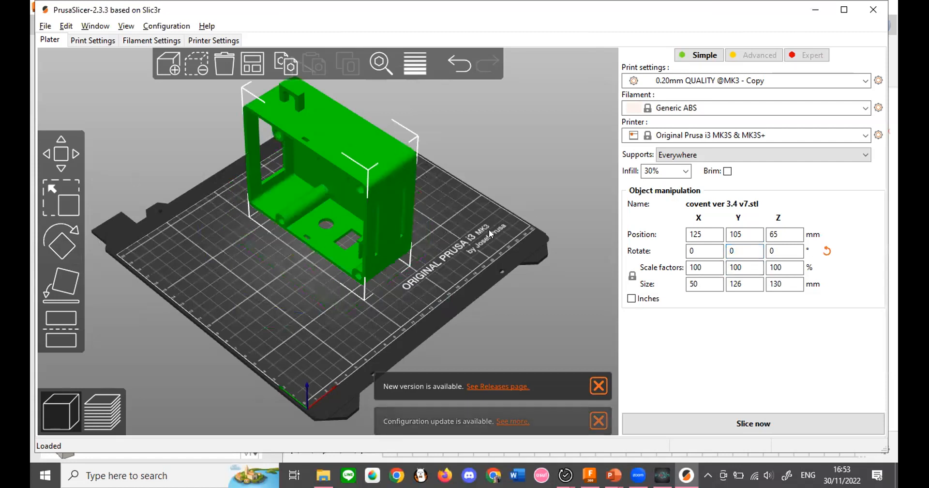
left_click_drag(470, 227, 896, 294)
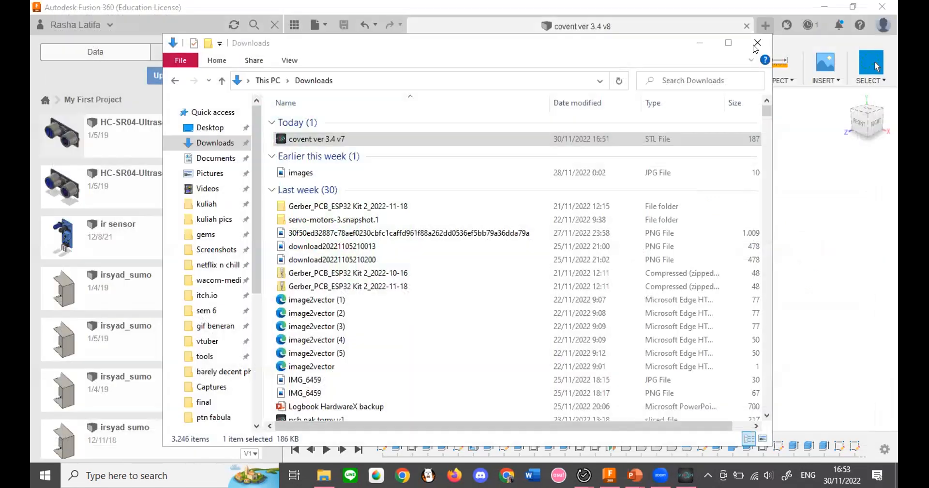
Close the Downloads folder and the export job status, and view the Hands On slide before returning to Fusion 360.
left_click(757, 44)
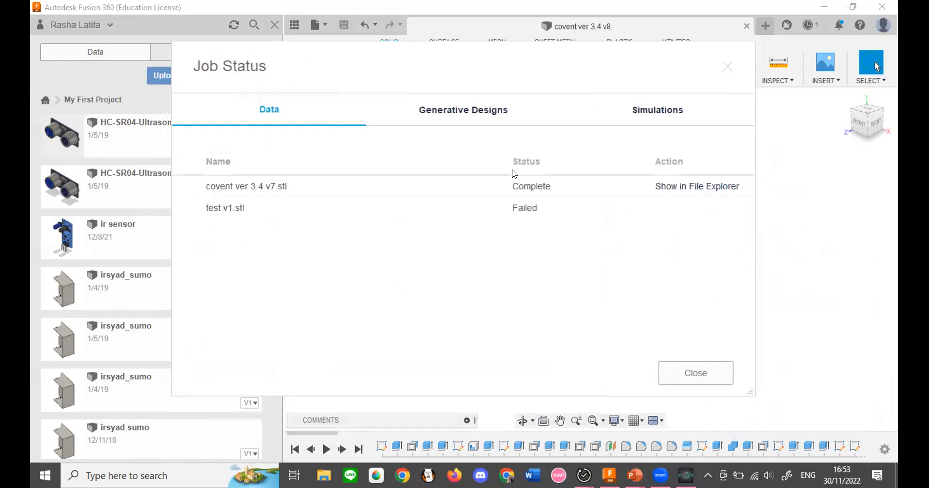
left_click(728, 68)
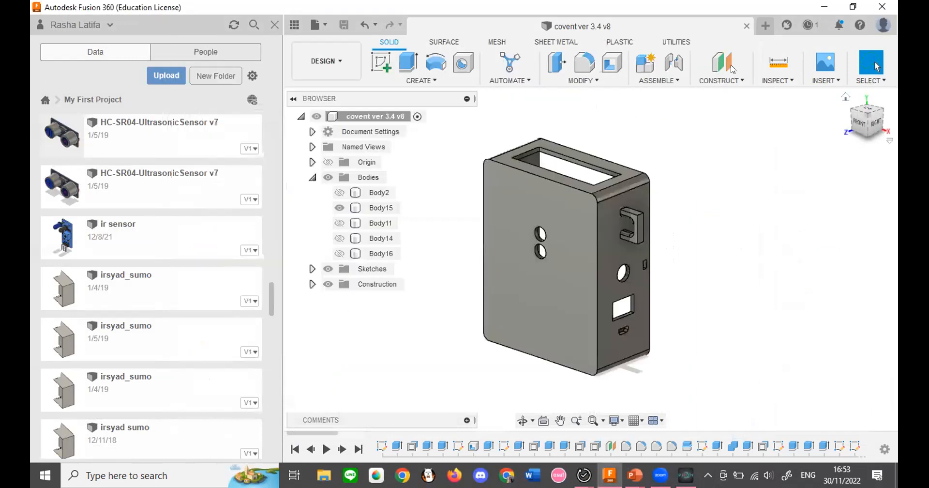
key("alt+Tab")
left_click(655, 117)
left_click(665, 119)
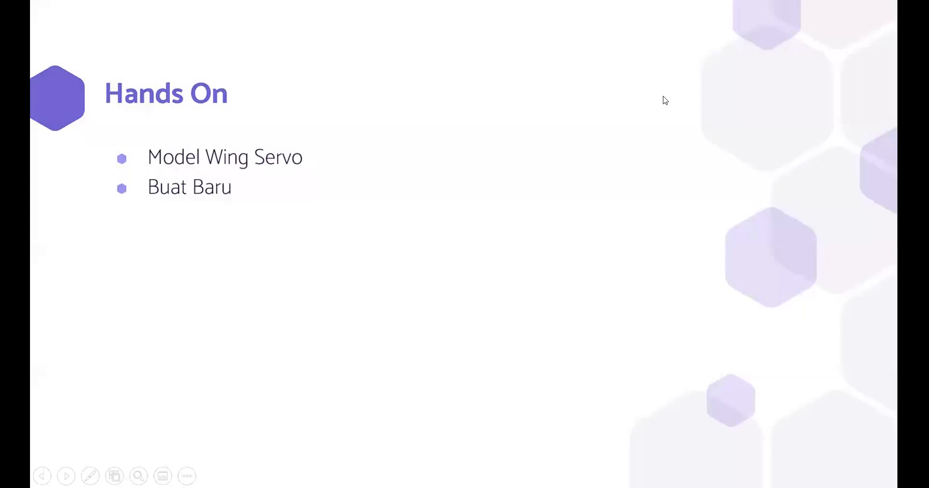
key("alt+Tab")
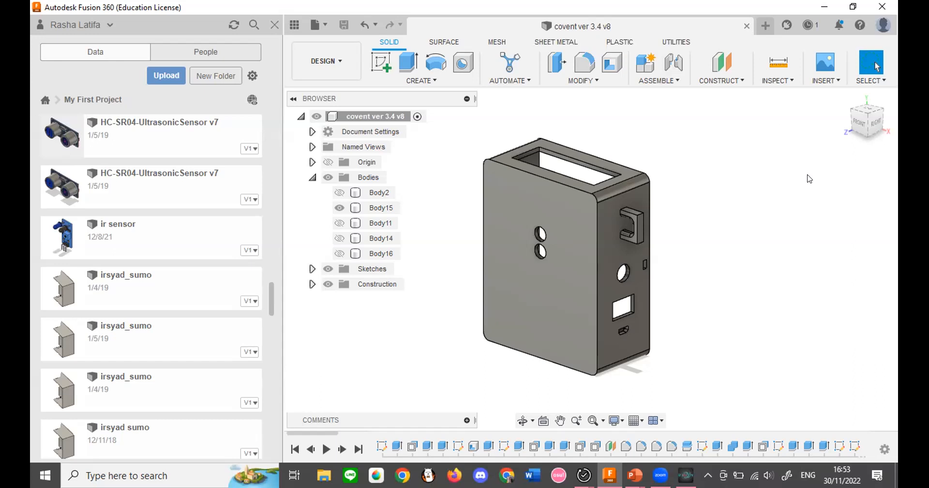
mouse_move(660, 475)
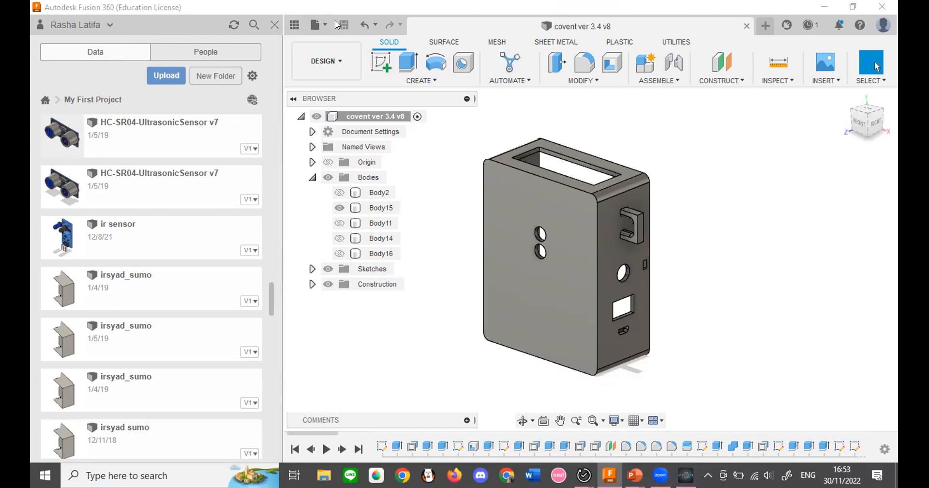
left_click(320, 26)
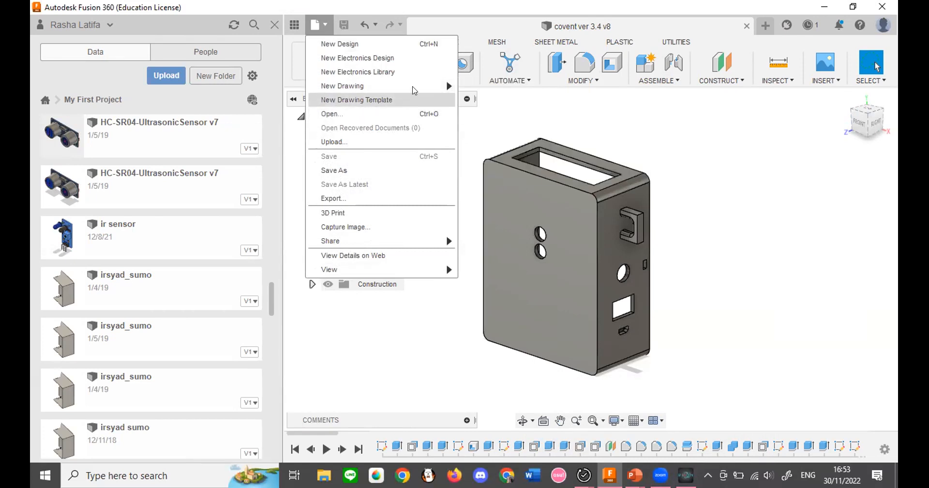
mouse_move(414, 90)
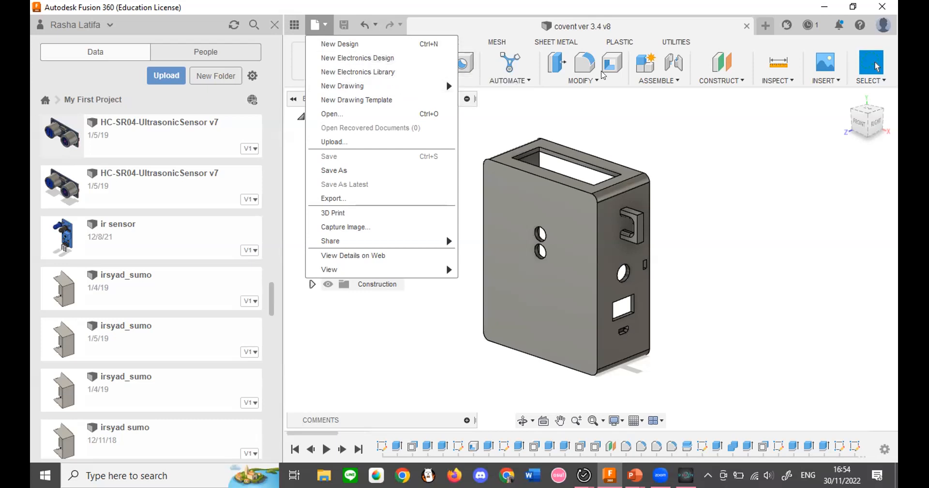
left_click(706, 154)
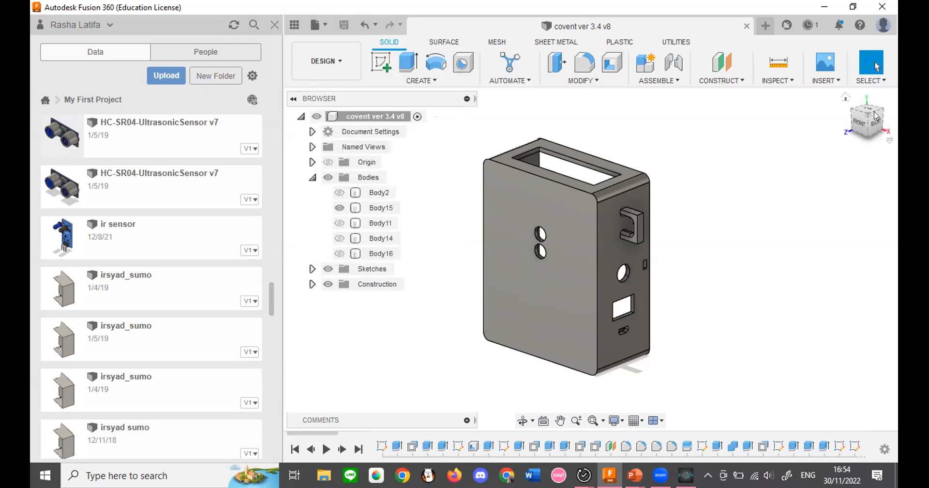
Examine the enclosure body's interior, screw posts, openings and side clips from the right, left and back.
left_click_drag(858, 119, 826, 135)
mouse_move(590, 260)
middle_mouse_down("shift")
mouse_move(488, 264)
mouse_move(760, 172)
mouse_move(754, 164)
middle_mouse_up("shift")
middle_click_drag(719, 266, 606, 228)
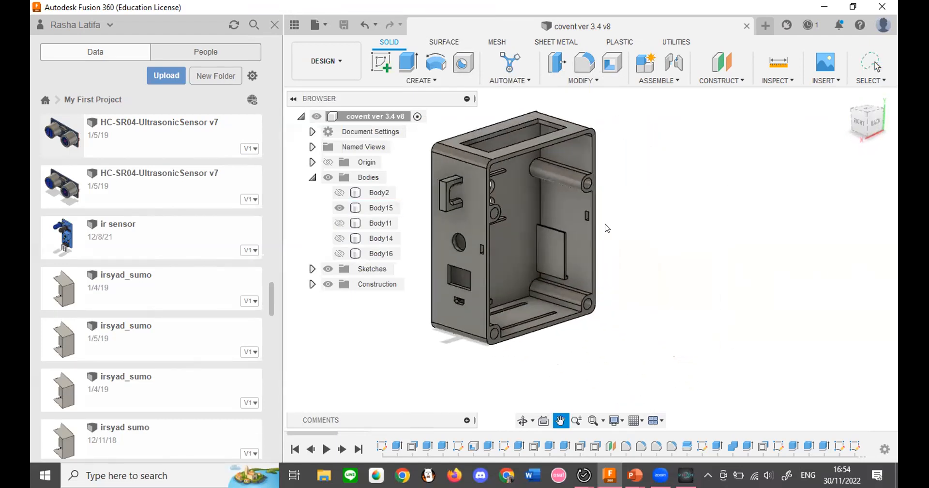
scroll(479, 119, "up", 3)
scroll(641, 175, "down", 3)
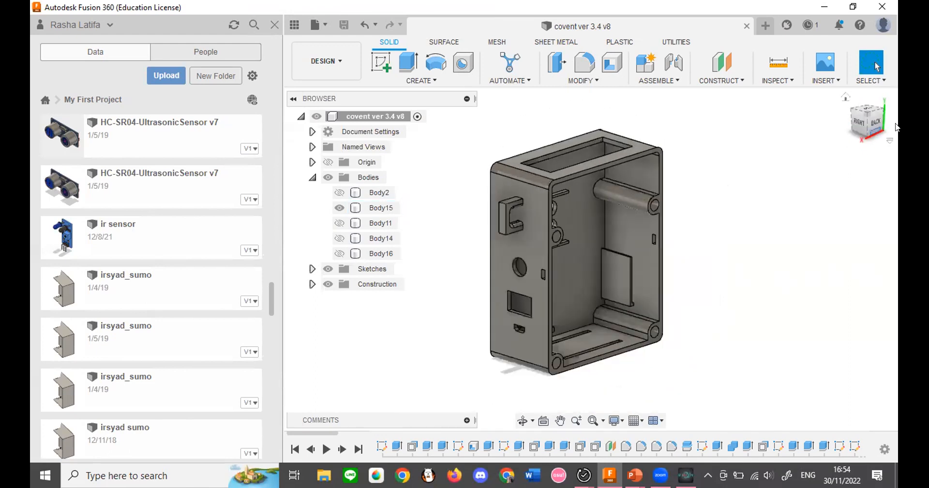
mouse_move(866, 124)
left_mouse_down()
mouse_move(817, 141)
mouse_move(798, 133)
left_mouse_up()
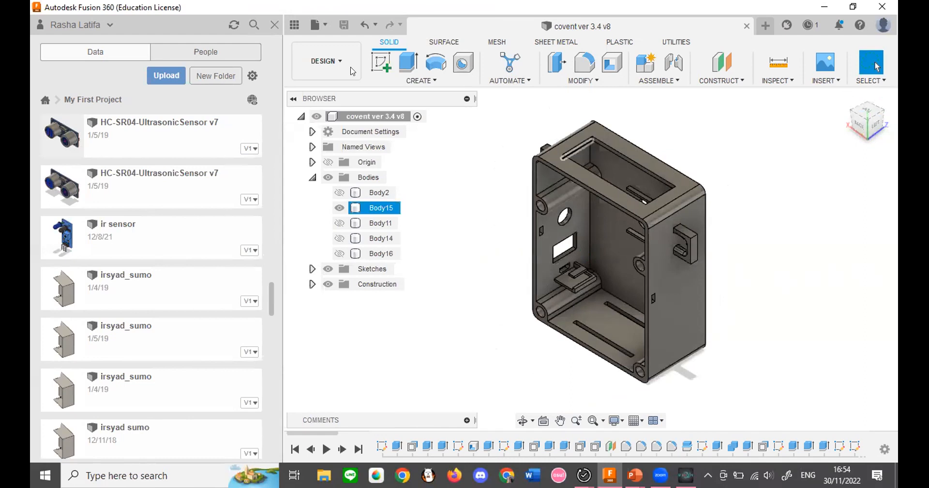
left_click_drag(871, 122, 798, 166)
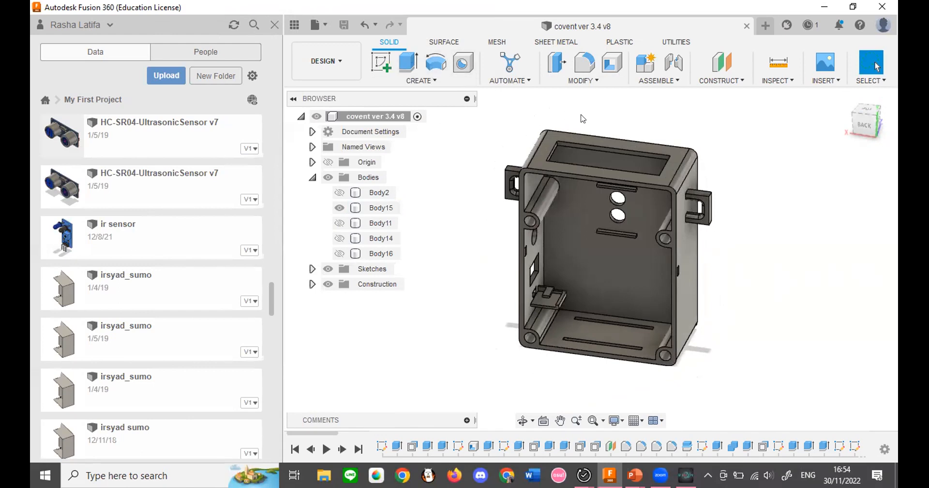
middle_click_drag(537, 114, 496, 161)
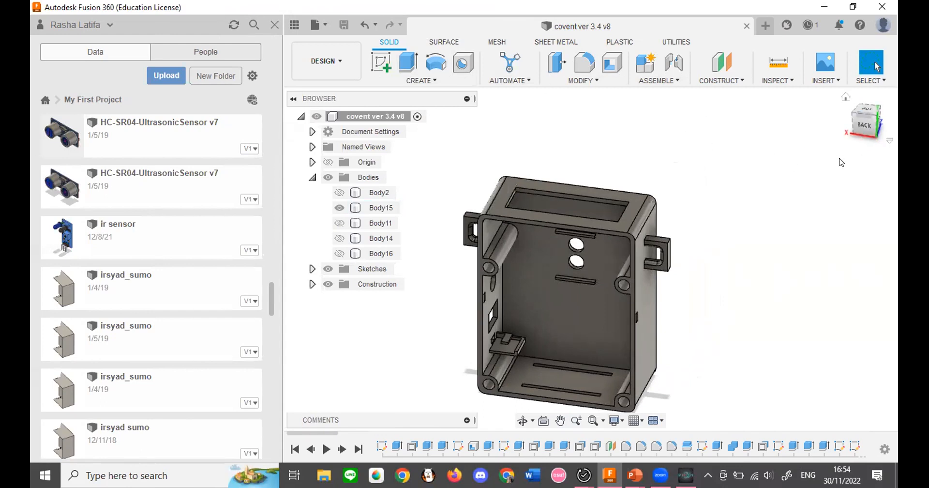
left_click(321, 24)
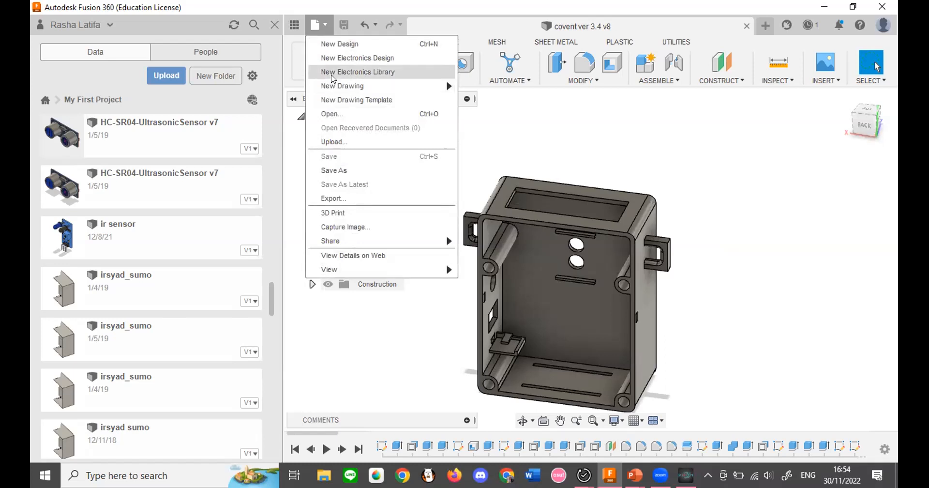
mouse_move(384, 88)
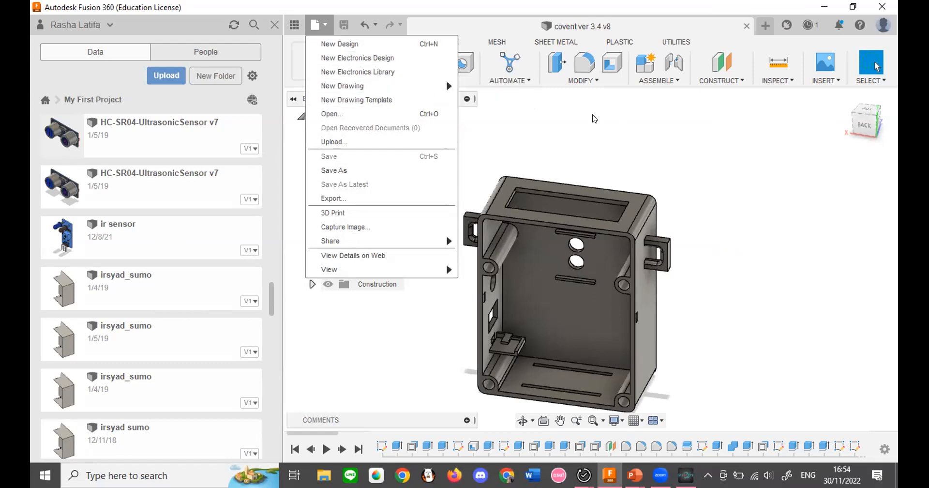
left_click(572, 143)
Look through the saved designs in My First Project for a model containing the servo.
scroll(197, 170, "up", 10)
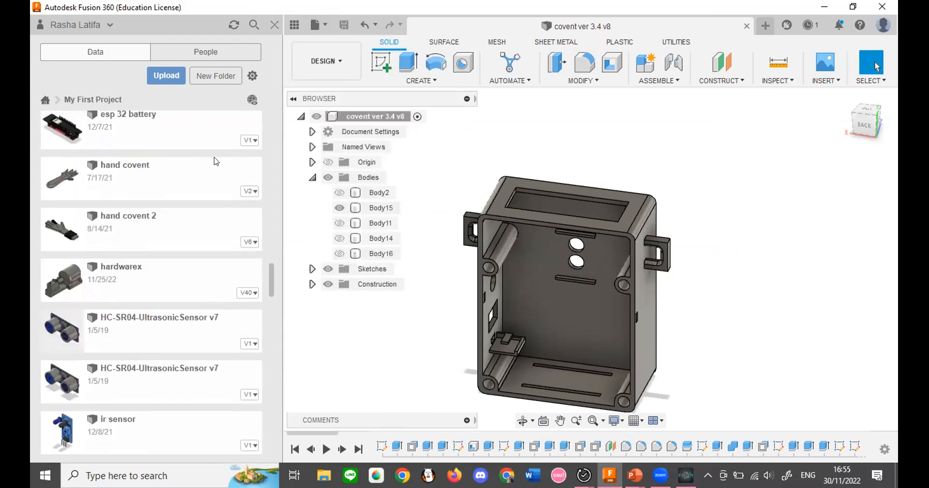
scroll(228, 162, "up", 15)
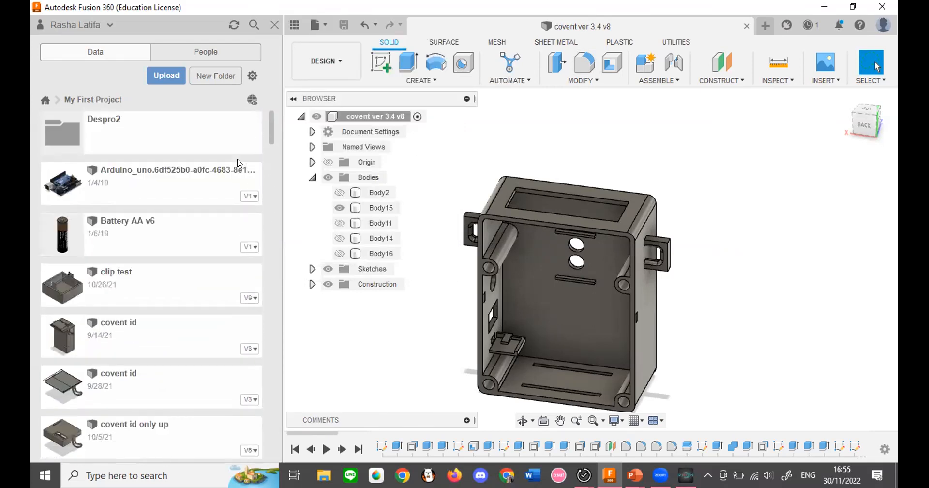
scroll(230, 224, "down", 20)
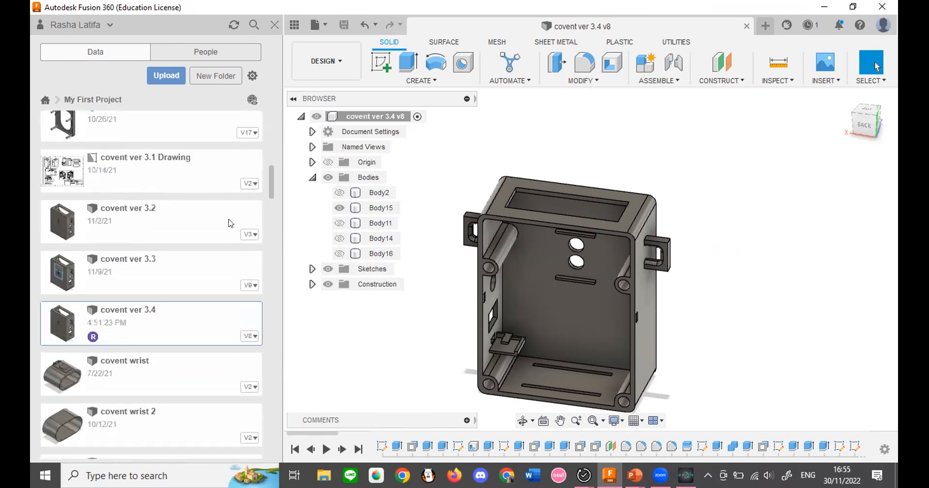
scroll(229, 222, "up", 4)
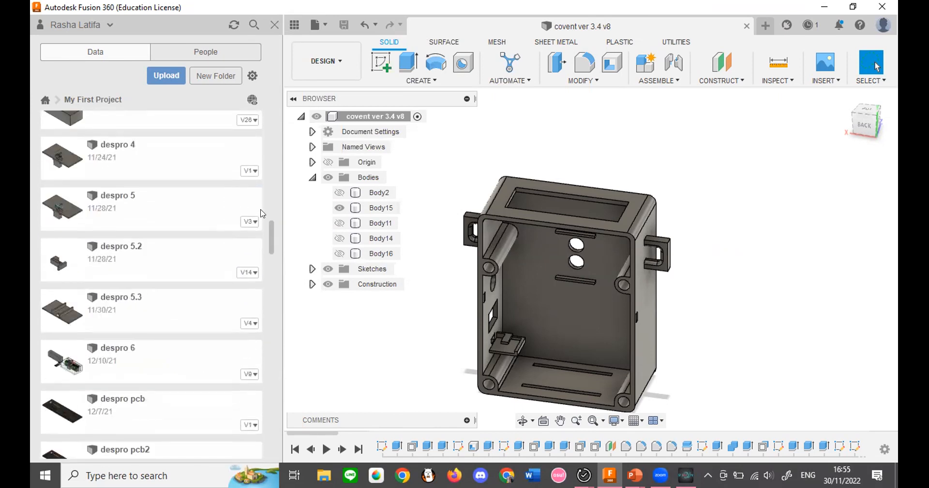
scroll(184, 264, "down", 10)
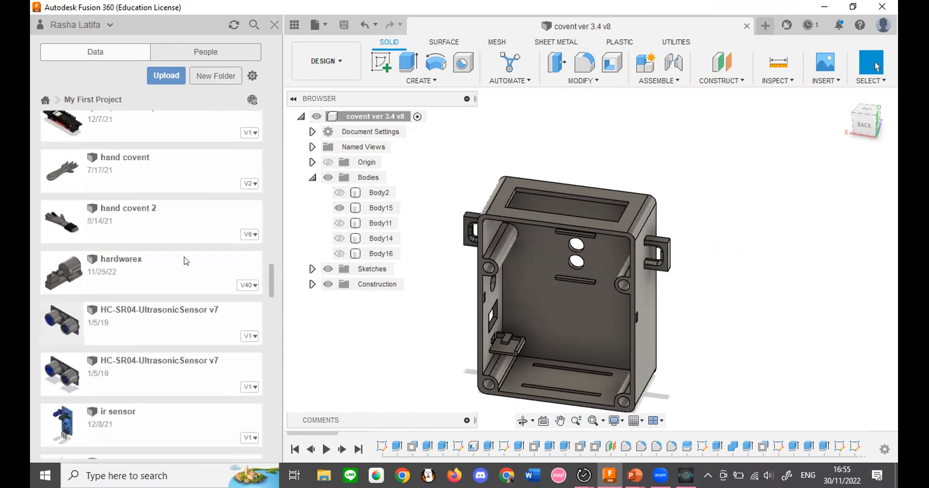
scroll(186, 259, "down", 6)
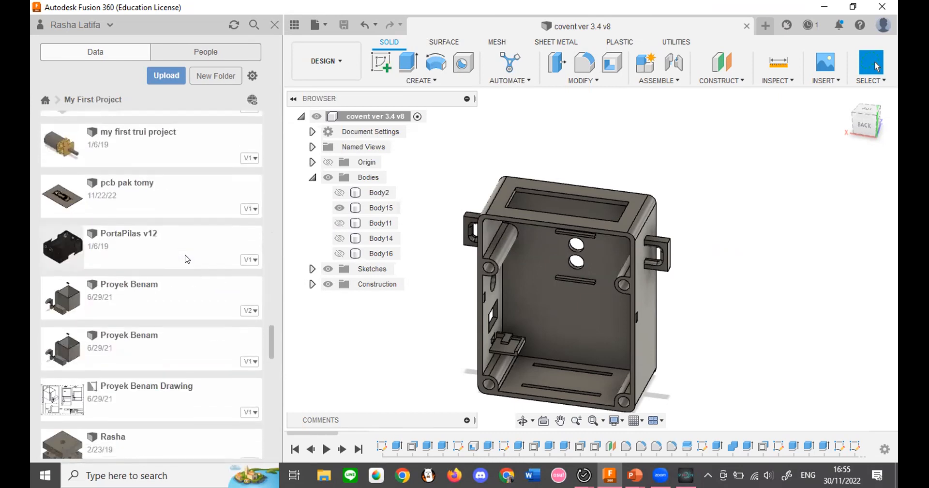
scroll(187, 258, "down", 8)
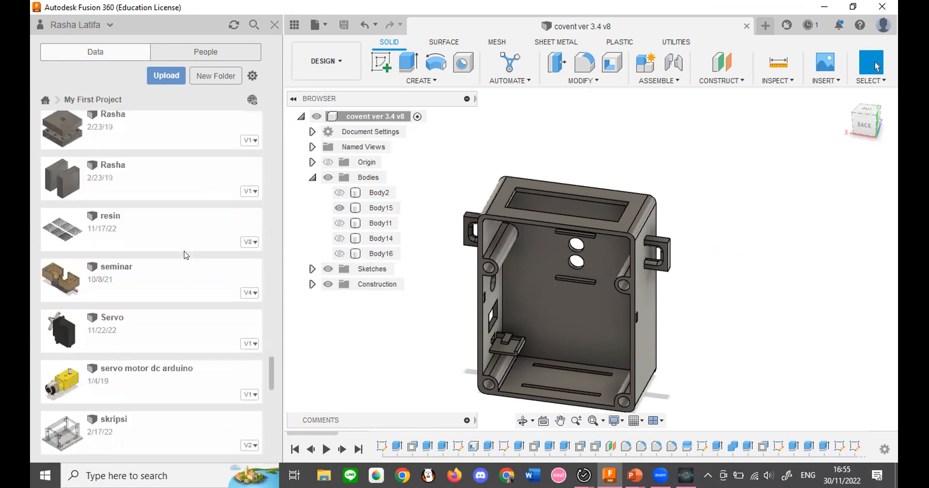
scroll(180, 242, "up", 4)
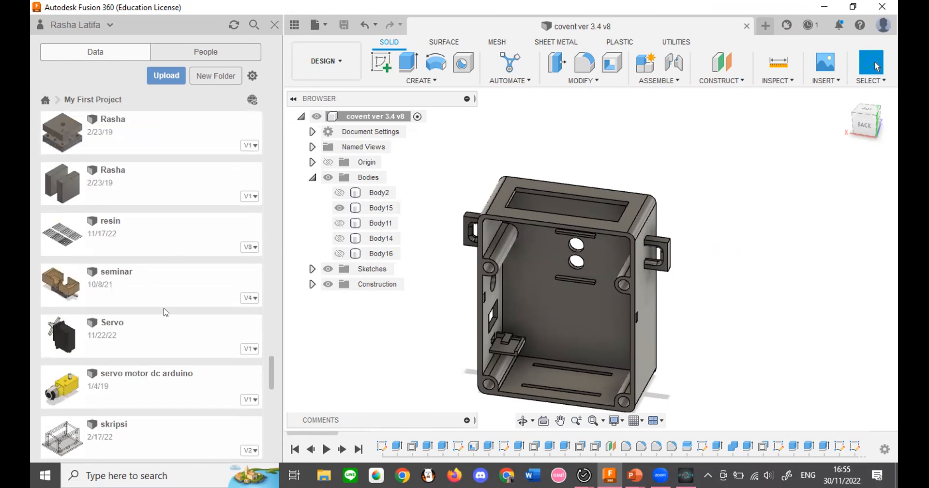
scroll(164, 311, "up", 3)
scroll(166, 312, "down", 10)
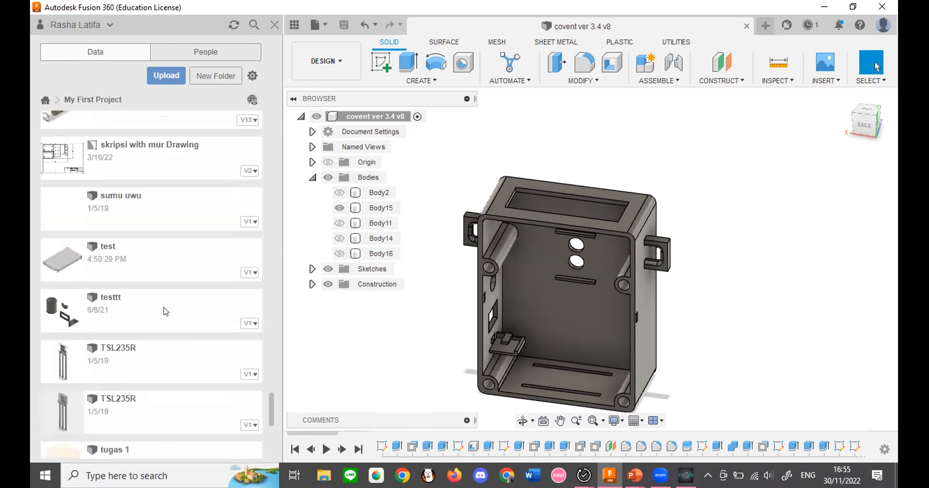
scroll(166, 310, "down", 6)
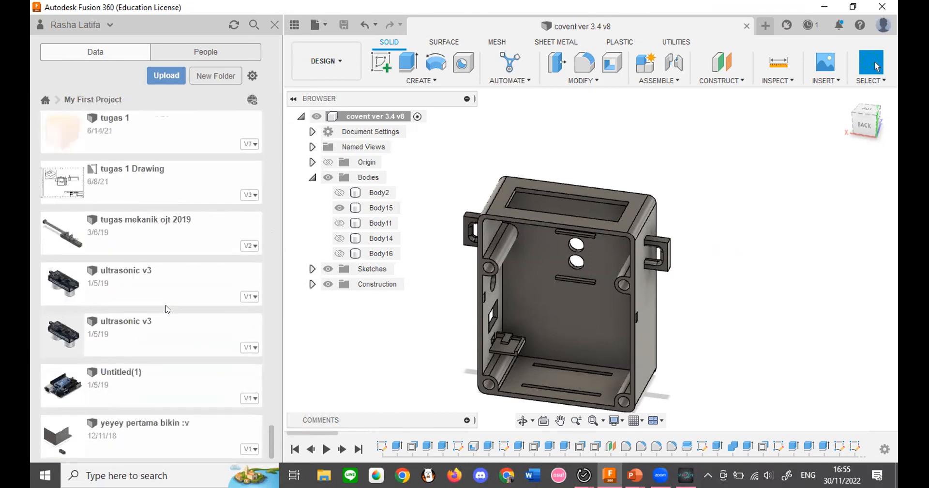
scroll(167, 305, "up", 10)
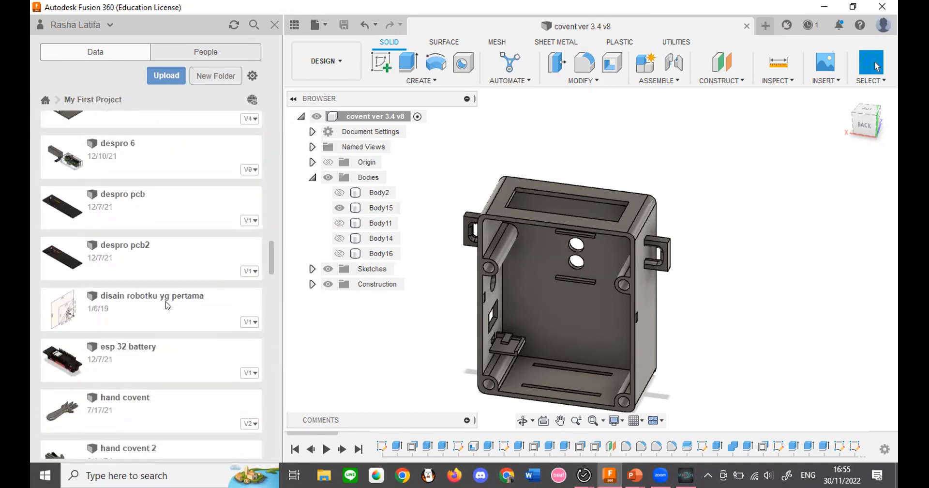
scroll(168, 304, "up", 7)
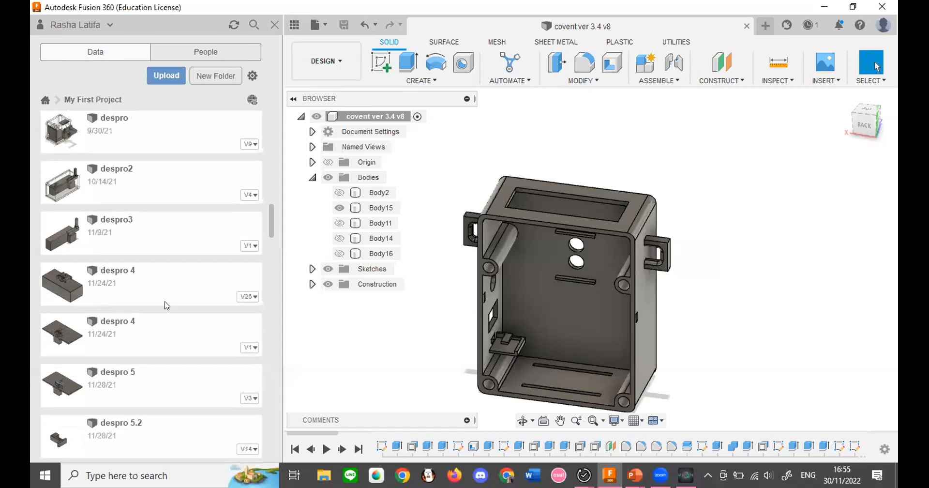
scroll(167, 305, "up", 8)
Open the hardwarex design from My First Project.
scroll(125, 272, "down", 10)
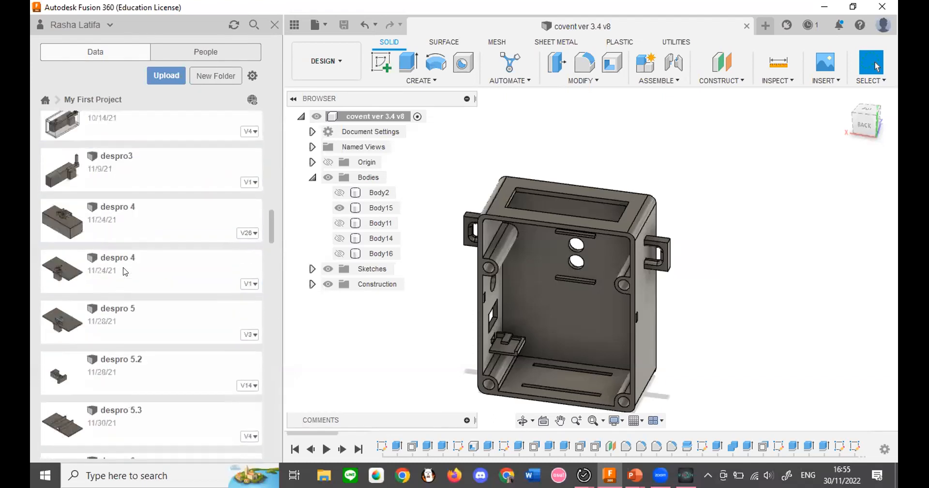
scroll(125, 272, "down", 6)
scroll(124, 272, "down", 3)
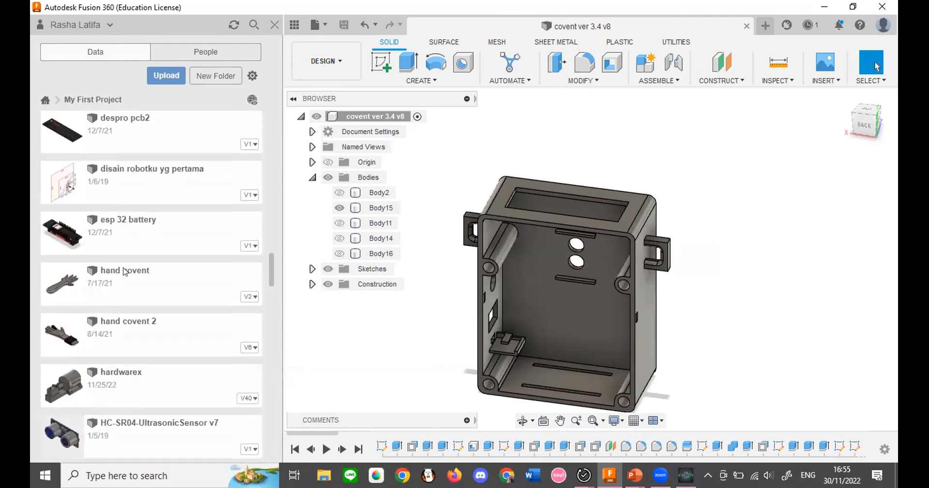
scroll(125, 272, "down", 3)
left_click(166, 242)
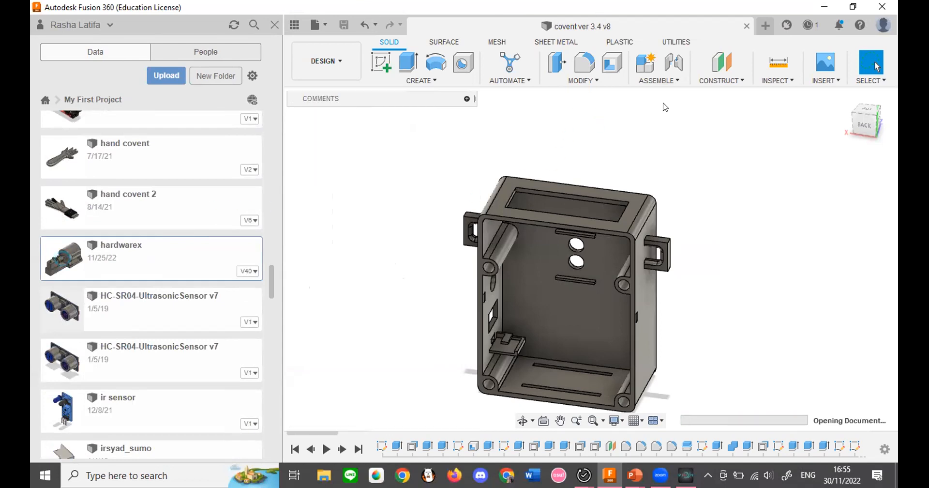
Expand the Bodies folder and hide every body group and loose body except Group5, which holds the servo.
left_click(312, 177)
left_click(323, 193)
left_click(323, 192)
left_click(339, 192)
left_click(339, 208)
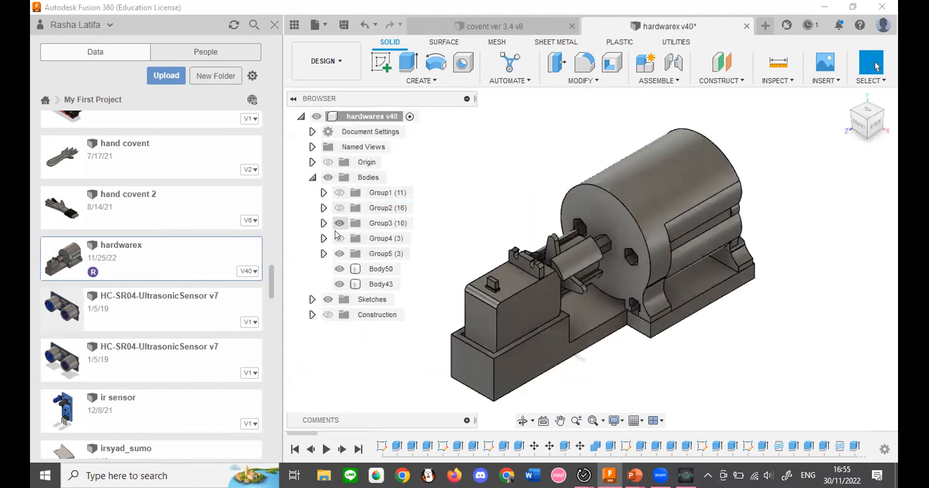
left_click(339, 223)
left_click(339, 238)
left_click(339, 253)
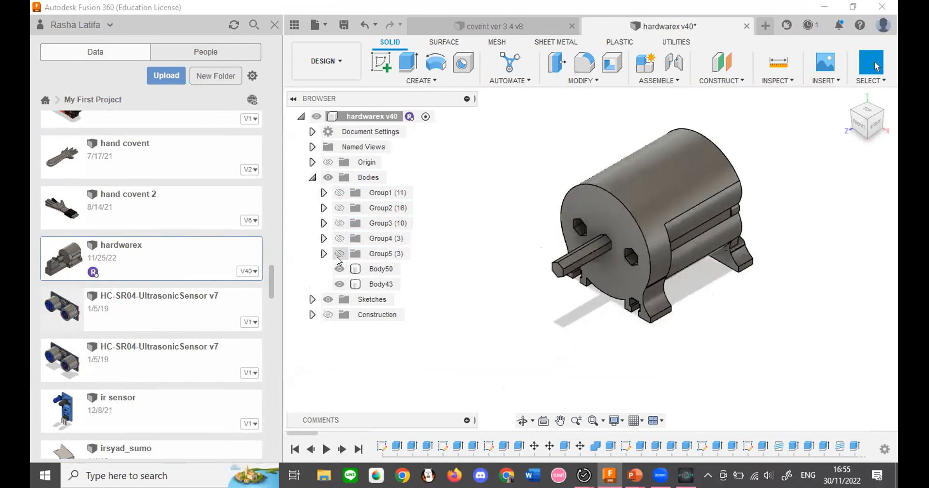
left_click(339, 253)
left_click(339, 268)
left_click(339, 284)
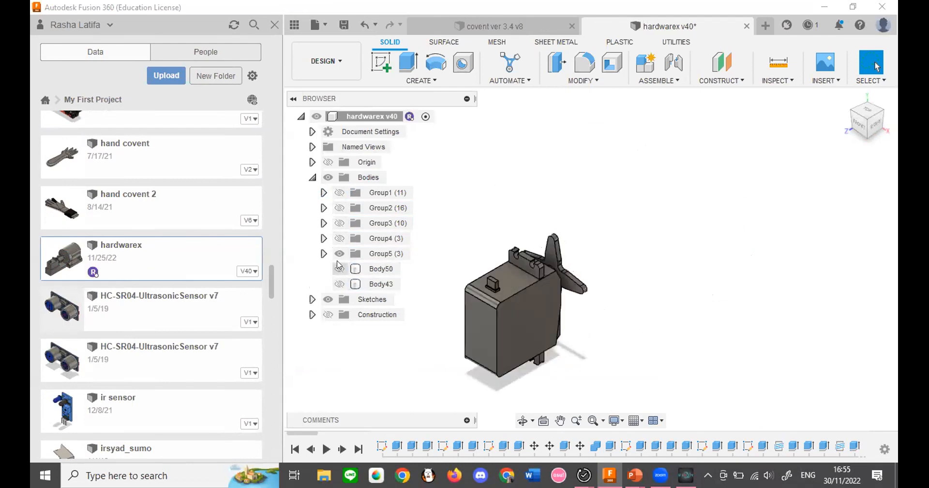
Expand Group5 and hide Body53 and Body55 so that only the servo wing, Body54, is shown.
left_click(323, 253)
left_click(350, 299)
left_click(350, 269)
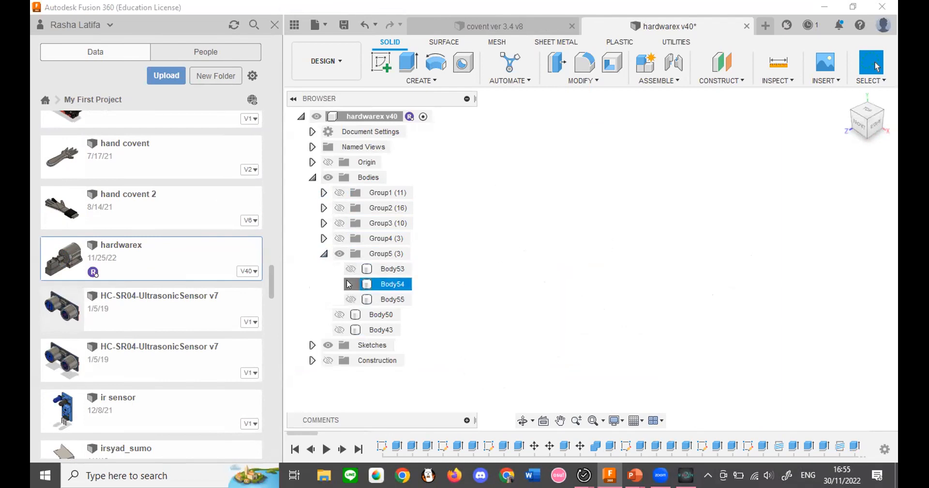
left_click(349, 284)
Examine the four-armed servo wing's hub, arms and thickness from several angles, finishing with the straight back view.
left_click_drag(871, 121, 893, 118)
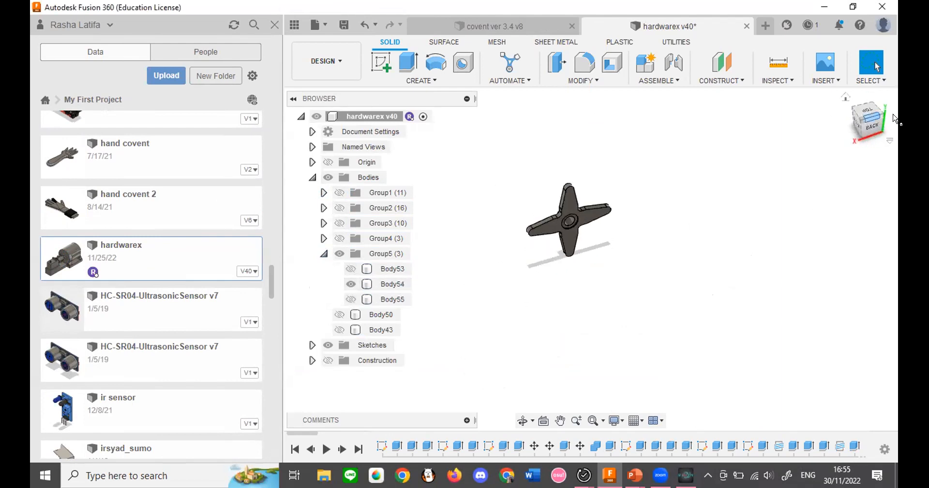
left_click(869, 127)
scroll(518, 278, "down", 2)
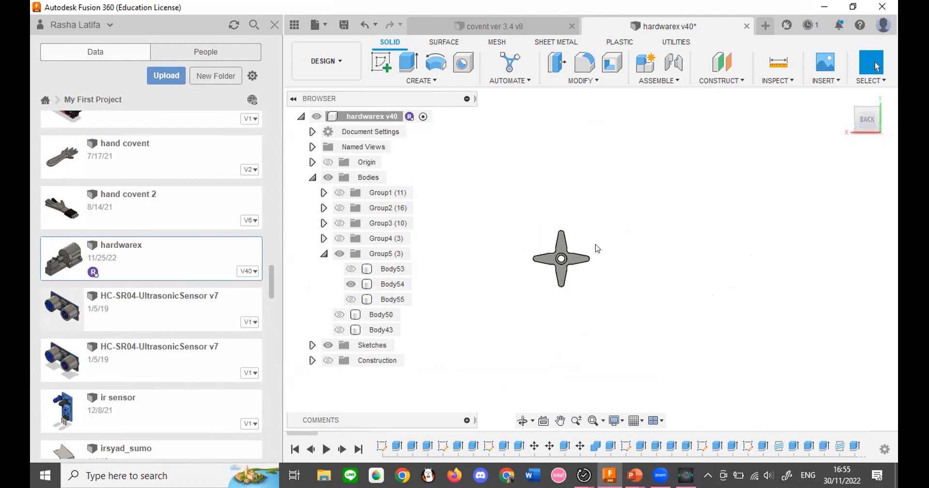
scroll(596, 246, "up", 3)
scroll(494, 283, "up", 3)
left_click_drag(873, 115, 890, 119)
middle_click_drag(630, 209, 845, 213)
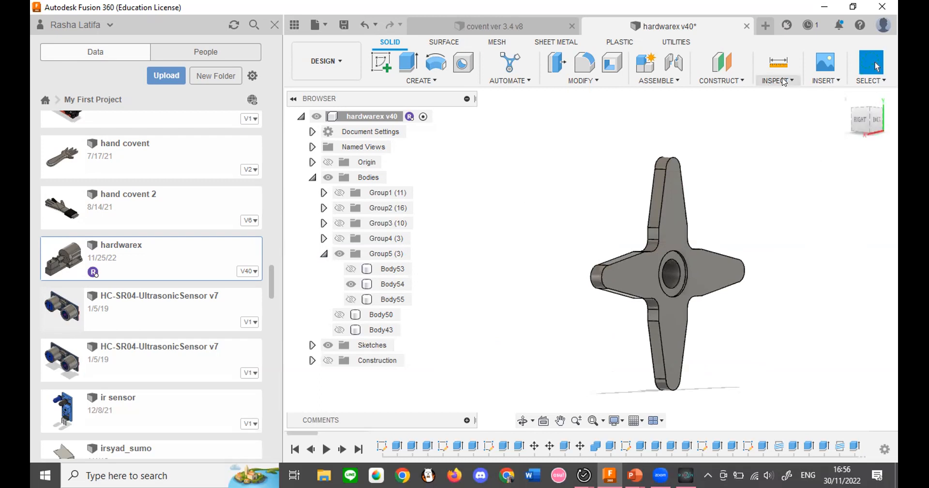
mouse_move(860, 119)
left_mouse_down()
mouse_move(883, 126)
mouse_move(857, 124)
mouse_move(865, 117)
left_mouse_up()
mouse_move(590, 259)
middle_mouse_down("shift")
mouse_move(624, 273)
mouse_move(667, 271)
mouse_move(599, 271)
middle_mouse_up("shift")
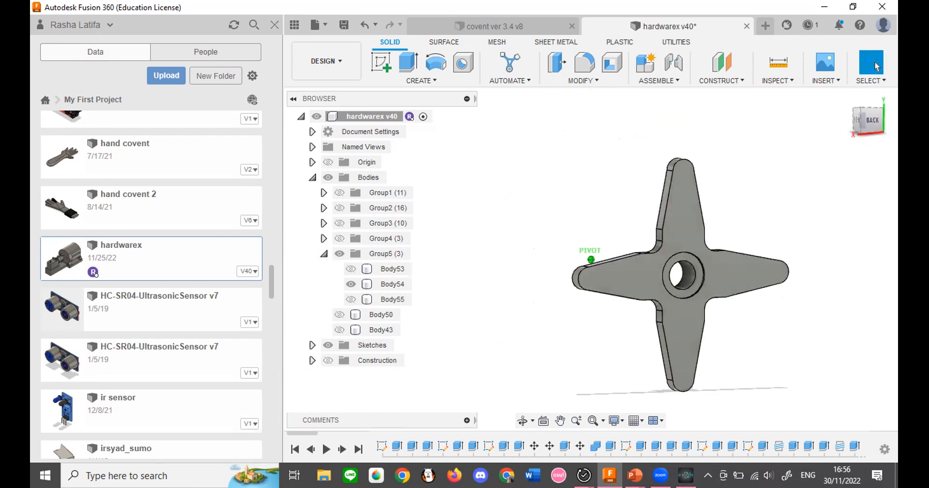
left_click(869, 120)
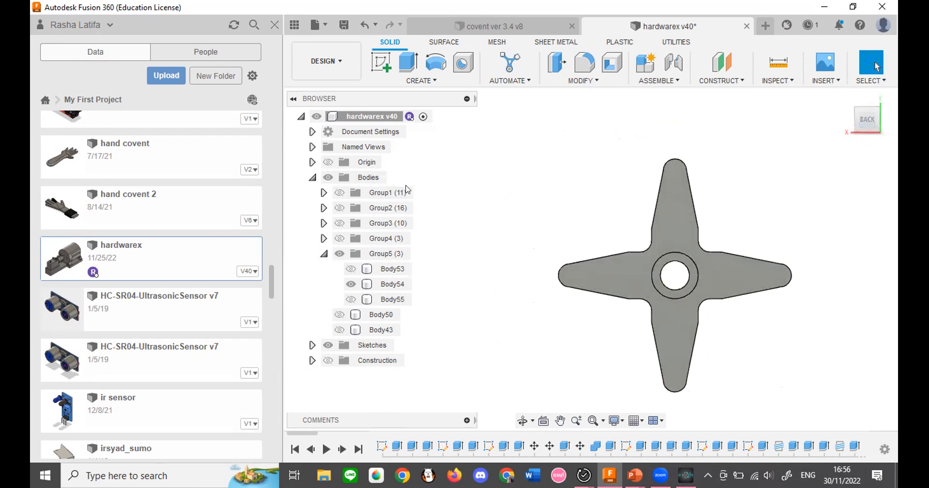
Create a new design and start a sketch on the vertical YZ origin plane.
key("ctrl+n")
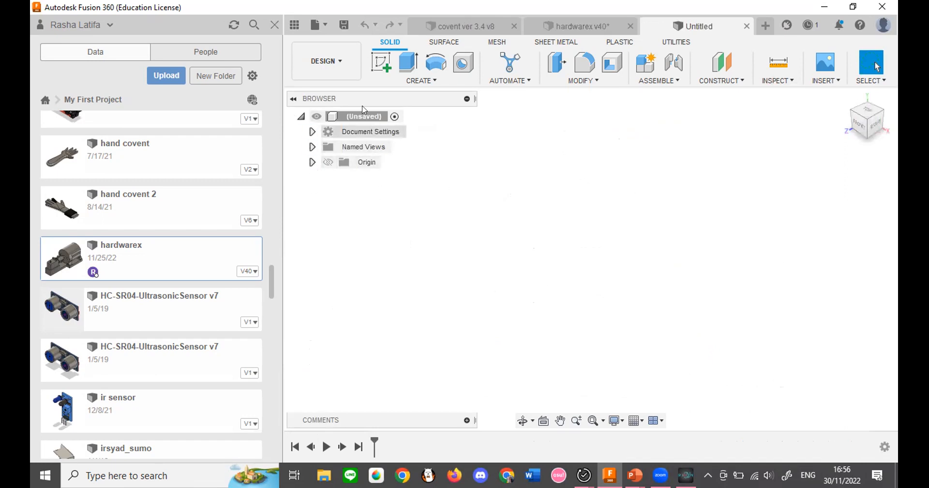
left_click(383, 63)
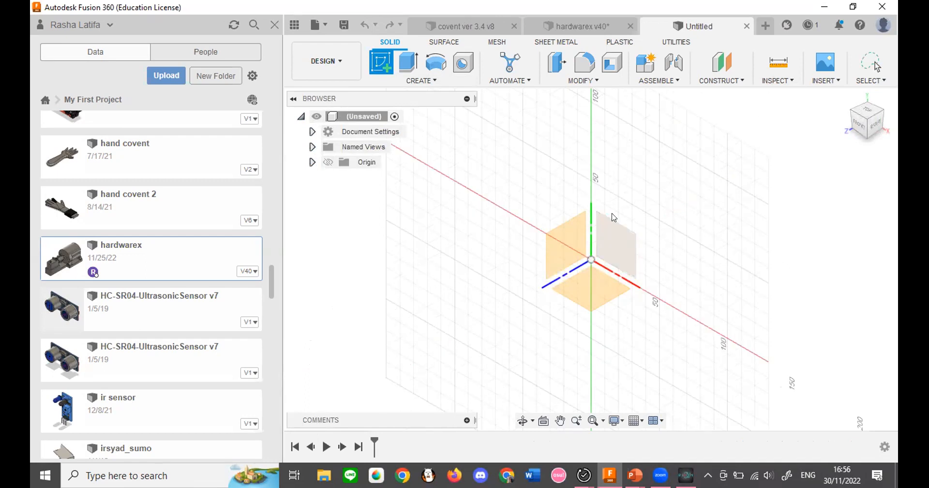
left_click(574, 243)
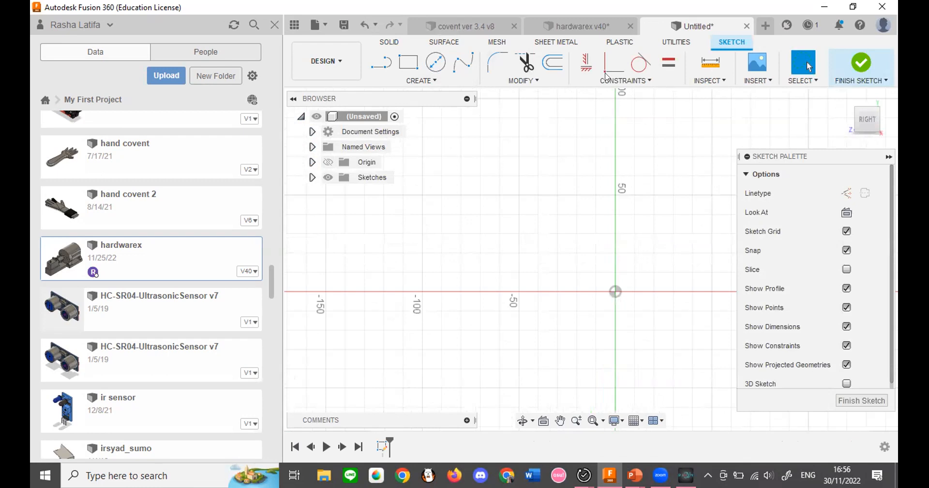
Return to the hardwarex design and check the diameter of the servo wing's outer hub circle.
left_click(594, 28)
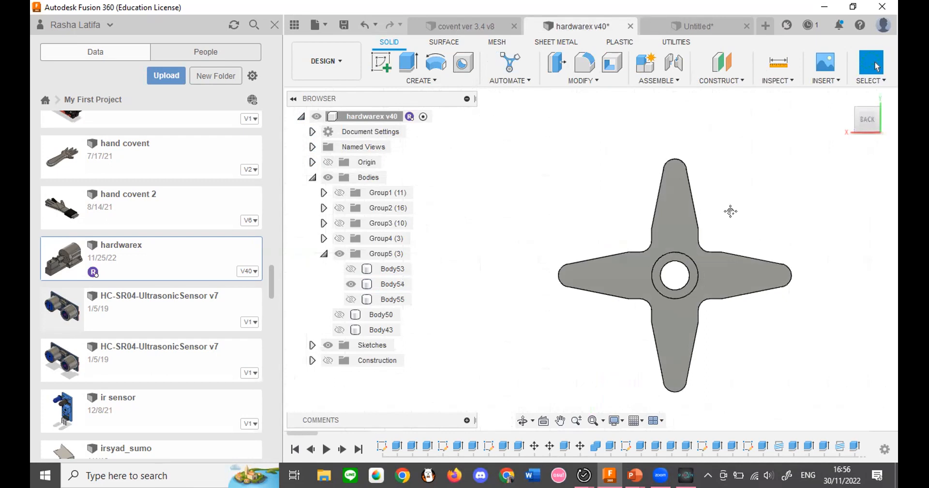
middle_click_drag(730, 211, 583, 182)
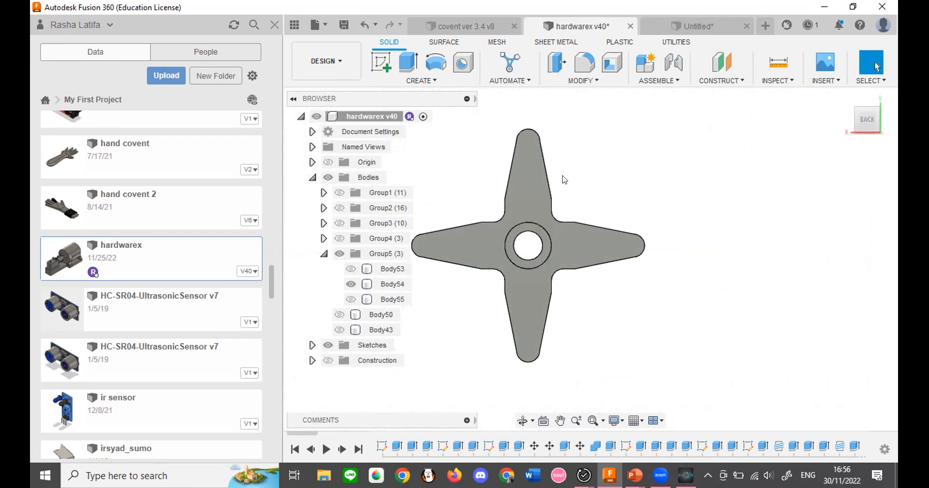
scroll(518, 240, "up", 3)
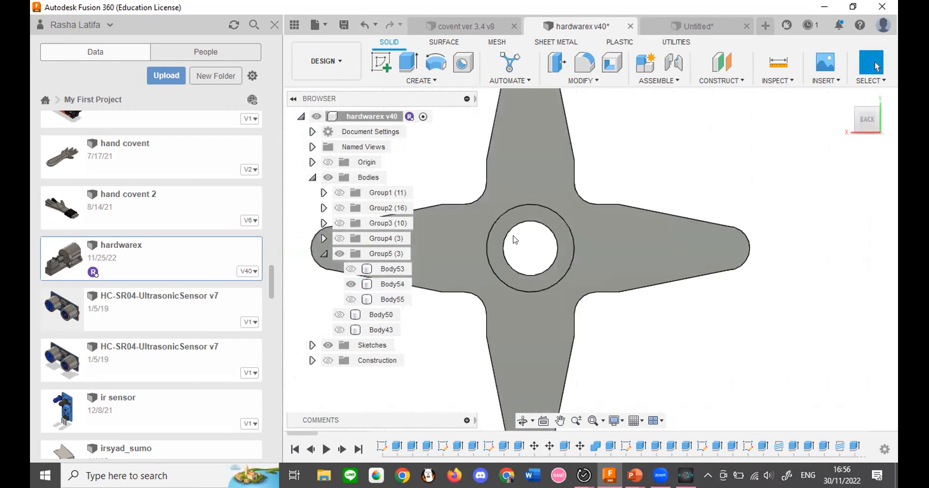
left_click(564, 228)
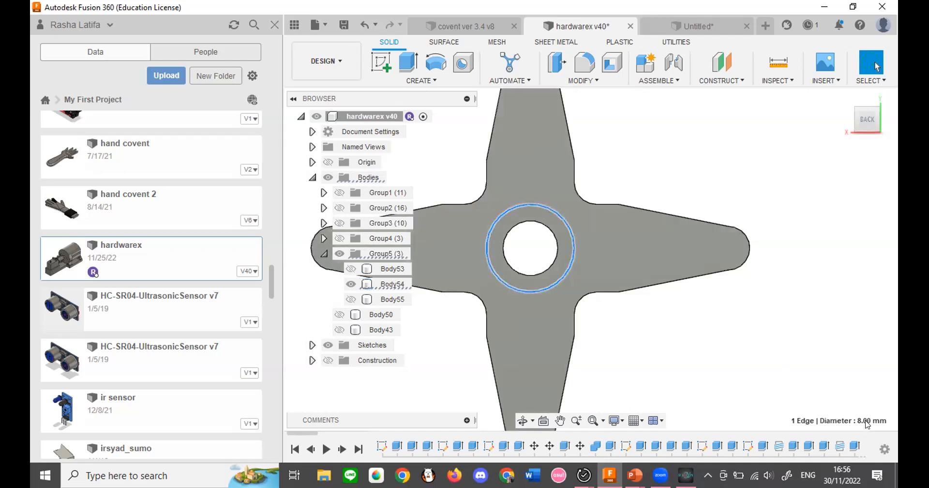
Draw an 8 mm diameter circle centred on the origin in the new design's sketch.
left_click(700, 26)
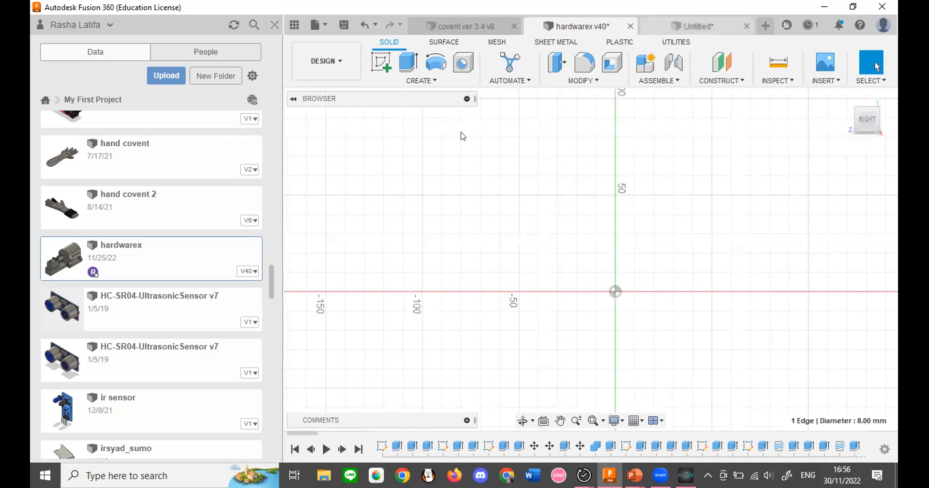
left_click(435, 62)
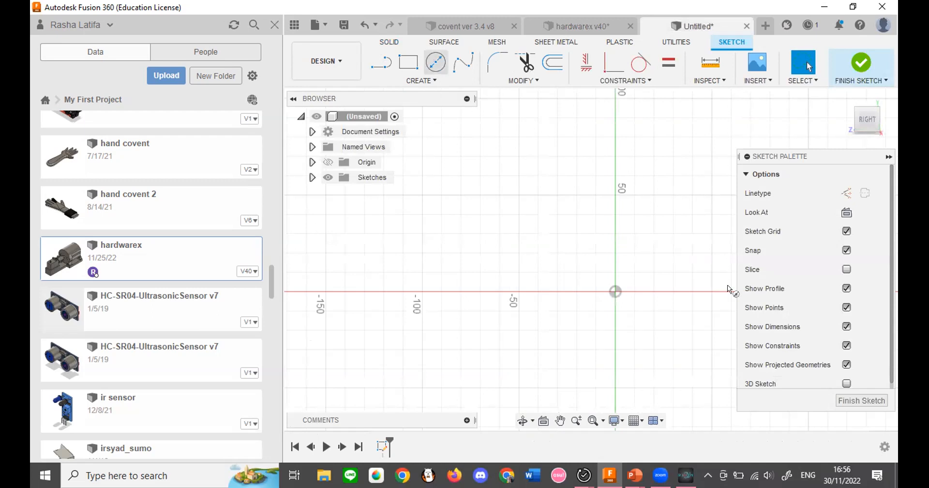
left_click(613, 294)
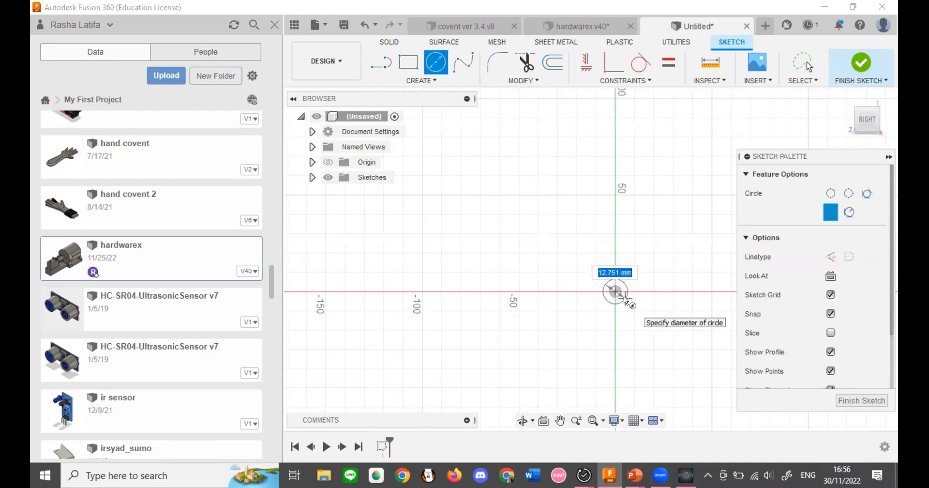
type("8")
key("Return")
scroll(621, 295, "up", 3)
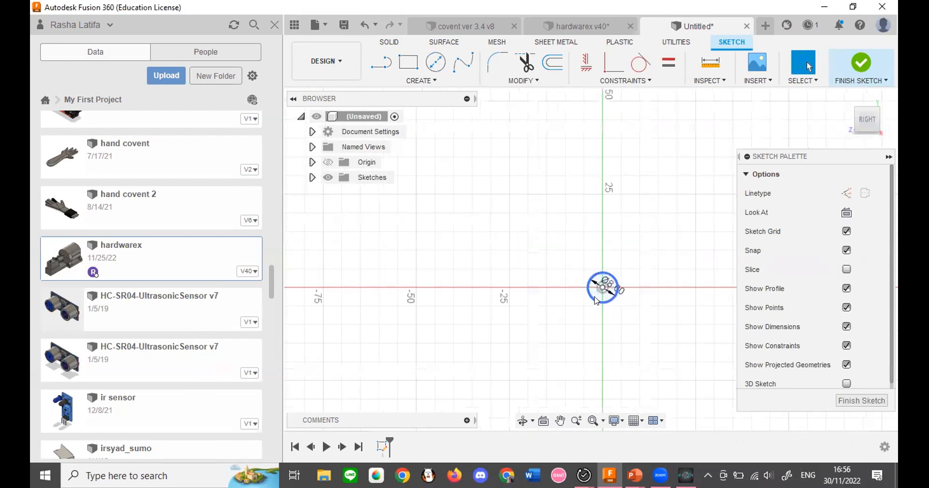
Return to the hardwarex design and check the diameter of the servo wing's central hole.
scroll(644, 265, "up", 5)
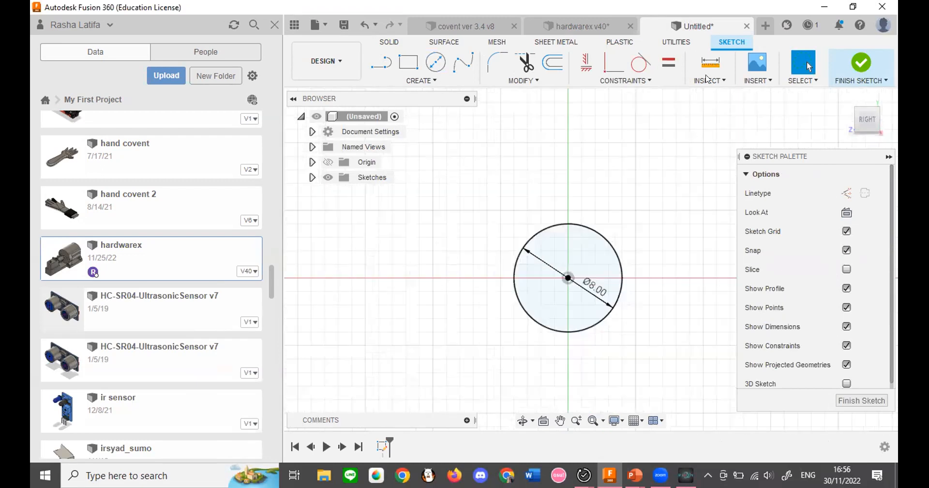
left_click(580, 26)
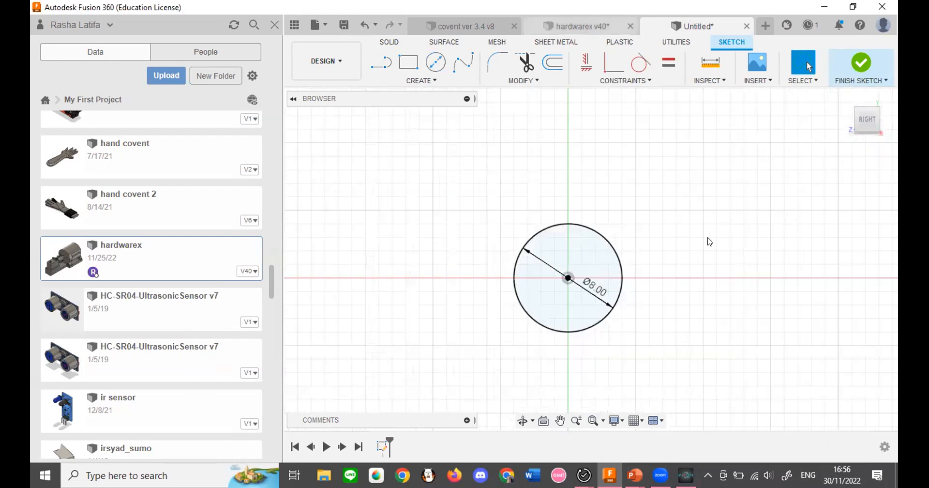
left_click(555, 237)
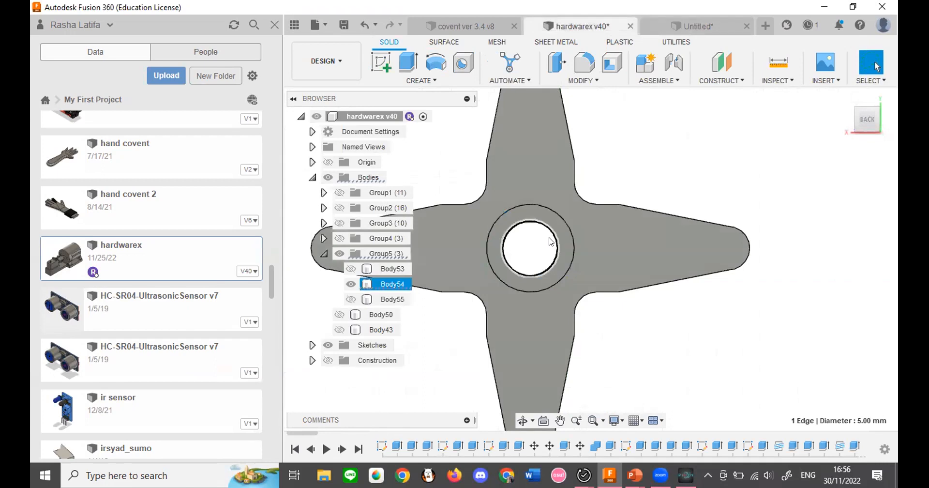
Draw a 5 mm diameter circle centred on the origin, inside the 8 mm circle in the new design's sketch.
key("ctrl+Tab")
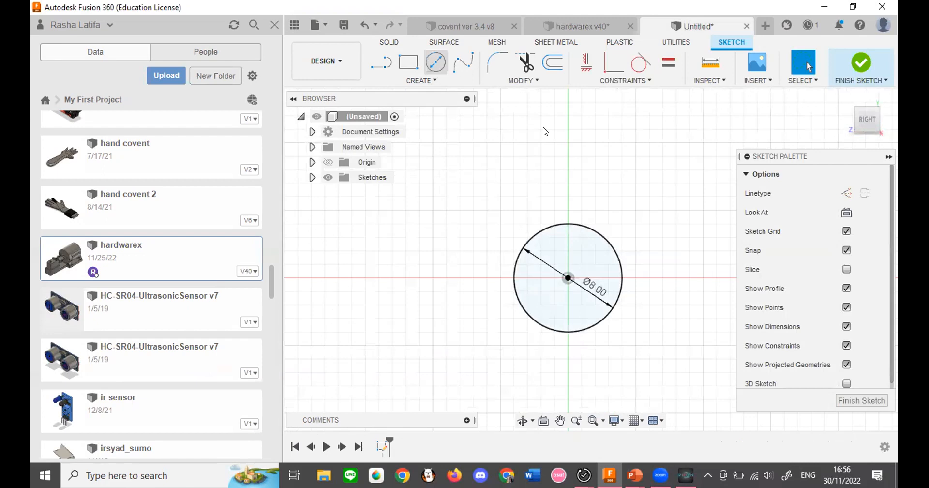
key("c")
left_click(573, 278)
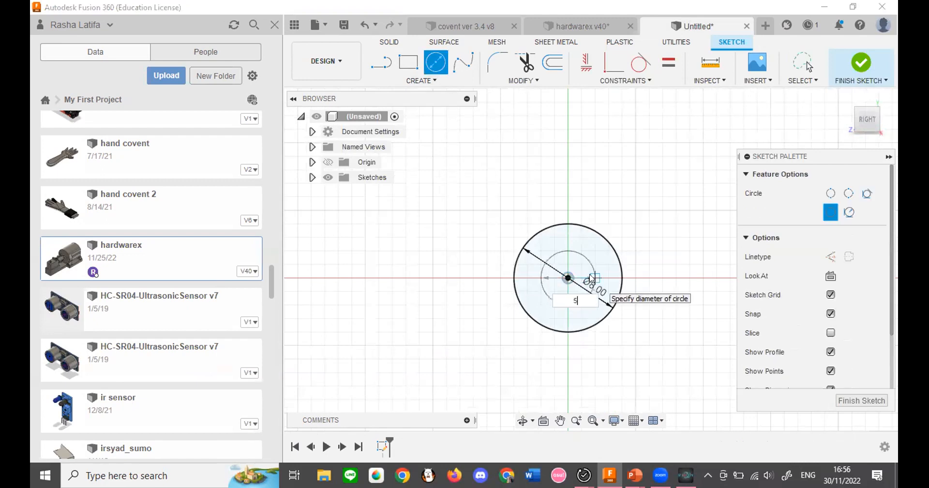
key("Return")
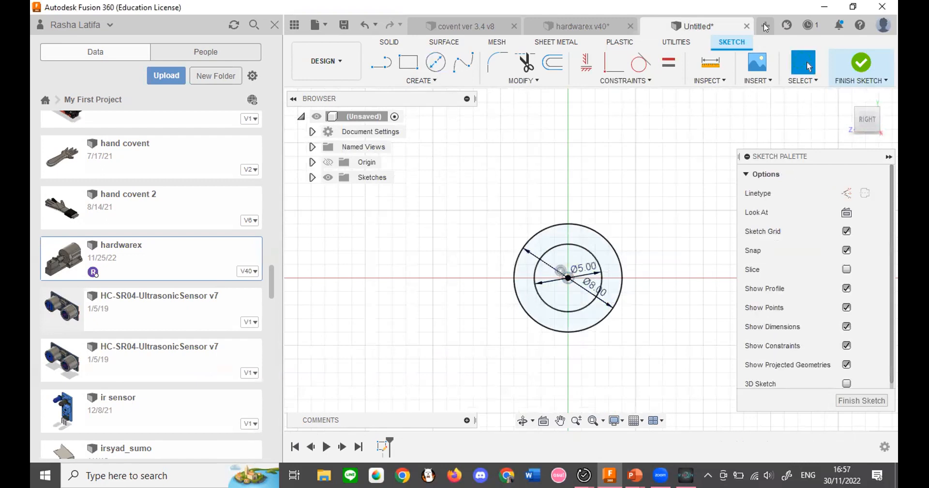
Examine the servo wing's hub, tapered arms and rounded arm tips in the hardwarex design.
left_click(600, 28)
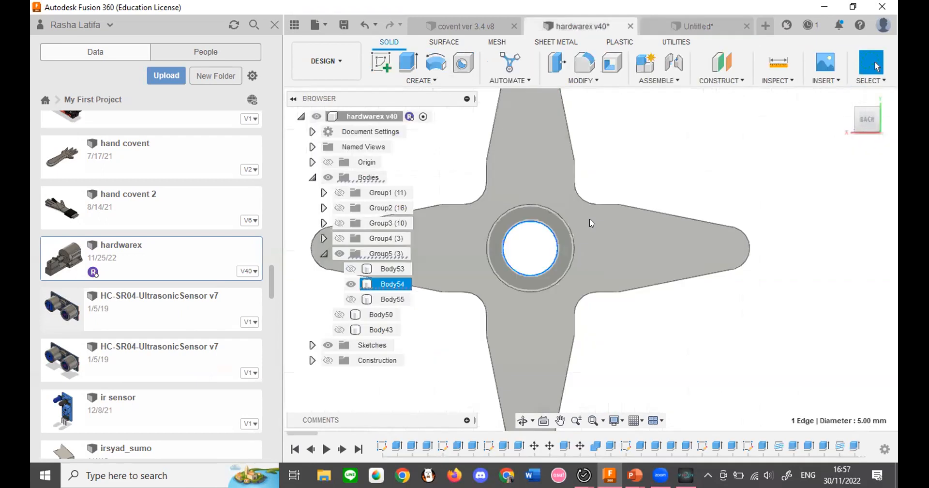
left_click(642, 226)
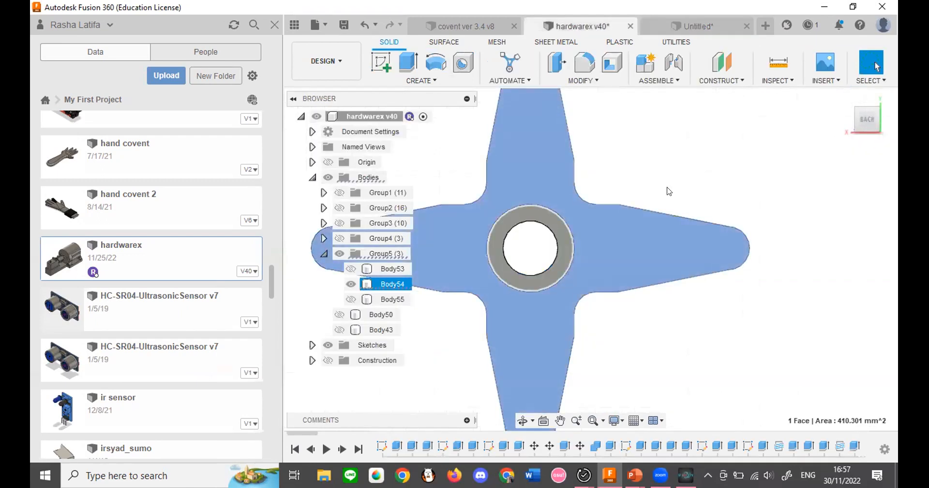
scroll(669, 172, "up", 2)
scroll(669, 173, "down", 3)
left_click(630, 154)
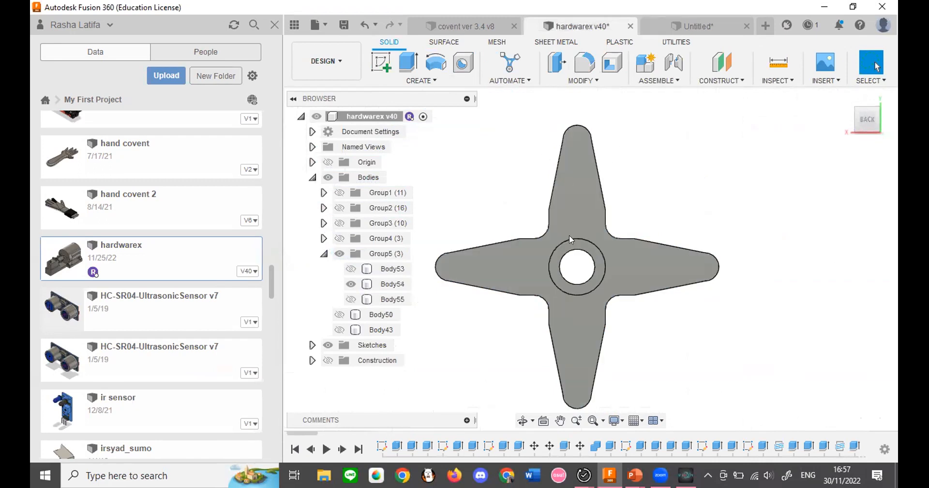
left_click(589, 253)
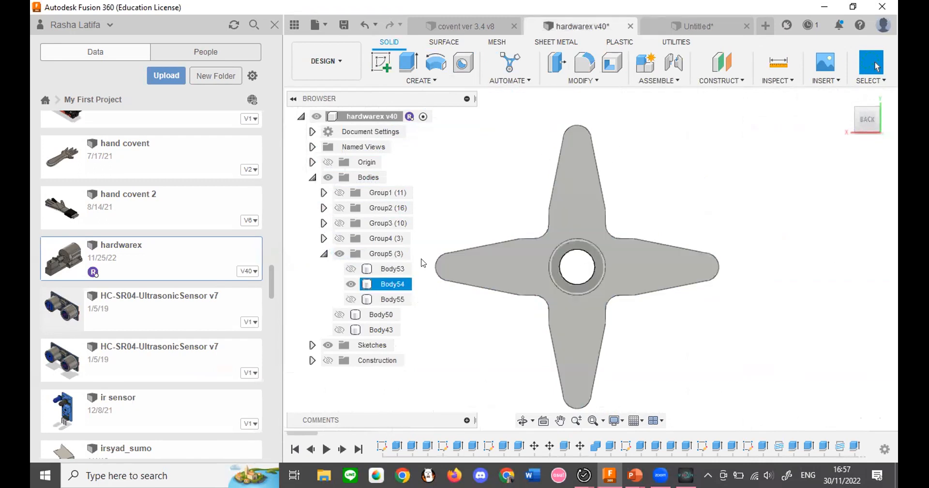
scroll(438, 261, "up", 2)
scroll(440, 261, "up", 2)
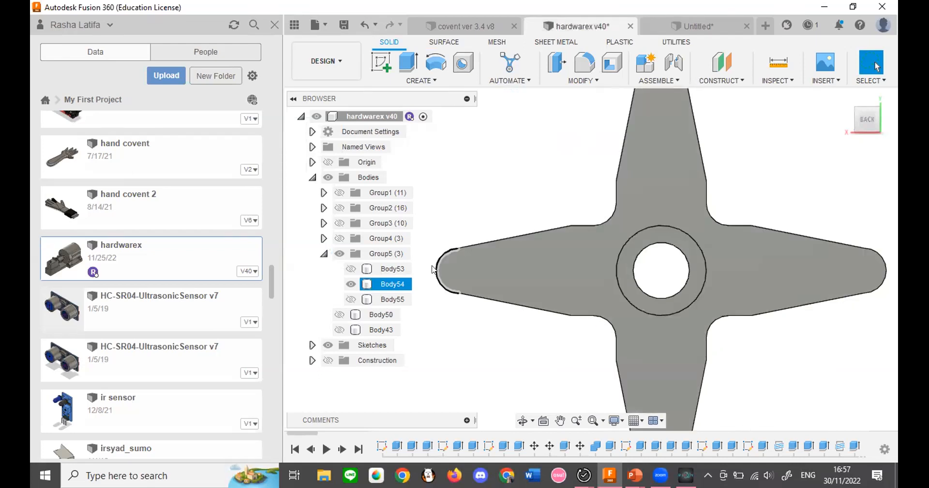
scroll(515, 150, "down", 3)
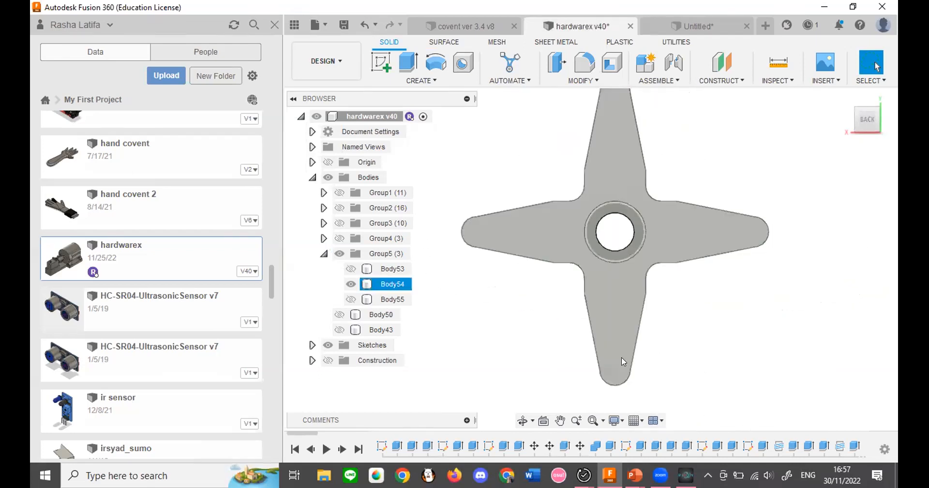
middle_click_drag(726, 198, 678, 257)
scroll(536, 244, "up", 3)
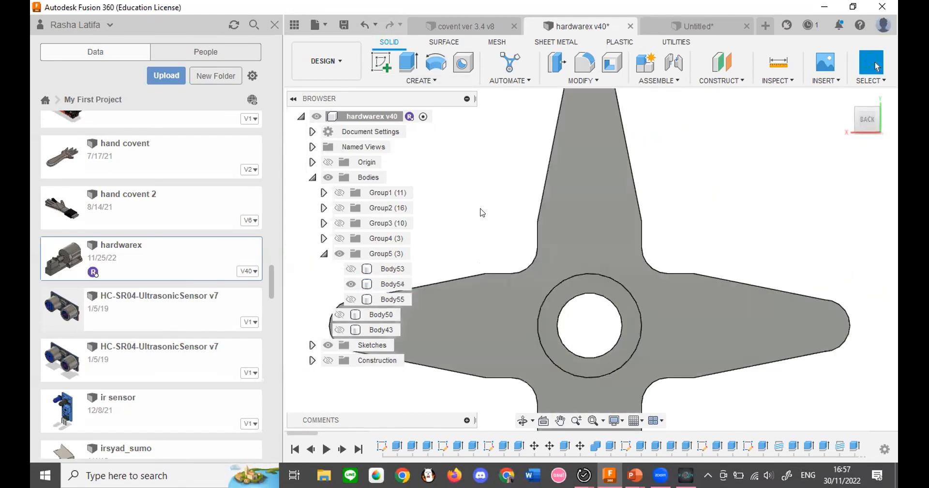
scroll(741, 248, "down", 3)
scroll(608, 256, "up", 3)
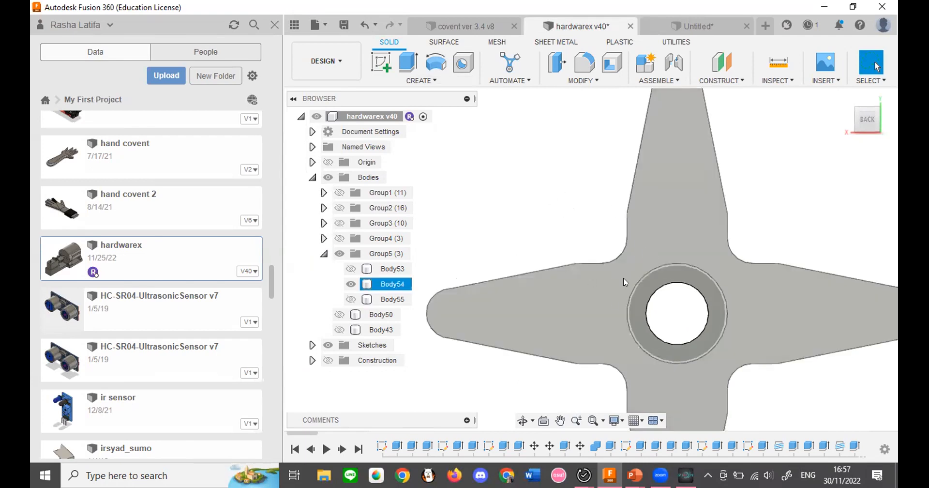
scroll(576, 188, "down", 2)
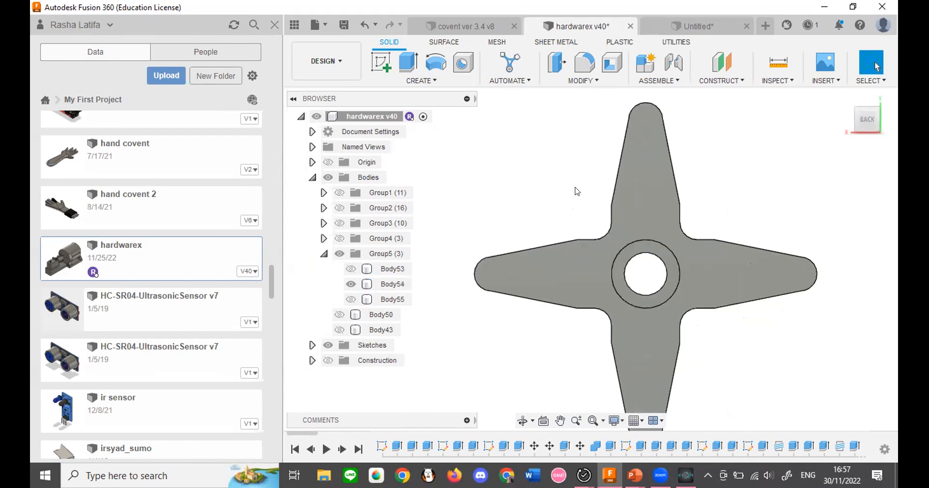
scroll(650, 239, "up", 2)
left_click(708, 26)
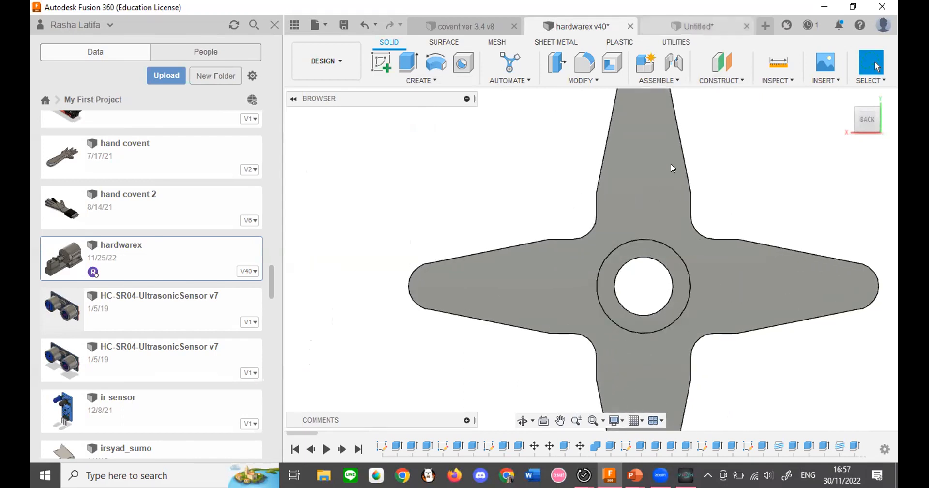
Measure the distance from the servo wing's central hole to the rounded tip of one horizontal arm in the hardwarex design.
left_click(575, 26)
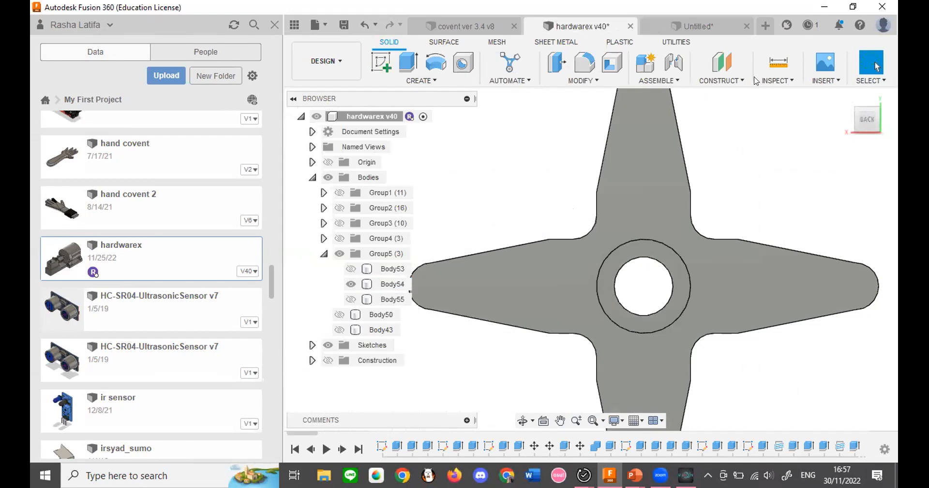
left_click(778, 62)
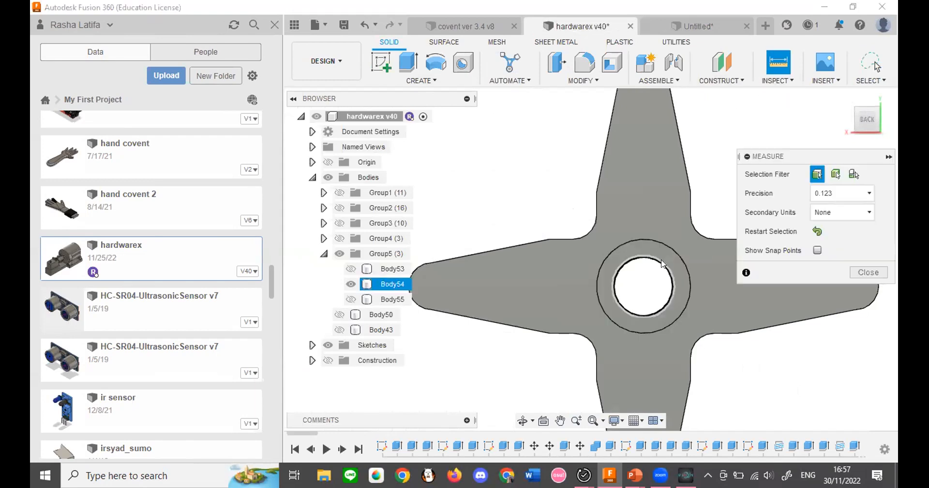
left_click(662, 264)
scroll(612, 193, "down", 3)
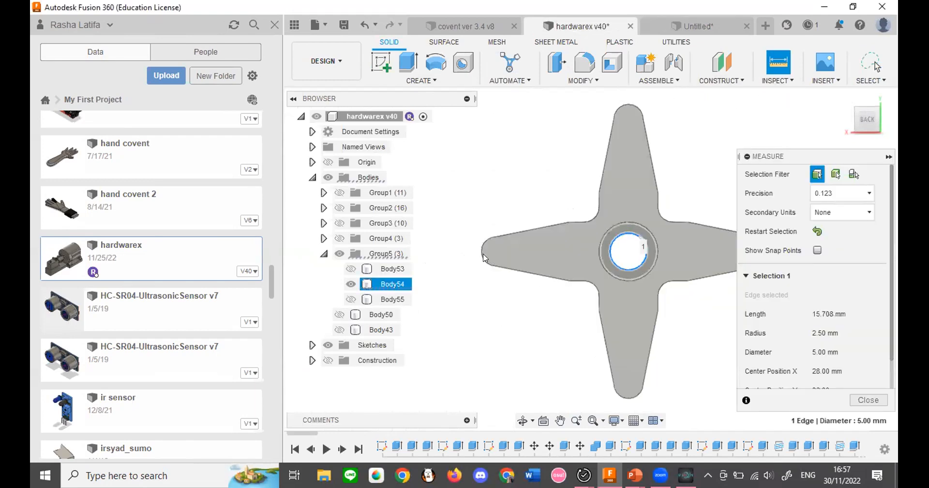
left_click(482, 251)
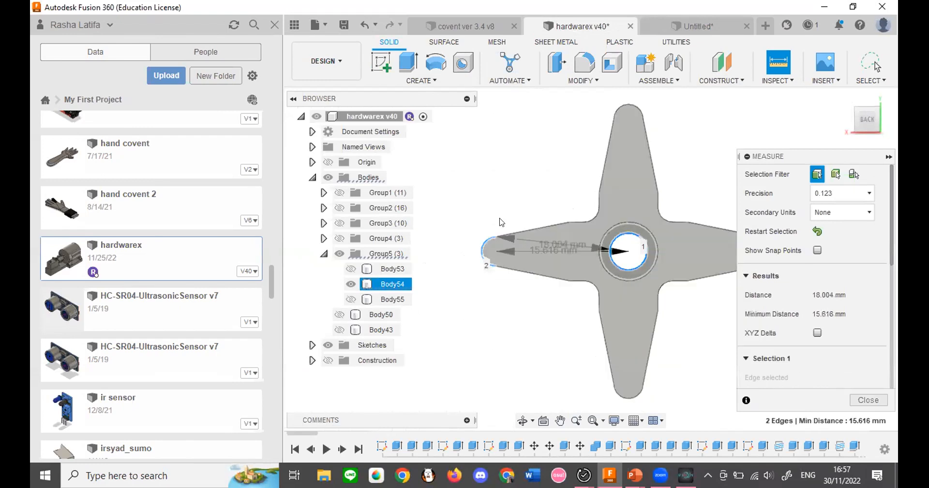
scroll(562, 242, "up", 5)
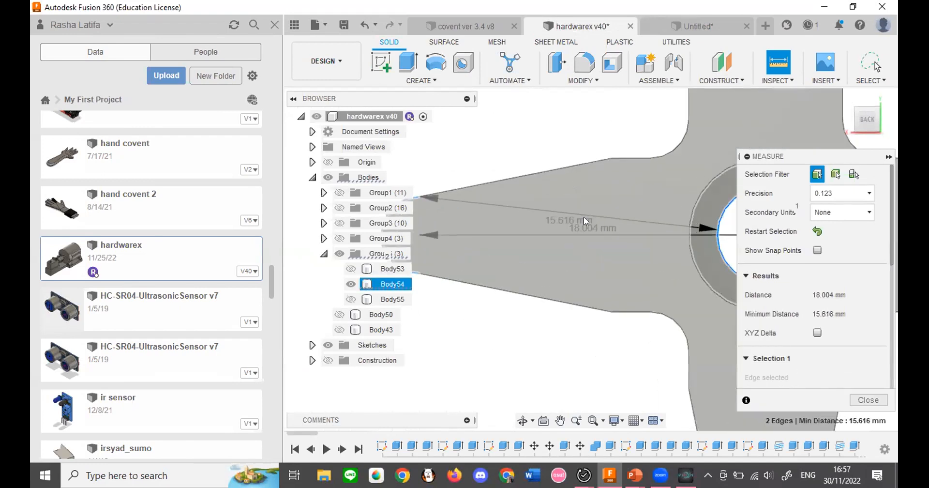
scroll(584, 216, "down", 2)
scroll(560, 233, "up", 2)
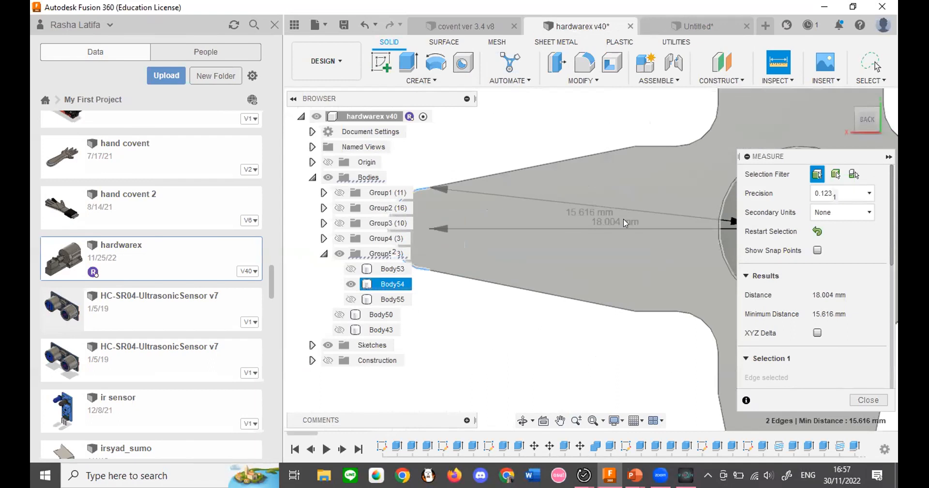
scroll(599, 224, "up", 2)
Draw an 18 mm horizontal line from the origin along the negative side of the horizontal axis in the new design's sketch.
left_click(674, 30)
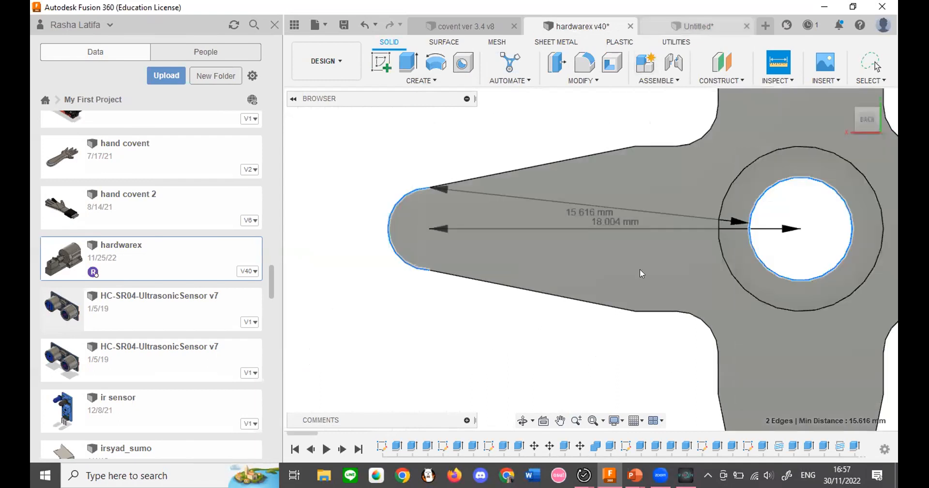
scroll(613, 207, "down", 2)
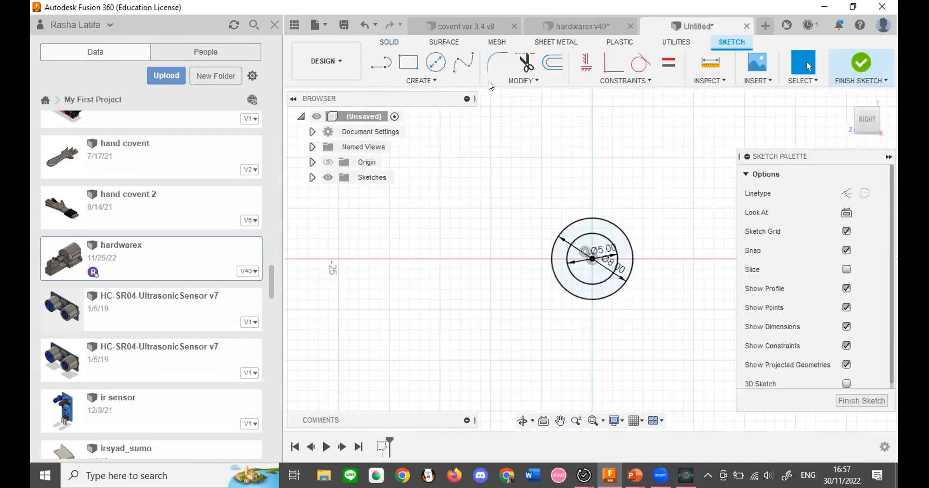
key("c")
left_click(382, 66)
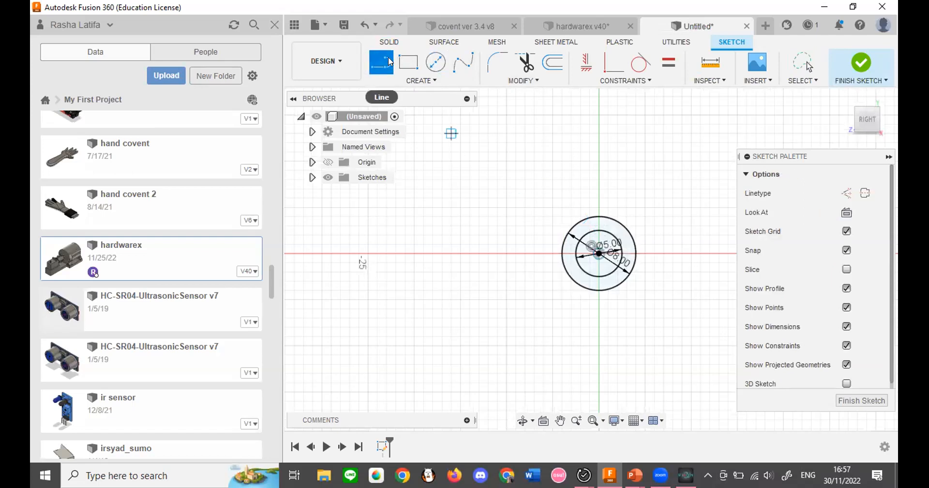
left_click(600, 253)
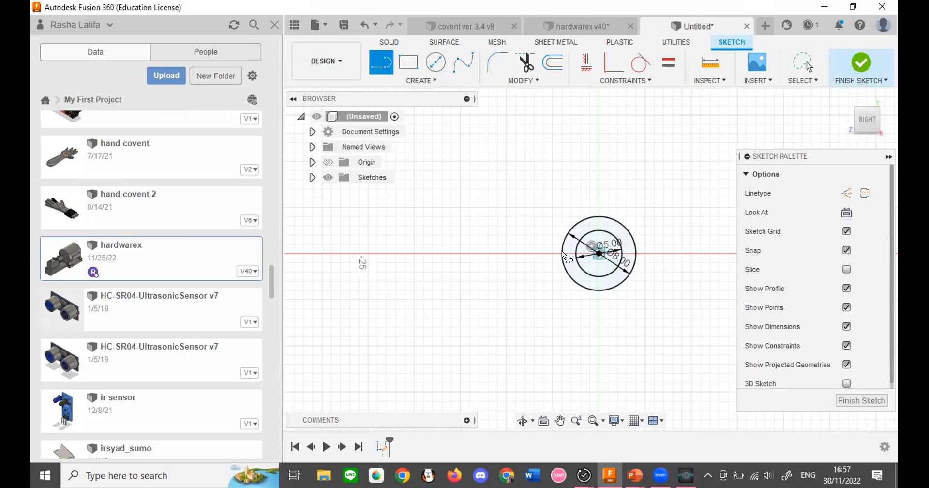
type("18")
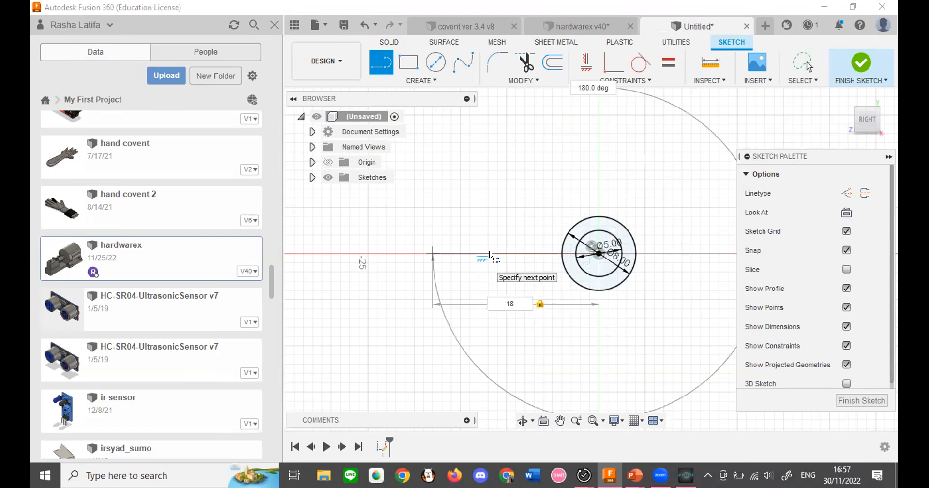
key("Return")
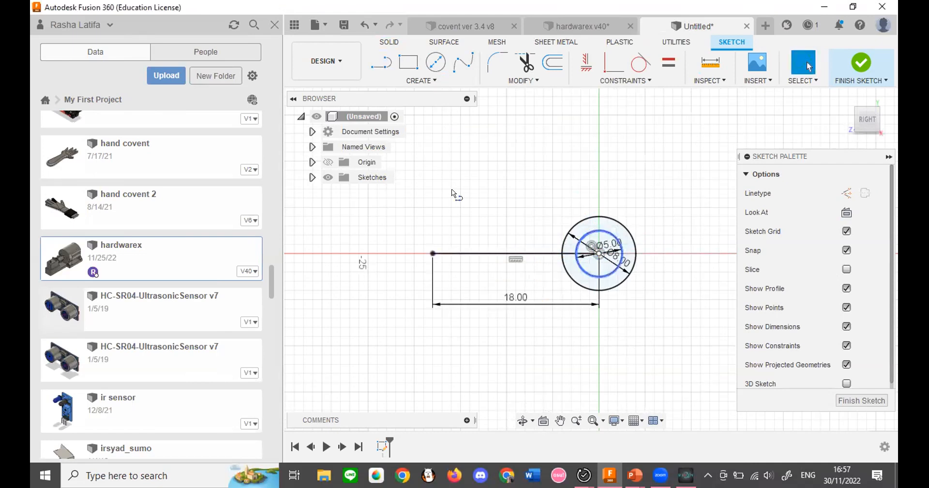
Return to the hardwarex design and check the radius of the servo wing's rounded arm tip.
scroll(406, 225, "up", 3)
left_click(437, 61)
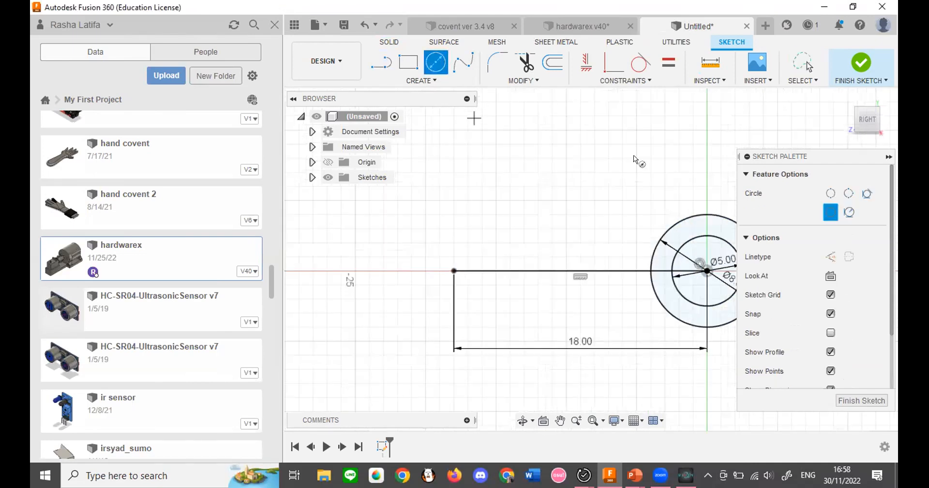
left_click(597, 30)
scroll(529, 173, "down", 3)
scroll(491, 190, "up", 4)
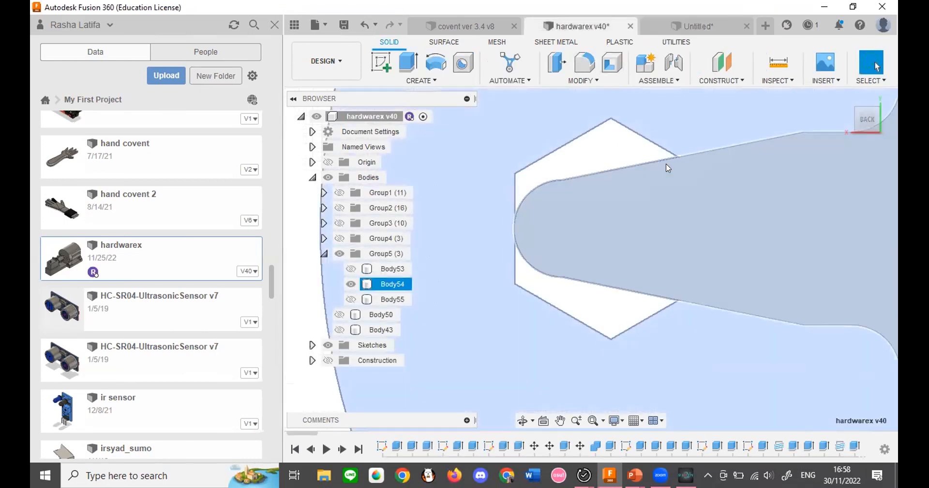
scroll(592, 197, "down", 3)
key("v")
key("ctrl+z")
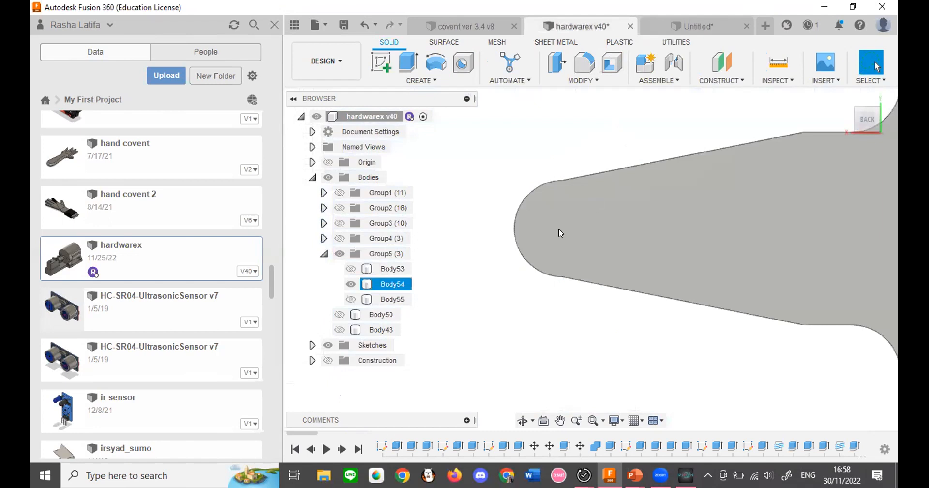
left_click(515, 228)
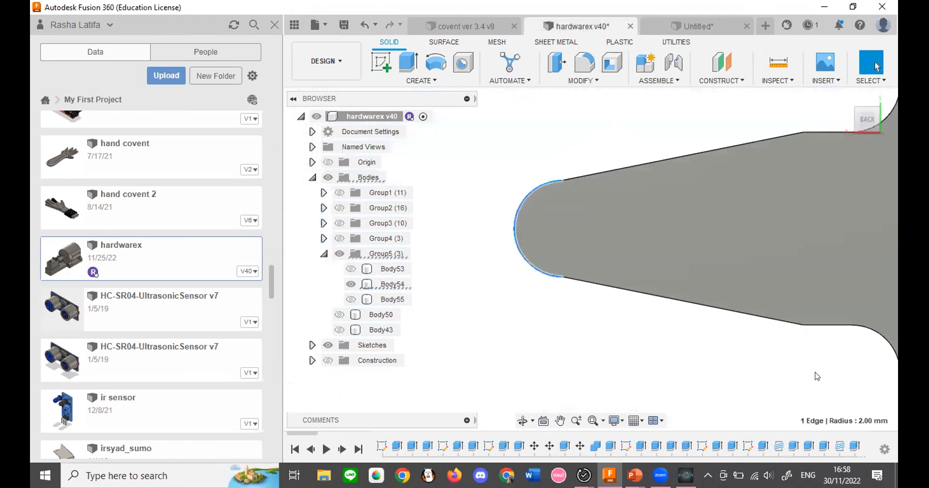
Switch to the new untitled design and draw a 2 mm diameter circle centred on the outer end of the 18 mm line.
left_click(712, 26)
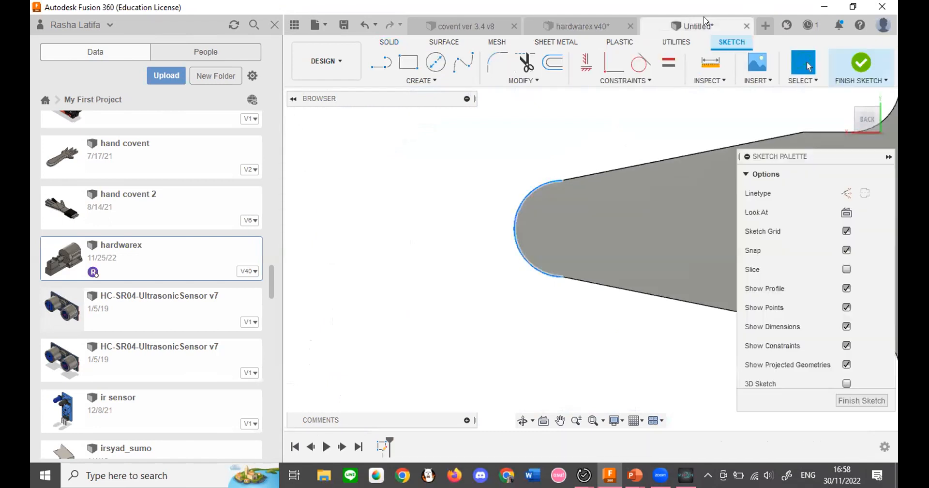
scroll(427, 234, "up", 1)
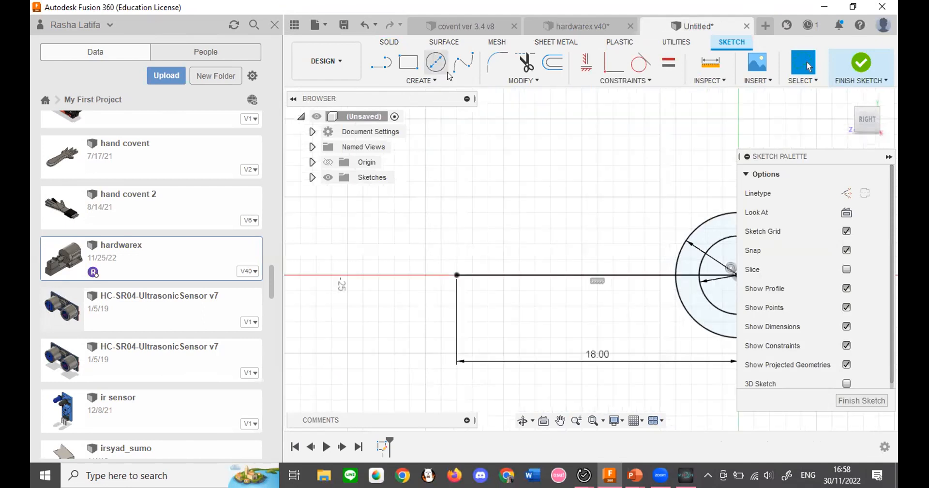
left_click(436, 61)
left_click(457, 274)
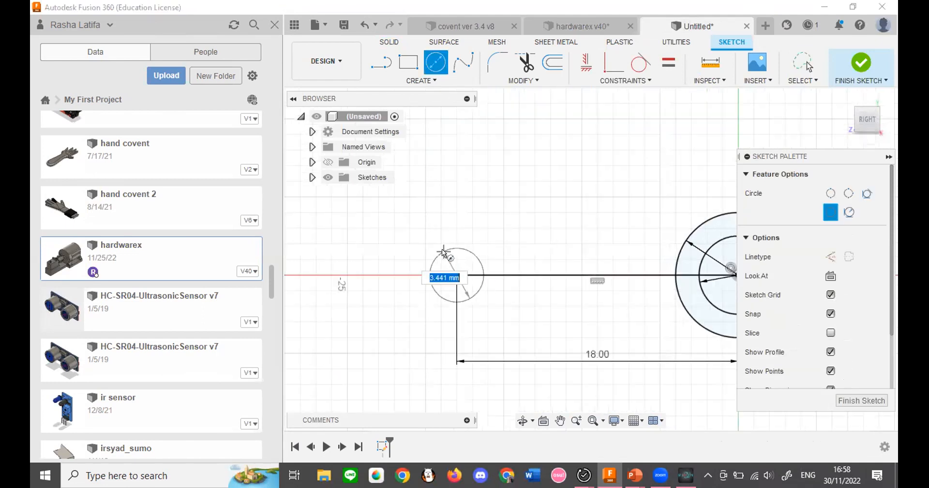
type("2")
key("Return")
key("Escape")
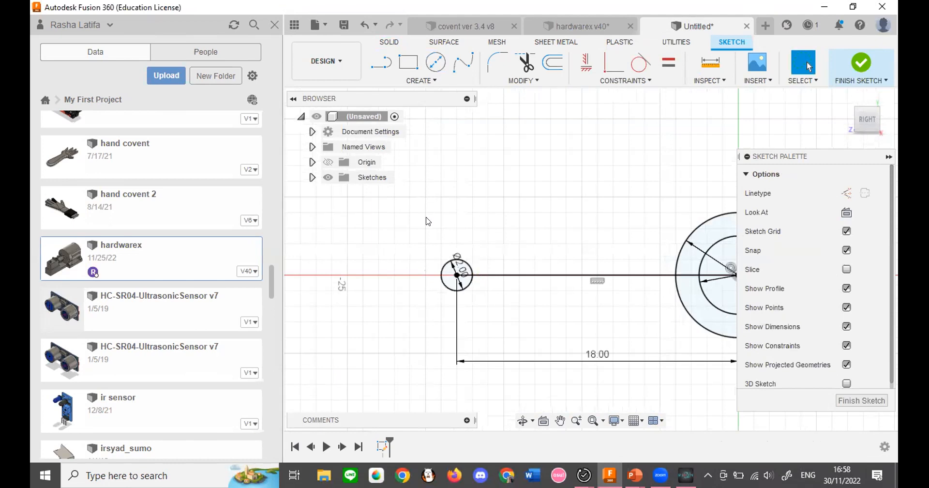
Recheck the arm tip in the hardwarex design and replace the 2 mm circle at the line's outer end with a 4 mm diameter circle.
scroll(426, 216, "down", 1)
scroll(582, 255, "up", 2)
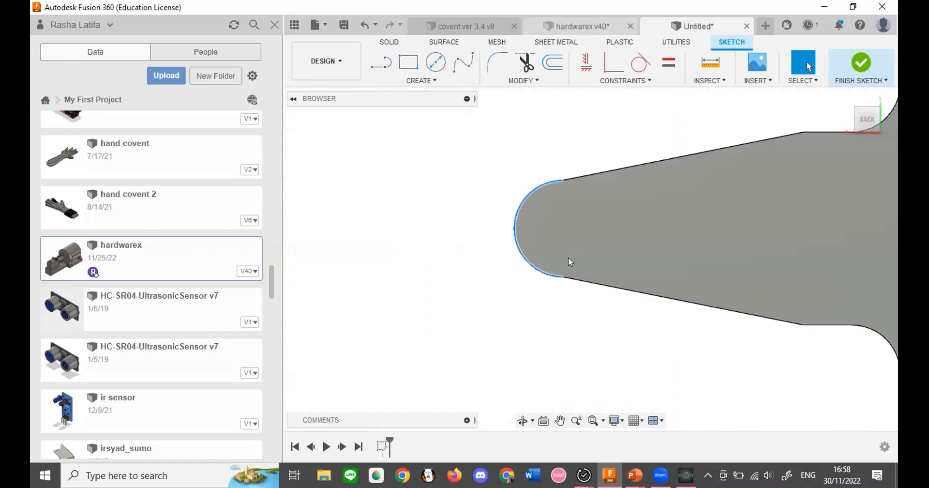
scroll(570, 261, "down", 3)
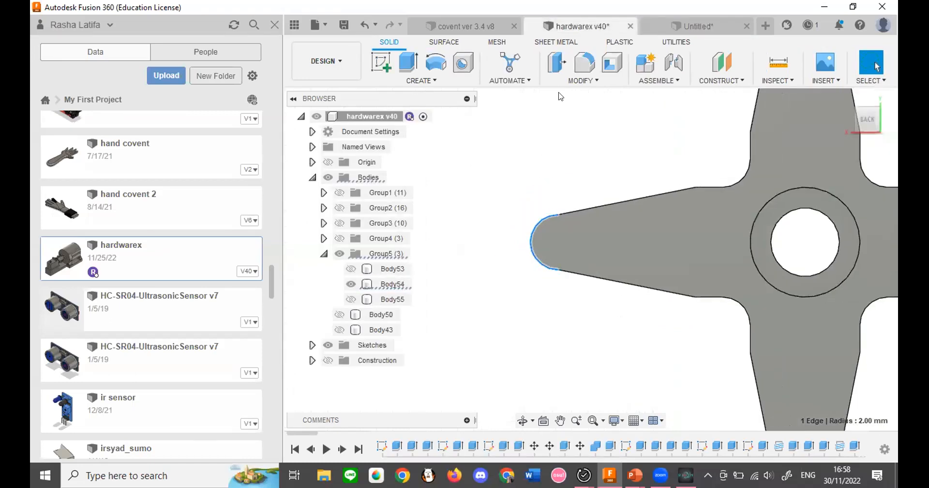
scroll(490, 231, "down", 3)
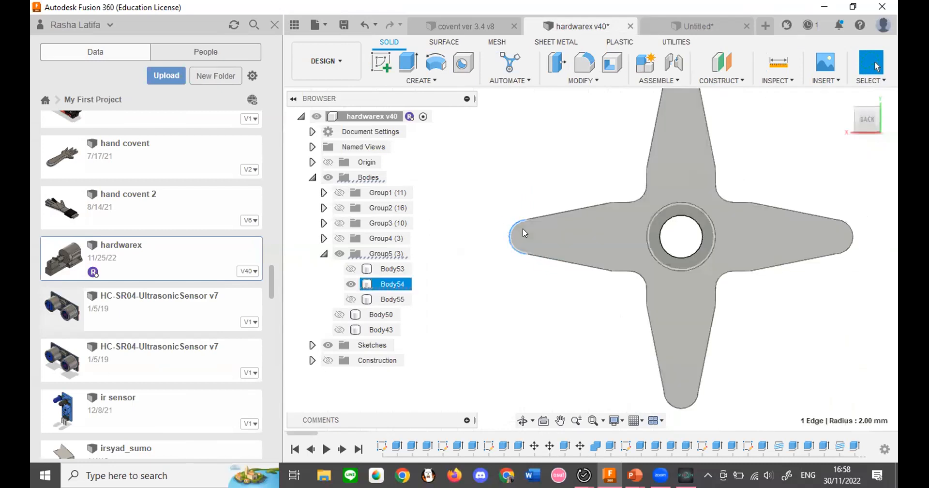
scroll(524, 234, "up", 4)
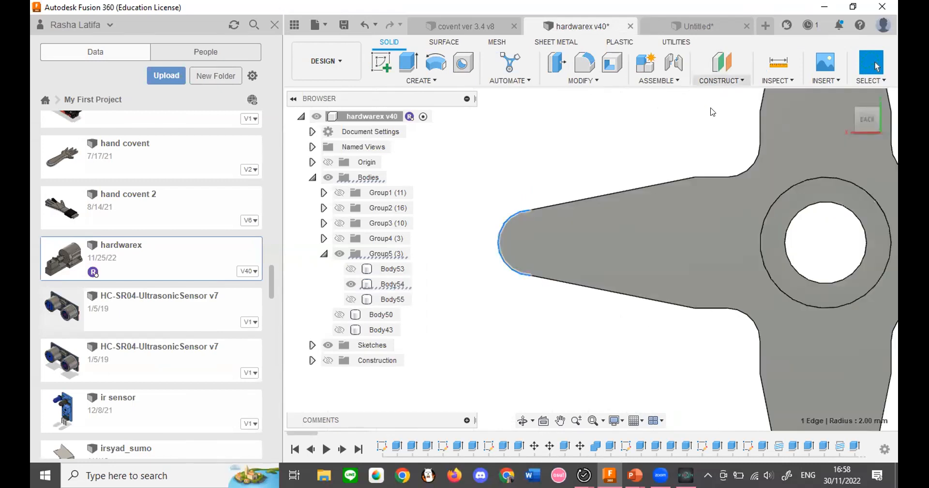
left_click(432, 57)
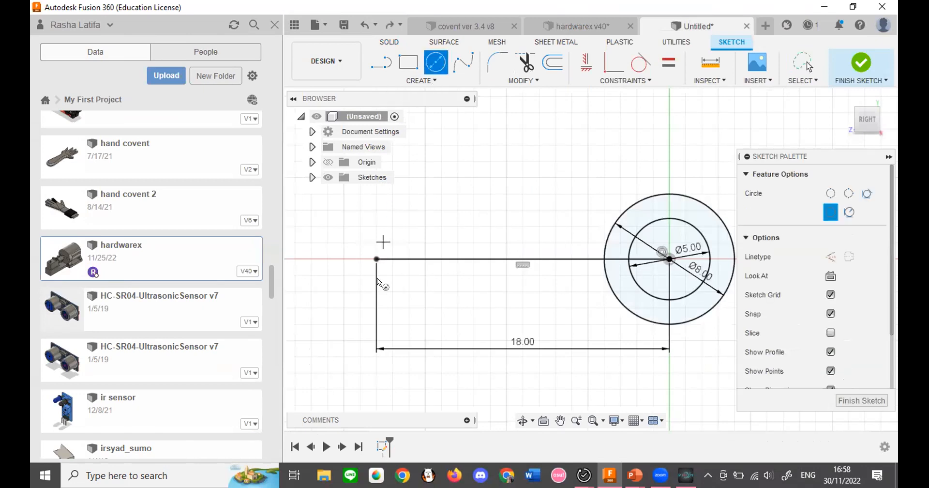
left_click(377, 260)
type("4")
key("Return")
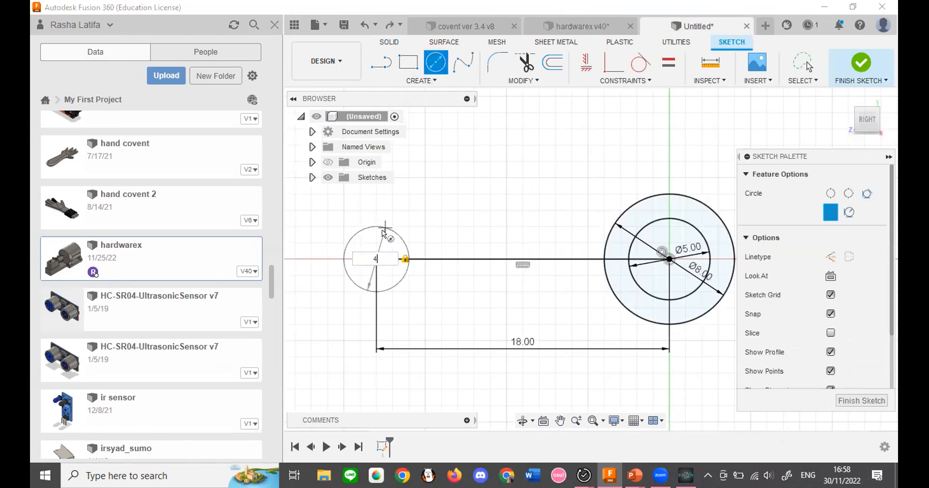
key("Escape")
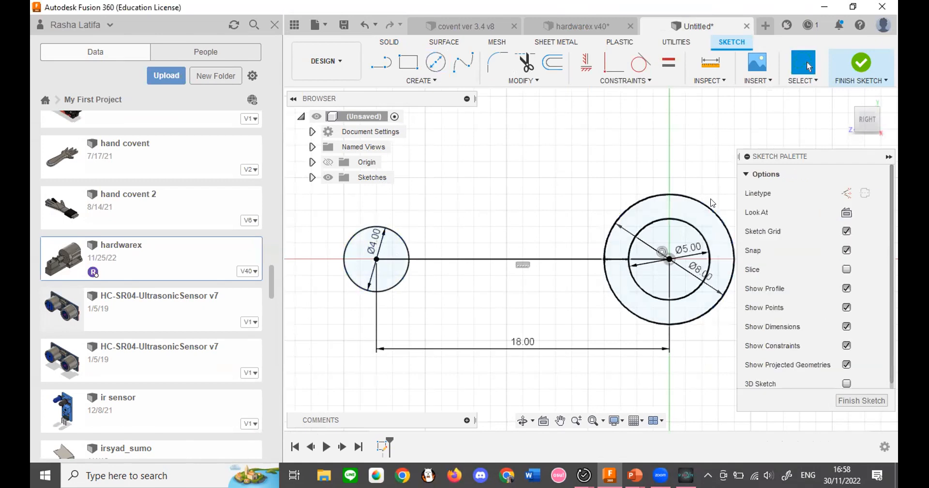
Recheck the arm in the hardwarex design and set up a sketch circular pattern around the hub's centre in the new design.
left_click(576, 25)
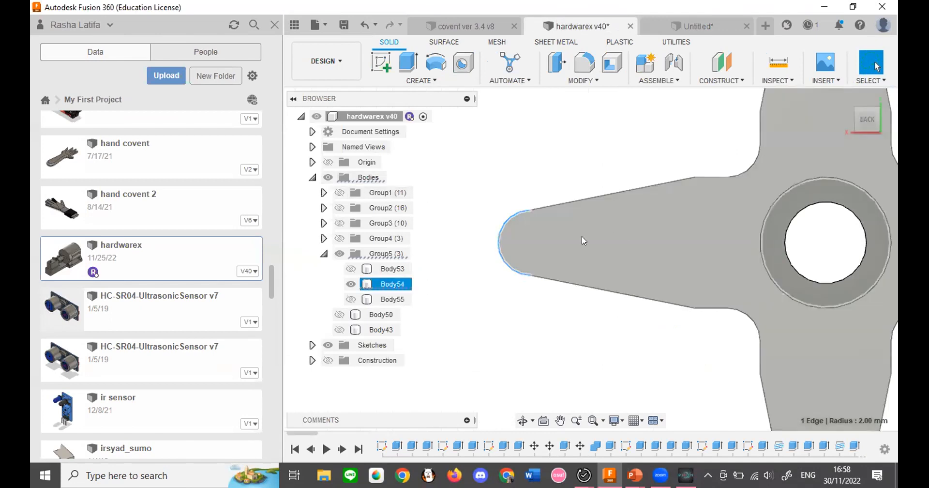
left_click(709, 32)
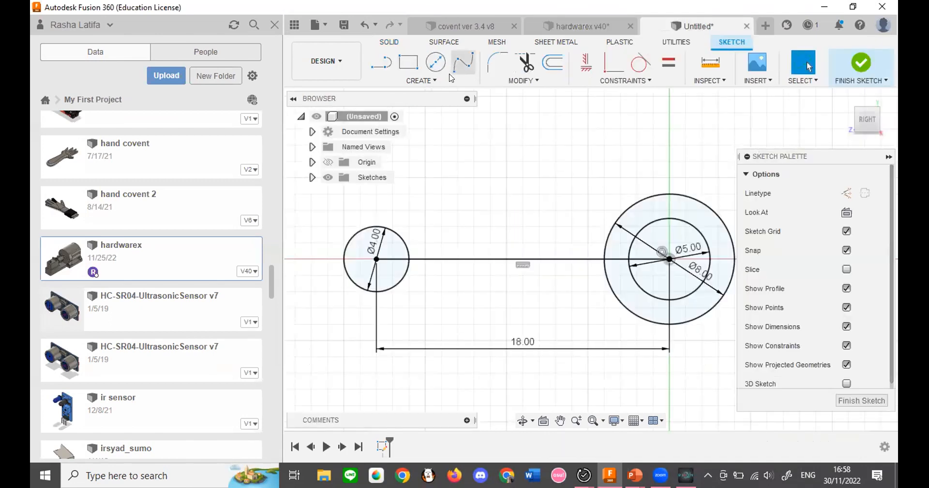
left_click(452, 77)
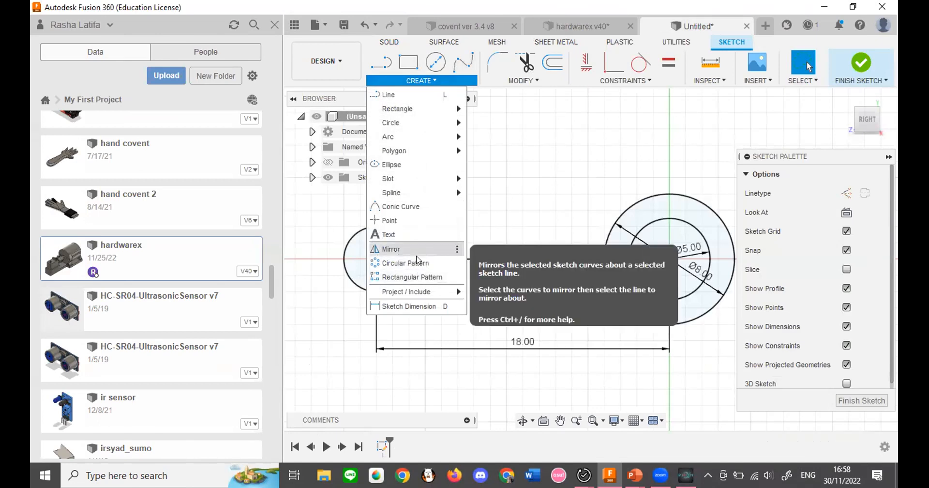
left_click(415, 263)
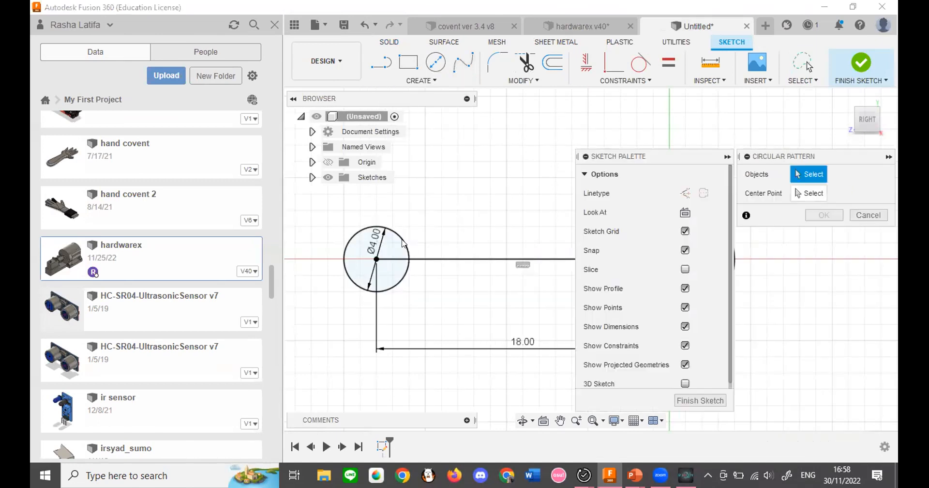
scroll(400, 242, "up", 3)
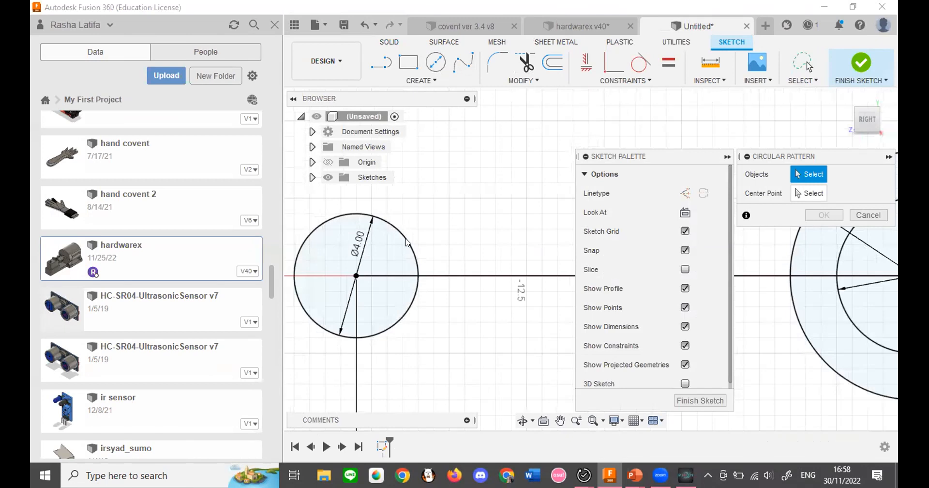
scroll(392, 237, "down", 2)
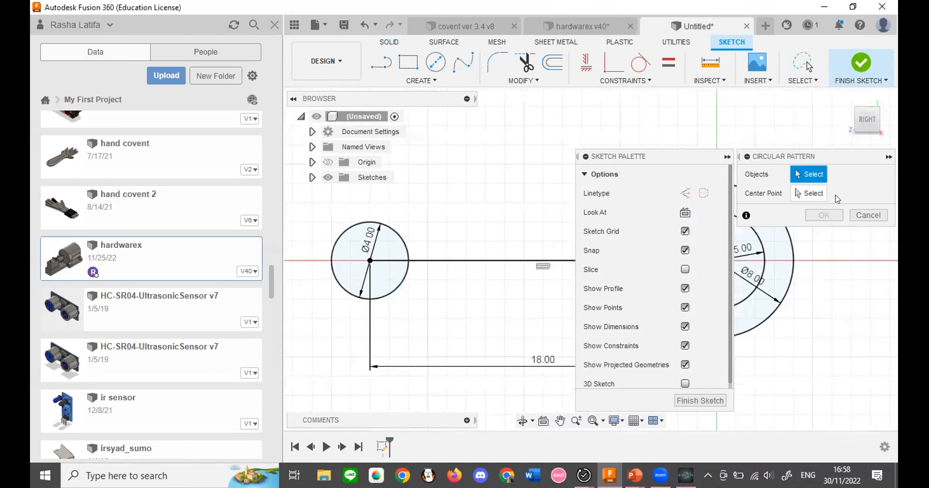
left_click(813, 193)
mouse_move(696, 247)
middle_mouse_down()
mouse_move(556, 237)
mouse_move(513, 249)
middle_mouse_up()
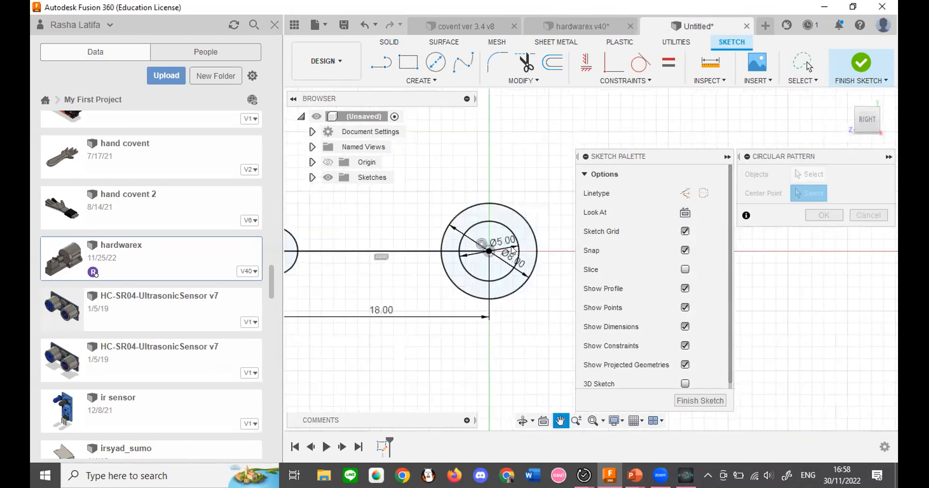
Set the shared centre of the 5 mm and 8 mm circles as the circular pattern's center point.
scroll(503, 251, "up", 2)
left_click(500, 253)
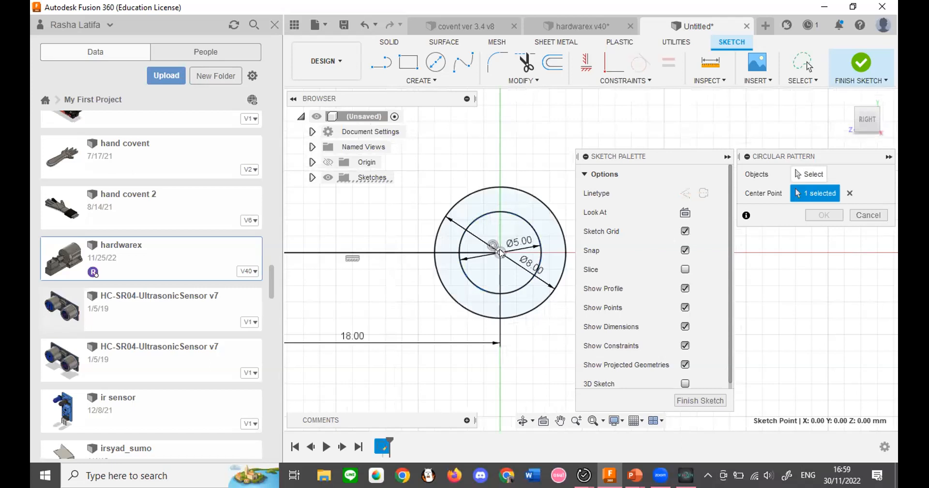
left_click(500, 252)
scroll(501, 252, "down", 1)
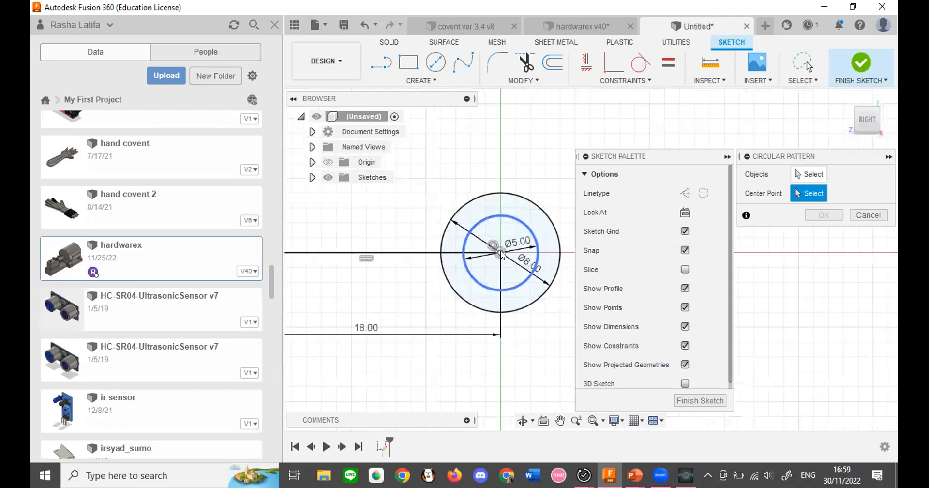
left_click(500, 253)
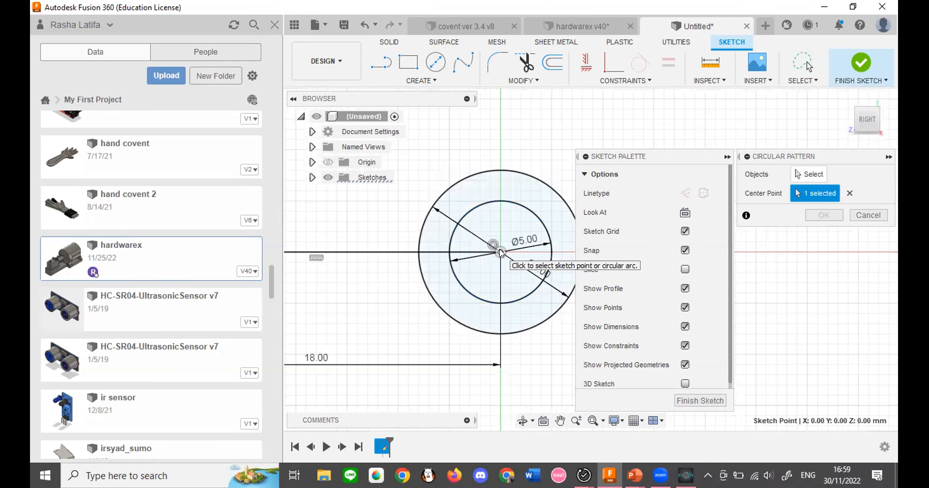
scroll(503, 255, "up", 2)
scroll(501, 253, "up", 2)
scroll(494, 252, "down", 2)
Pattern the 4 mm circle around that center point with Full distribution and a quantity of 4.
left_click(807, 173)
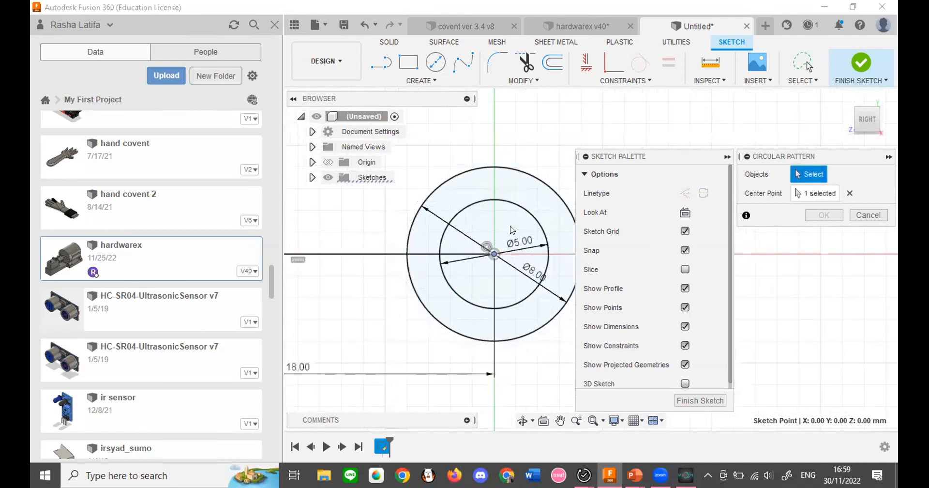
scroll(463, 236, "down", 2)
scroll(366, 227, "down", 2)
scroll(351, 257, "up", 4)
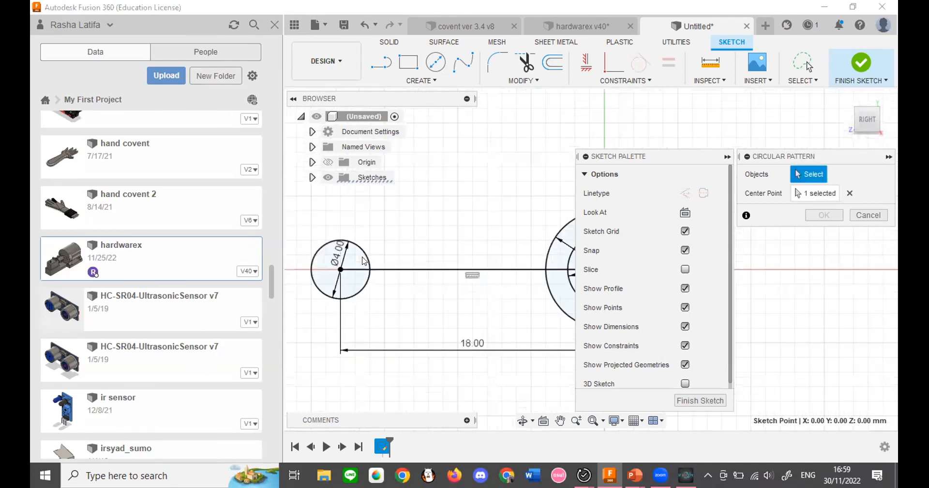
left_click(359, 264)
scroll(395, 259, "down", 3)
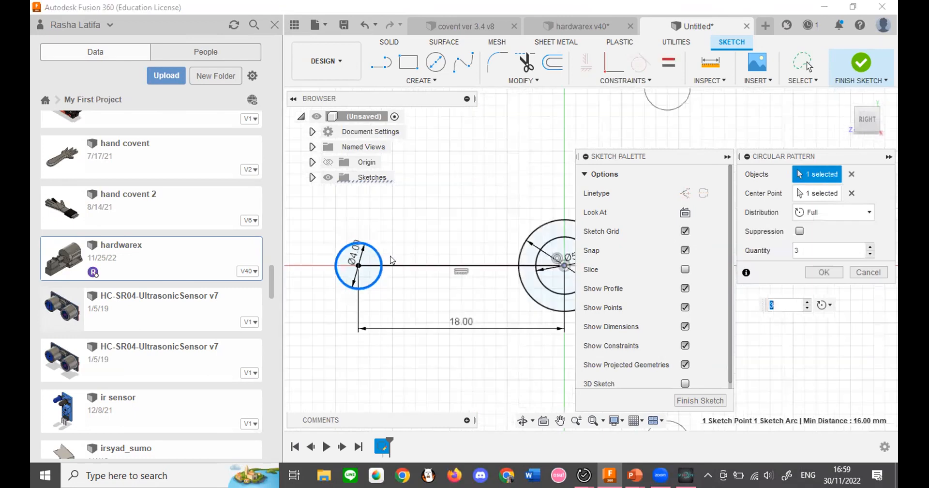
scroll(392, 260, "down", 2)
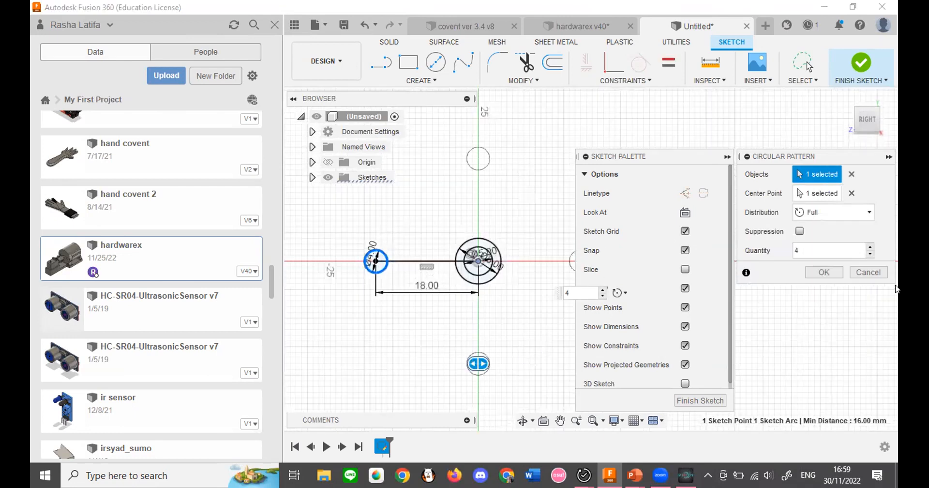
left_click(824, 272)
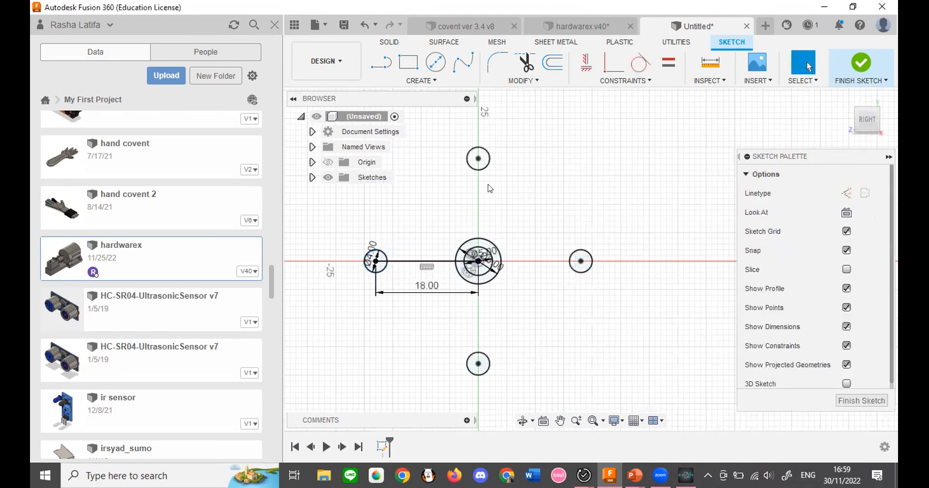
In the hardwarex document, measure the distance and radii between the left arm's rounded tip and the upper-left inner corner fillet.
left_click(435, 62)
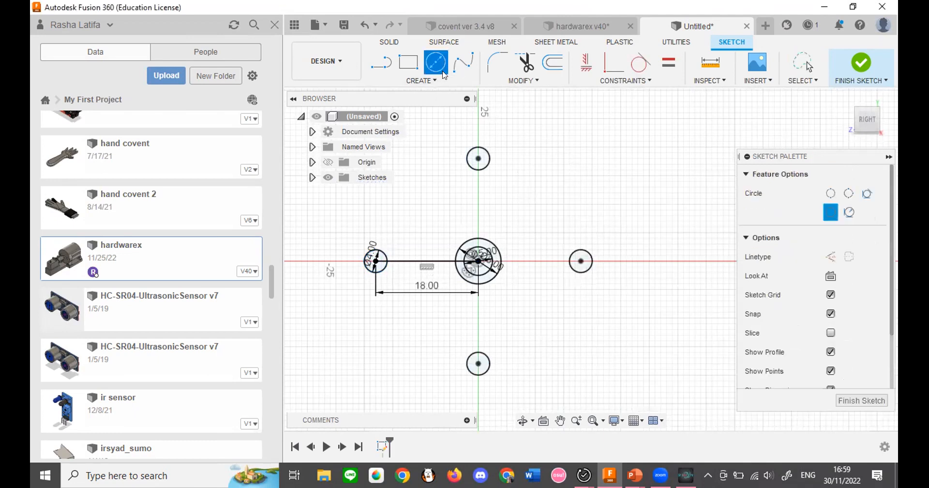
left_click(581, 26)
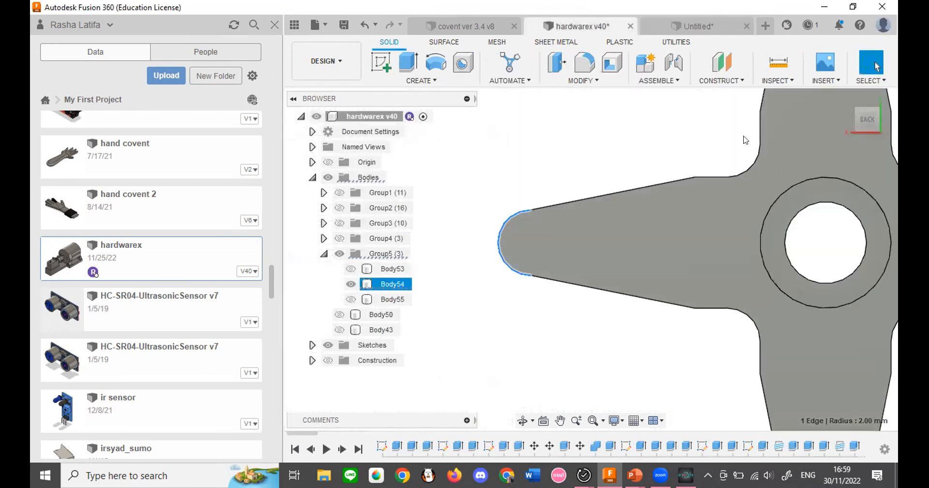
left_click(778, 60)
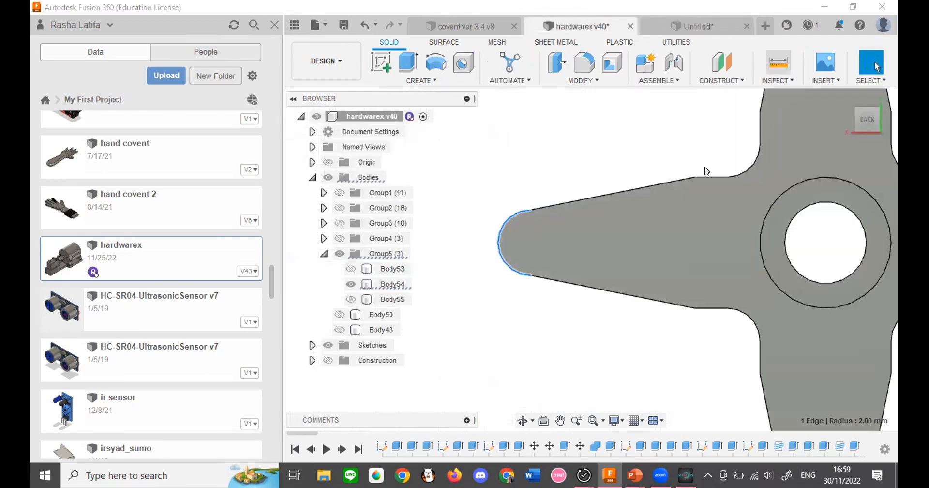
middle_click_drag(491, 189, 545, 179)
left_click(593, 179)
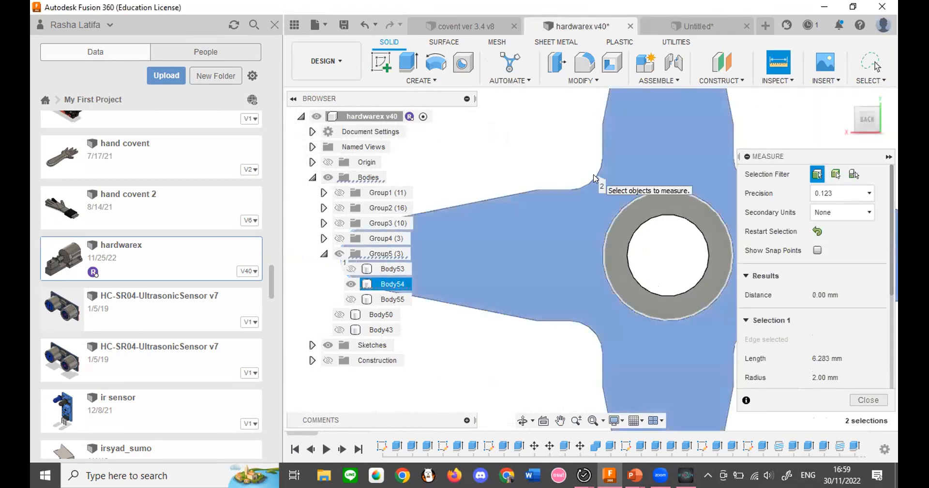
left_click(594, 178)
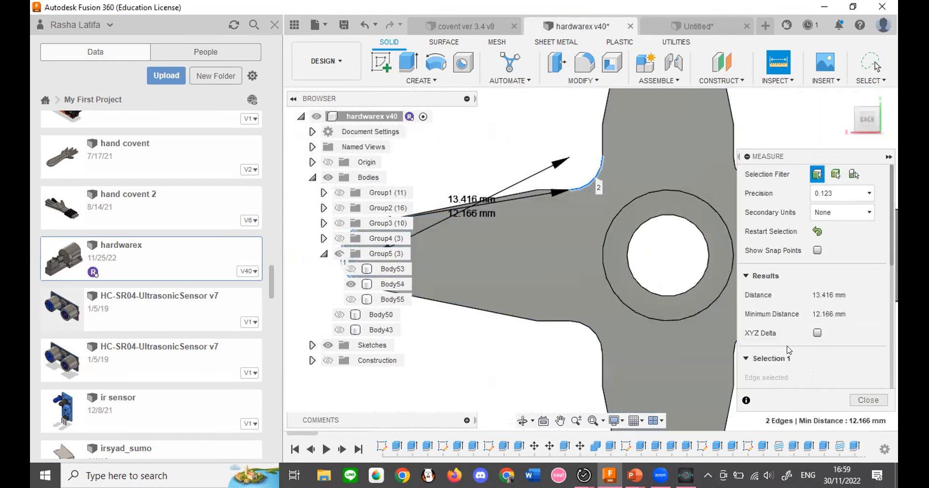
scroll(803, 345, "down", 3)
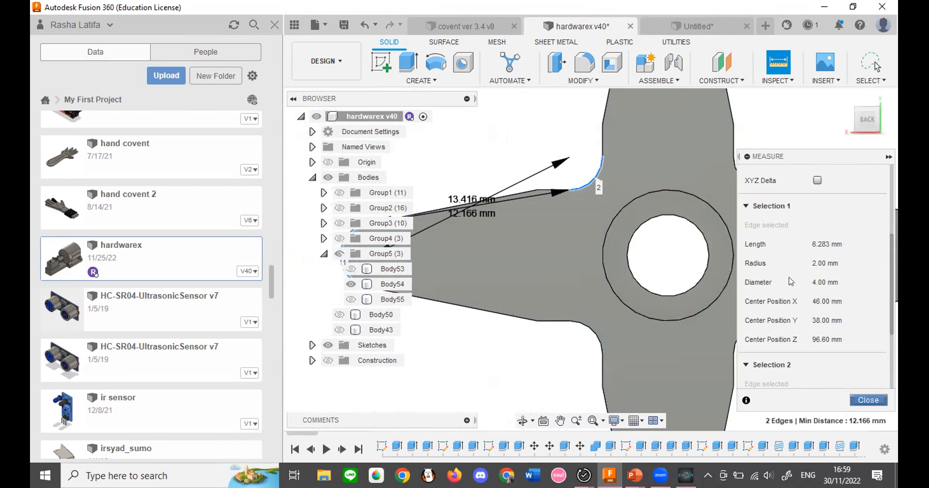
scroll(627, 222, "down", 2)
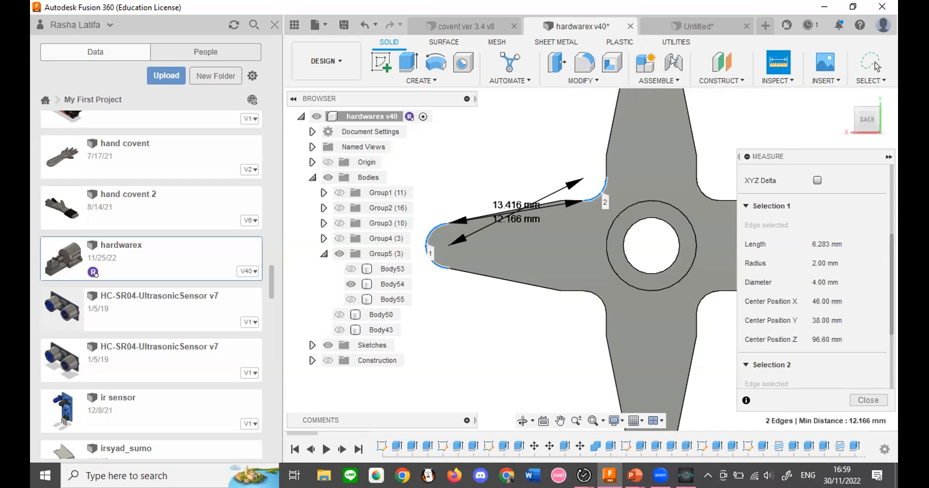
left_click(697, 28)
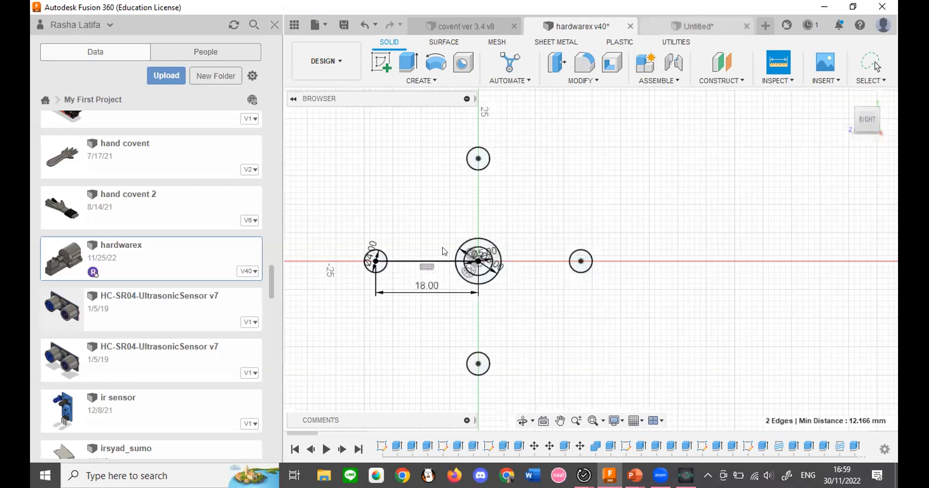
Return to the hardwarex document and measure the distance from the upper-left inner corner fillet to the central hole's edge.
left_click(602, 29)
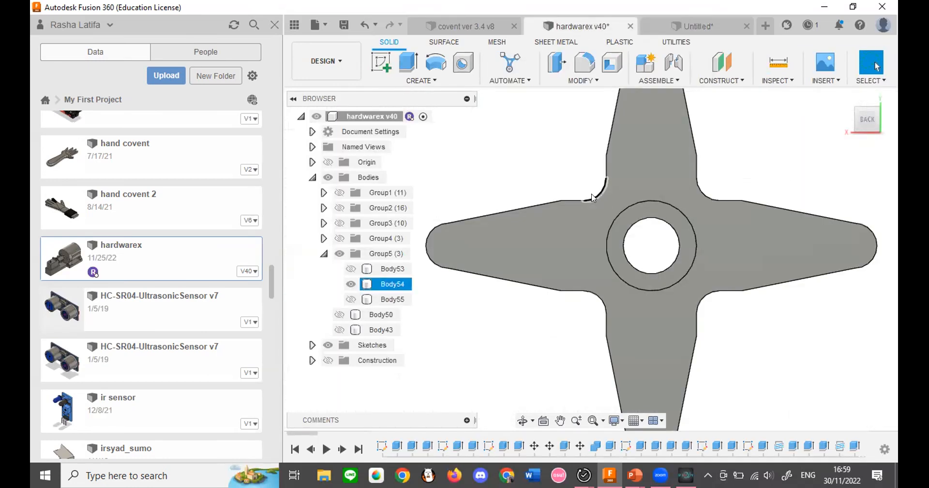
left_click(777, 63)
scroll(669, 148, "up", 1)
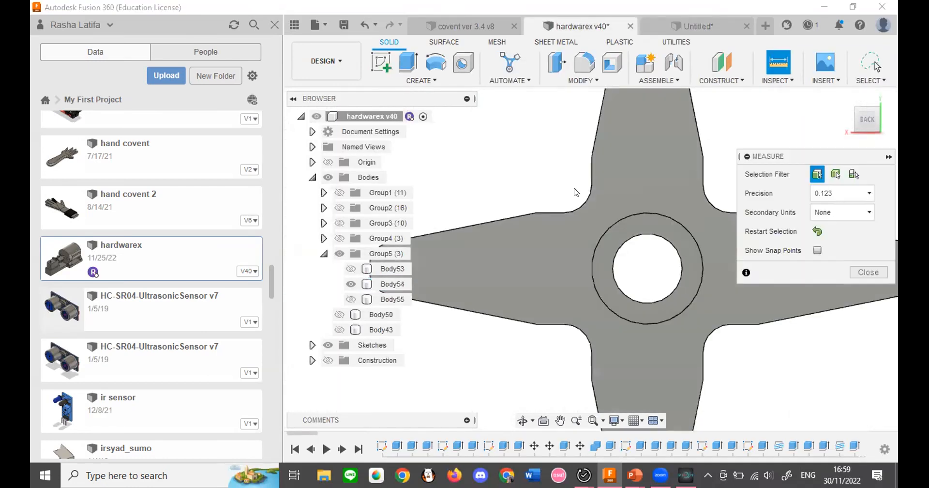
left_click(583, 201)
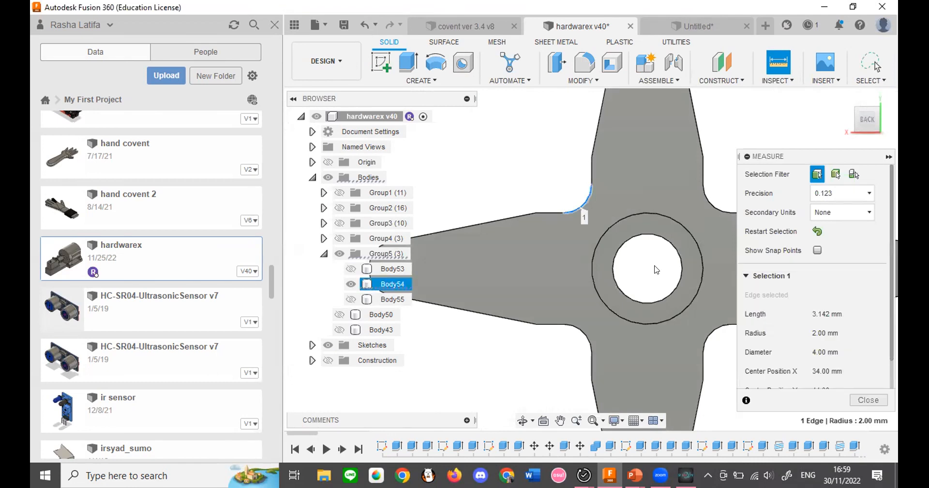
left_click(669, 245)
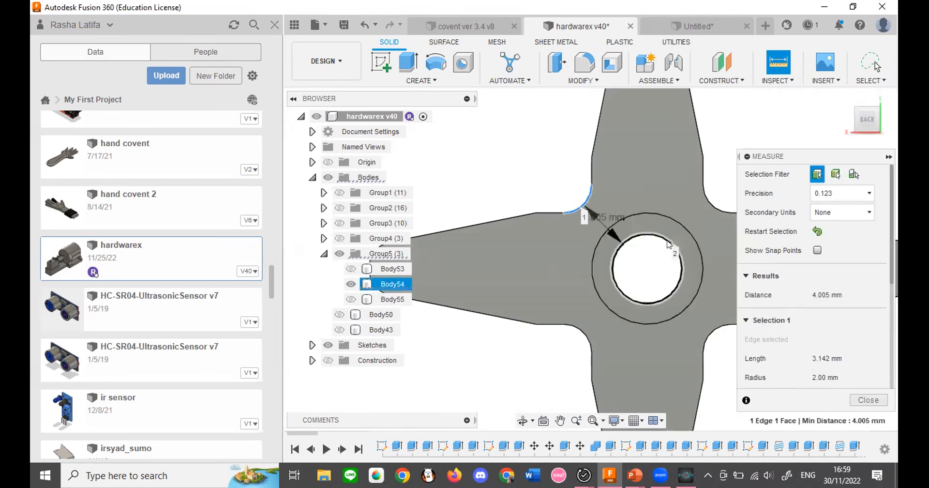
left_click(670, 249)
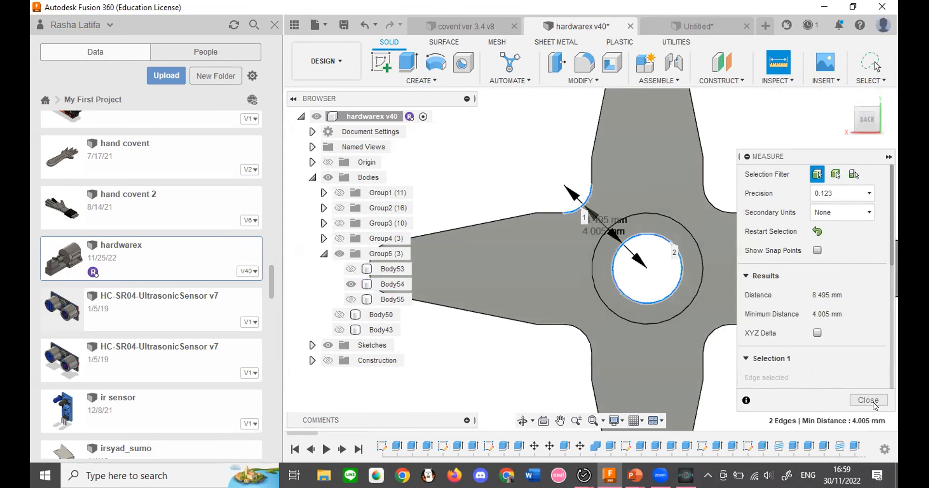
left_click(871, 401)
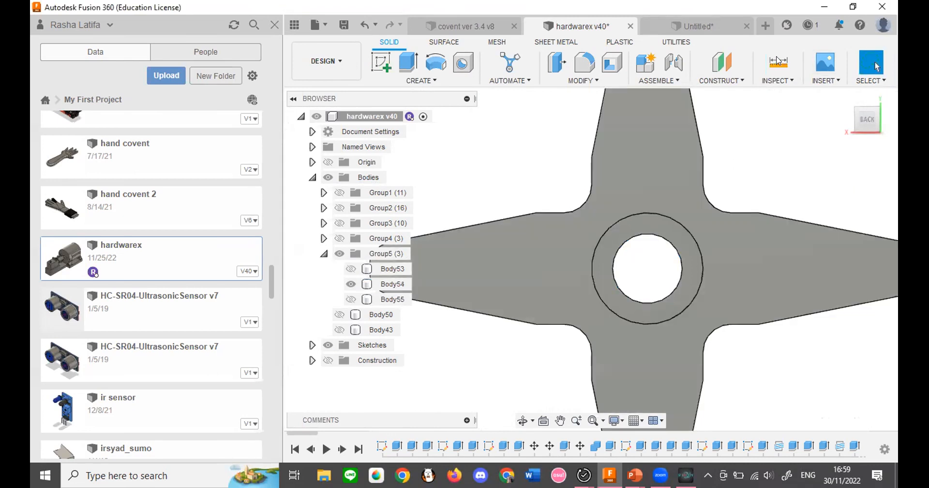
Repeat the fillet-to-hole measurement and examine the hub's circular recess from a tilted angle.
left_click(778, 61)
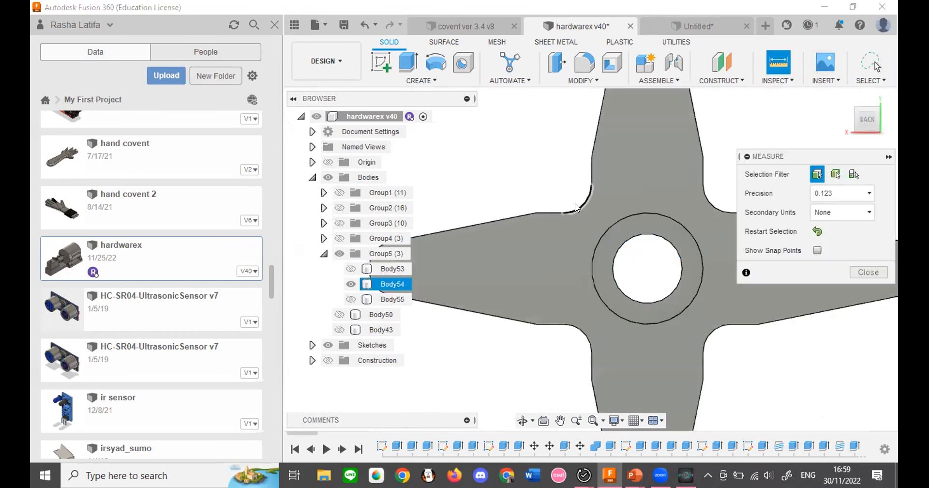
left_click(582, 205)
scroll(658, 261, "up", 3)
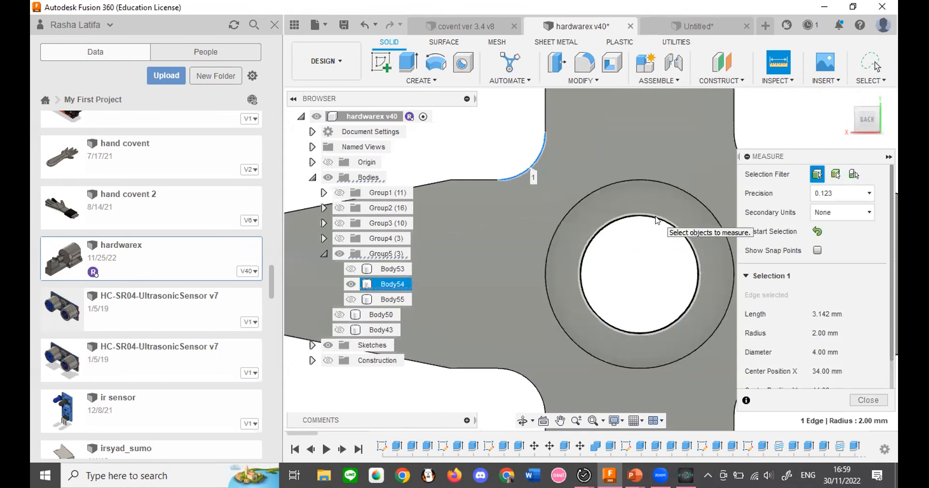
left_click(657, 220)
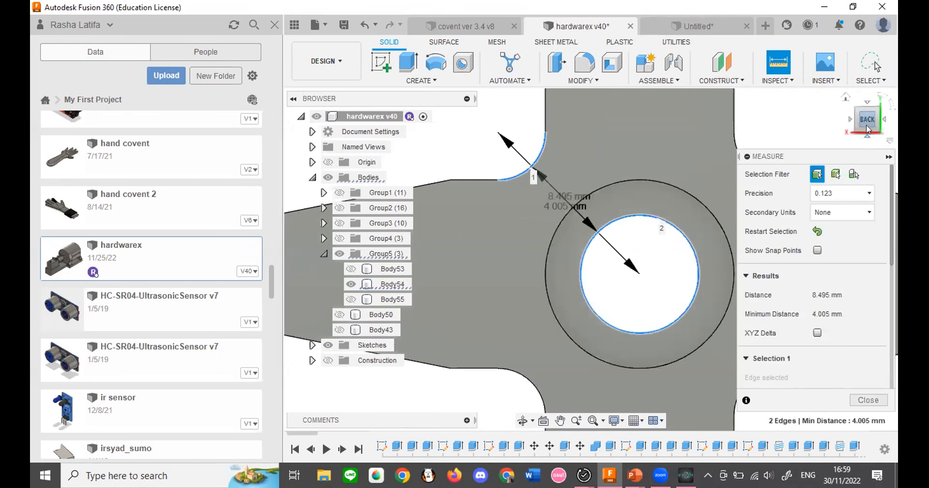
left_click_drag(866, 118, 866, 107)
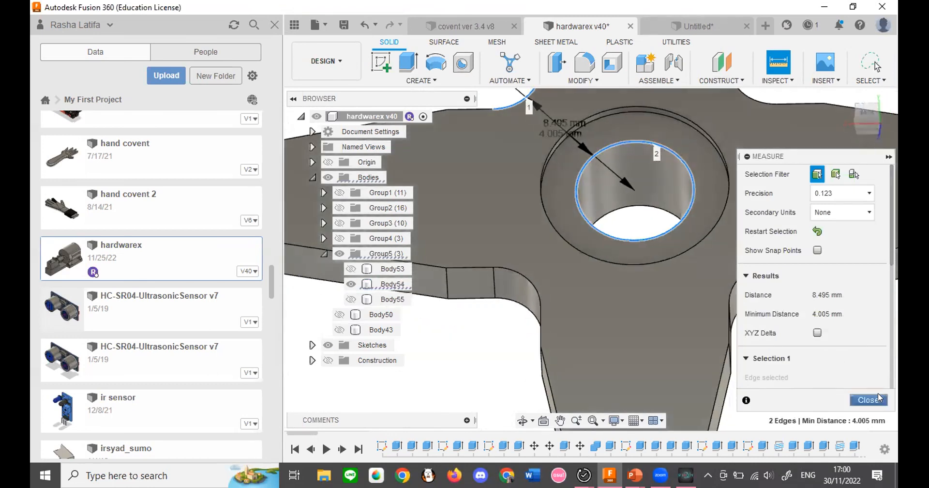
left_click(868, 400)
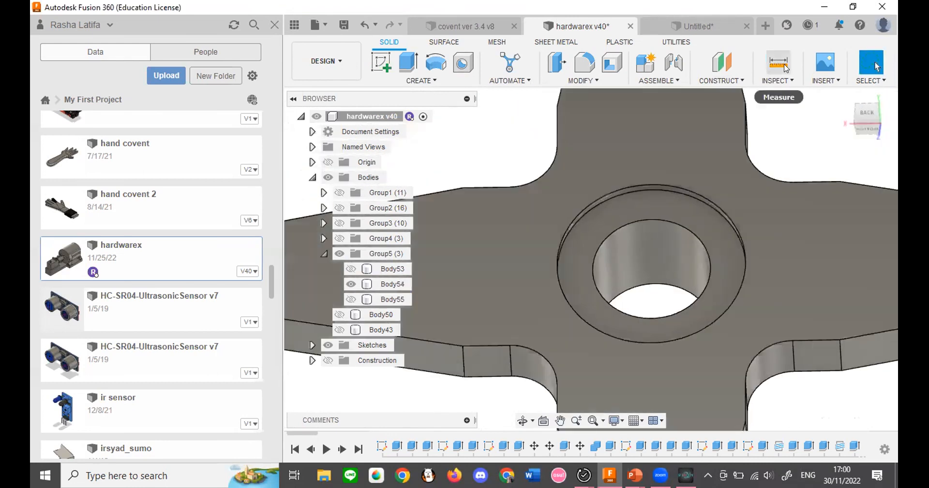
Measure the distance from the upper-left inner corner fillet to the outer circle of the hub's recess.
left_click(777, 62)
left_click(555, 172)
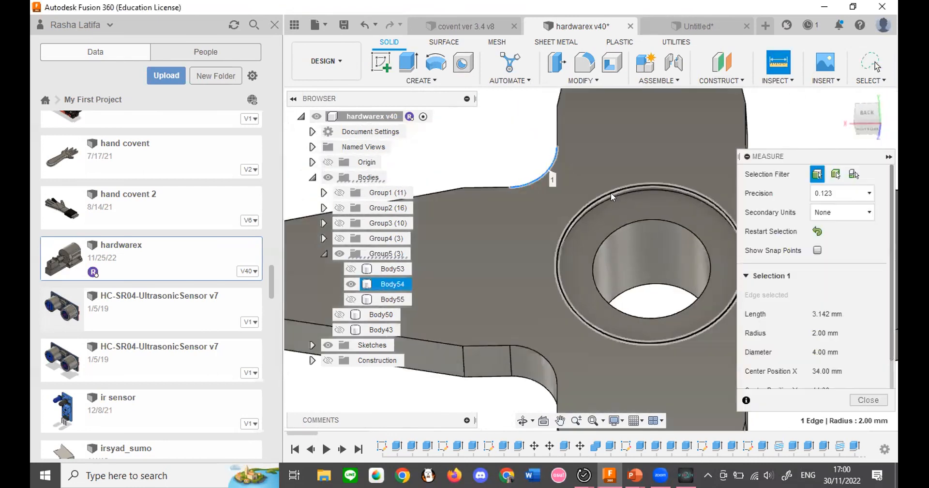
left_click(610, 192)
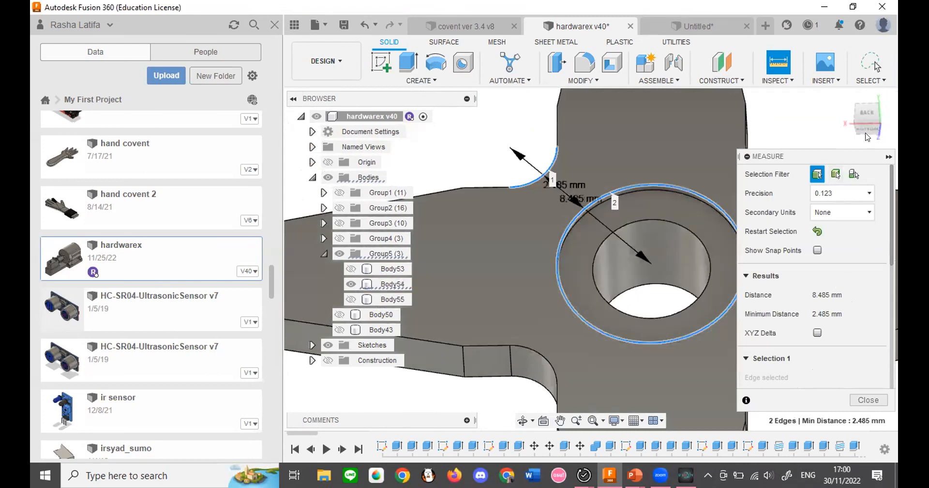
mouse_move(866, 119)
left_mouse_down()
mouse_move(863, 135)
mouse_move(682, 110)
left_mouse_up()
left_click(852, 396)
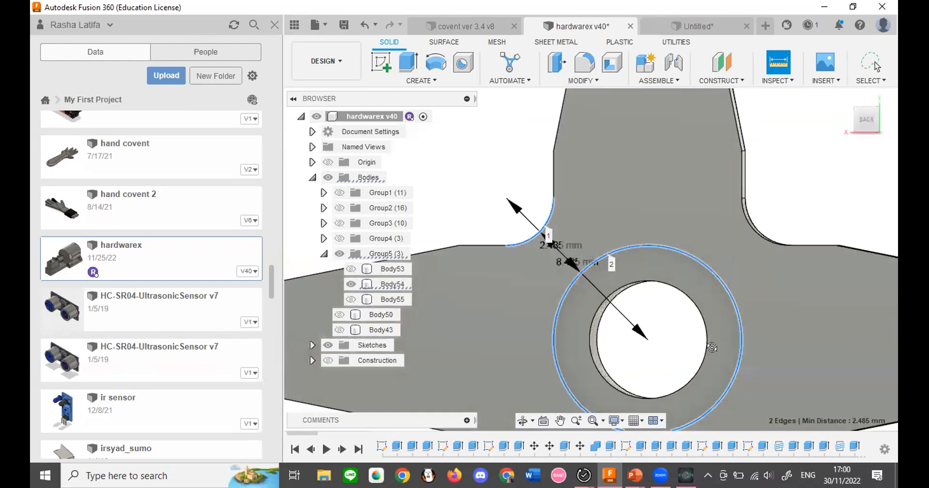
scroll(637, 309, "down", 2)
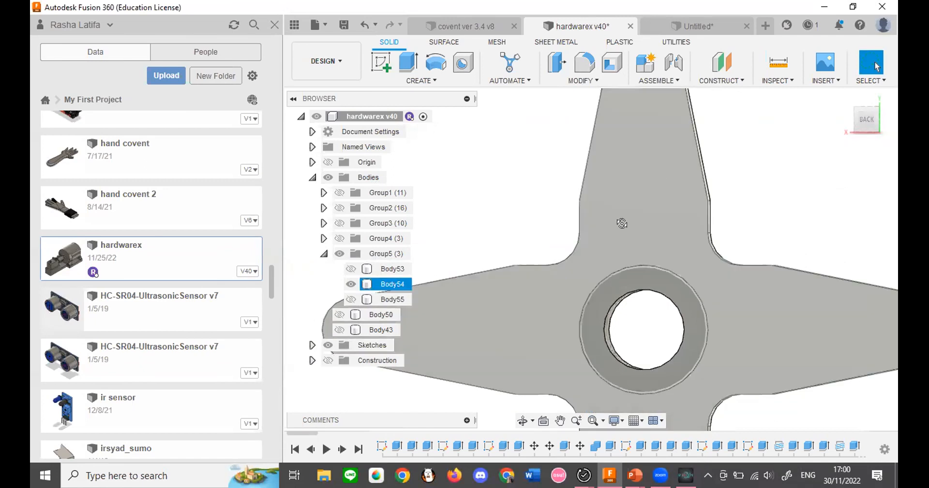
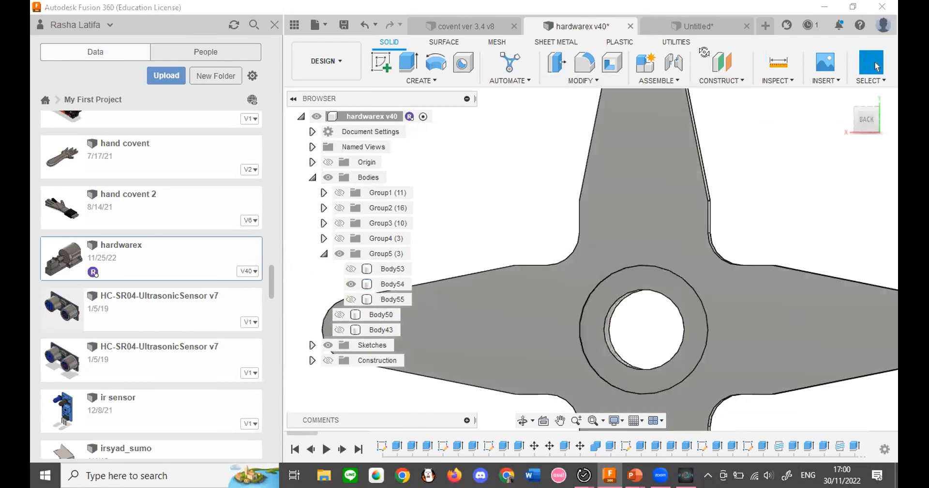
In the untitled sketch, draw a vertical line up from the hub centre and an 8 mm horizontal line leftward from its upper end.
left_click(676, 25)
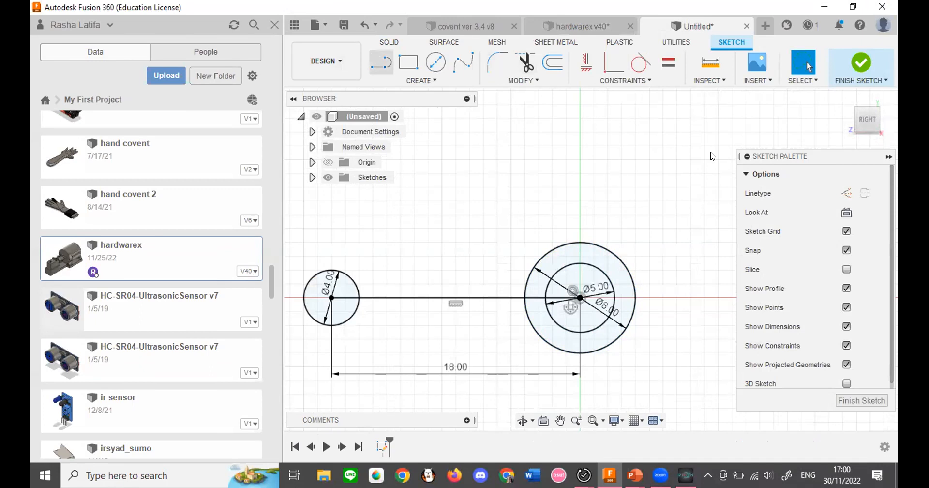
key("l")
left_click(580, 297)
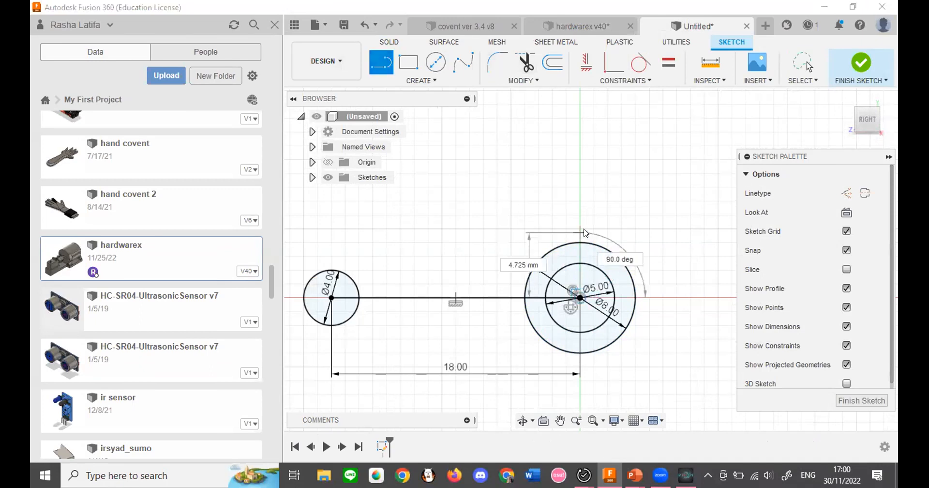
left_click(582, 187)
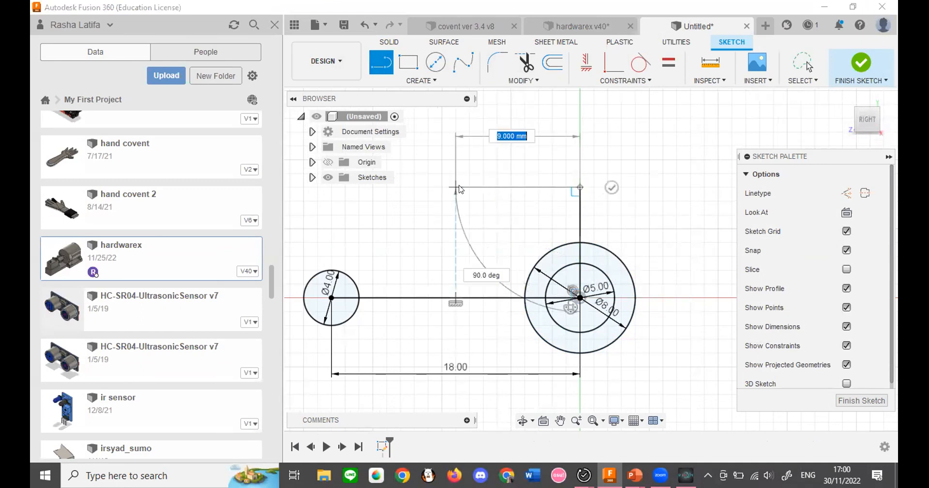
scroll(460, 189, "down", 2)
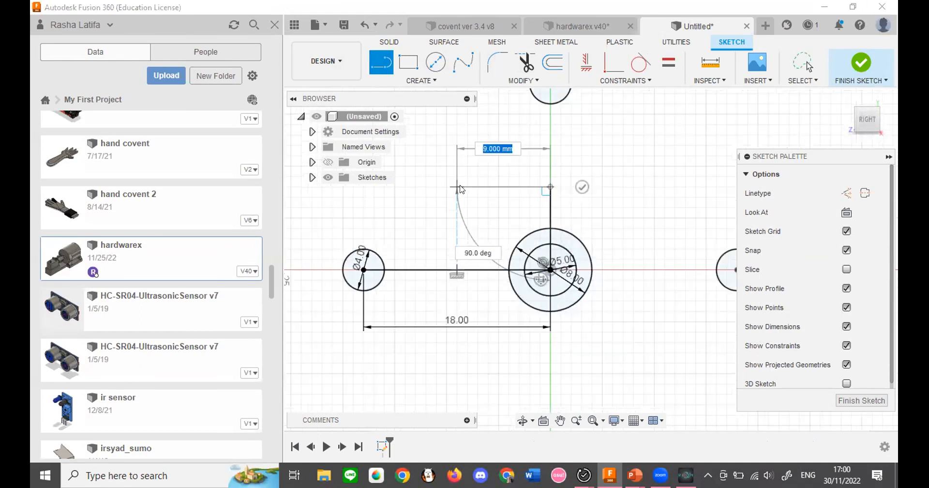
type("8")
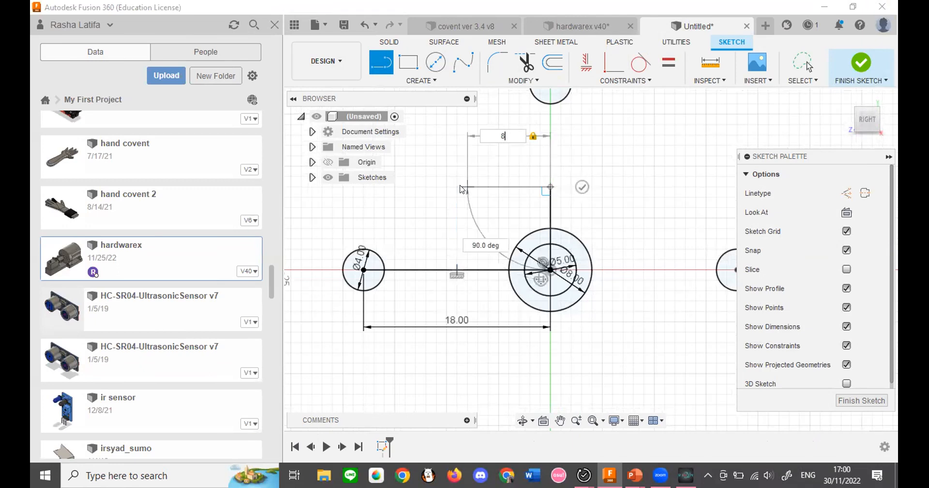
key("Return")
key("Escape")
scroll(593, 263, "down", 2)
scroll(503, 214, "up", 3)
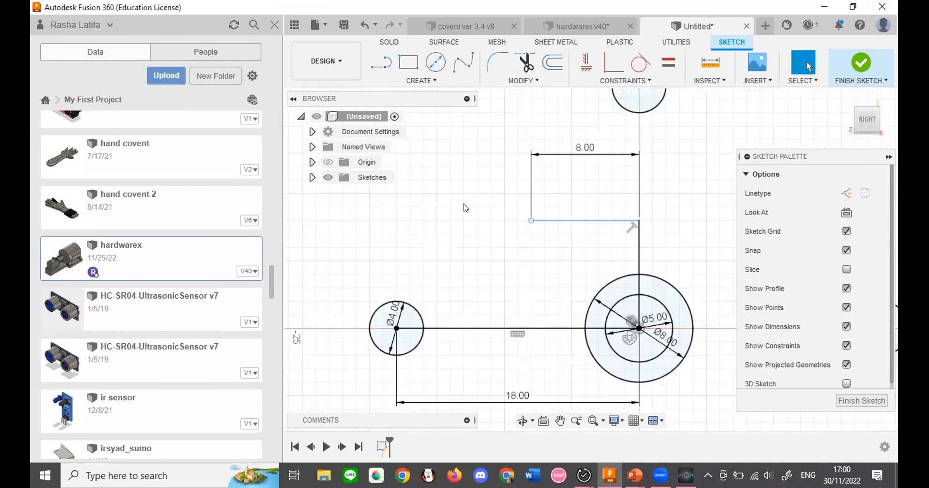
scroll(601, 244, "up", 3)
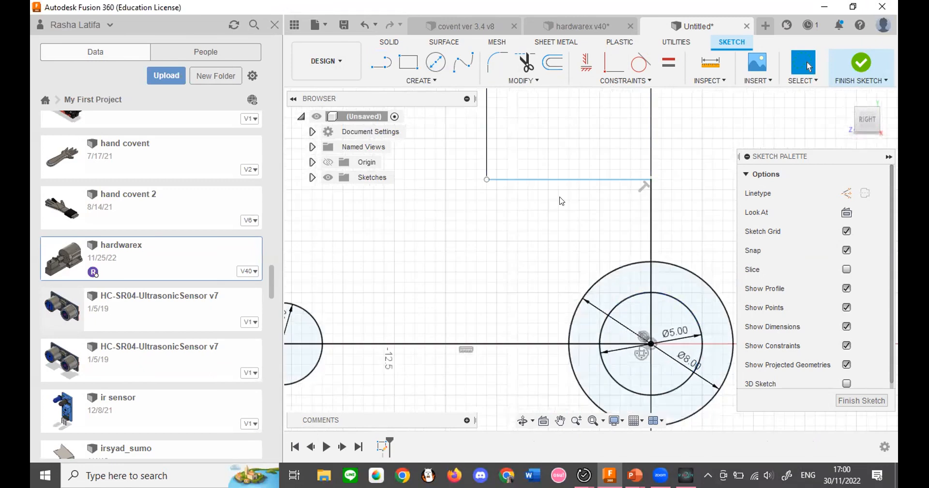
Undo the 8 mm horizontal line and the vertical line above the hub.
scroll(546, 183, "down", 1)
scroll(565, 253, "down", 1)
key("ctrl+z")
key("ctrl+z")
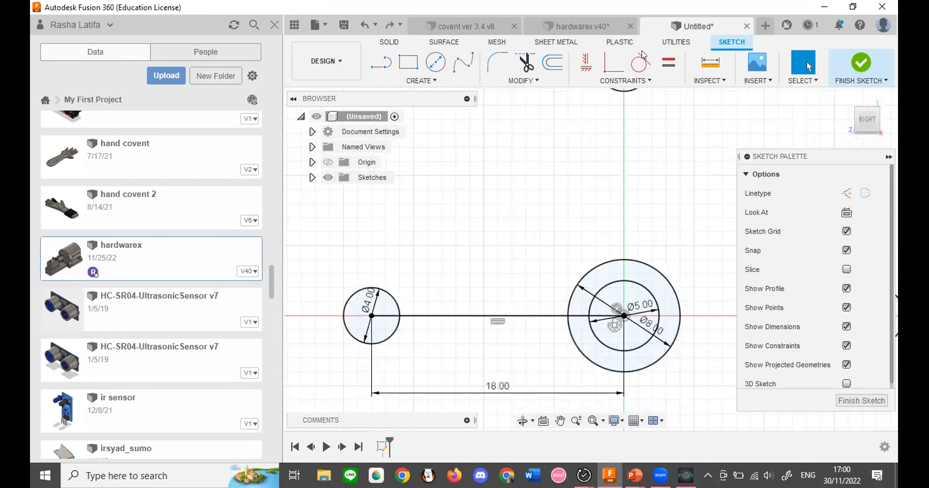
In the hardwarex document, look through the list of sketches and examine the overall shape of the four-armed horn.
left_click(583, 28)
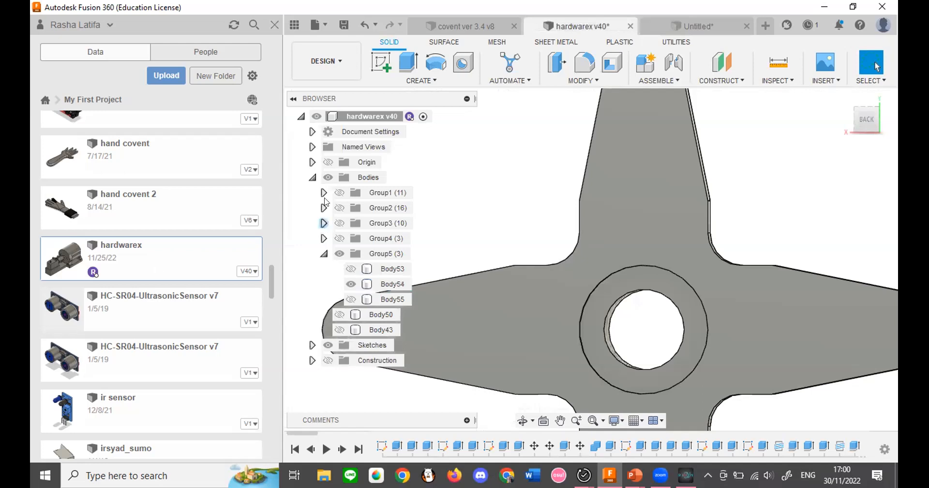
left_click(312, 345)
scroll(368, 333, "down", 7)
scroll(369, 333, "down", 2)
key("ctrl+z")
key("ctrl+y")
scroll(380, 302, "up", 6)
scroll(589, 278, "down", 4)
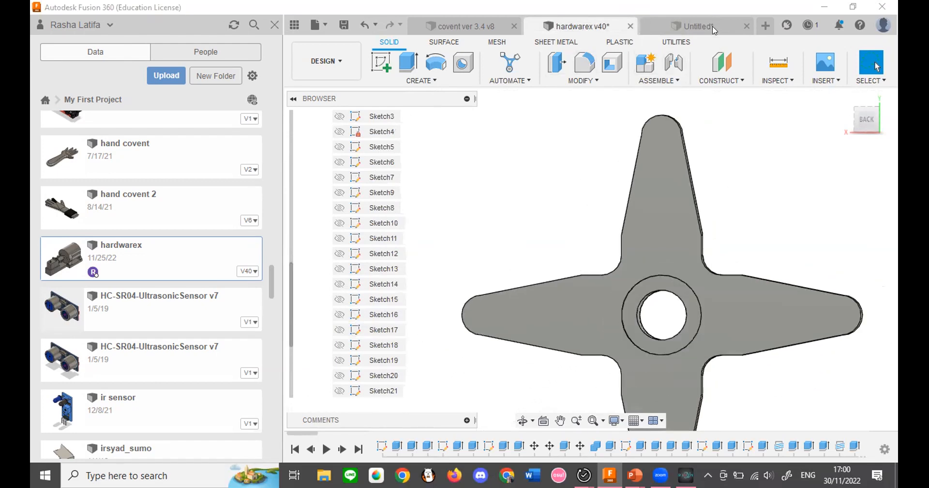
In the untitled sketch, draw a vertical line about 6 mm long straight up from the hub centre.
left_click(714, 29)
left_click(390, 64)
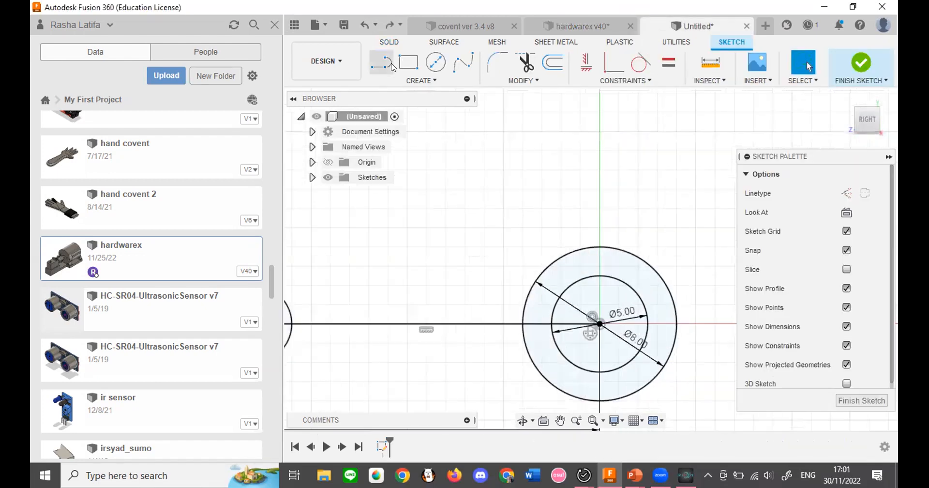
left_click(600, 324)
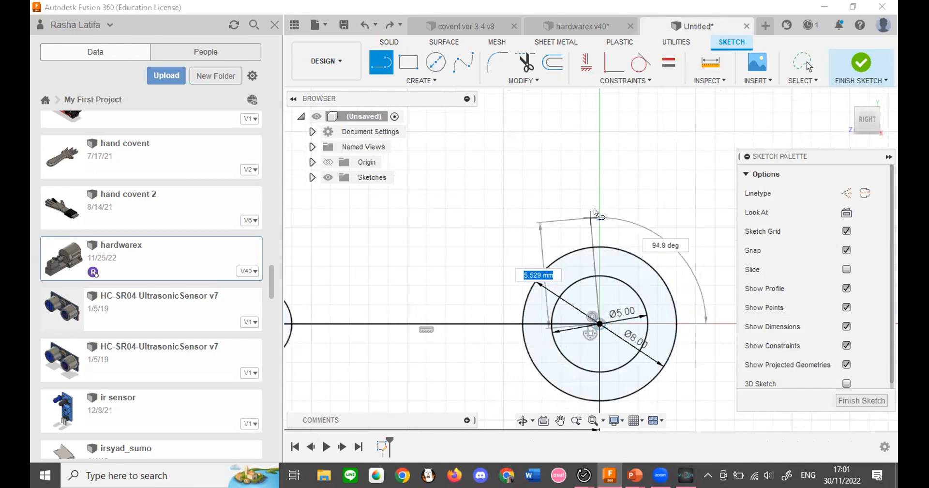
left_click(594, 209)
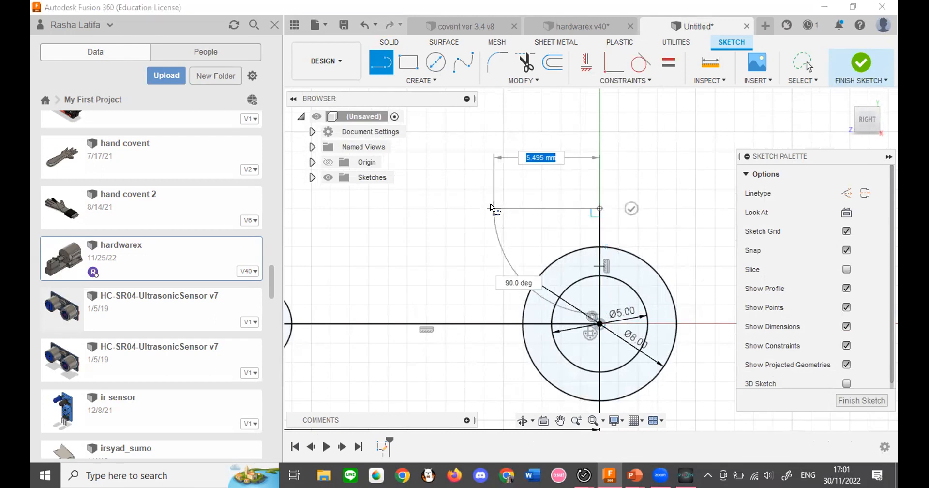
type("6")
key("Return")
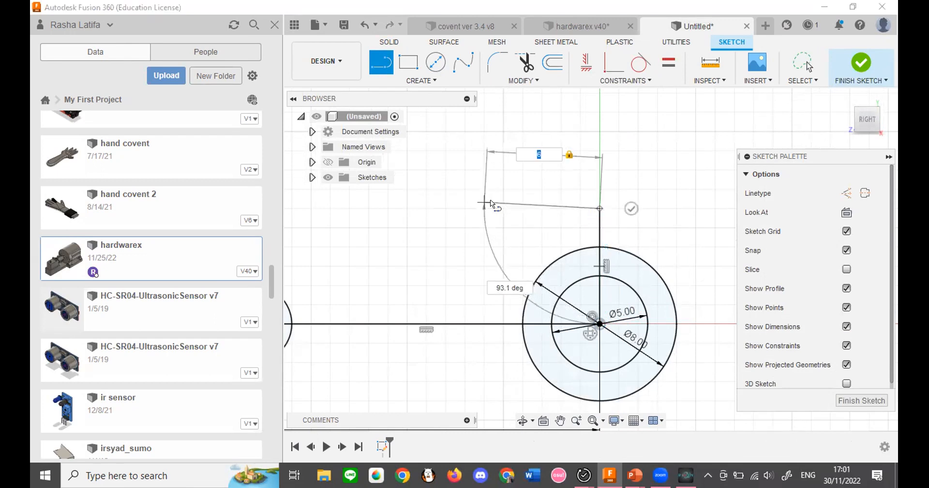
key("Escape")
key("ctrl+z")
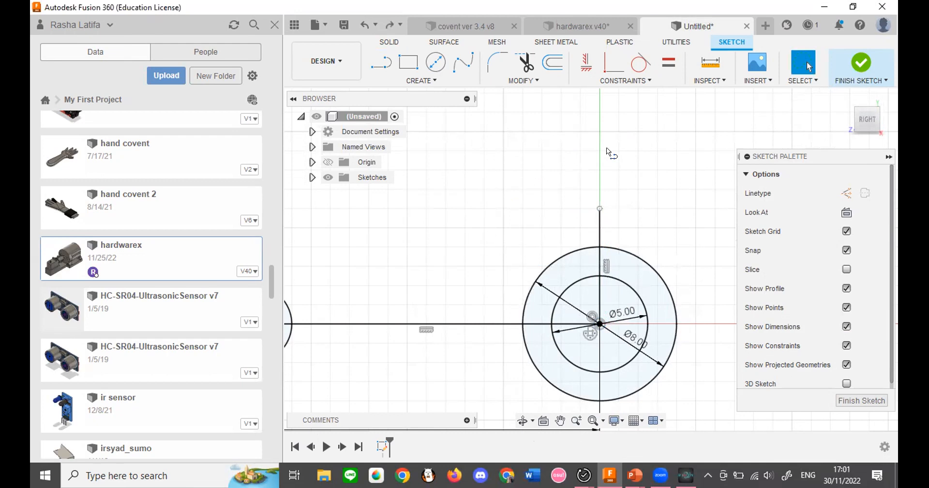
Draw a 6 mm horizontal line leftward from the upper end of the vertical line.
key("l")
left_click(600, 208)
type("6")
key("Return")
key("Escape")
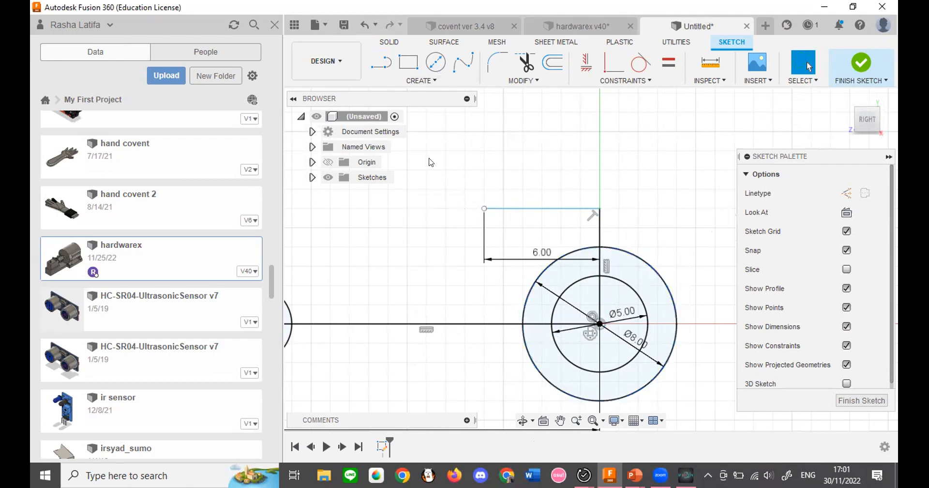
Draw a 4 mm diameter circle centred on the free end of the 6 mm horizontal line.
key("c")
left_click(483, 208)
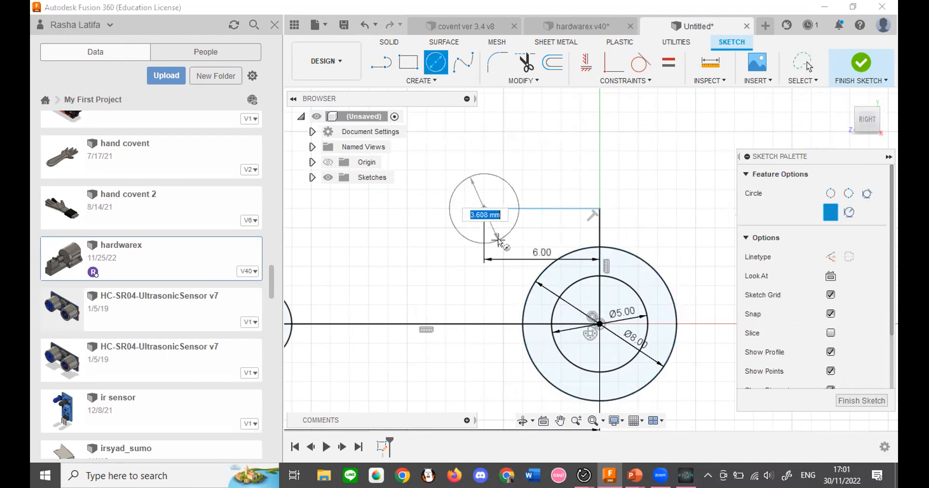
type("4")
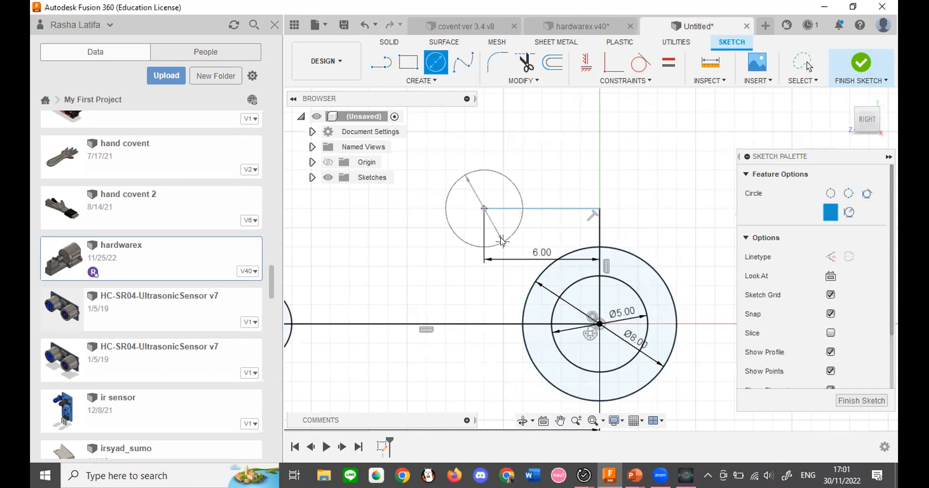
key("Return")
key("Escape")
Create a full circular pattern of the new 4 mm corner circle around the hub centre with a quantity of 4.
scroll(501, 303, "down", 2)
scroll(504, 203, "down", 4)
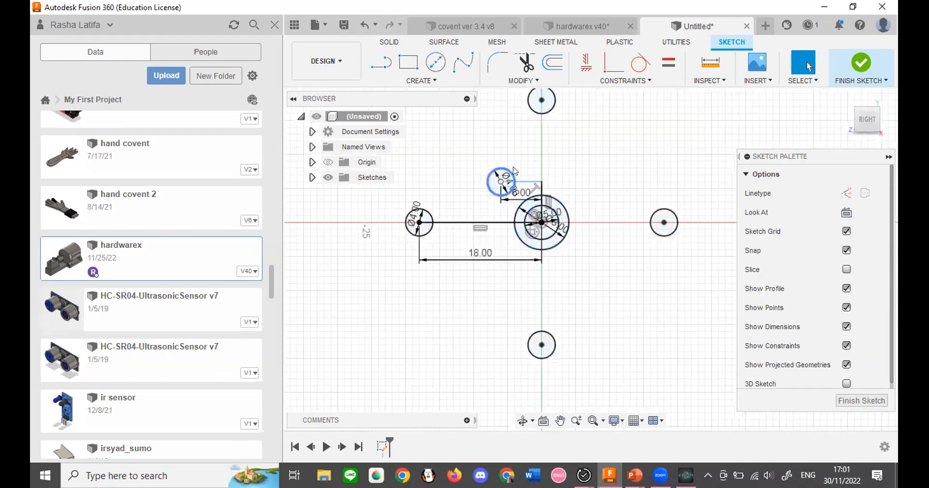
scroll(504, 170, "up", 3)
left_click(508, 173)
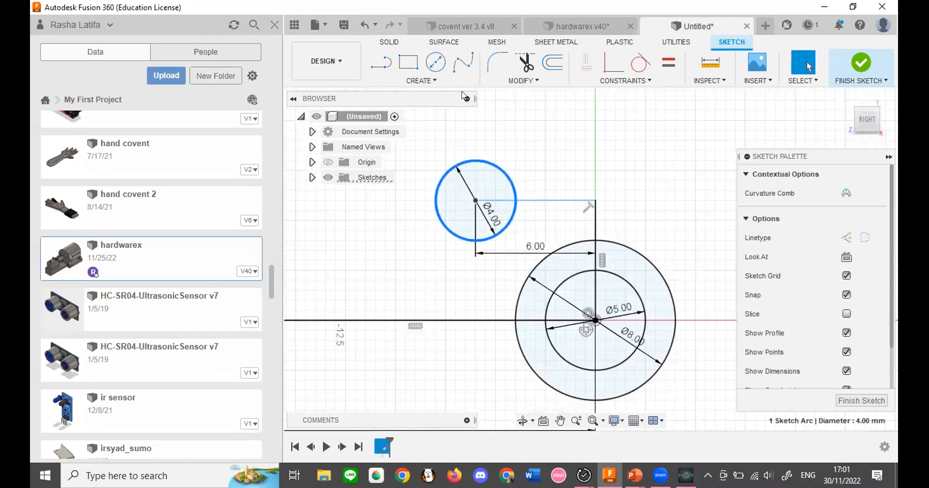
left_click(420, 80)
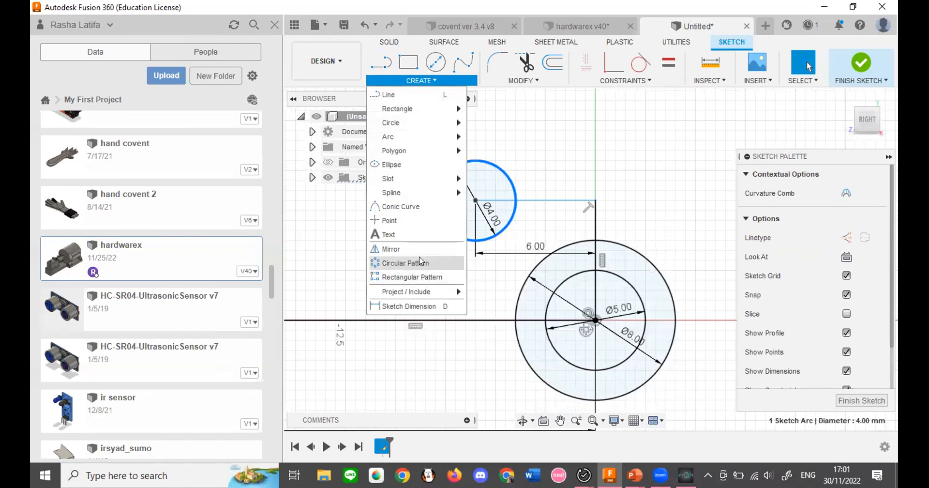
left_click(404, 262)
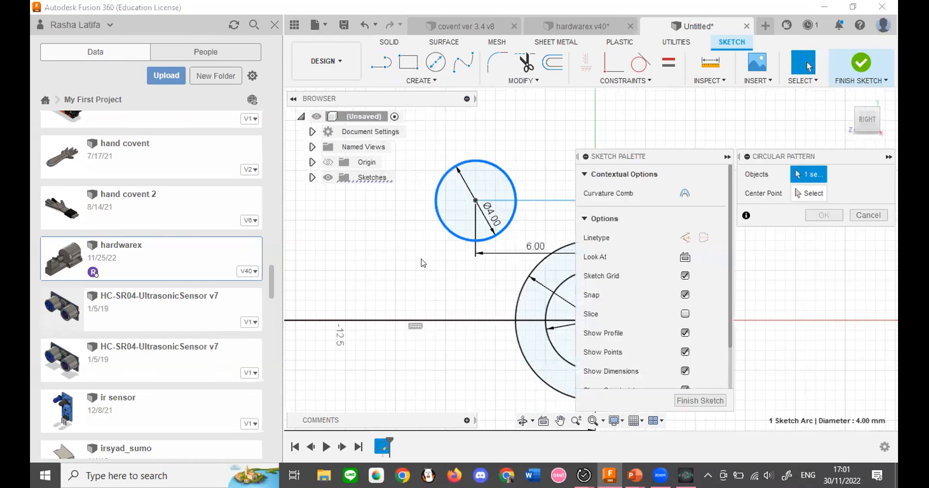
scroll(412, 261, "down", 2)
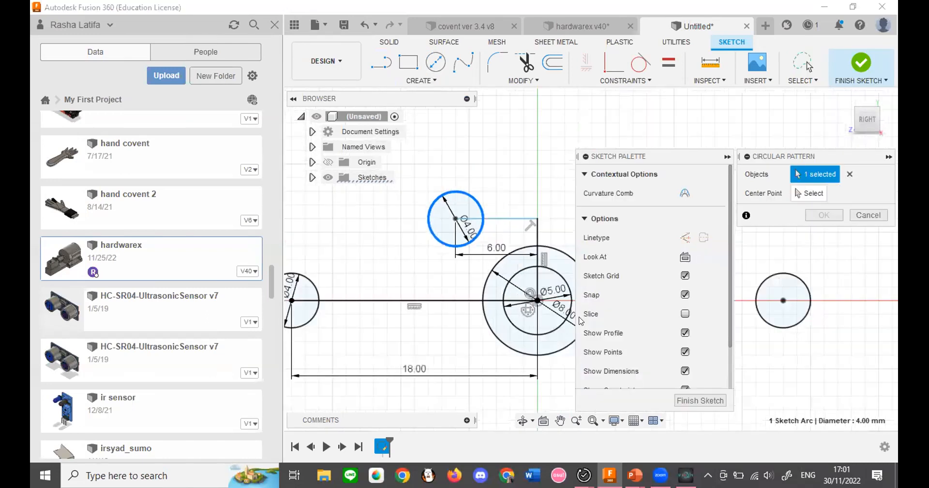
left_click(809, 193)
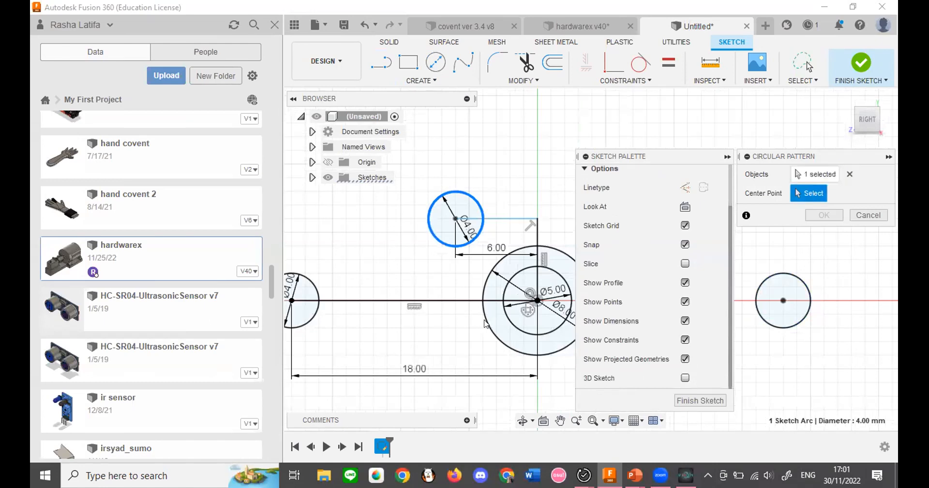
scroll(485, 323, "up", 2)
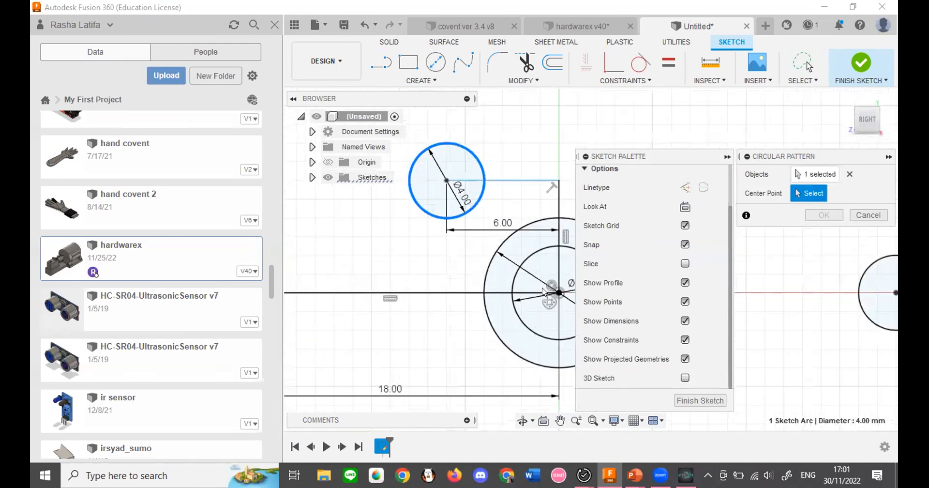
left_click(567, 289)
scroll(358, 263, "down", 5)
type("4")
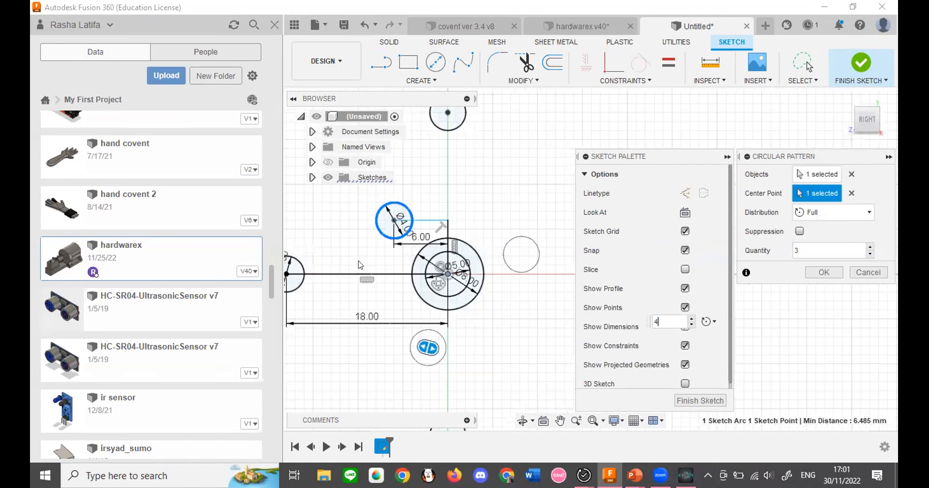
key("Return")
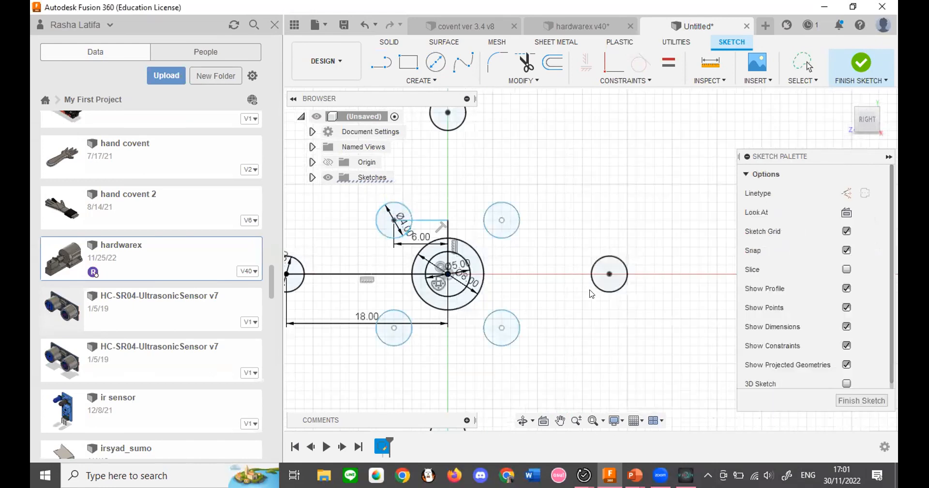
Compare with the hardwarex document, check the length of the straight edge beside the upper-left corner fillet, and return to the untitled sketch.
scroll(460, 284, "down", 3)
scroll(462, 288, "up", 4)
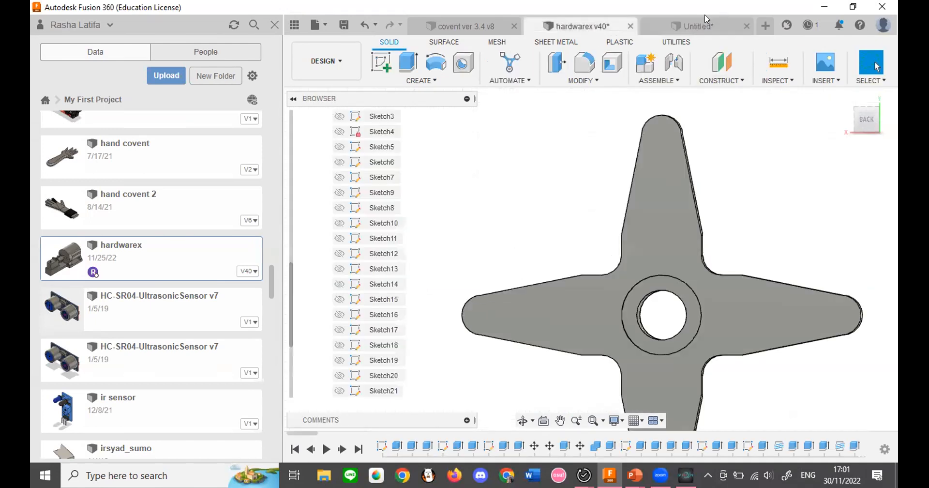
left_click(698, 25)
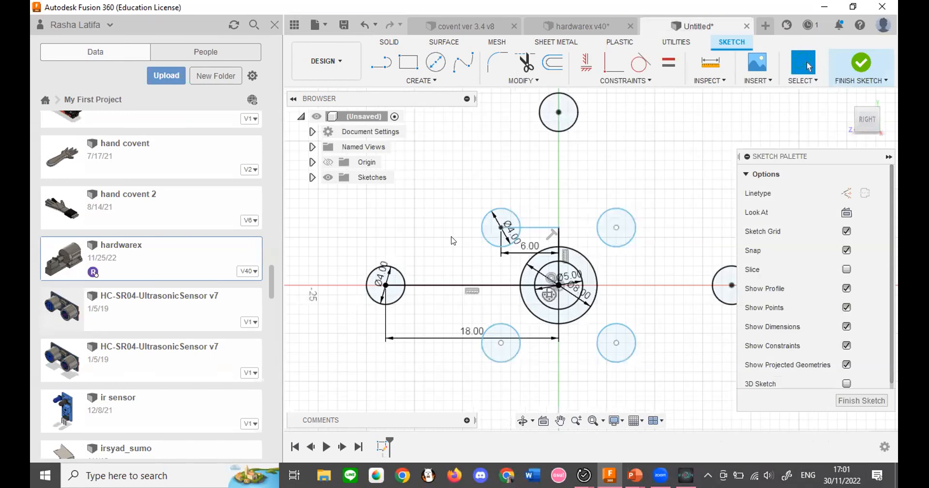
scroll(452, 240, "up", 3)
left_click(388, 59)
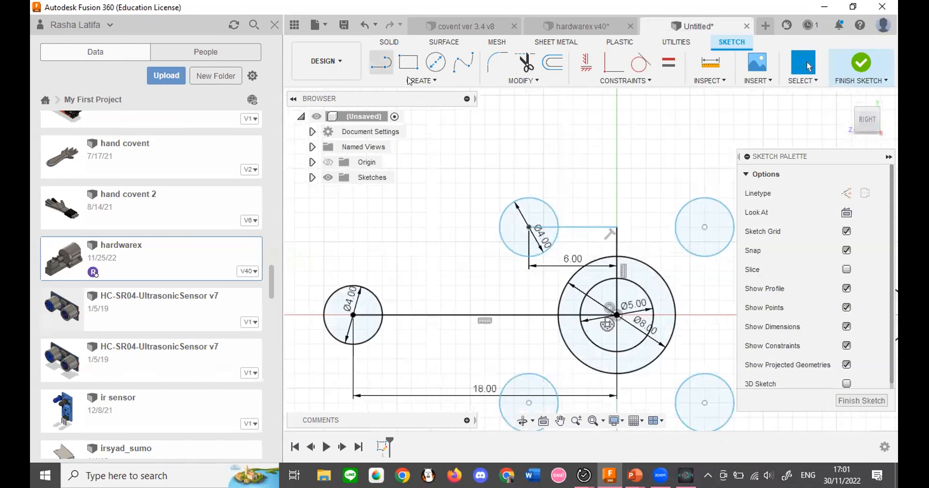
left_click(575, 25)
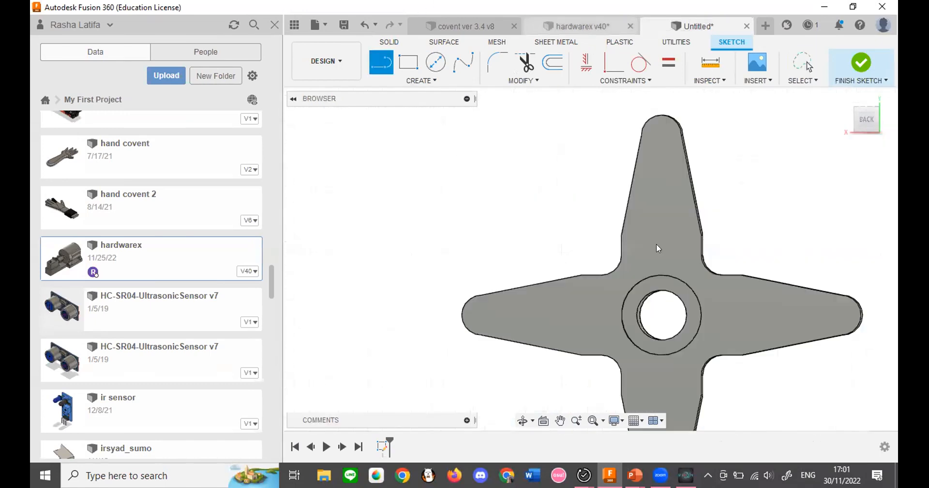
scroll(615, 271, "up", 5)
left_click(515, 279)
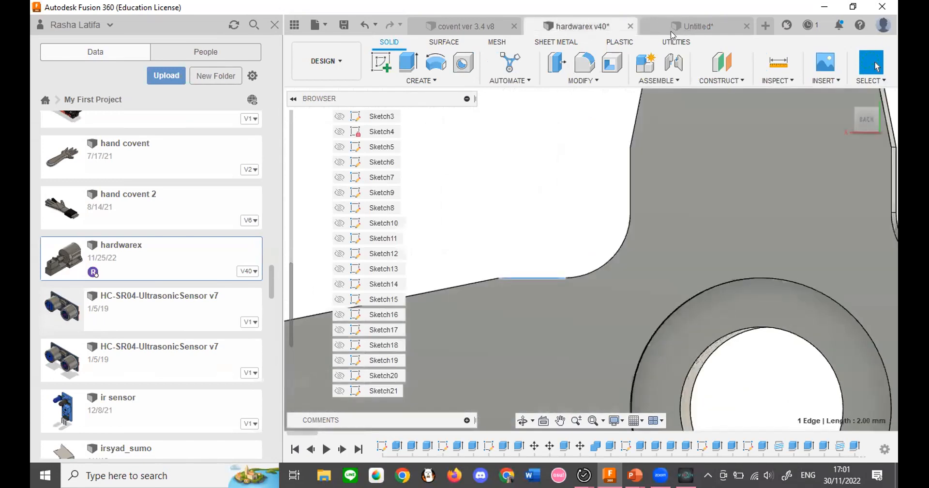
left_click(678, 27)
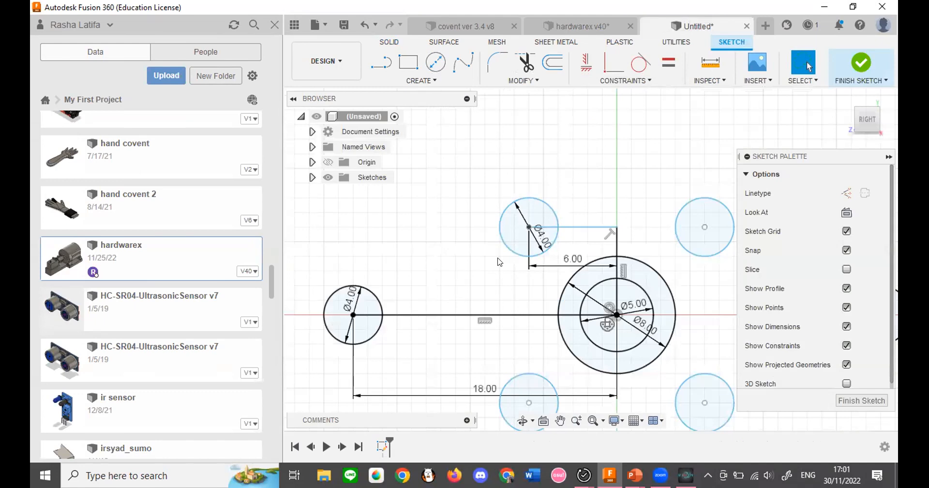
scroll(500, 262, "up", 3)
scroll(506, 266, "down", 5)
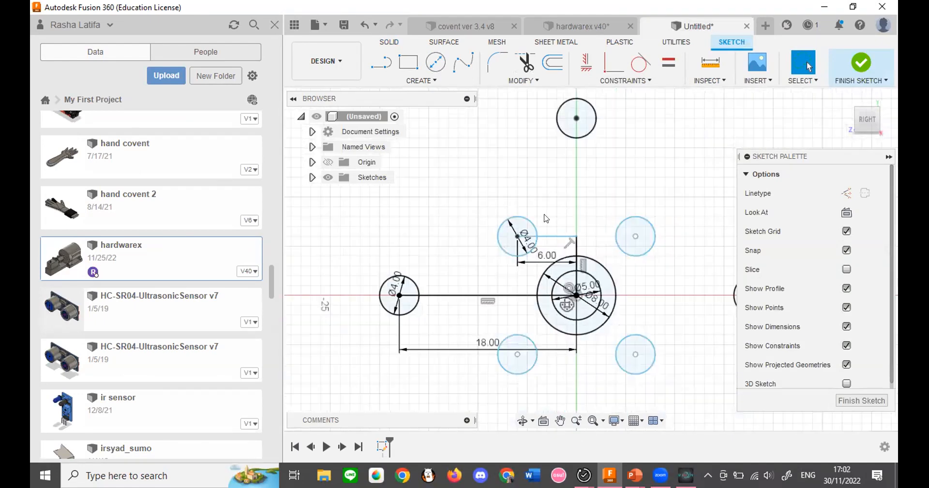
scroll(532, 213, "down", 2)
scroll(513, 208, "up", 5)
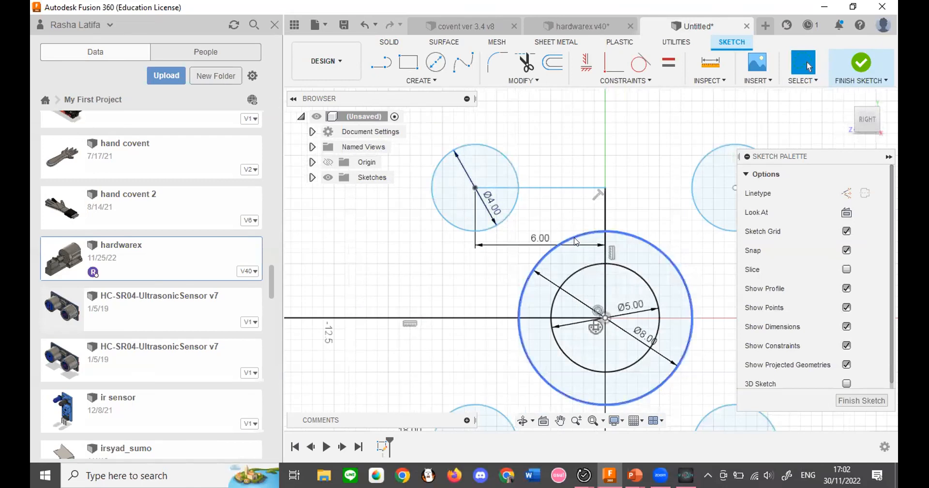
scroll(605, 275, "down", 3)
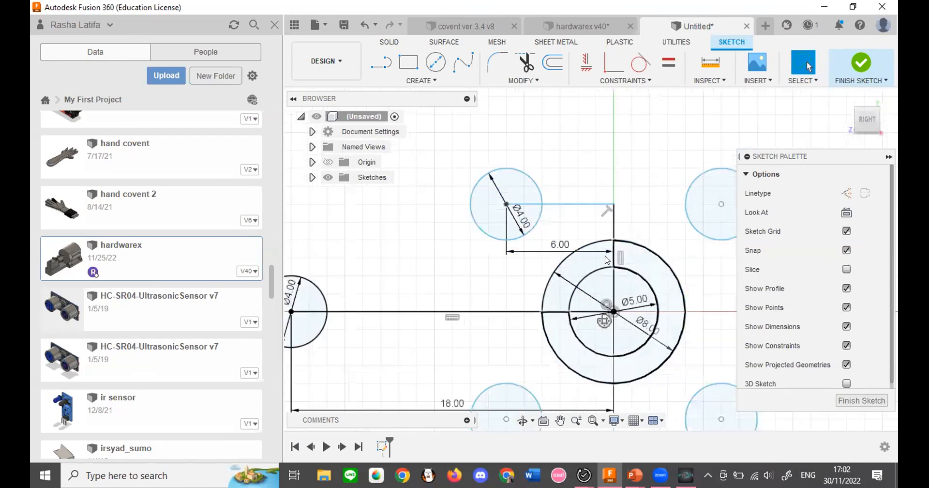
scroll(564, 285, "down", 1)
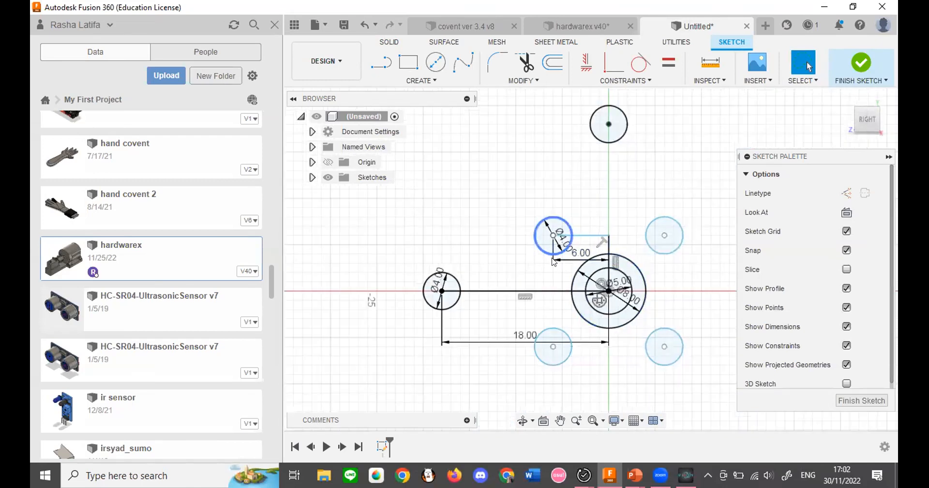
scroll(454, 191, "down", 2)
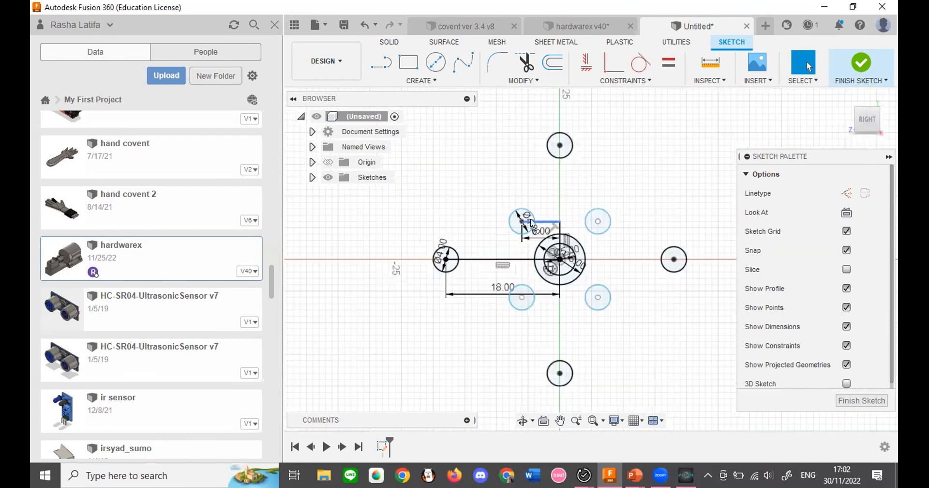
scroll(520, 222, "up", 6)
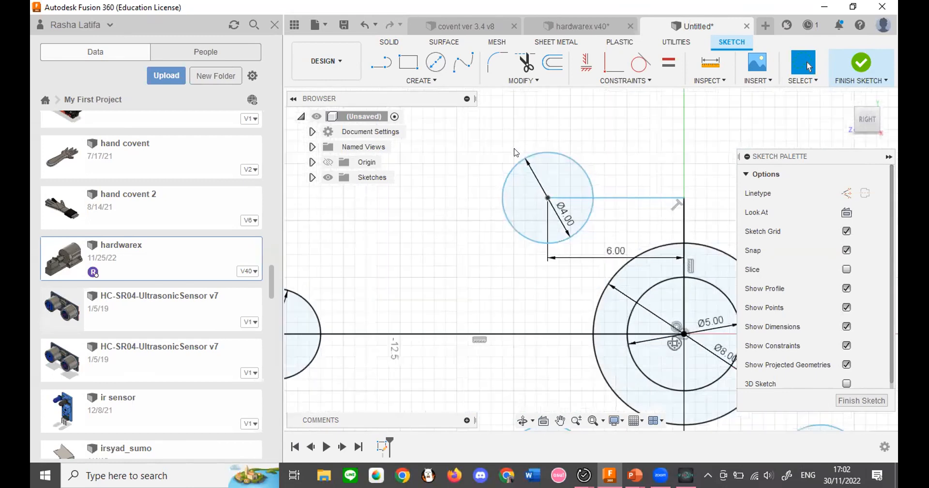
scroll(515, 152, "up", 2)
key("l")
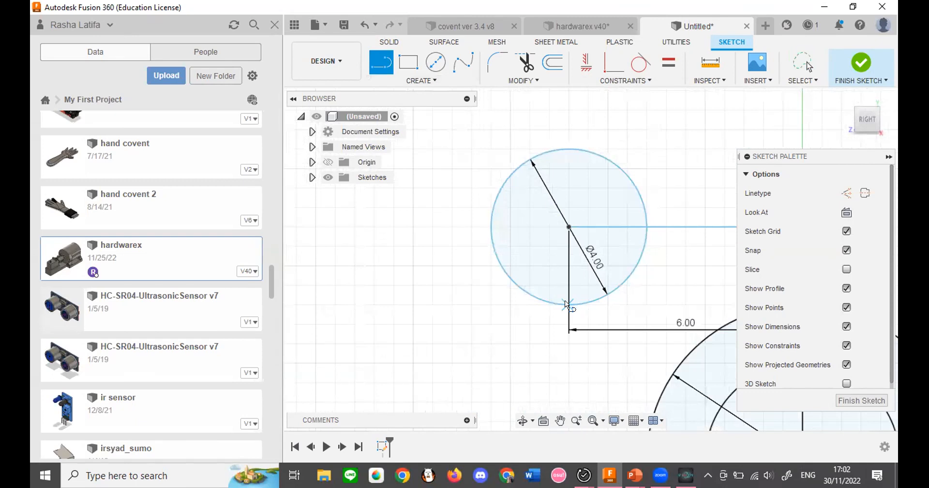
scroll(564, 300, "up", 3)
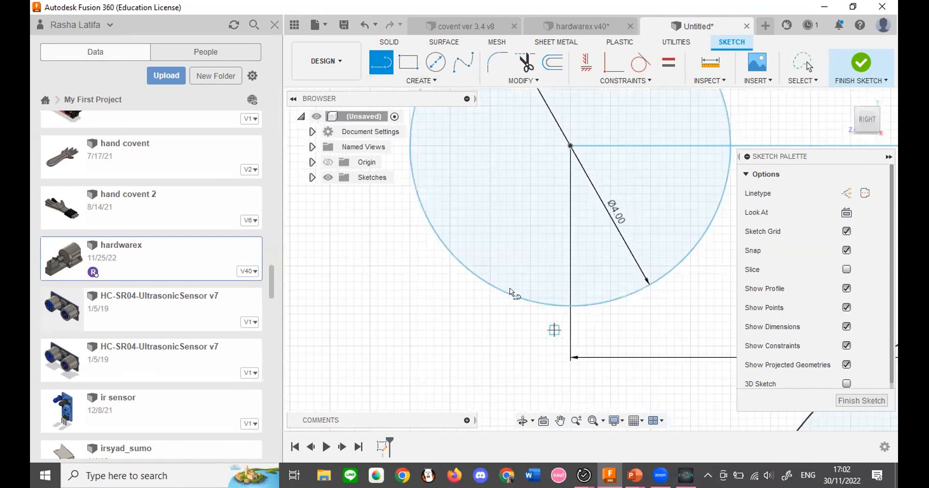
left_click(370, 306)
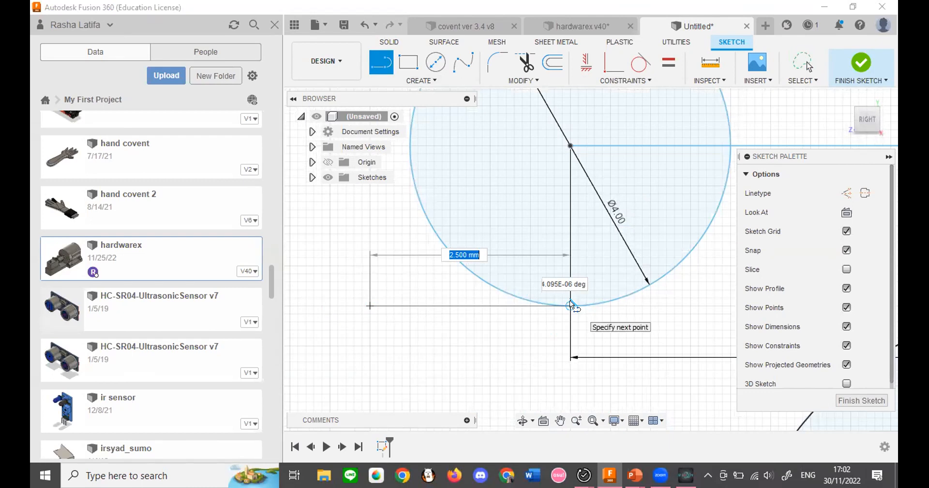
key("Escape")
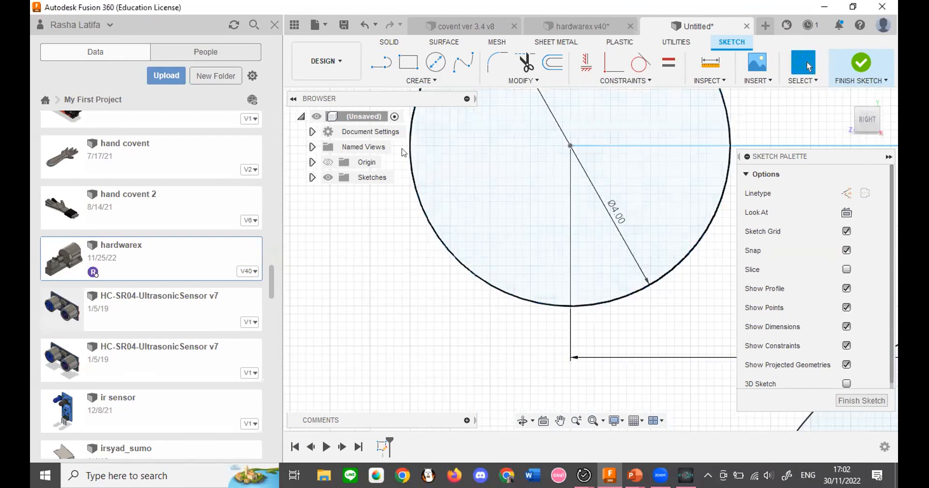
Draw a horizontal line about 2 mm long, level with the upper-left circle's left edge, ending tangent at the circle's lowest point.
key("l")
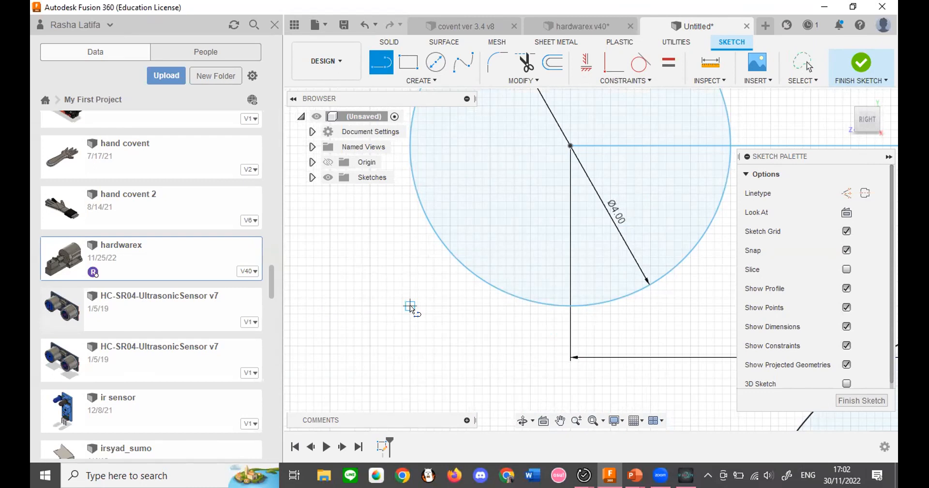
left_click(410, 306)
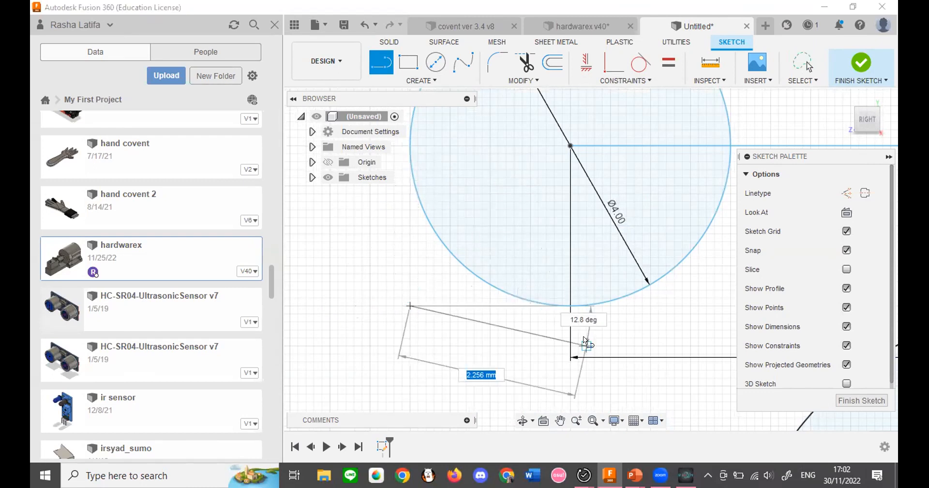
double_click(570, 305)
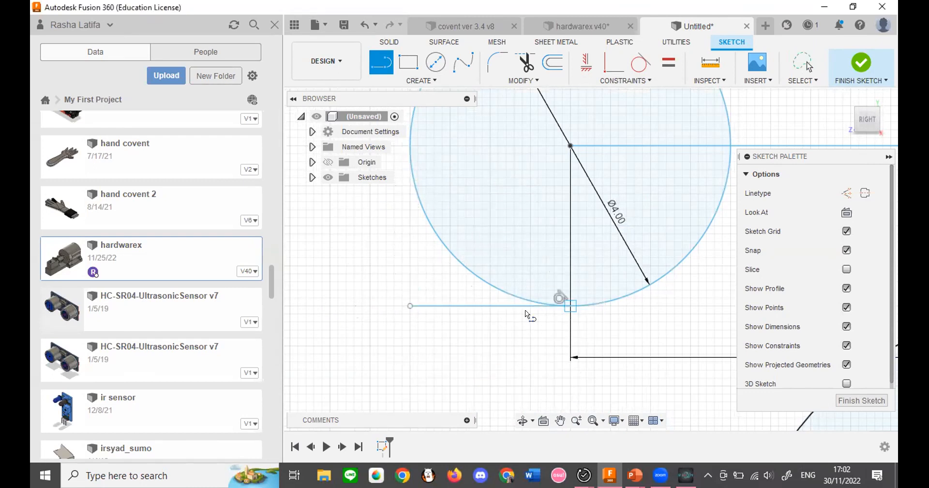
Draw a vertical line about 2 mm long from level with the upper-left circle's top down to a tangent point on its right side.
scroll(503, 236, "down", 8)
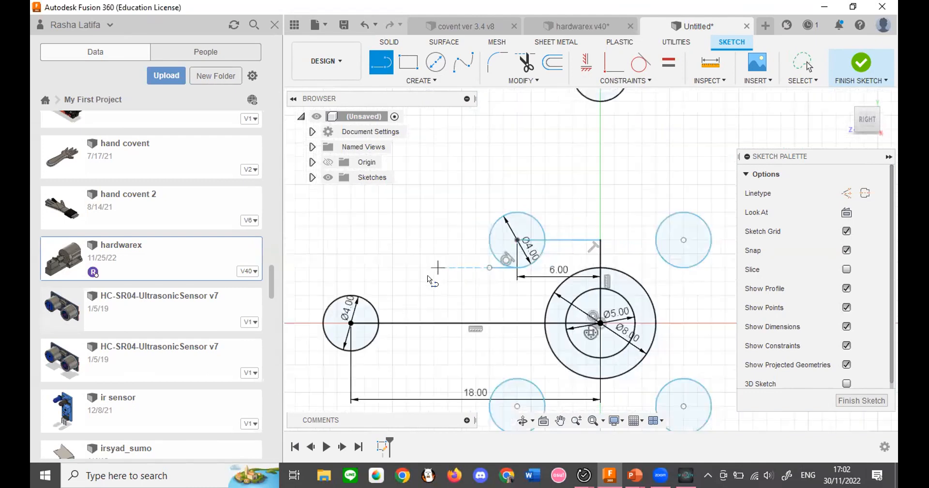
scroll(545, 218, "up", 3)
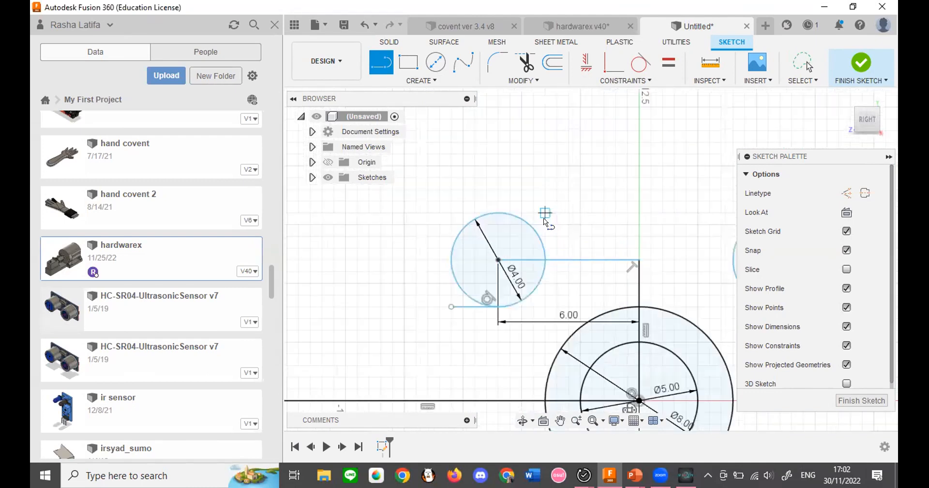
scroll(544, 220, "up", 1)
scroll(545, 182, "up", 1)
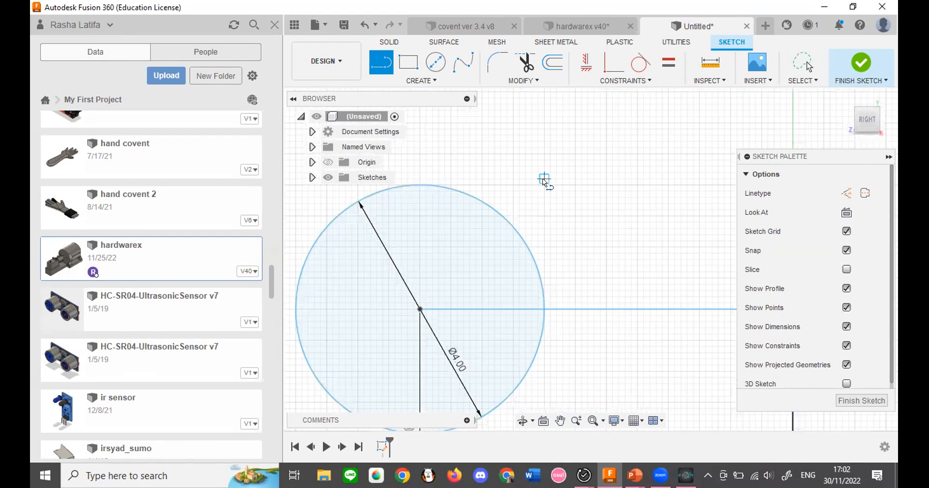
left_click(545, 184)
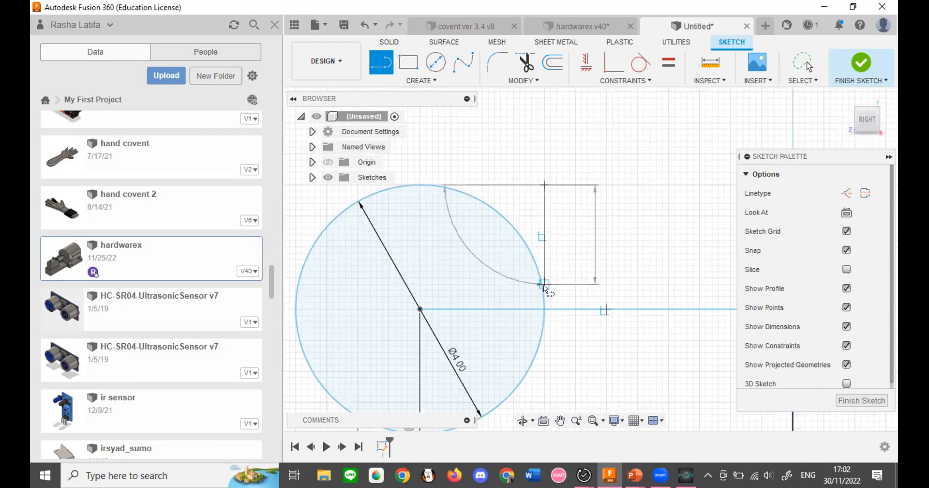
left_click(541, 309)
scroll(624, 179, "down", 5)
scroll(632, 180, "up", 2)
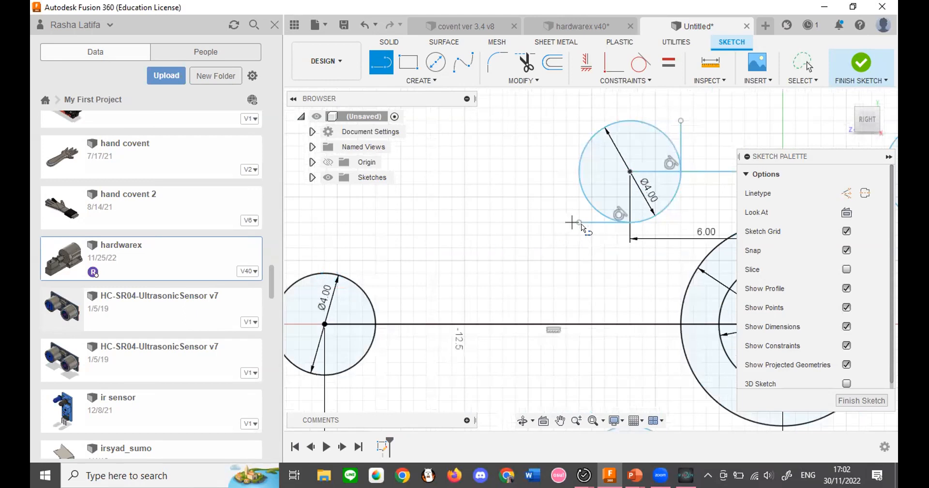
left_click(579, 222)
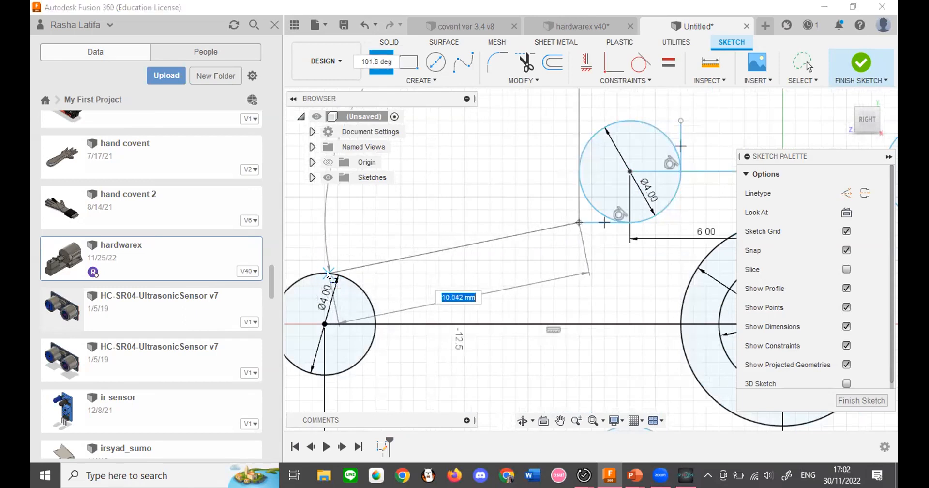
scroll(429, 250, "down", 3)
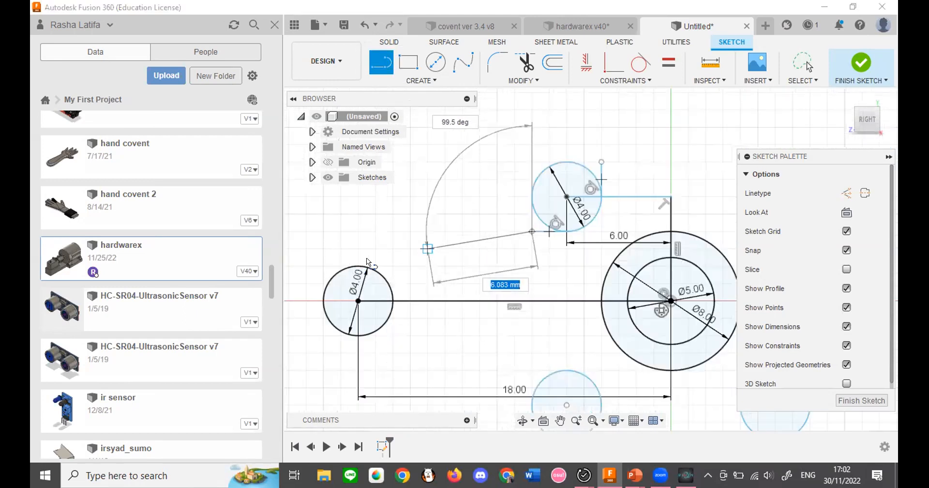
scroll(357, 267, "up", 5)
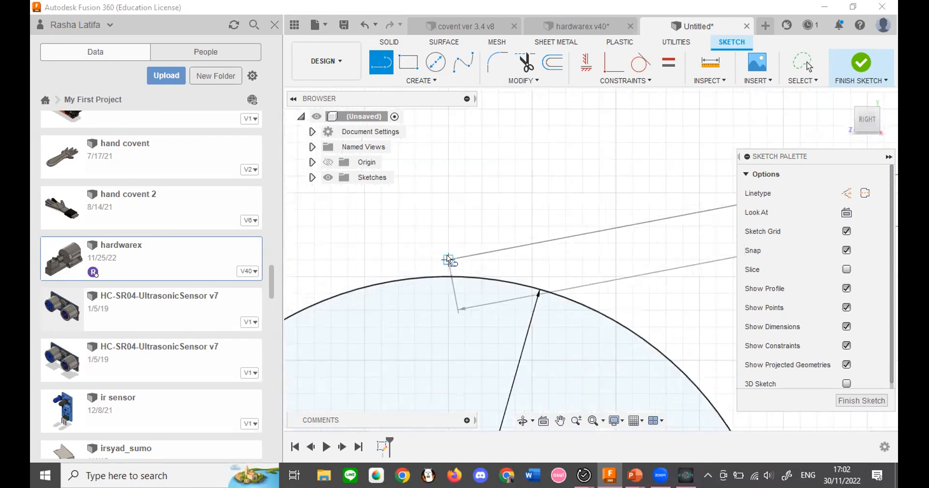
scroll(435, 270, "down", 1)
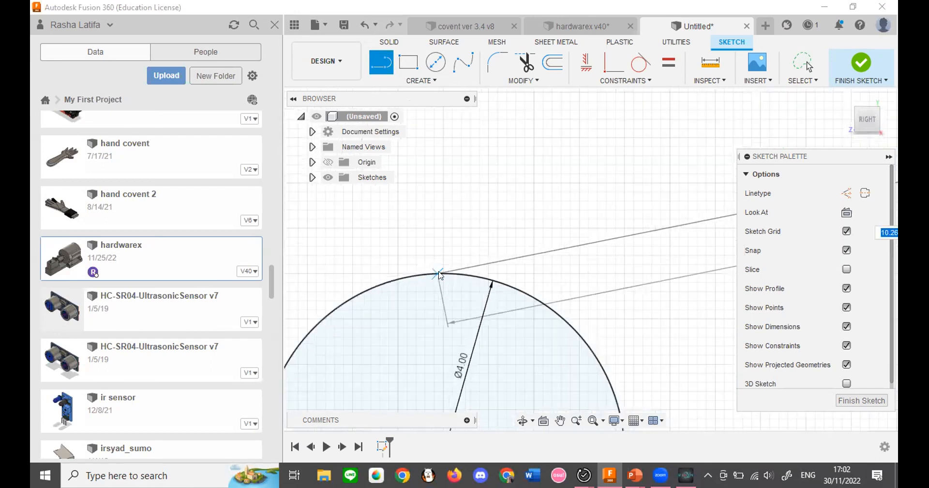
key("Escape")
scroll(404, 280, "down", 2)
scroll(407, 272, "down", 2)
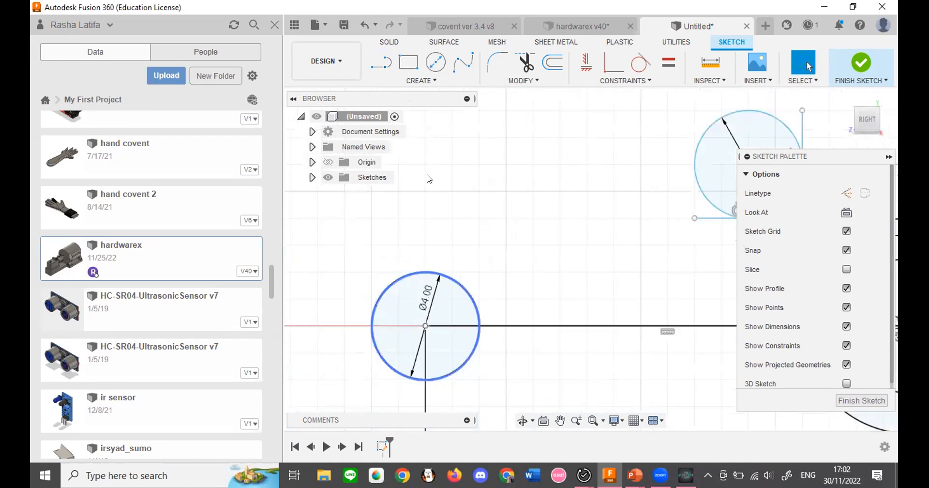
Draw a vertical line from the centre of the left arm's 4 mm end circle up to its topmost point.
scroll(423, 241, "up", 2)
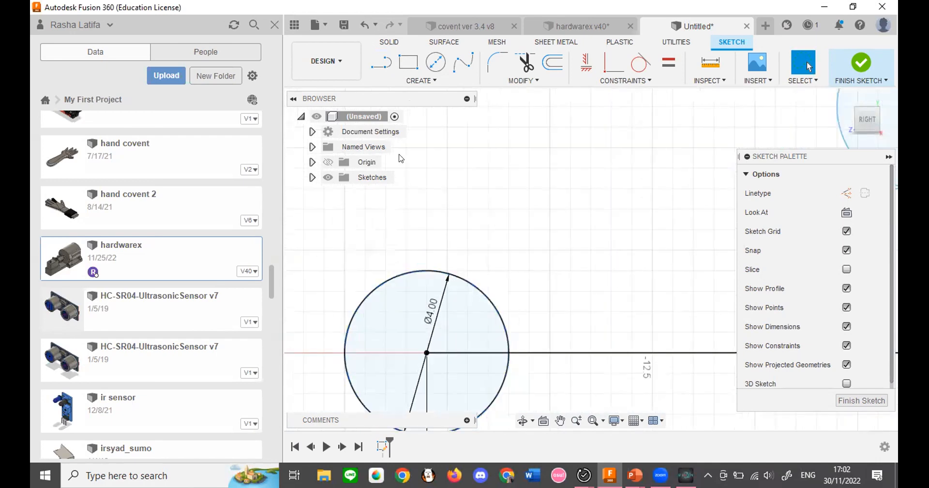
scroll(400, 157, "up", 2)
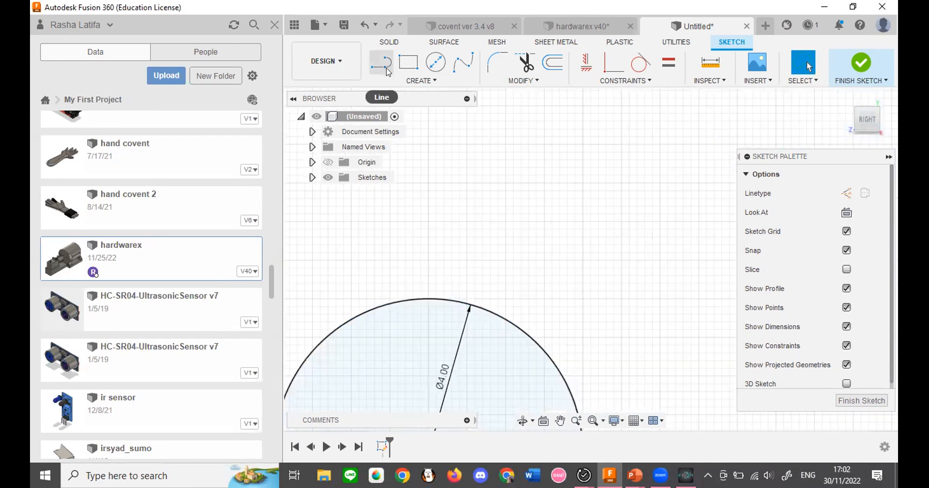
key("l")
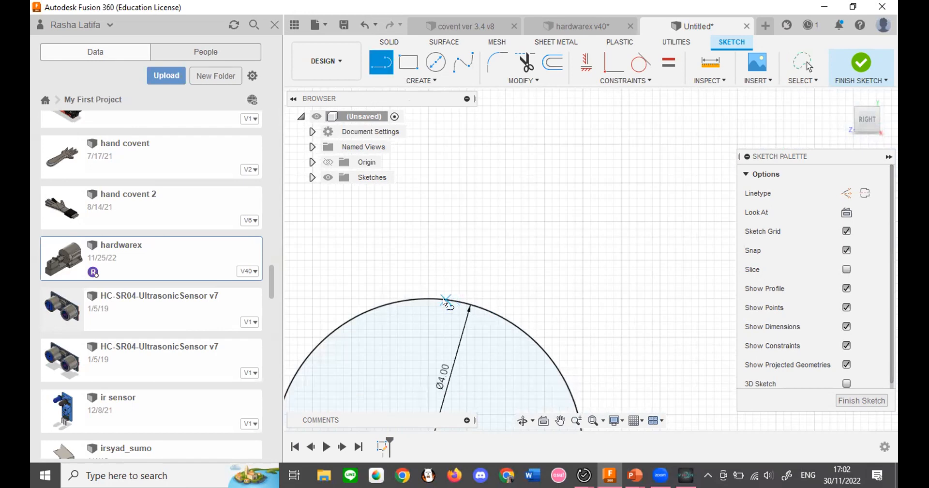
scroll(424, 288, "up", 1)
scroll(415, 334, "down", 2)
scroll(421, 391, "down", 1)
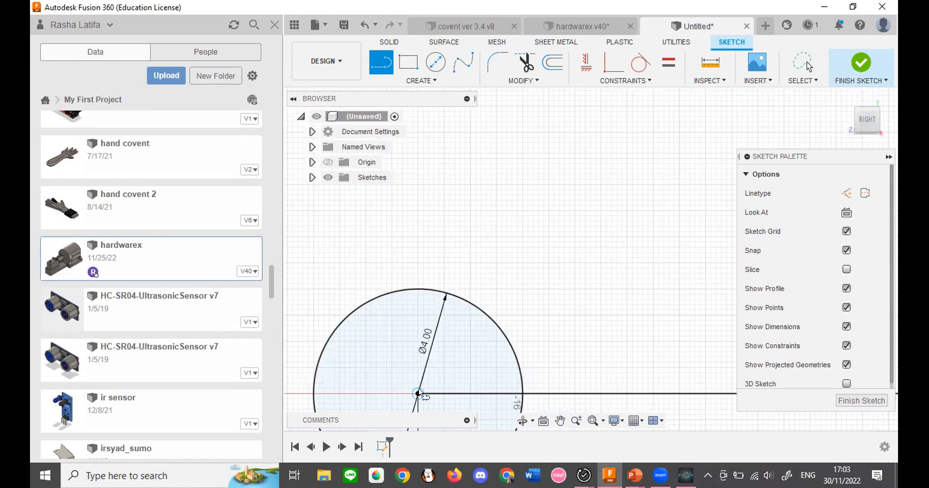
left_click(417, 289)
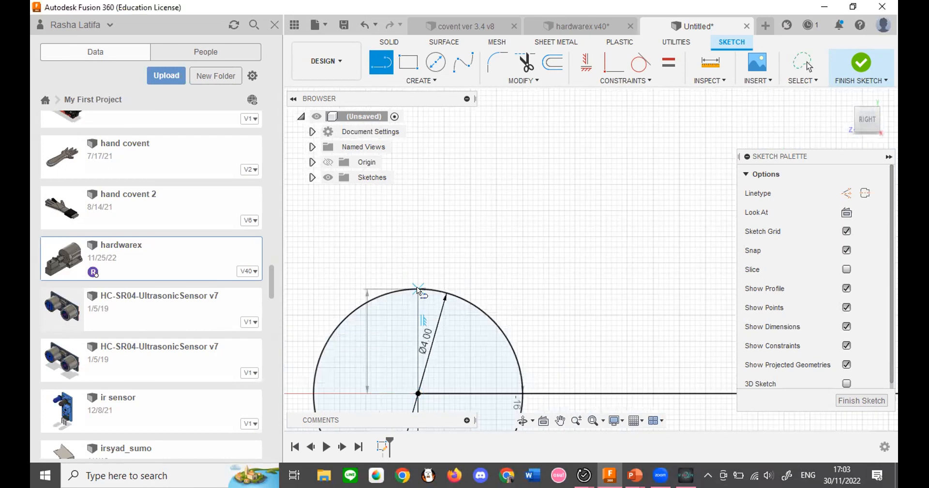
scroll(417, 270, "up", 3)
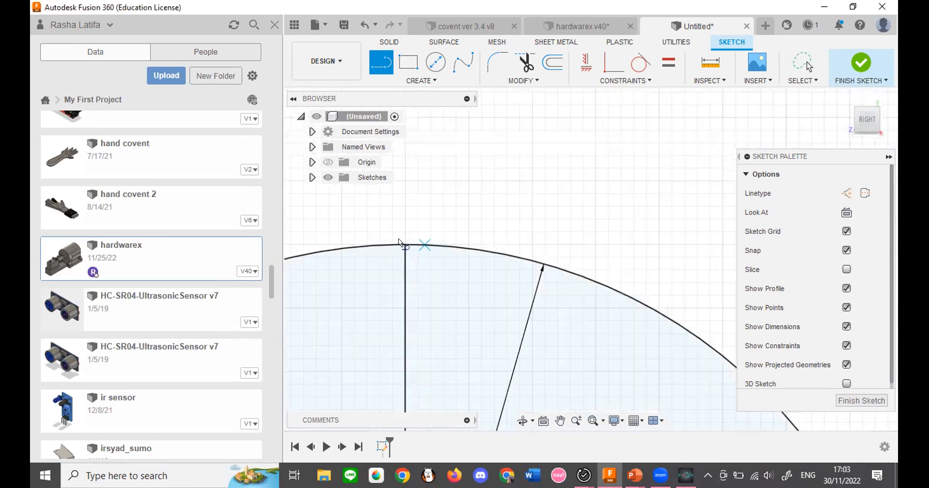
Draw a sloped line from the free end of the short horizontal tangent line to the top of the left arm's end circle.
scroll(387, 300, "down", 4)
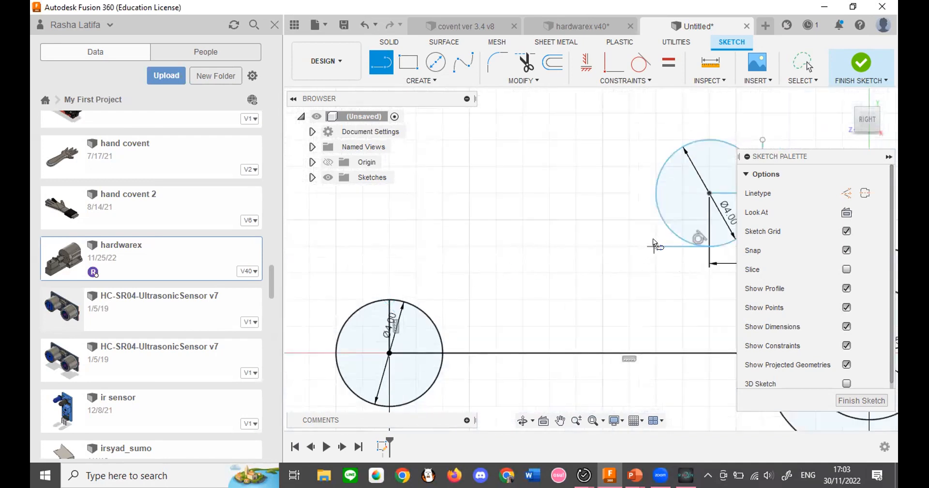
left_click(657, 246)
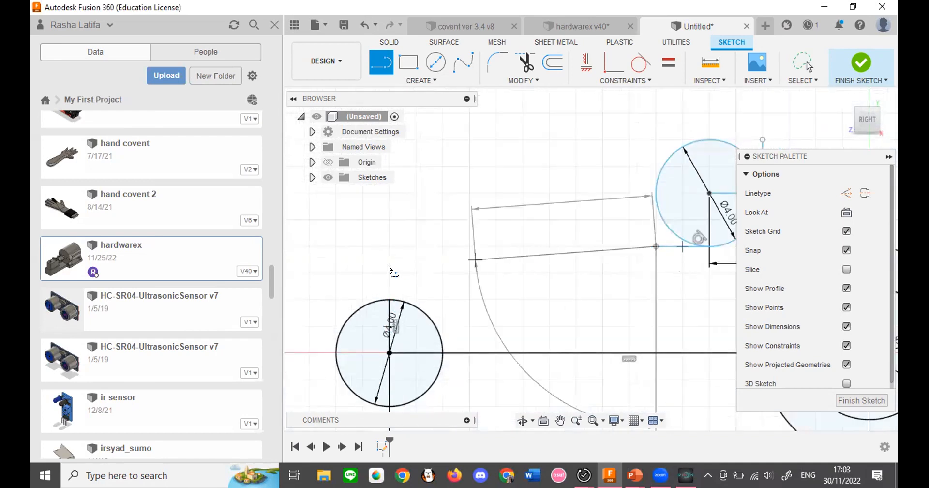
left_click(389, 300)
Mirror the left arm's sloped line and short horizontal tangent line about the arm's horizontal centre line.
scroll(397, 309, "down", 5)
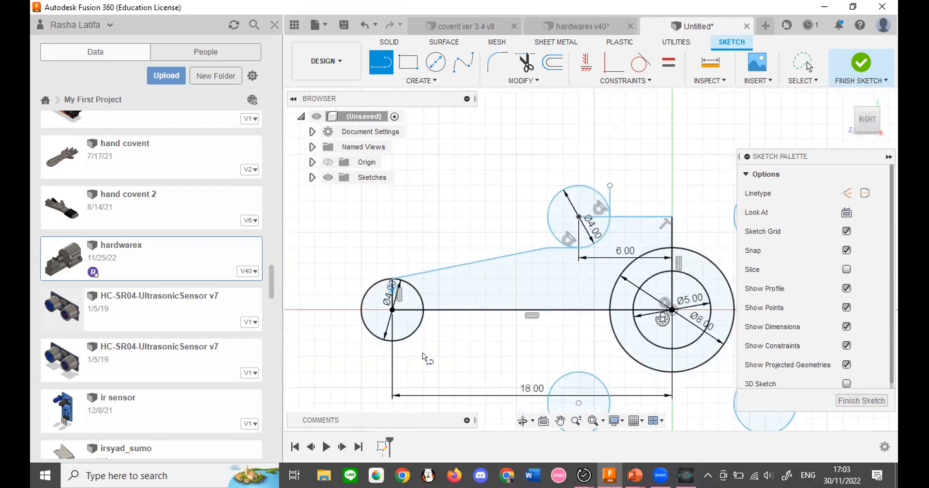
scroll(419, 330, "up", 3)
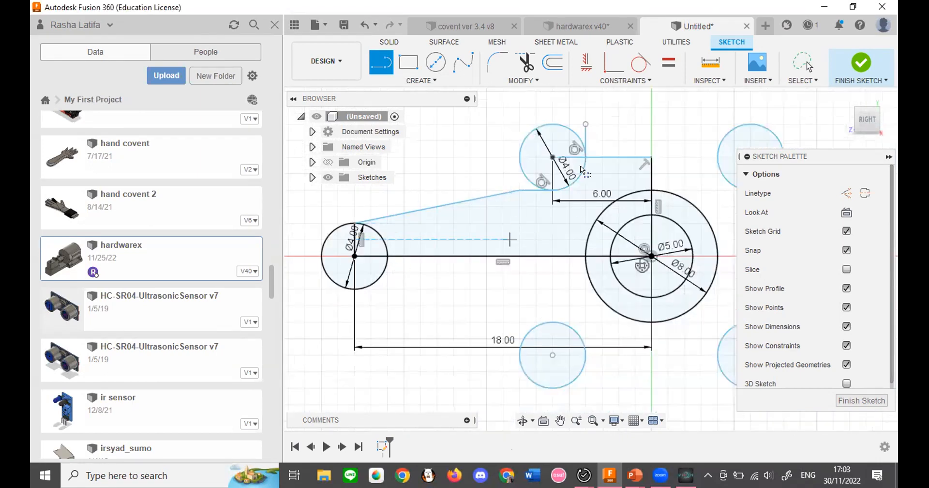
left_click(422, 81)
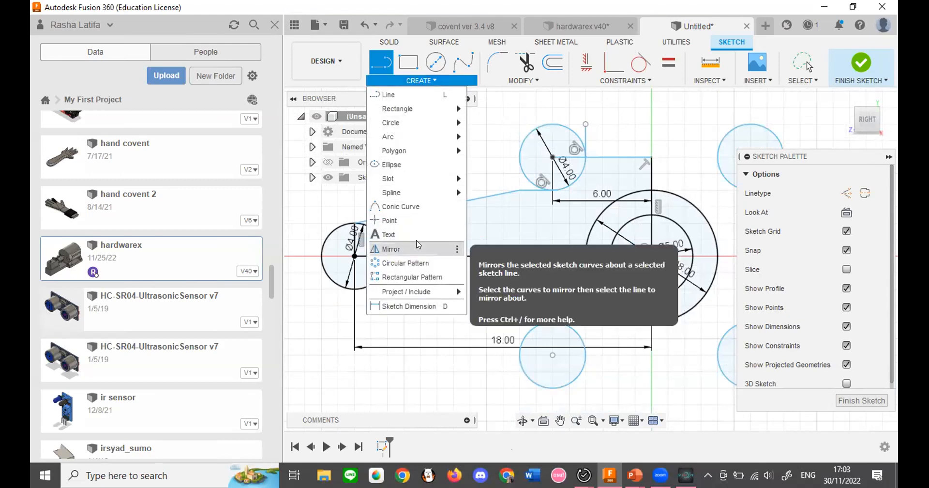
left_click(448, 245)
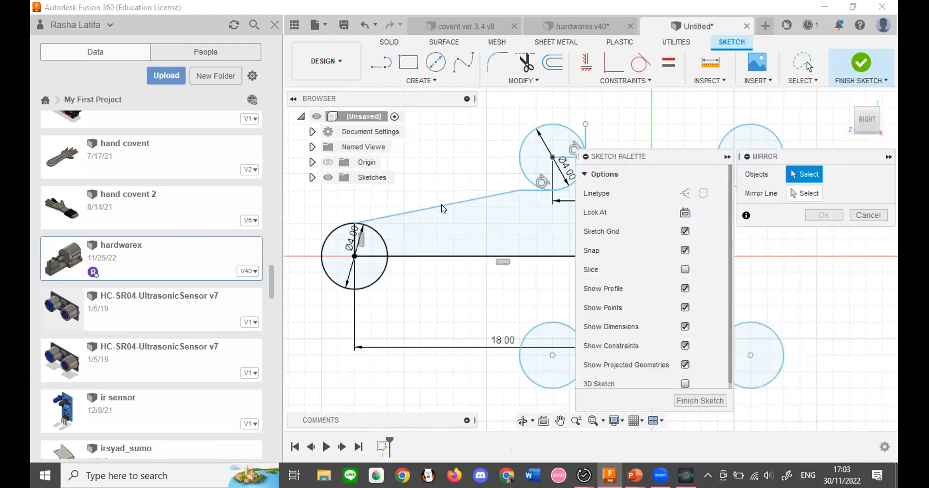
scroll(383, 218, "up", 5)
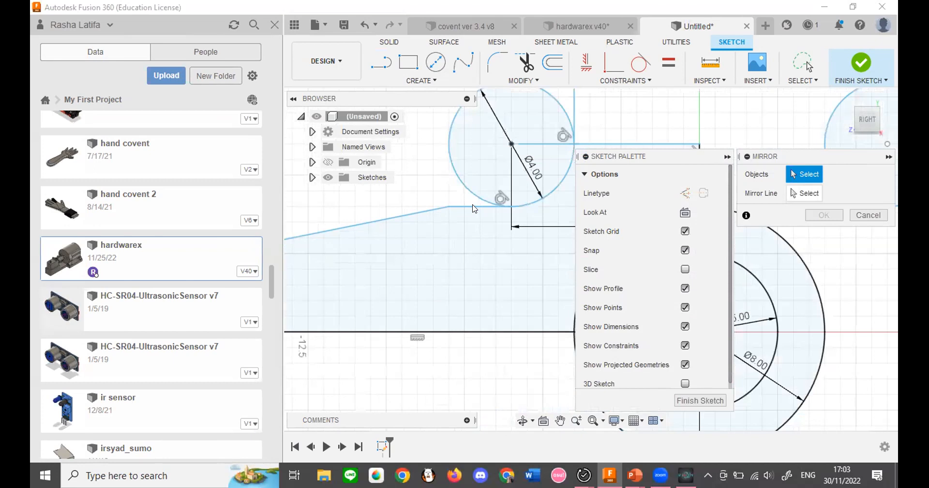
left_click(477, 206)
left_click(426, 210)
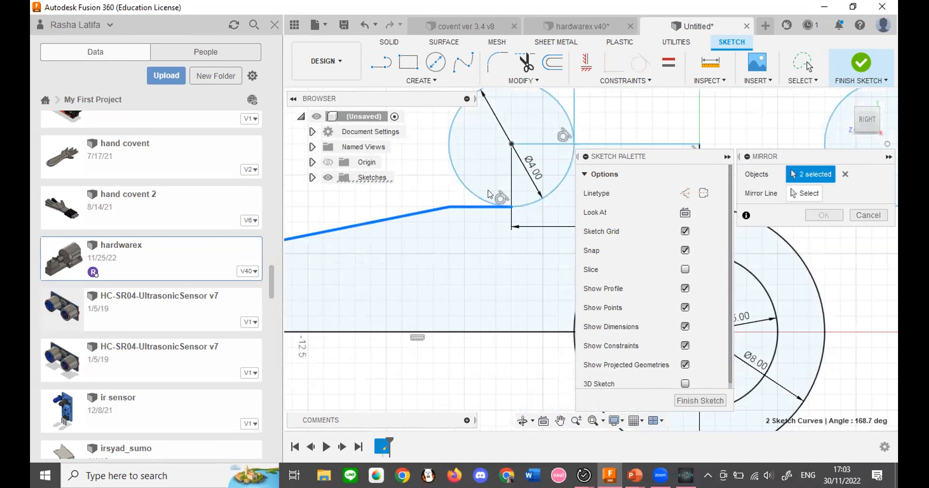
scroll(490, 194, "down", 8)
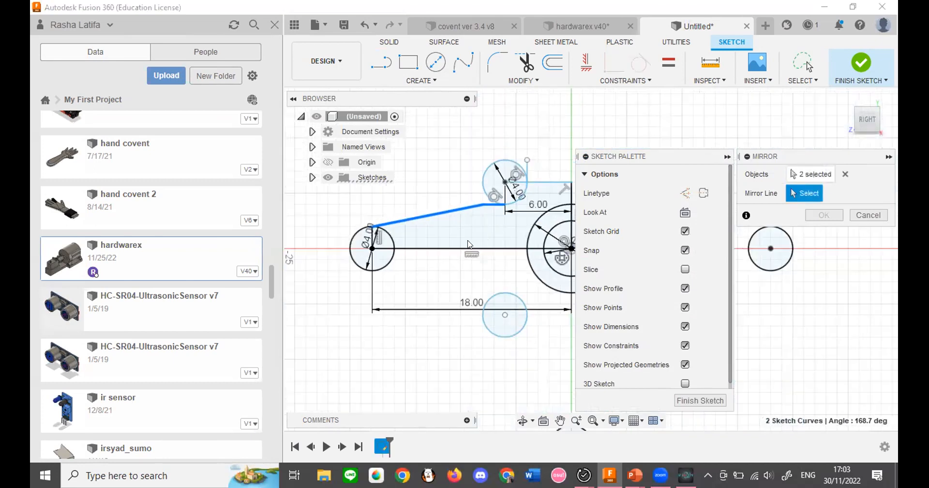
left_click(464, 249)
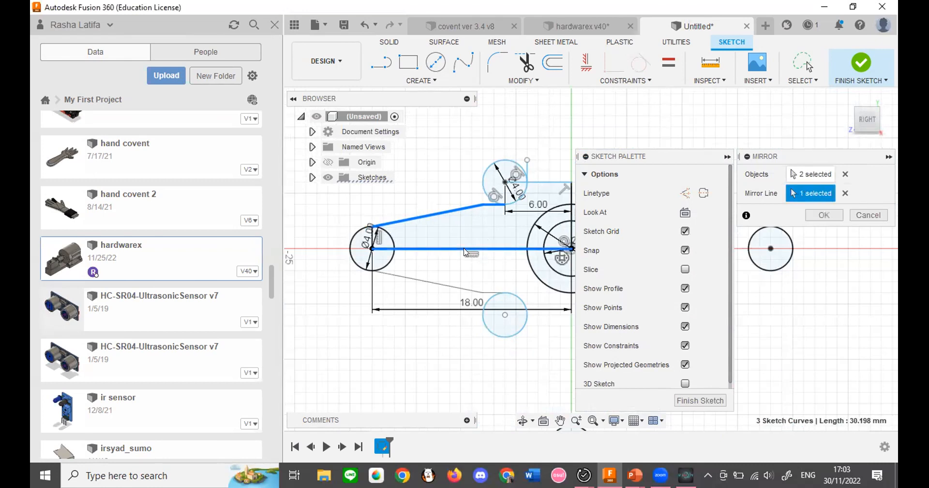
left_click(824, 215)
Circular-pattern the left arm's two sloped and two short horizontal edge lines around the hub centre, full distribution, quantity 4.
scroll(402, 200, "down", 3)
scroll(487, 254, "up", 4)
scroll(432, 239, "down", 3)
scroll(427, 216, "up", 4)
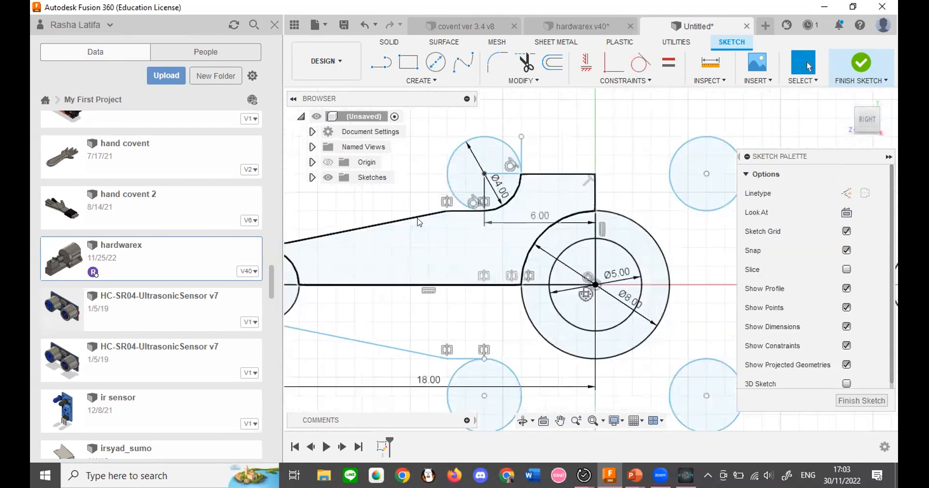
scroll(489, 290, "down", 1)
left_click(414, 238)
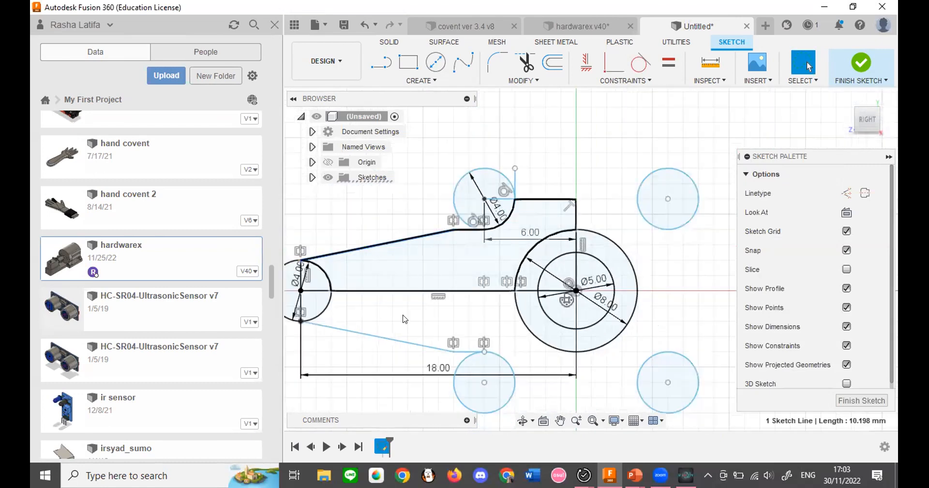
left_click(400, 340, "ctrl")
left_click(462, 352, "ctrl")
left_click(462, 231, "ctrl")
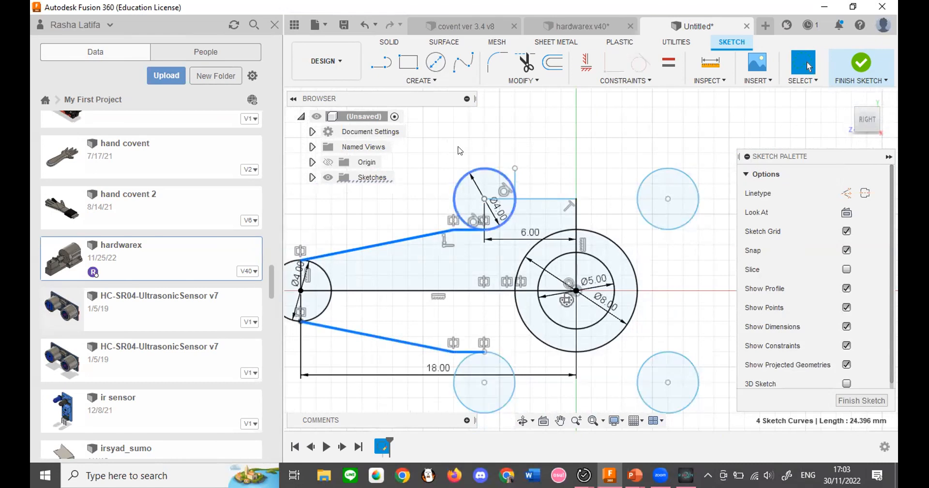
left_click(421, 80)
left_click(407, 203)
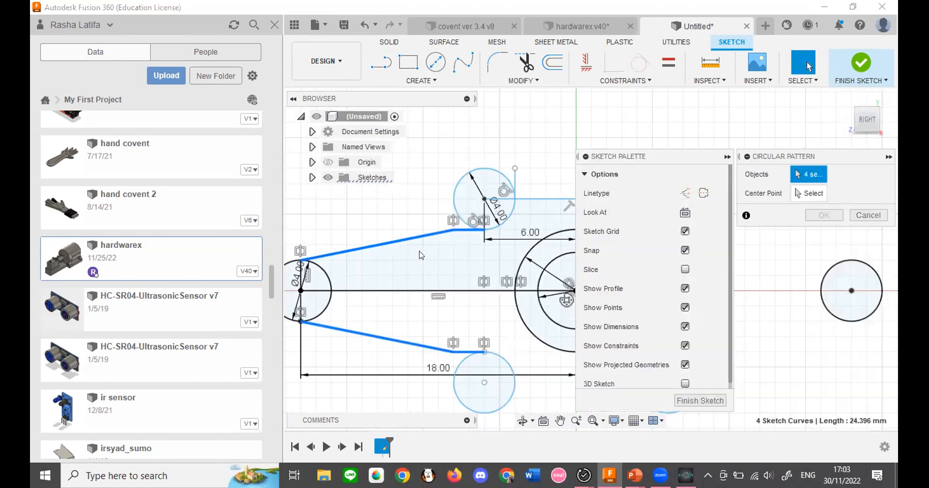
scroll(333, 262, "down", 2)
scroll(414, 269, "up", 3)
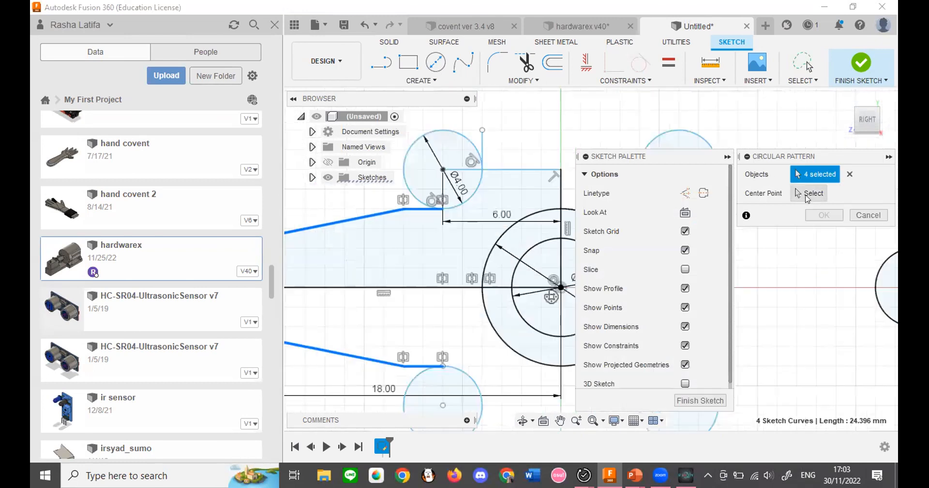
left_click(799, 193)
scroll(561, 286, "up", 5)
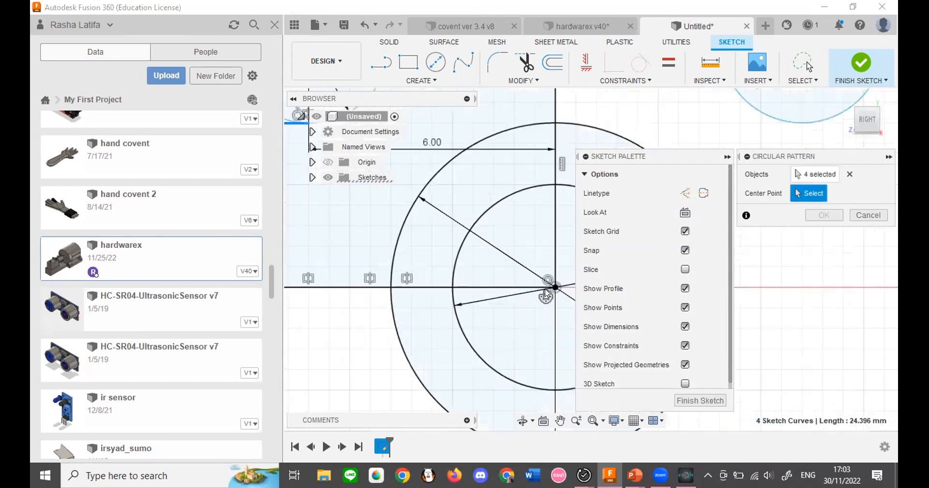
left_click(553, 289)
scroll(479, 290, "down", 5)
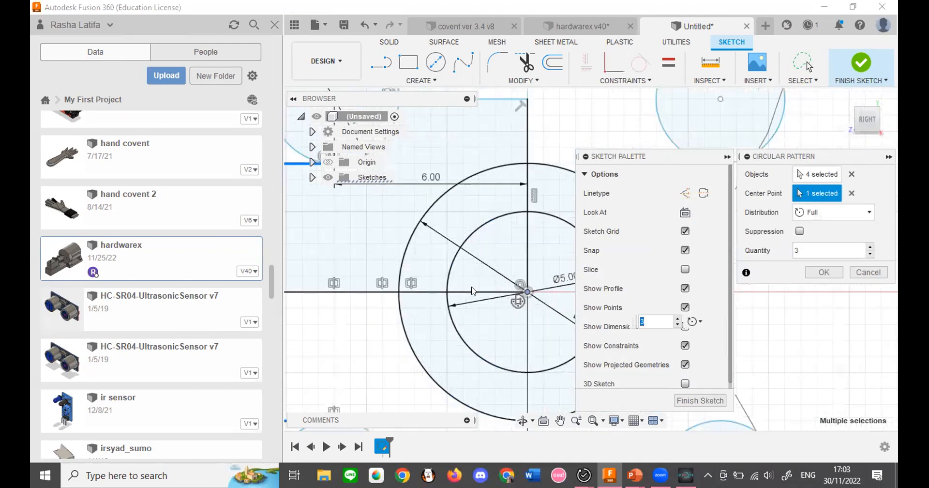
scroll(472, 291, "down", 1)
type("4")
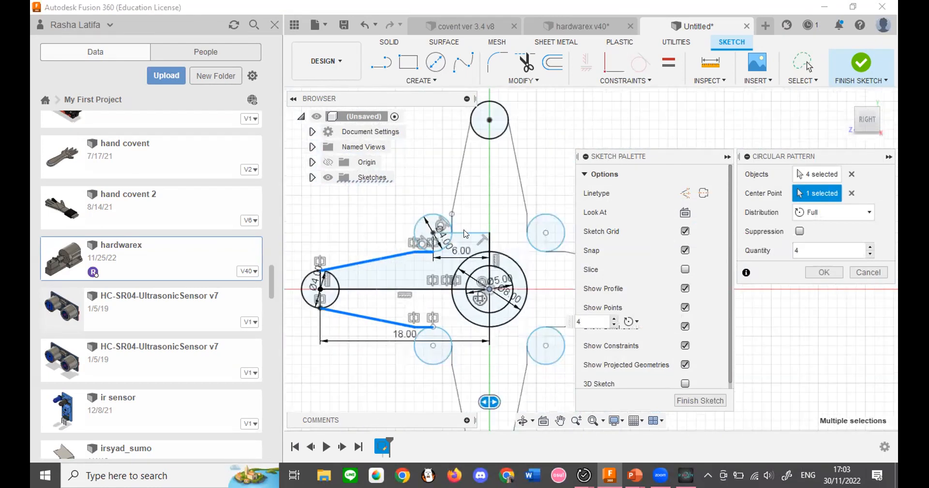
scroll(465, 234, "down", 3)
key("Return")
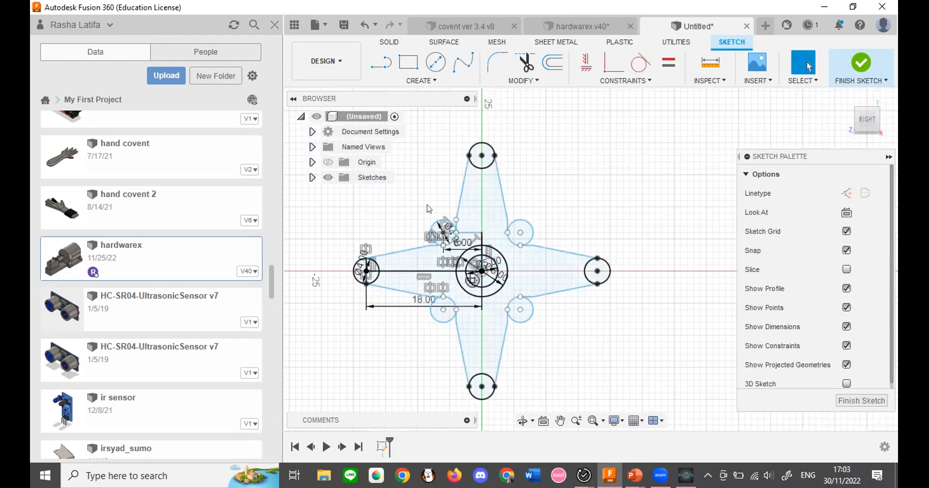
Finish the four-armed horn sketch in the untitled design.
left_click(572, 26)
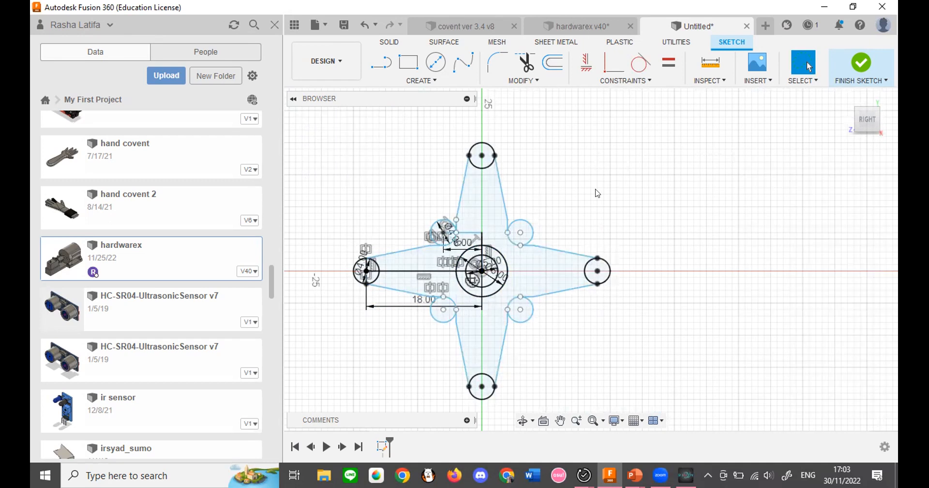
scroll(513, 239, "down", 2)
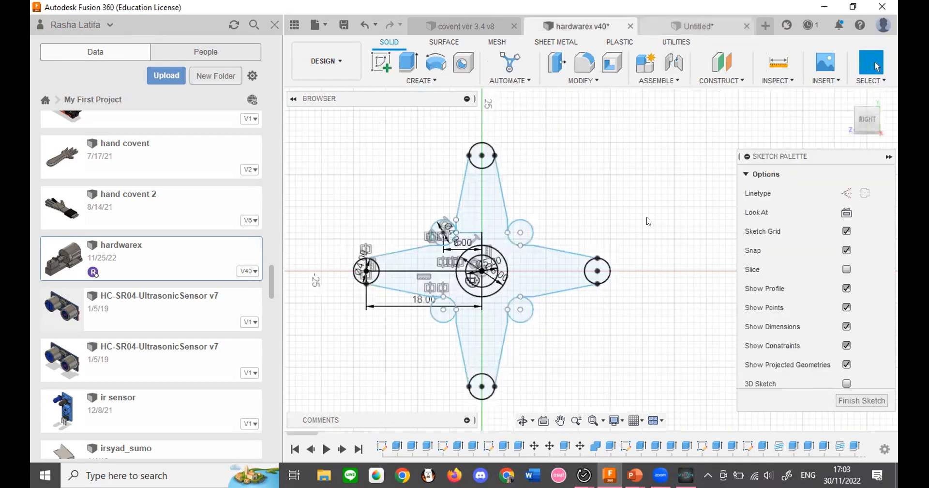
left_click(851, 62)
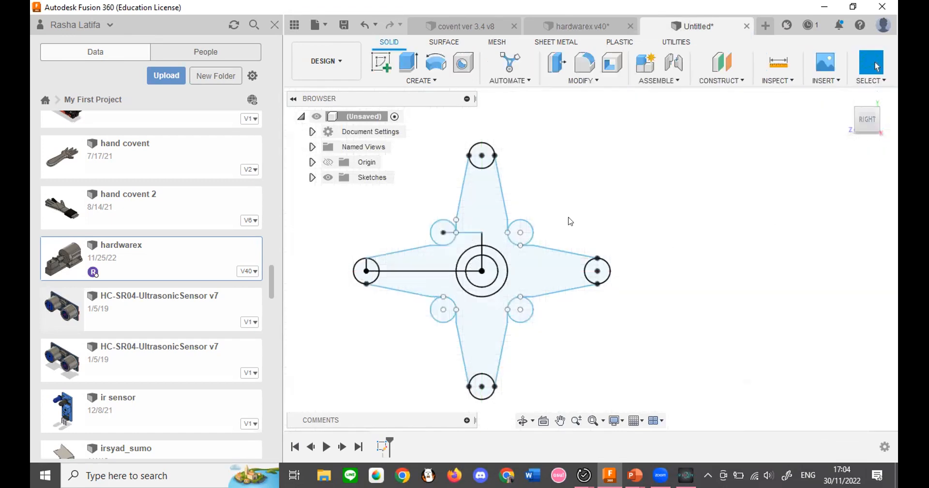
mouse_move(866, 116)
left_mouse_down()
mouse_move(804, 140)
mouse_move(784, 126)
mouse_move(696, 111)
mouse_move(610, 77)
mouse_move(529, 4)
left_mouse_up()
In the hardwarex reference design, collapse the Sketches folder and examine the servo horn's thickness from an angle.
left_click(583, 25)
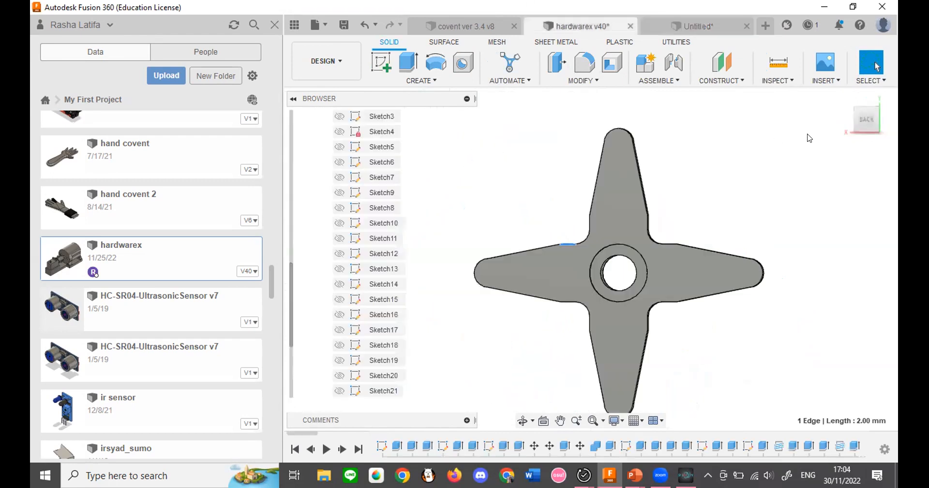
scroll(334, 216, "up", 4)
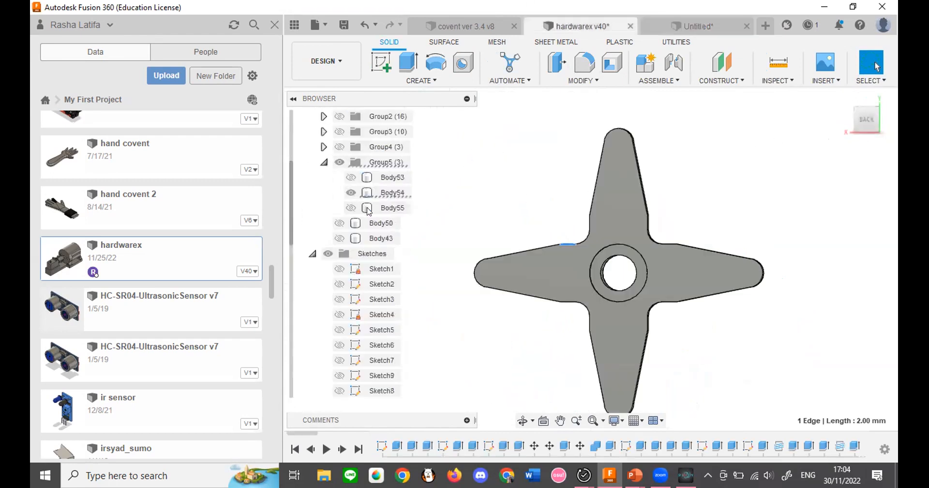
left_click(312, 253)
left_click(876, 118)
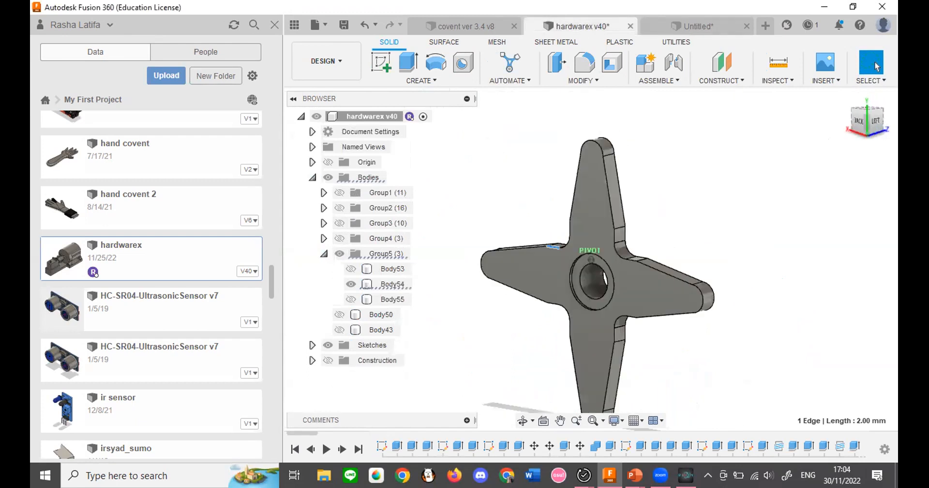
mouse_move(589, 250)
middle_mouse_down("shift")
mouse_move(508, 250)
mouse_move(581, 261)
mouse_move(639, 257)
mouse_move(668, 232)
middle_mouse_up("shift")
In the untitled design, extrude the cross-shaped outline and four arm-end circles 5 mm as a new body, excluding the hub and corner circles.
left_click(696, 27)
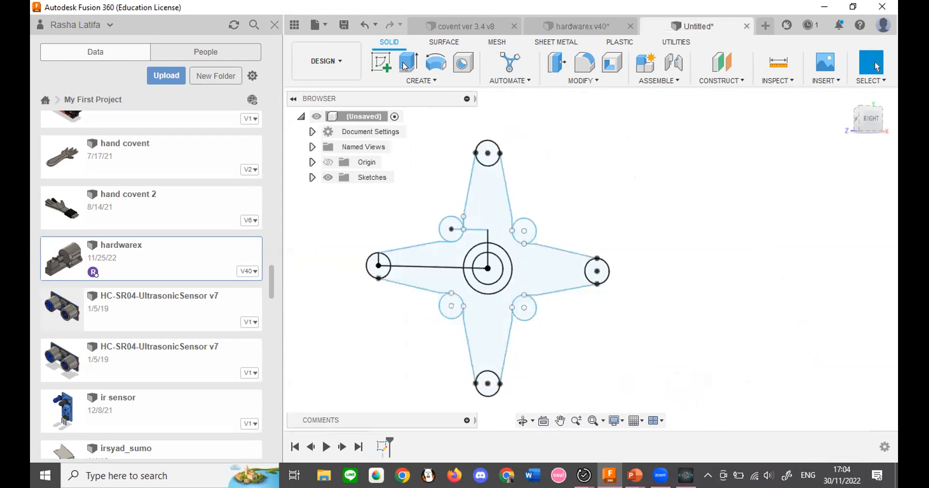
key("e")
left_click(408, 274)
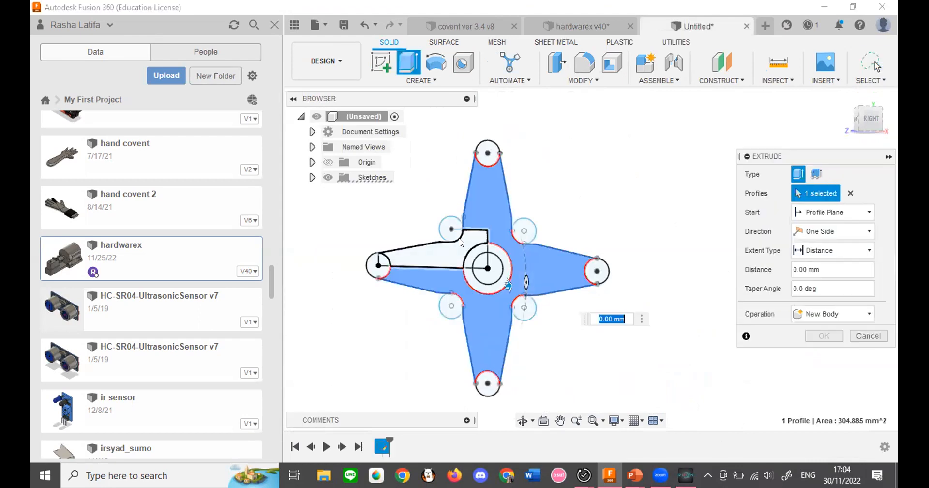
left_click(396, 260)
left_click(381, 261)
left_click(375, 270)
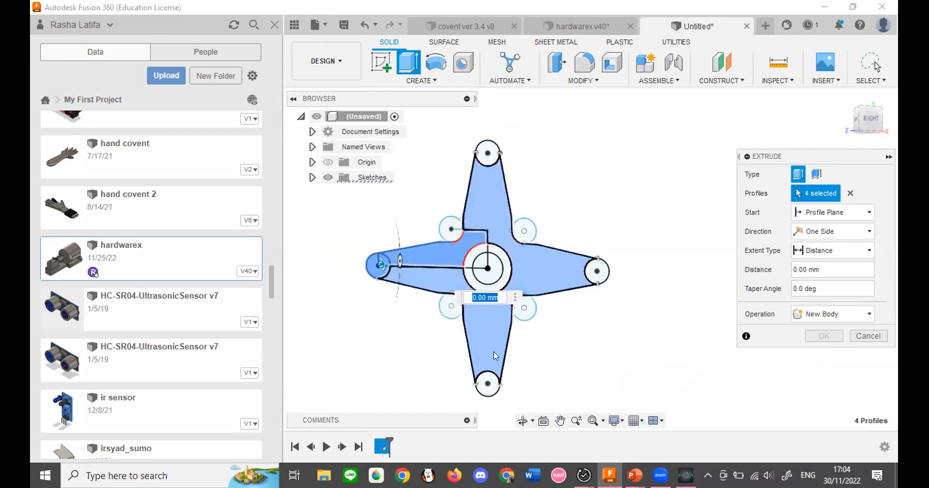
left_click(488, 383)
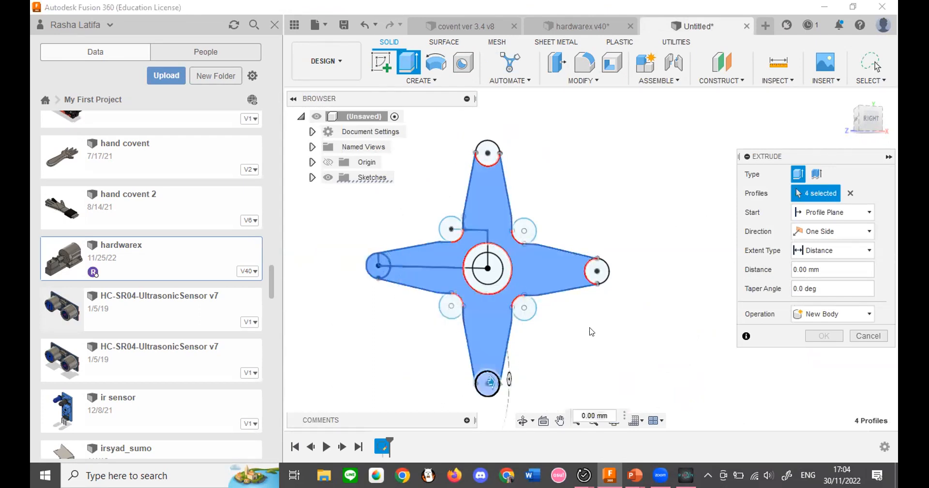
left_click(593, 270)
left_click(481, 191)
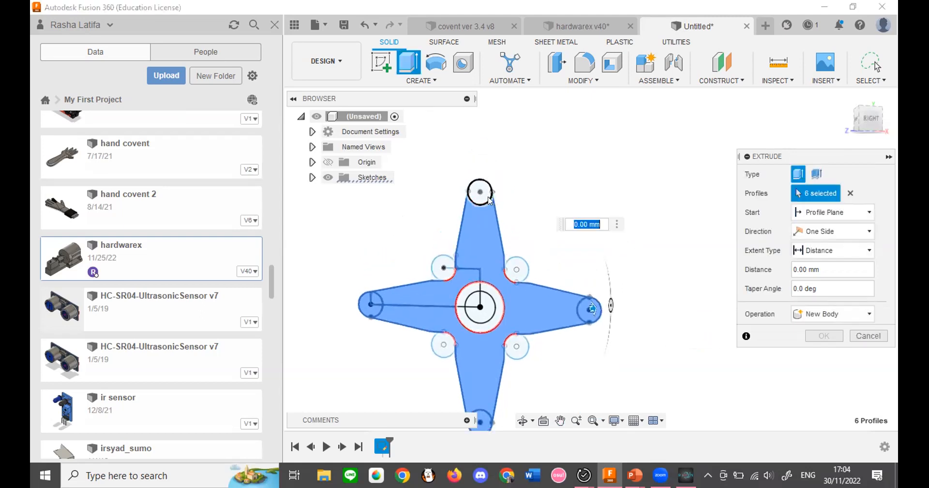
scroll(517, 271, "up", 3)
left_click(517, 272)
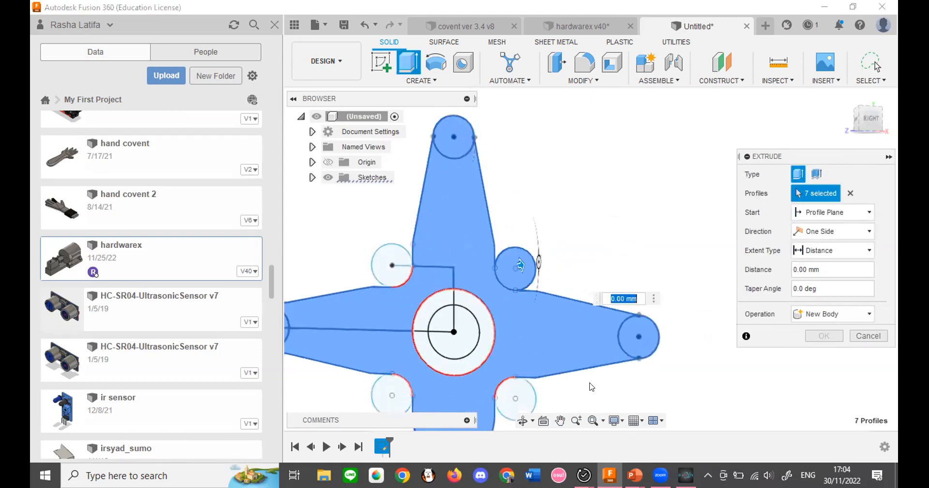
left_click(518, 268)
scroll(632, 231, "down", 3)
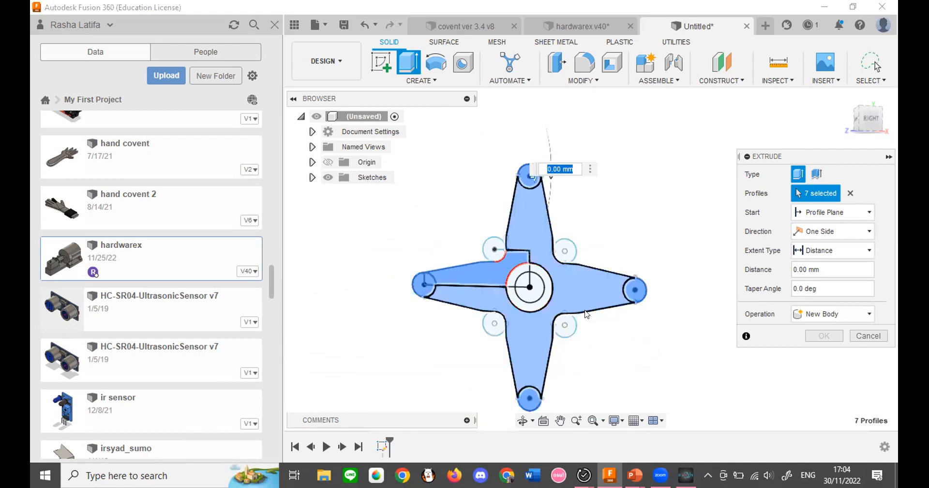
type("10")
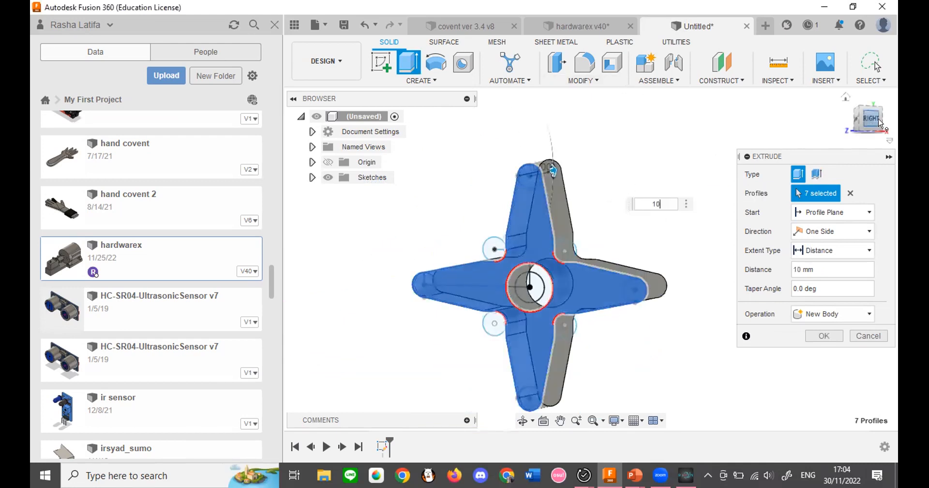
left_click(881, 124)
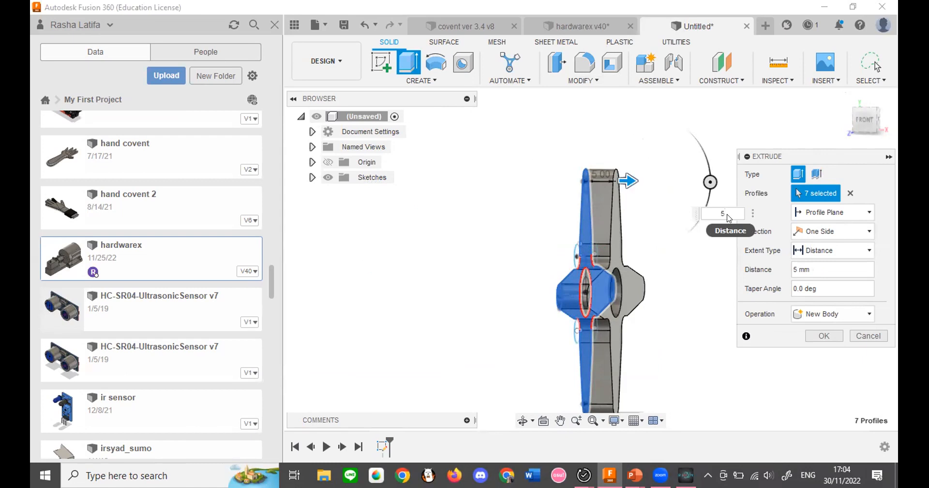
key("Return")
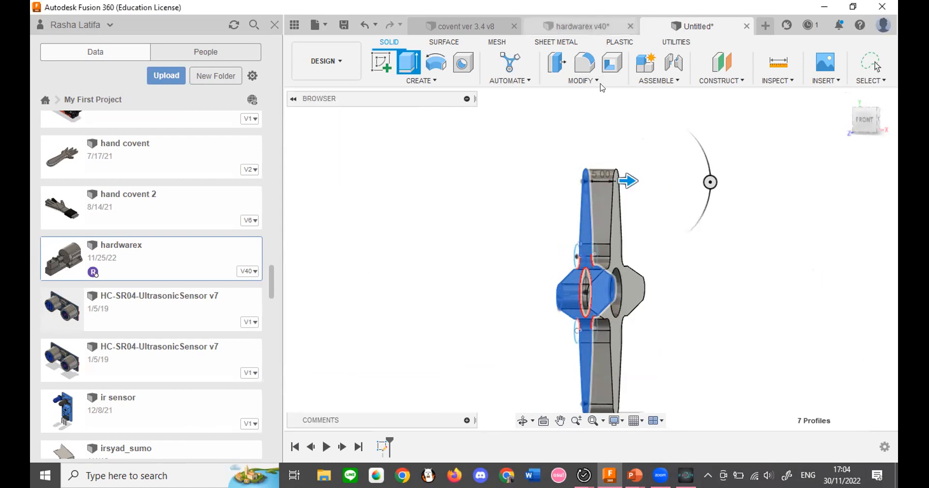
Switch to the hardwarex reference and measure the edge running across the thickness near the upper arm's tip.
left_click_drag(872, 117, 823, 119)
scroll(595, 150, "up", 3)
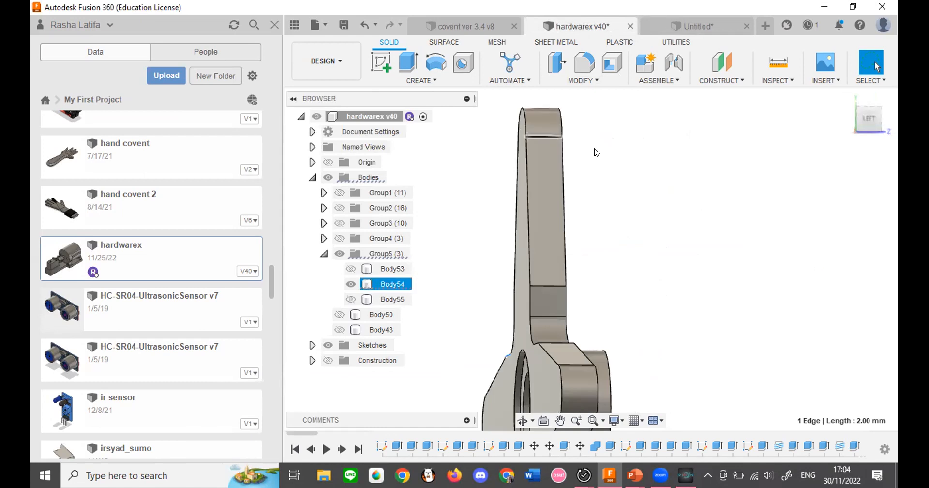
left_click(543, 136)
left_click(768, 81)
left_click(777, 93)
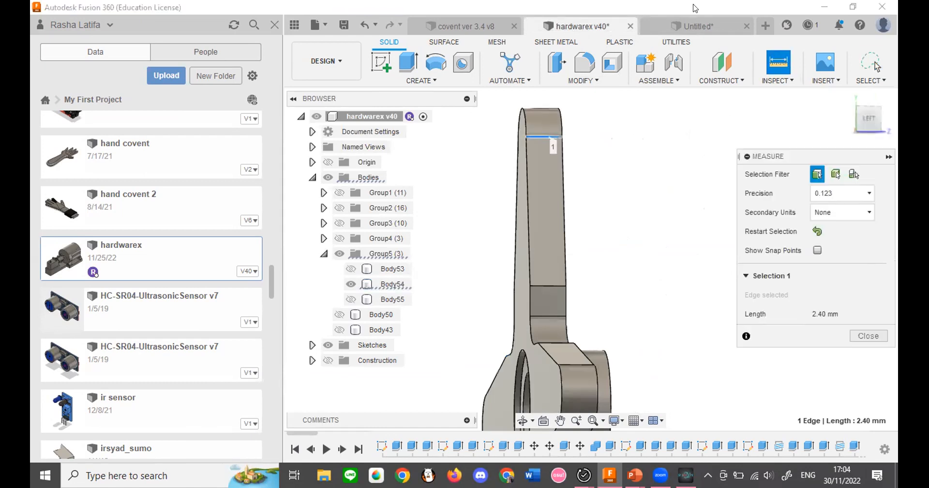
left_click(684, 26)
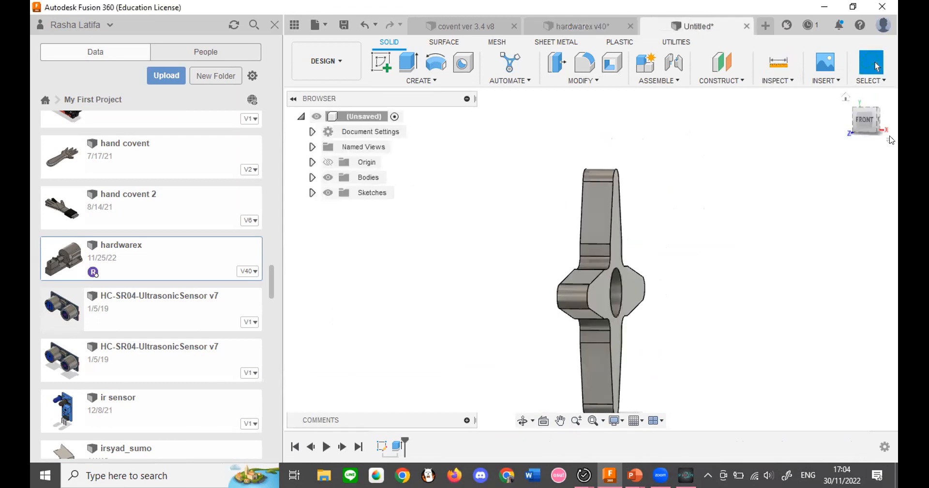
key("ctrl+z")
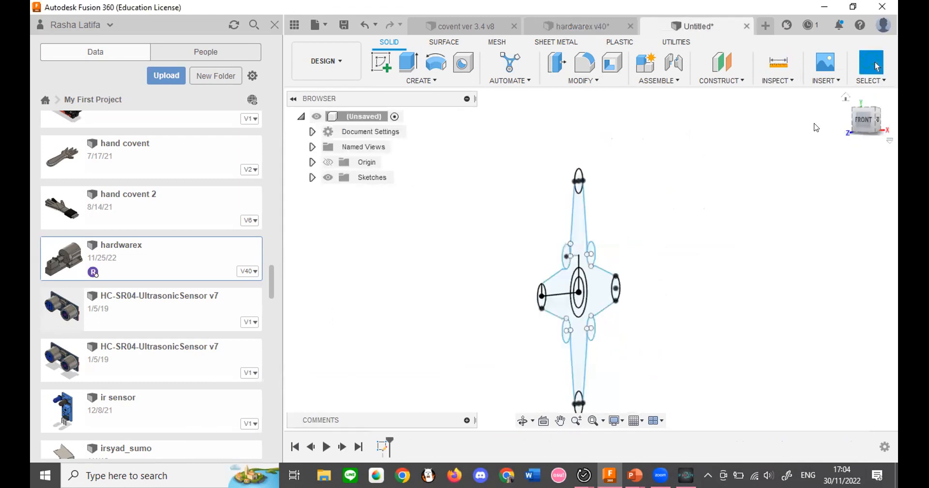
left_click(410, 63)
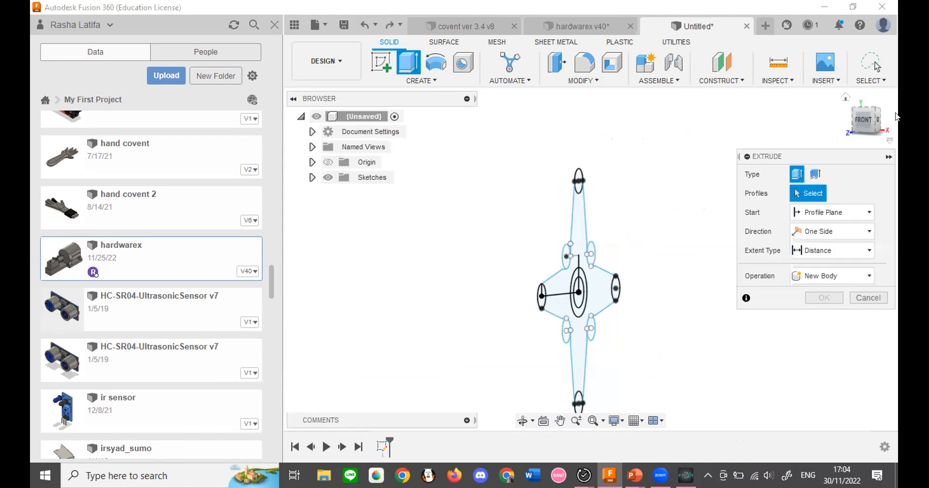
left_click(871, 118)
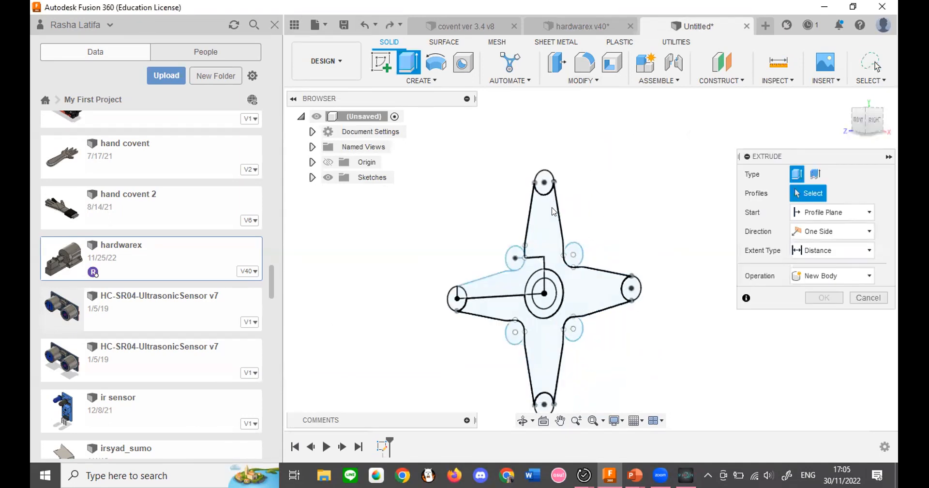
key("Escape")
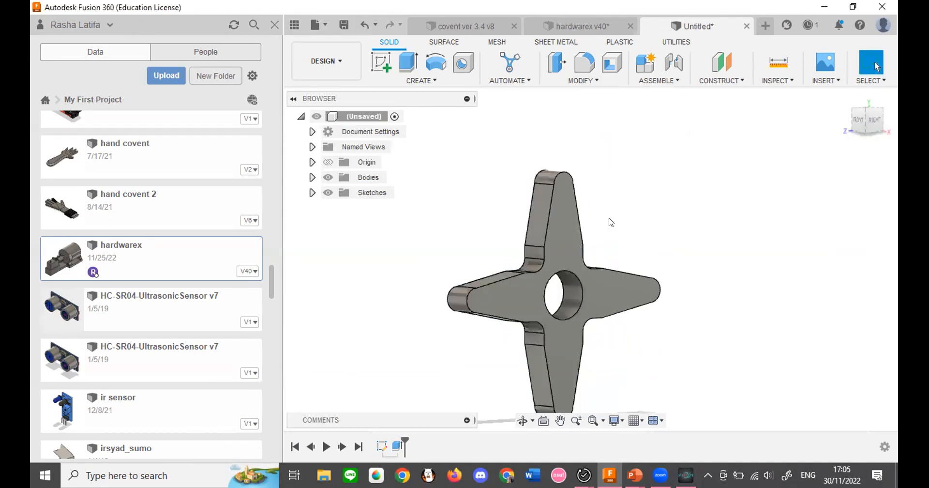
In the untitled design, measure an edge running across the thickness of the horn's upper arm.
scroll(643, 251, "up", 5)
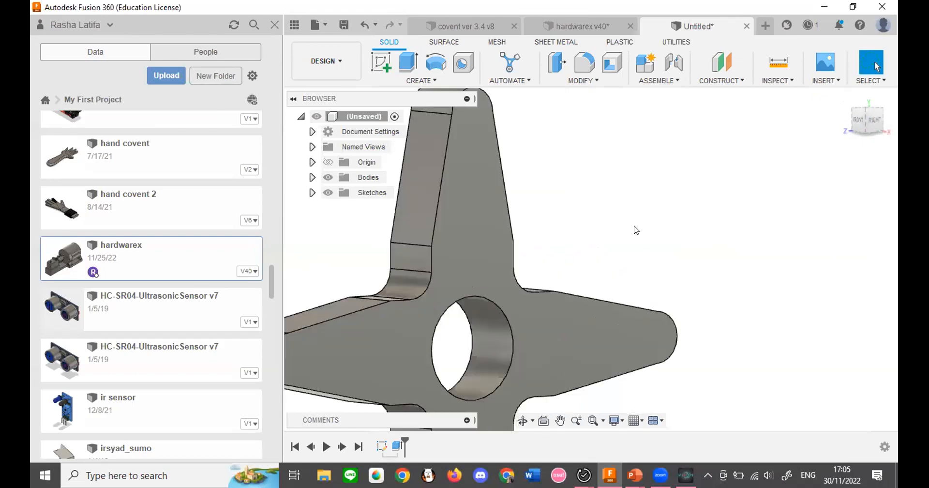
scroll(636, 229, "down", 3)
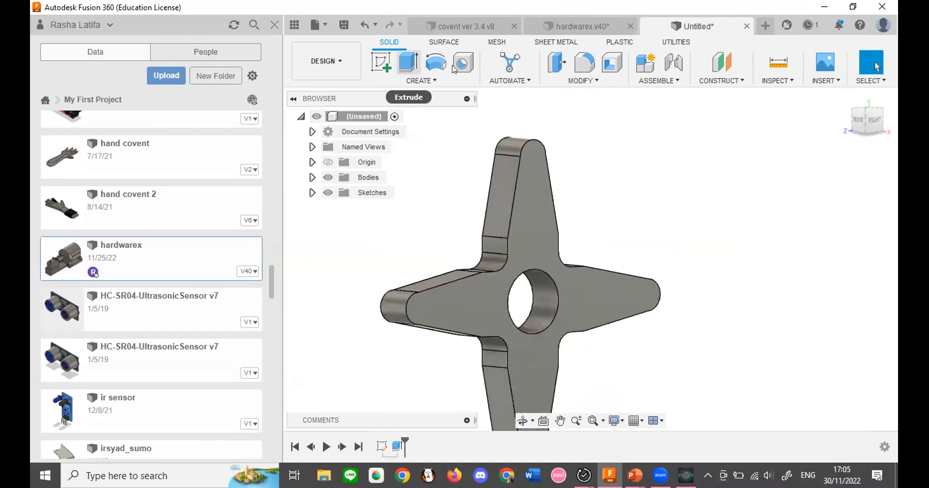
left_click(778, 62)
scroll(511, 188, "up", 3)
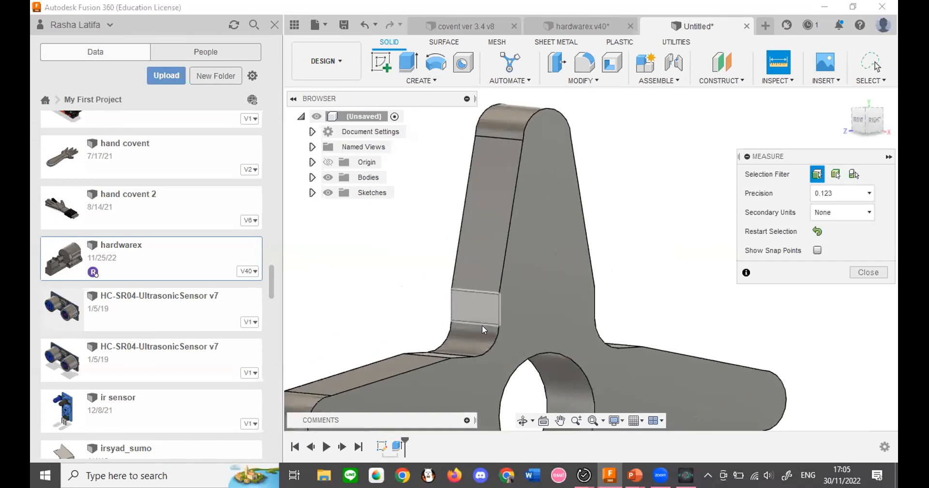
left_click(482, 292)
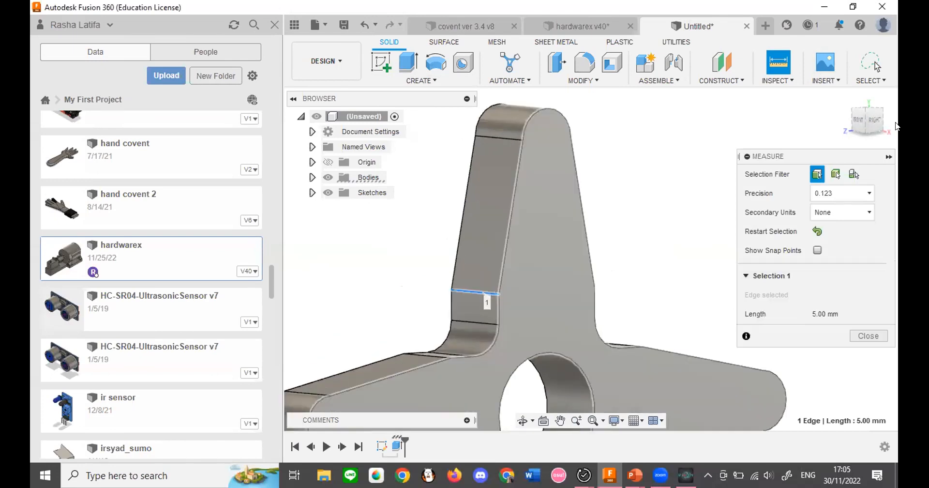
left_click(868, 335)
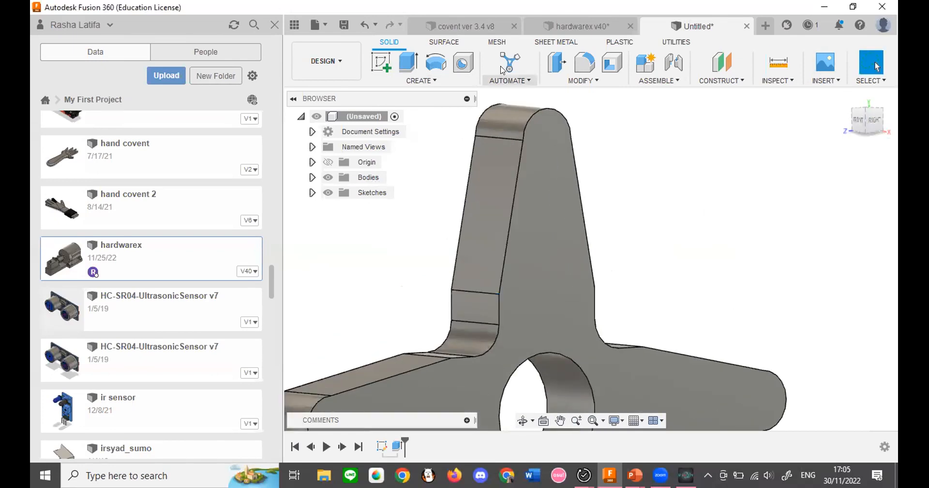
Extrude the horn's flat cross-shaped face by -2.6 mm as a cut to thin the body.
key("e")
left_click(523, 164)
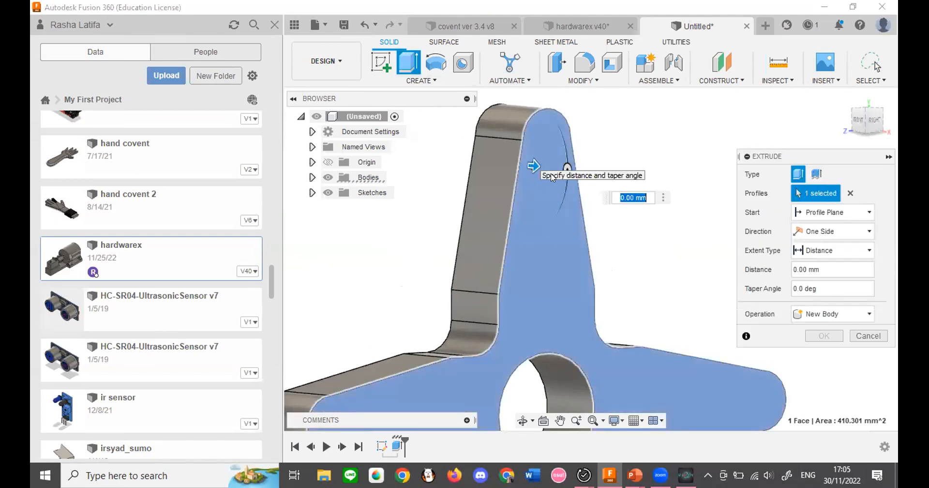
type("-2.6")
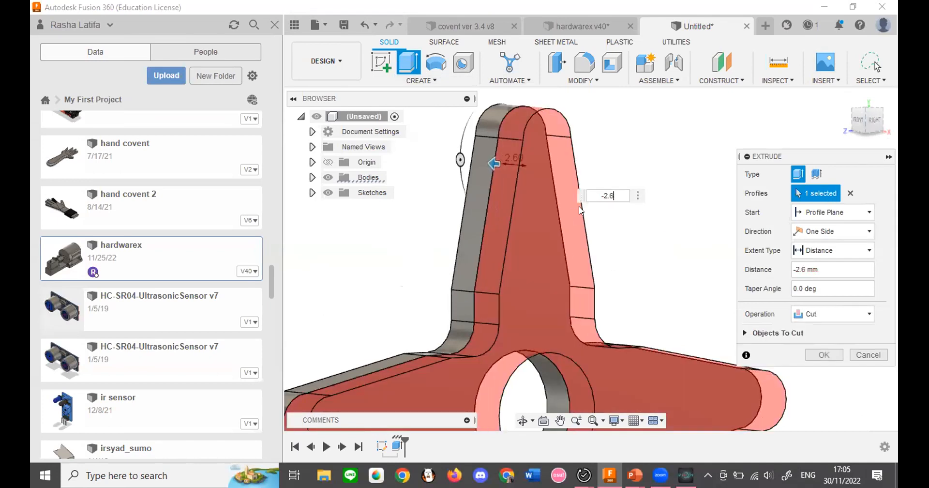
left_click(834, 314)
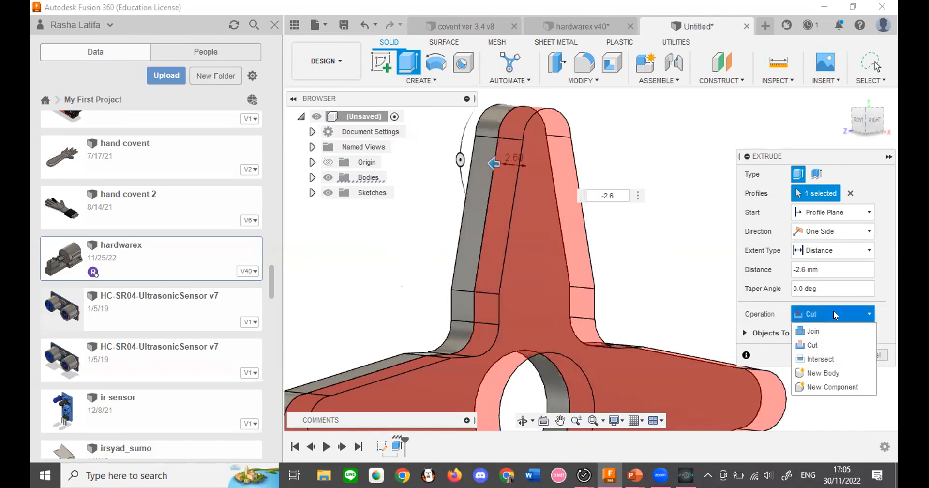
left_click(829, 359)
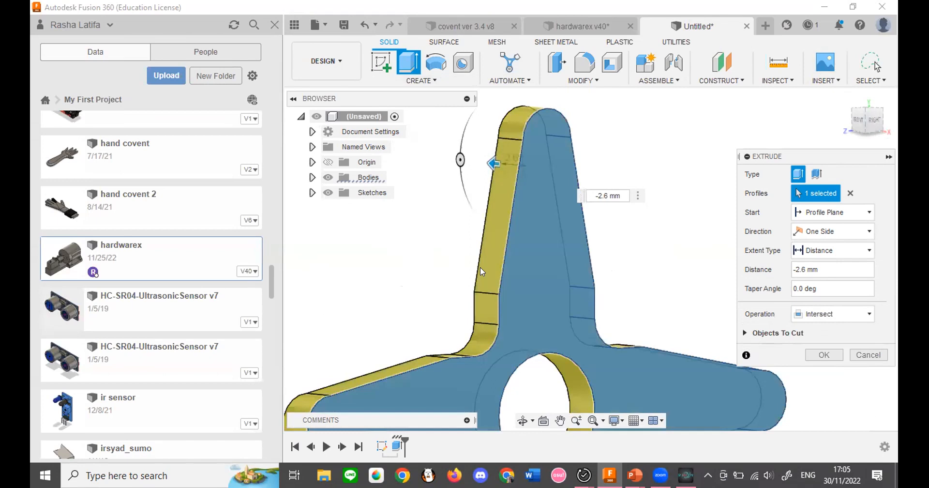
scroll(550, 245, "down", 3)
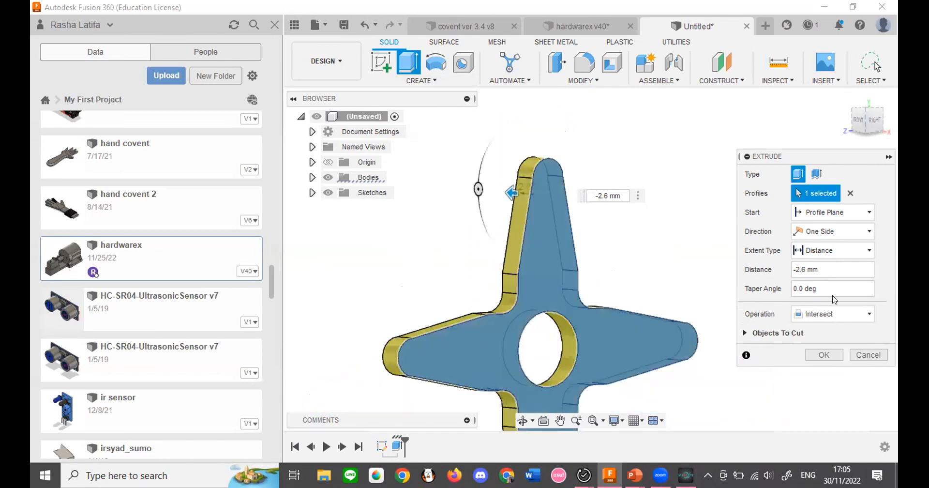
left_click(837, 314)
left_click(837, 345)
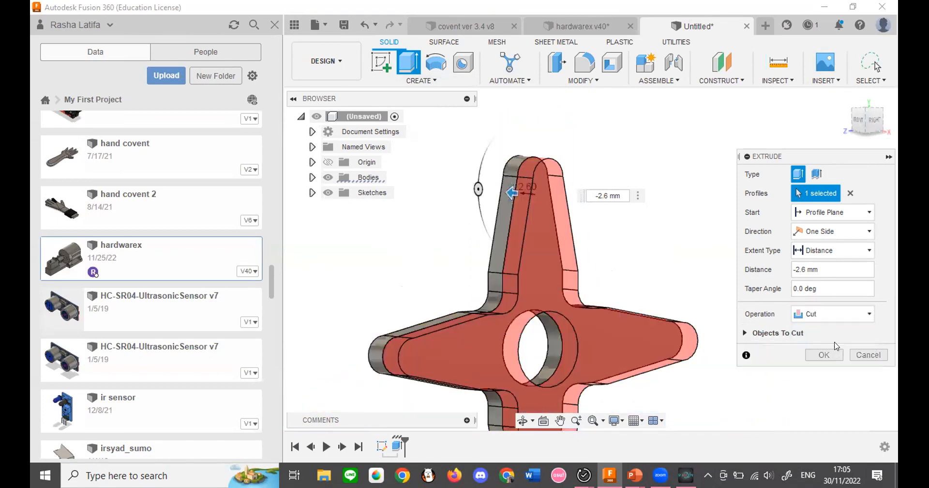
left_click(824, 355)
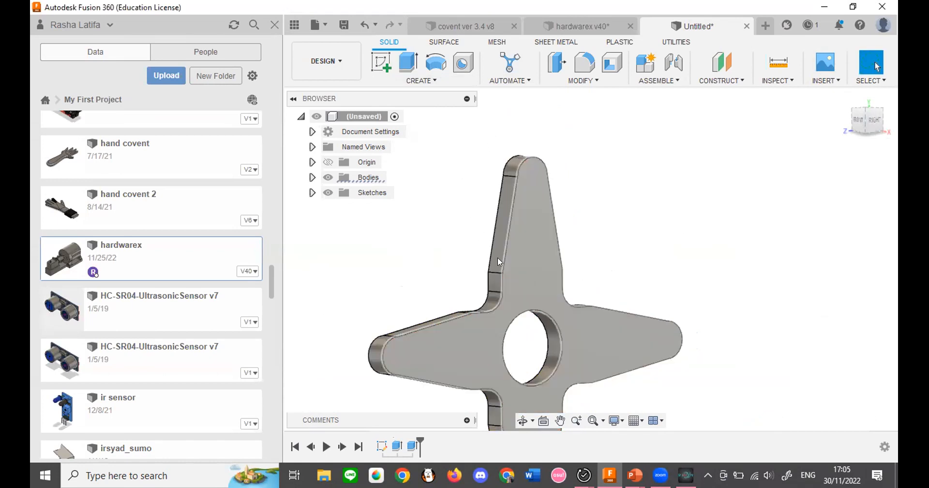
Expand the Sketches folder, show Sketch1 over the thinned body, and turn to the right-side view of the hub.
scroll(567, 213, "down", 2)
left_click(873, 120)
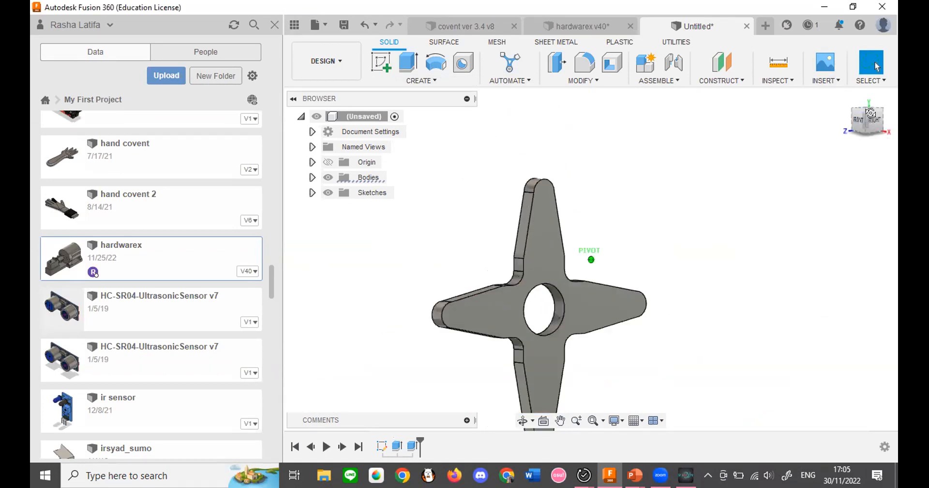
left_click_drag(866, 122, 786, 129)
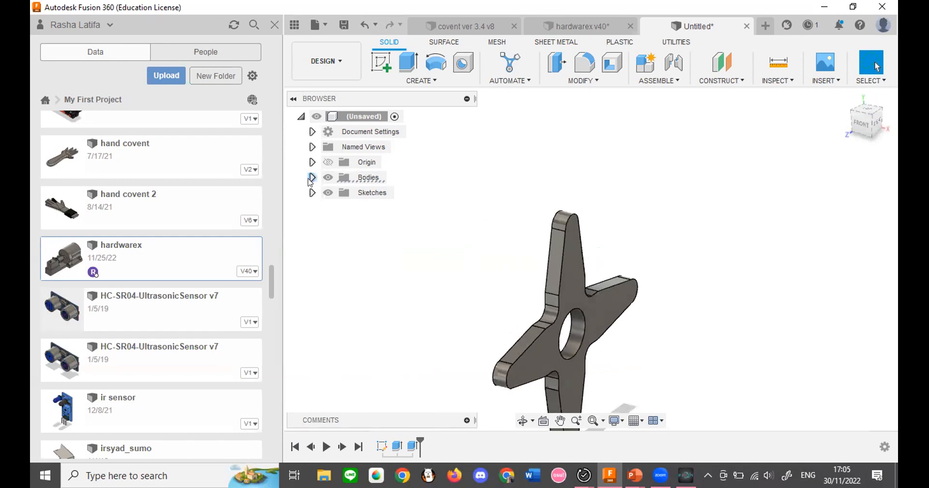
left_click(312, 193)
left_click(339, 208)
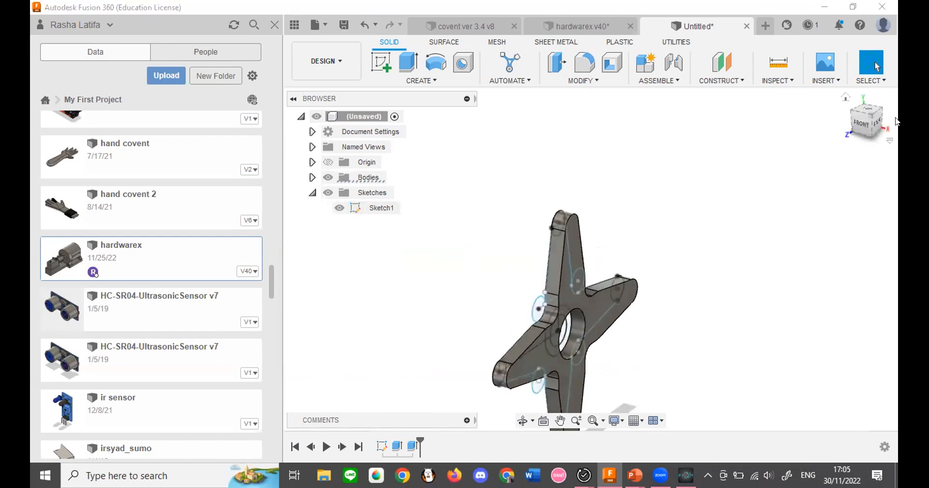
left_click(871, 122)
scroll(545, 312, "up", 5)
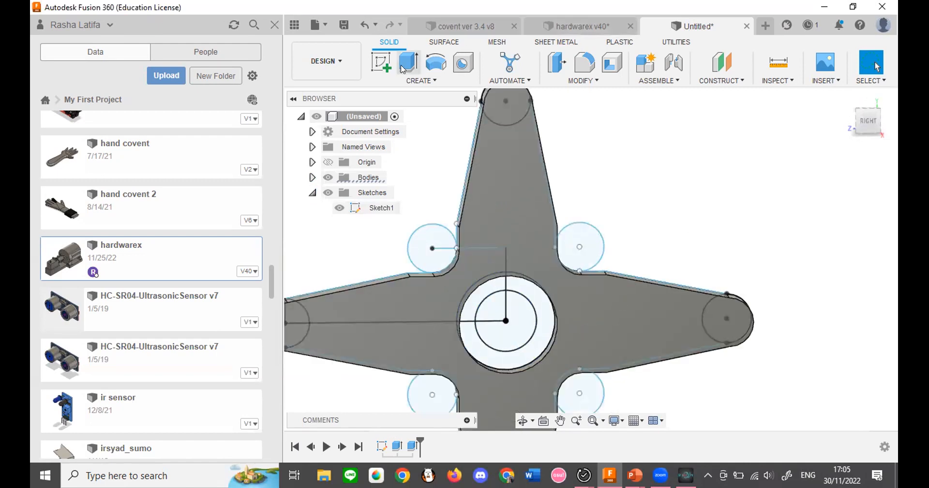
Switch to the hardwarex reference and measure the hub bore's diameter and the distance between its two circular end edges.
left_click(573, 27)
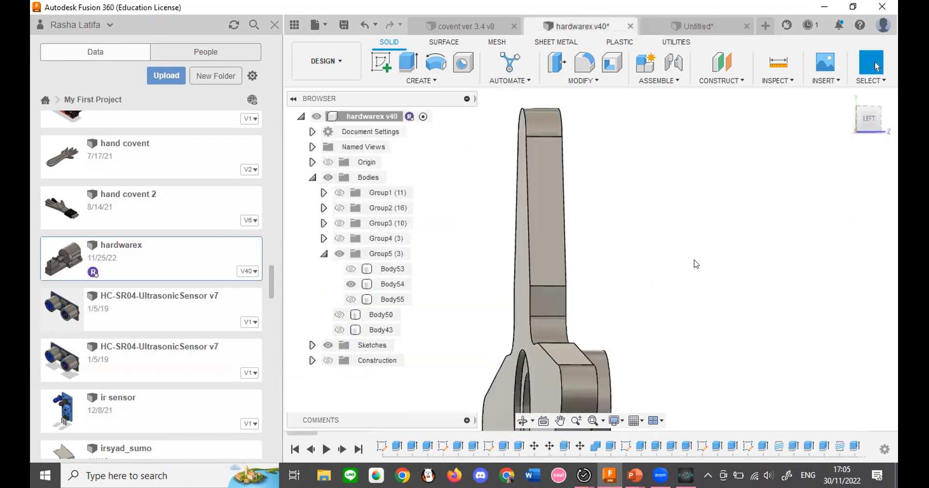
mouse_move(591, 259)
middle_mouse_down("shift")
mouse_move(518, 271)
mouse_move(537, 232)
mouse_move(600, 208)
middle_mouse_up("shift")
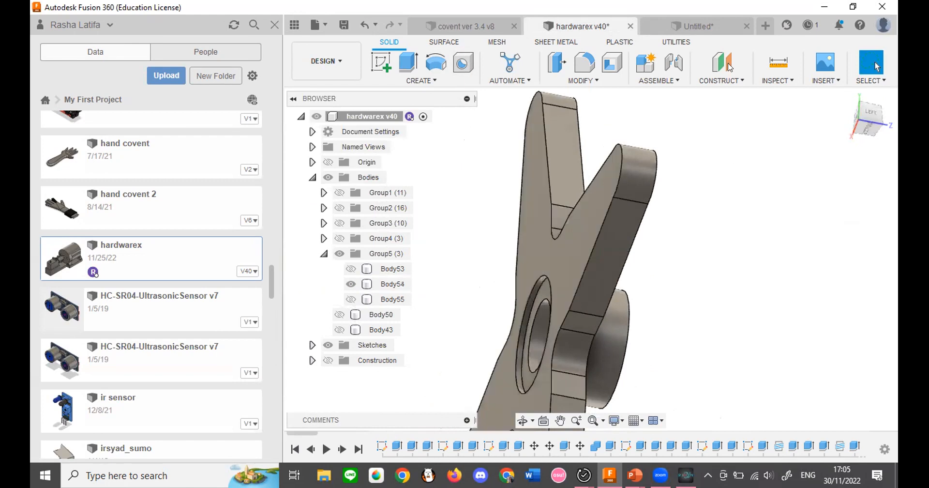
left_click(778, 62)
scroll(532, 300, "up", 5)
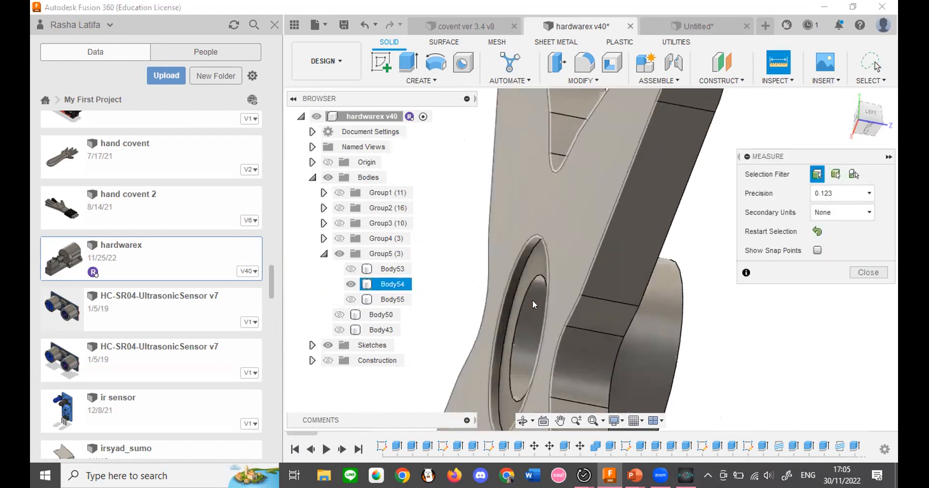
left_click(531, 275)
left_click_drag(866, 124, 705, 317)
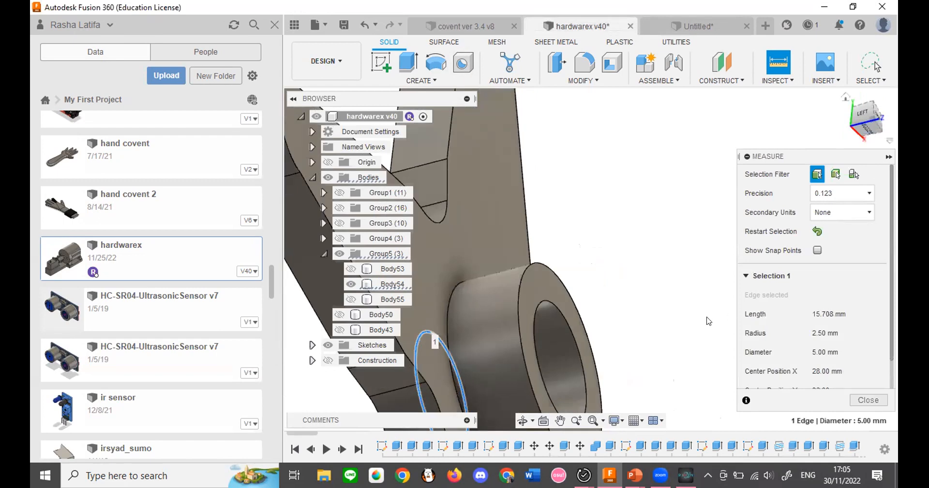
left_click(580, 351)
left_click(854, 400)
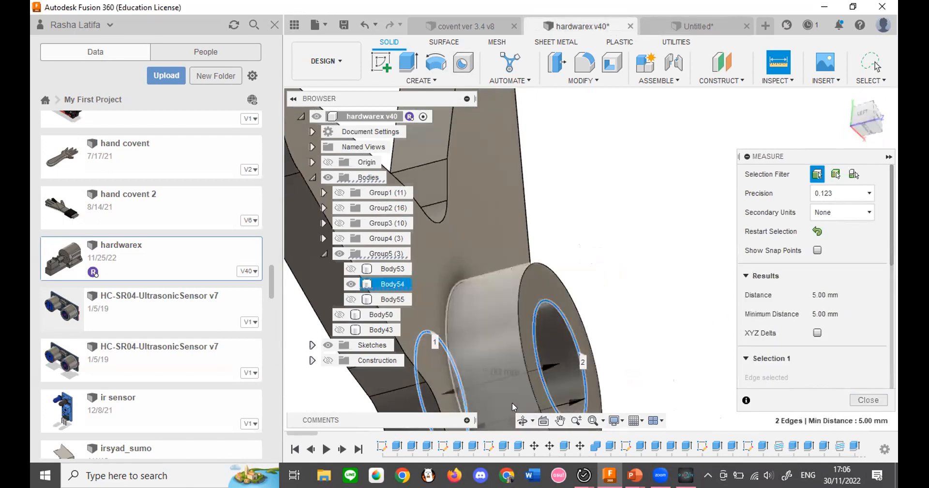
Compare the hub area of the untitled design with the recess around the hub bore in the hardwarex reference.
left_click(696, 26)
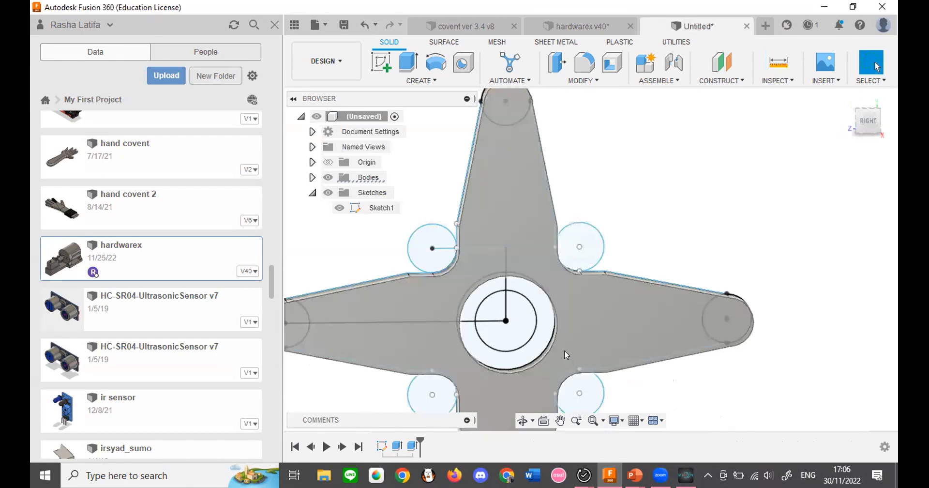
middle_click_drag(591, 259, 661, 310, "shift")
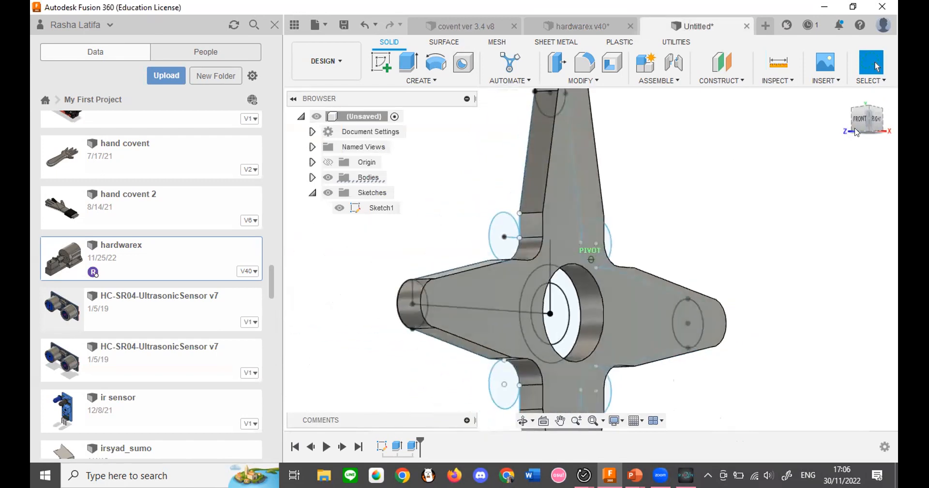
key("ctrl+a")
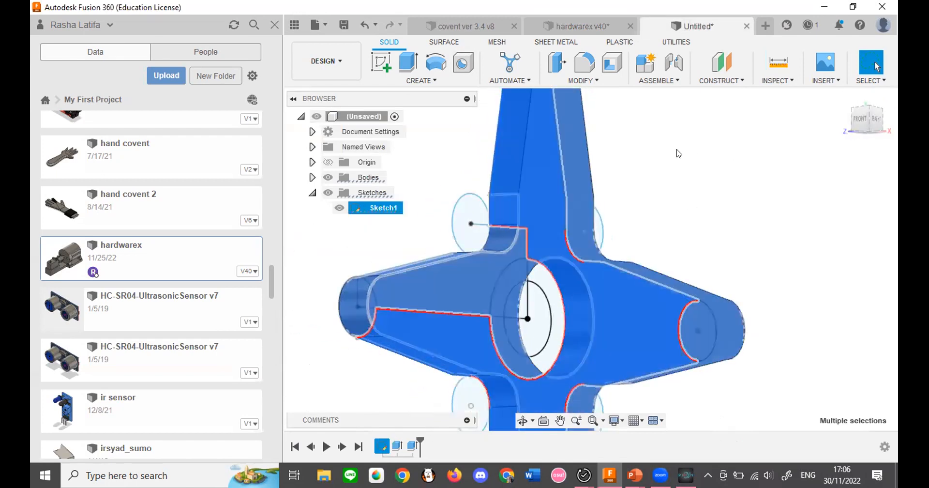
left_click(679, 153)
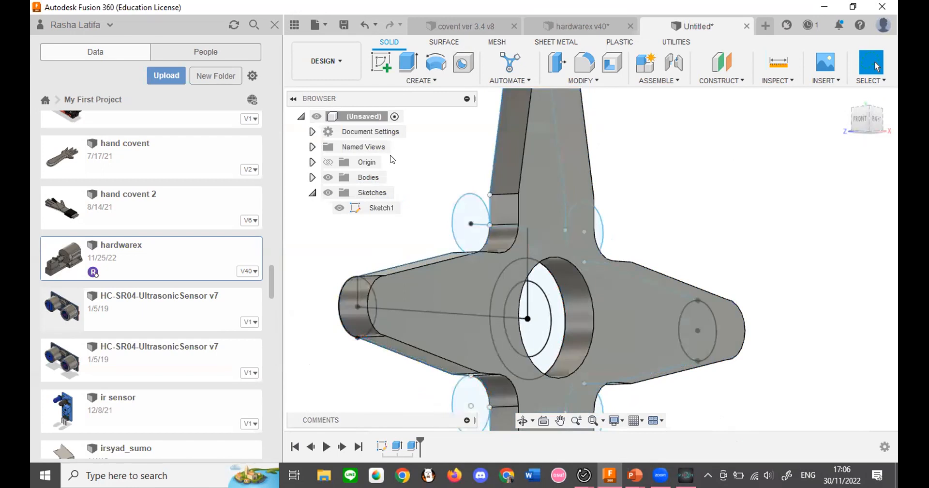
key("ctrl+Tab")
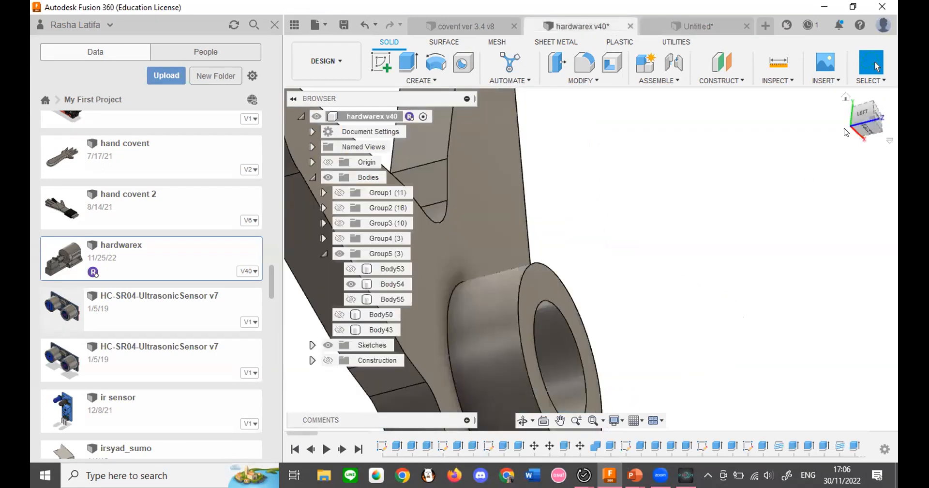
left_click_drag(878, 116, 891, 130)
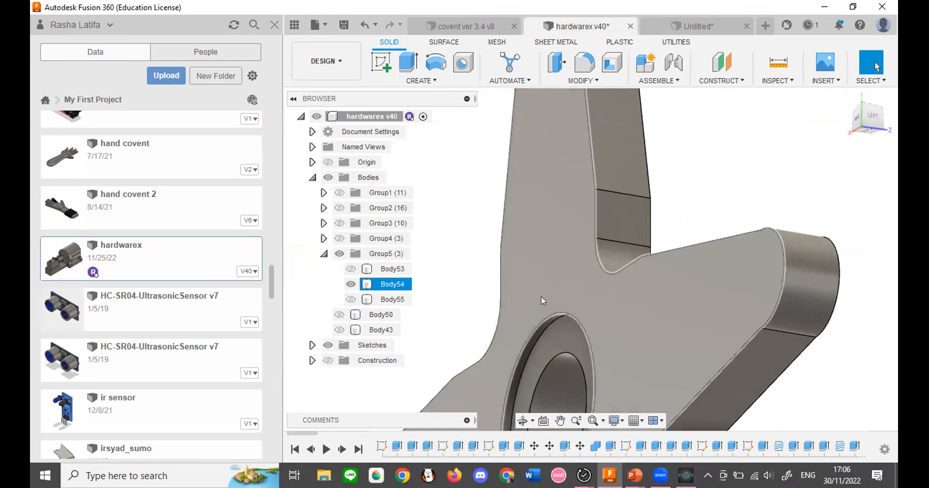
scroll(562, 156, "down", 3)
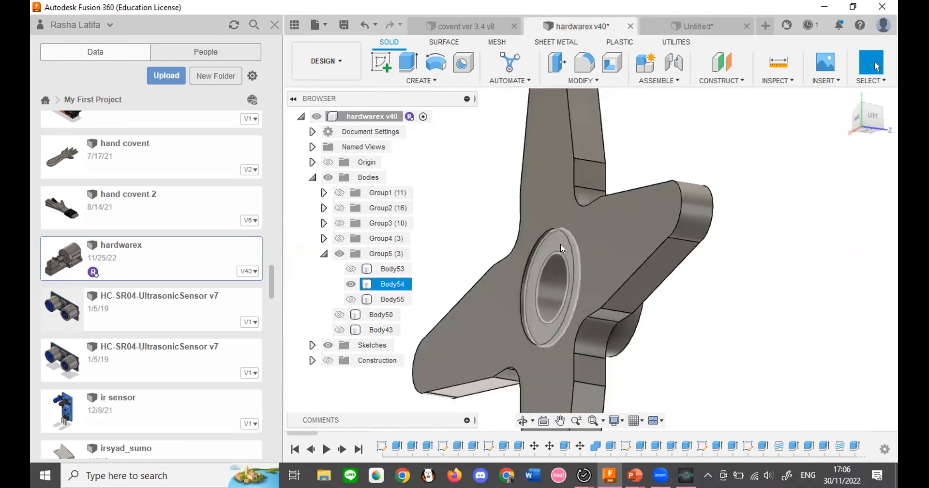
left_click(680, 26)
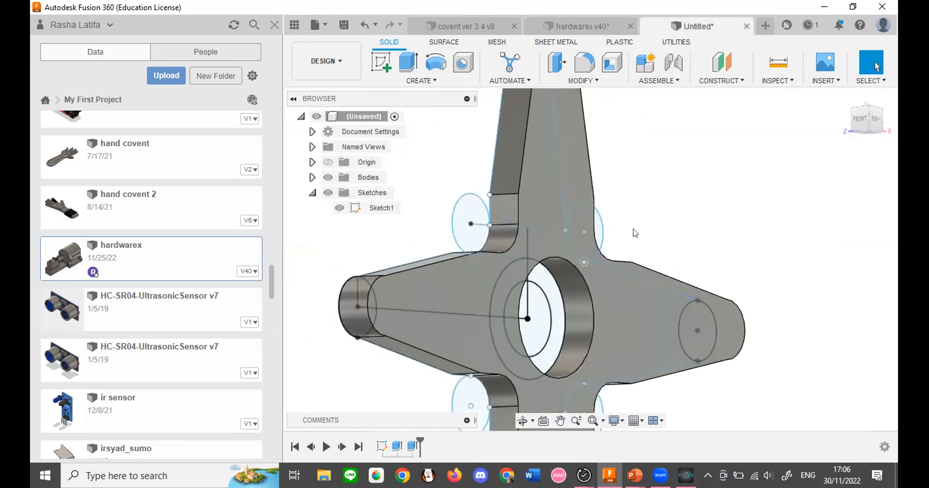
mouse_move(859, 119)
left_mouse_down()
mouse_move(874, 121)
mouse_move(851, 133)
left_mouse_up()
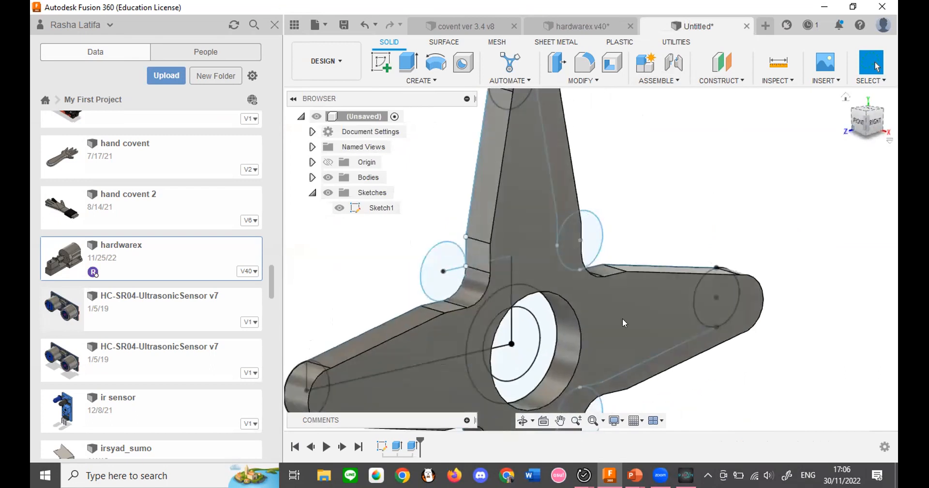
Extrude the two ring profiles around the hub bore in Sketch1 by 5 mm as a new body.
scroll(539, 359, "down", 3)
scroll(460, 269, "up", 5)
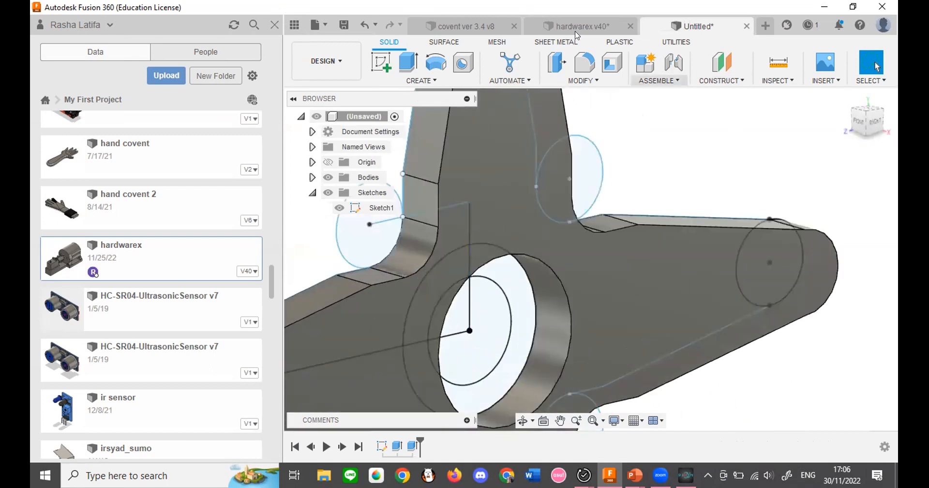
left_click(410, 61)
left_click(523, 321)
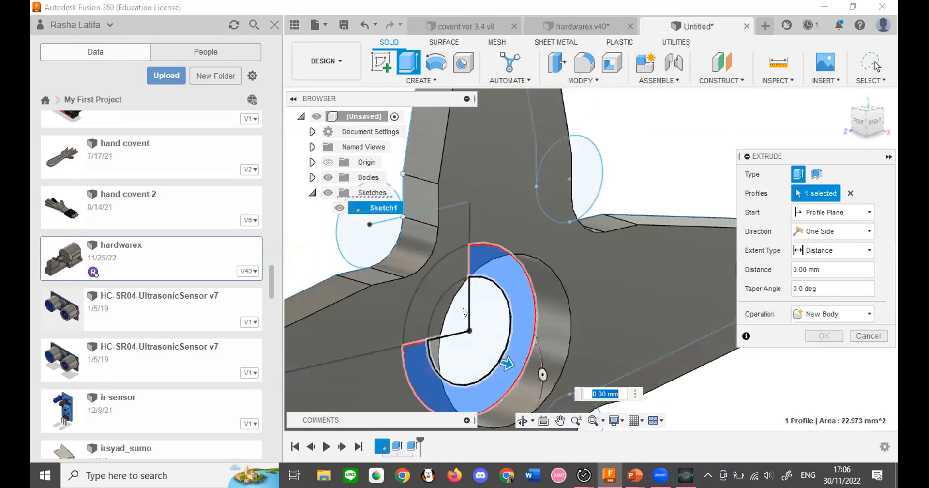
left_click(875, 122)
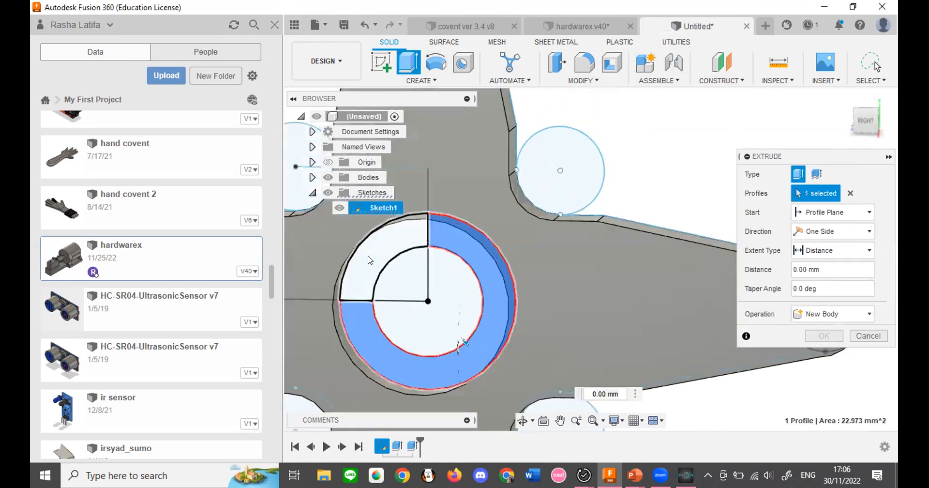
left_click(369, 255)
type("5")
scroll(583, 242, "down", 3)
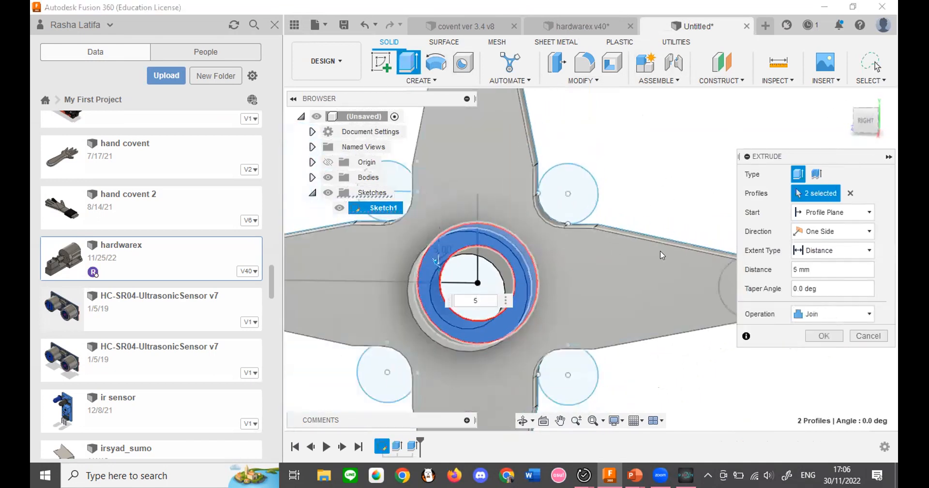
left_click(833, 312)
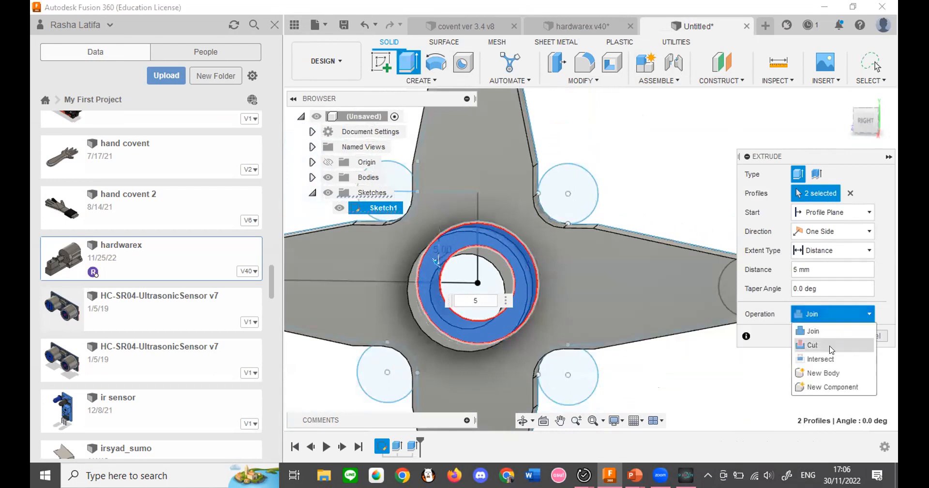
left_click(832, 373)
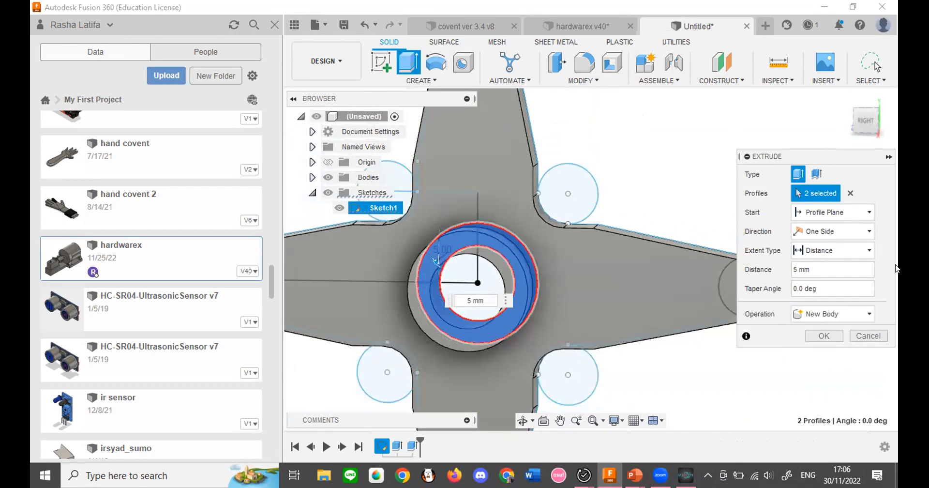
left_click(822, 336)
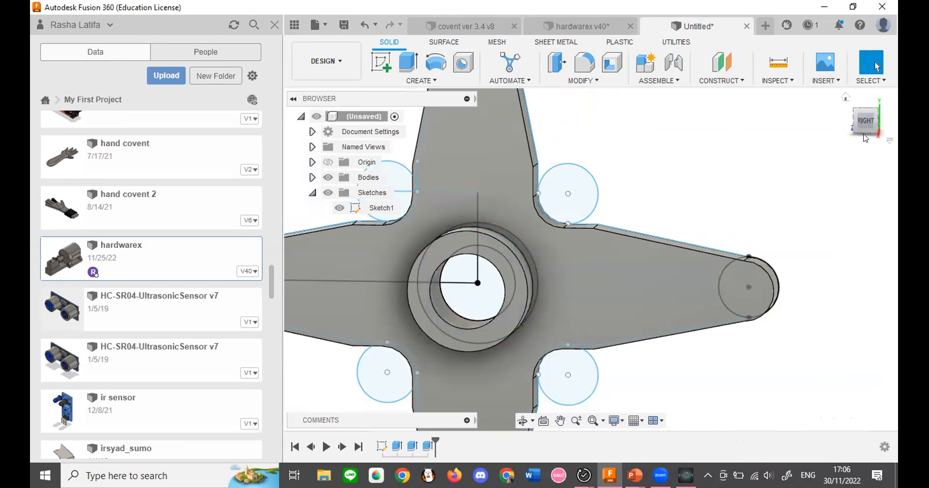
Expand the Bodies folder and open Move/Copy for the hub ring, Body2, viewed from the horn's flat back.
left_click_drag(883, 134, 896, 134)
scroll(641, 233, "down", 3)
scroll(697, 269, "up", 4)
left_click(585, 207)
left_click(474, 159)
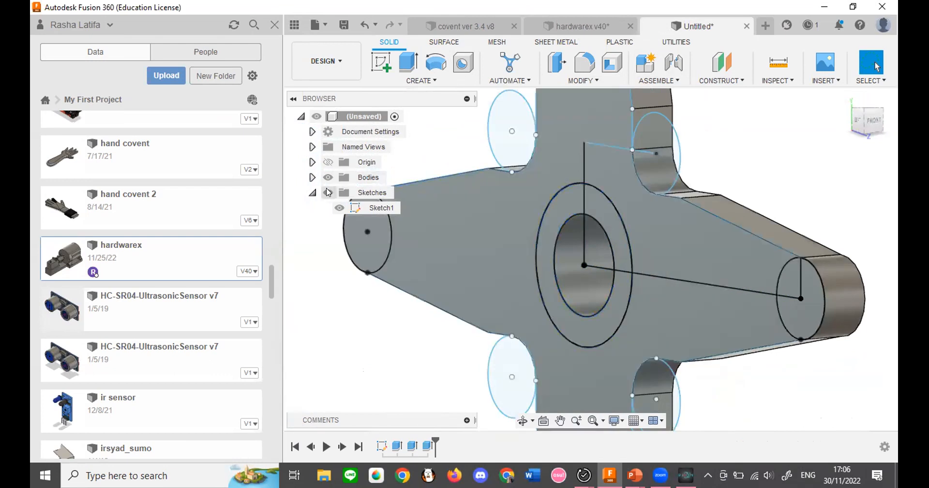
left_click(312, 177)
left_click(380, 208)
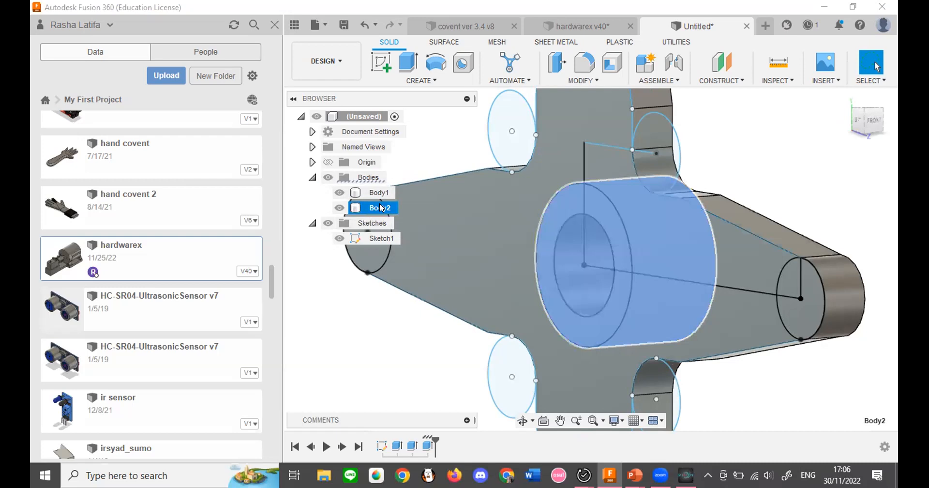
right_click(379, 203)
left_click(409, 9)
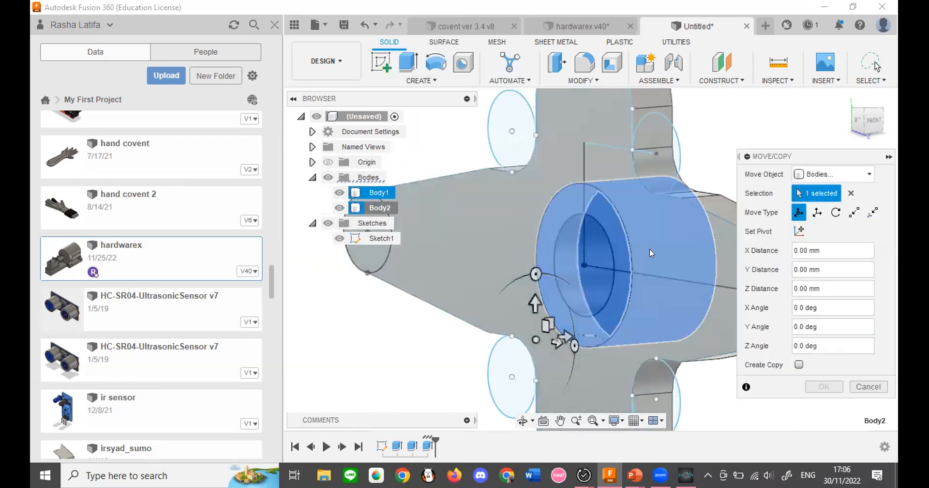
Switch to the hardwarex reference and measure the distance between the two circular edges of the recess around the hub bore.
left_click(581, 26)
left_click(559, 260)
scroll(561, 253, "up", 3)
scroll(530, 204, "up", 5)
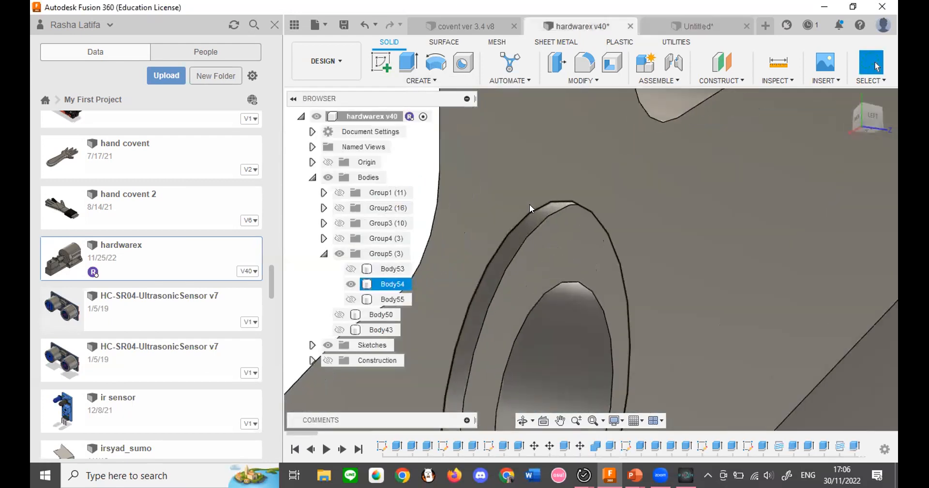
left_click(534, 222)
left_click(529, 216, "ctrl")
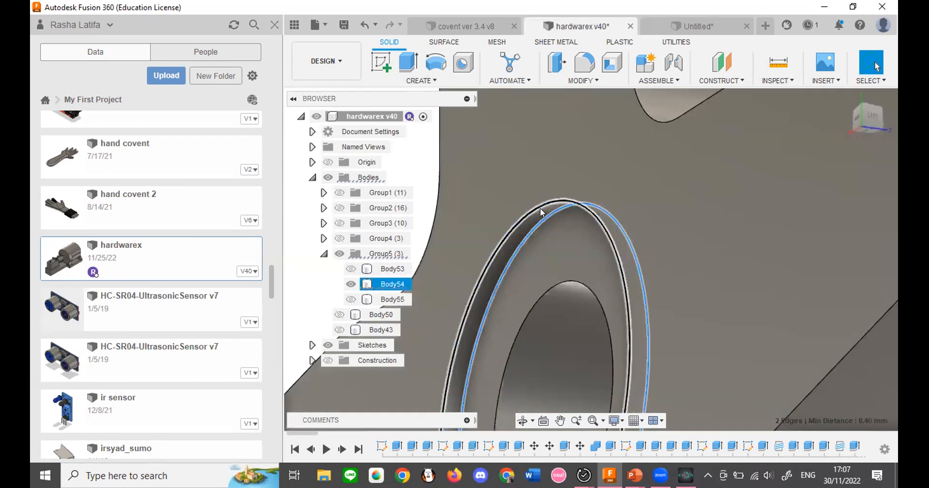
key("i")
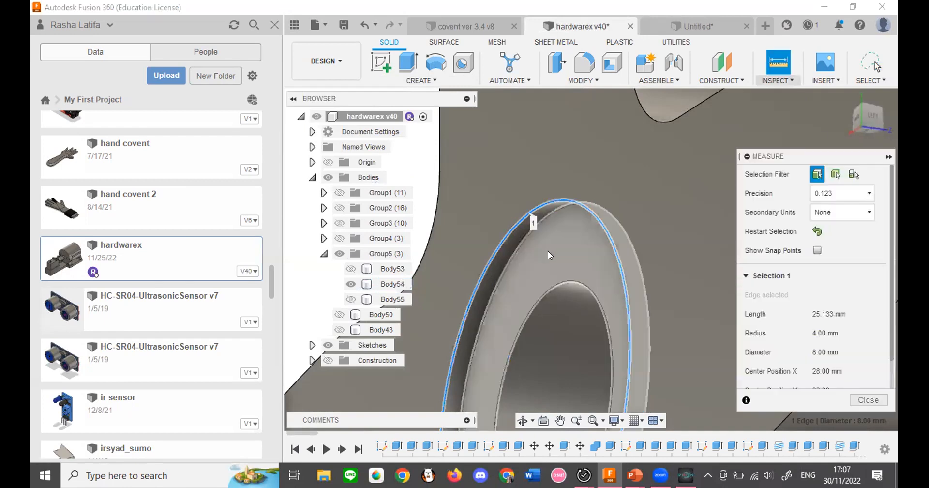
scroll(857, 332, "down", 1)
scroll(501, 234, "down", 4)
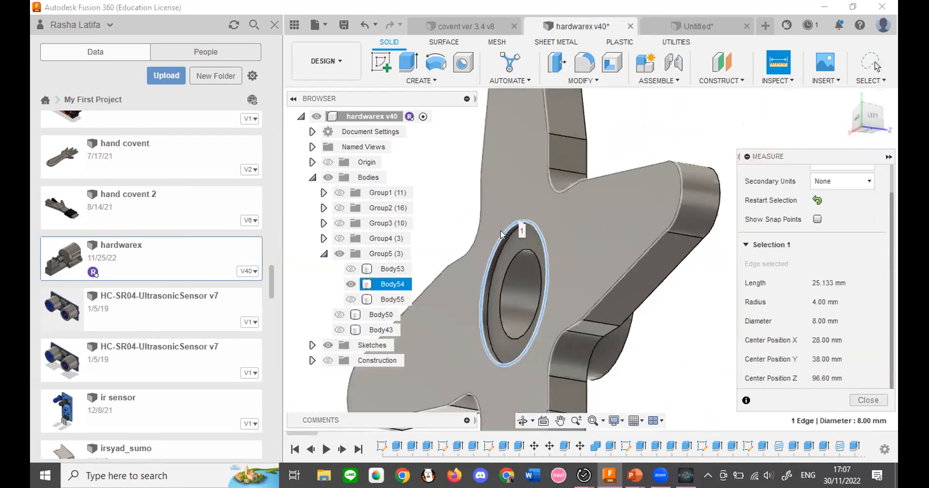
scroll(513, 217, "up", 5)
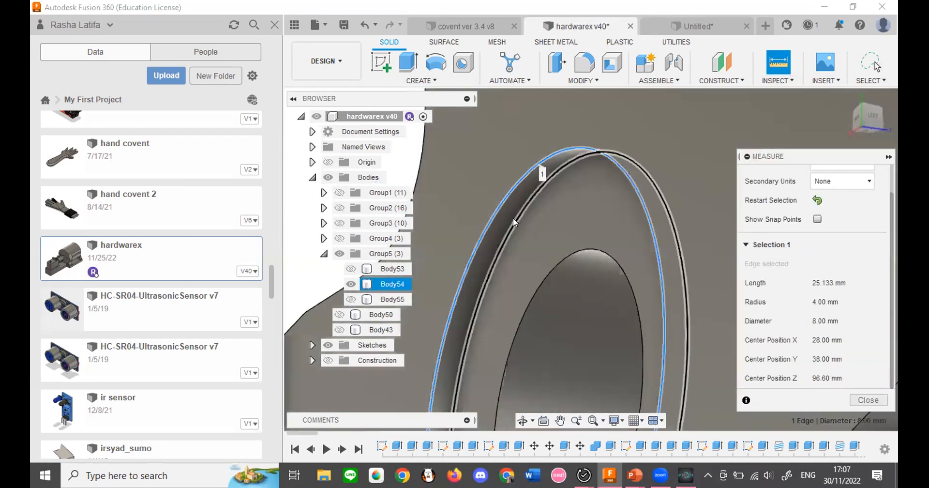
left_click(513, 219)
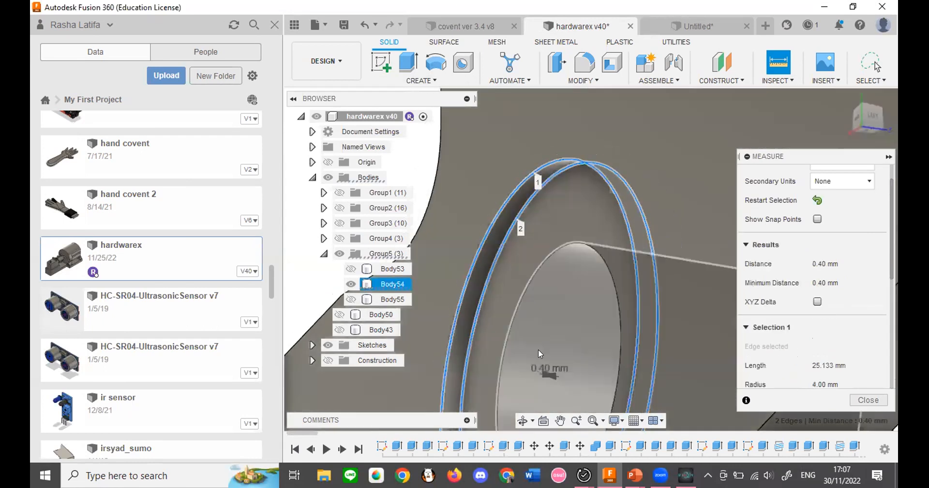
scroll(539, 351, "up", 5)
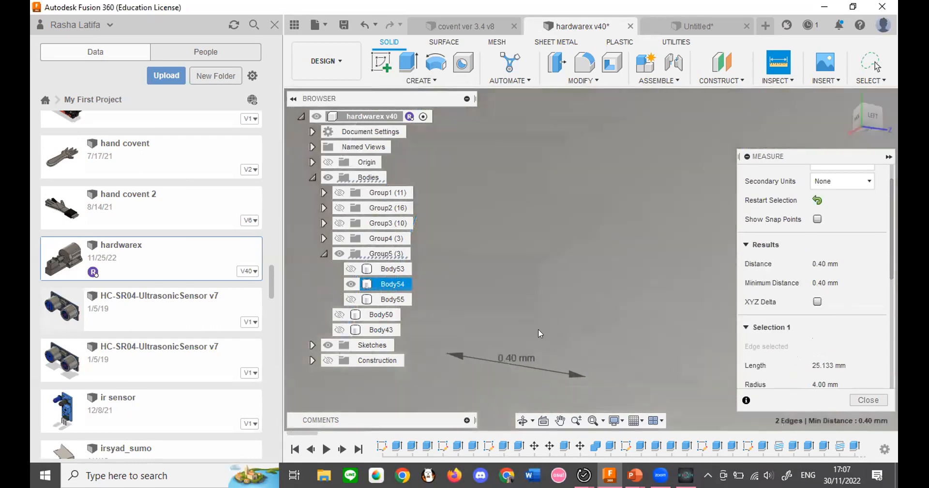
Return to the untitled design and move the hub ring, Body2, 0.4 mm along X to recess it in the horn.
left_click(697, 25)
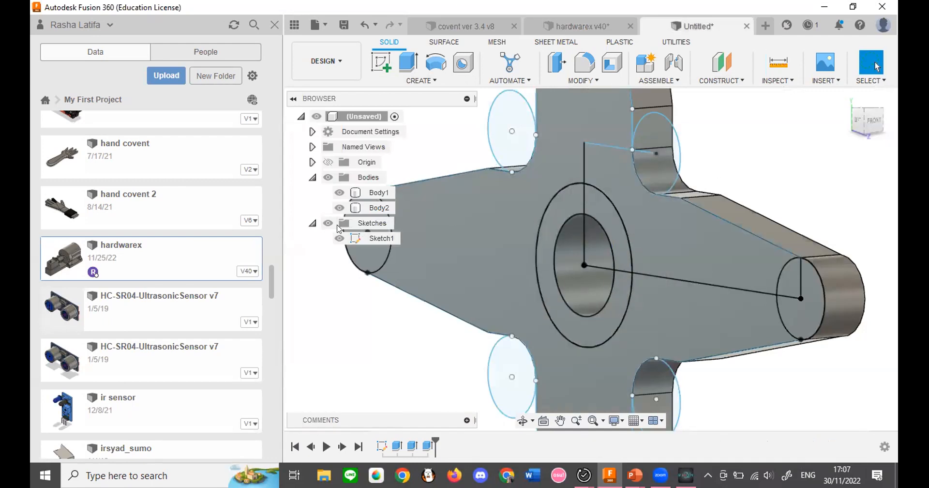
left_click(375, 207)
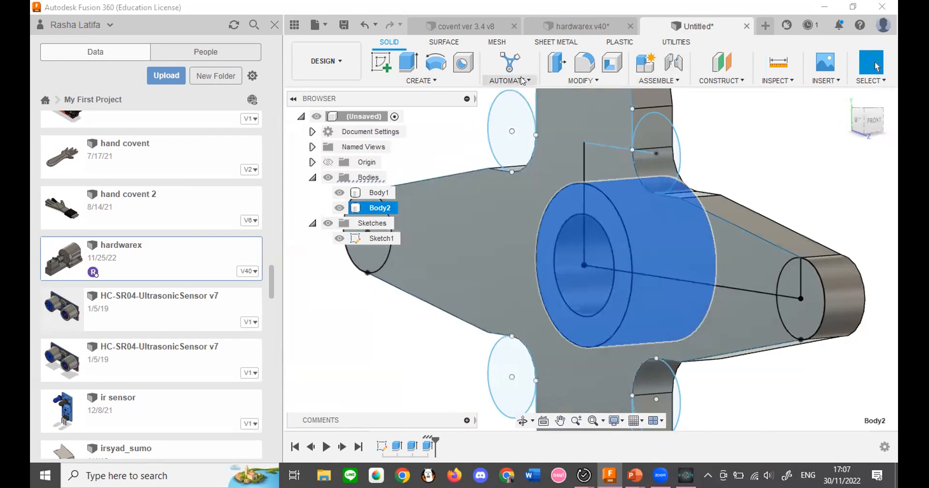
left_click(428, 80)
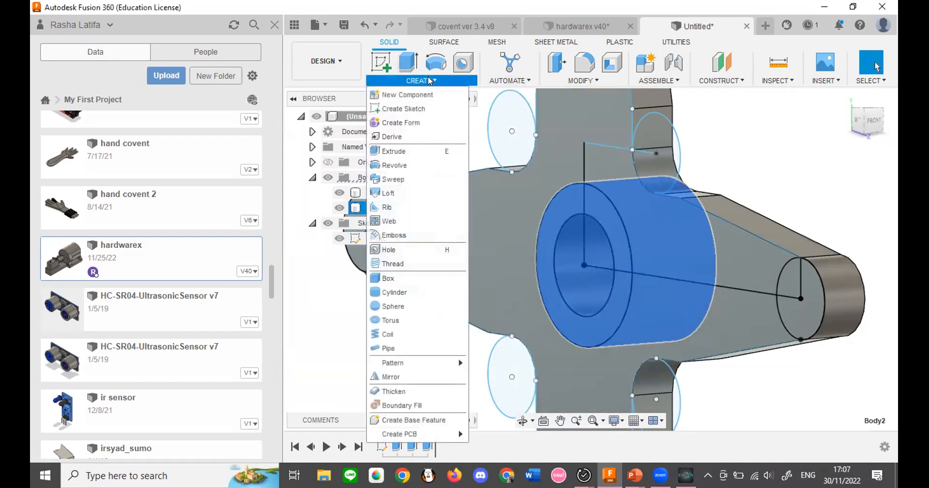
left_click(583, 80)
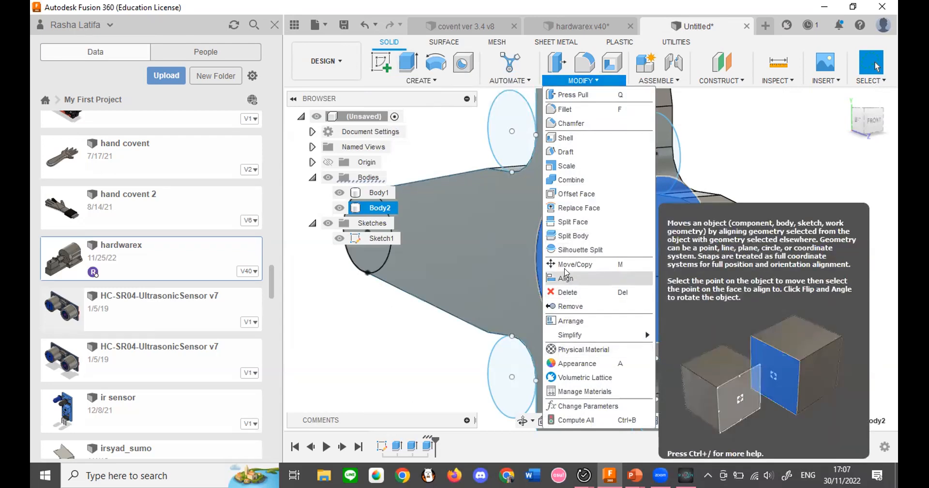
left_click(316, 236)
key("m")
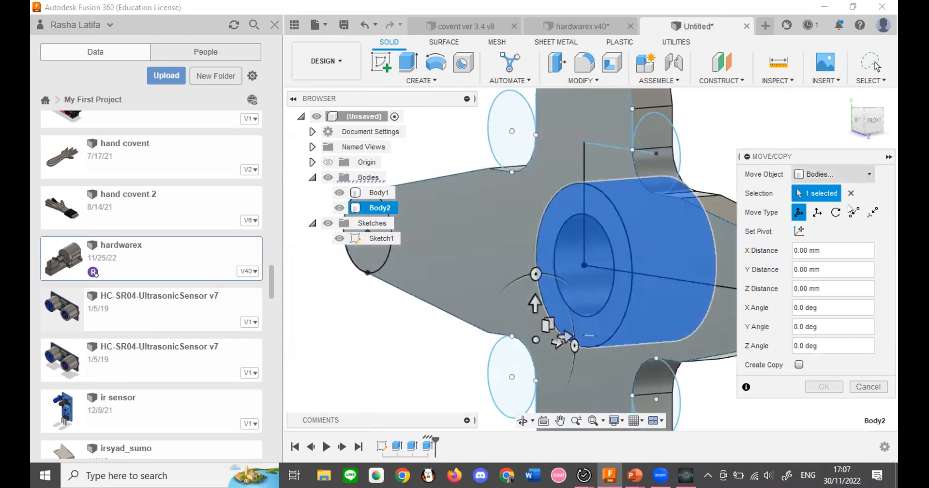
scroll(475, 200, "down", 3)
scroll(566, 264, "up", 4)
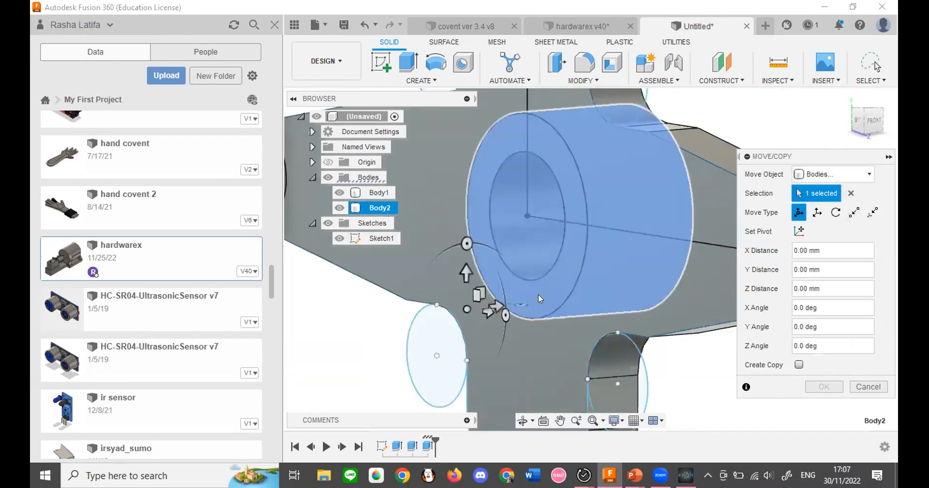
left_click_drag(507, 303, 508, 301)
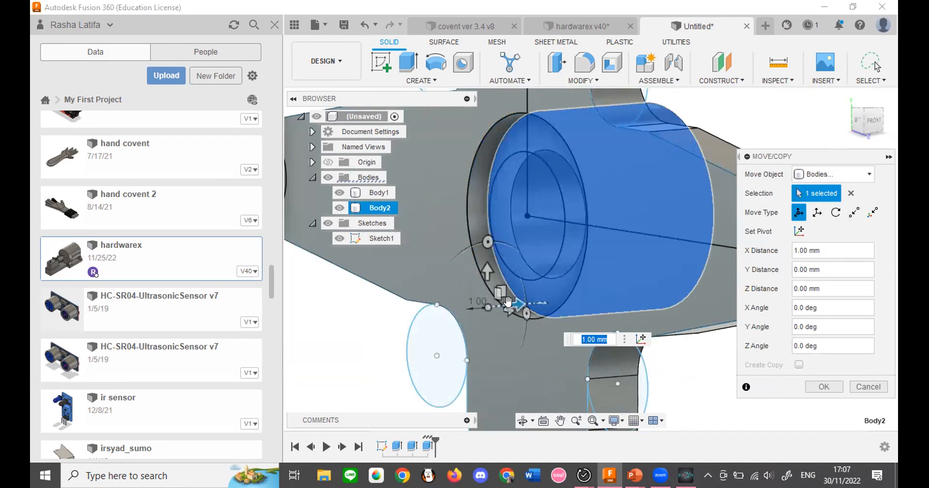
type("0.4")
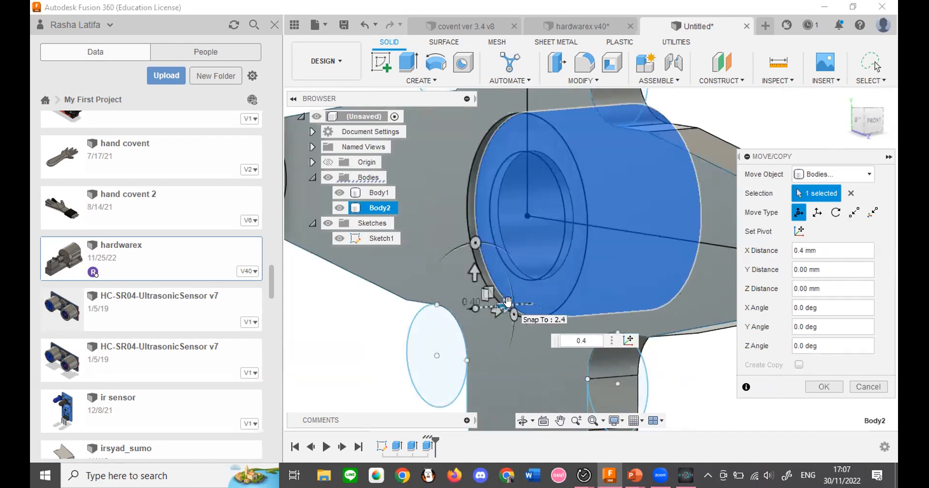
left_click(829, 384)
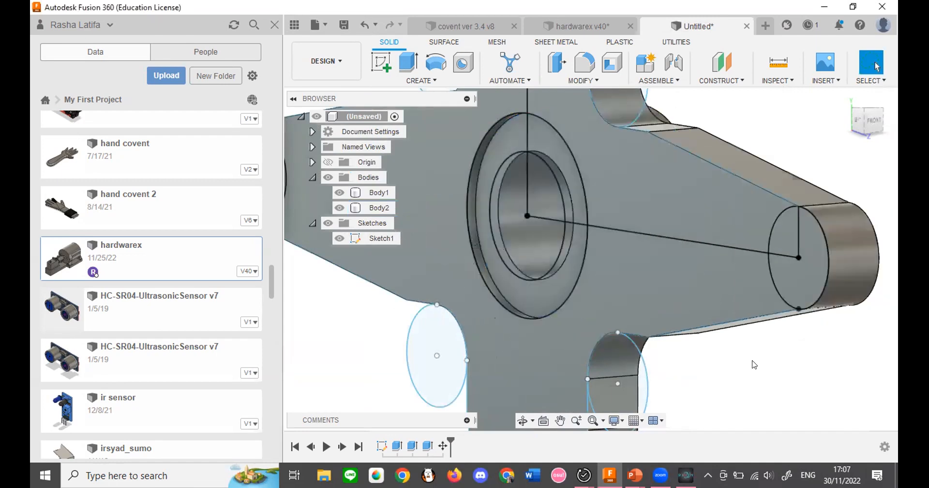
Hide Sketch1 so that only the horn's bodies are shown.
scroll(715, 362, "down", 3)
scroll(706, 213, "down", 2)
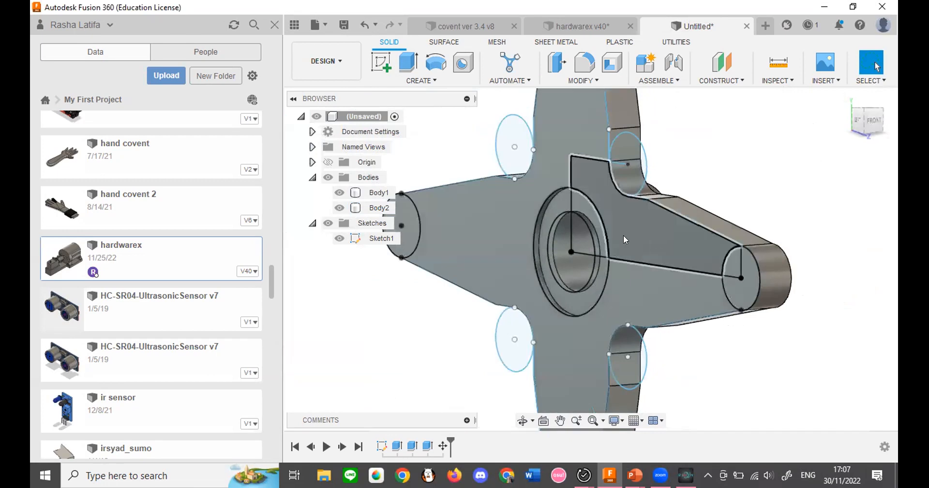
scroll(623, 235, "down", 2)
left_click(341, 237)
mouse_move(882, 125)
left_mouse_down()
mouse_move(841, 130)
mouse_move(882, 127)
left_mouse_up()
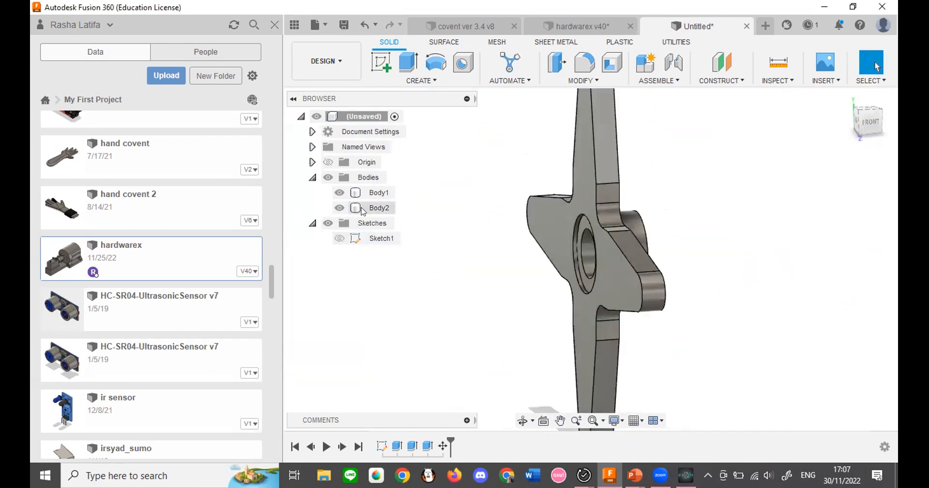
Combine the hub ring, Body2, with the cross-shaped Body1 using the Join operation.
left_click(362, 209)
left_click(377, 194, "ctrl")
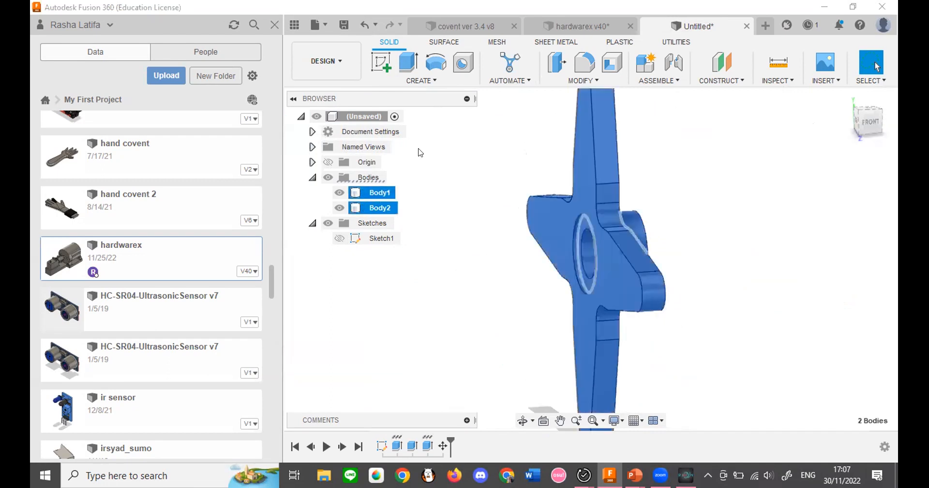
left_click(583, 80)
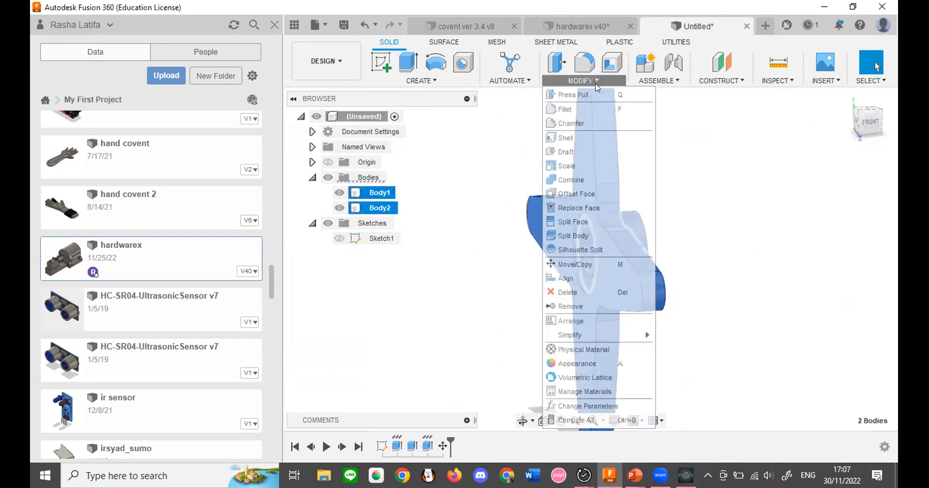
left_click(615, 182)
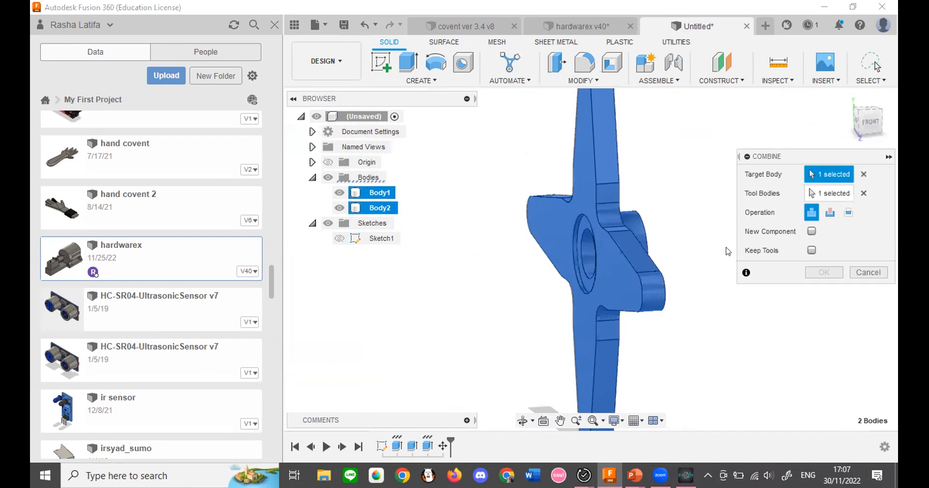
left_click(824, 273)
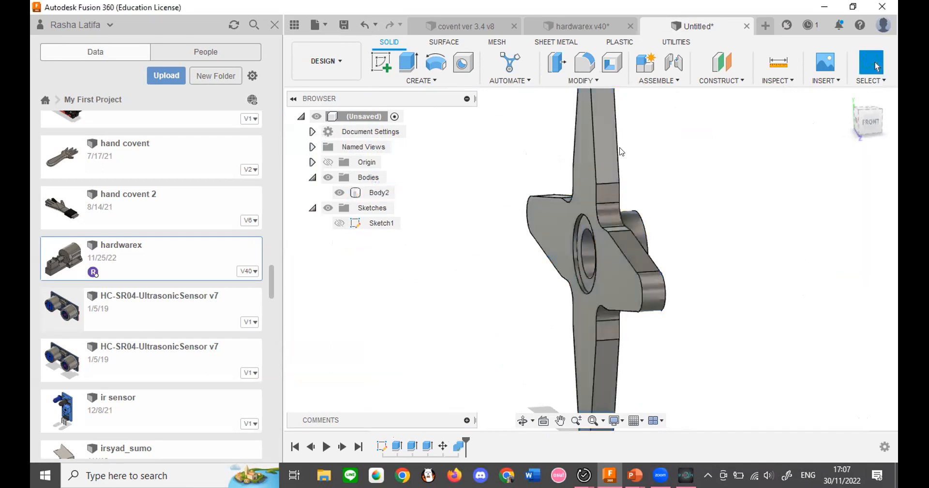
Toggle the combined body's visibility off and on, and examine the whole horn and its hub recess.
left_click(341, 192)
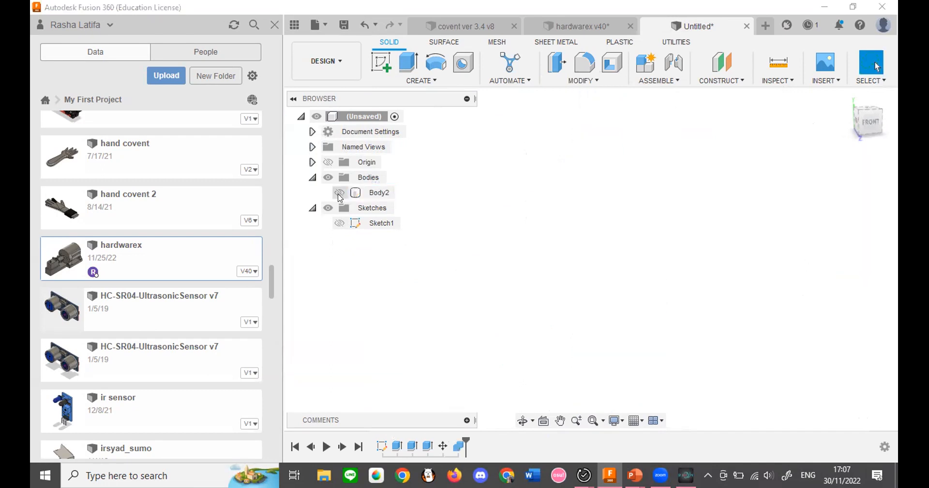
left_click(344, 192)
scroll(365, 312, "down", 3)
mouse_move(868, 119)
left_mouse_down()
mouse_move(866, 109)
mouse_move(876, 116)
mouse_move(868, 127)
mouse_move(861, 116)
mouse_move(871, 117)
left_mouse_up()
mouse_move(484, 242)
middle_mouse_down("shift")
mouse_move(547, 245)
mouse_move(605, 228)
middle_mouse_up("shift")
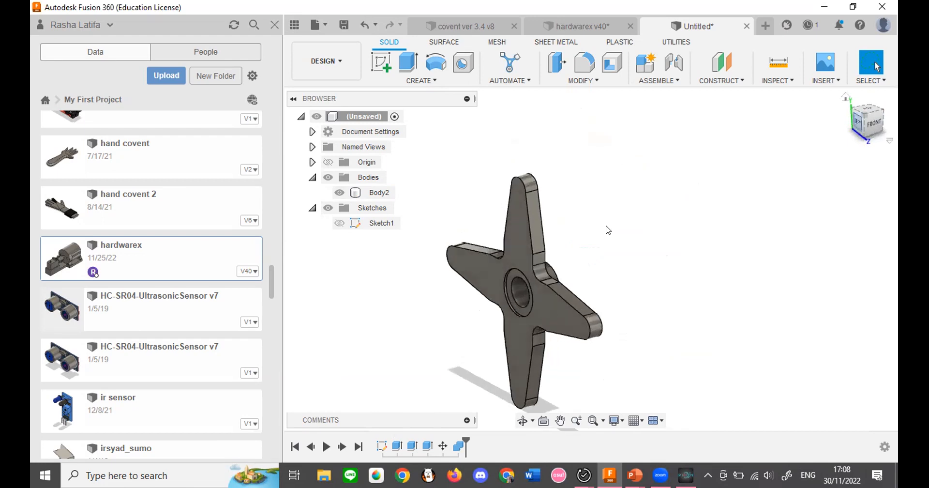
scroll(606, 228, "down", 3)
left_click(561, 274)
scroll(558, 280, "up", 5)
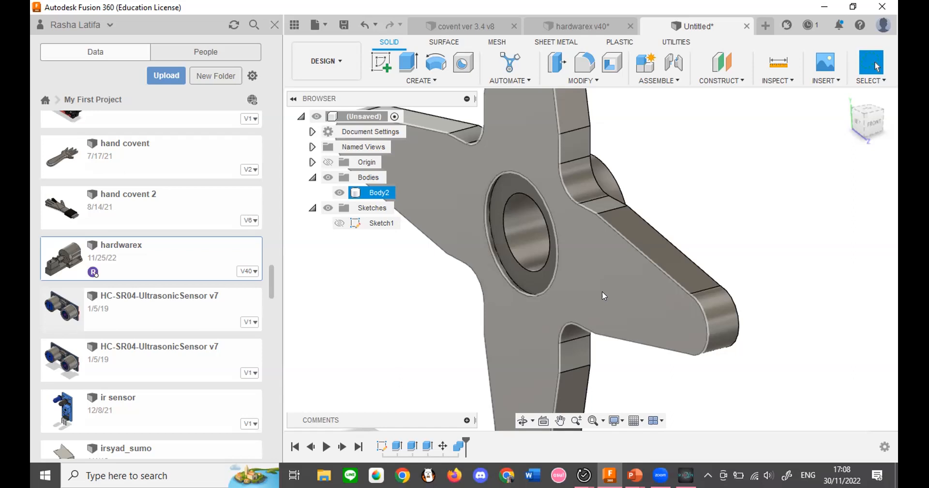
key("alt+Tab")
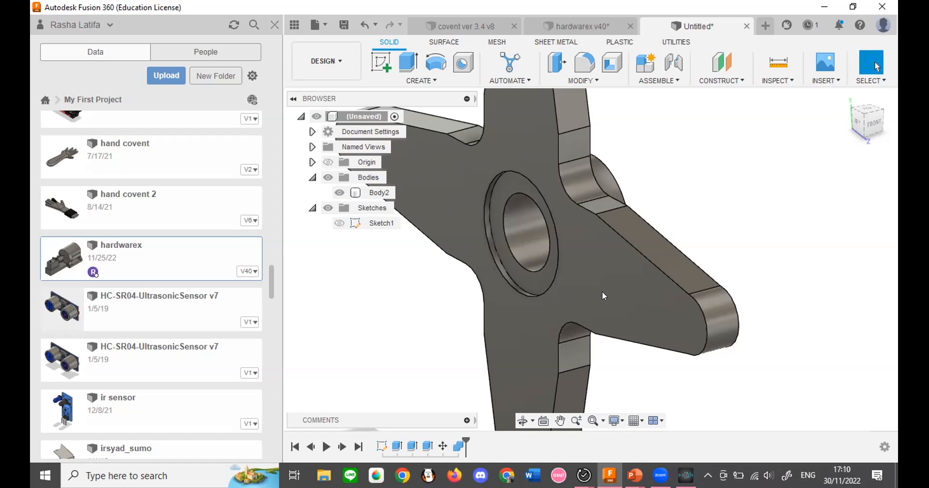
key("alt+Tab")
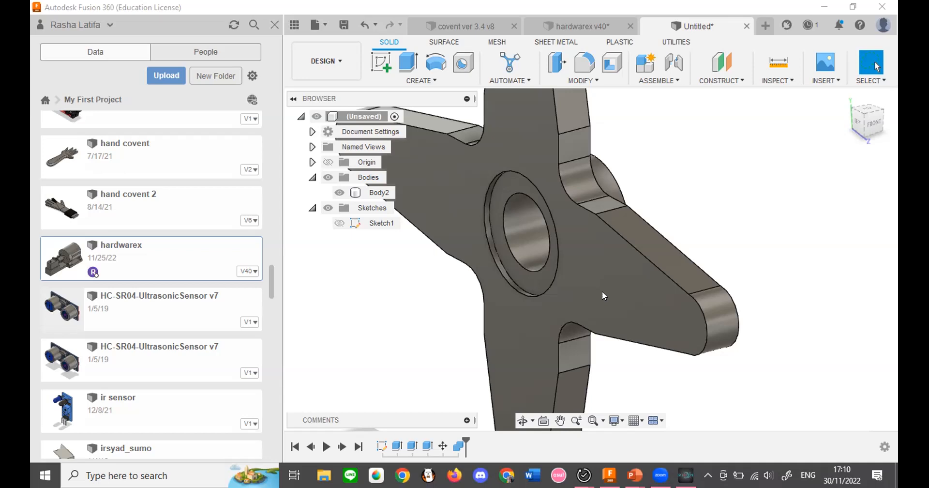
left_click(602, 291)
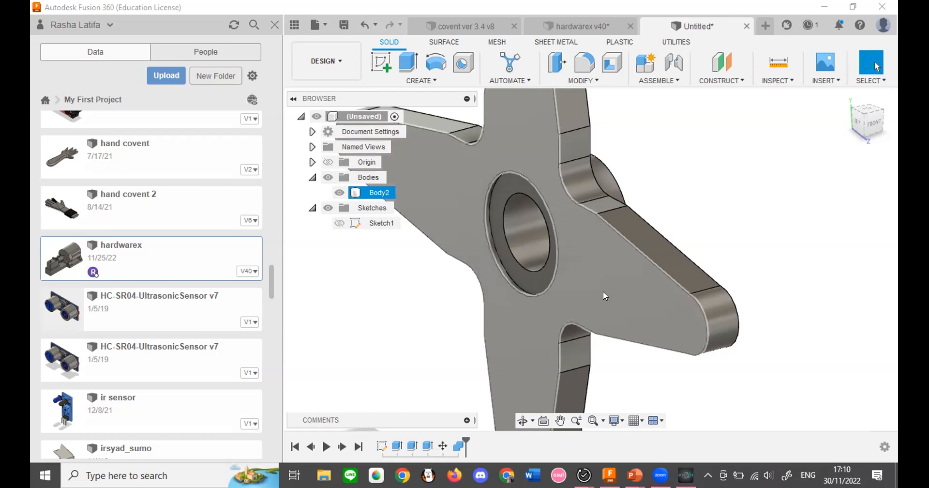
key("Escape")
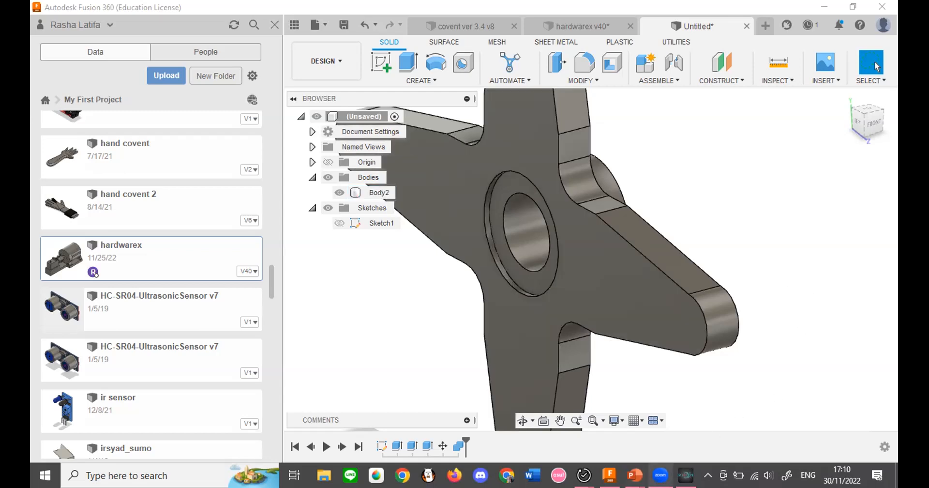
left_click(685, 475)
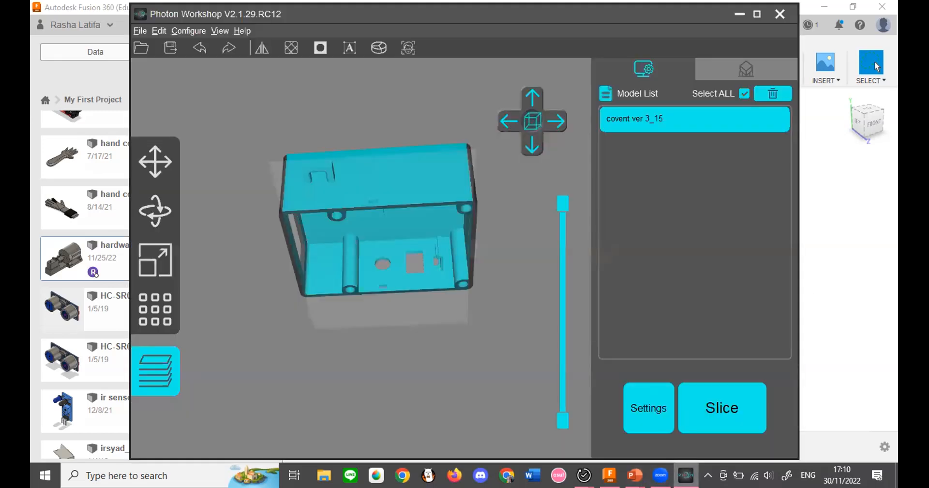
mouse_move(633, 475)
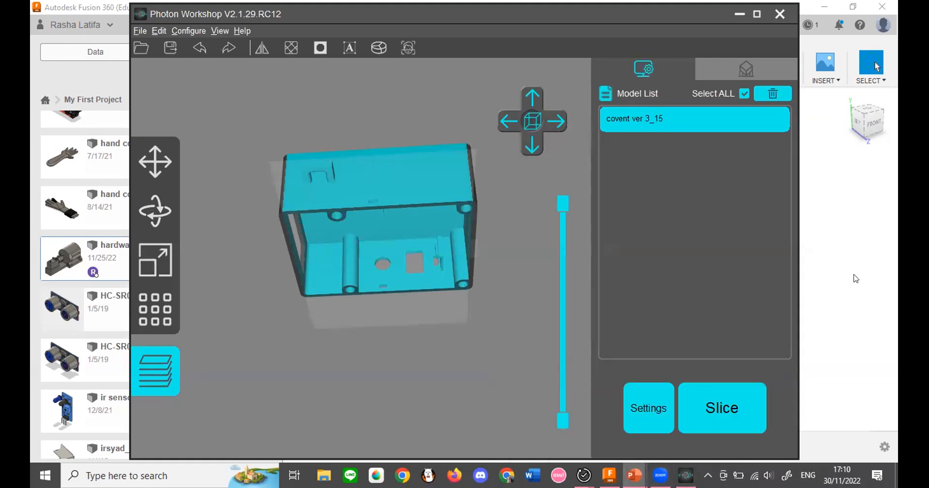
left_click(852, 278)
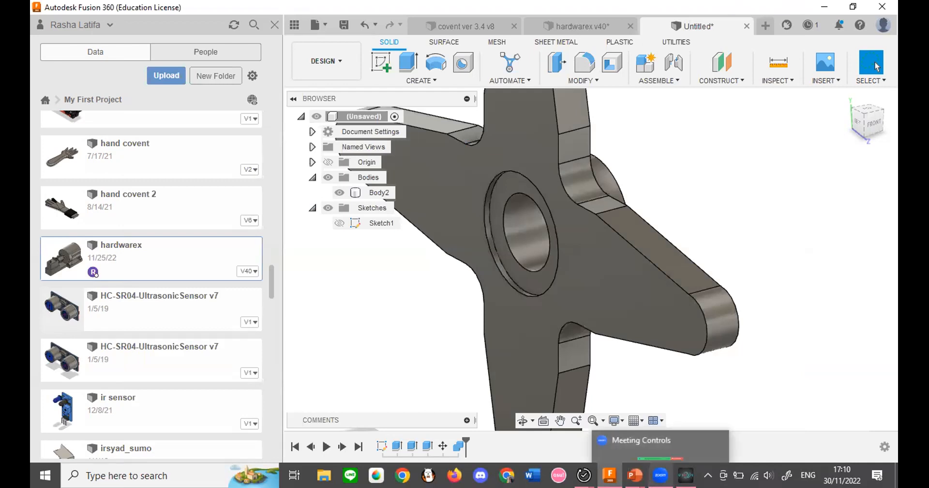
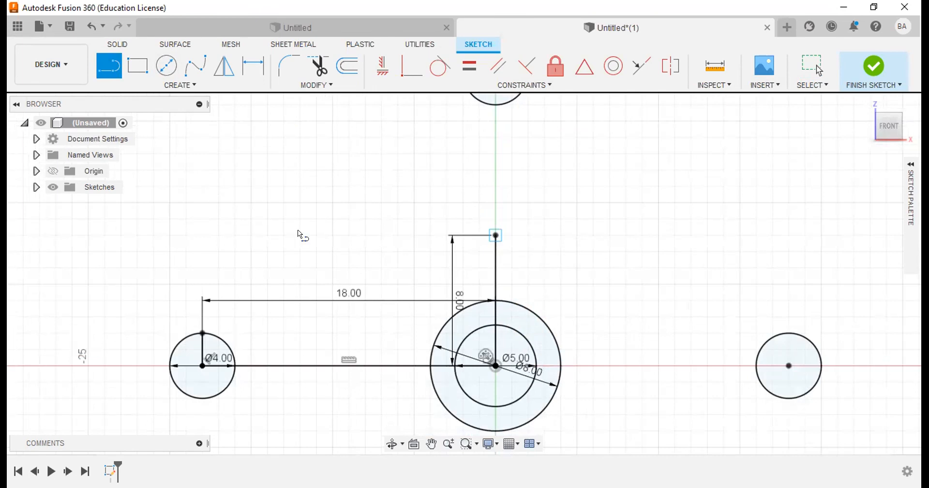
Draw a 6 mm horizontal line from the end of the 8 mm vertical line and centre a 4 mm circle on its free end.
key("Escape")
left_click(166, 66)
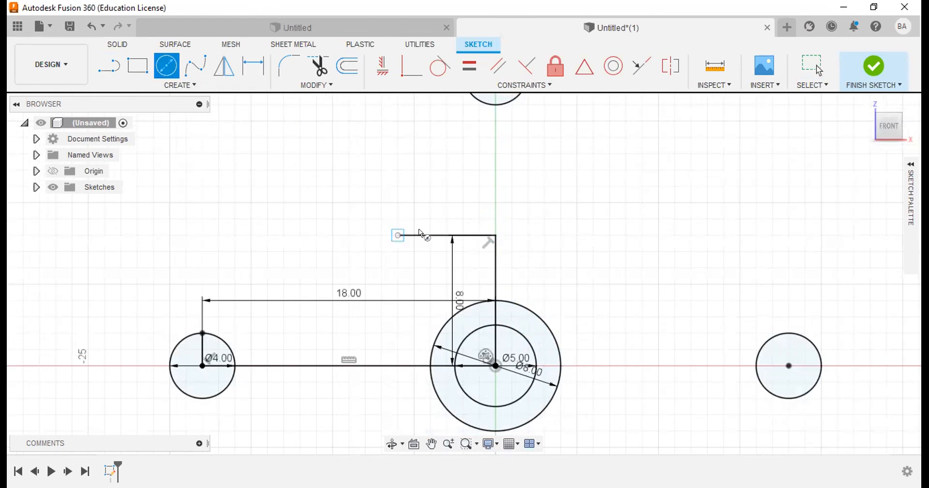
type("4")
key("Return")
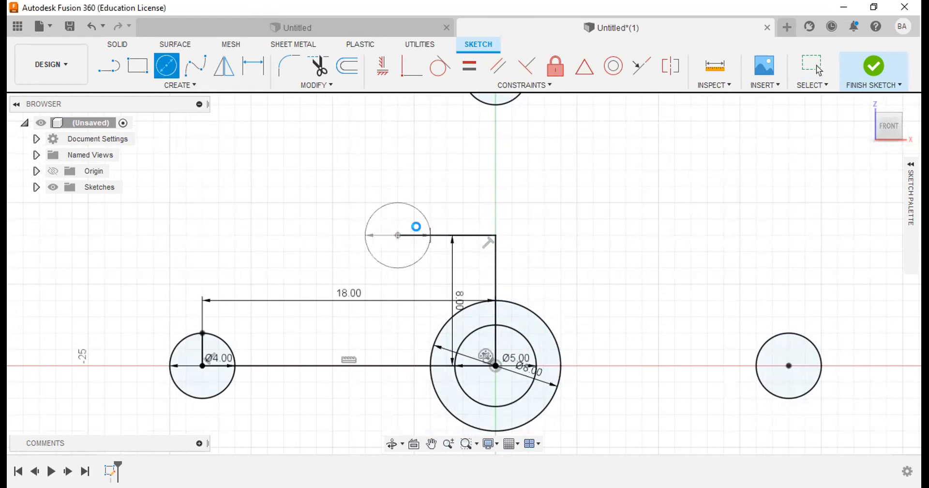
key("Escape")
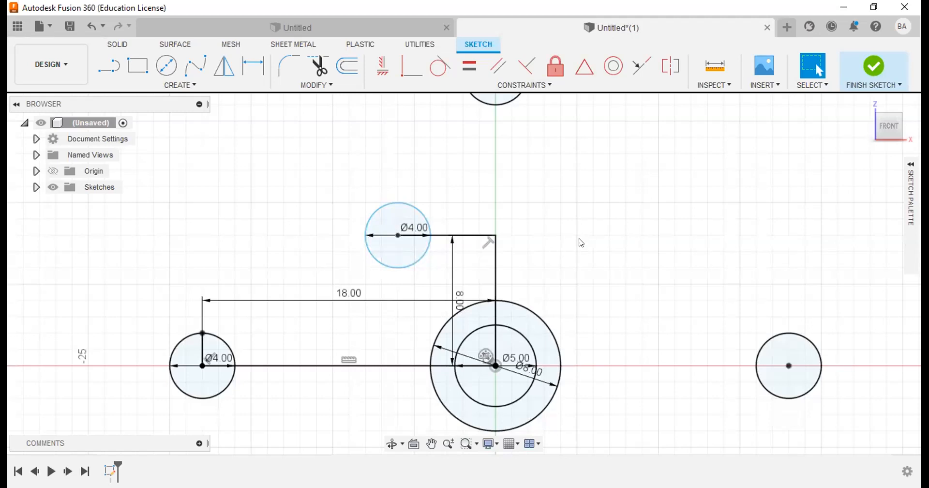
Try a full circular pattern of the new 4 mm circle around the hub centre with quantity 3, and undo it.
scroll(579, 241, "down", 3)
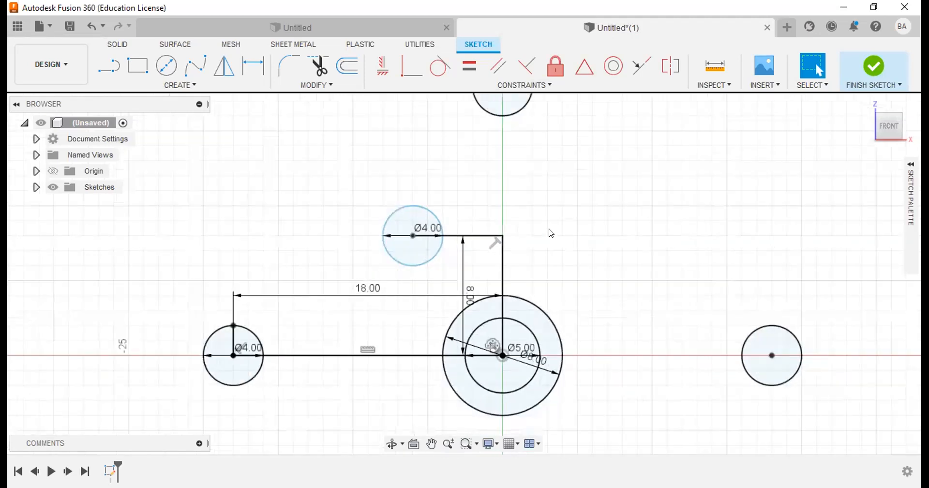
scroll(481, 271, "up", 3)
mouse_move(628, 213)
middle_mouse_down()
mouse_move(724, 193)
mouse_move(688, 214)
middle_mouse_up()
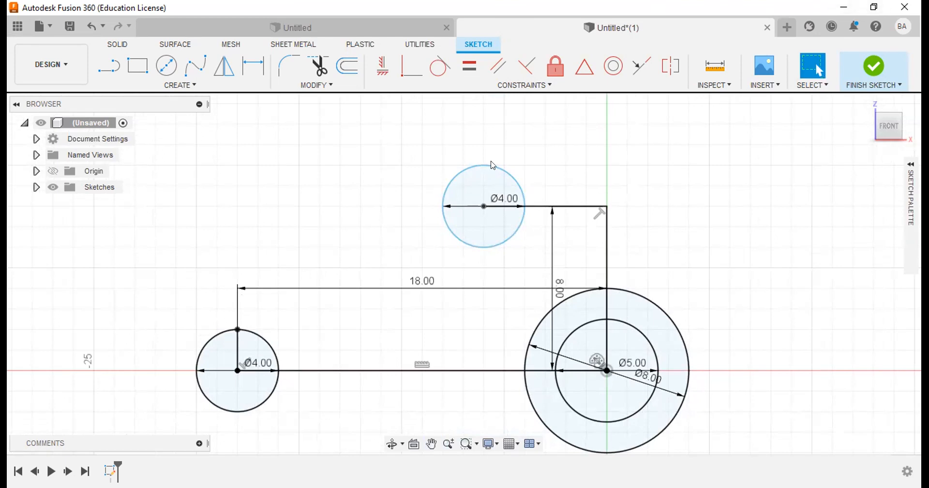
left_click(215, 87)
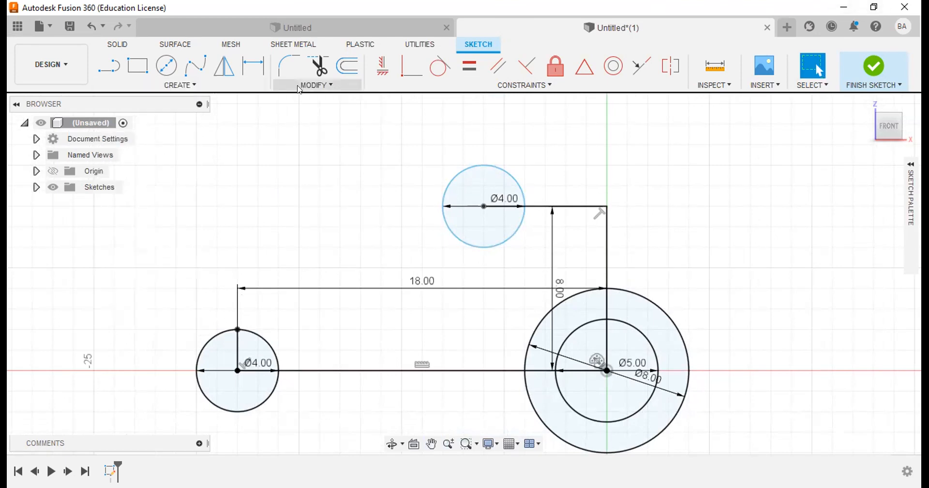
left_click(298, 86)
left_click(234, 83)
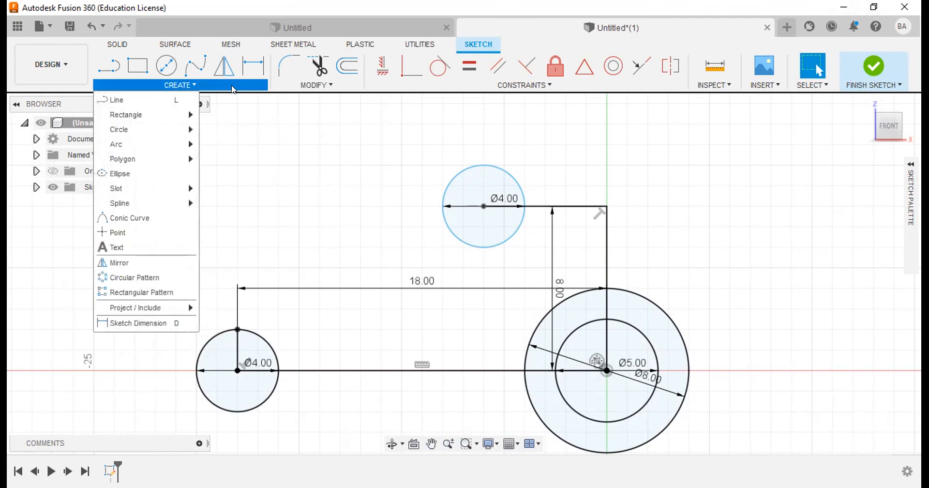
left_click(125, 277)
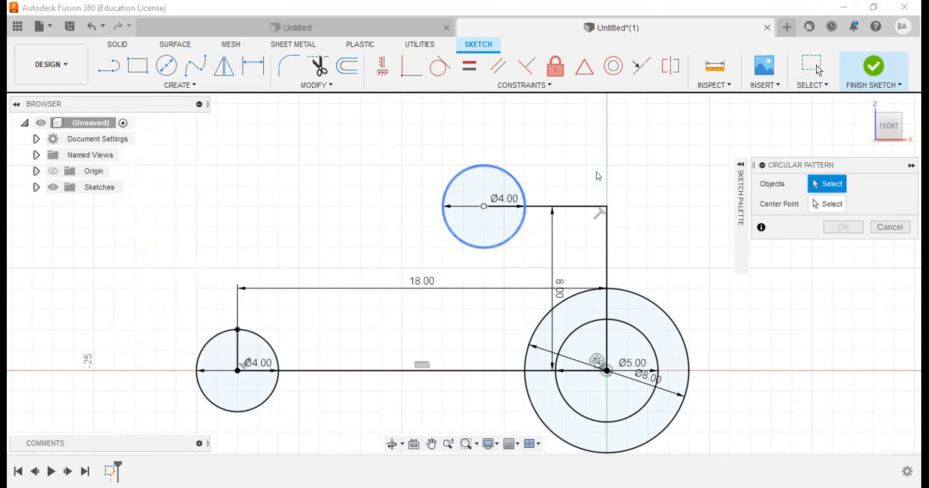
left_click(825, 199)
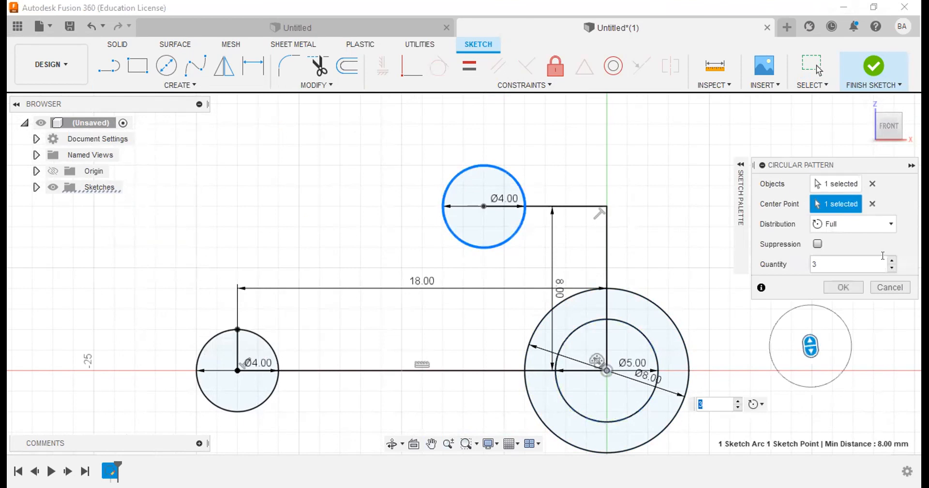
left_click(857, 288)
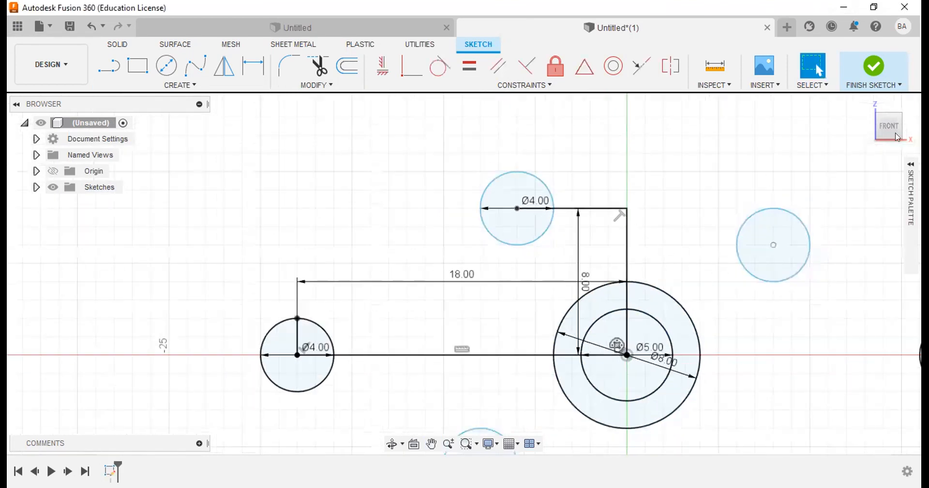
scroll(717, 272, "down", 3)
key("ctrl+z")
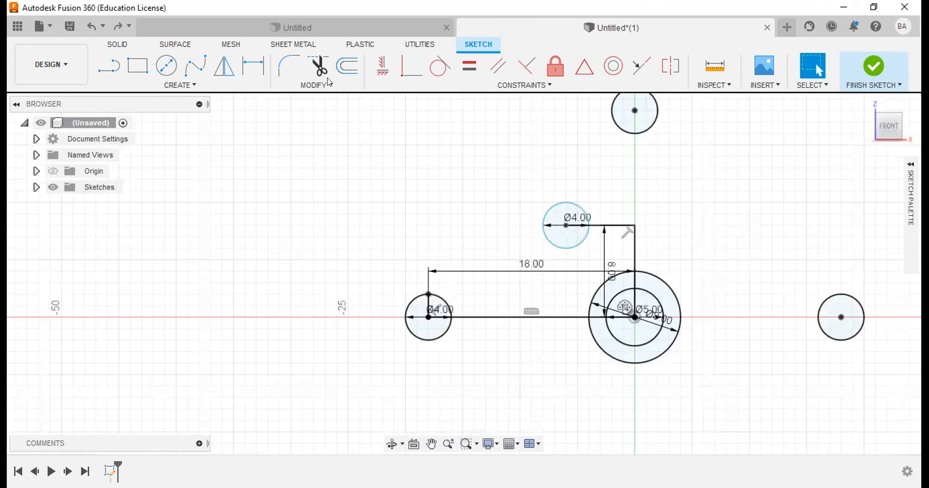
Create a full circular pattern of the new 4 mm circle's centre point around the hub centre with quantity 4.
left_click(177, 85)
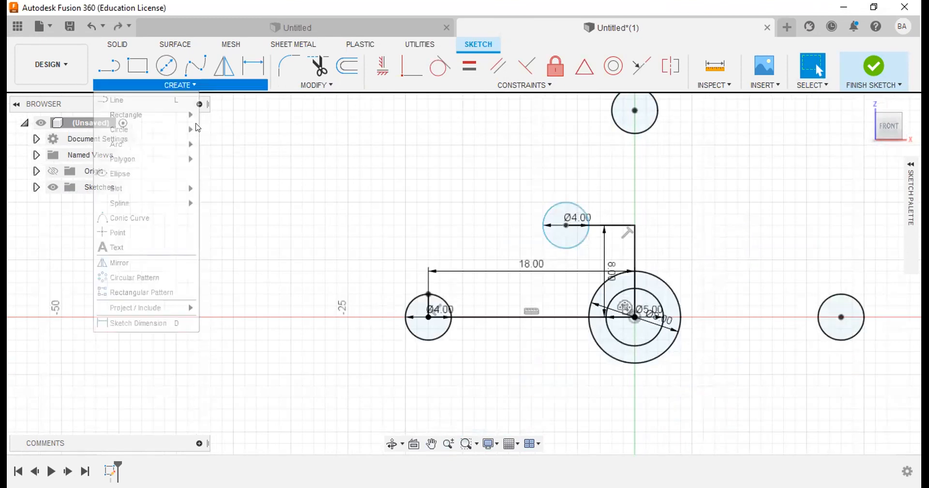
left_click(435, 201)
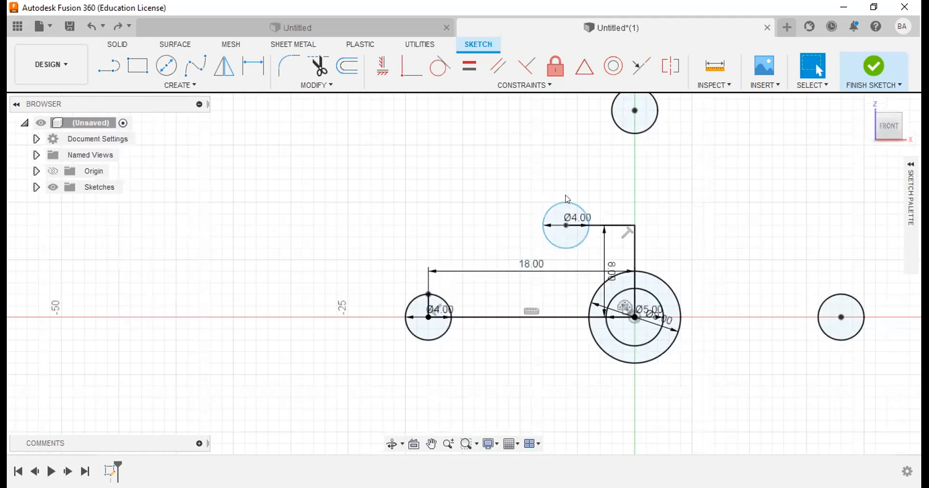
left_click(148, 87)
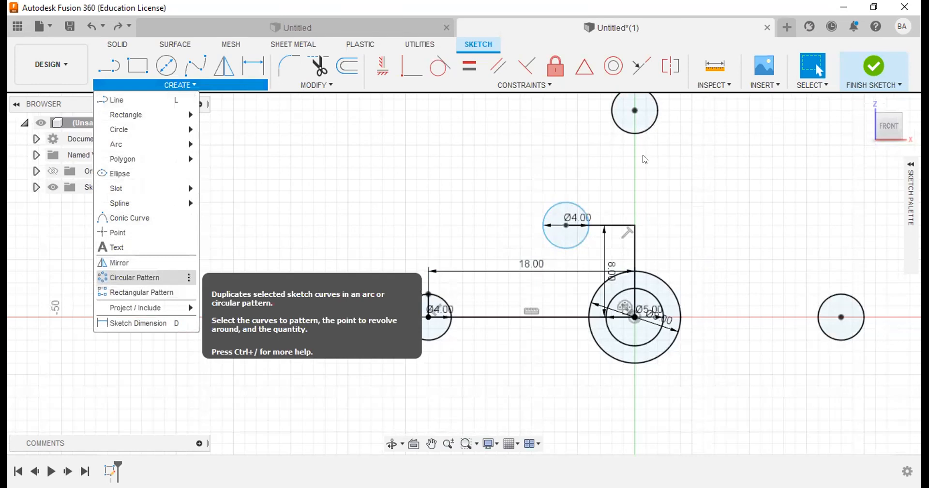
scroll(607, 248, "up", 2)
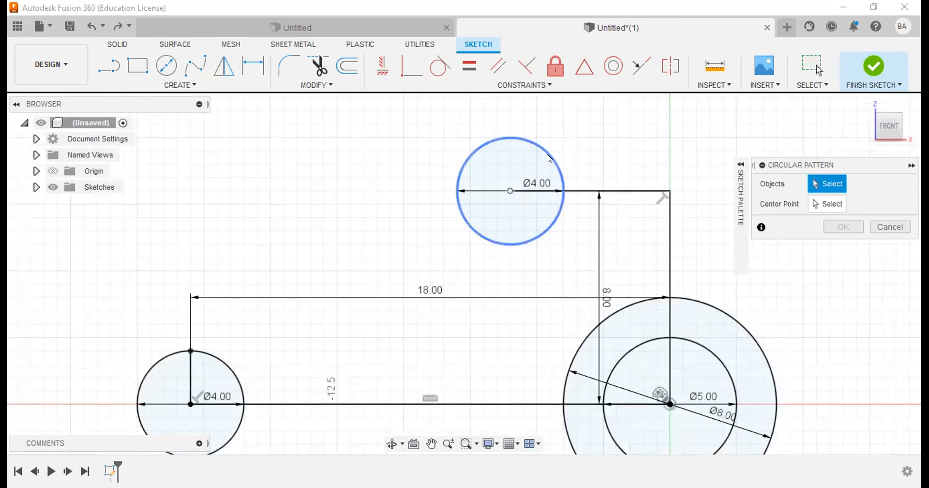
left_click(507, 191)
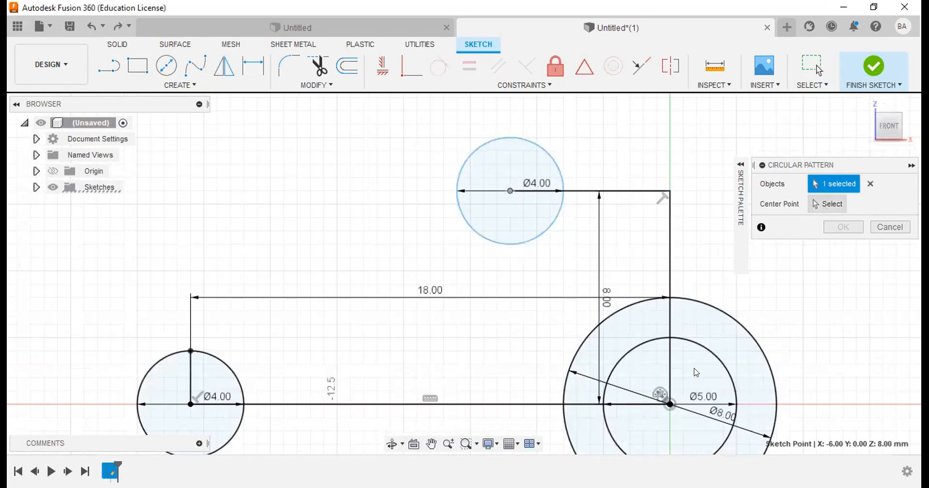
left_click(824, 207)
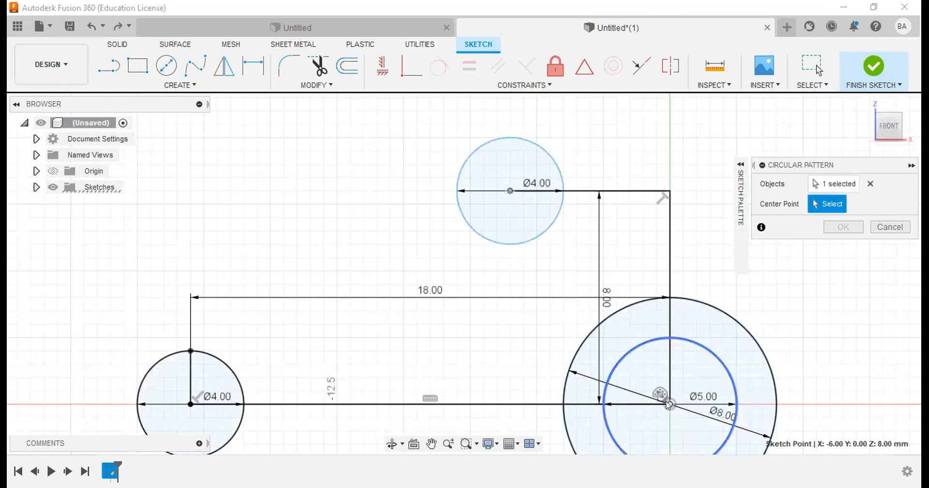
scroll(670, 404, "up", 3)
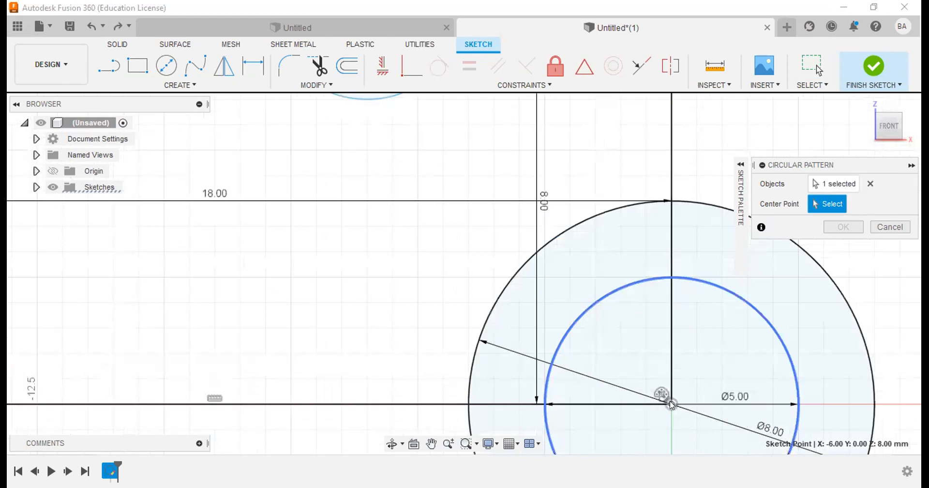
left_click(672, 405)
scroll(672, 401, "down", 3)
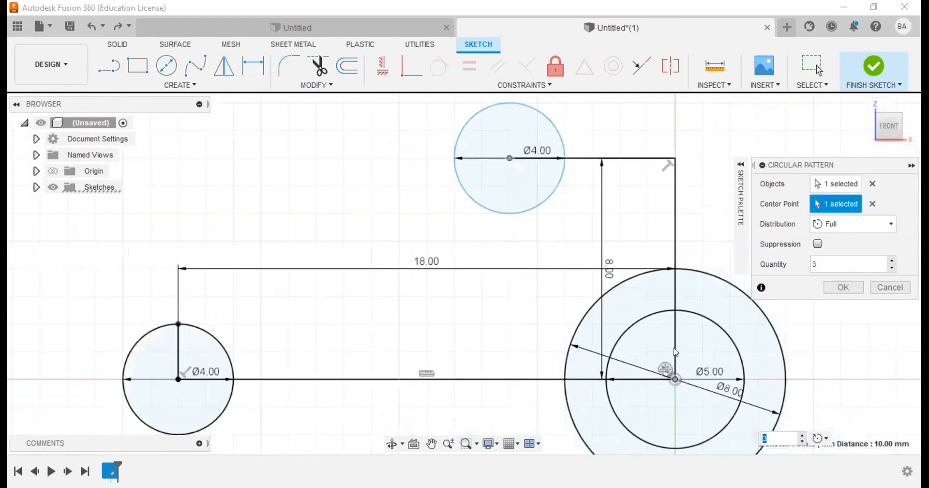
scroll(768, 317, "down", 1)
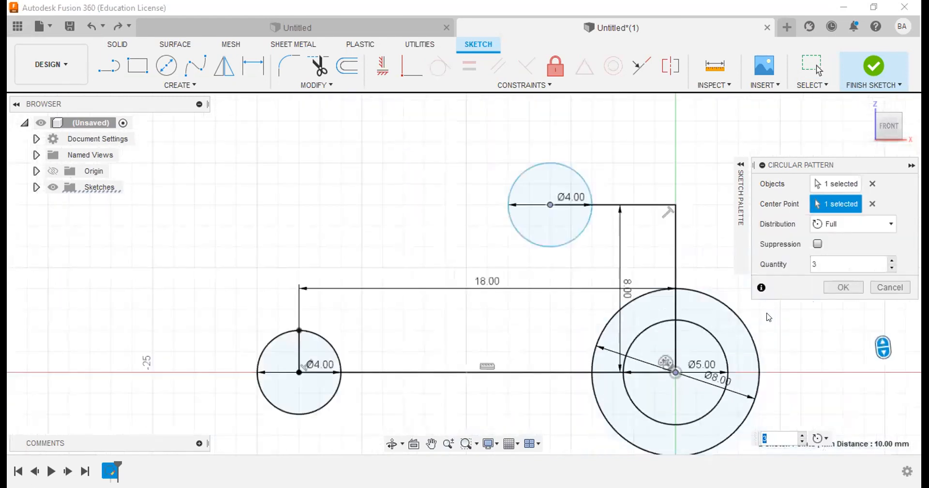
left_click(892, 259)
scroll(699, 214, "up", 1)
left_click(843, 287)
scroll(792, 266, "up", 2)
scroll(792, 266, "down", 4)
middle_click_drag(779, 238, 623, 221)
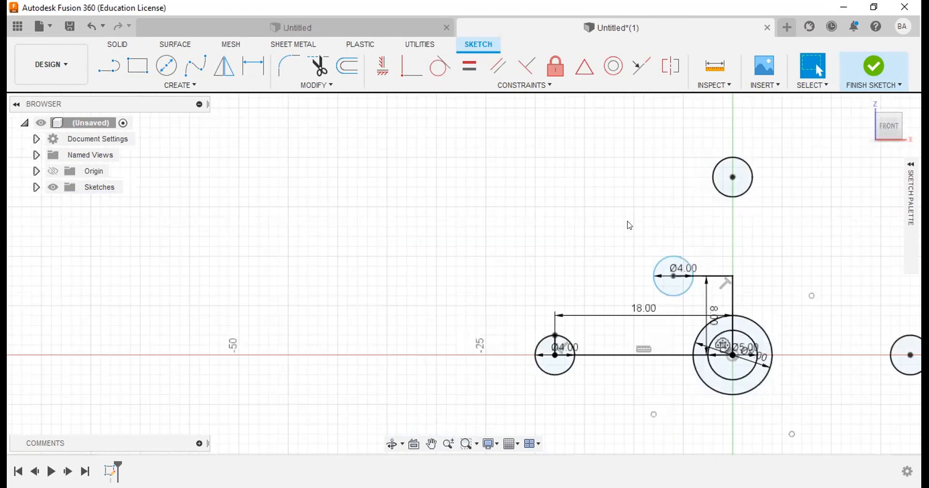
scroll(651, 232, "up", 1)
scroll(649, 227, "up", 1)
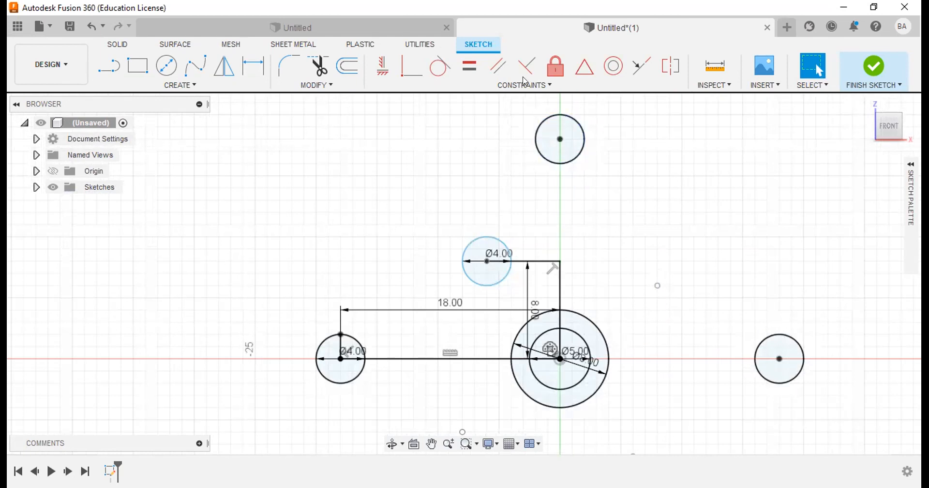
left_click(165, 86)
left_click(154, 277)
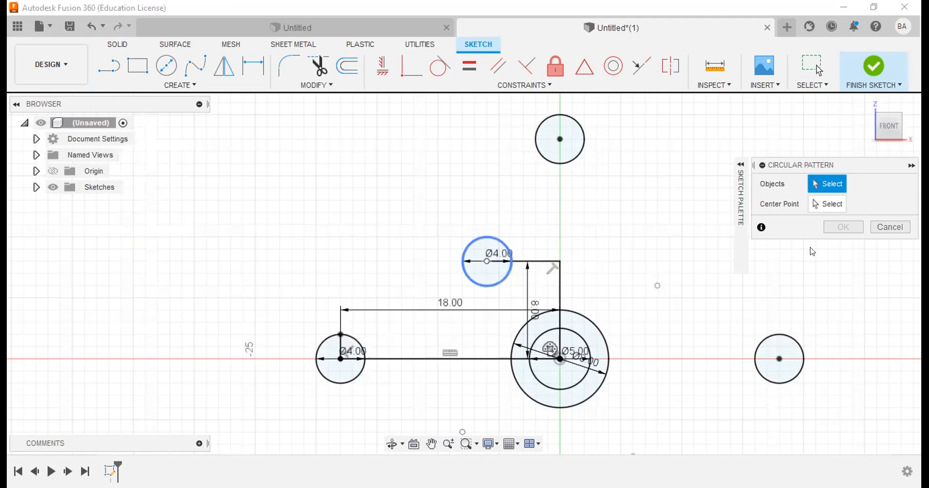
left_click(833, 204)
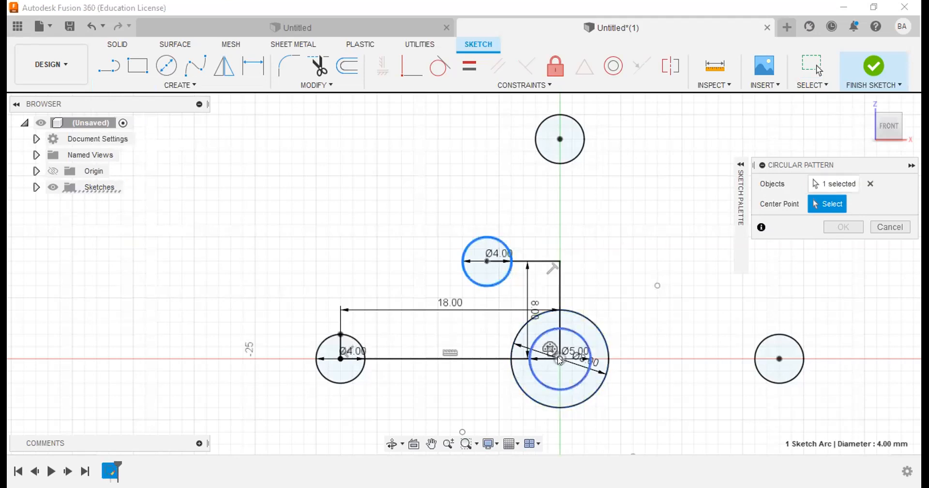
left_click(560, 359)
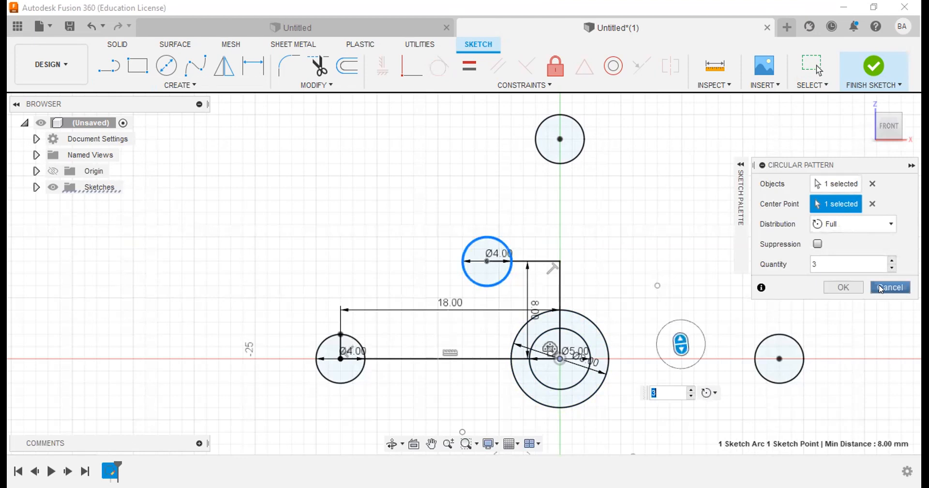
left_click(891, 261)
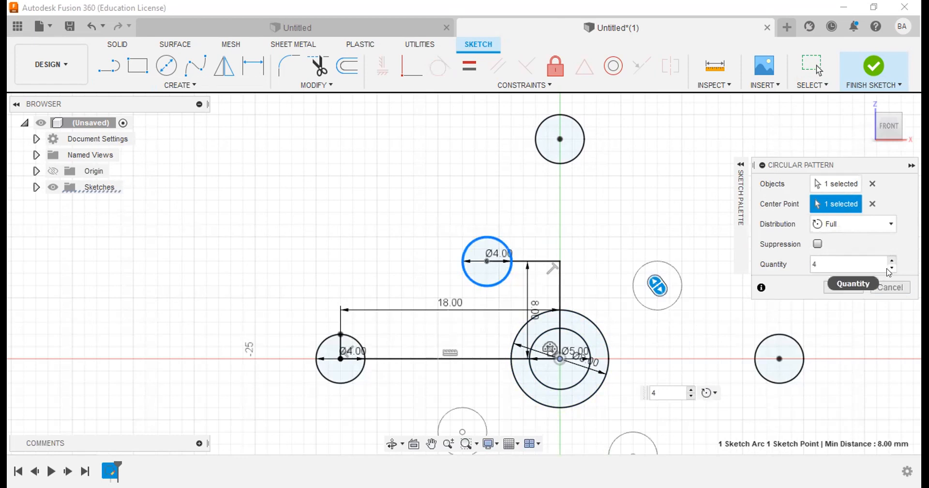
key("Escape")
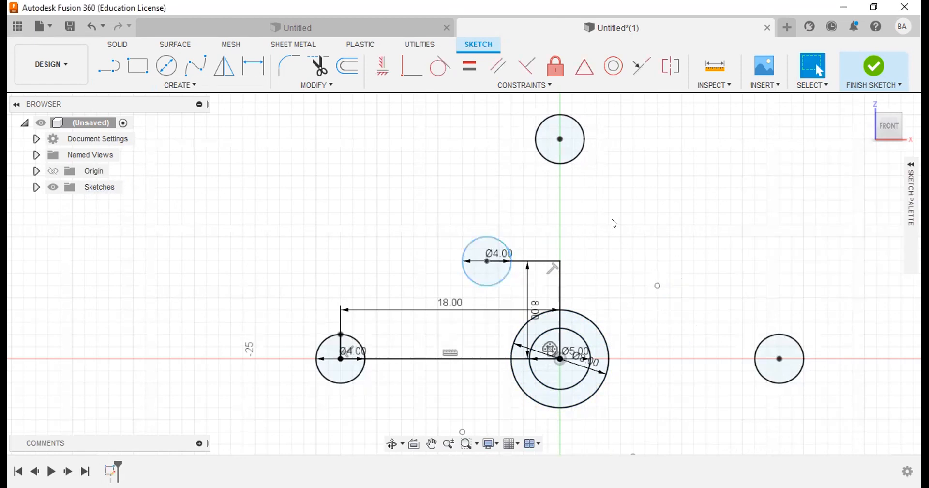
Mirror the 4 mm circle beside the hub about the 18 mm horizontal line.
left_click(206, 85)
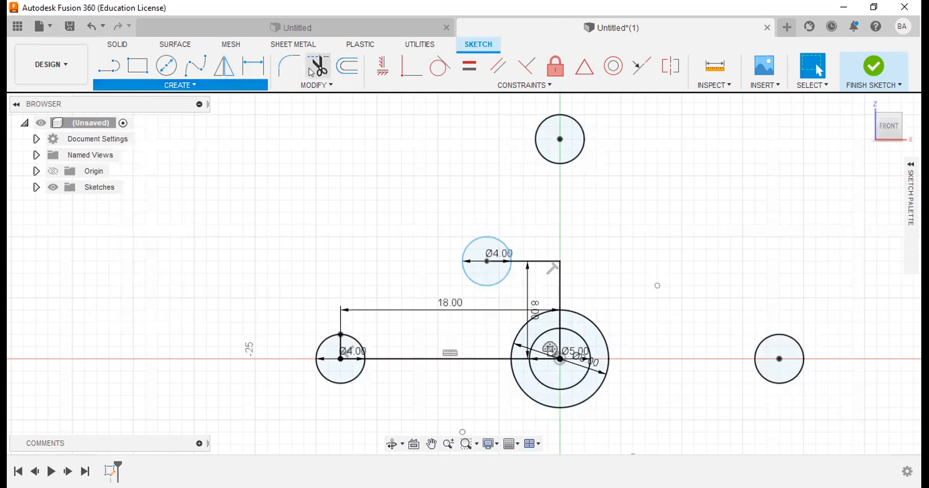
left_click(180, 85)
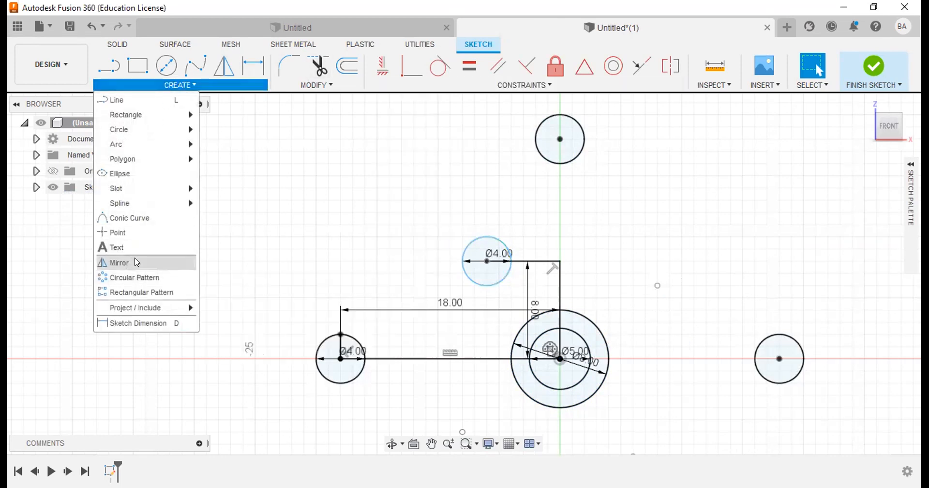
left_click(119, 261)
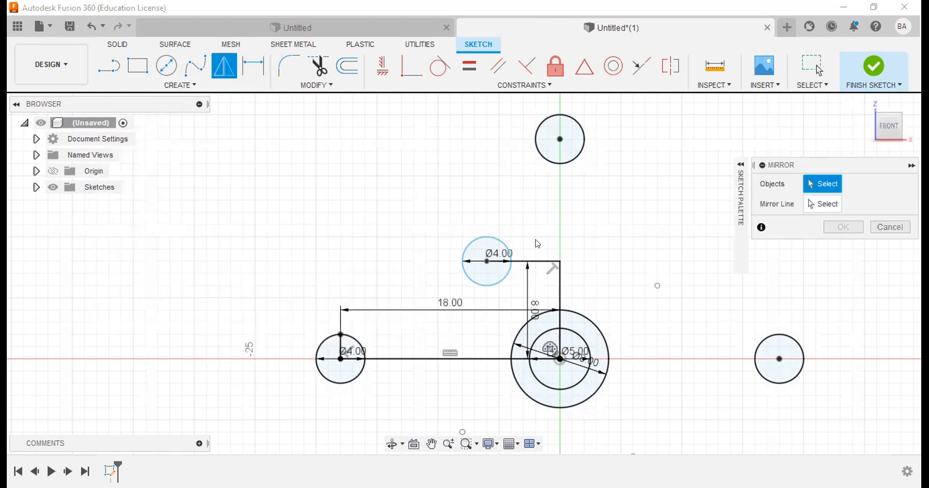
left_click(491, 240)
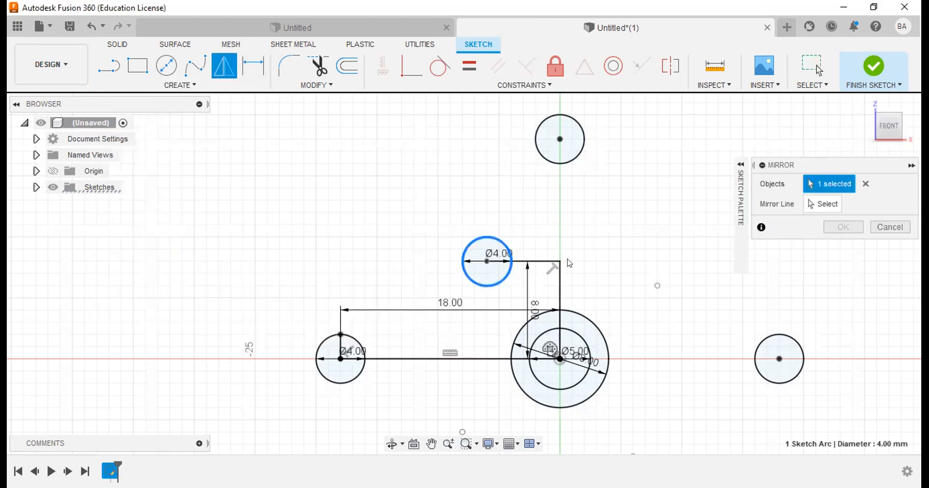
middle_click_drag(624, 200, 584, 61)
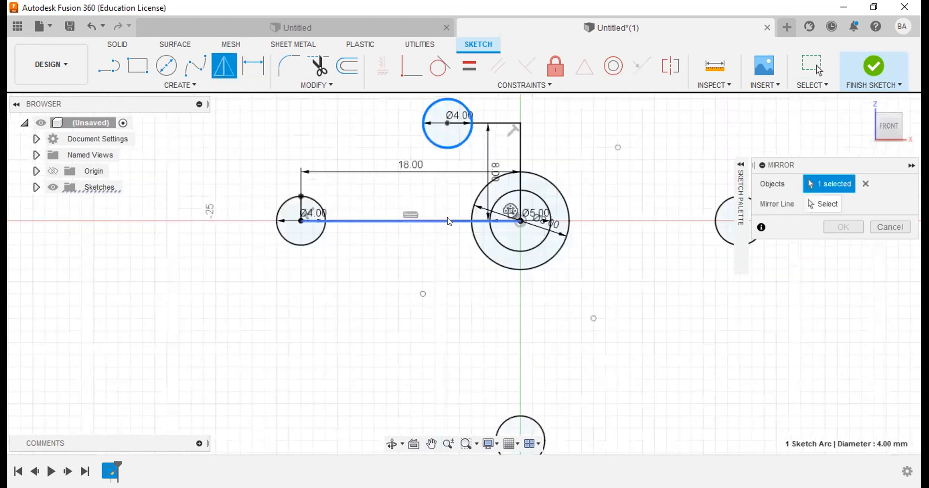
left_click(449, 222)
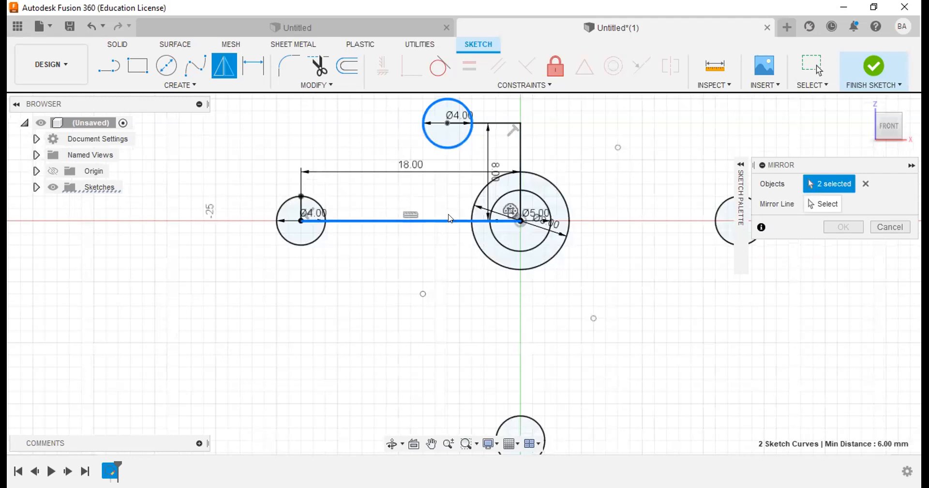
left_click(824, 205)
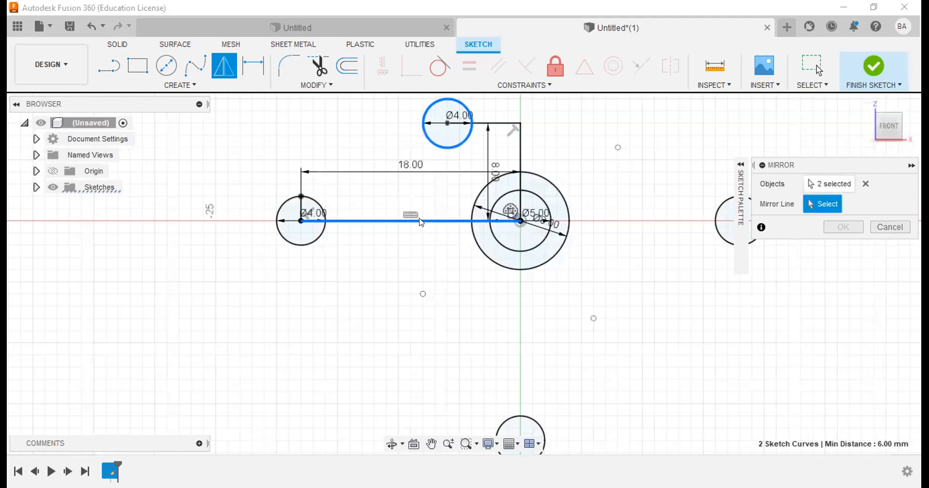
left_click(866, 184)
left_click(464, 143)
left_click(814, 206)
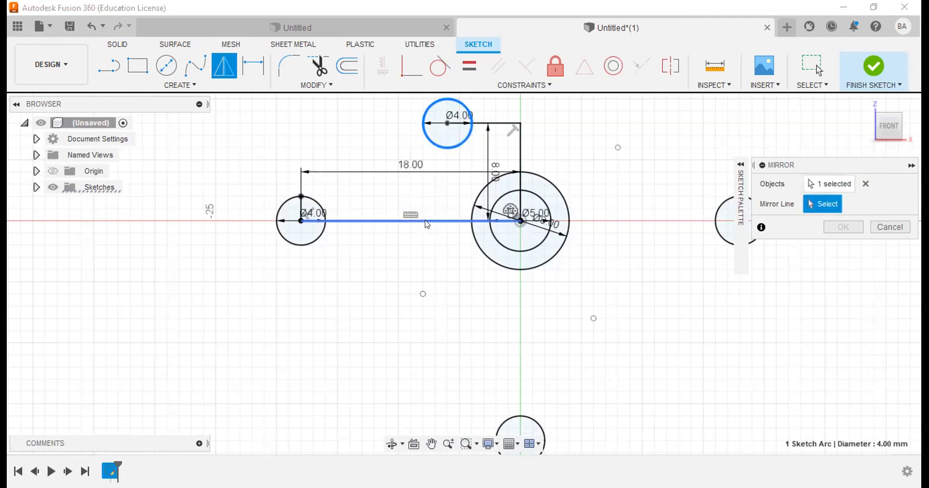
left_click(440, 221)
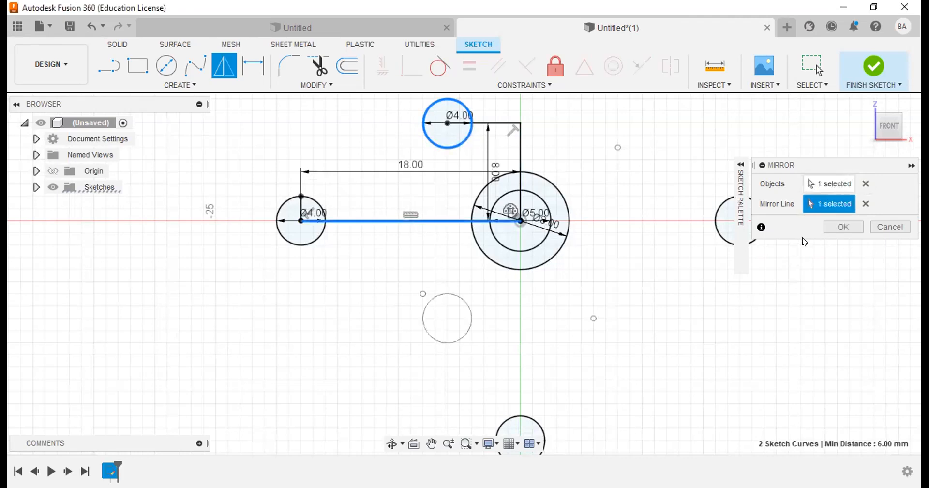
left_click(838, 228)
middle_click_drag(669, 161, 573, 191)
key("Escape")
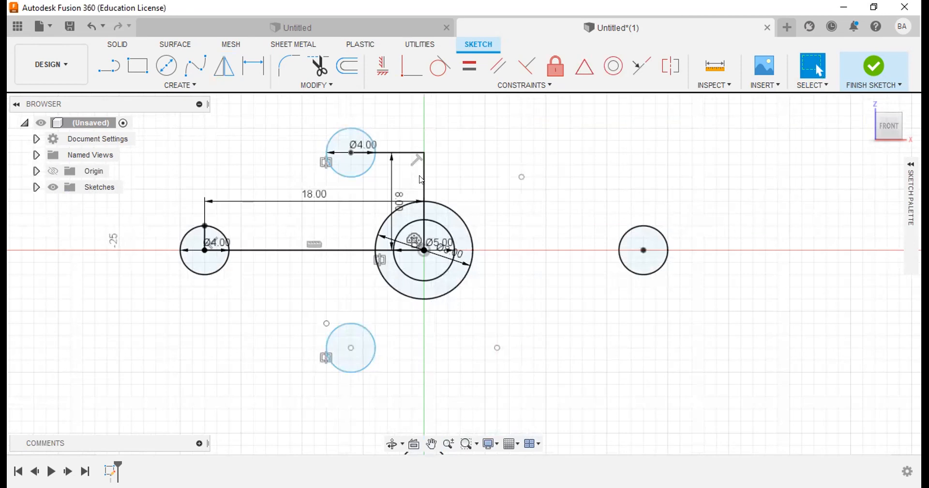
Set the length of the vertical line from the hub centre to 6 mm.
scroll(406, 196, "up", 3)
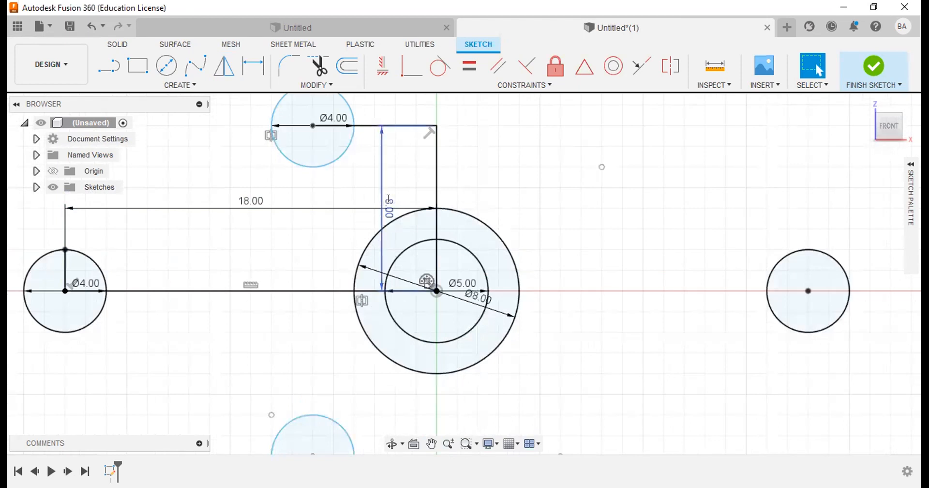
double_click(390, 199)
type("6")
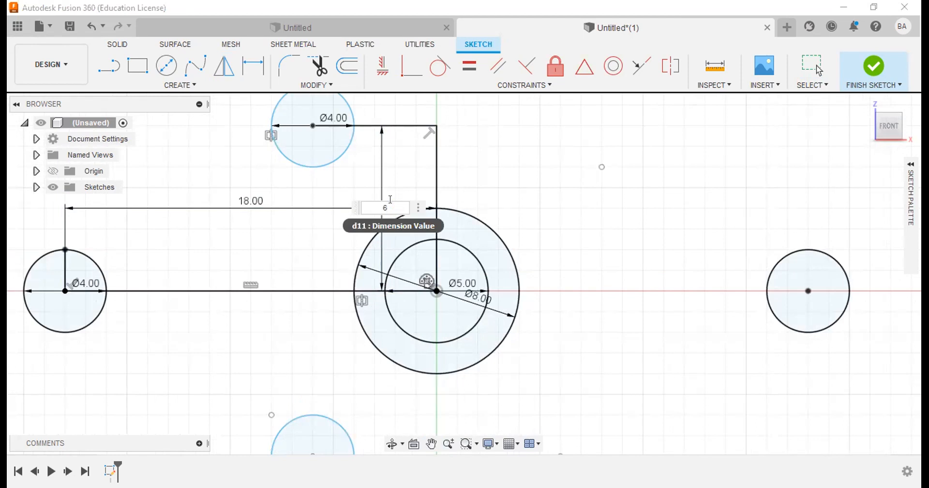
key("Return")
scroll(534, 210, "up", 1)
scroll(549, 221, "down", 1)
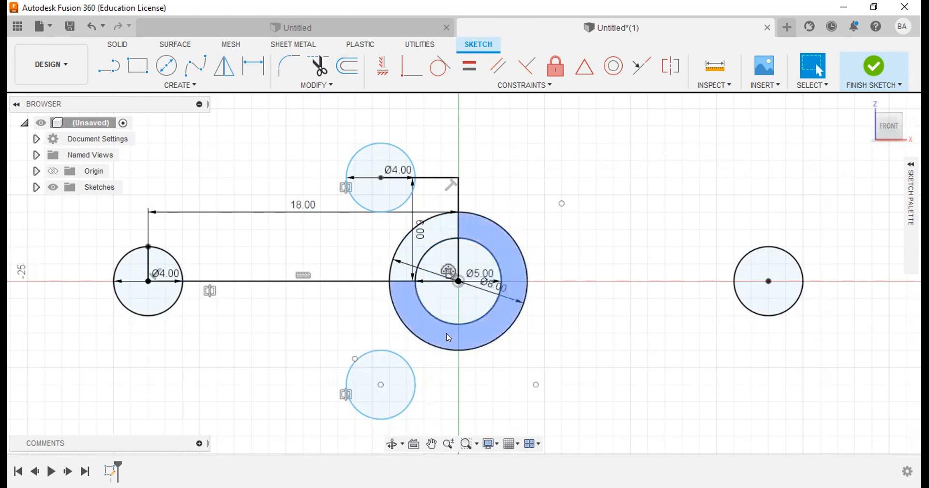
middle_click_drag(631, 232, 621, 198)
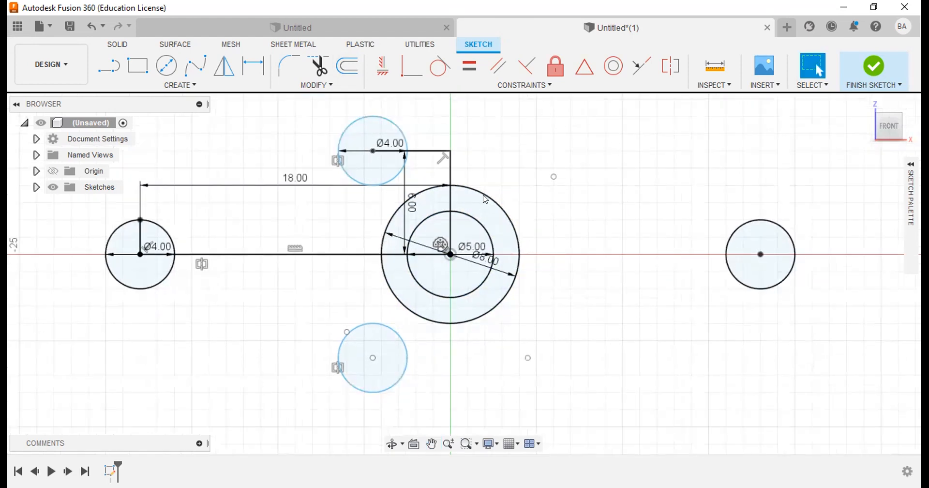
Mirror the lower 4 mm circle about the vertical line through the hub centre.
left_click(190, 88)
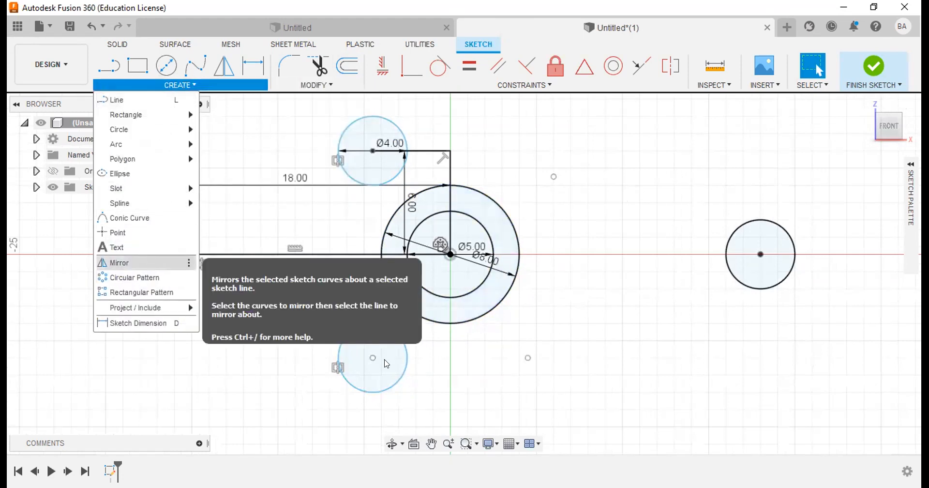
left_click(408, 351)
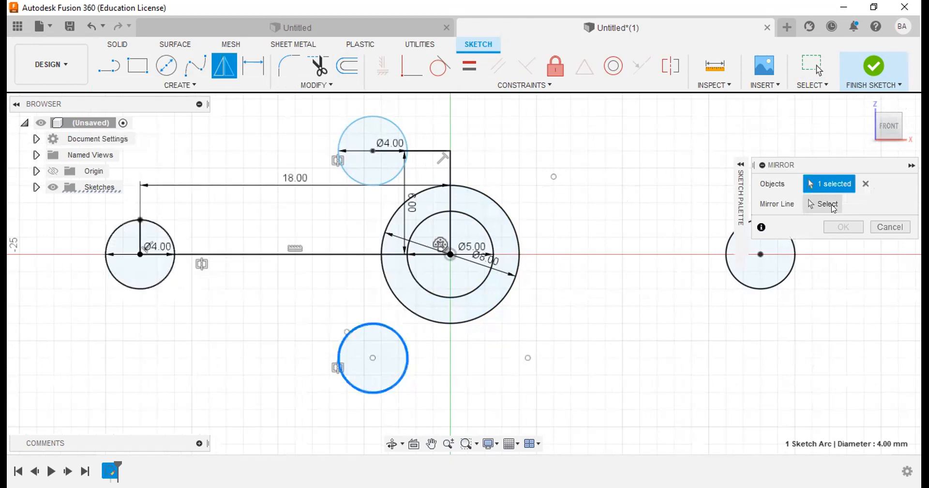
left_click(833, 207)
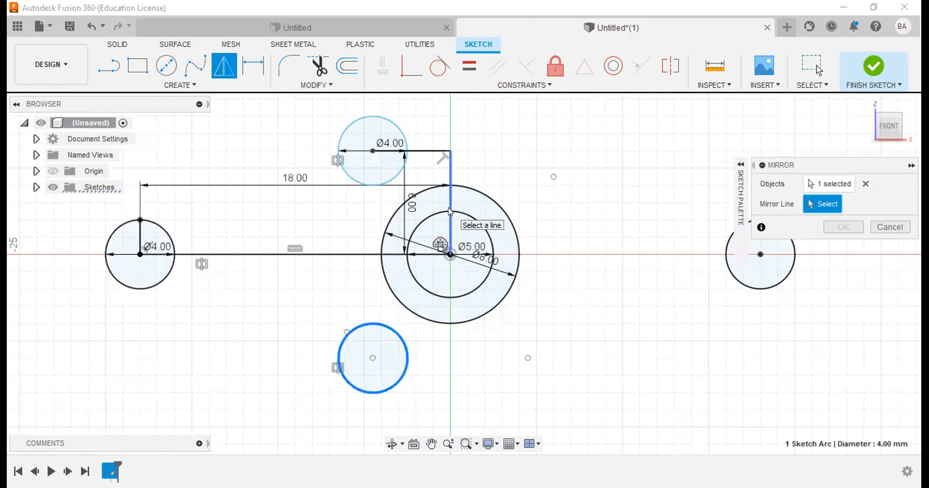
left_click(450, 229)
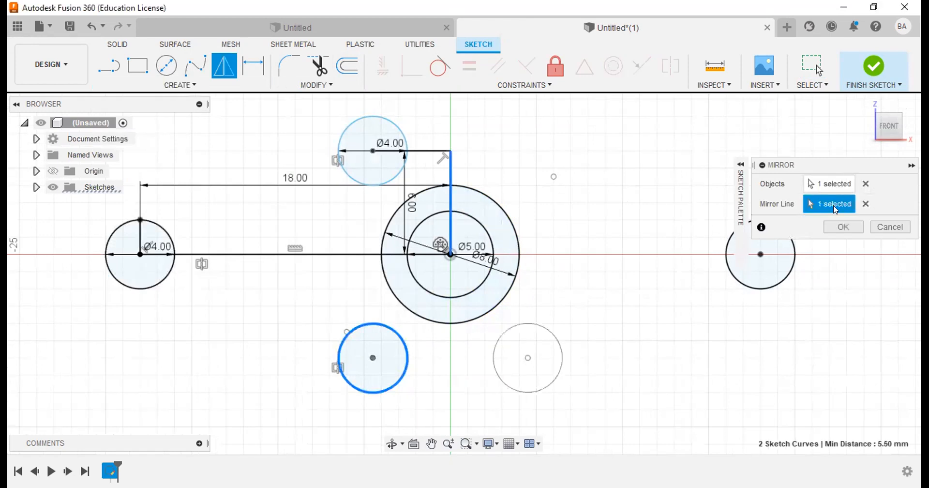
left_click(839, 229)
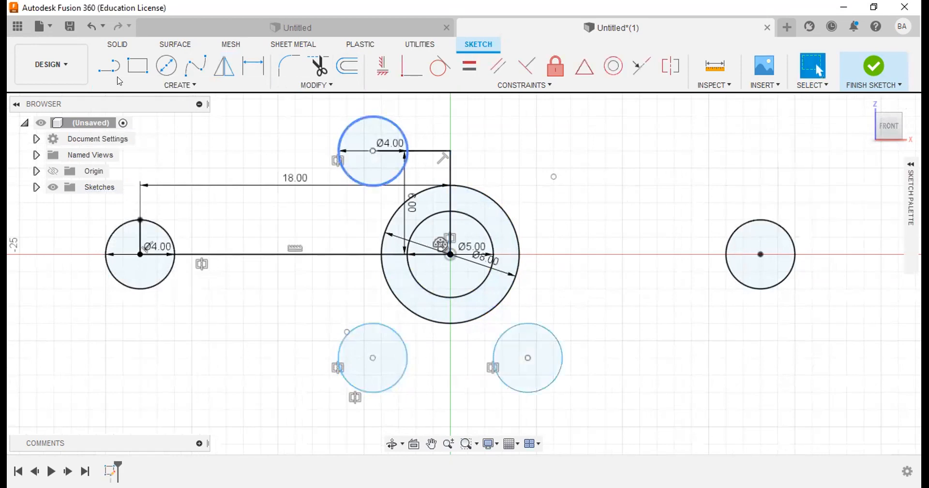
left_click(180, 85)
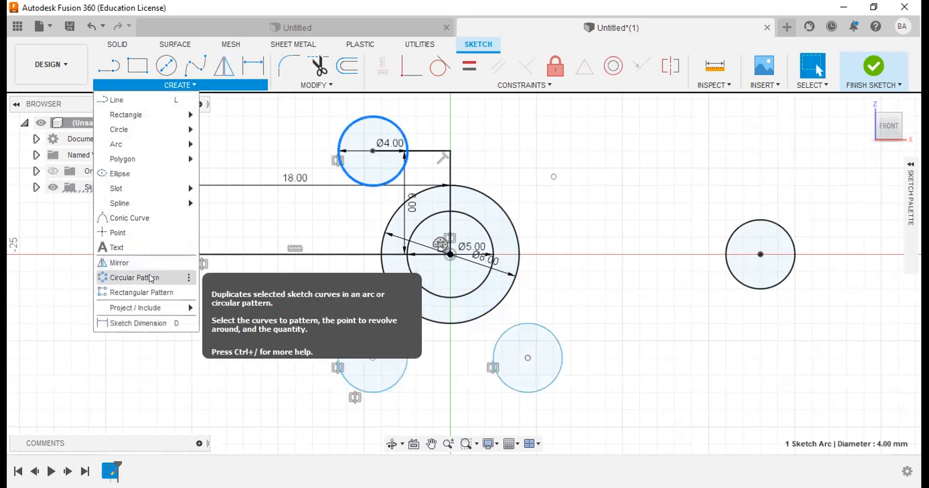
left_click(134, 277)
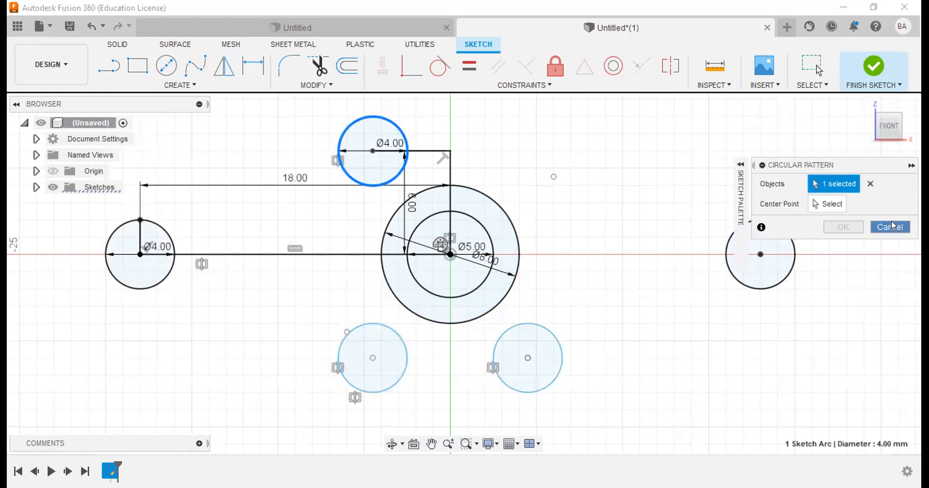
left_click(174, 85)
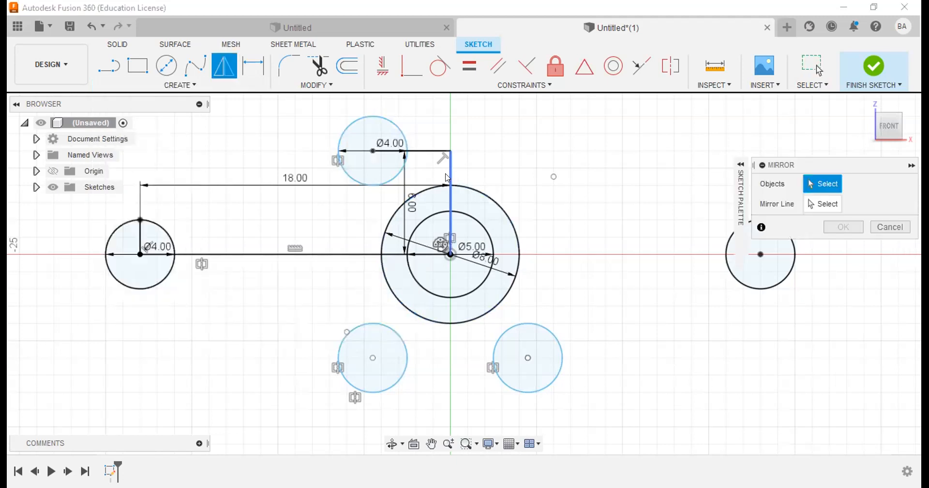
left_click(449, 178)
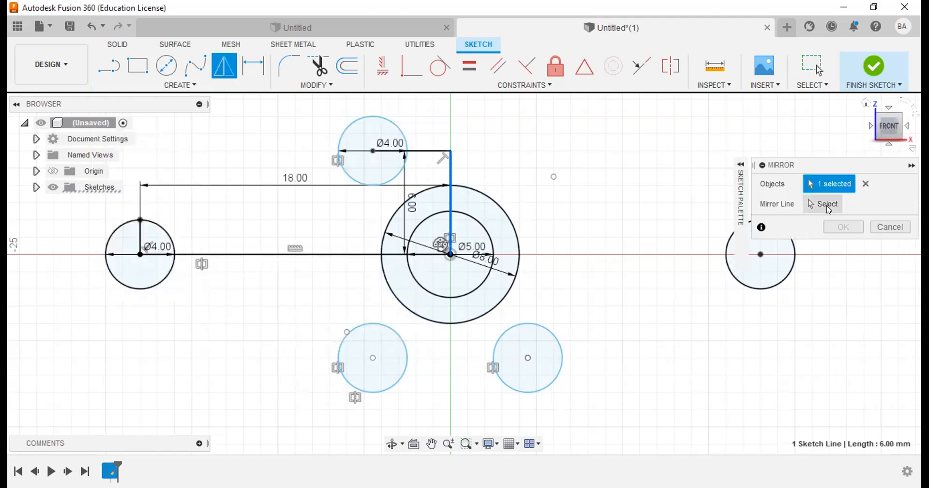
left_click(865, 183)
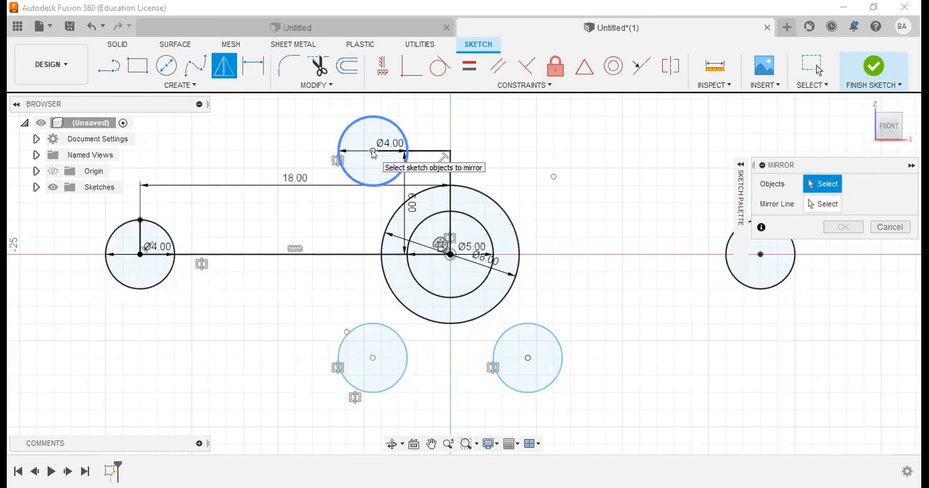
left_click(897, 231)
Delete both lower mirrored circles, the original 4 mm circle above the hub, and the horizontal and vertical lines locating it.
left_click_drag(633, 374, 277, 338)
key("Delete")
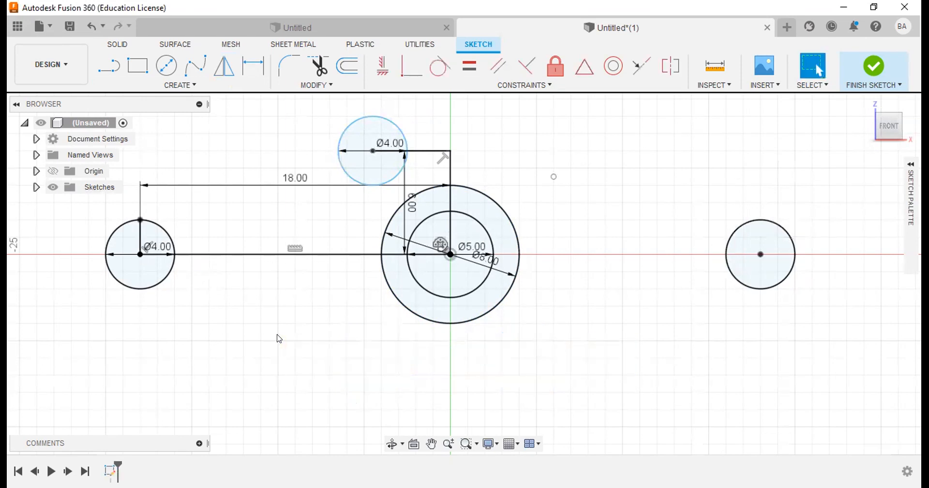
left_click(394, 122)
key("Delete")
left_click(390, 150)
key("Delete")
left_click(450, 169)
key("Delete")
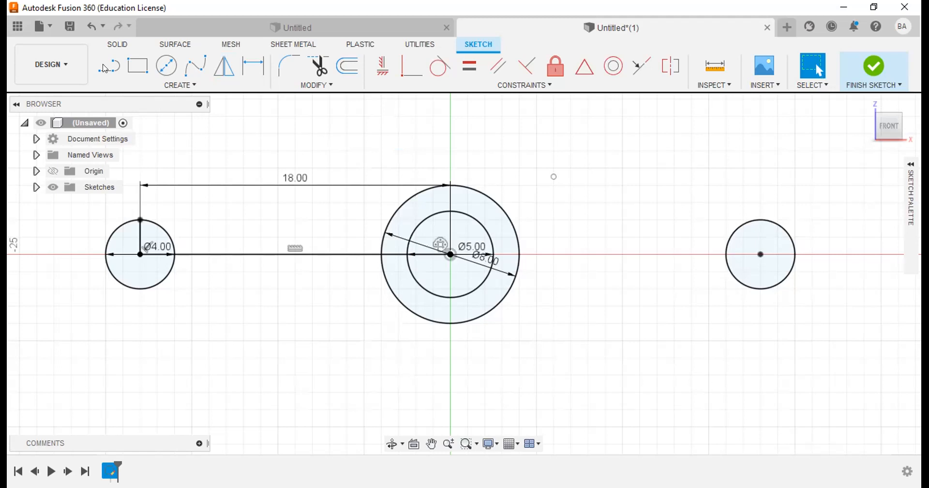
Draw a 6 mm vertical line up from the hub centre and a 6 mm horizontal line leftward from its upper end.
key("l")
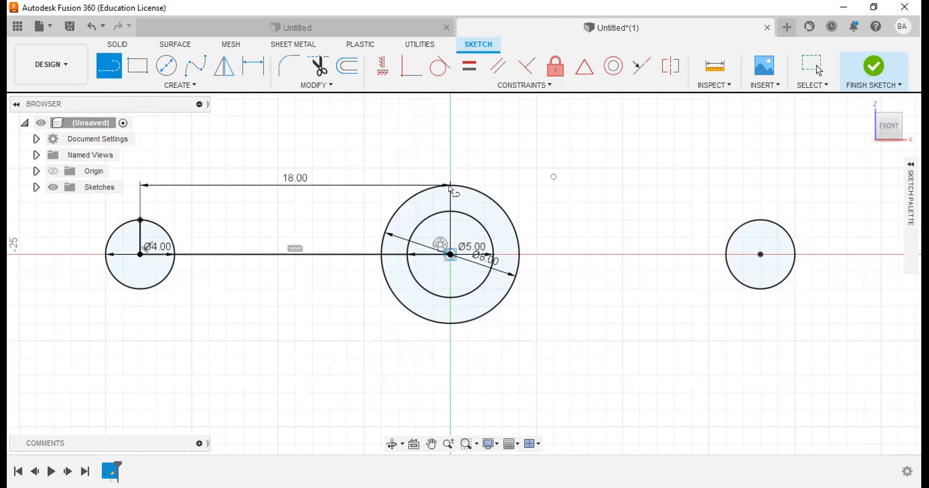
type("6")
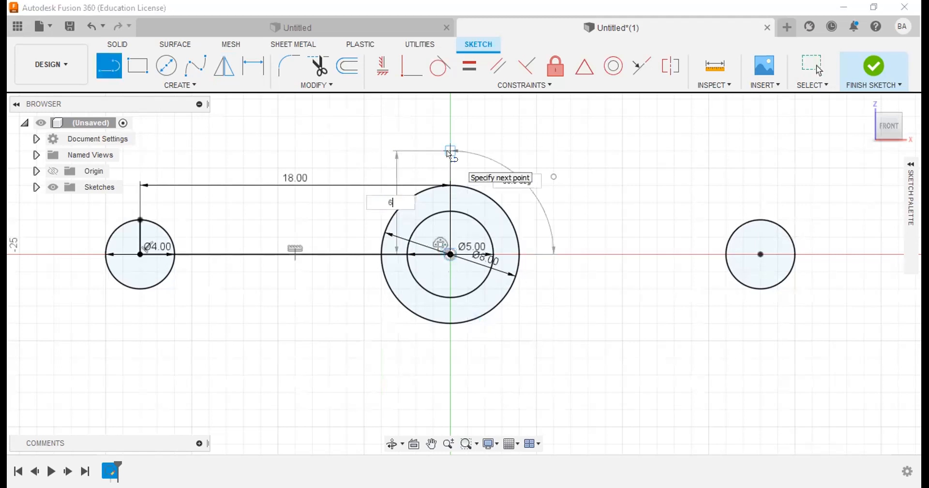
key("Return")
key("Escape")
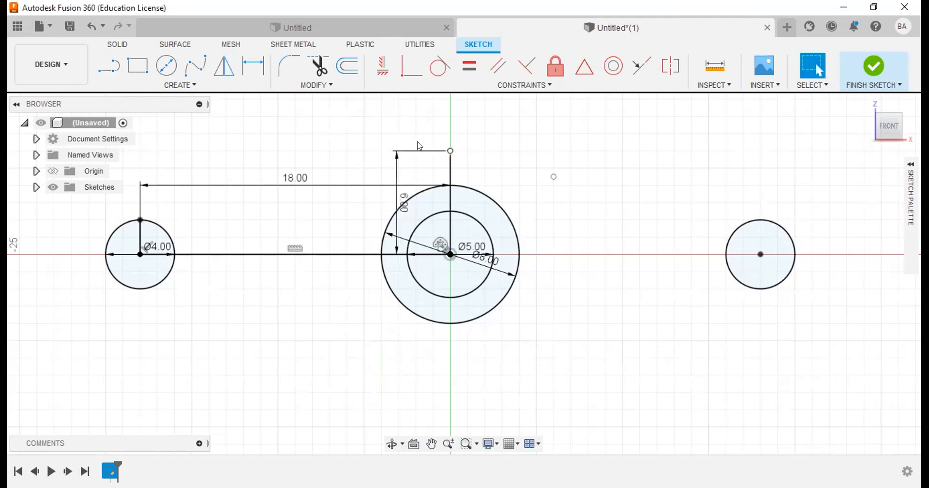
key("l")
left_click(450, 150)
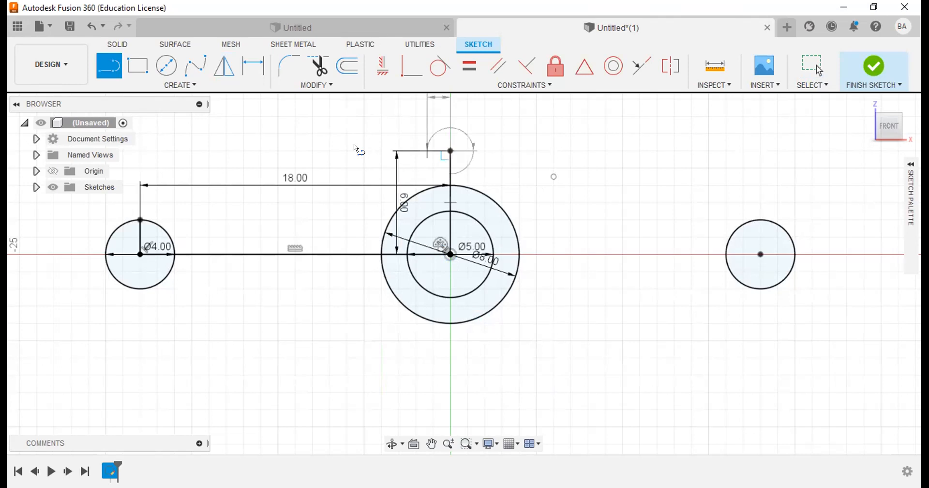
type("6")
key("Return")
key("Escape")
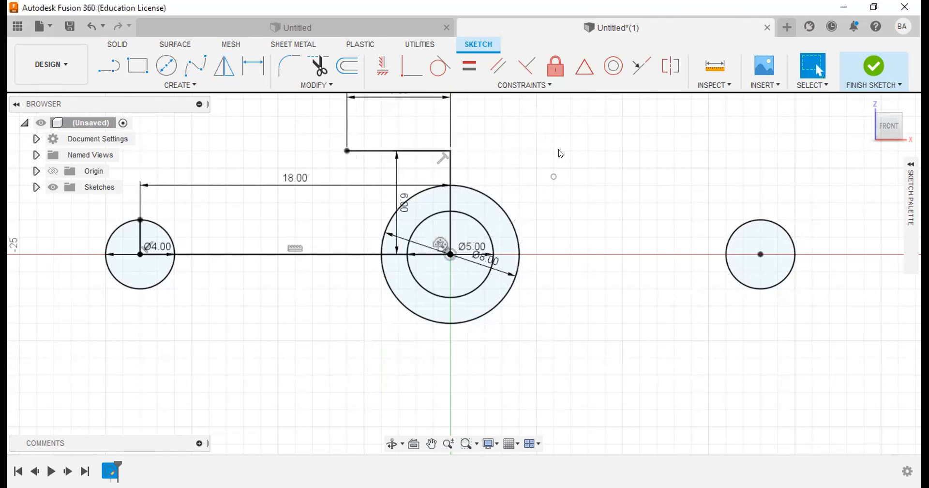
Draw a 4 mm diameter circle centred on the free end of the new 6 mm horizontal line.
scroll(558, 150, "down", 1)
scroll(557, 150, "up", 3)
scroll(558, 149, "down", 3)
middle_click_drag(516, 227, 476, 315)
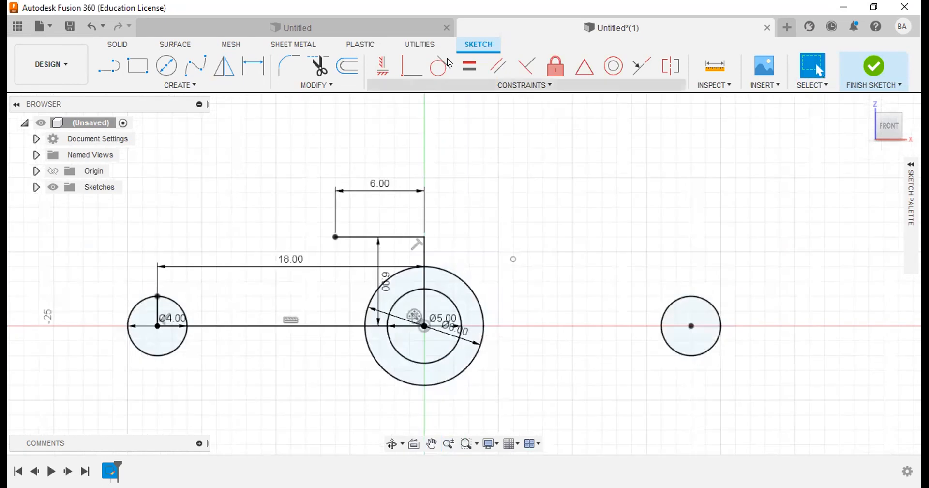
left_click(168, 68)
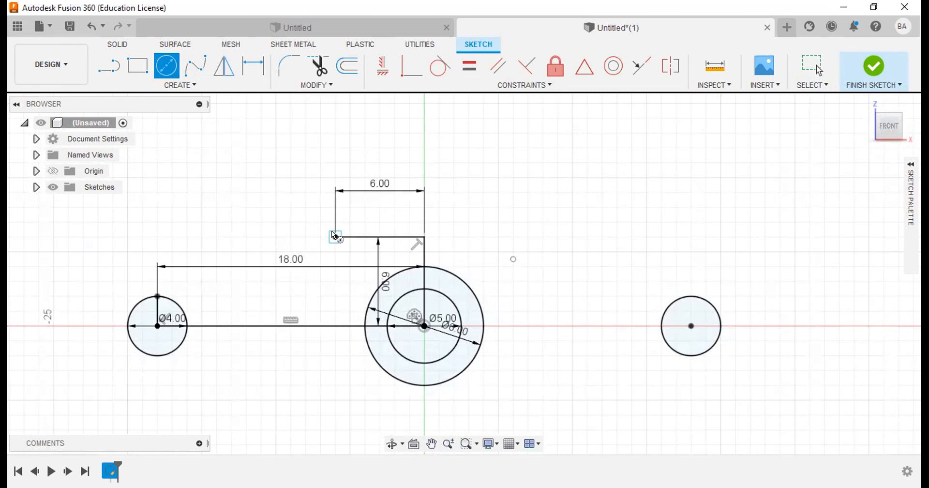
type("4")
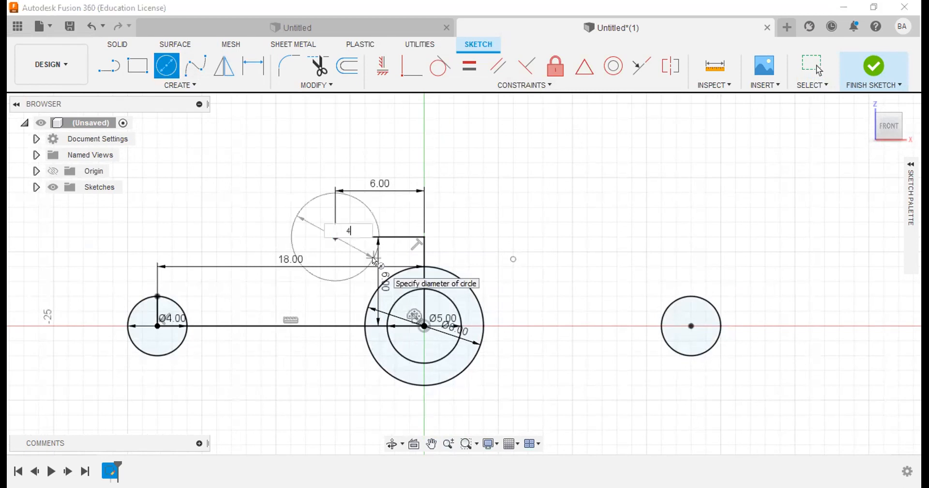
key("Return")
key("Escape")
middle_click_drag(545, 207, 522, 140)
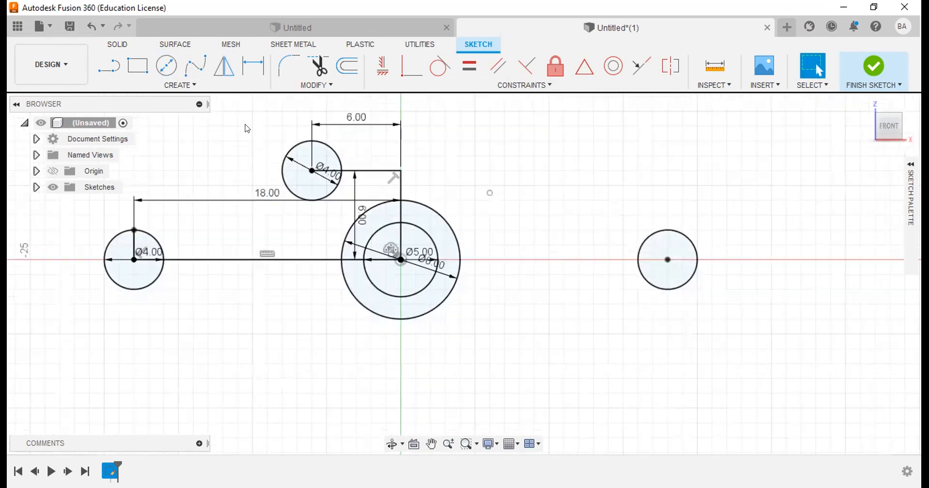
Circular-pattern the 4 mm circle at the upper left of the hub around the hub centre with a quantity of 4.
left_click(162, 87)
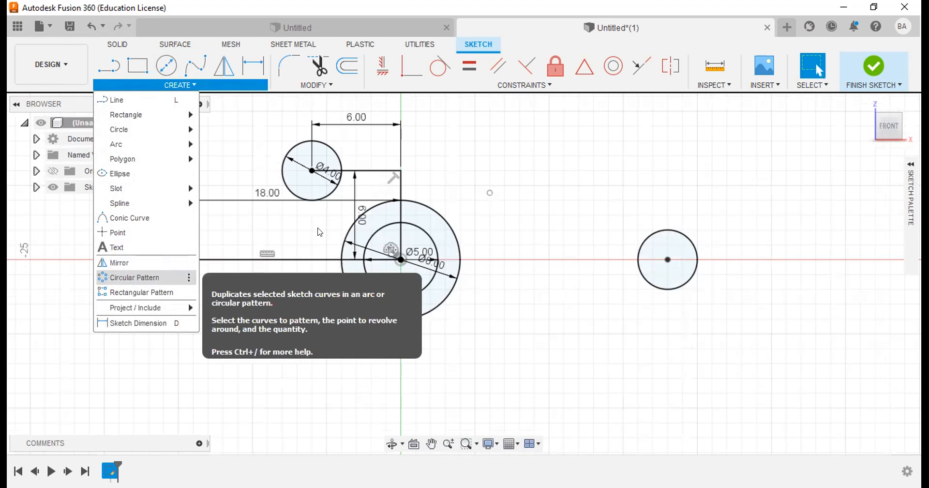
left_click(331, 154)
left_click(828, 203)
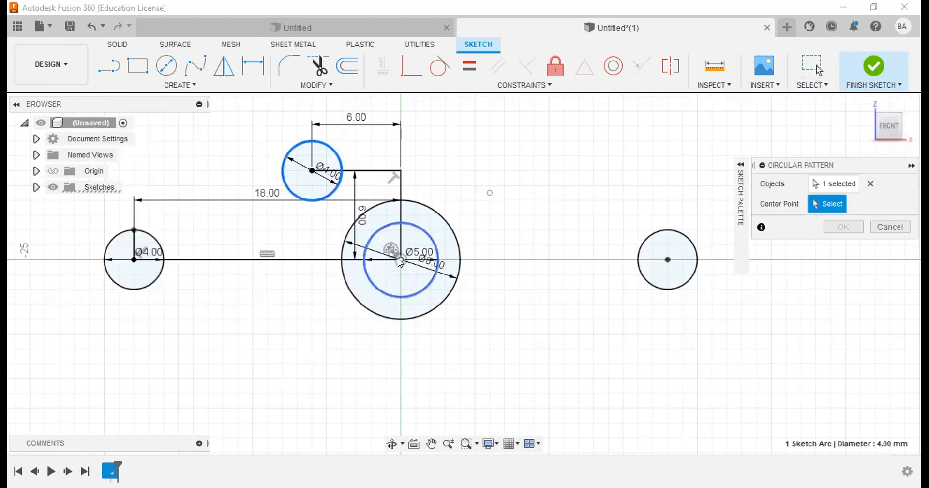
scroll(398, 260, "up", 5)
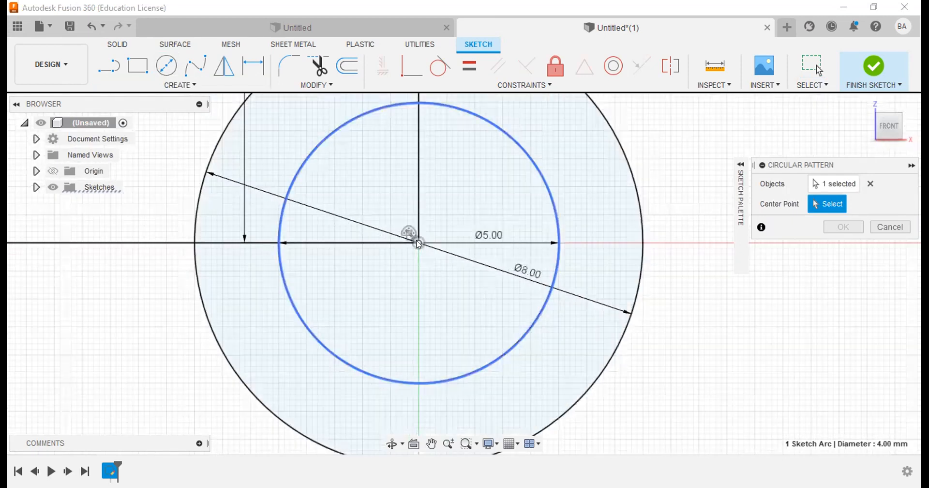
left_click(428, 241)
scroll(428, 240, "down", 5)
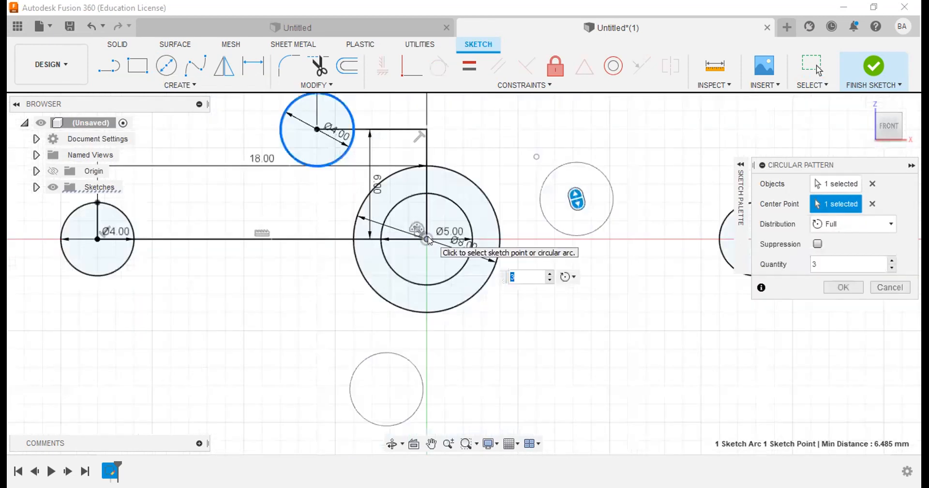
left_click(891, 260)
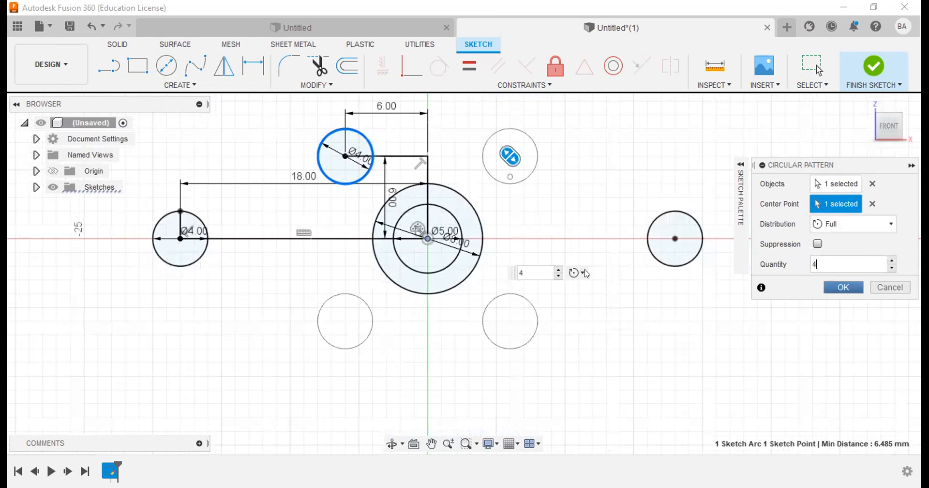
key("Return")
Draw a 2 mm vertical line down from the upper-left 4 mm circle's centre and a 2 mm horizontal line leftward from its lower end.
scroll(633, 174, "down", 5)
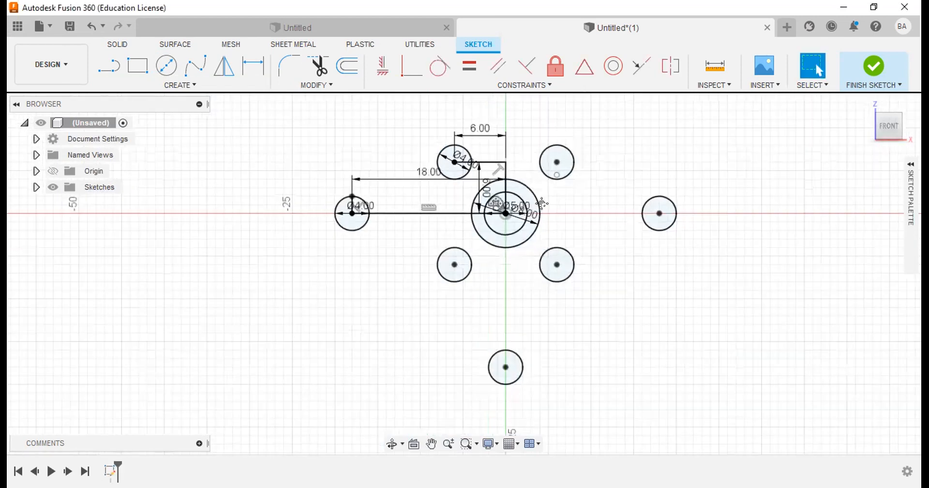
middle_click_drag(542, 204, 463, 284)
scroll(548, 220, "up", 1)
scroll(548, 220, "down", 2)
scroll(385, 263, "down", 1)
scroll(385, 261, "up", 5)
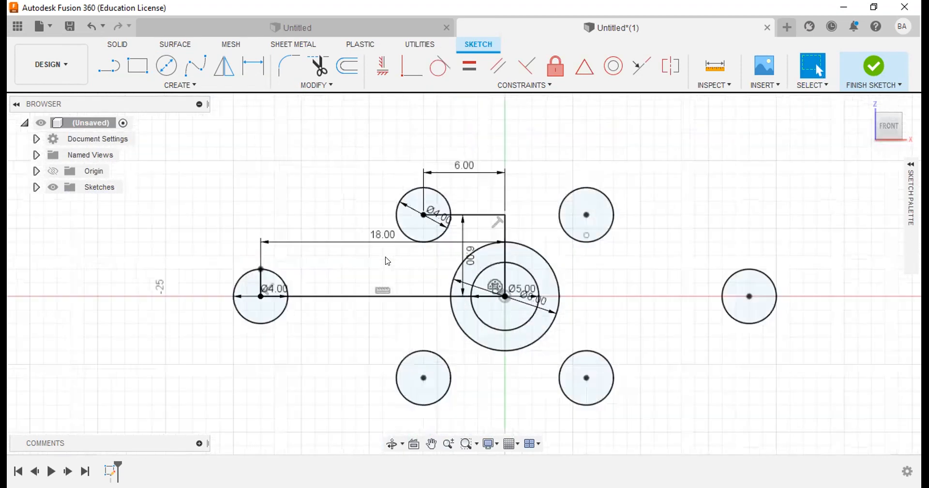
left_click(115, 73)
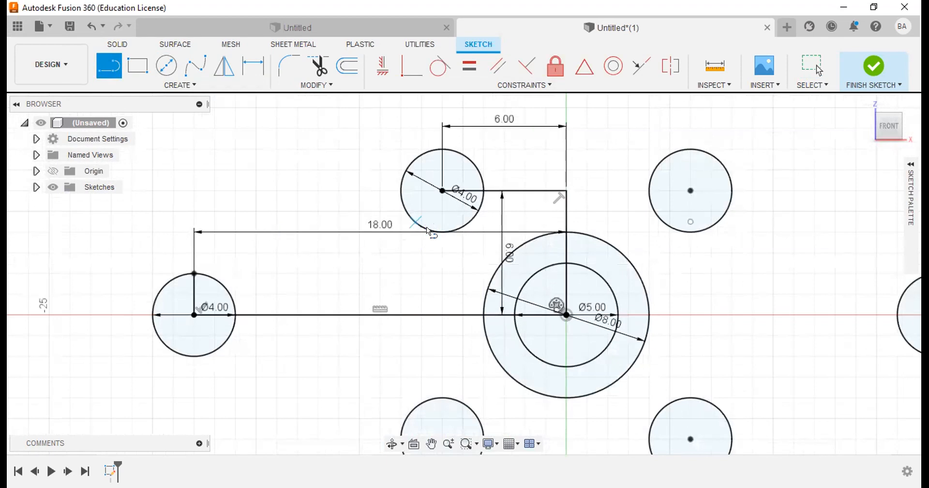
scroll(373, 268, "up", 2)
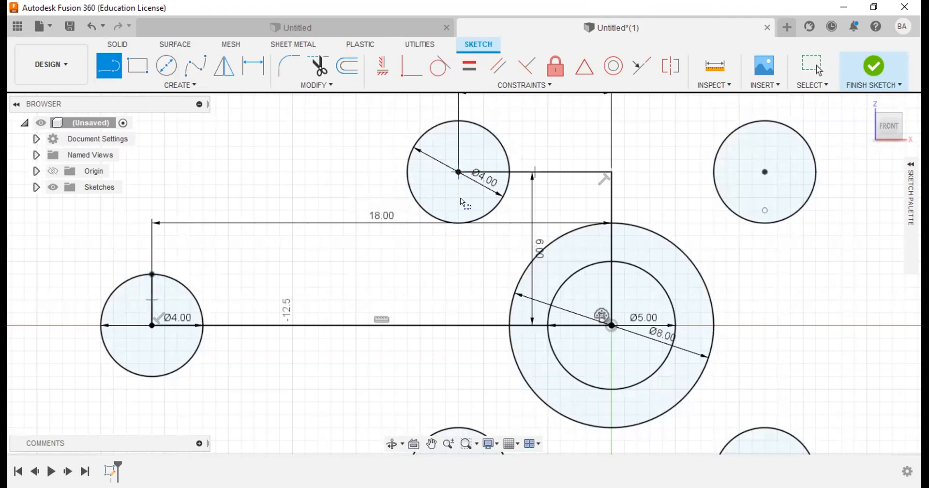
left_click(458, 222)
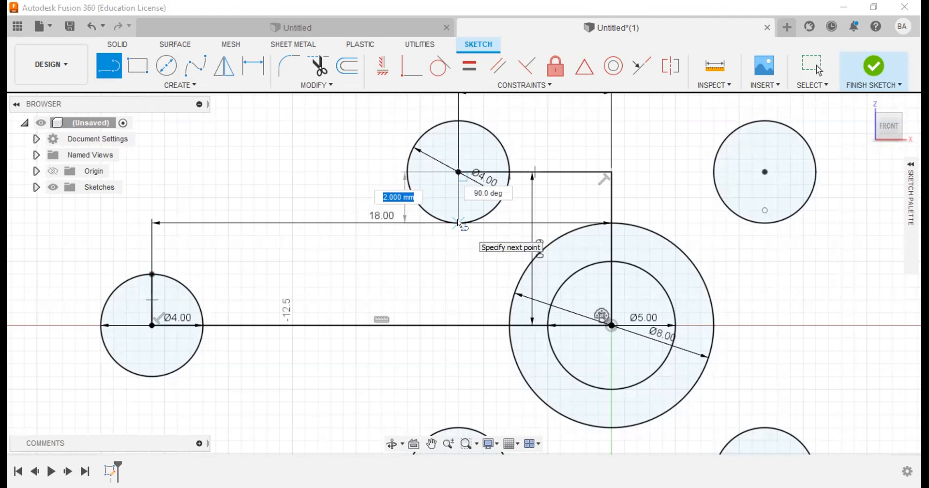
left_click(100, 57)
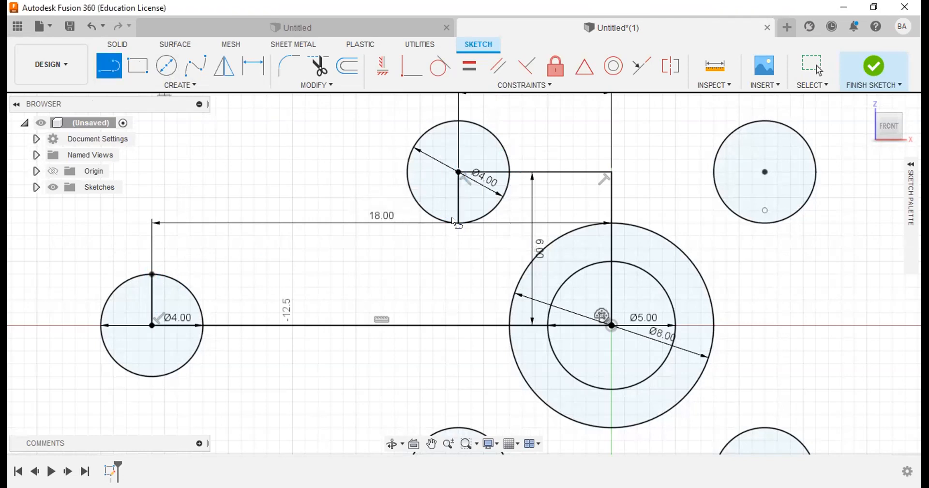
left_click(408, 219)
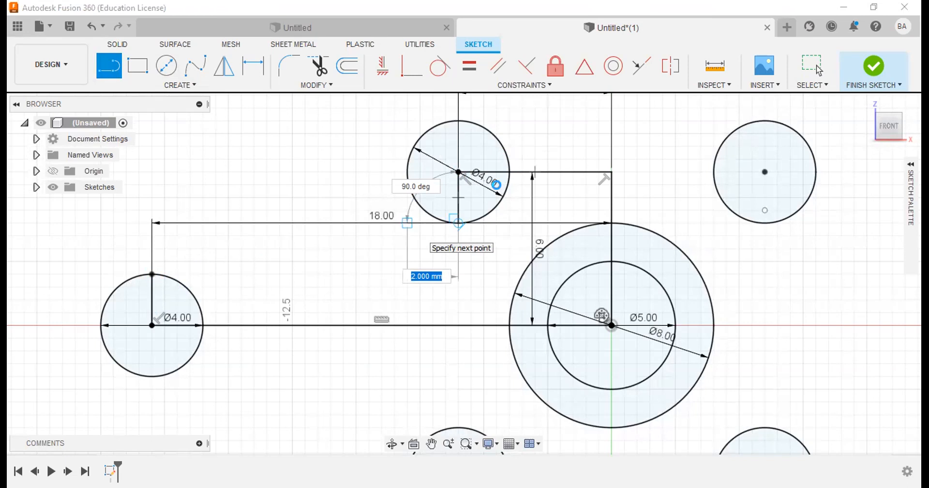
key("Return")
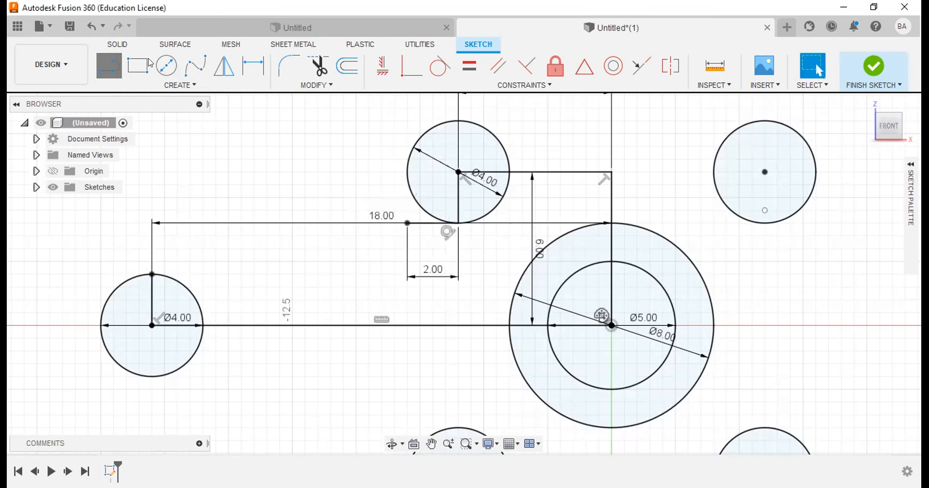
Draw a sloped line from the 2 mm horizontal line's free end to the uppermost point of the left arm's end circle.
left_click(406, 221)
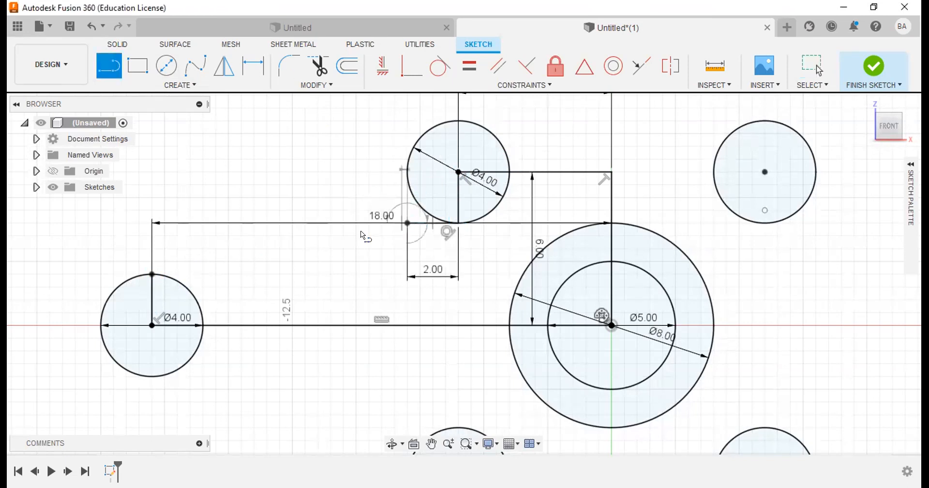
left_click(151, 273)
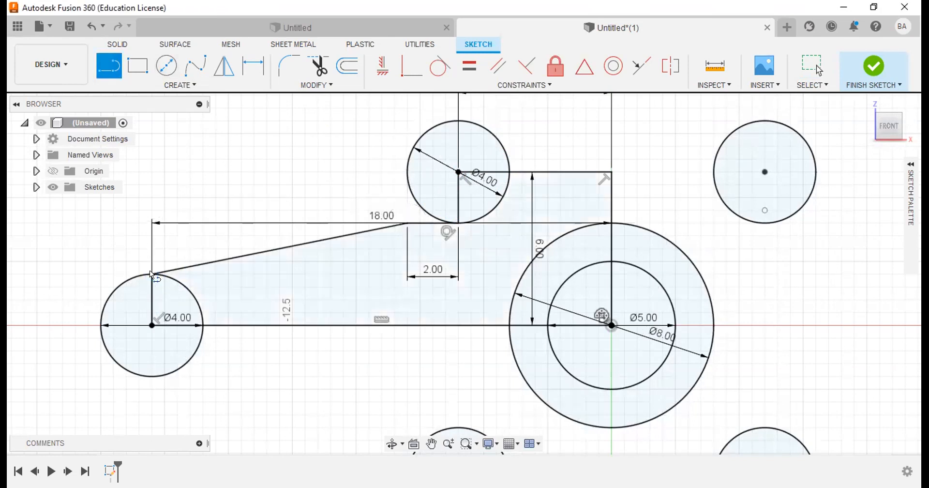
key("Escape")
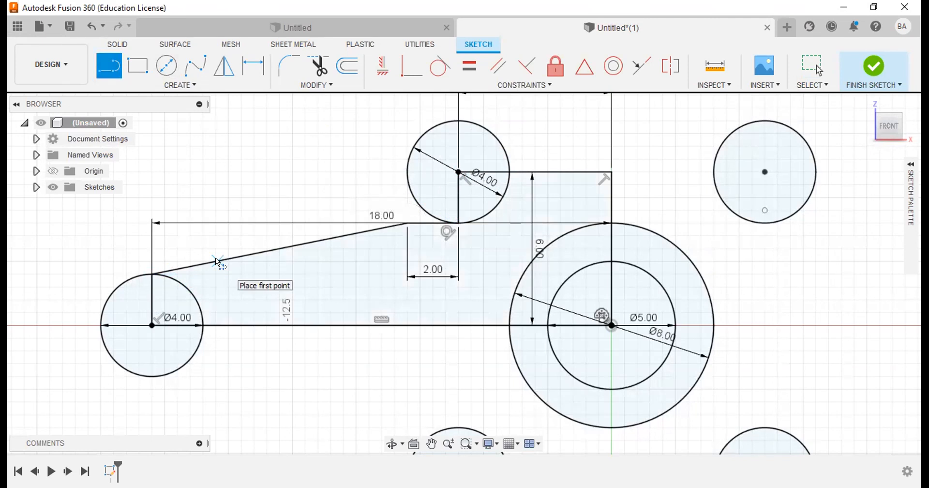
scroll(441, 267, "down", 3)
key("Escape")
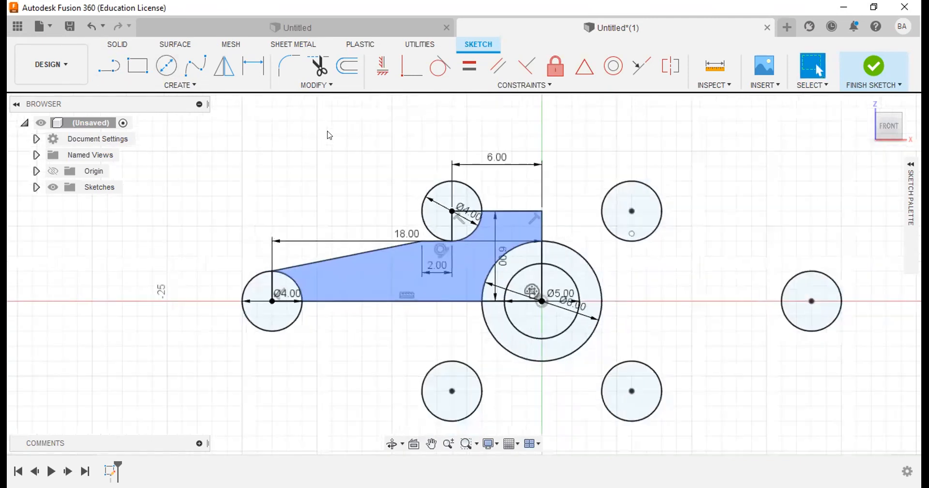
Mirror the left arm's sloped line and 2 mm horizontal line about the horizontal line through the hub centre.
left_click(180, 86)
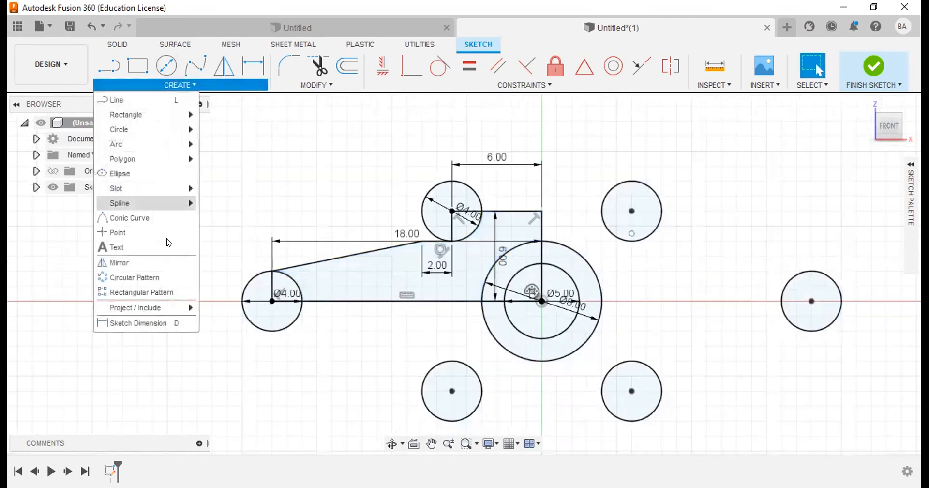
left_click(152, 265)
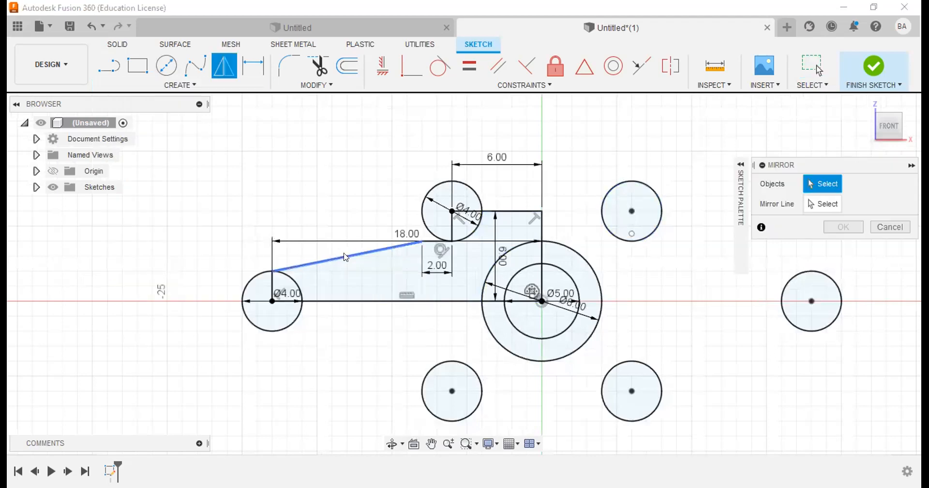
left_click(427, 240)
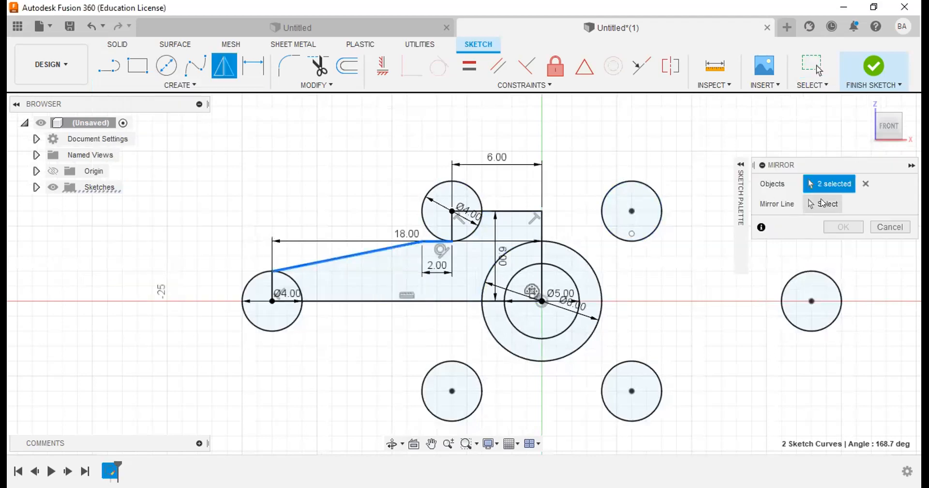
left_click(438, 241)
left_click(459, 300)
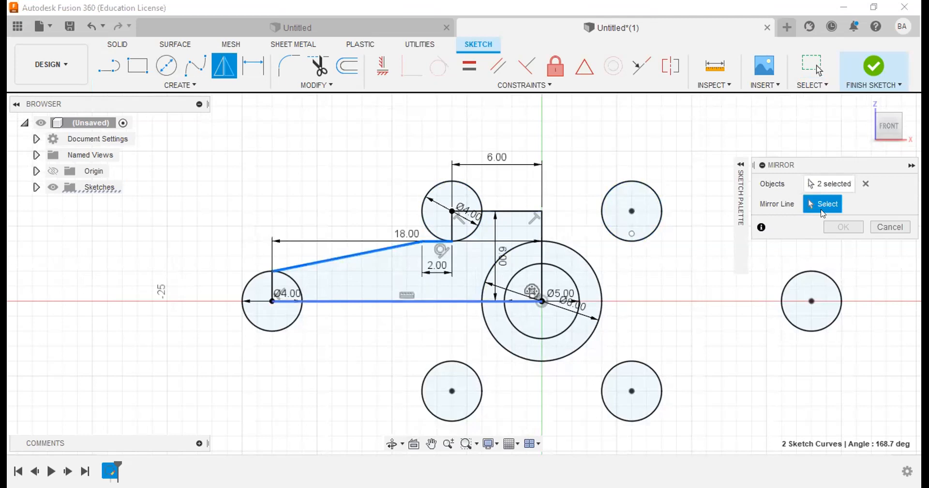
key("Return")
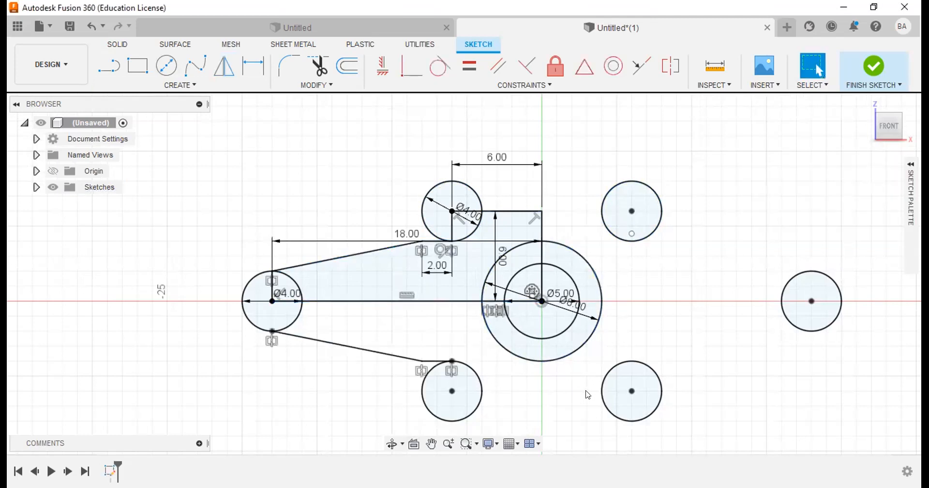
scroll(687, 301, "up", 2)
scroll(685, 301, "down", 2)
mouse_move(688, 294)
middle_mouse_down()
mouse_move(561, 252)
mouse_move(484, 208)
mouse_move(515, 357)
mouse_move(474, 376)
middle_mouse_up()
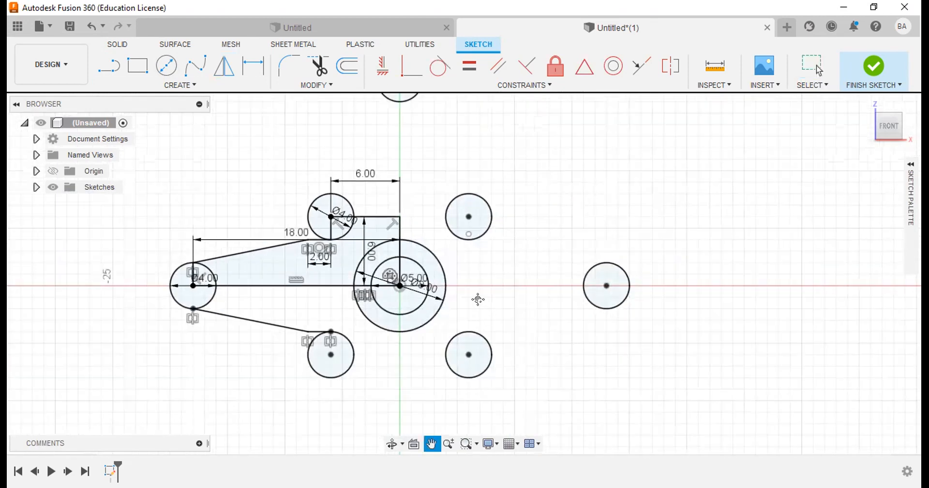
middle_click_drag(478, 299, 451, 259)
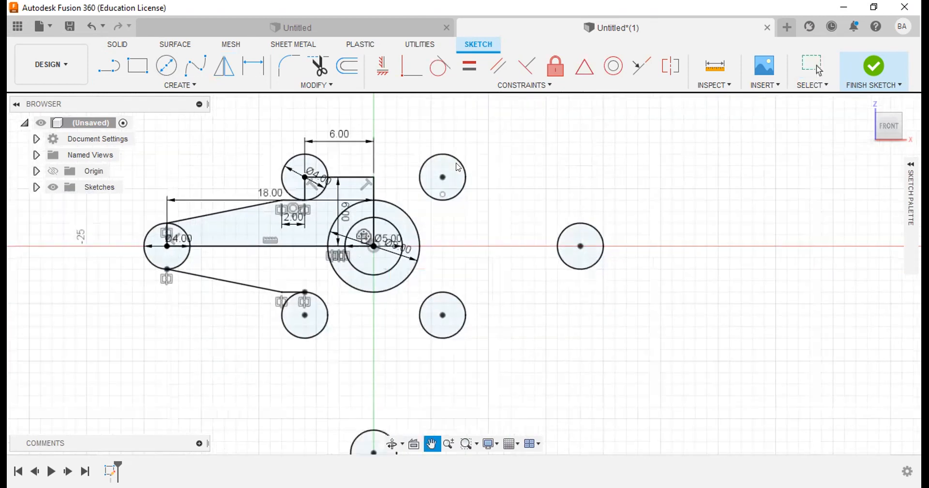
left_click(152, 85)
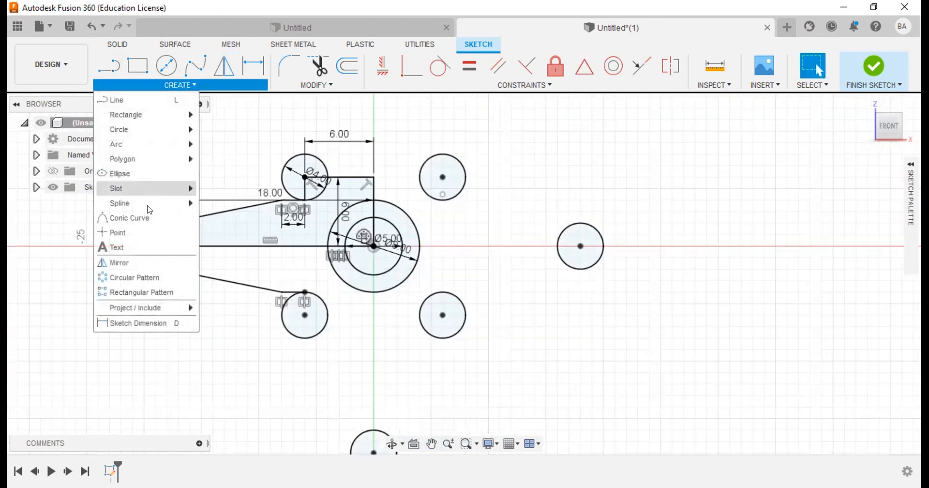
left_click(139, 265)
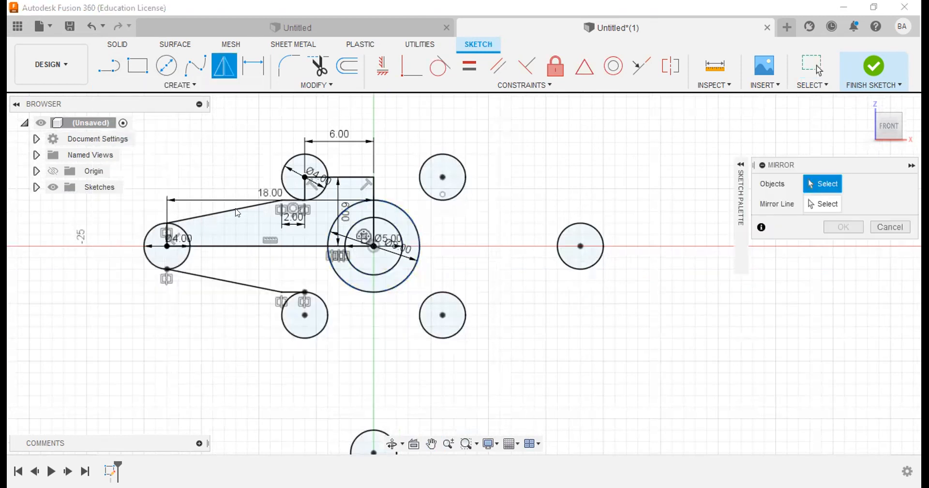
left_click(240, 208)
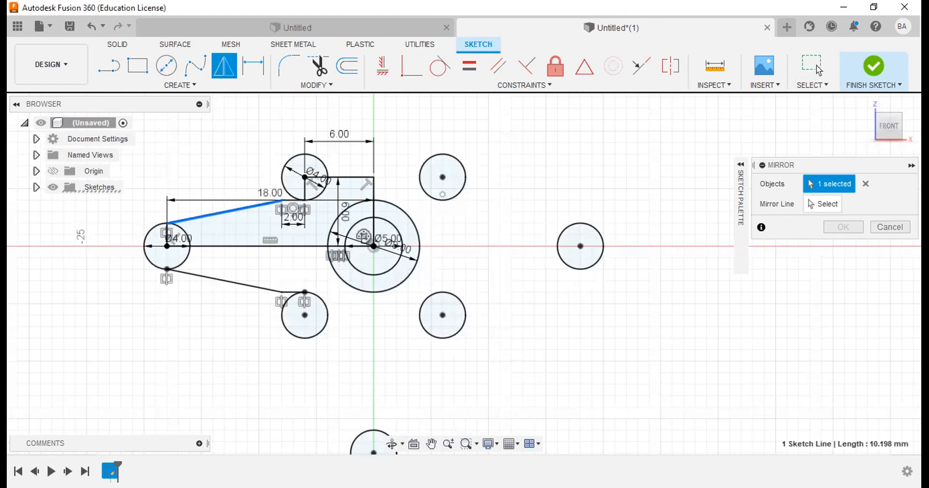
left_click(890, 227)
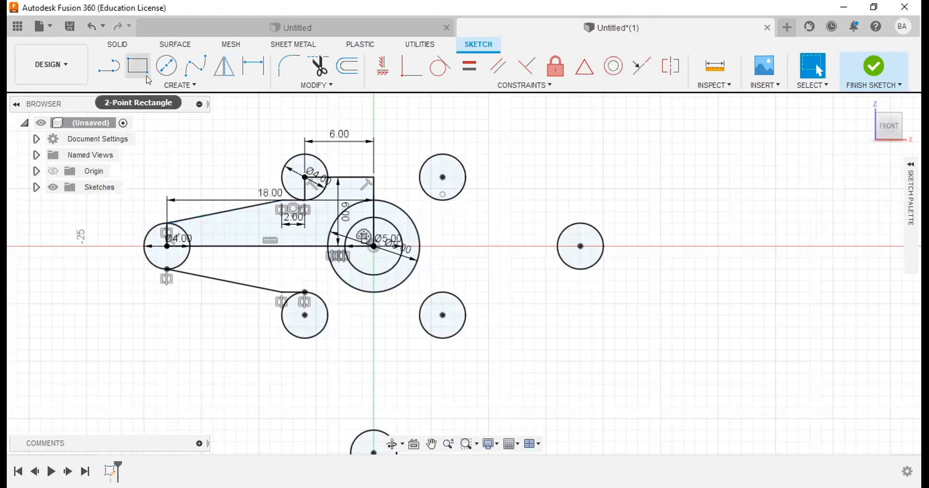
Circular-pattern the left arm's upper and lower sloped and short horizontal edges around the hub centre with a quantity of 4.
left_click(180, 86)
left_click(150, 283)
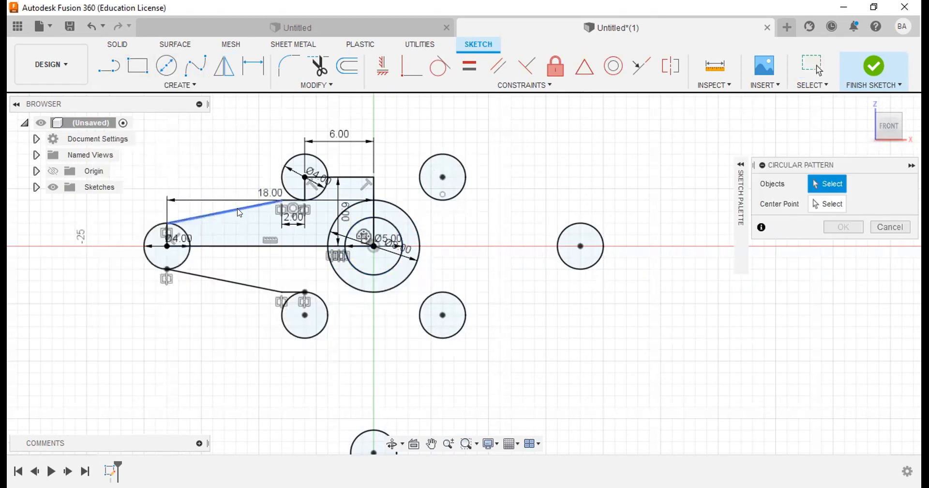
left_click(293, 201)
left_click(217, 279)
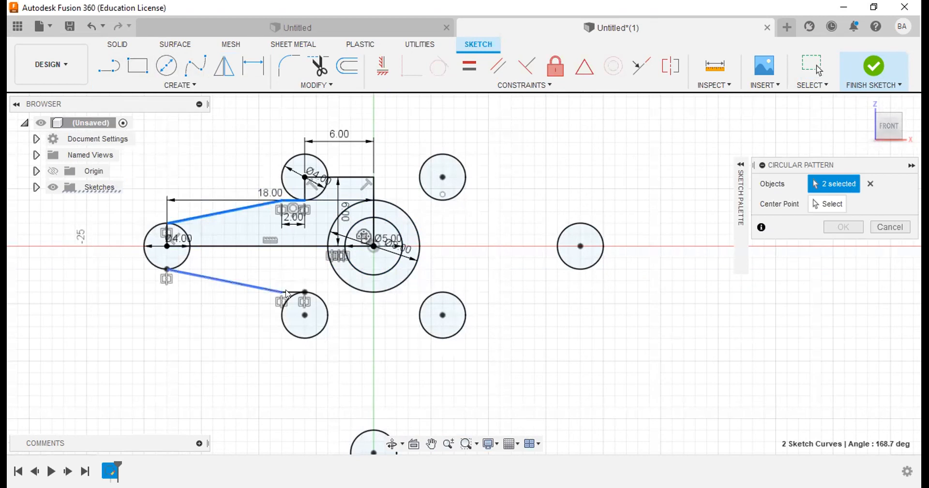
left_click(287, 293)
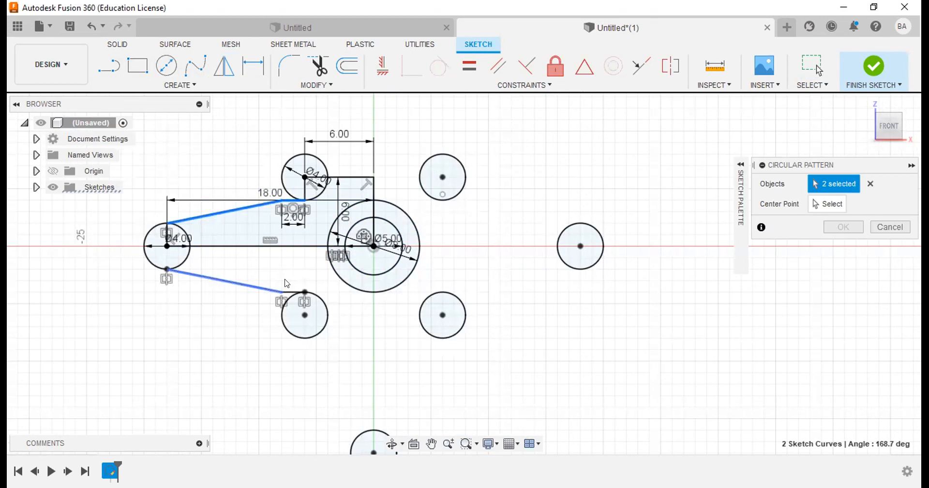
left_click(821, 206)
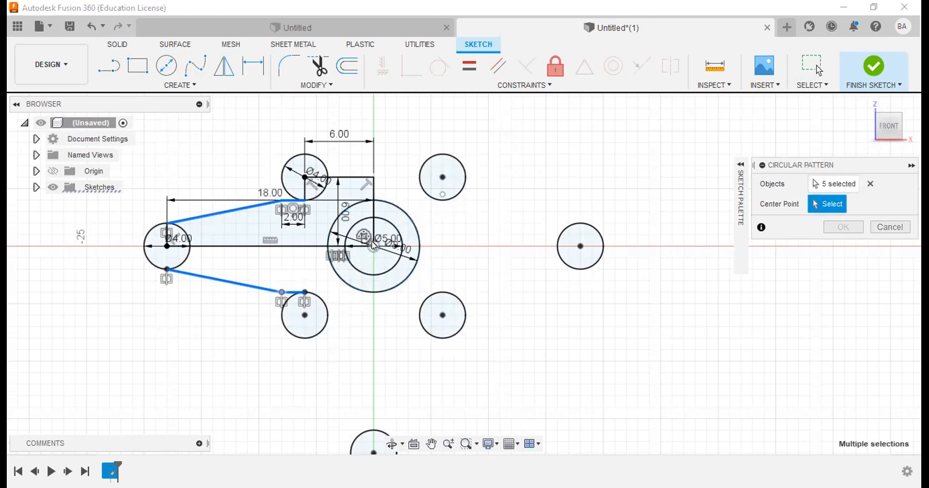
left_click(580, 246)
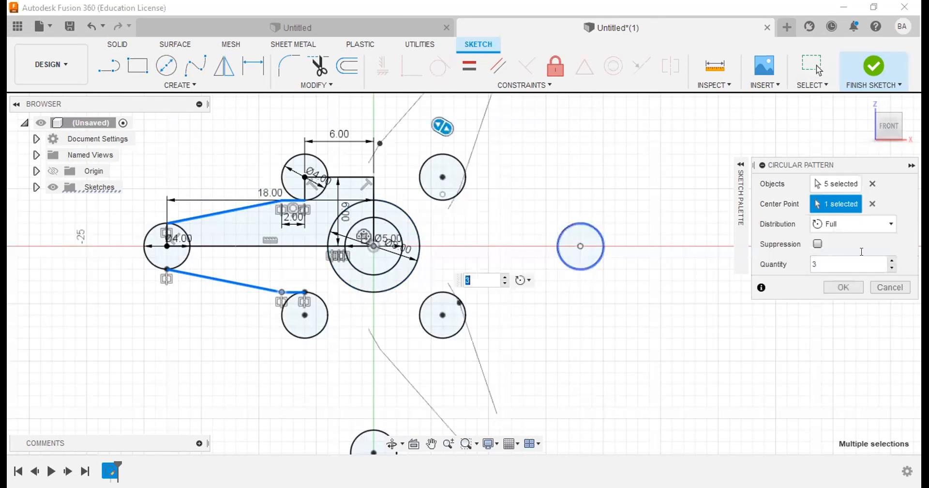
left_click(892, 260)
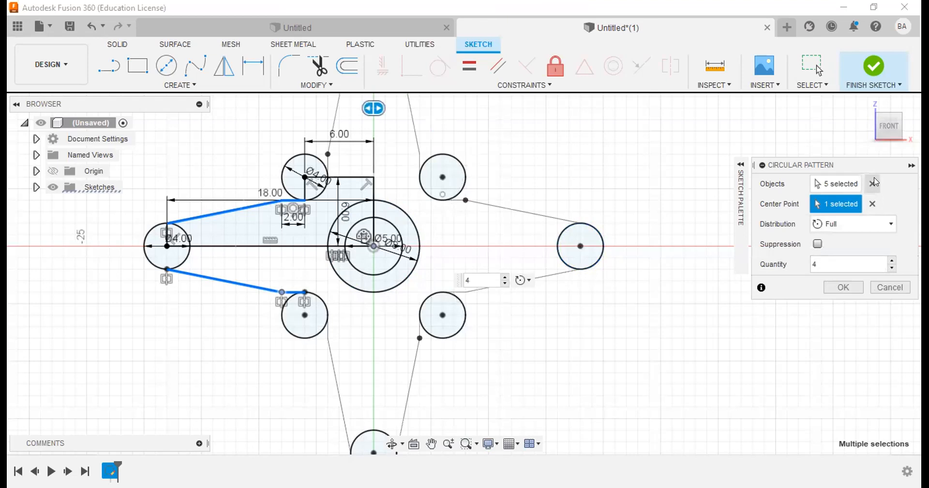
left_click(834, 287)
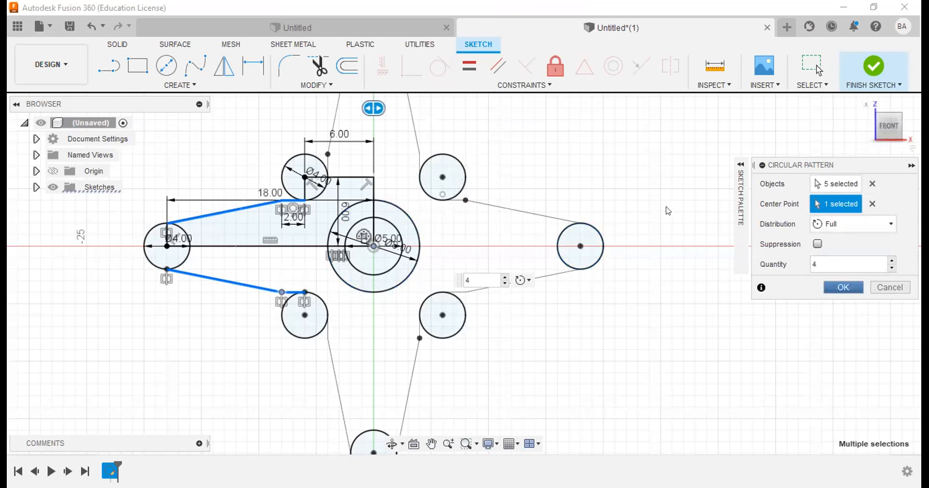
Accept the four-fold circular pattern of the arm edges and finish the sketch.
scroll(667, 207, "up", 2)
scroll(667, 207, "down", 4)
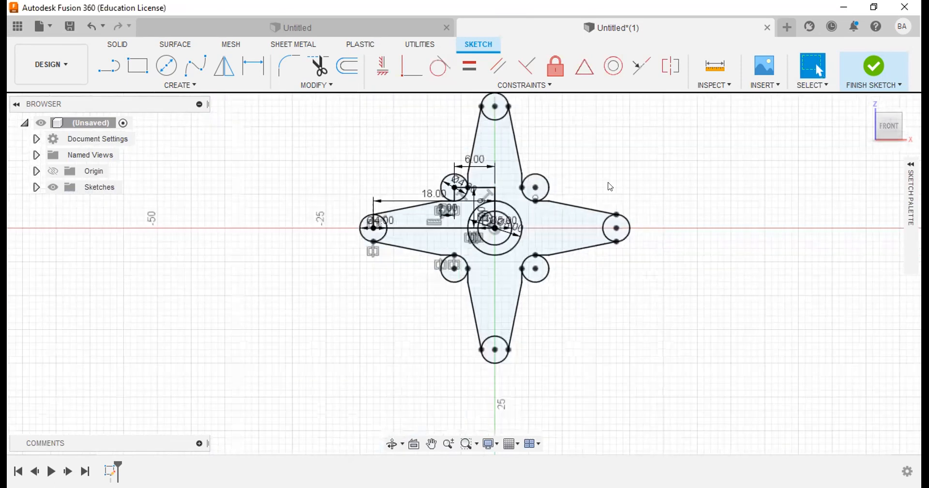
scroll(595, 243, "up", 3)
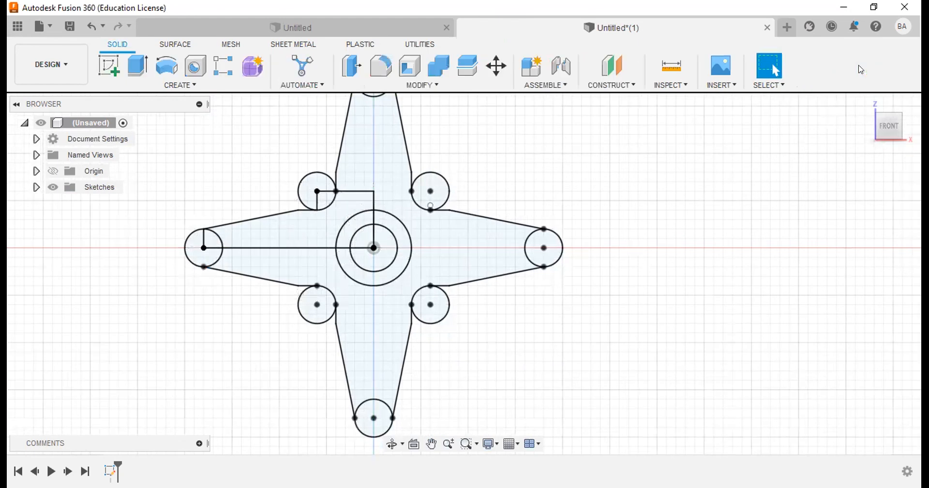
middle_click_drag(587, 159, 694, 180)
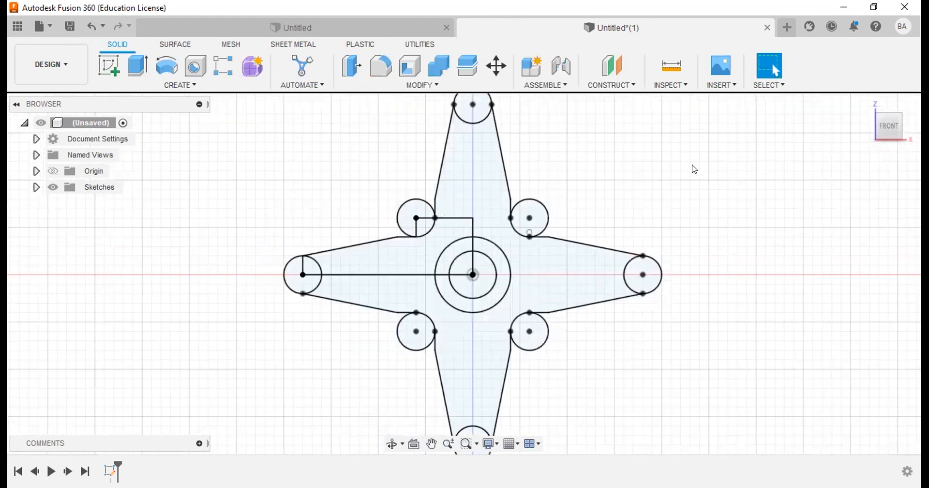
scroll(676, 230, "up", 2)
scroll(676, 230, "down", 3)
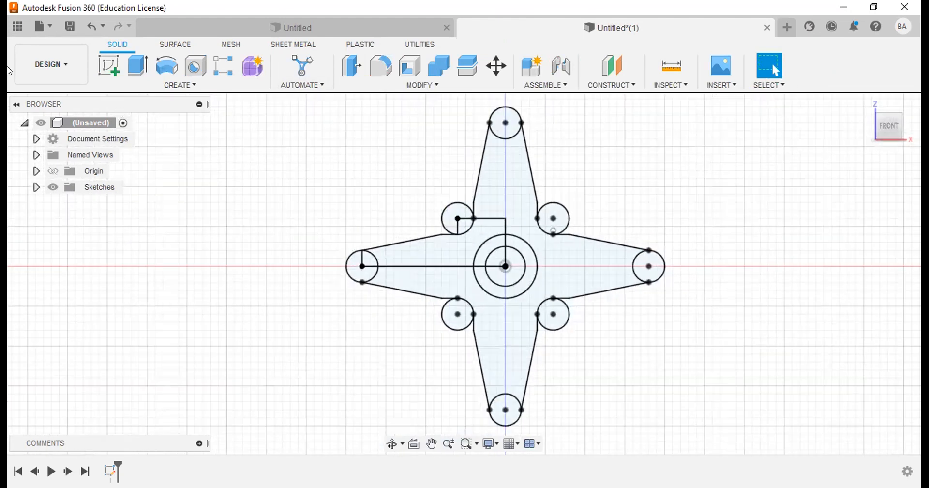
middle_click(682, 200)
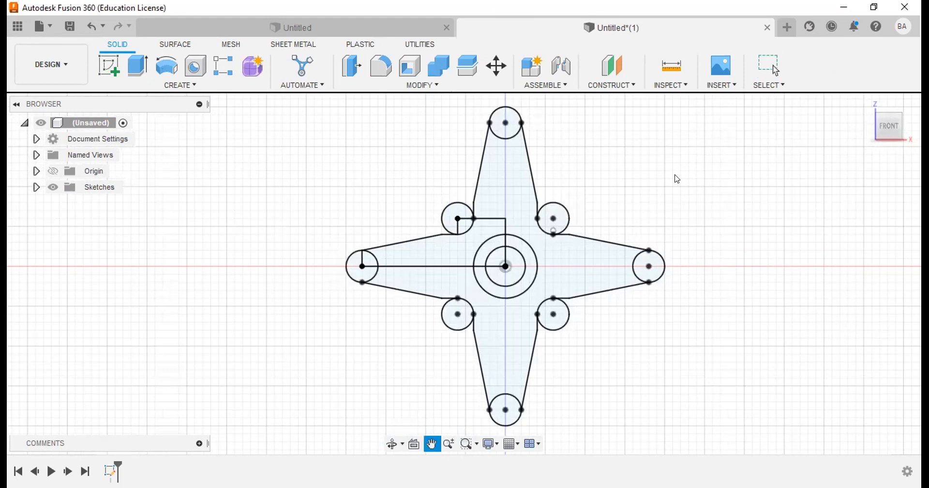
left_click_drag(676, 179, 605, 176)
left_click(769, 67)
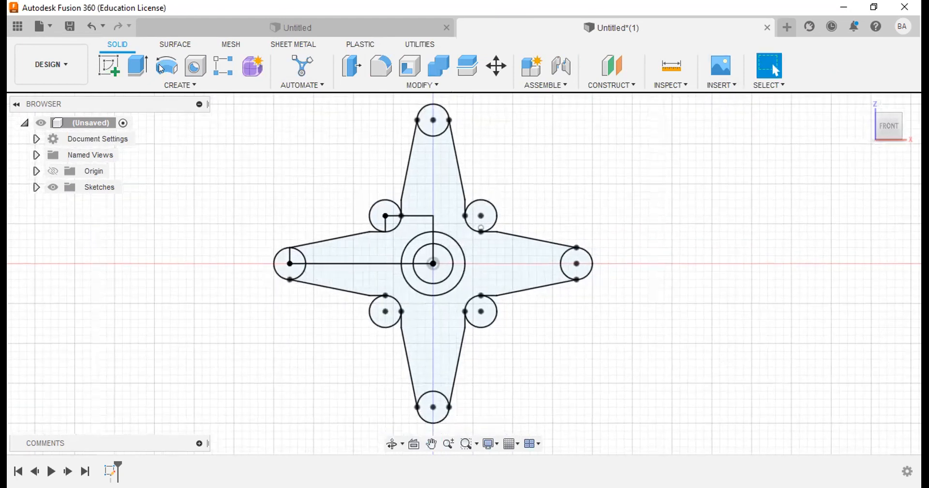
left_click(142, 72)
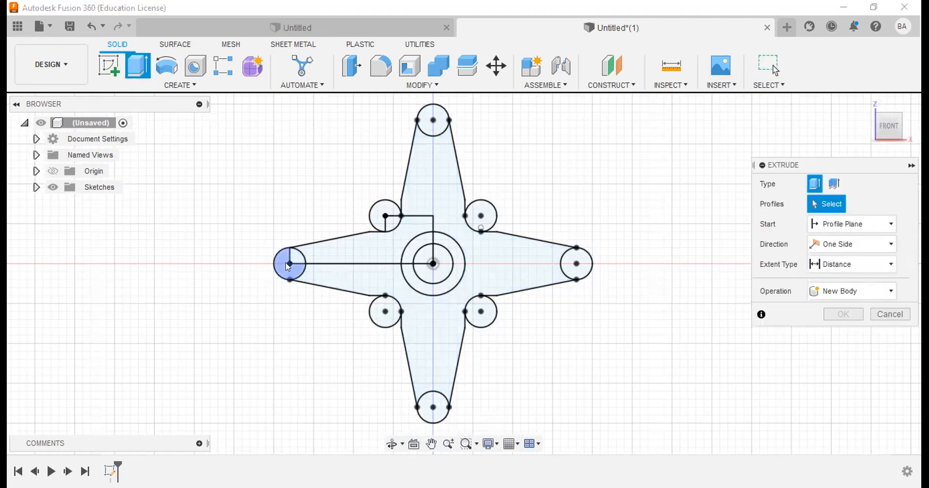
left_click(366, 279)
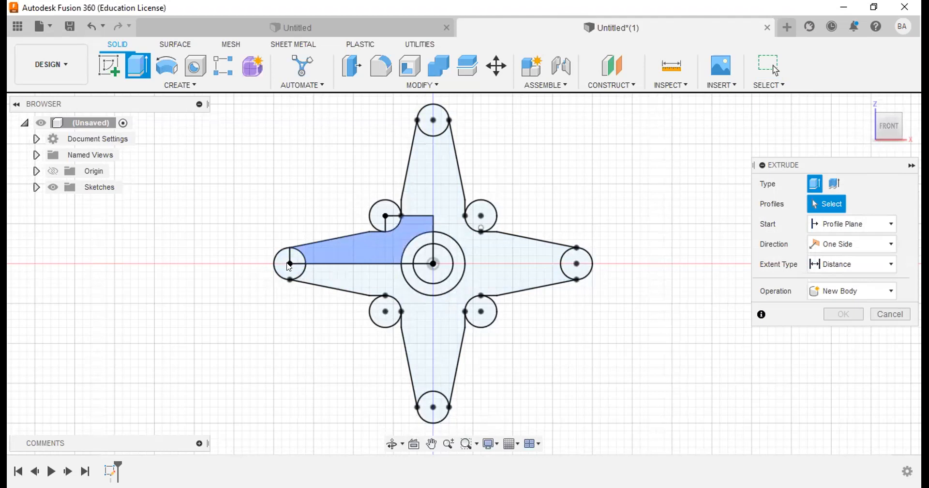
left_click(490, 212)
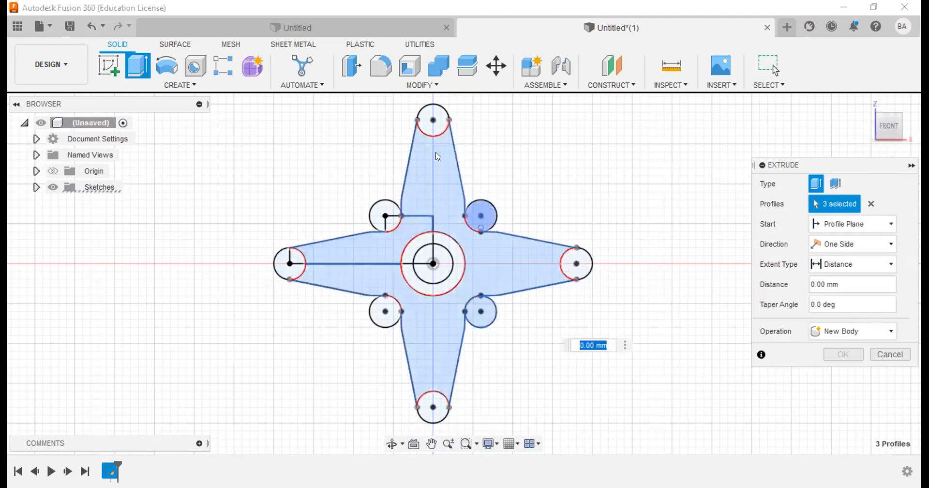
left_click(459, 195)
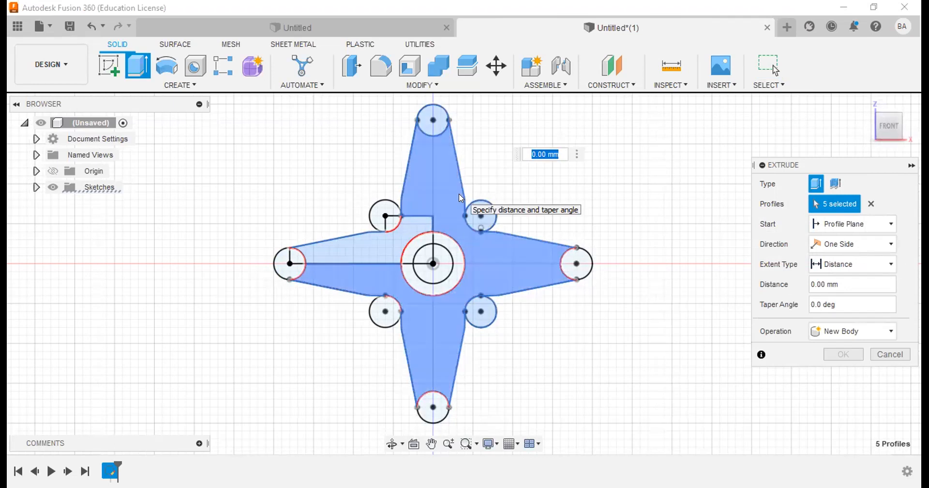
key("Escape")
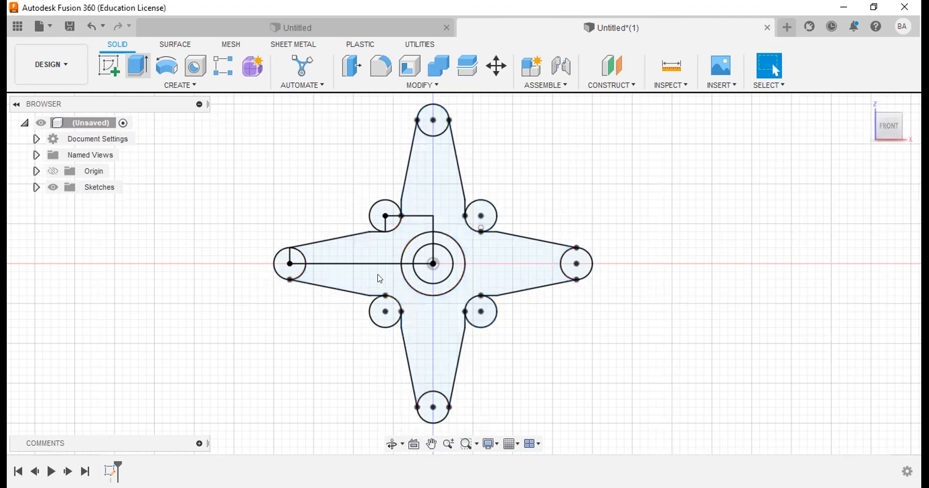
Extrude the cross-shaped arm profiles and the four arm-end circles 2.4 mm as a new body, leaving out the hub circles.
key("e")
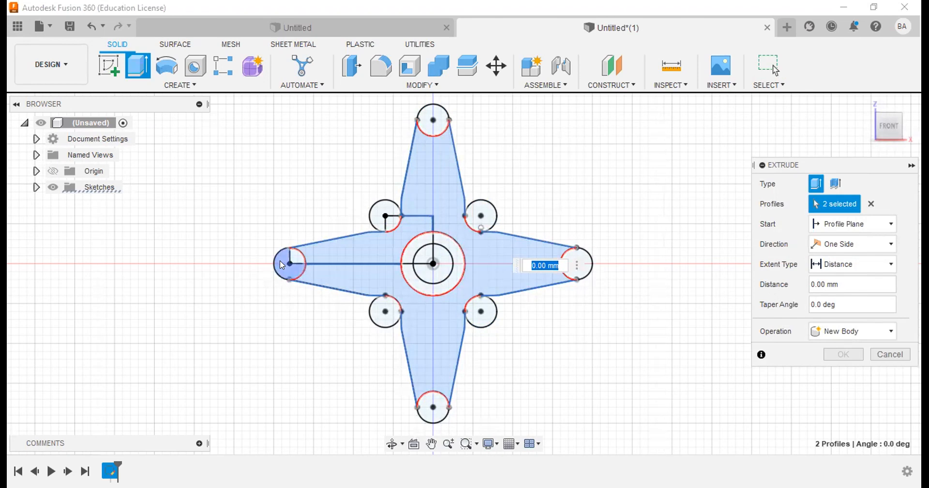
left_click(298, 257)
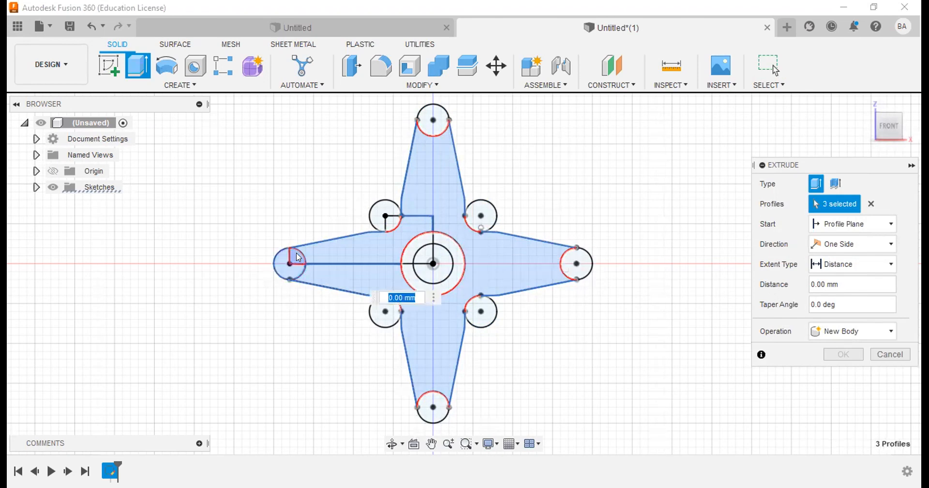
left_click(584, 262)
left_click(439, 117)
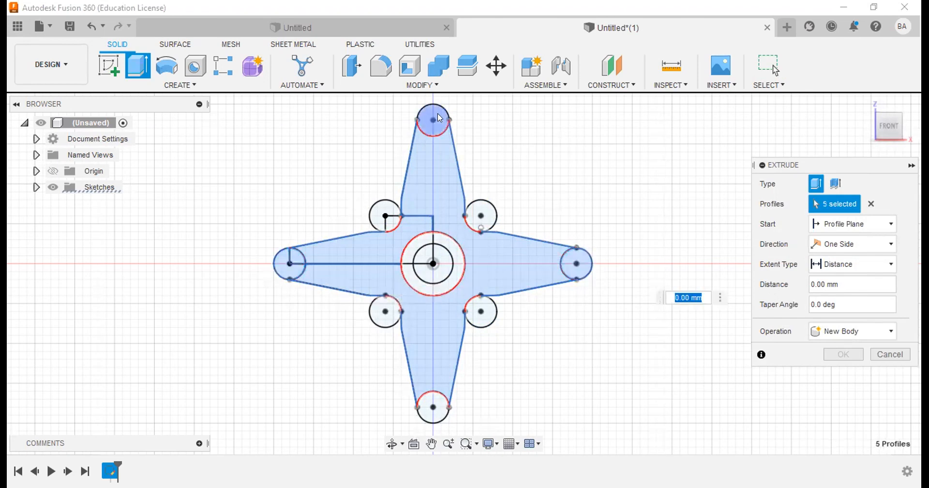
left_click(440, 411)
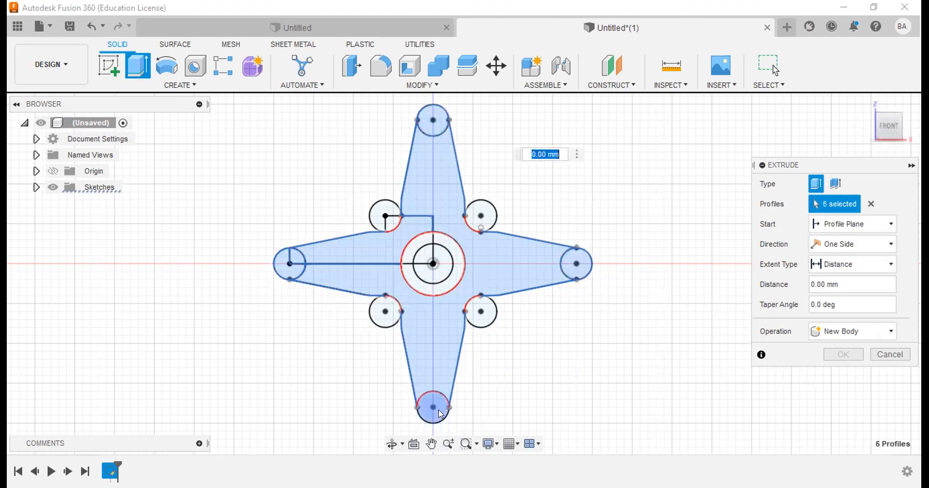
left_click(441, 414)
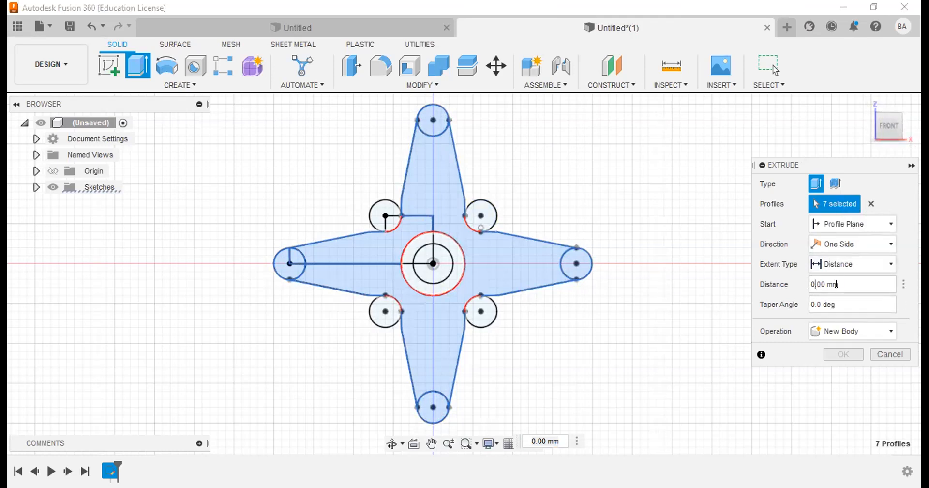
left_click_drag(825, 283, 817, 281)
left_click(813, 279)
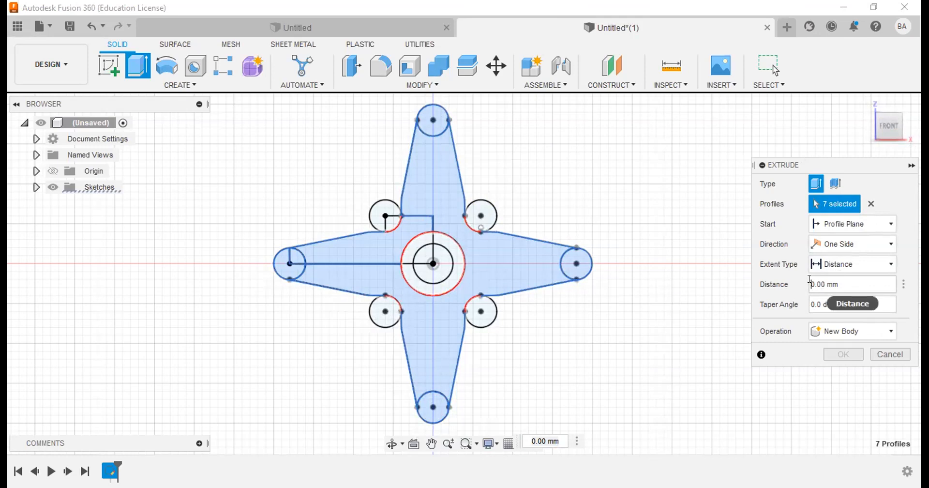
type("2")
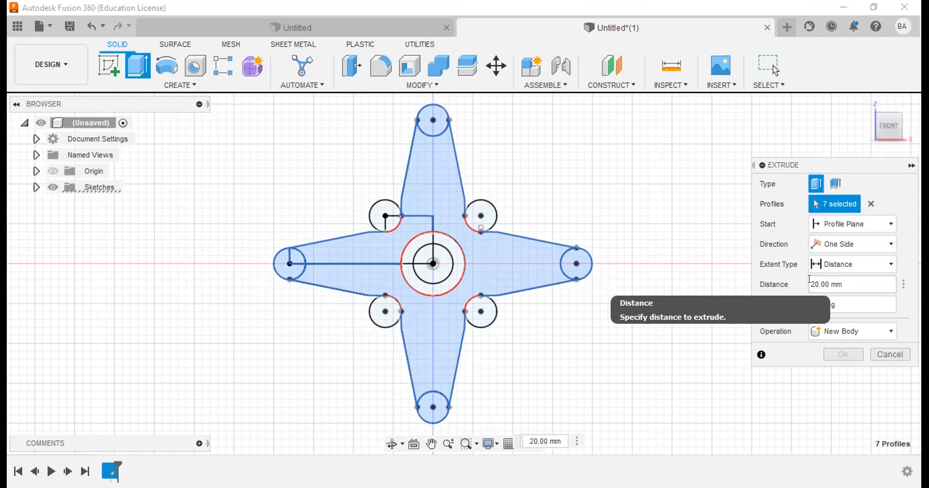
key("Delete")
key("Delete")
key("Delete")
key("Delete")
type(".4")
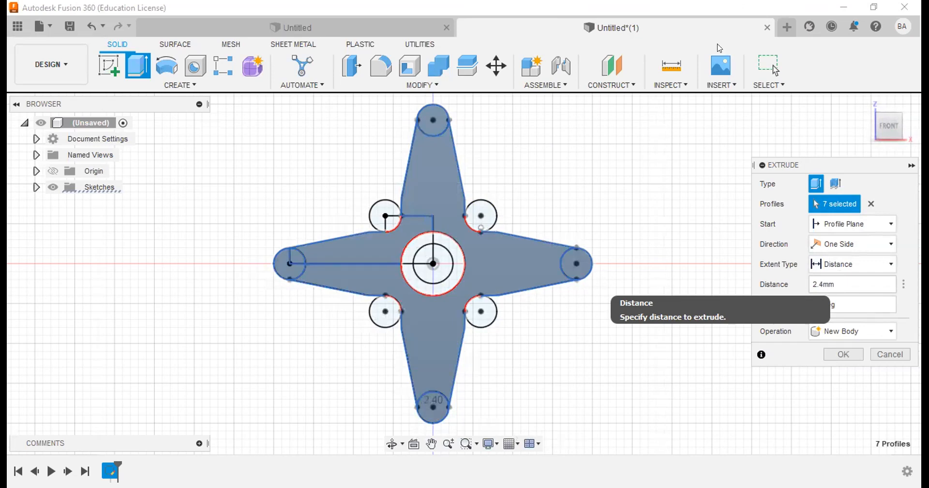
key("Return")
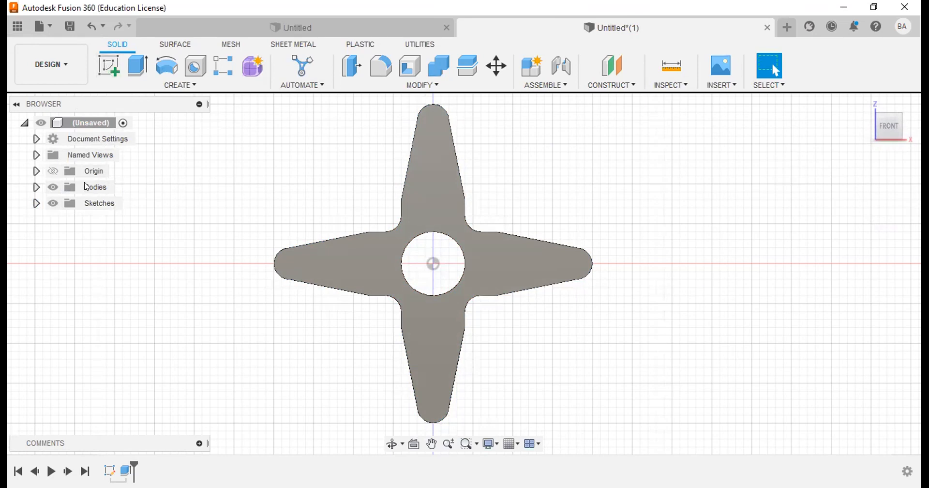
Make Sketch1 visible again over the extruded arms.
left_click(36, 204)
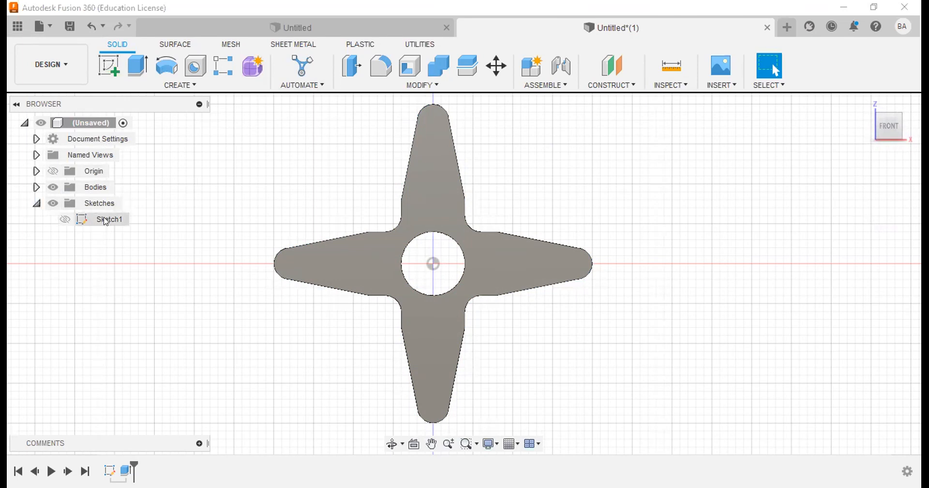
left_click(106, 221)
left_click(65, 219)
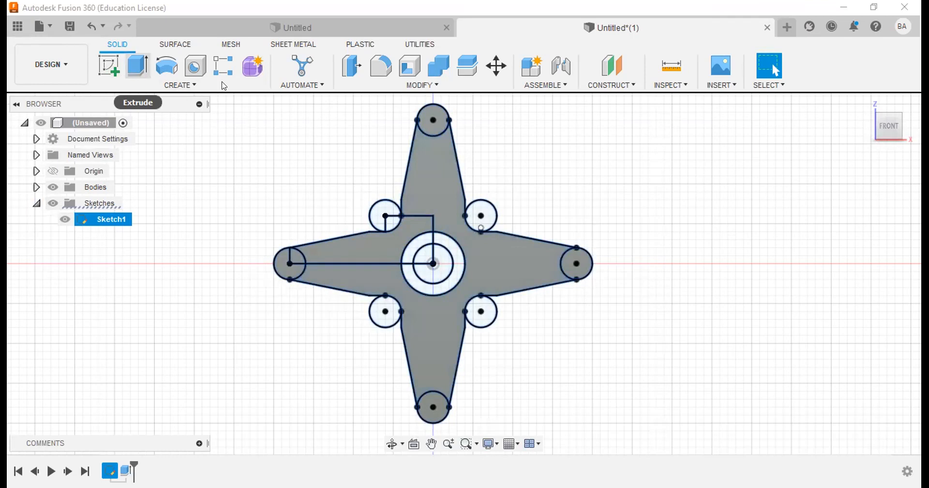
Extrude the ring between the two hub circles 5 mm as a new body and hide Sketch1.
key("e")
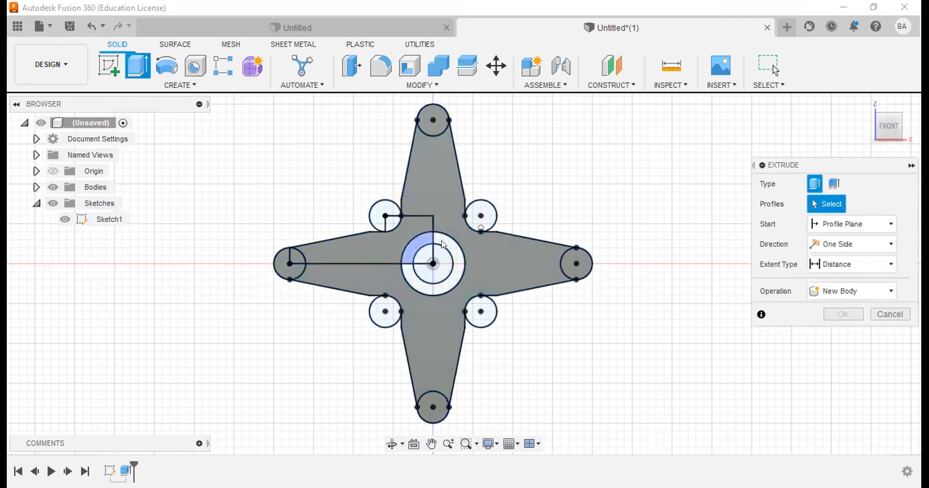
left_click(441, 240)
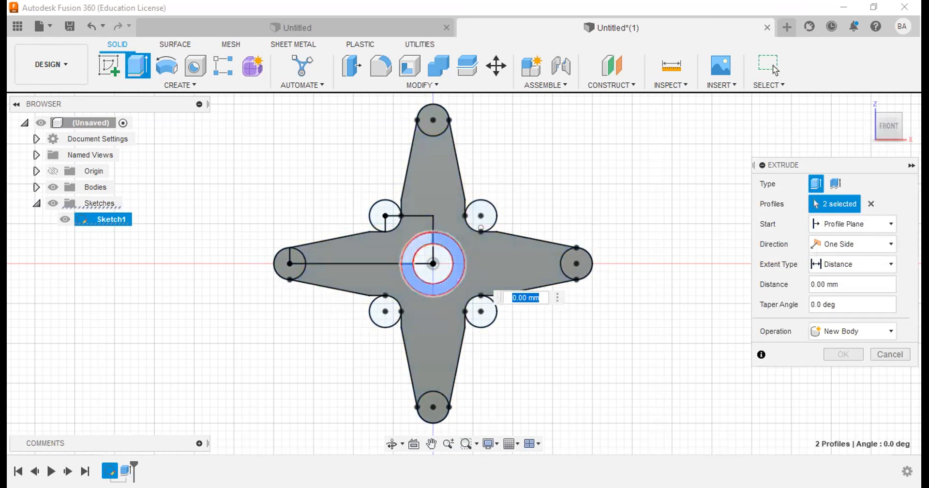
left_click(819, 283)
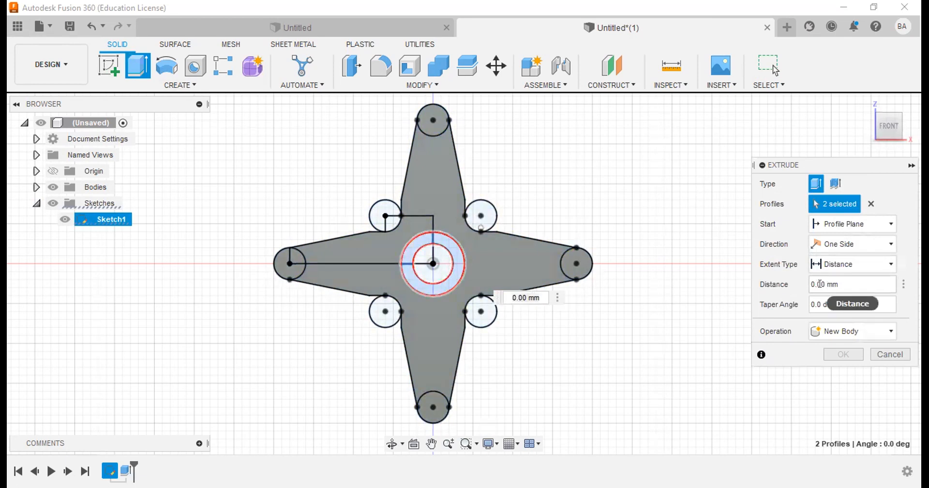
key("BackSpace")
key("BackSpace")
key("BackSpace")
key("BackSpace")
type("5")
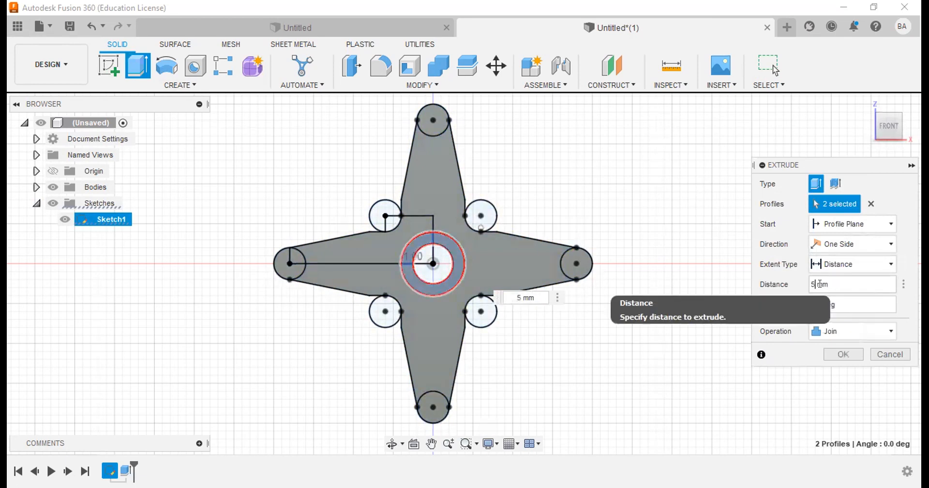
left_click(866, 334)
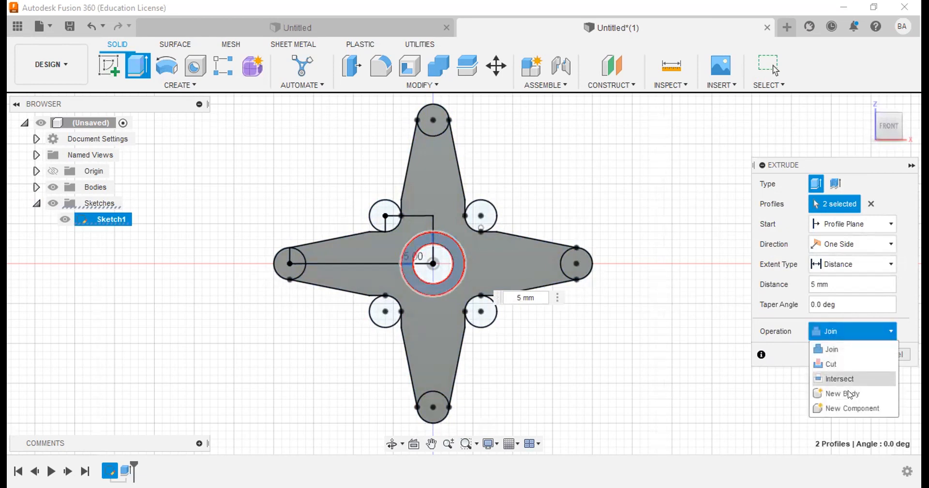
left_click(842, 393)
left_click(864, 354)
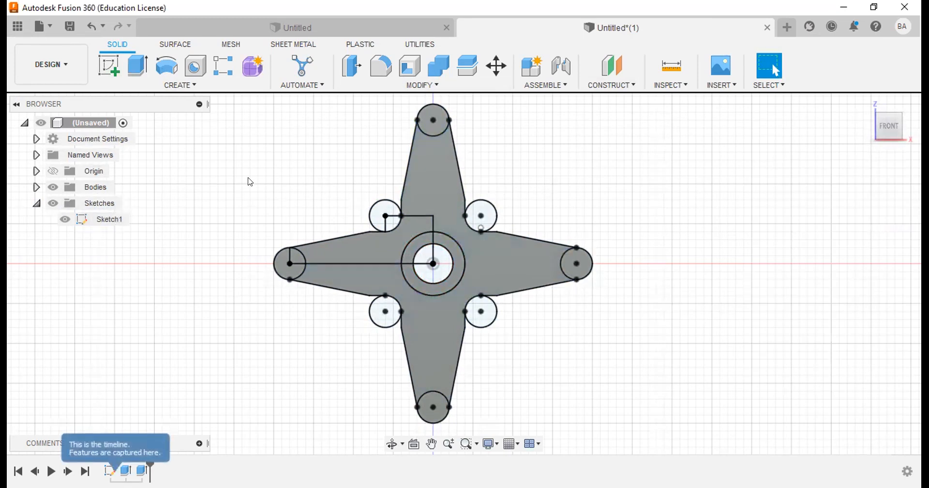
left_click(68, 223)
left_click(66, 220)
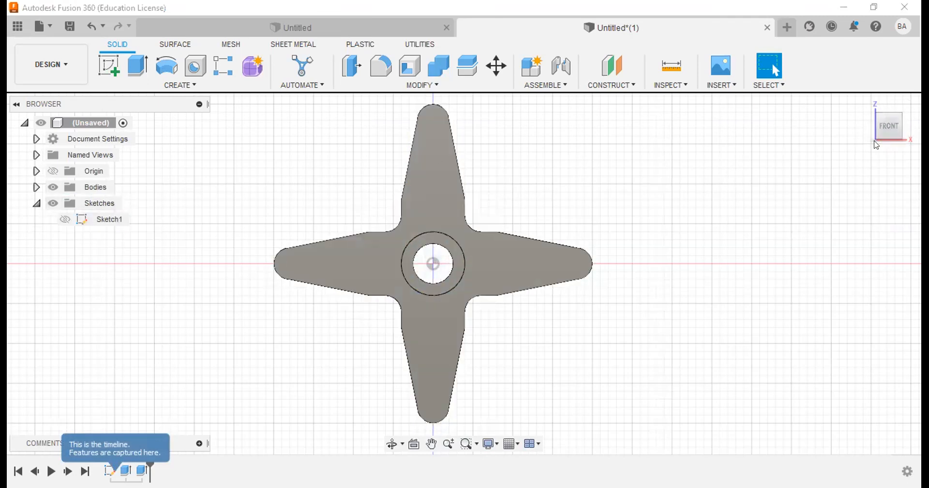
Examine the hub ring and arms from an angled view and list the design's bodies.
left_click_drag(891, 124, 779, 152)
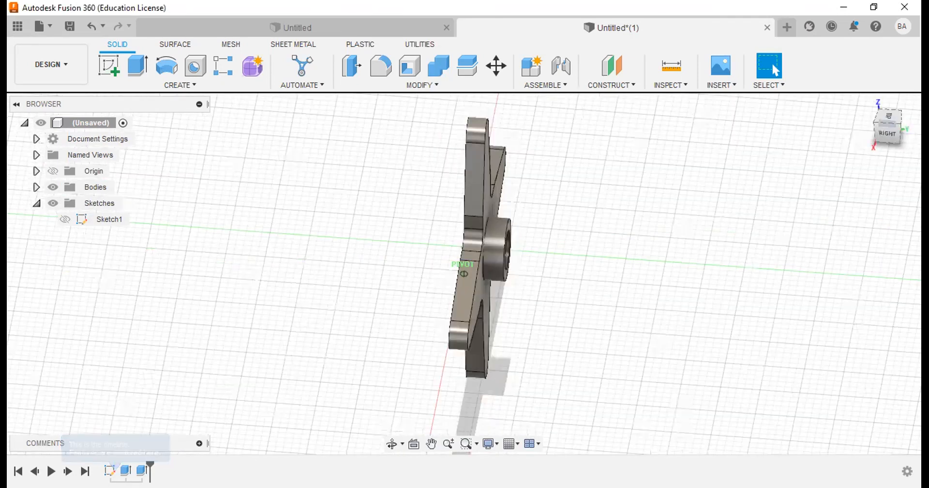
left_click_drag(502, 272, 477, 270)
scroll(480, 270, "down", 3)
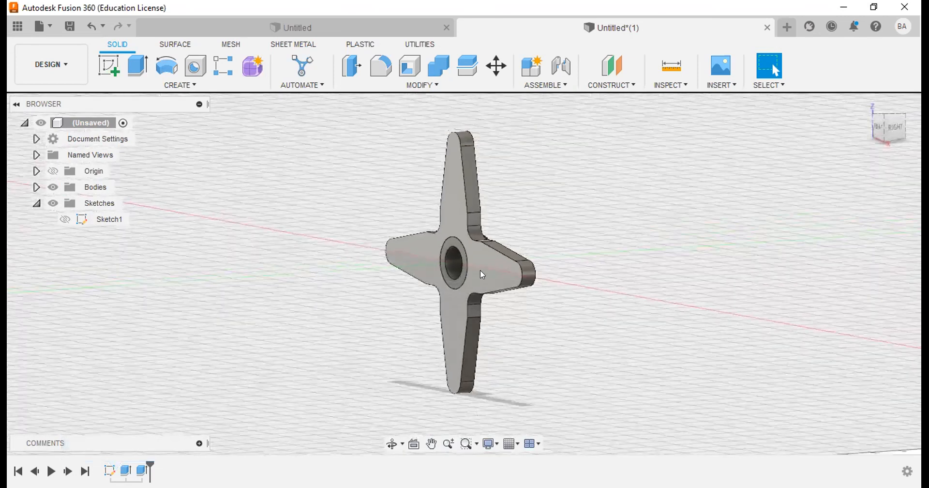
scroll(480, 269, "up", 5)
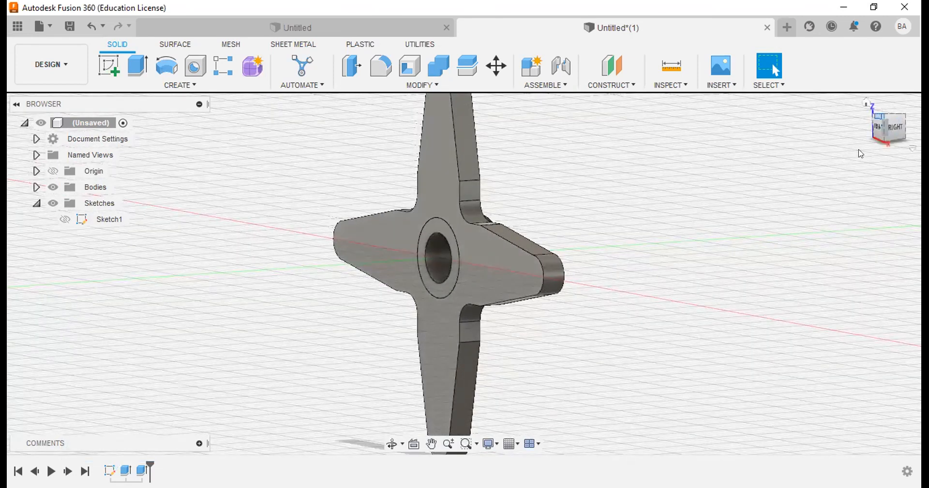
left_click(880, 130)
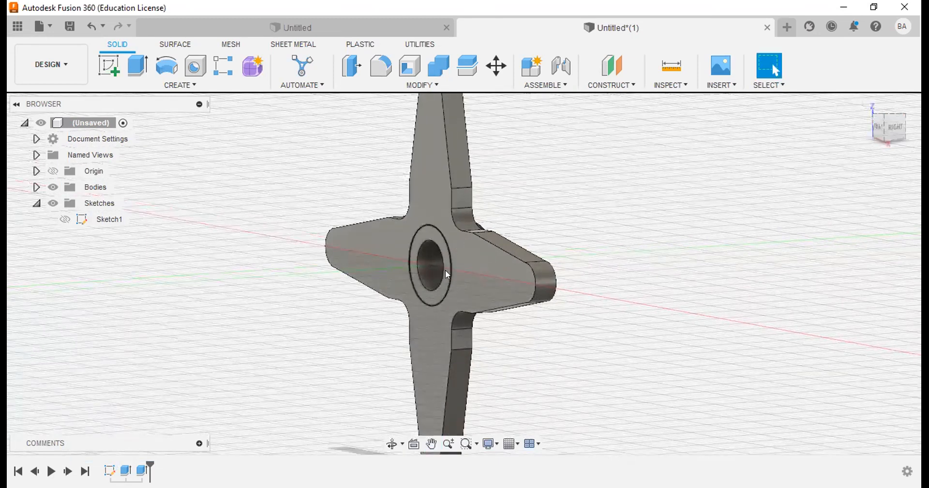
scroll(445, 266, "up", 3)
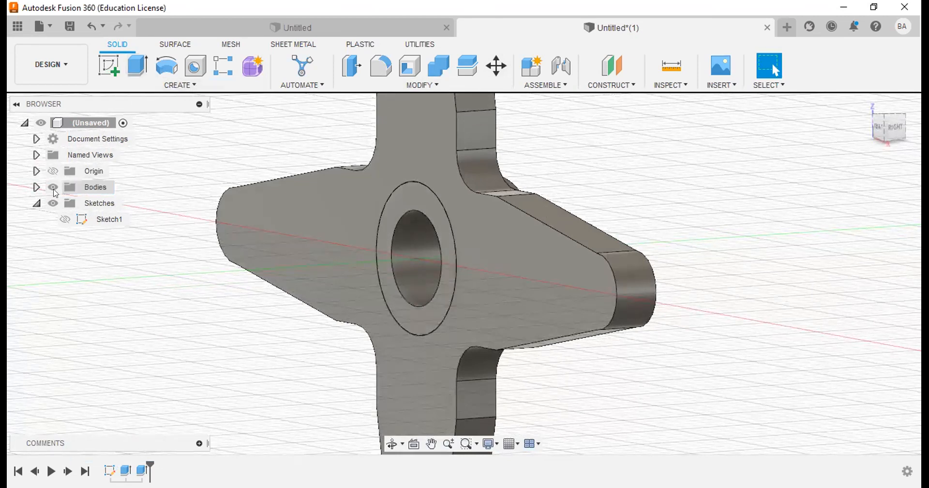
left_click(34, 187)
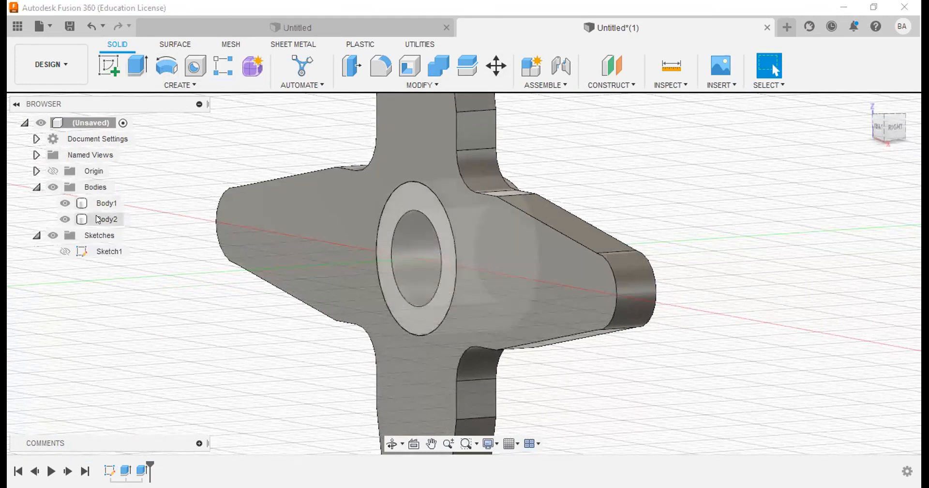
Move the hub ring body 1 mm along Y so it sits recessed within the arms' central hole.
left_click(99, 221)
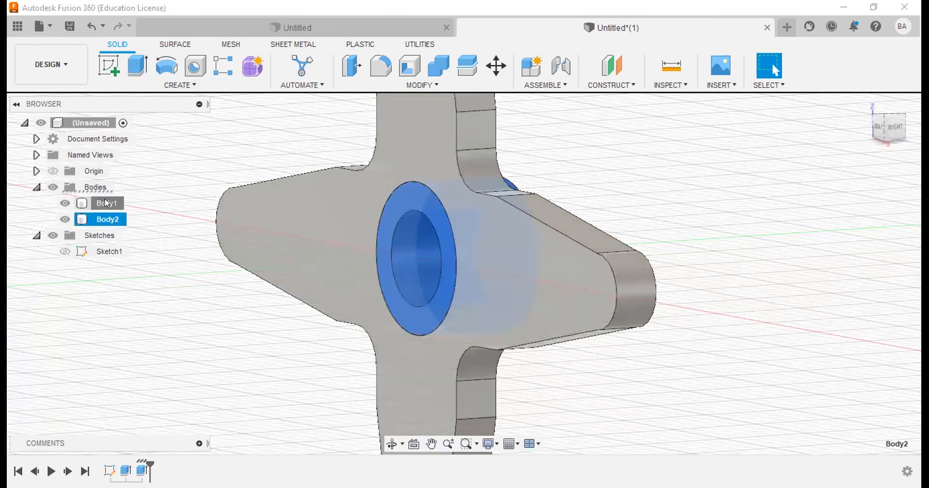
left_click(105, 203)
left_click(105, 221)
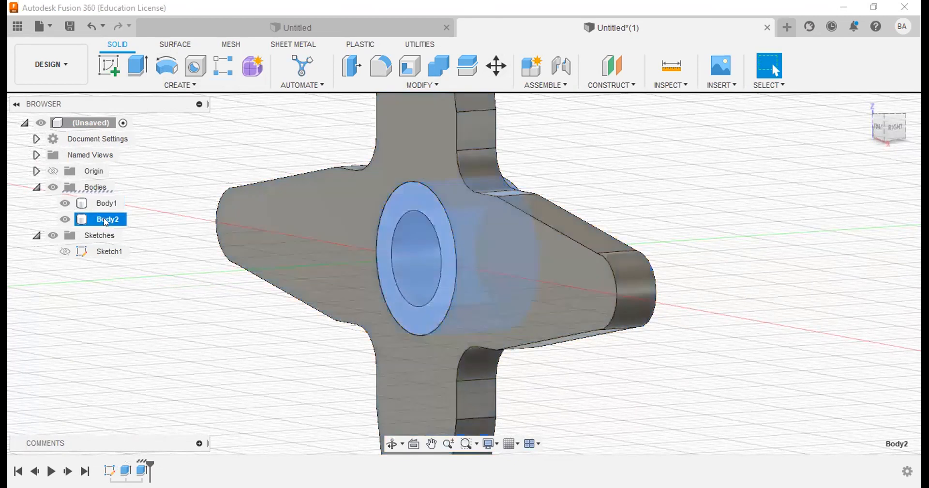
left_click(497, 67)
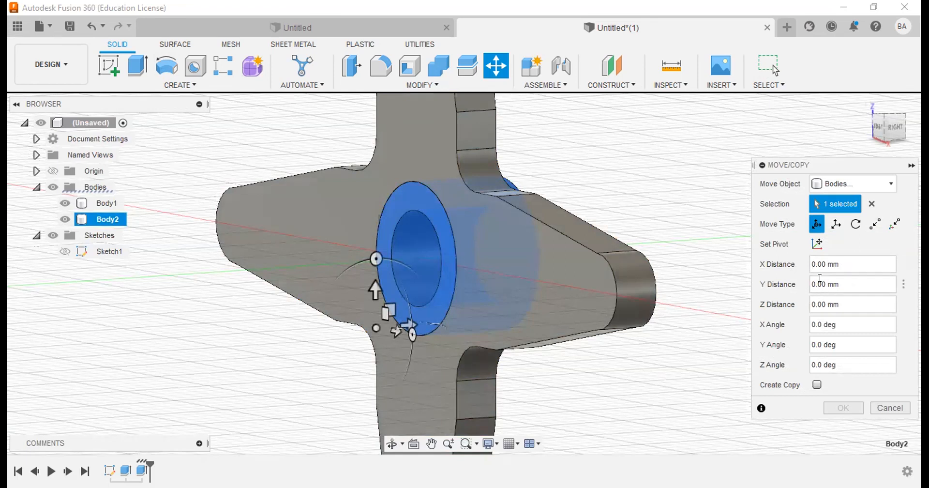
double_click(821, 284)
type("1")
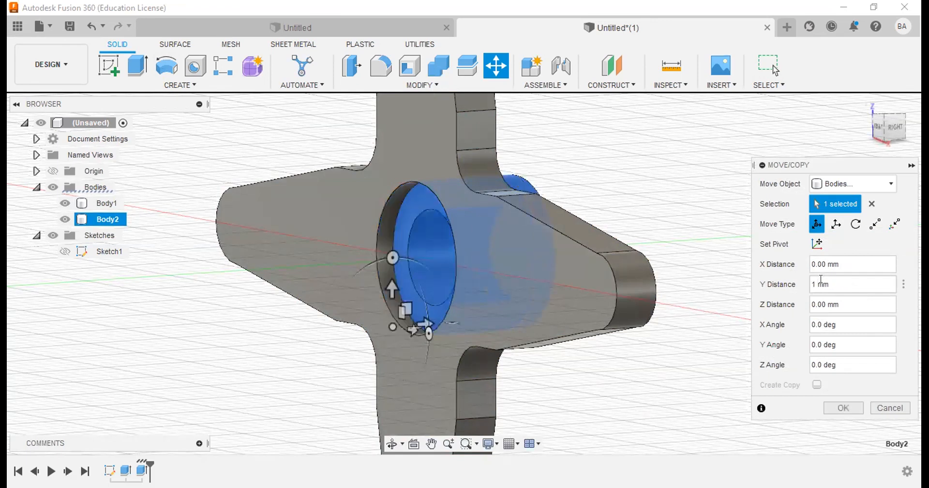
left_click(831, 402)
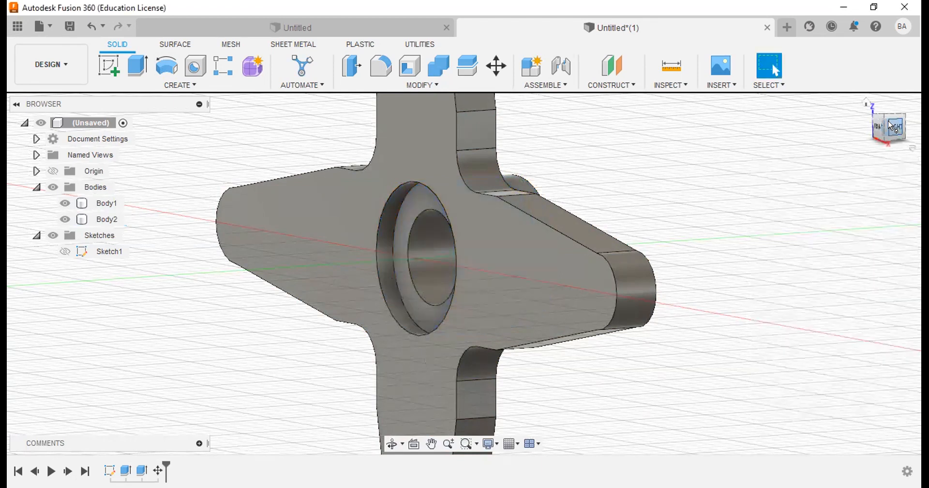
Combine the arms body and the hub ring body into one solid with a Join operation, without keeping the tool body.
mouse_move(876, 129)
left_mouse_down()
mouse_move(868, 134)
mouse_move(771, 4)
mouse_move(523, 101)
left_mouse_up()
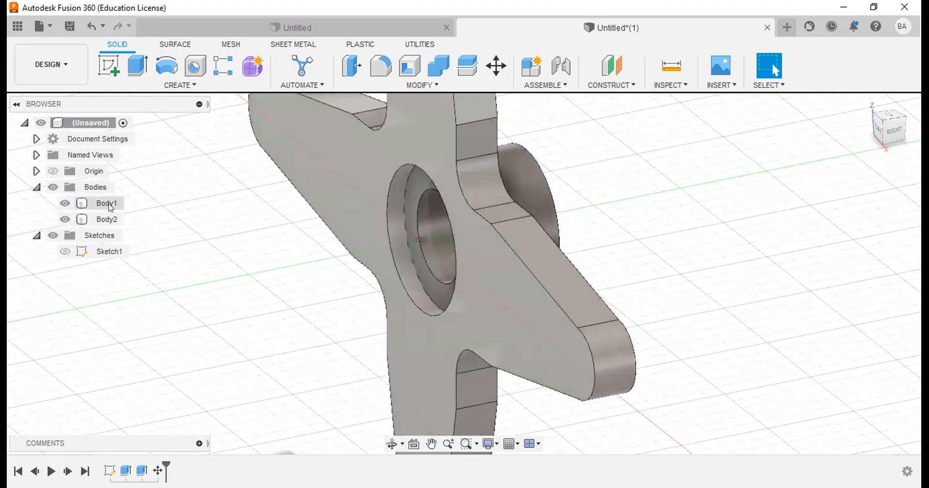
left_click(110, 204)
left_click(107, 220, "ctrl")
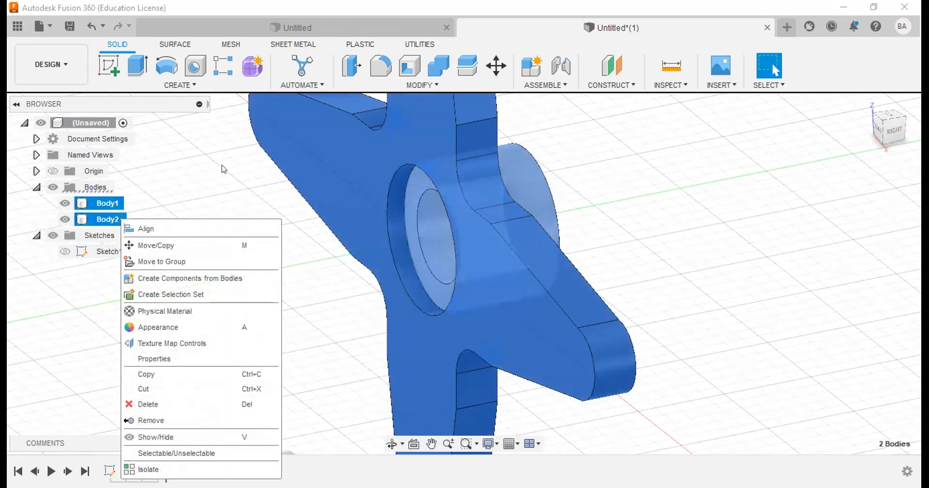
left_click(437, 70)
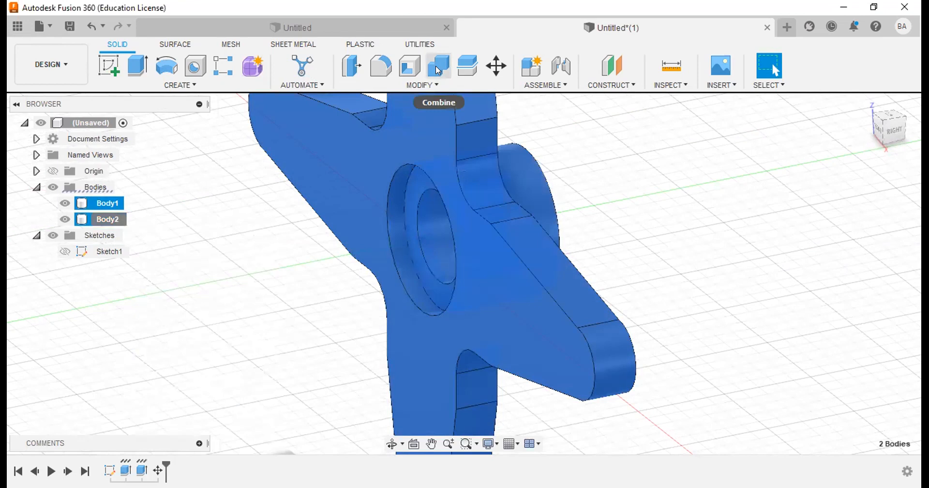
left_click(438, 71)
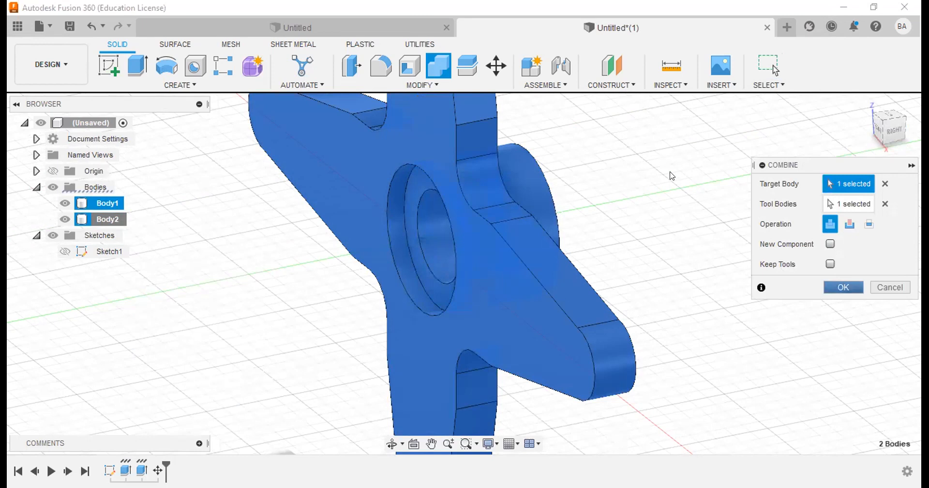
left_click(843, 287)
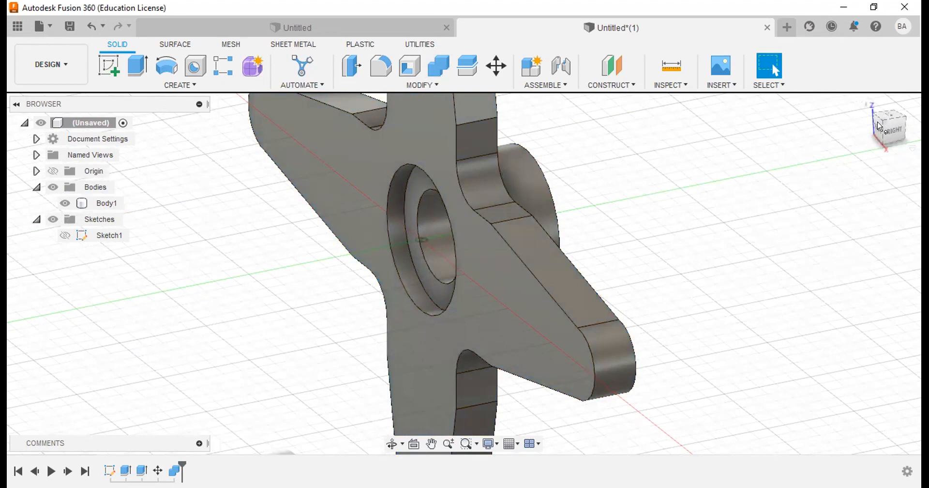
left_click_drag(875, 124, 654, 178)
scroll(655, 178, "up", 2)
scroll(656, 179, "down", 5)
mouse_move(890, 127)
left_mouse_down()
mouse_move(906, 104)
mouse_move(829, 136)
left_mouse_up()
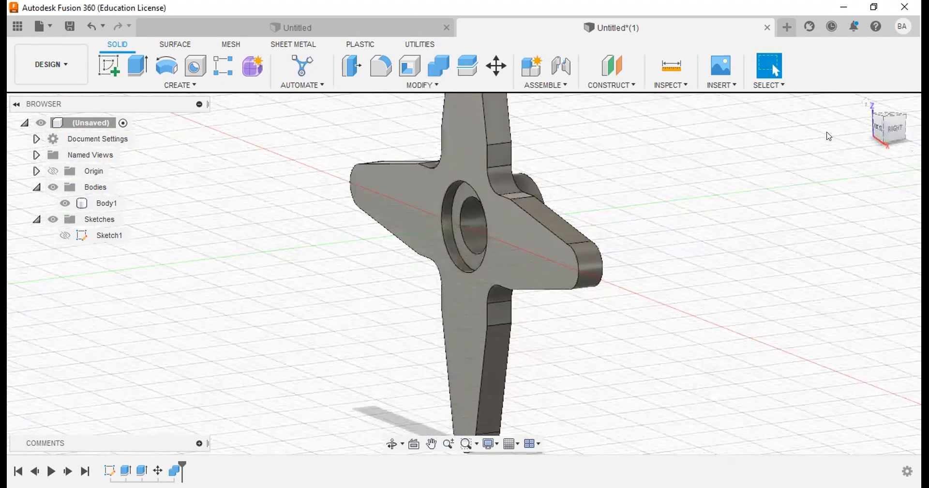